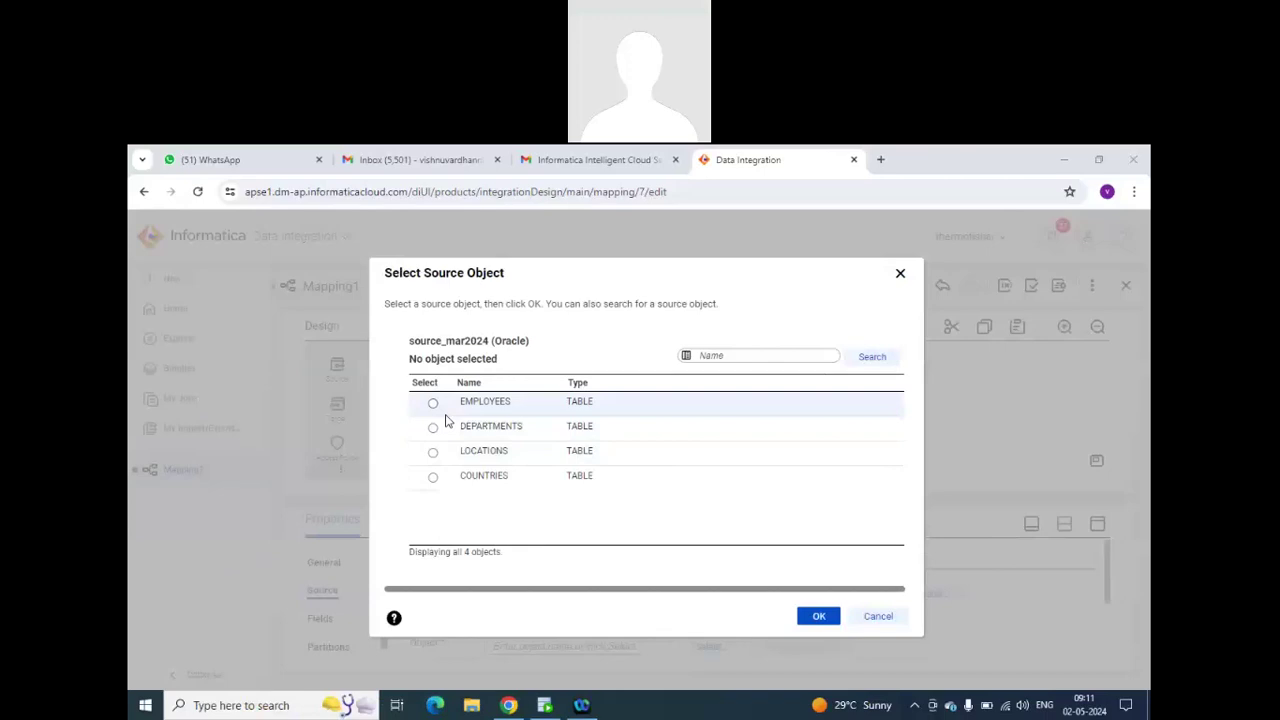
# Set the employee source's object to the EMPLOYEES table from the source_mar2024 connection.
pyautogui.click(433, 402)
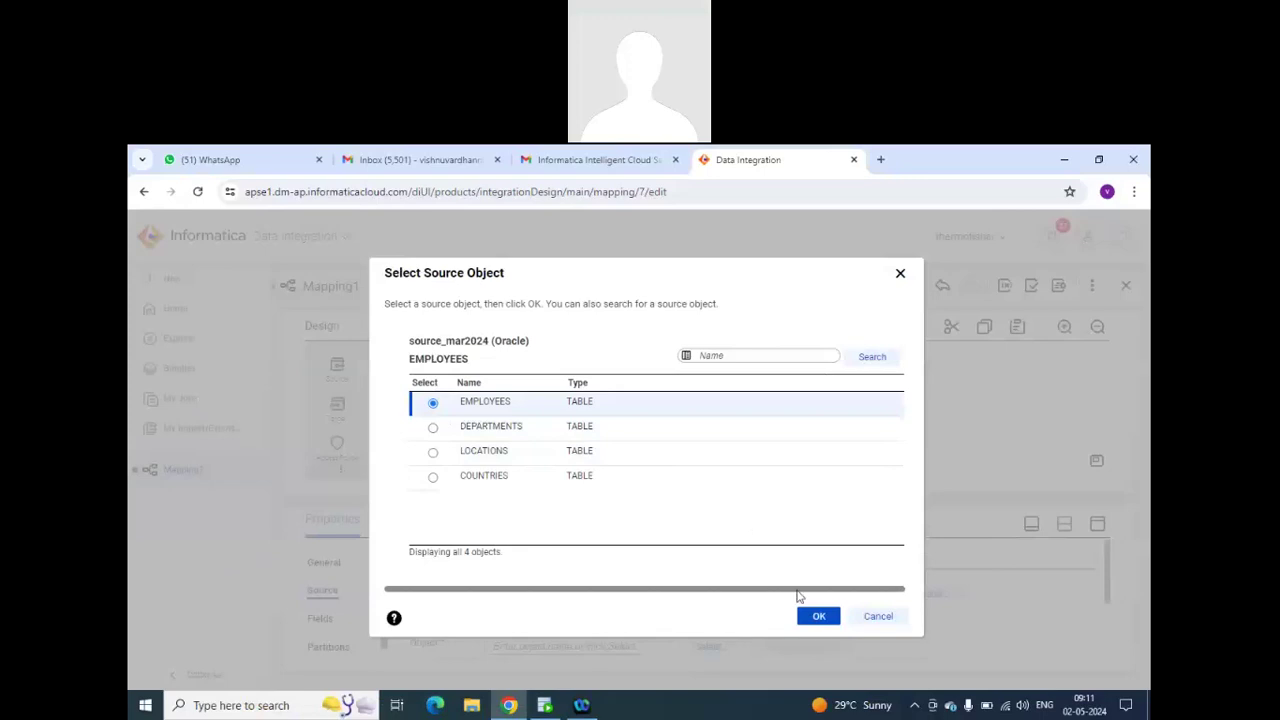
pyautogui.click(818, 616)
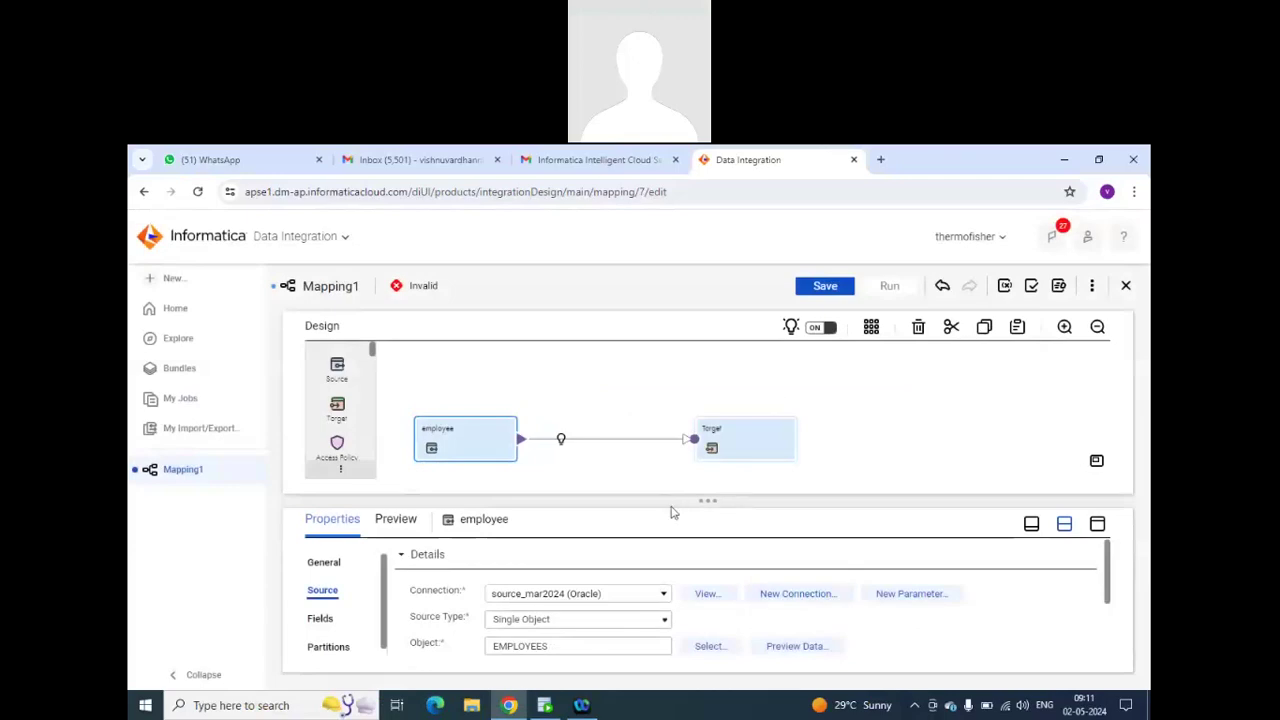
pyautogui.scroll(-2, 651, 605)
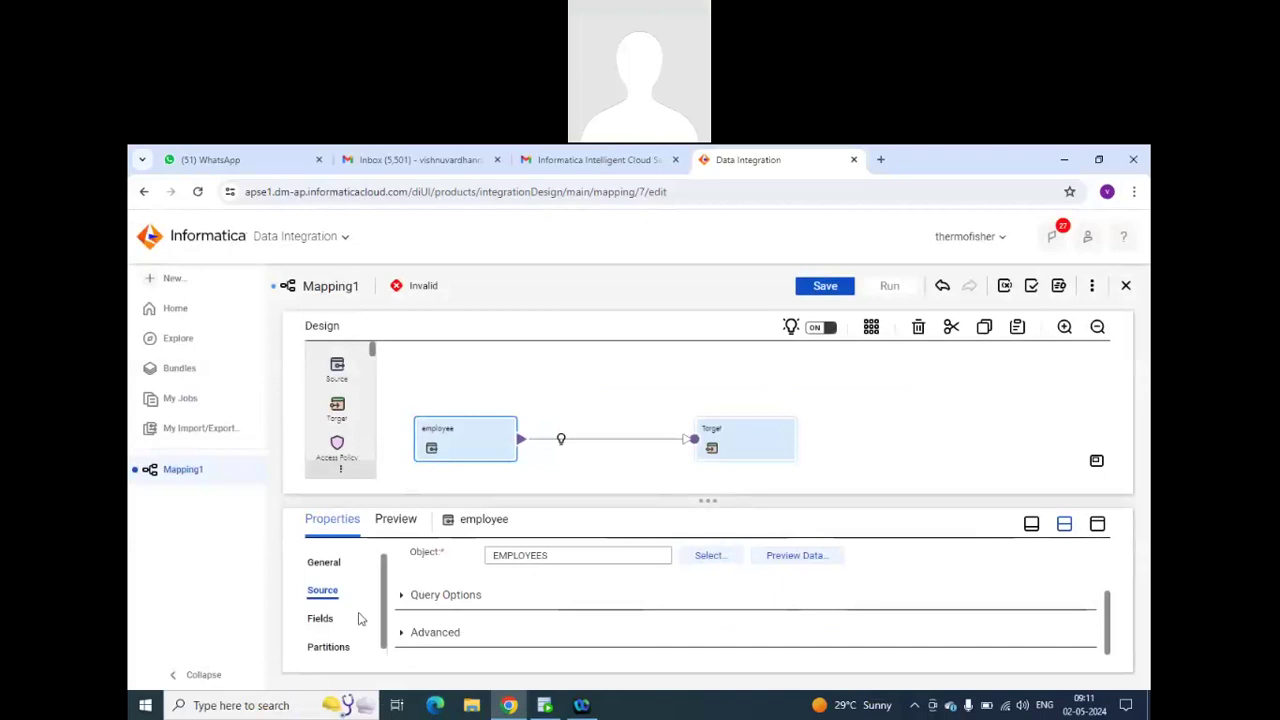
# Configure the Target transformation with the mar2024_tgt (Oracle) connection and the existing EMPLOYEES table as its object.
pyautogui.click(730, 433)
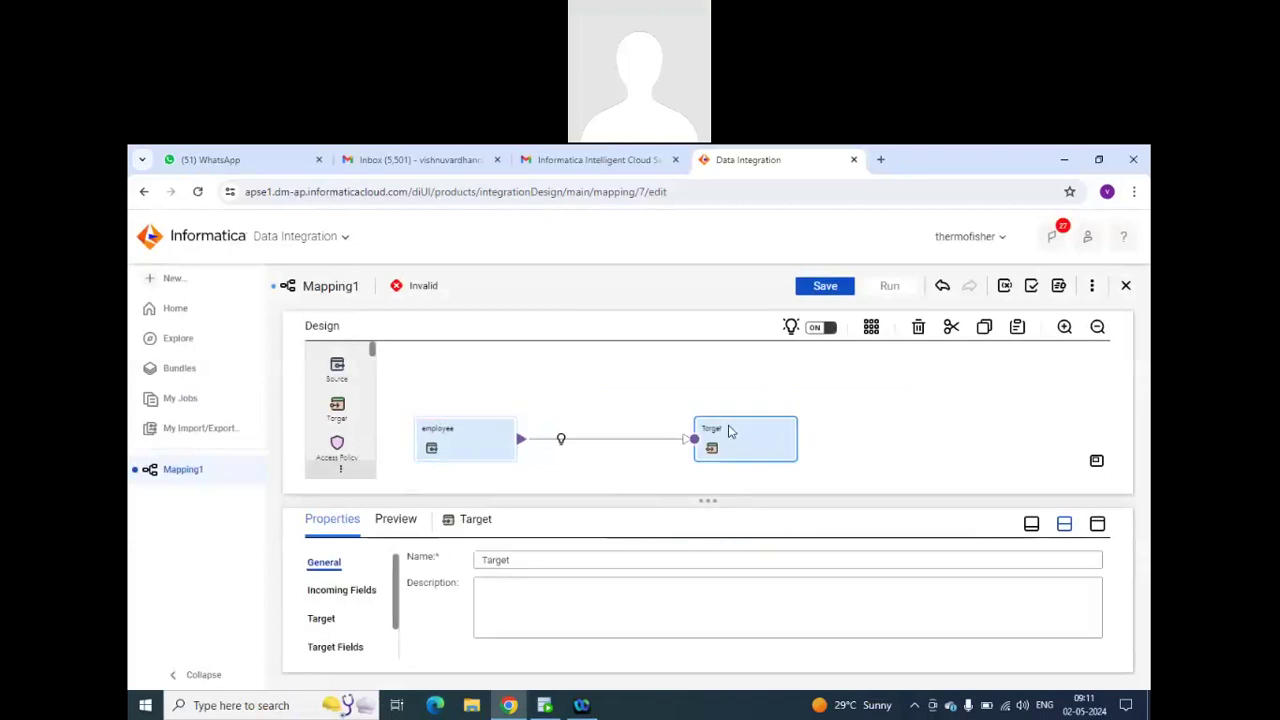
pyautogui.click(321, 619)
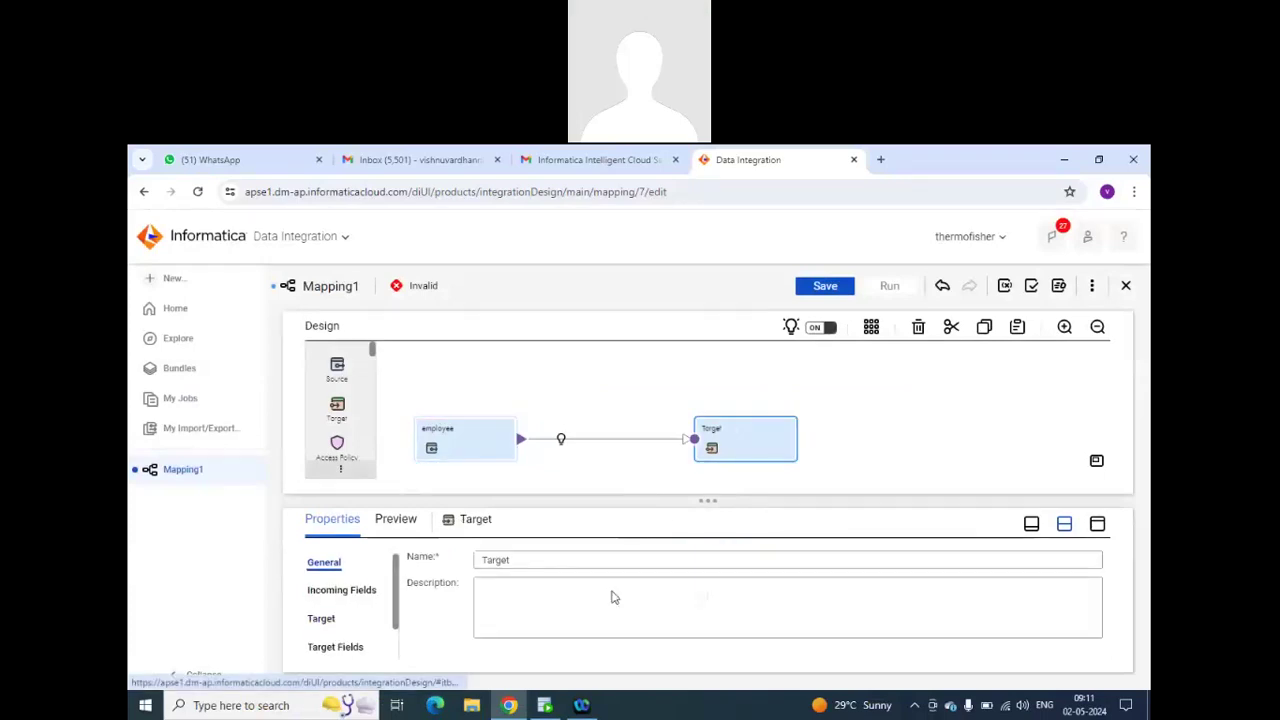
pyautogui.click(632, 597)
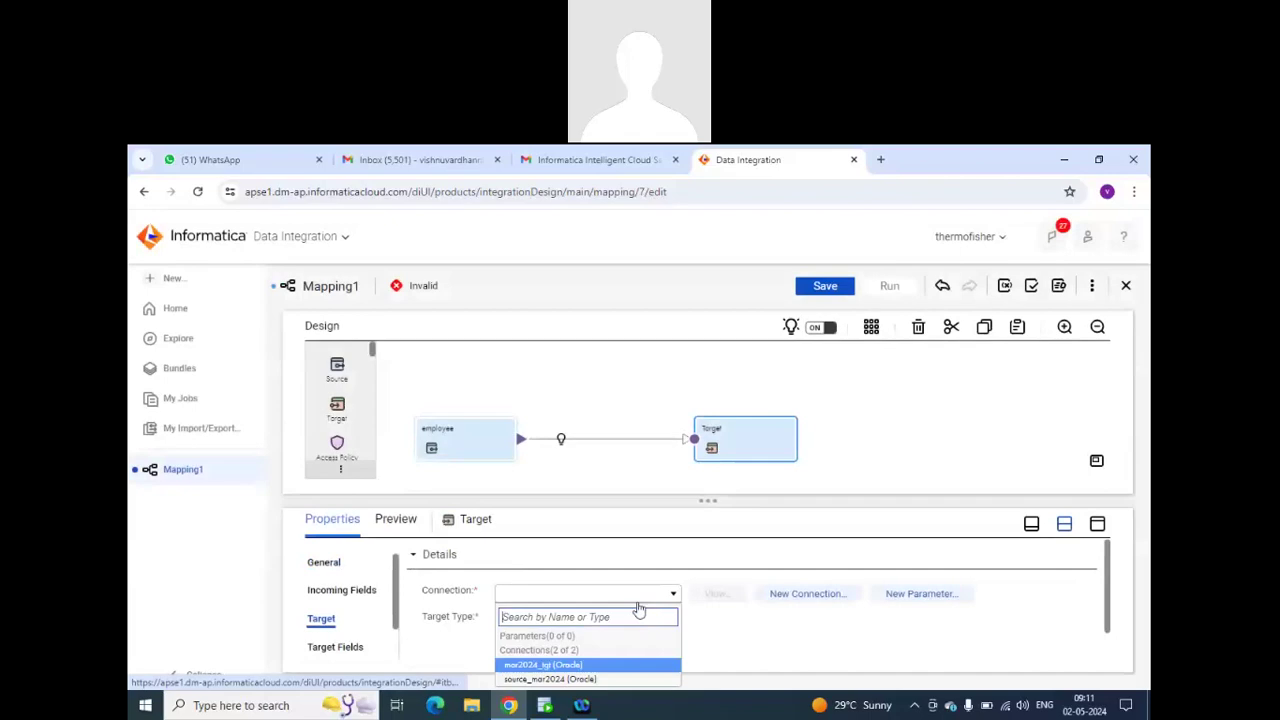
pyautogui.click(575, 664)
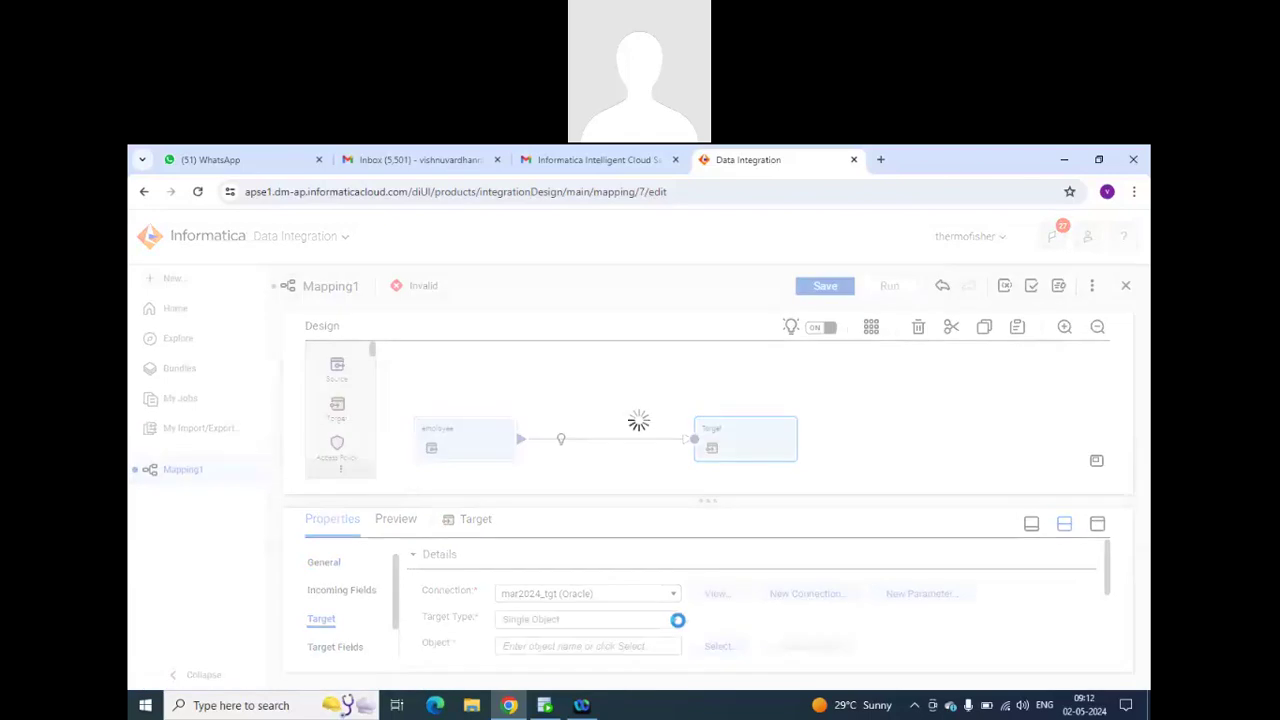
pyautogui.click(722, 646)
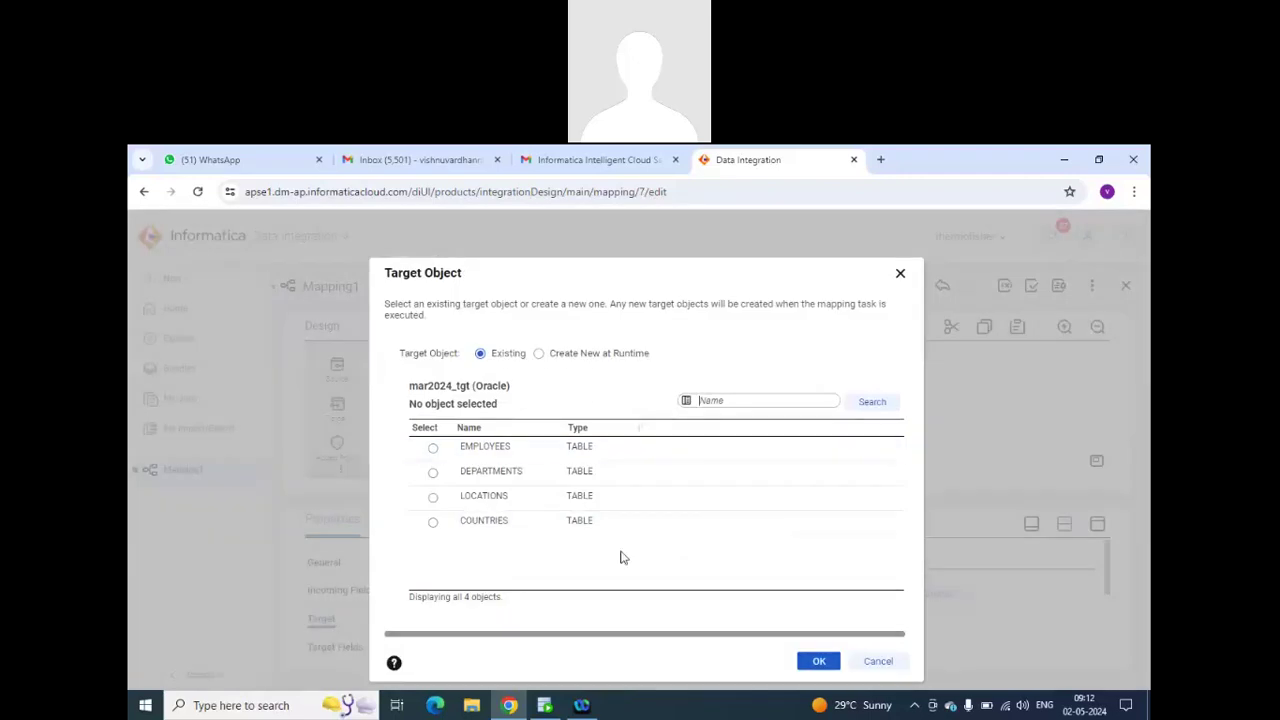
pyautogui.click(433, 448)
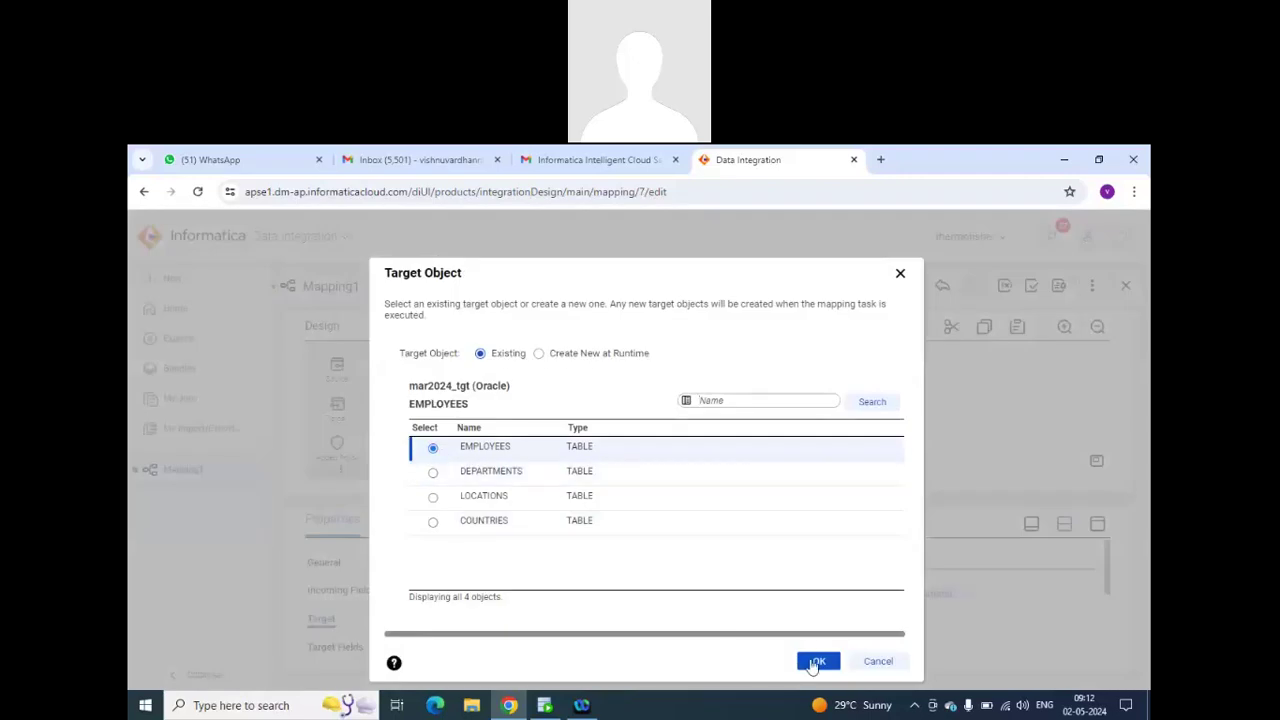
pyautogui.click(818, 661)
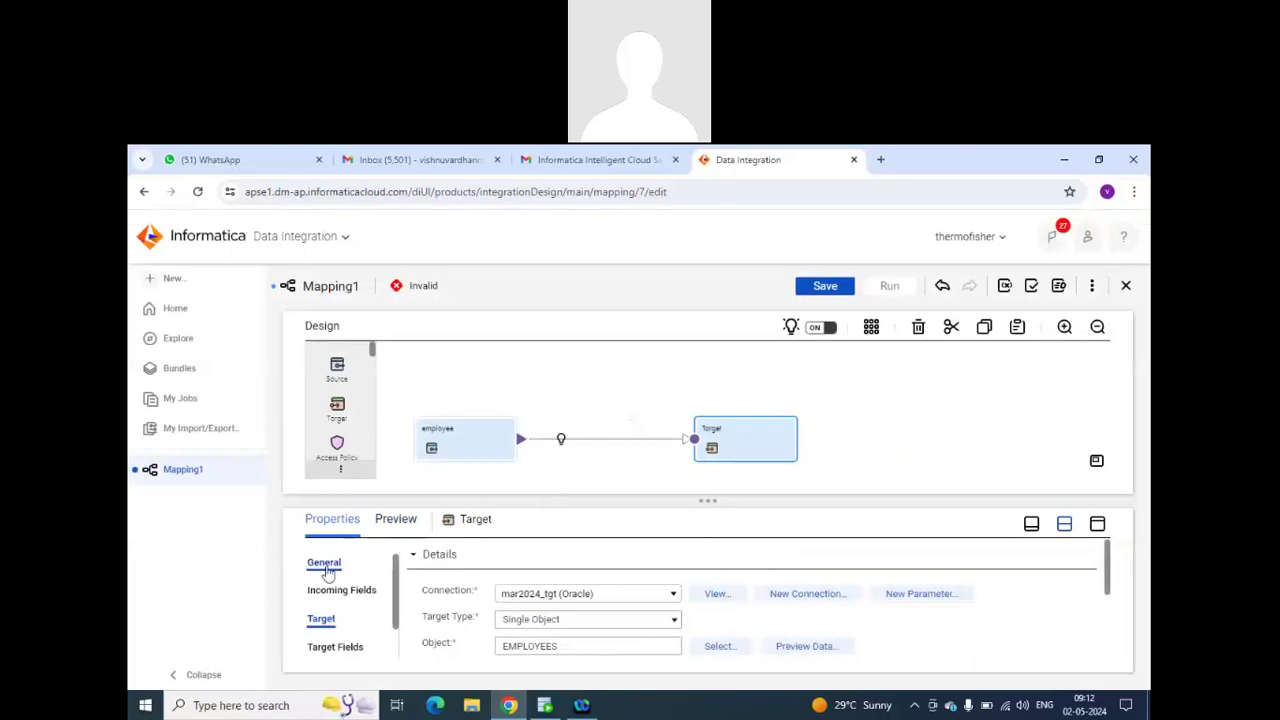
# Rename the Target transformation as employees.
pyautogui.click(326, 566)
pyautogui.moveTo(534, 559); pyautogui.dragTo(469, 556)
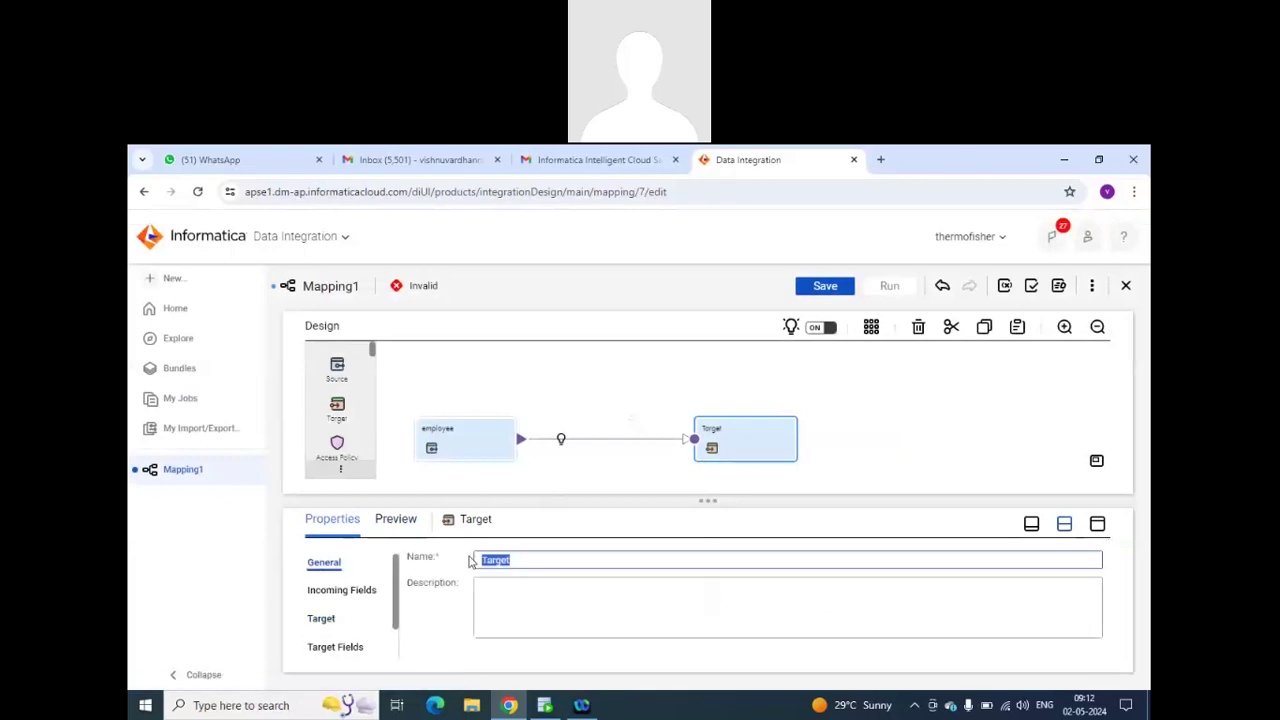
pyautogui.write('employeess')
pyautogui.press('BackSpace')
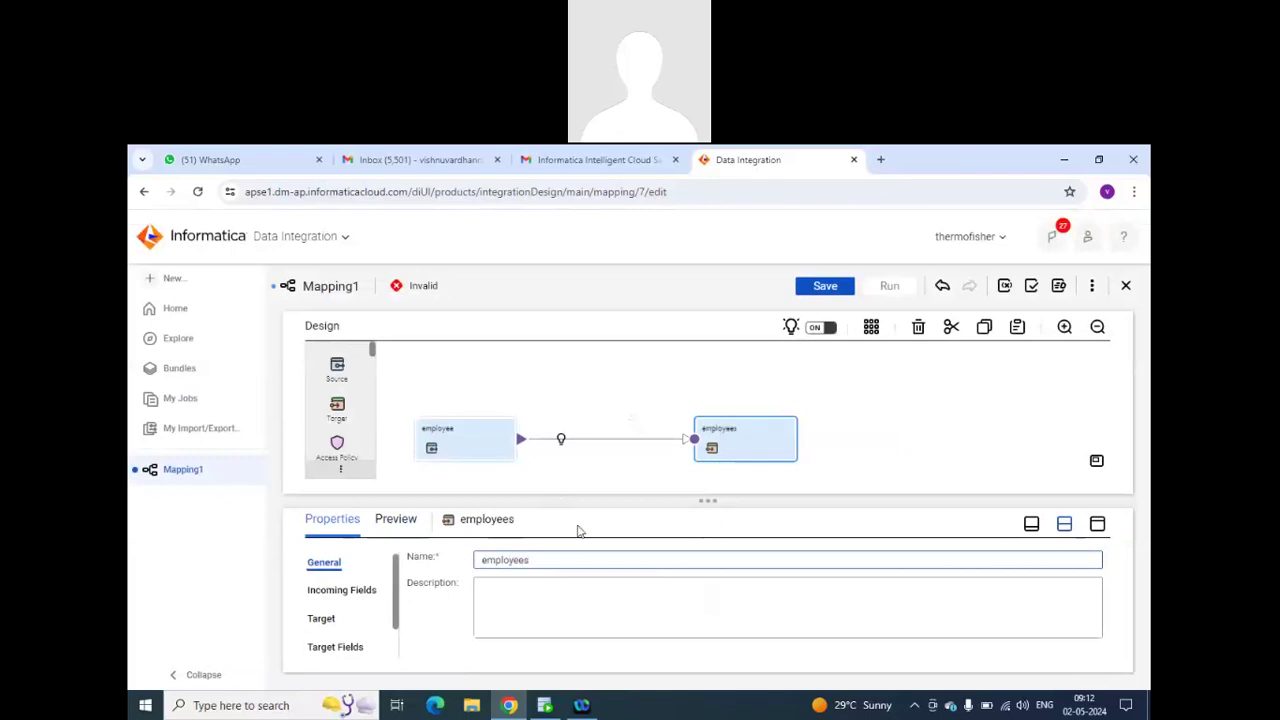
pyautogui.click(578, 530)
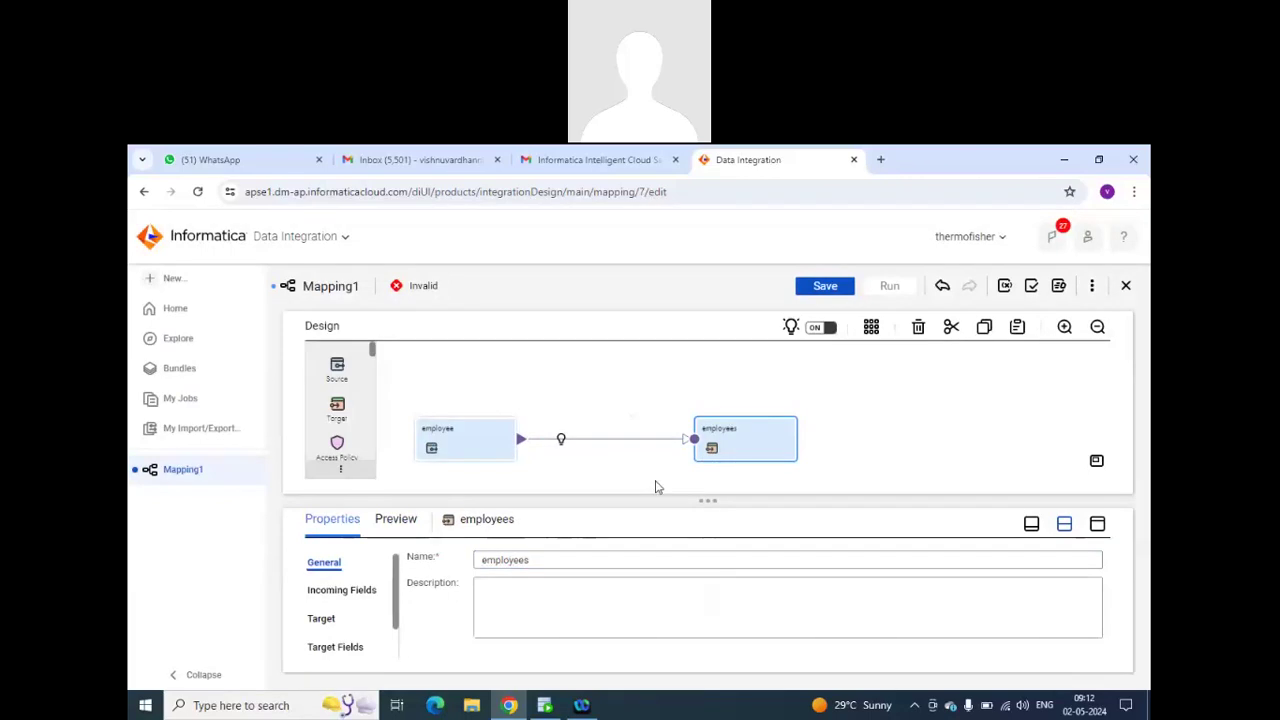
# Switch to Oracle SQL Developer and open the column list of the EMPLOYEES table in the mar2024_tgt connection.
pyautogui.click(544, 705)
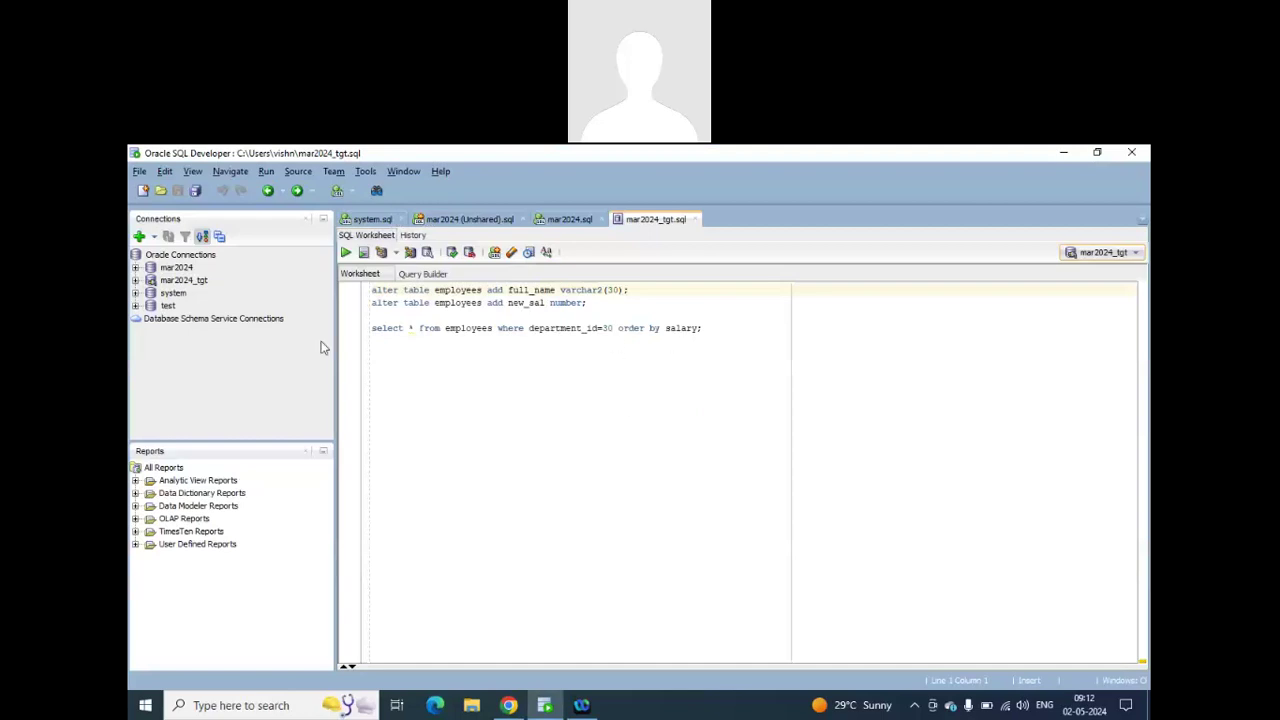
pyautogui.click(136, 268)
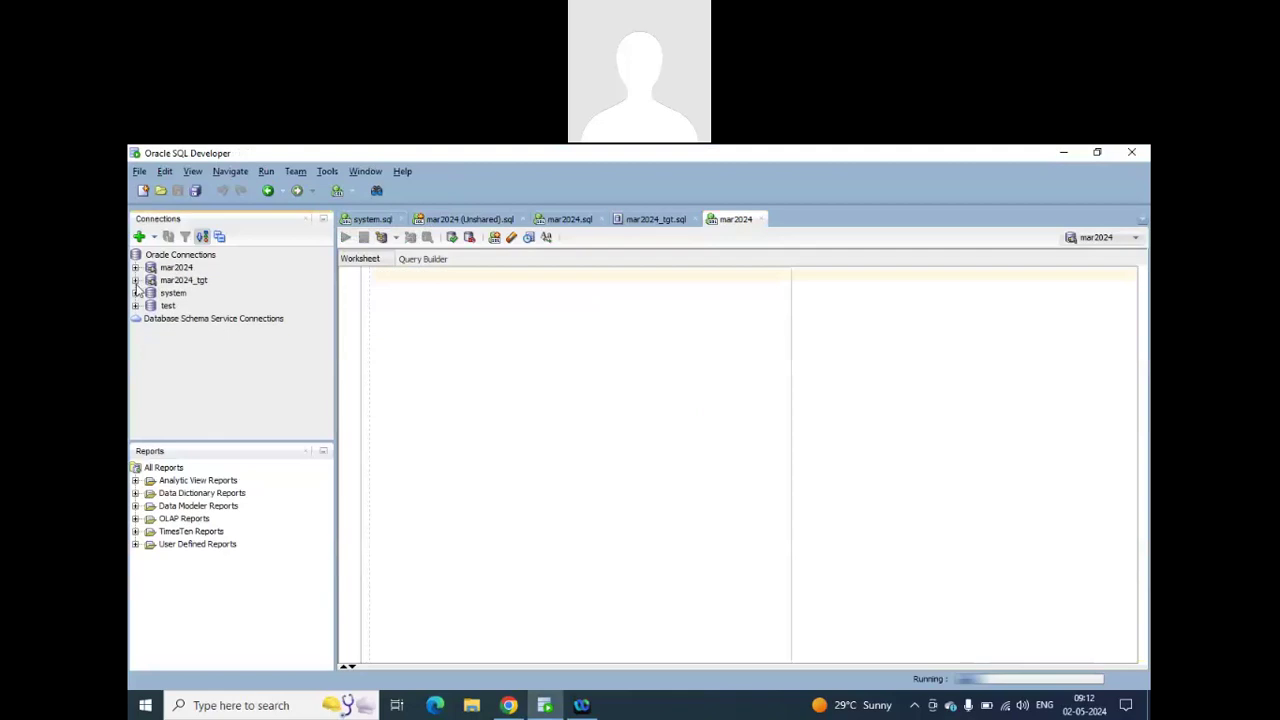
pyautogui.click(136, 281)
pyautogui.click(150, 293)
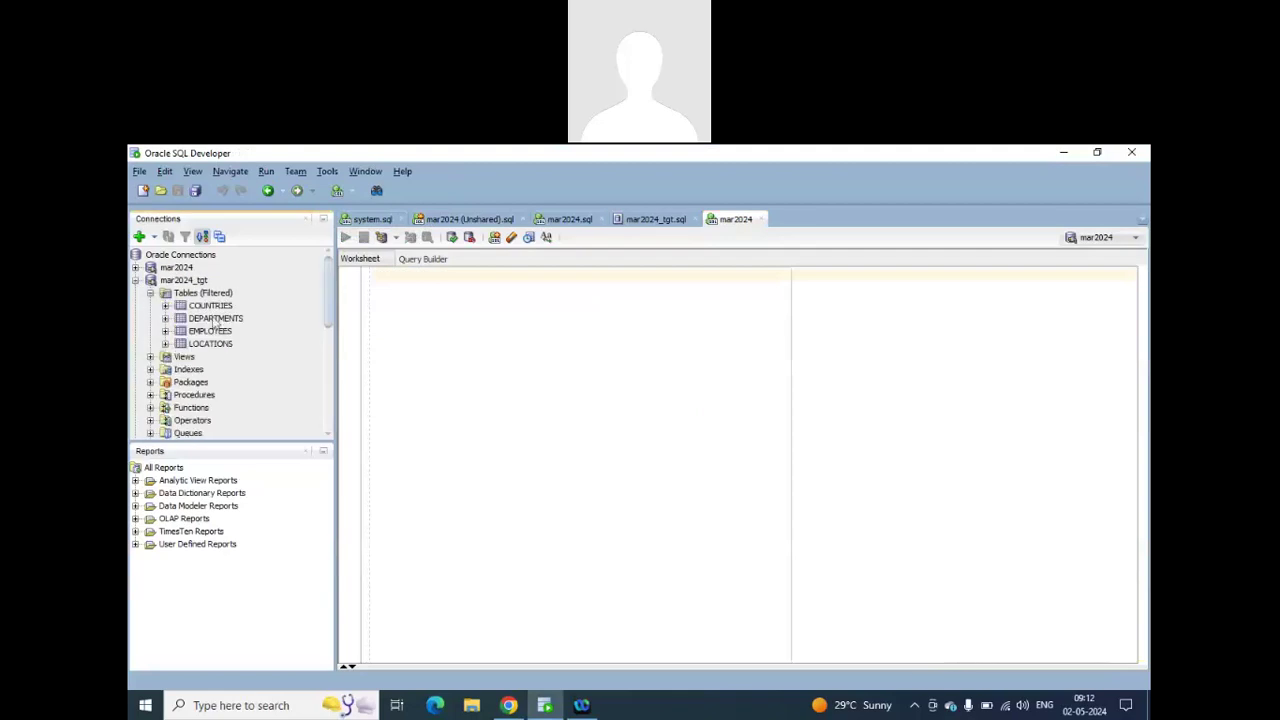
pyautogui.doubleClick(222, 332)
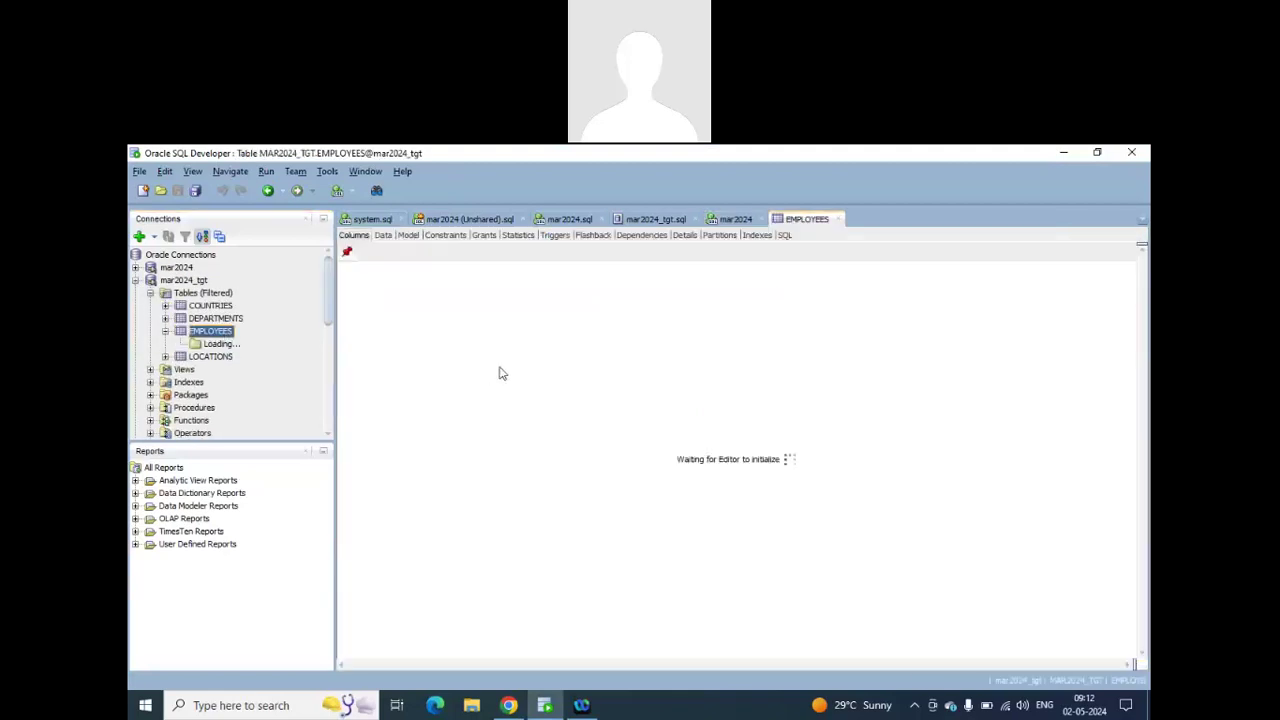
pyautogui.moveTo(402, 466); pyautogui.dragTo(405, 292)
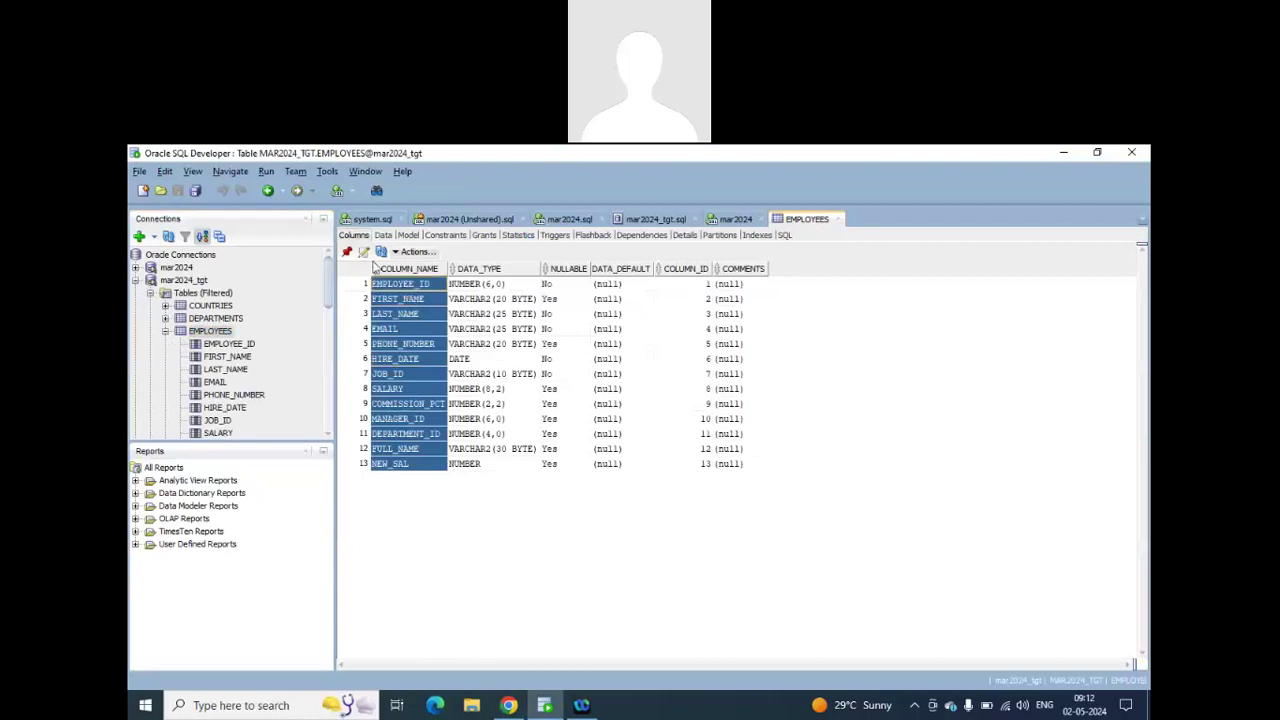
# Open the EMPLOYEES table for editing, check its DDL page and return to the column definitions.
pyautogui.doubleClick(490, 343)
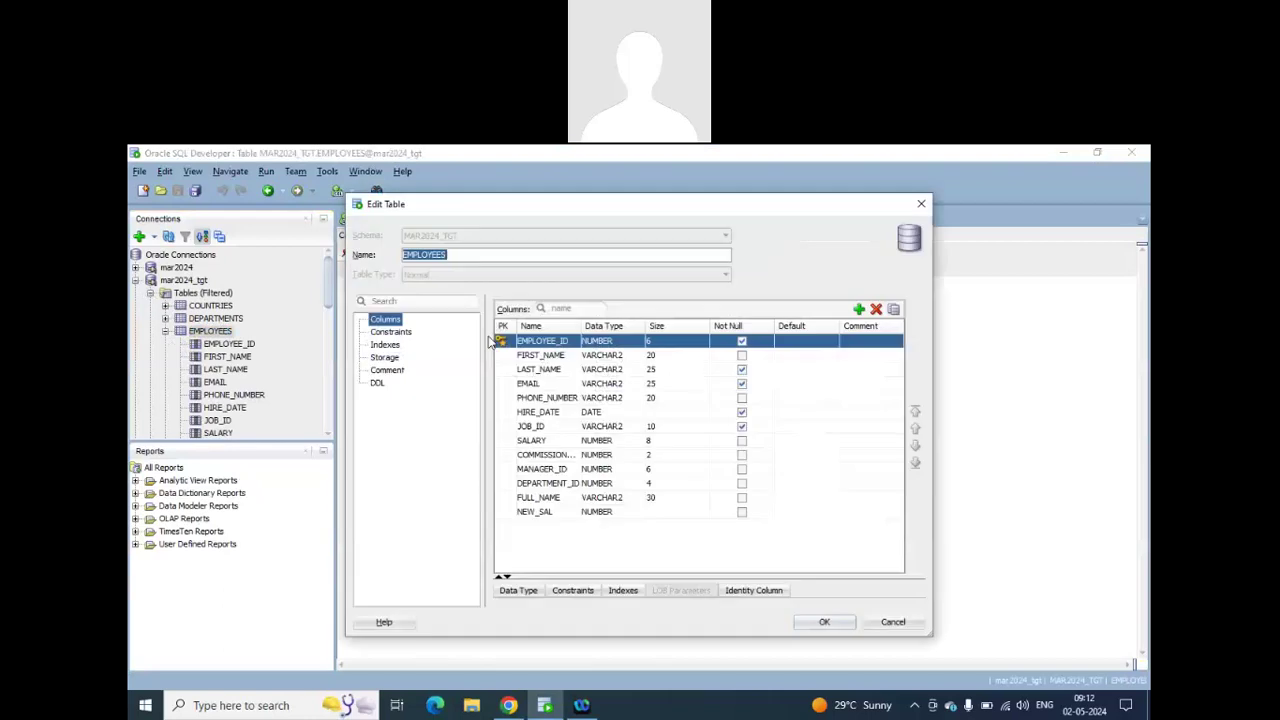
pyautogui.click(379, 385)
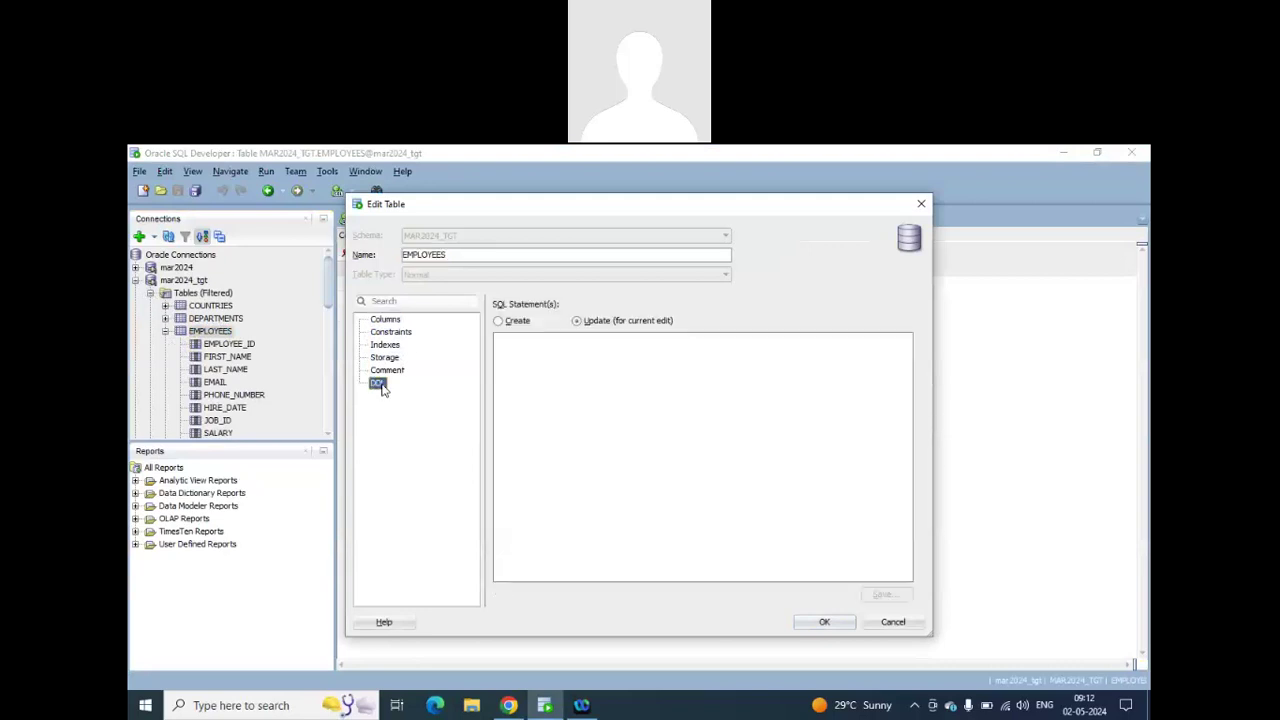
pyautogui.click(386, 320)
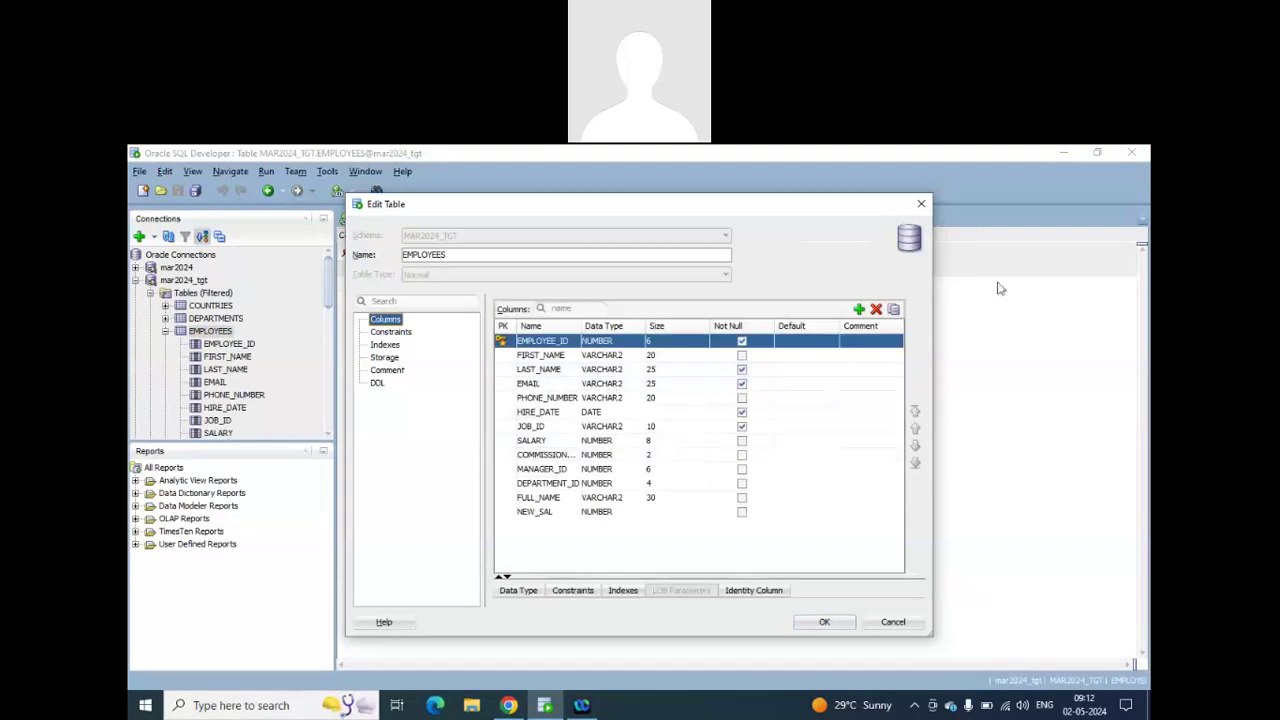
# Add a column named cr_timestamp with data type DATE and Not Null enabled to the EMPLOYEES table.
pyautogui.click(858, 309)
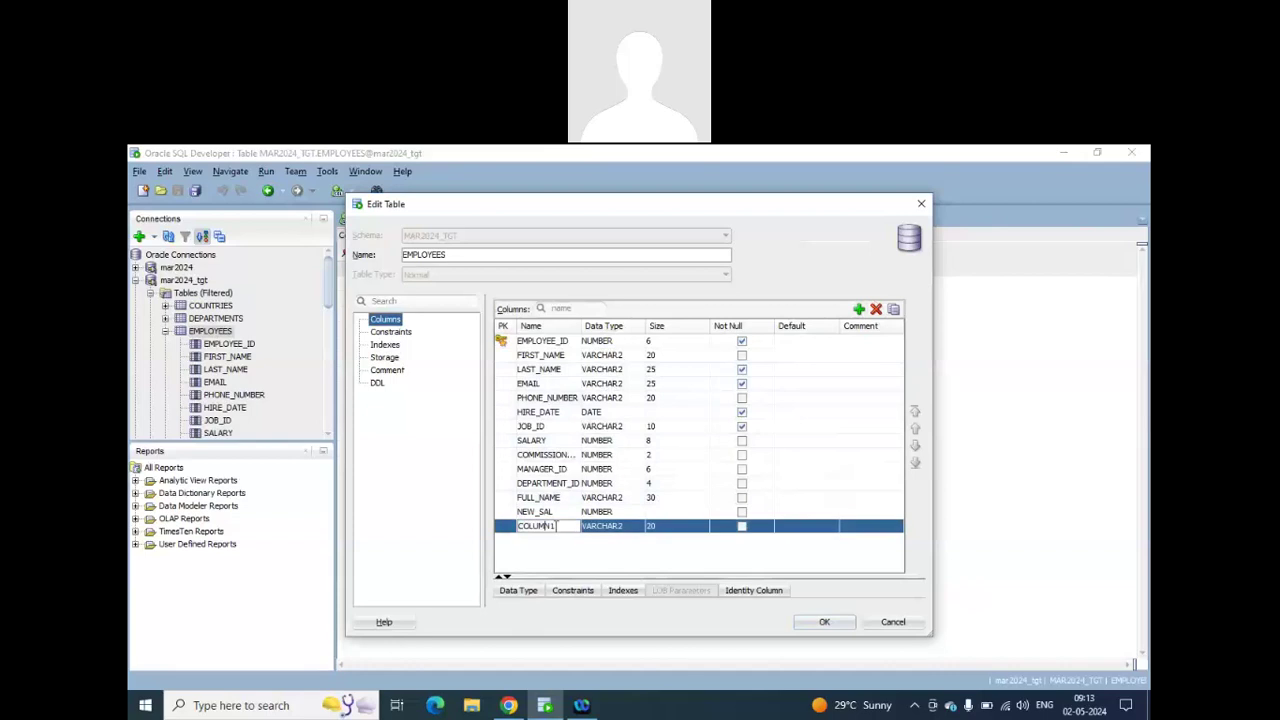
pyautogui.press('BackSpace')
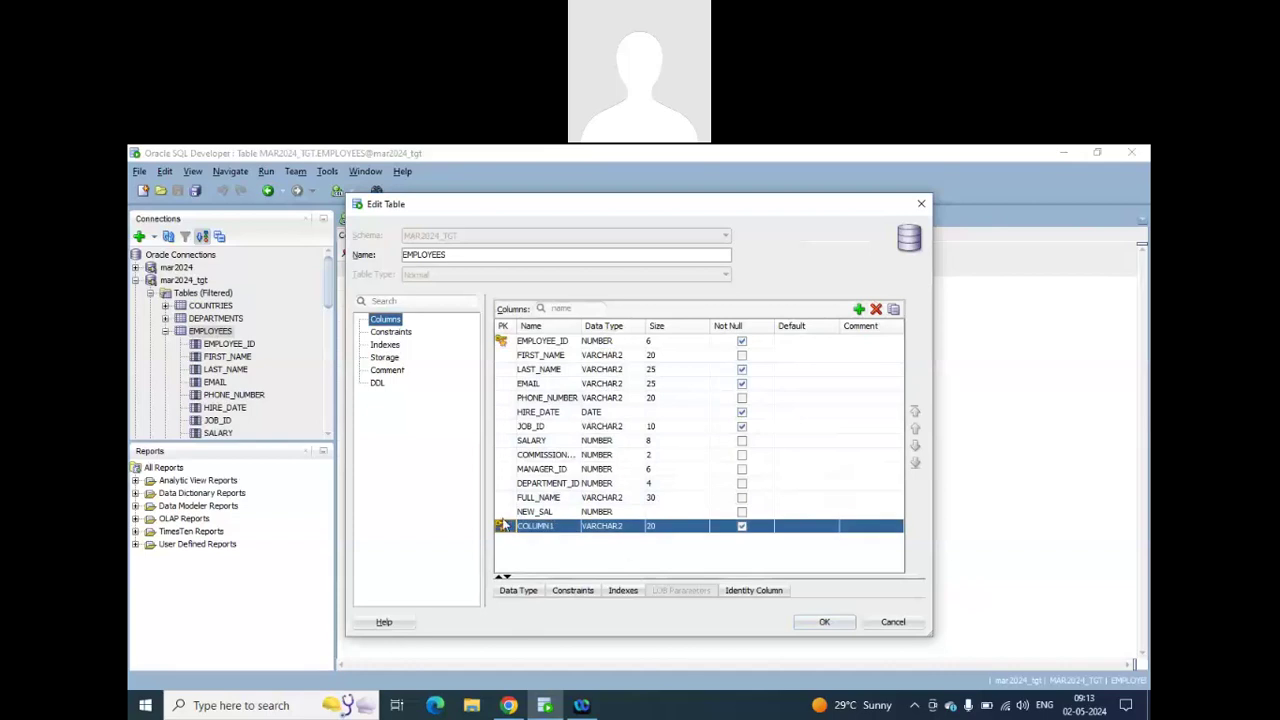
pyautogui.click(506, 527)
pyautogui.click(559, 526)
pyautogui.moveTo(559, 526); pyautogui.dragTo(517, 532)
pyautogui.write('cr_timestamp')
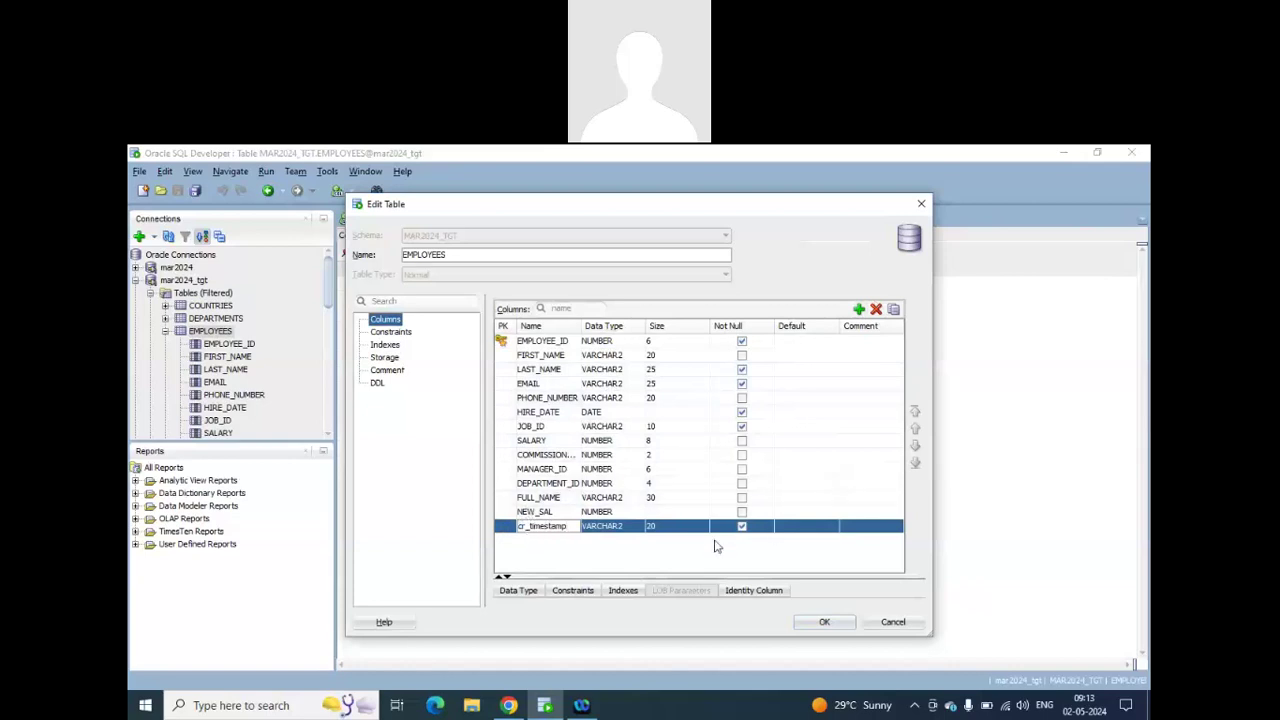
pyautogui.click(633, 532)
pyautogui.click(637, 527)
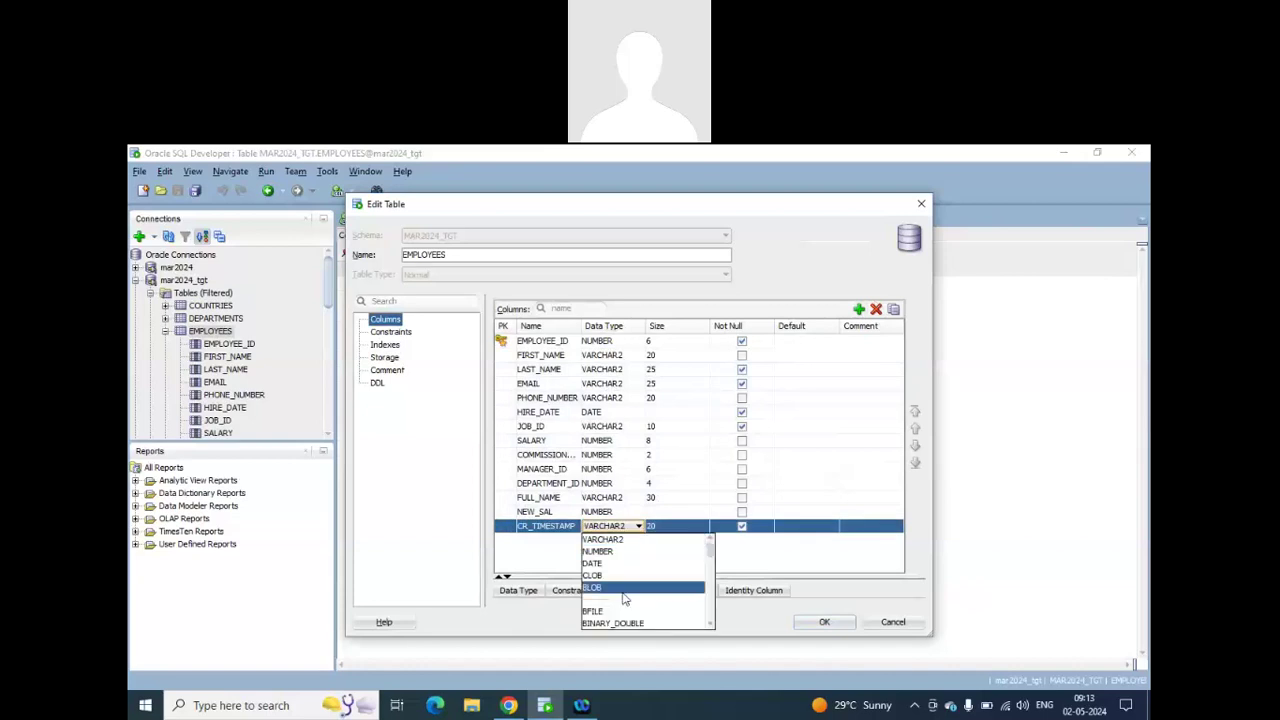
pyautogui.click(622, 564)
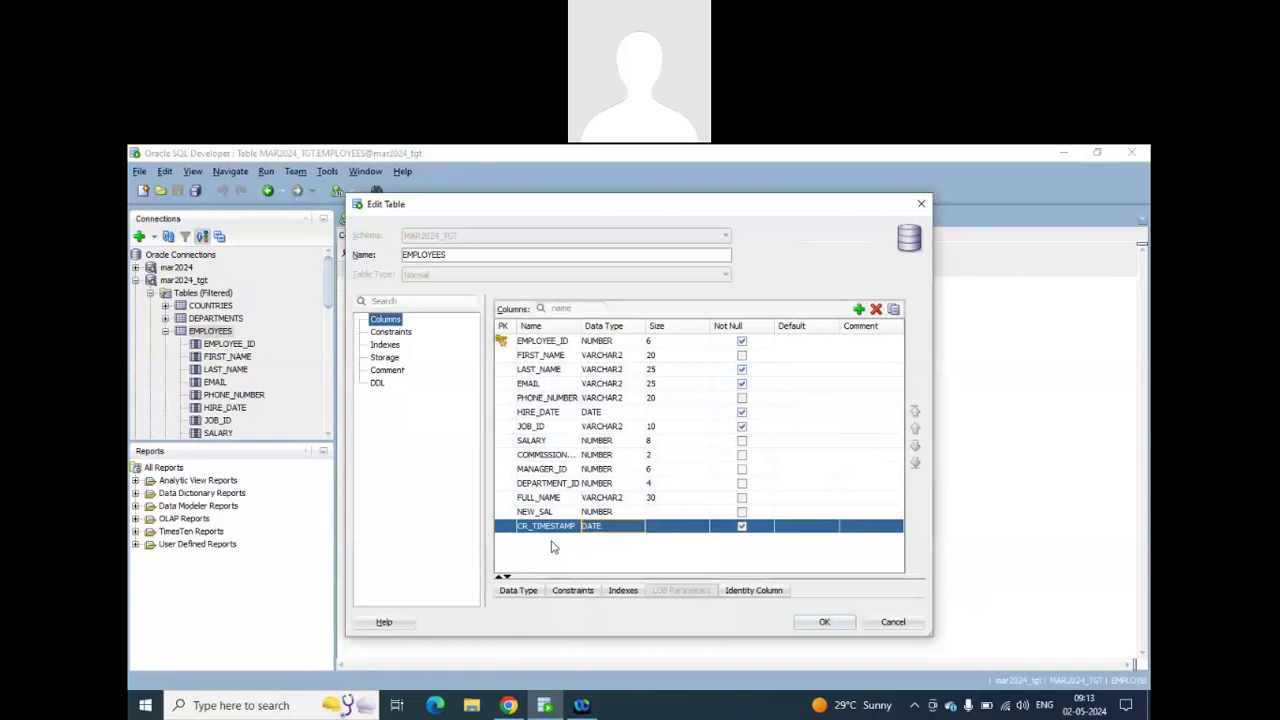
# Add a column named UPD_TIMESTAMP with data type DATE to the EMPLOYEES table.
pyautogui.click(858, 309)
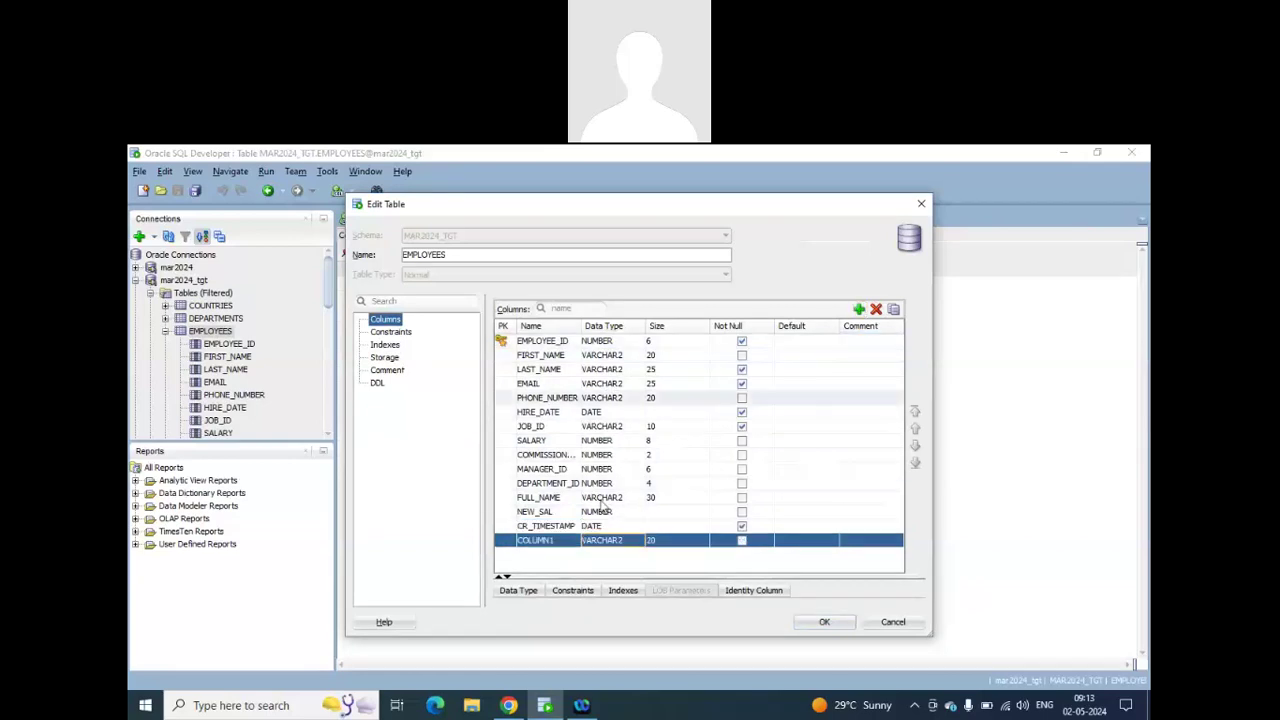
pyautogui.click(535, 540)
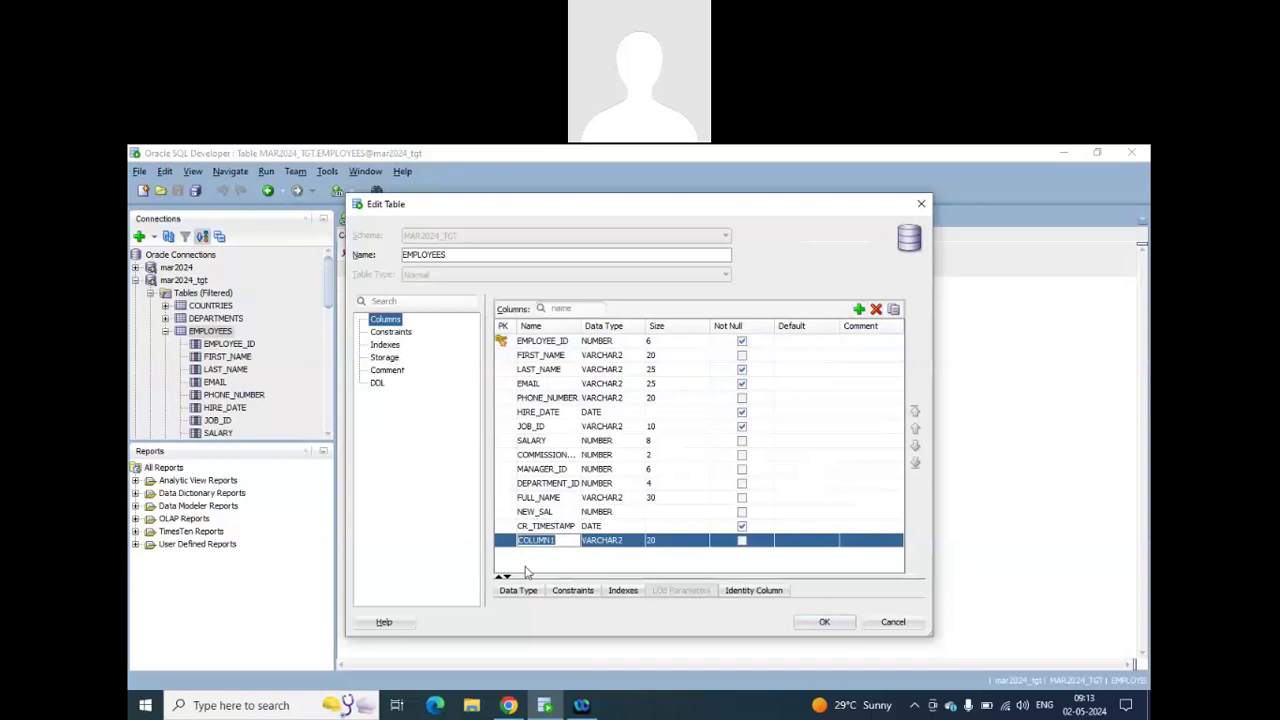
pyautogui.write('U')
pyautogui.click(627, 543)
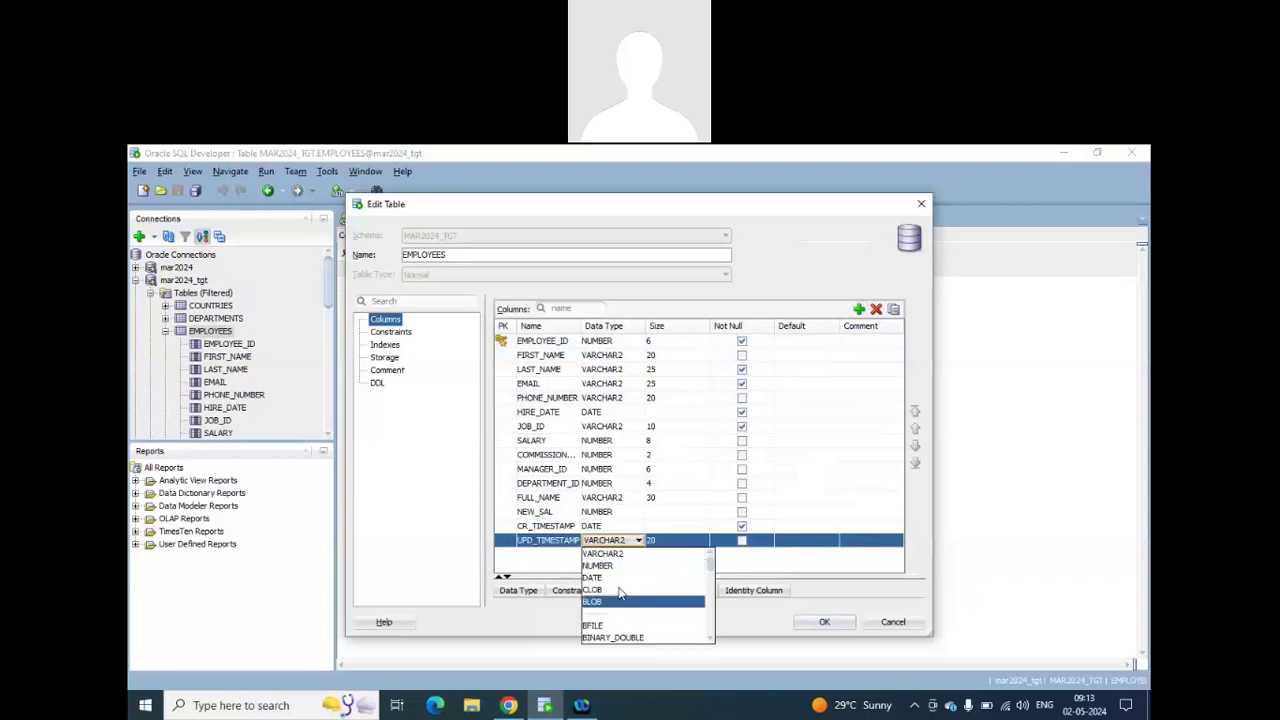
pyautogui.click(686, 550)
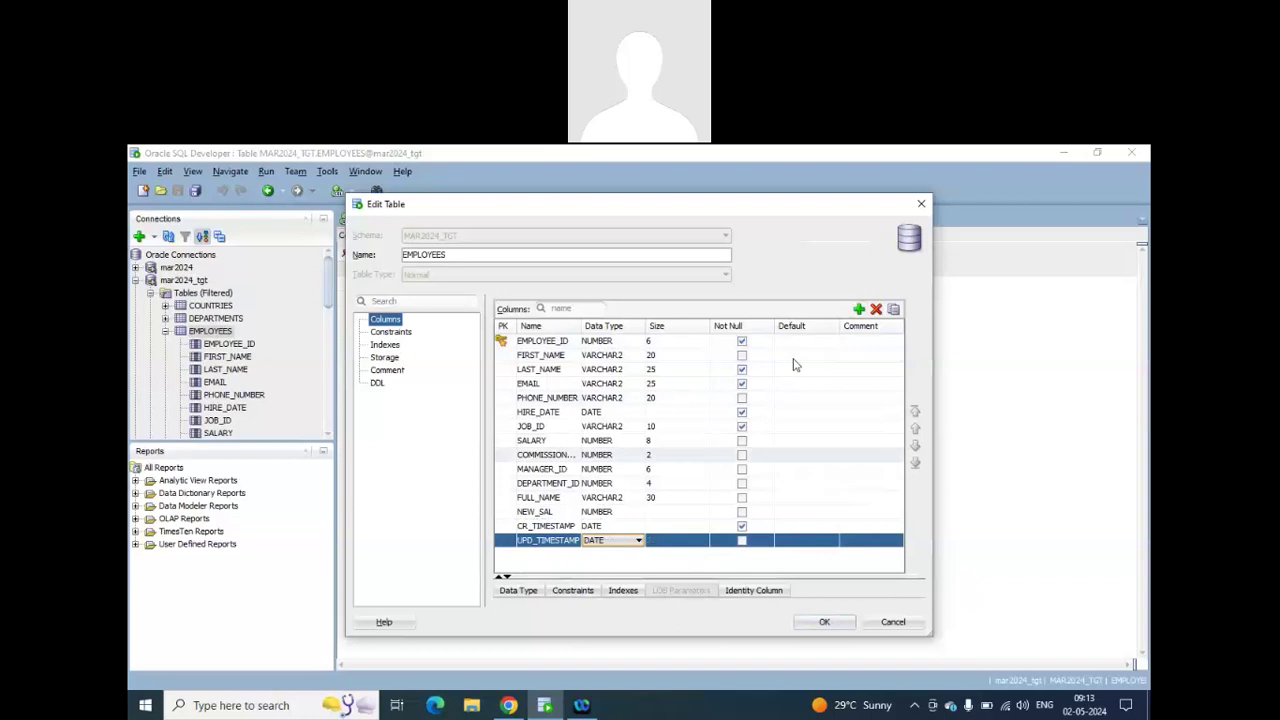
# Add a VARCHAR2 column named crt_by with size 100 to the EMPLOYEES table.
pyautogui.click(858, 309)
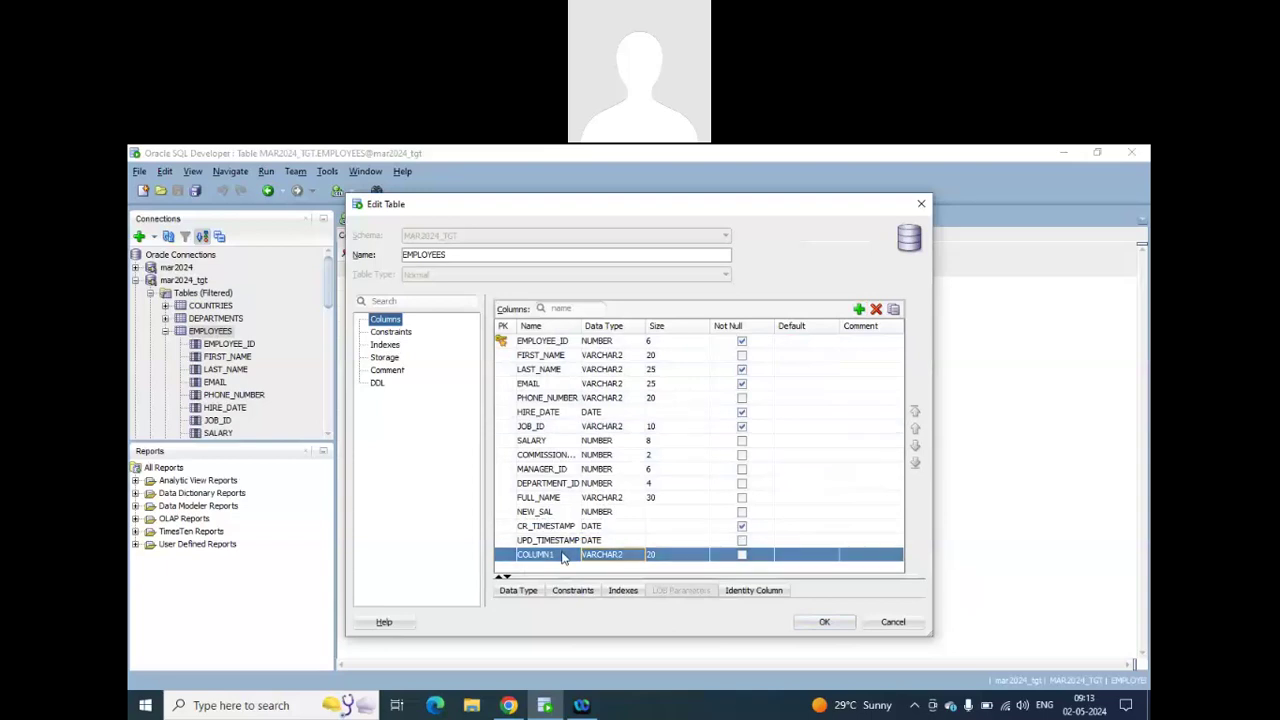
pyautogui.moveTo(561, 555); pyautogui.dragTo(497, 560)
pyautogui.hotkey('ctrl', 'a')
pyautogui.write('crt')
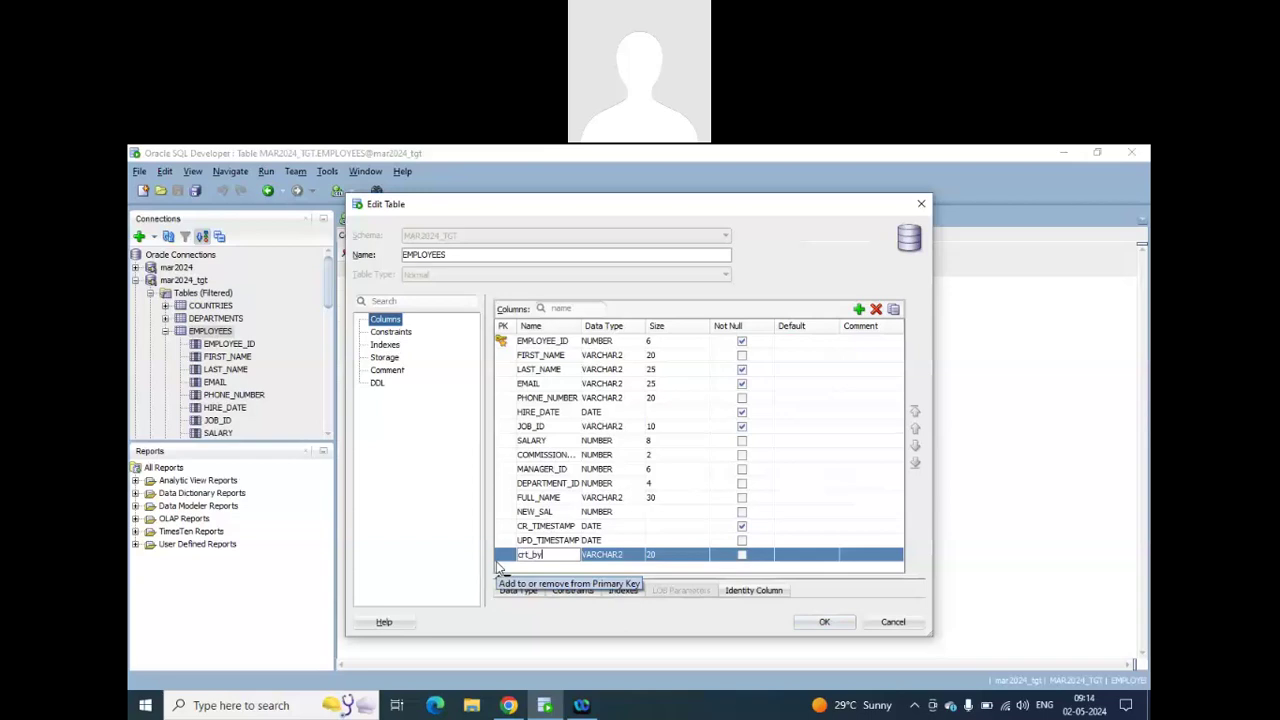
pyautogui.write('_by')
pyautogui.click(675, 557)
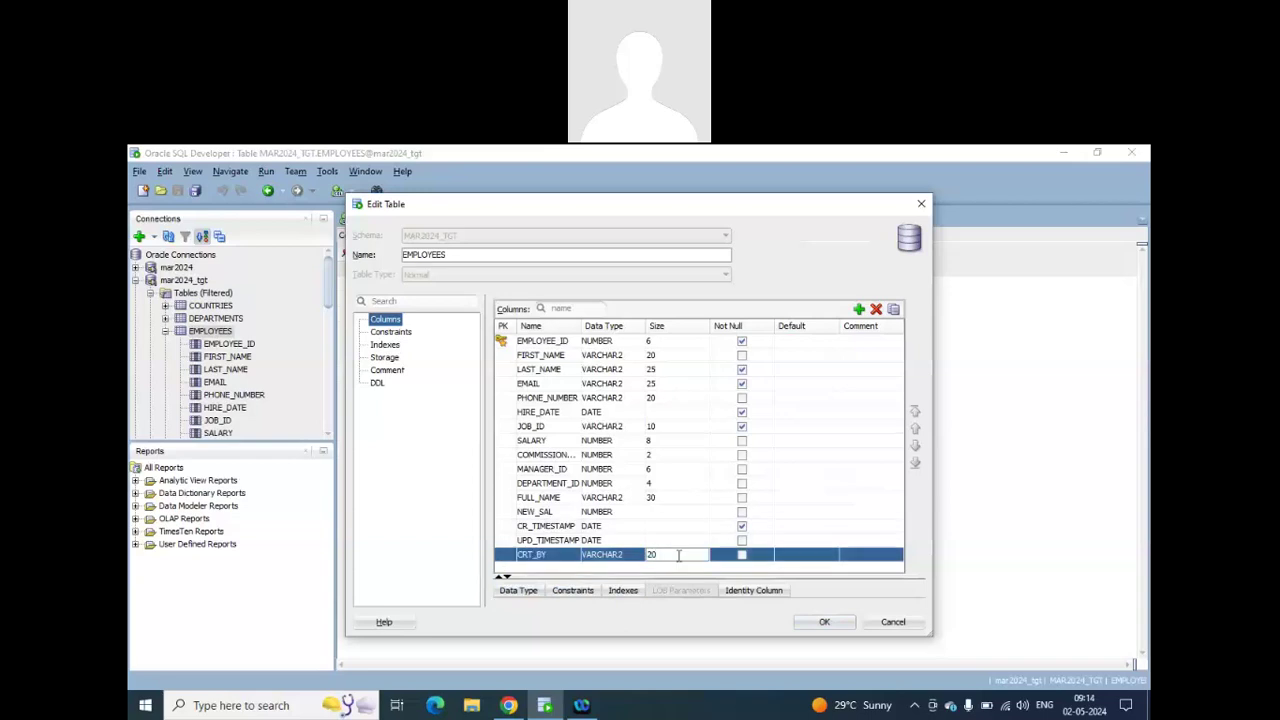
pyautogui.hotkey('ctrl', 'a')
pyautogui.write('1')
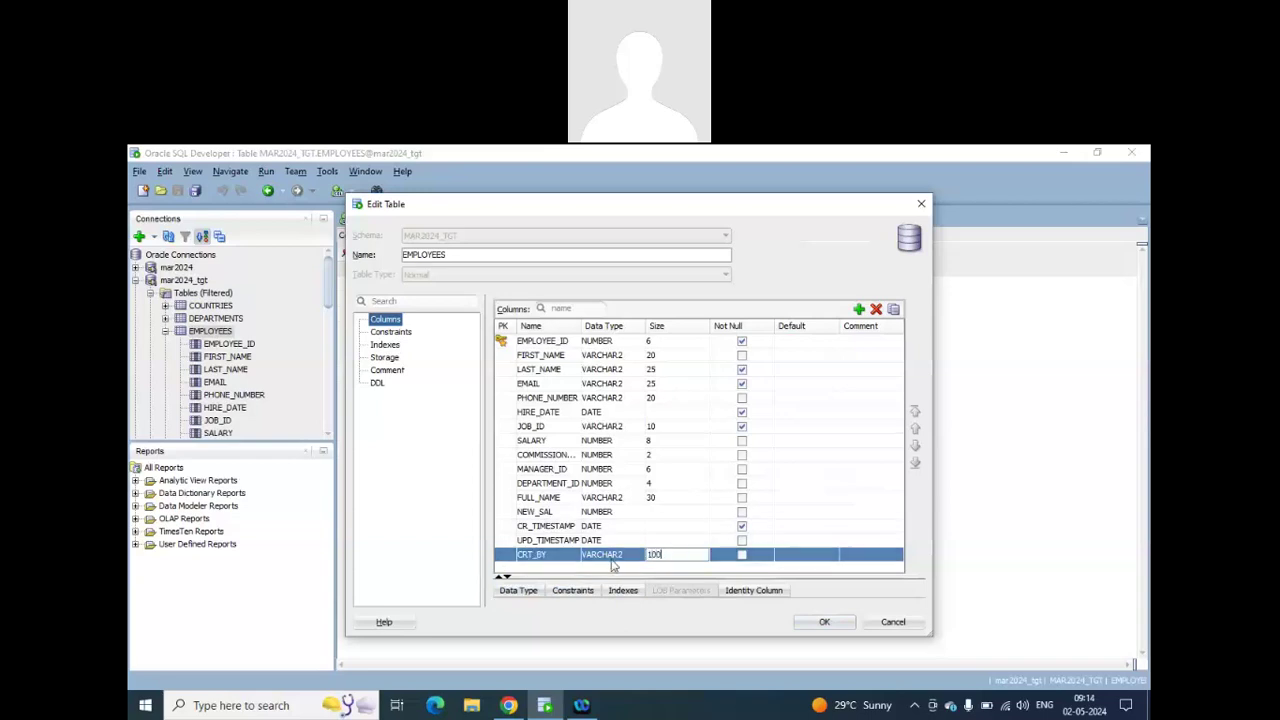
pyautogui.write('00')
# Add a VARCHAR2 column named upd_by with size 100 to the EMPLOYEES table.
pyautogui.click(858, 309)
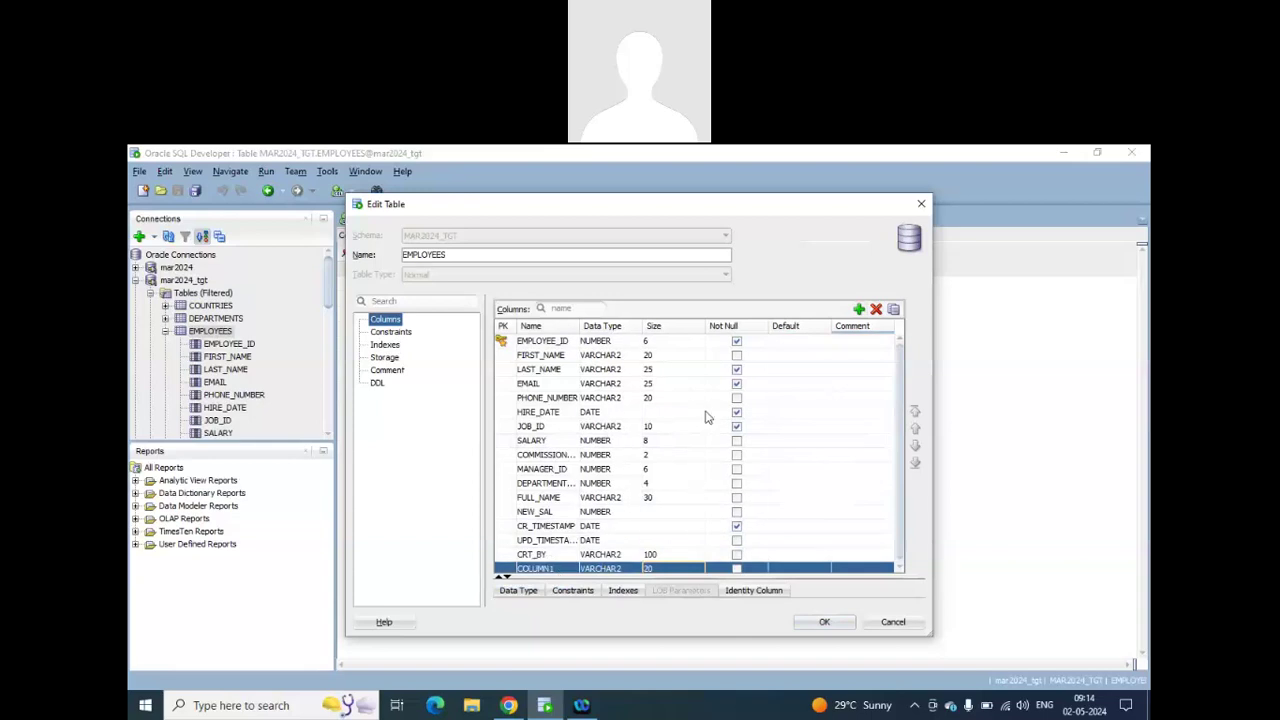
pyautogui.click(545, 566)
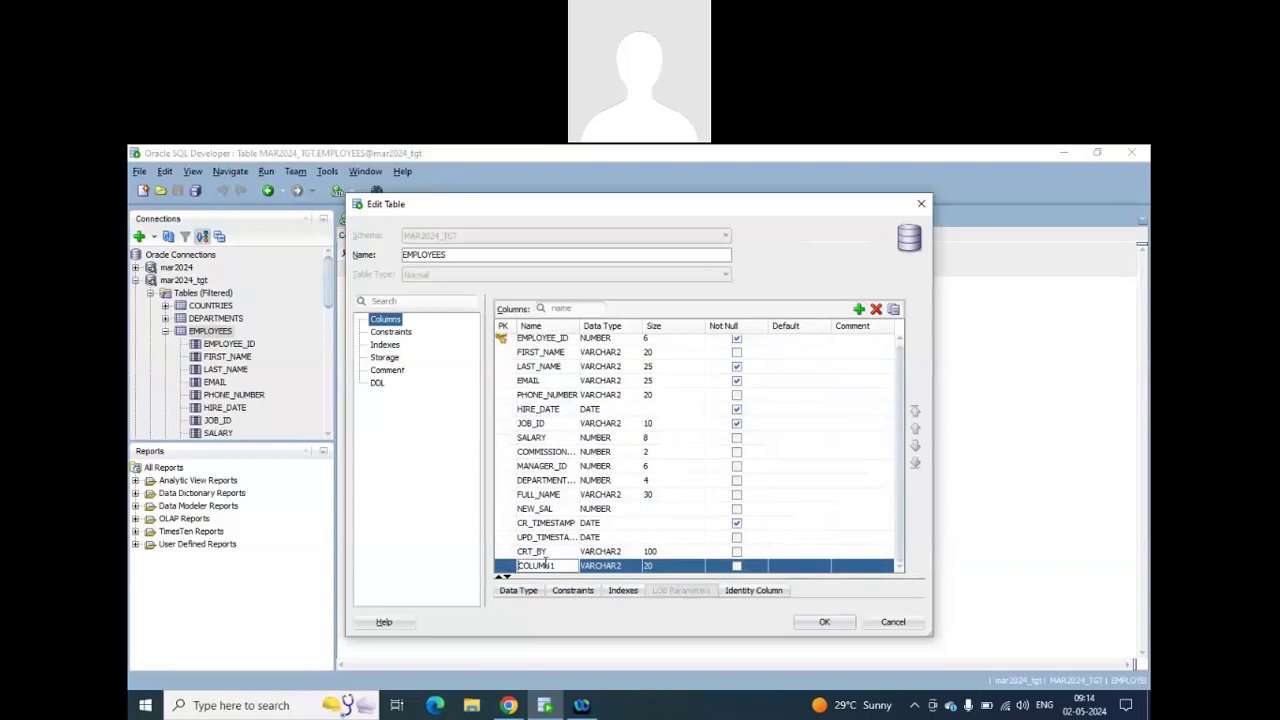
pyautogui.hotkey('ctrl', 'a')
pyautogui.write('upd')
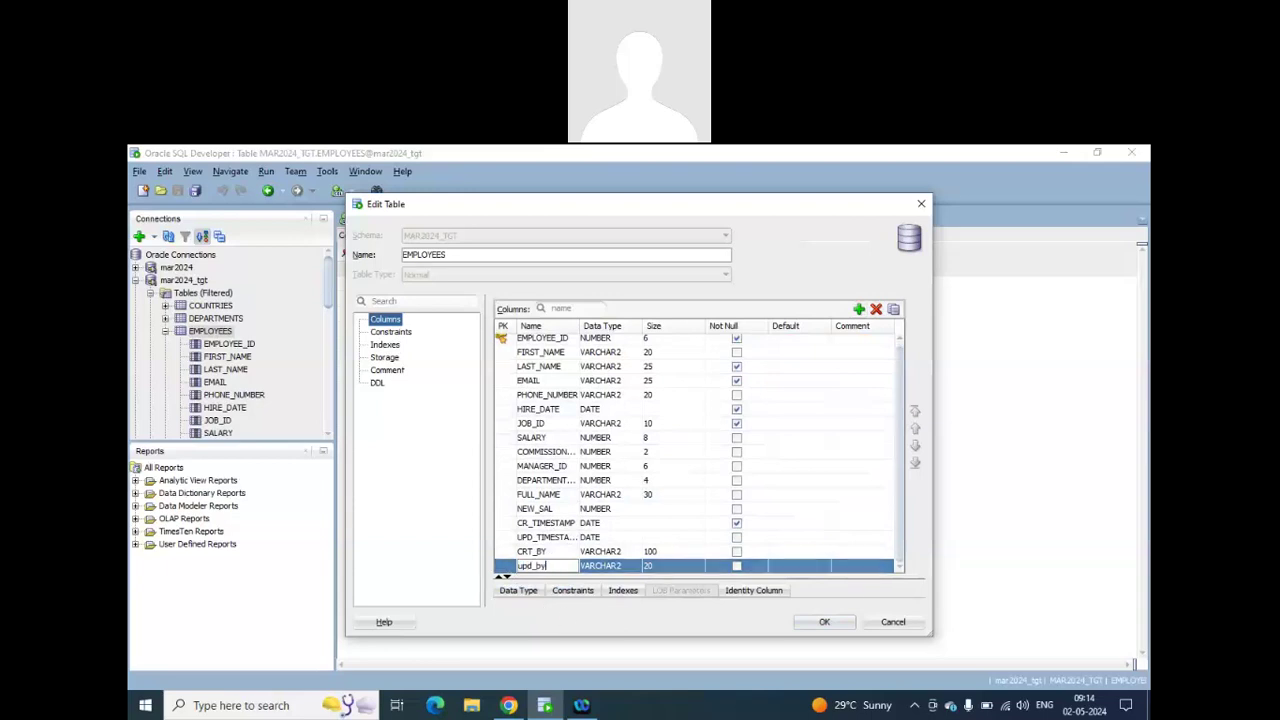
pyautogui.click(663, 567)
pyautogui.press('Delete')
pyautogui.press('Delete')
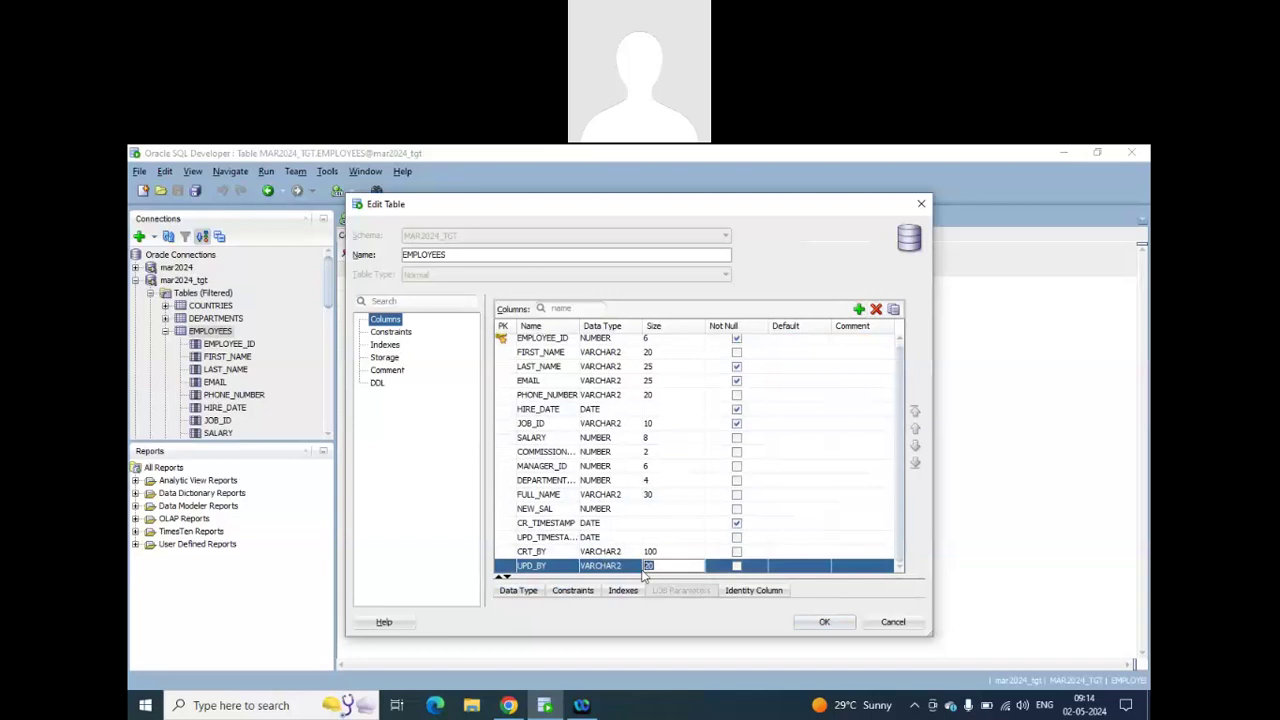
pyautogui.write('100')
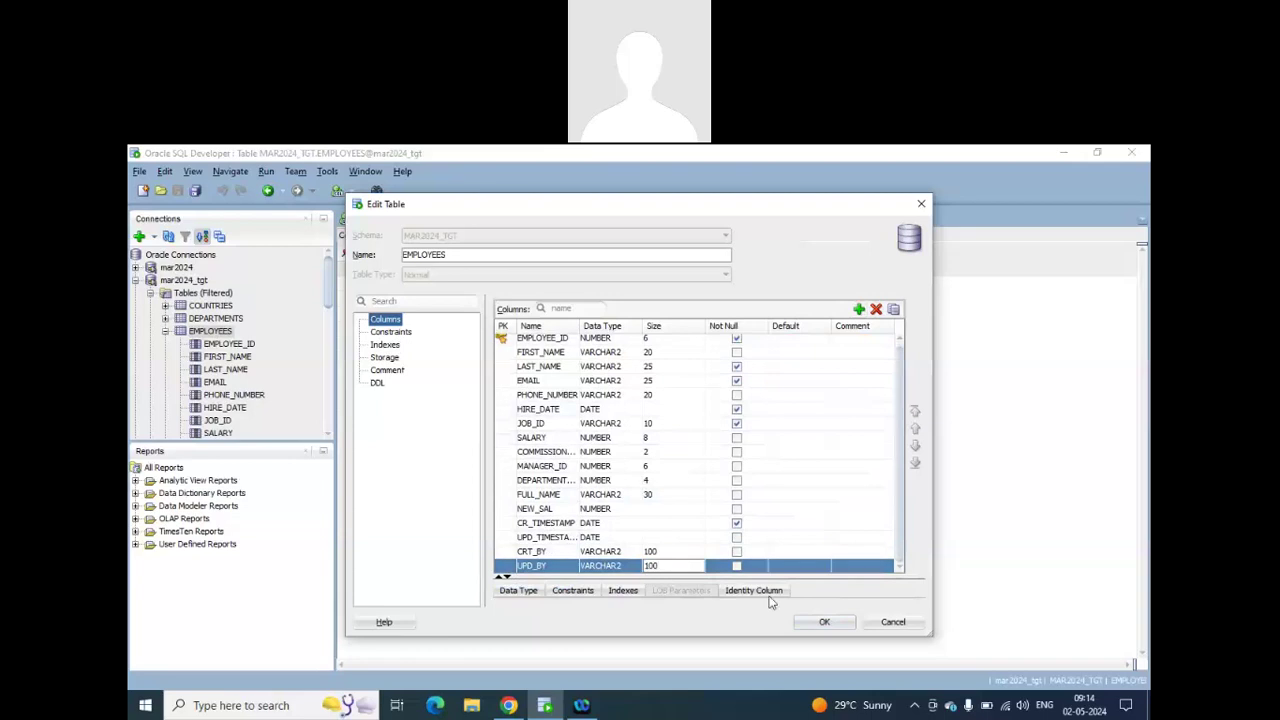
# Disable Not Null for the CR_TIMESTAMP column, apply the table changes and select the four audit columns in the column list.
pyautogui.press('Return')
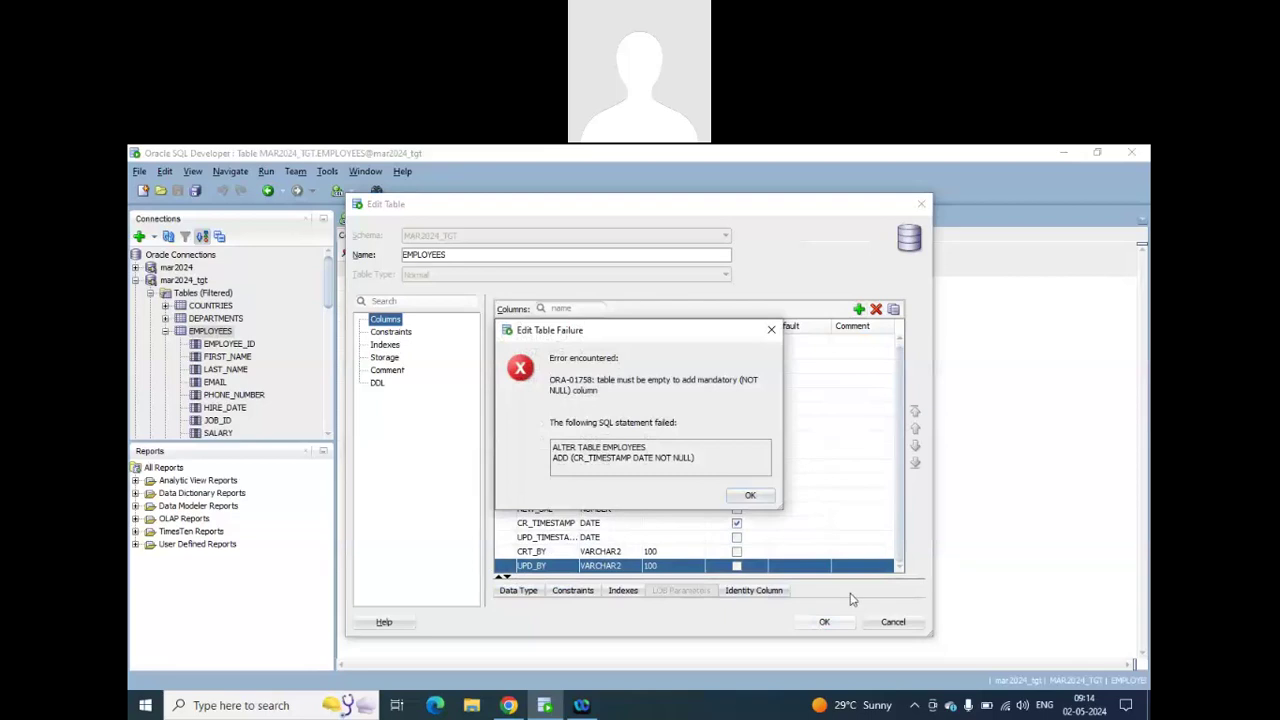
pyautogui.click(771, 329)
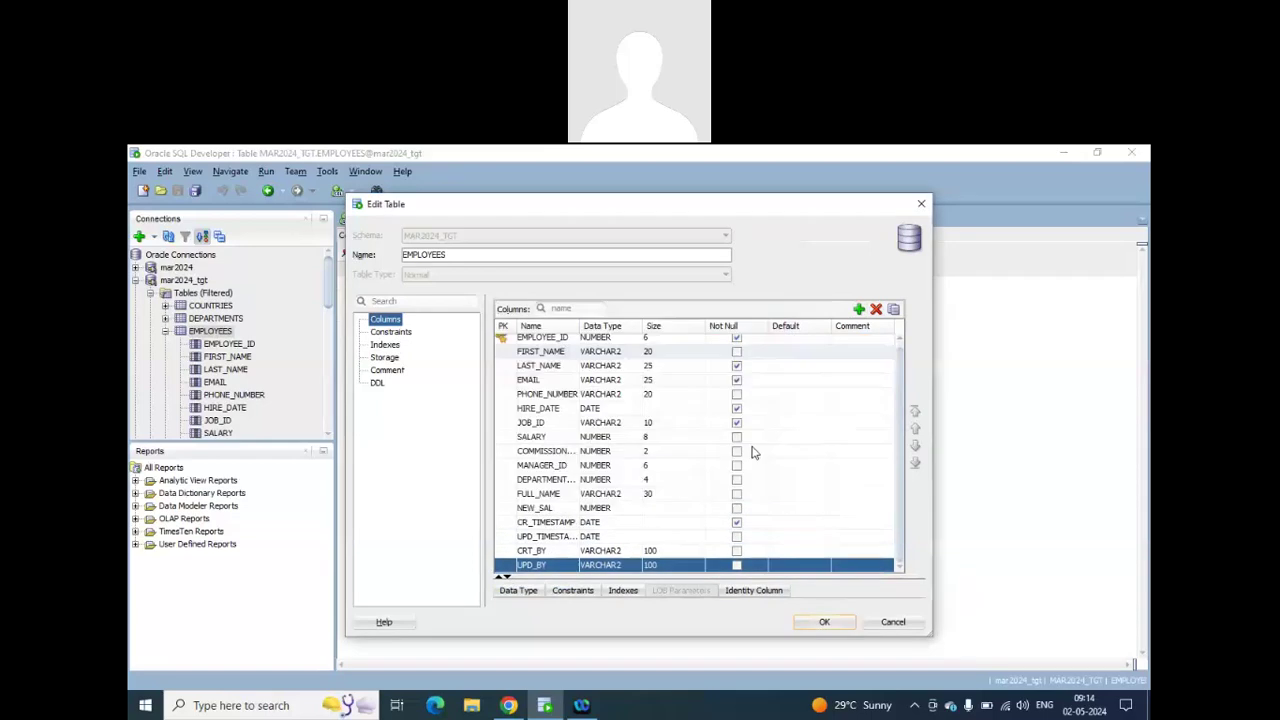
pyautogui.click(736, 522)
pyautogui.click(763, 525)
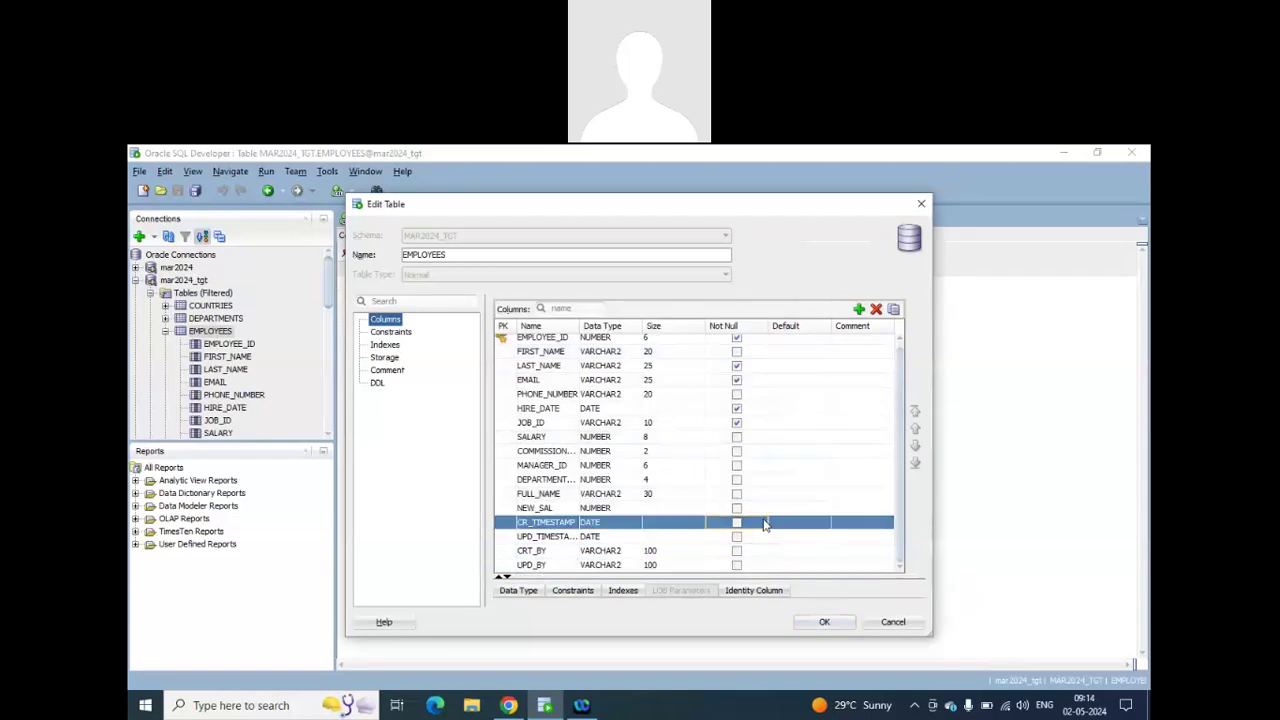
pyautogui.click(824, 630)
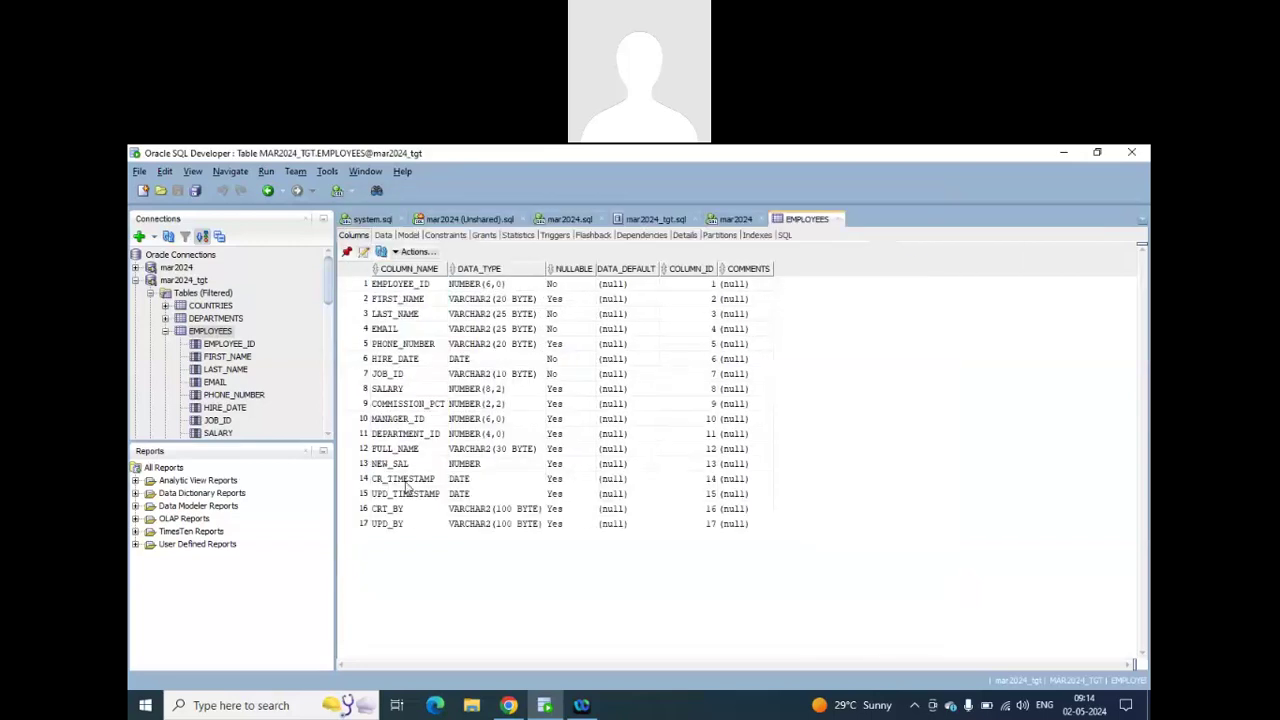
pyautogui.moveTo(408, 480); pyautogui.dragTo(766, 532)
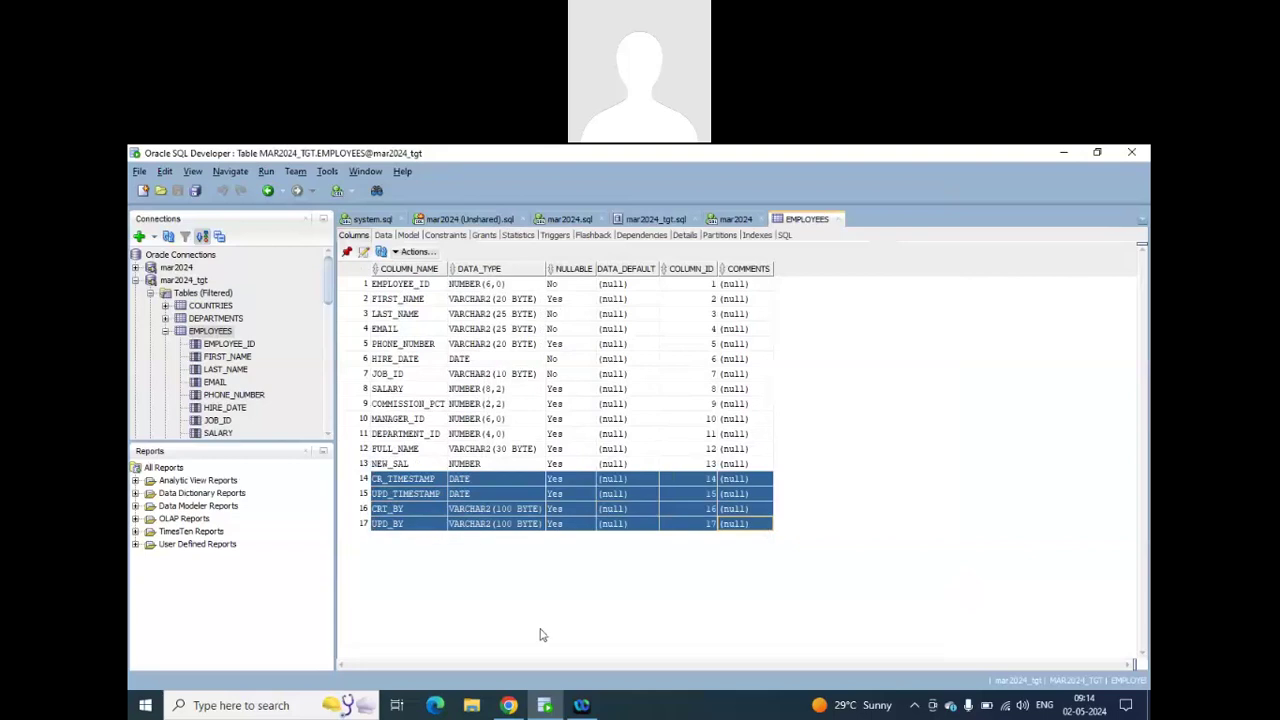
# Switch to Informatica Data Integration and synchronize all target fields of the employees target with its data object.
pyautogui.click(522, 707)
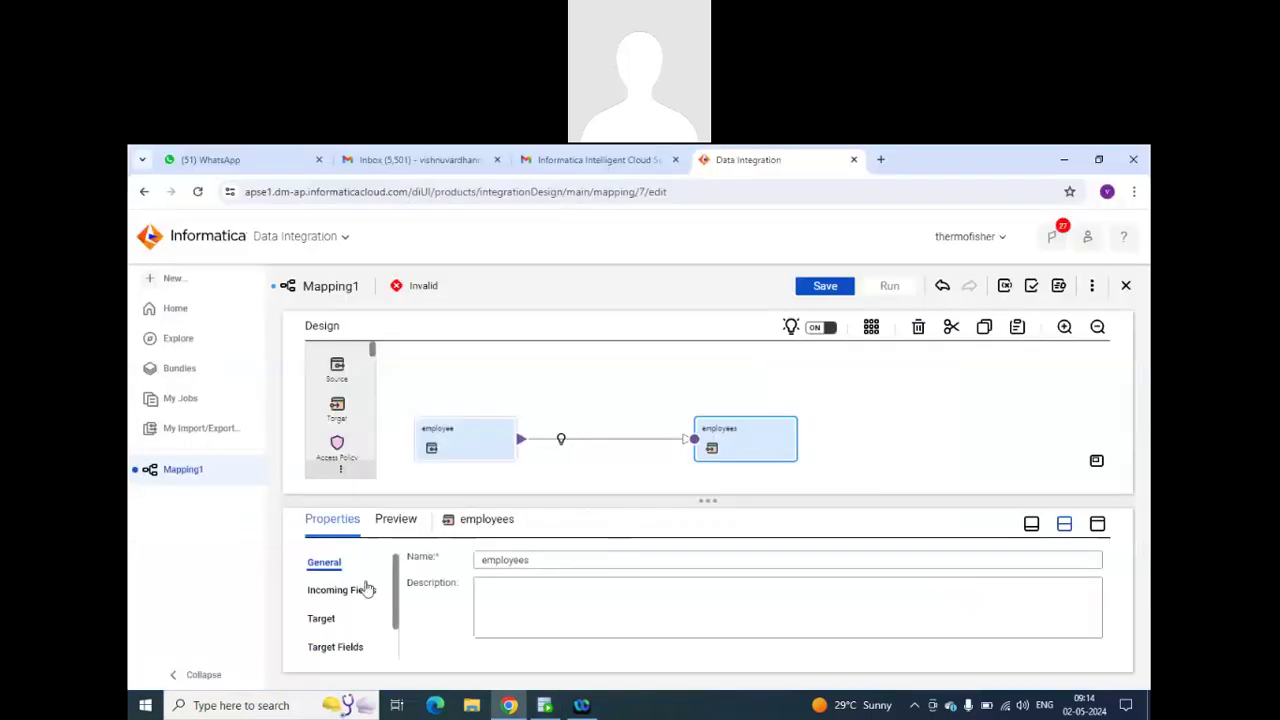
pyautogui.click(324, 619)
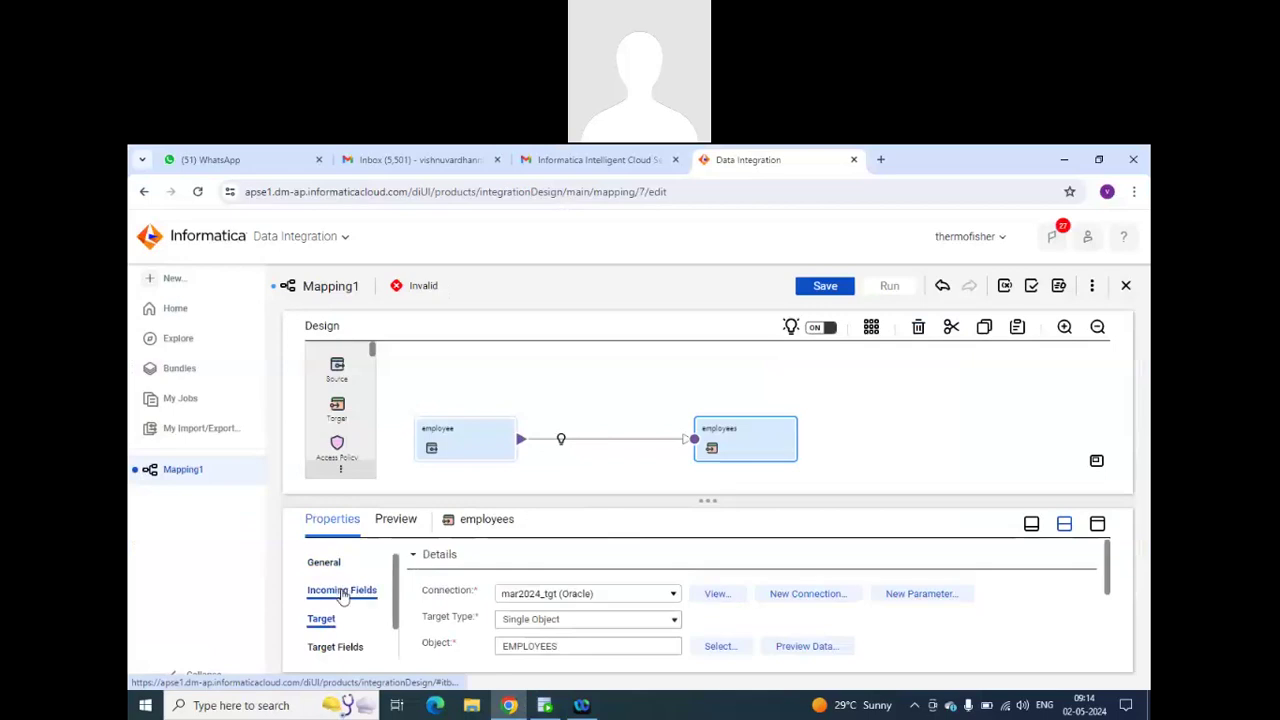
pyautogui.scroll(-5, 906, 594)
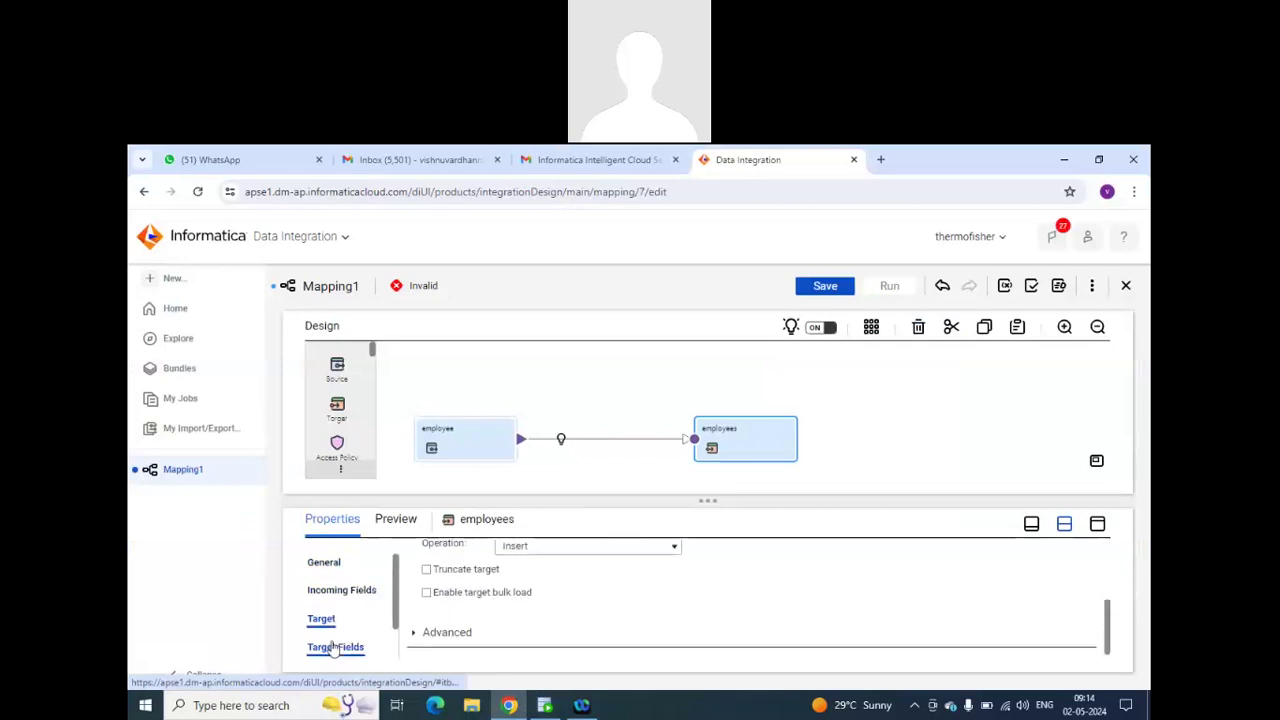
pyautogui.scroll(-1, 340, 624)
pyautogui.click(340, 620)
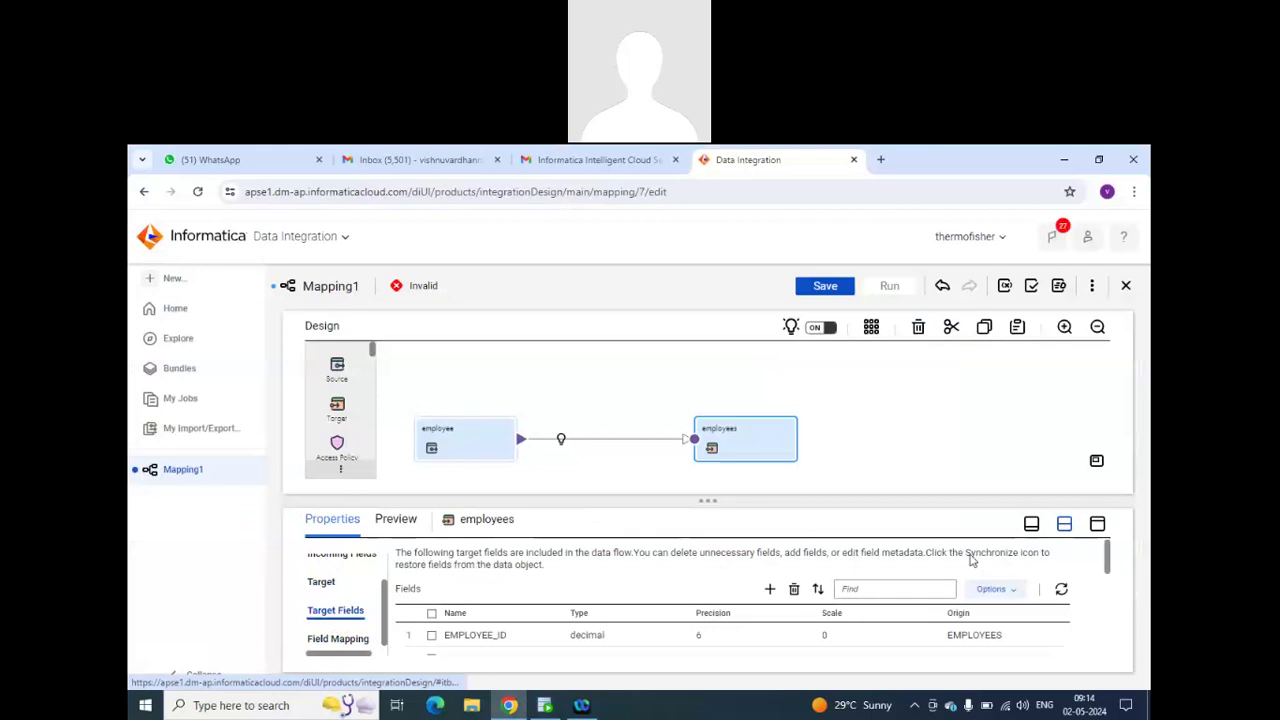
pyautogui.scroll(-5, 970, 565)
pyautogui.scroll(5, 1062, 562)
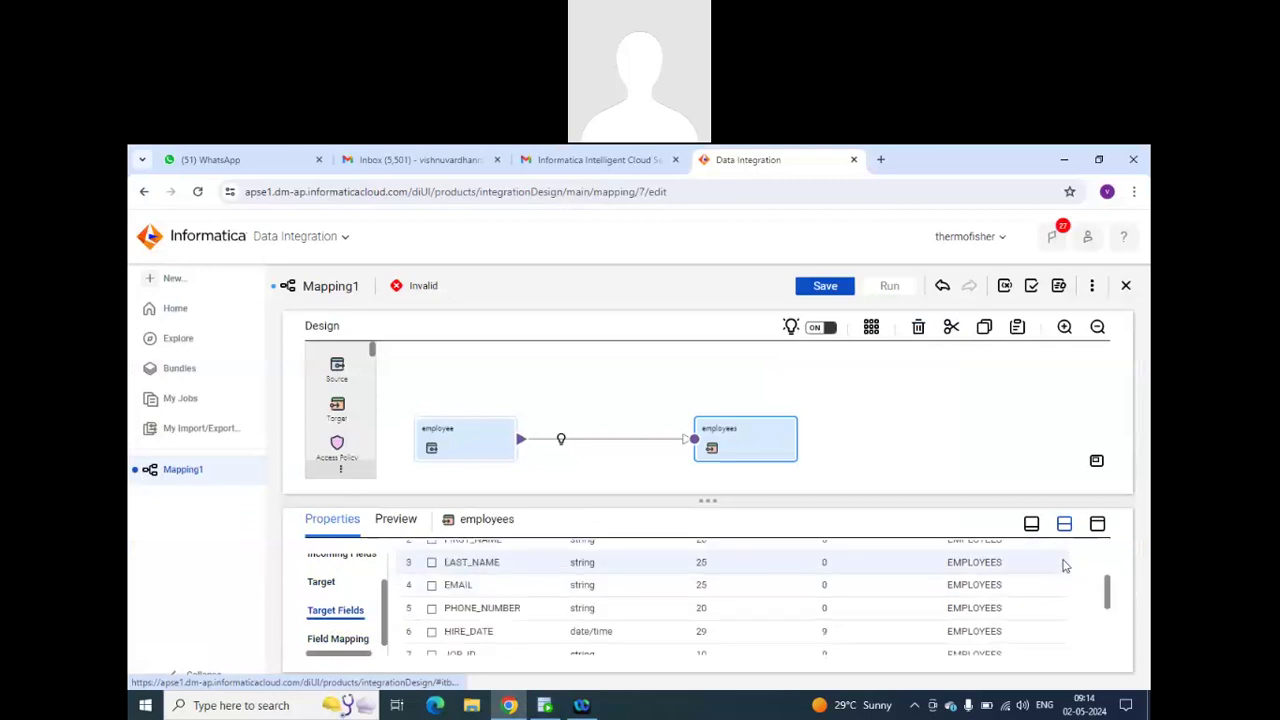
pyautogui.click(1061, 589)
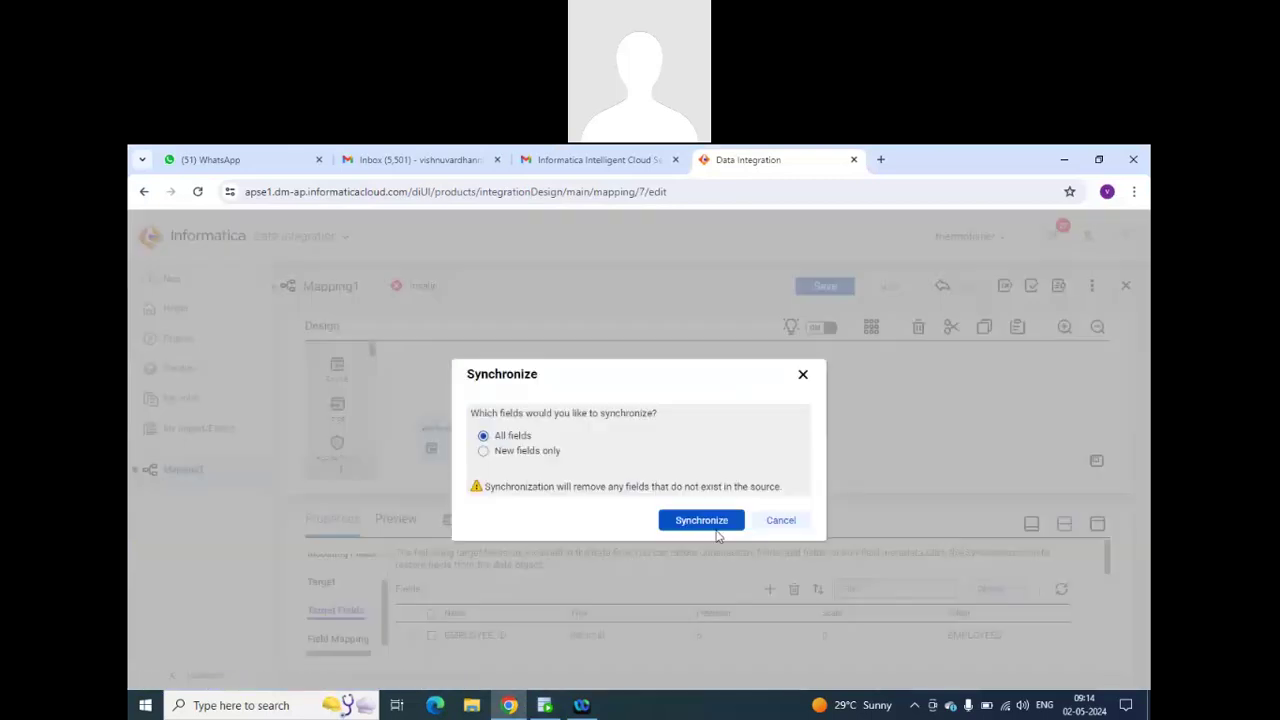
pyautogui.click(716, 525)
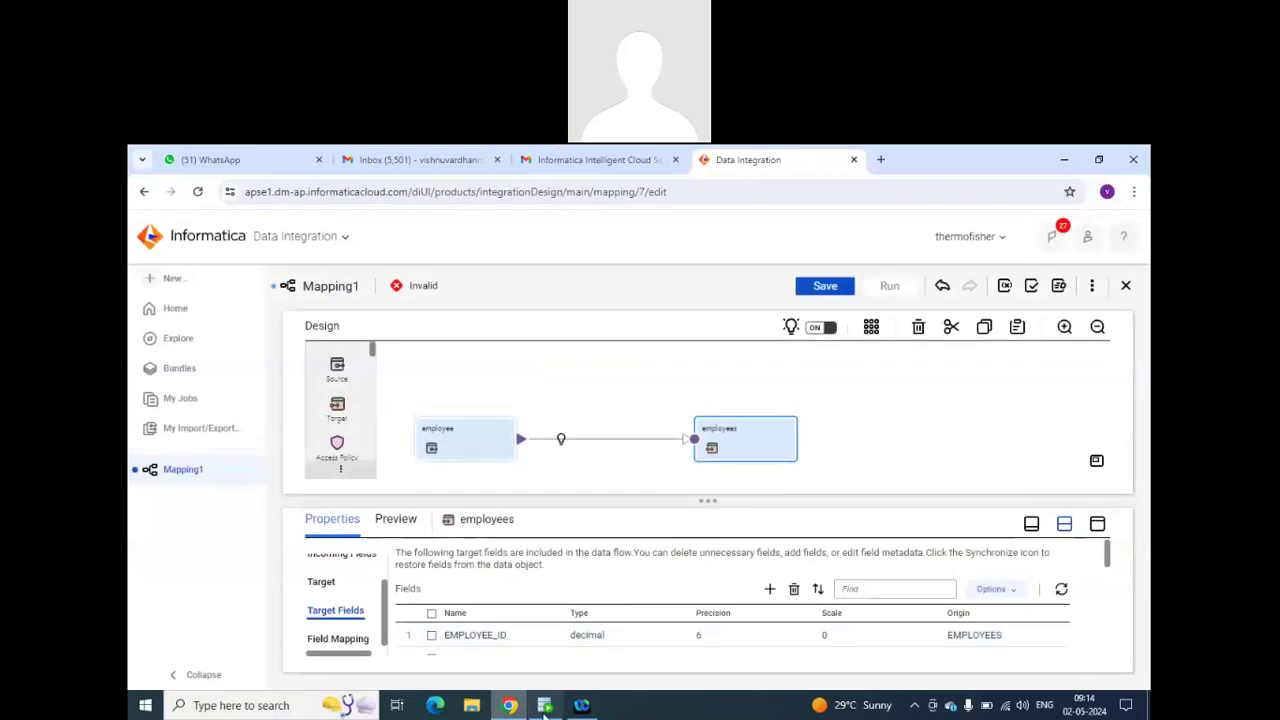
# Switch to Oracle SQL Developer and examine the EMPLOYEES data rows, checking the CR_TIMESTAMP, UPD_TIMESTAMP, CRT_BY and UPD_BY columns.
pyautogui.hotkey('alt', 'Tab')
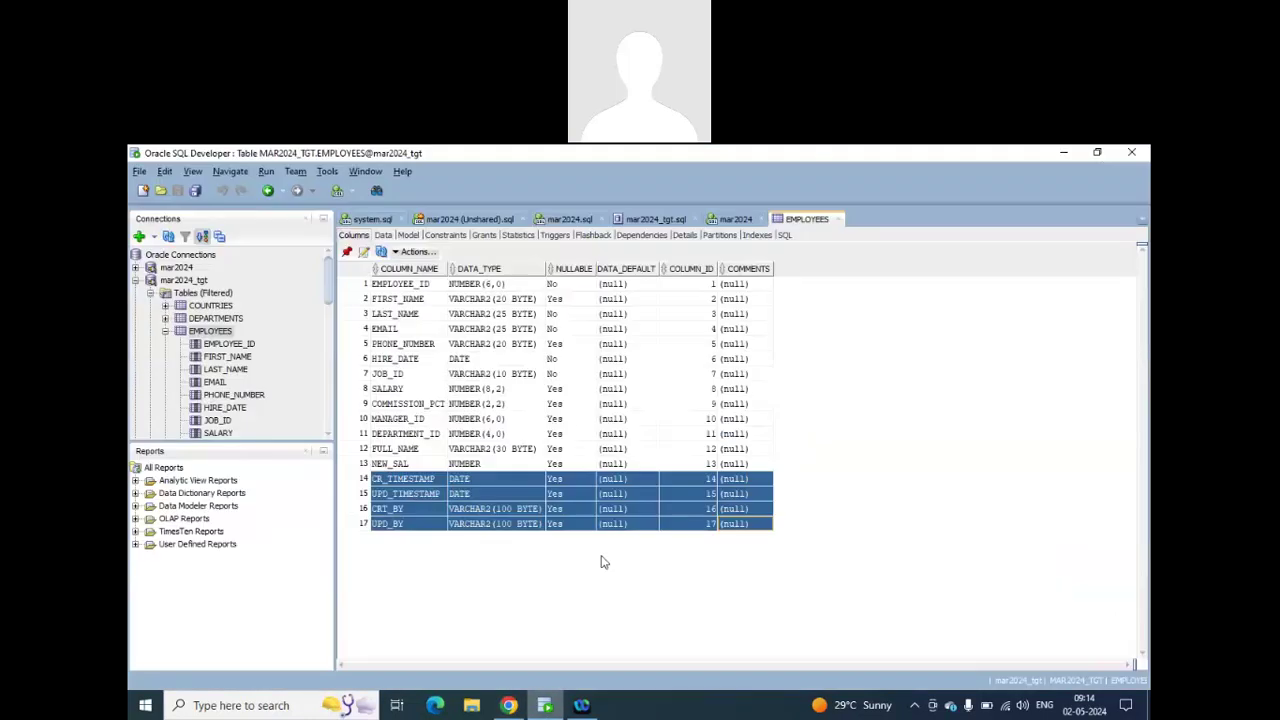
pyautogui.click(420, 482)
pyautogui.click(383, 235)
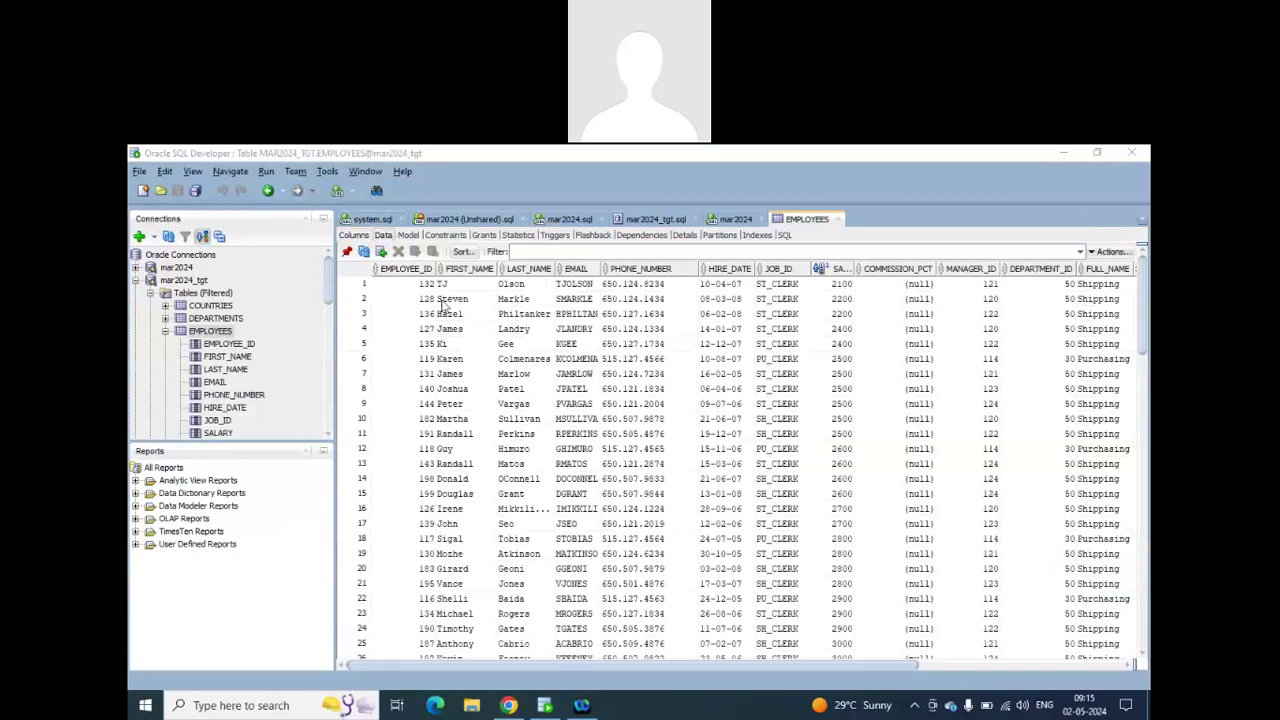
pyautogui.moveTo(413, 283); pyautogui.dragTo(1048, 293)
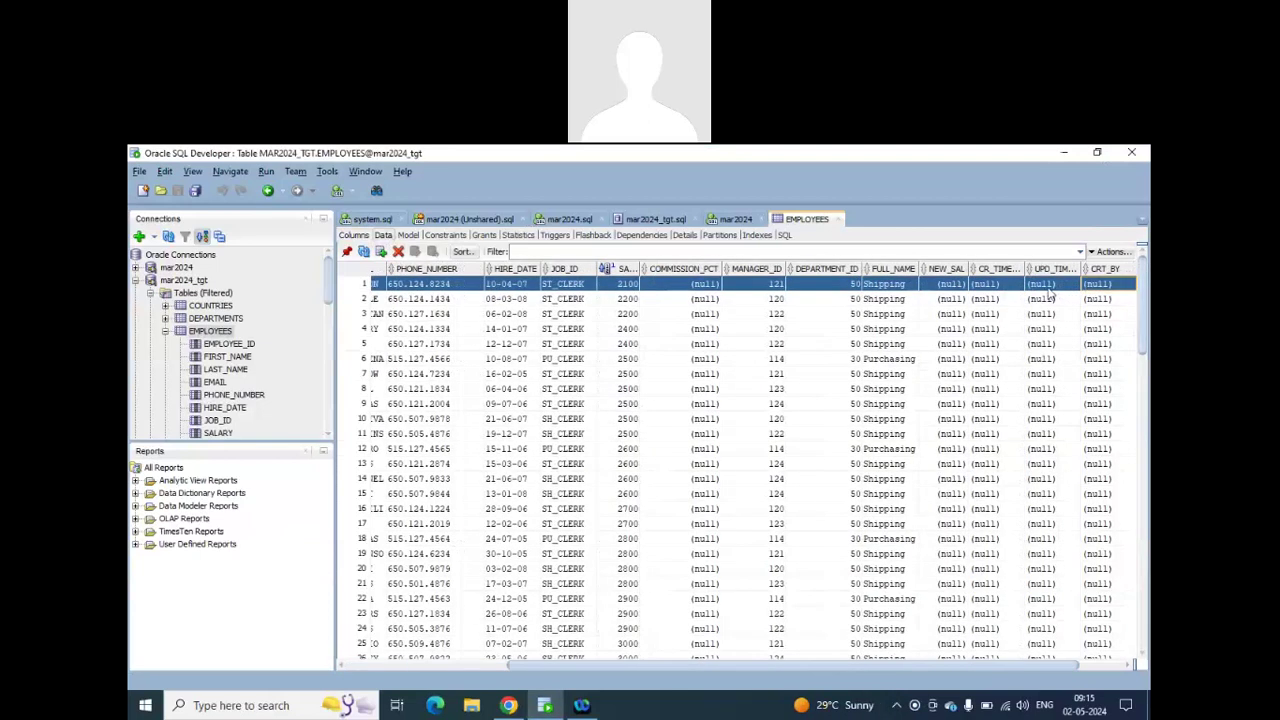
pyautogui.click(1045, 291)
pyautogui.click(1004, 290)
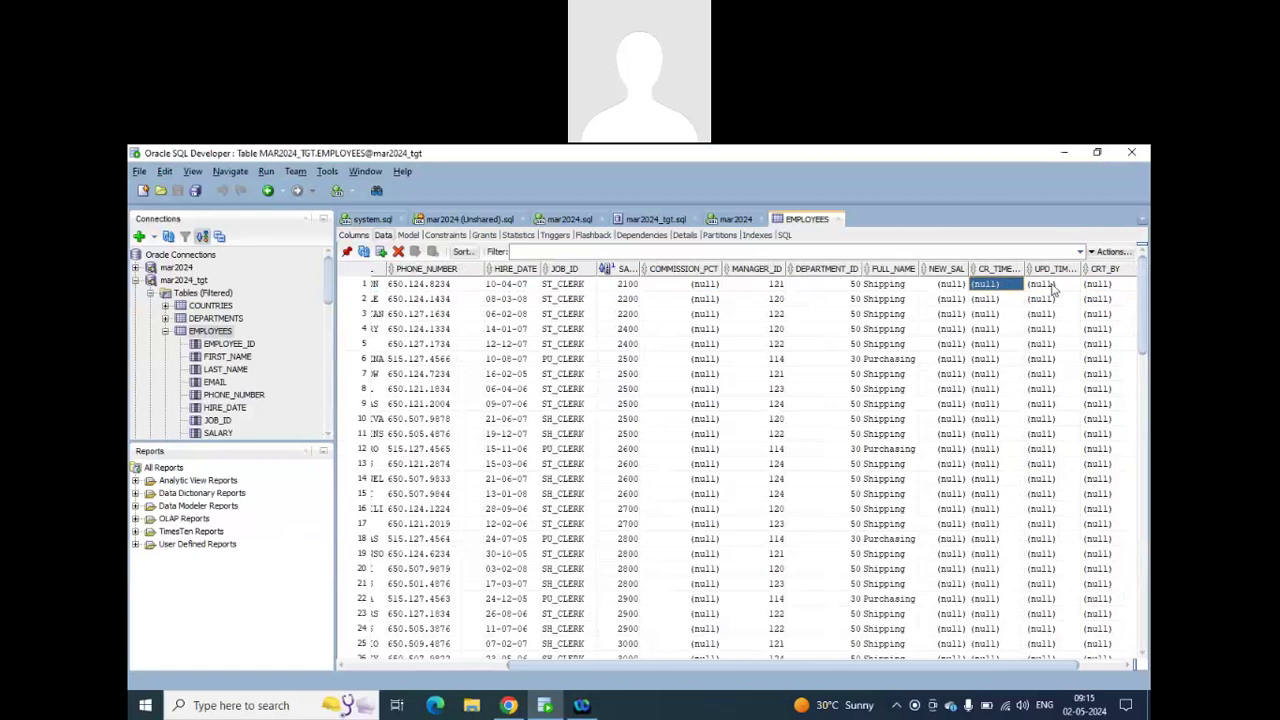
pyautogui.click(1055, 287)
pyautogui.click(1105, 285)
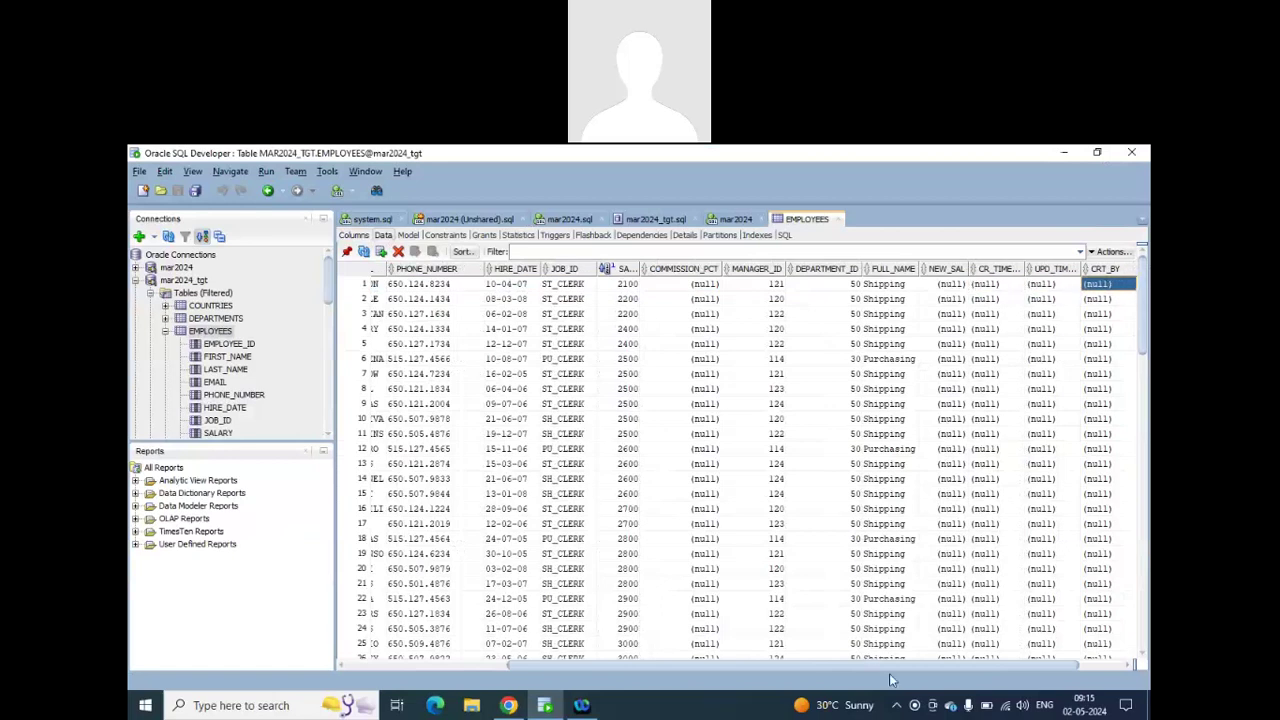
pyautogui.moveTo(966, 667); pyautogui.dragTo(1005, 667)
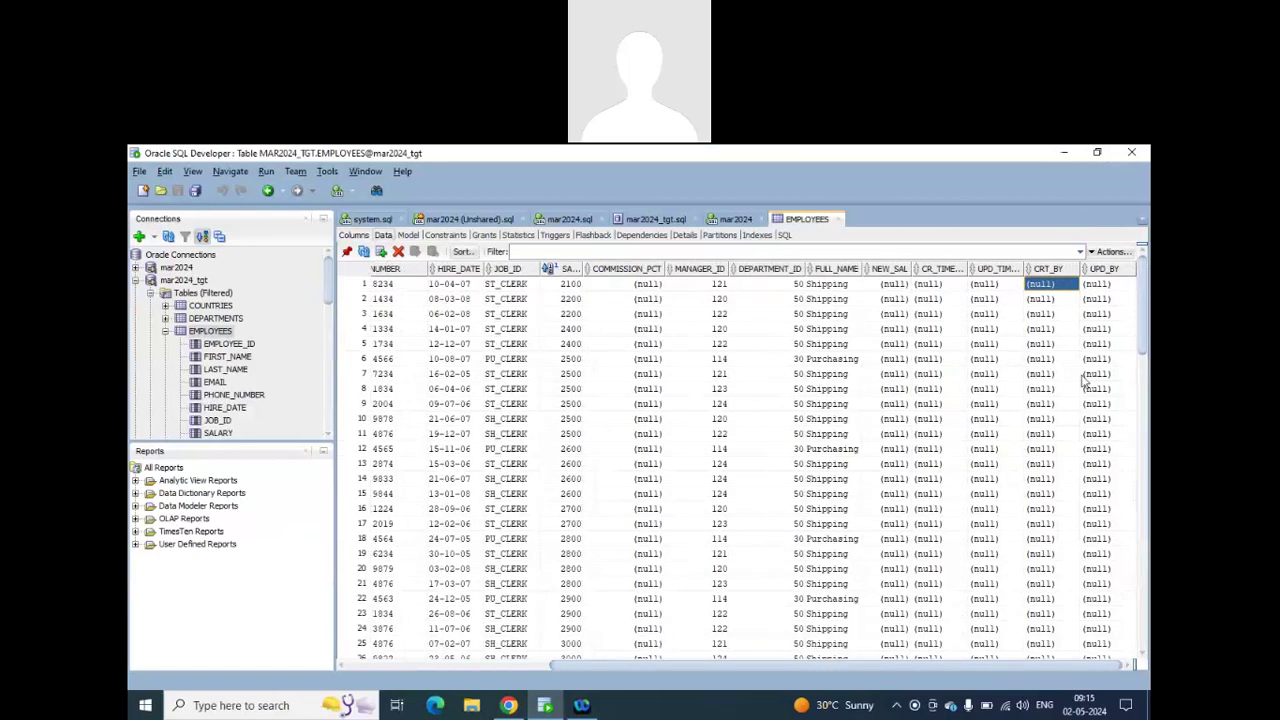
pyautogui.click(1097, 287)
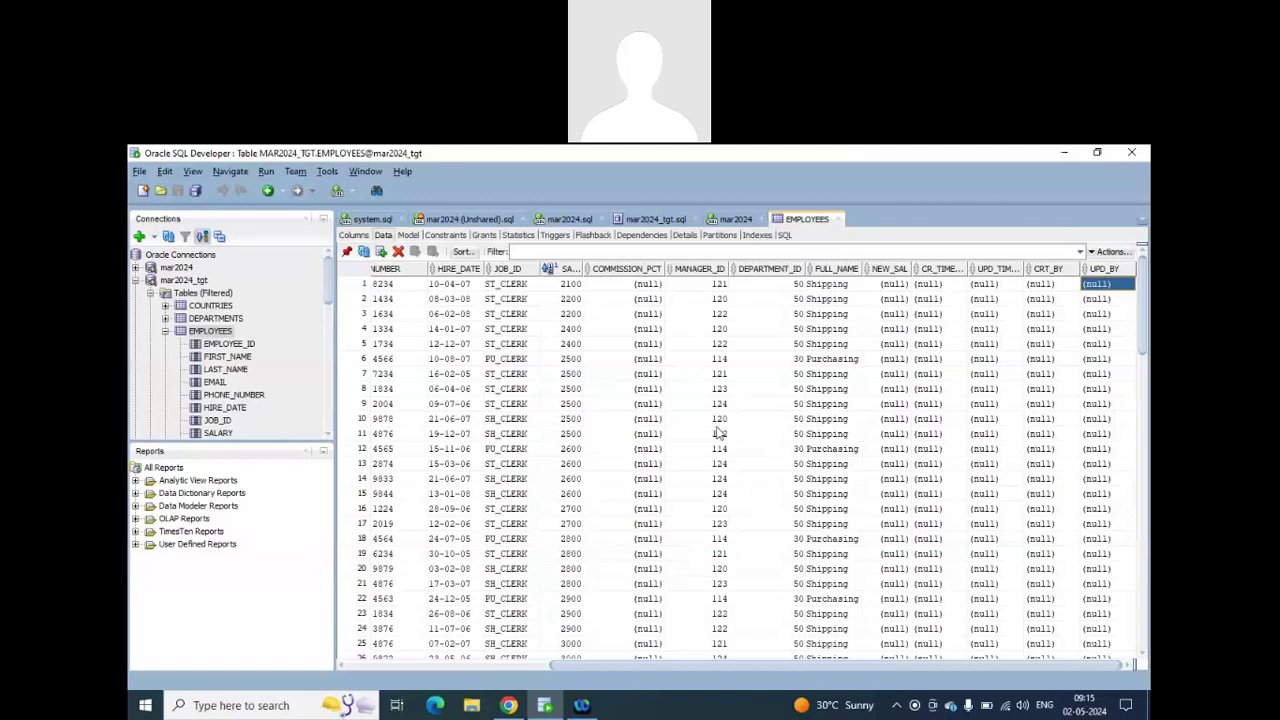
pyautogui.click(509, 705)
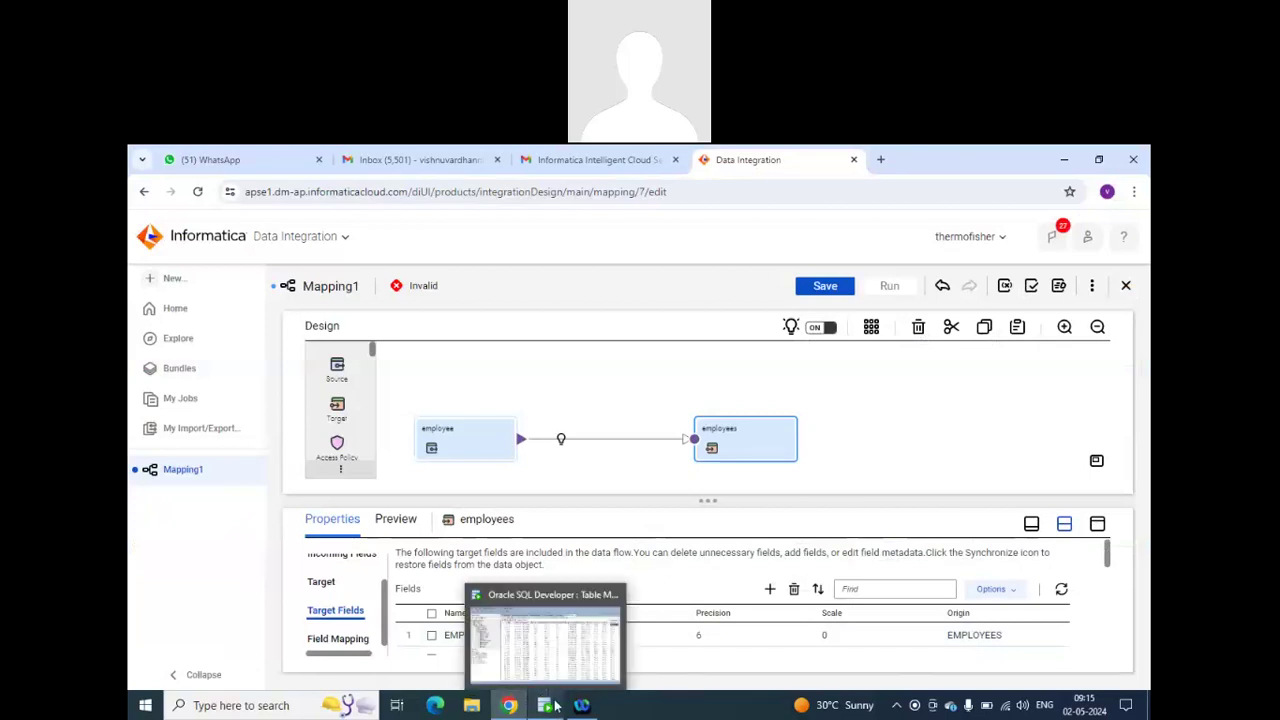
pyautogui.moveTo(556, 706)
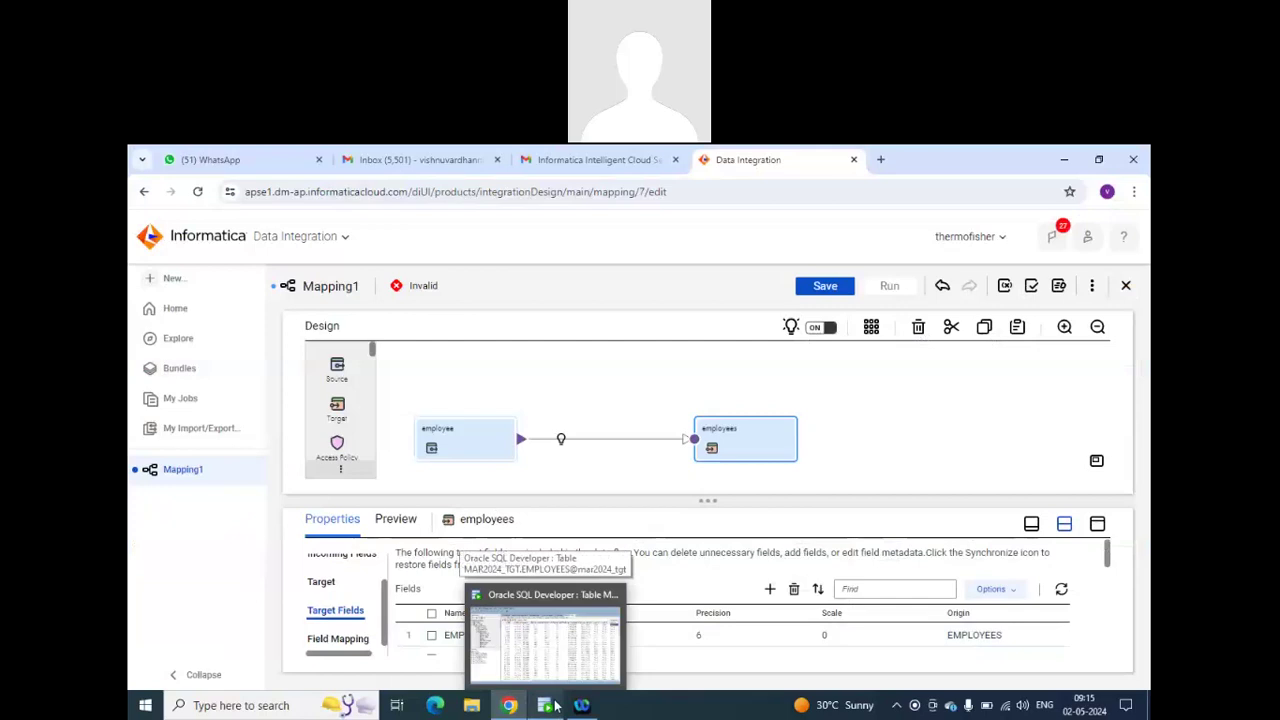
pyautogui.click(556, 706)
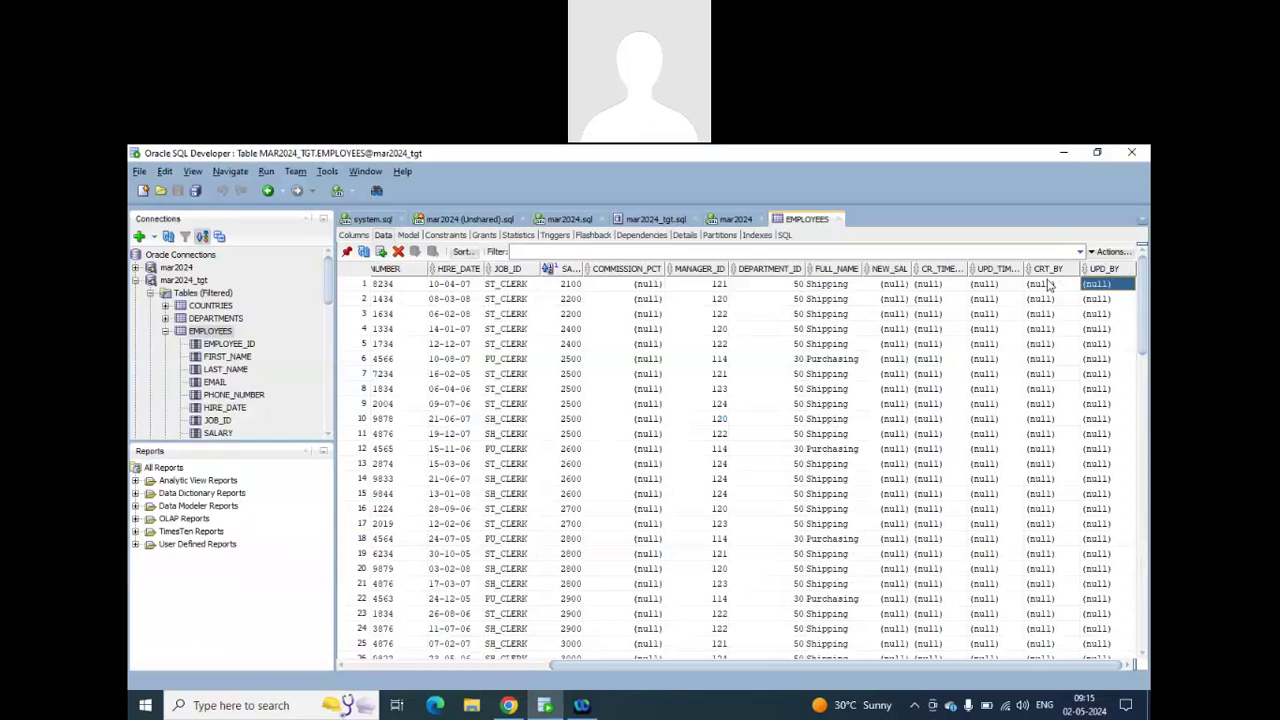
pyautogui.click(945, 286)
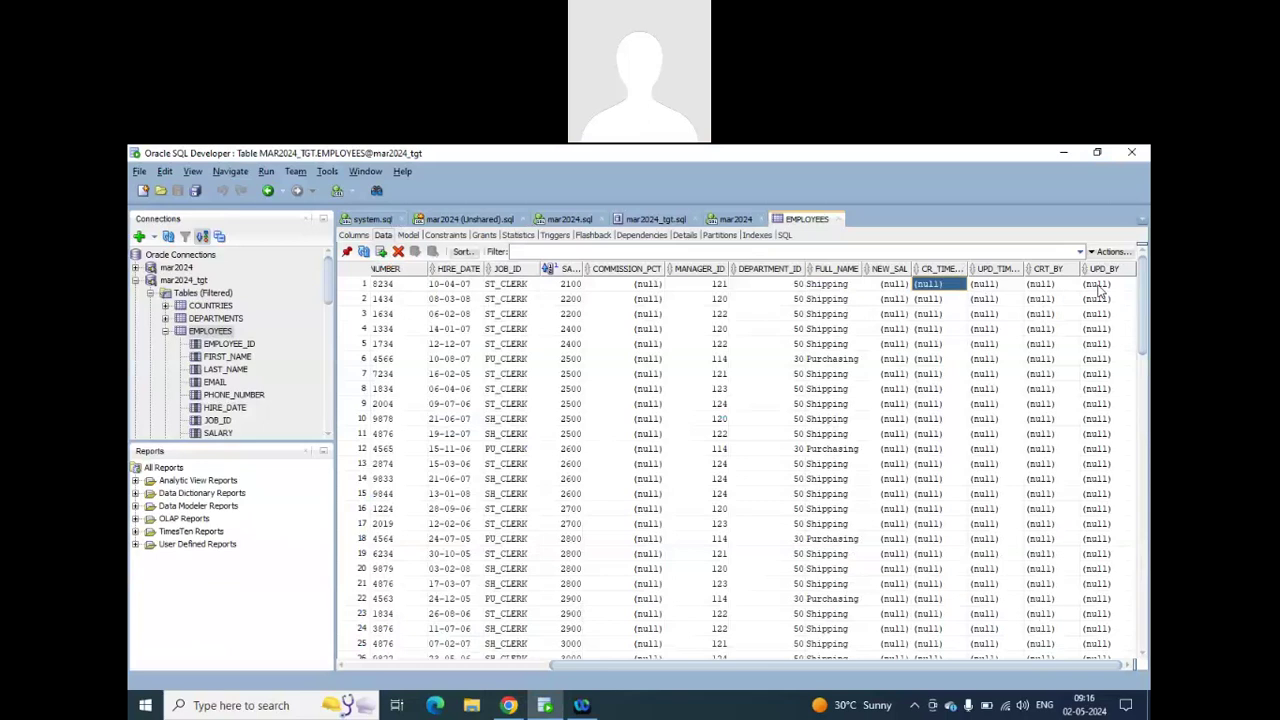
# Switch to Informatica Data Integration, check the audit target fields and insert an Expression transformation between the employee source and the employees target.
pyautogui.click(509, 705)
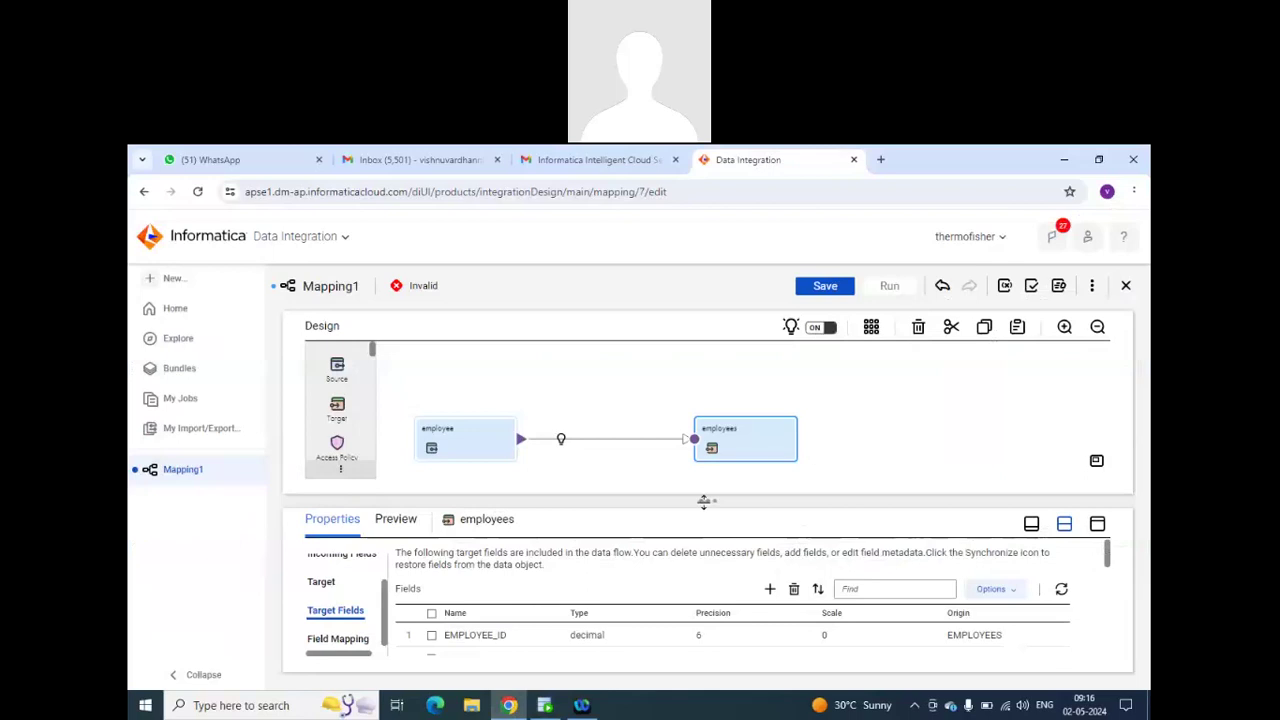
pyautogui.moveTo(704, 501); pyautogui.dragTo(705, 470)
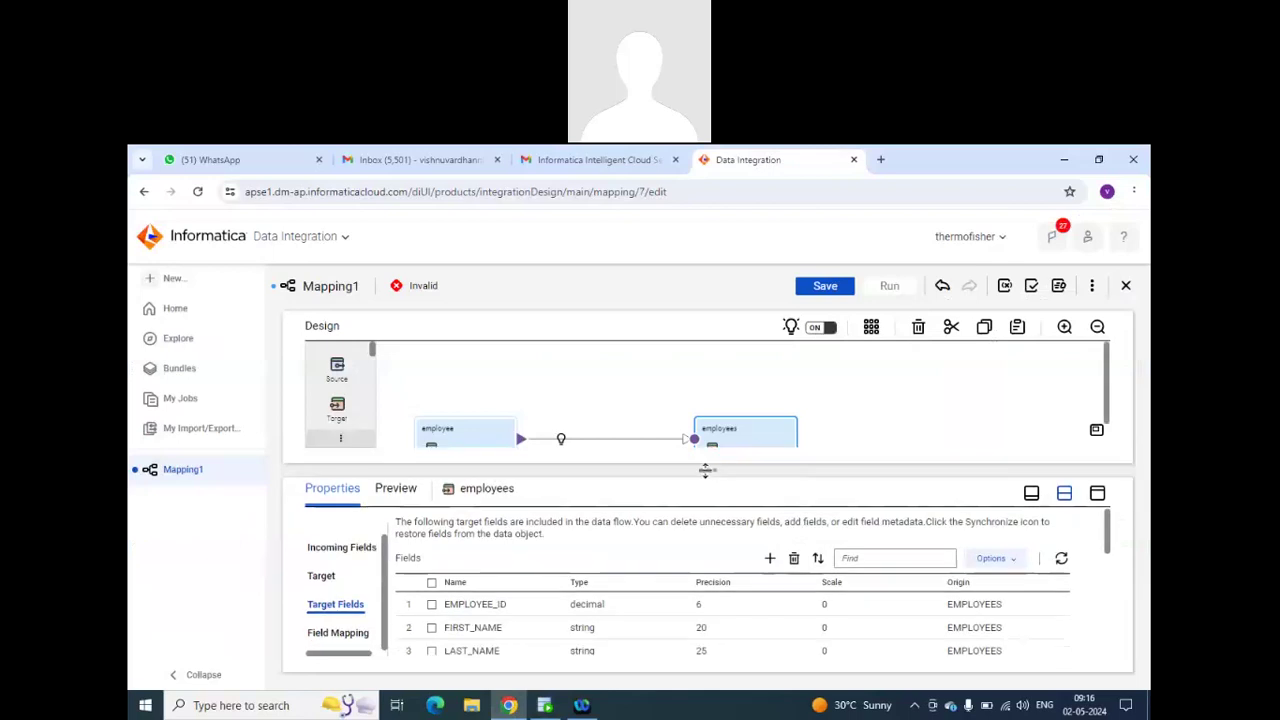
pyautogui.scroll(-5, 666, 625)
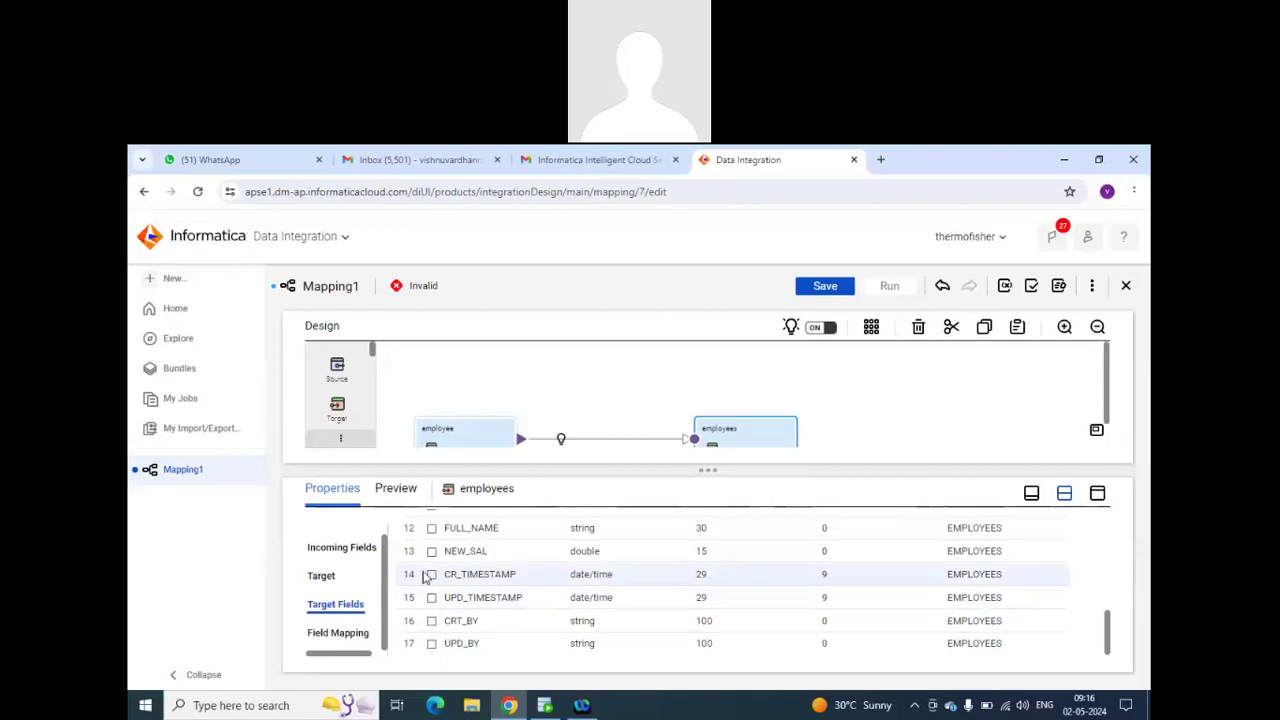
pyautogui.scroll(-1, 640, 377)
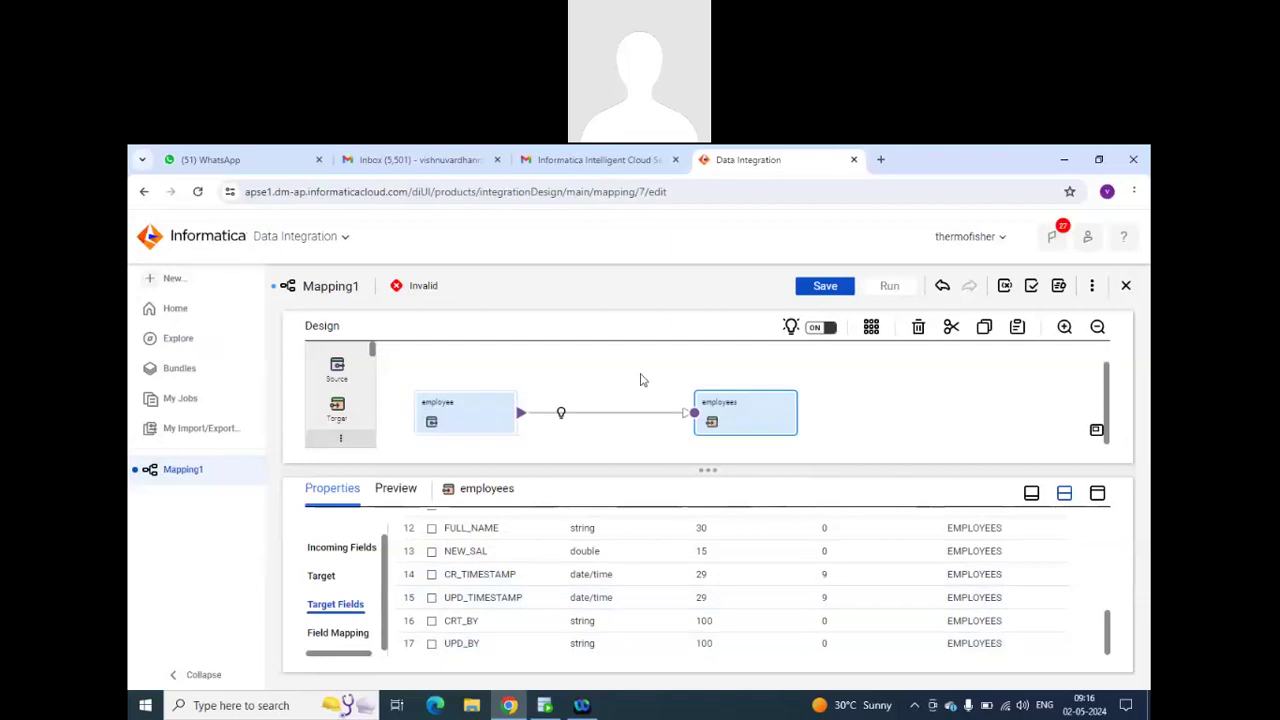
pyautogui.click(568, 410)
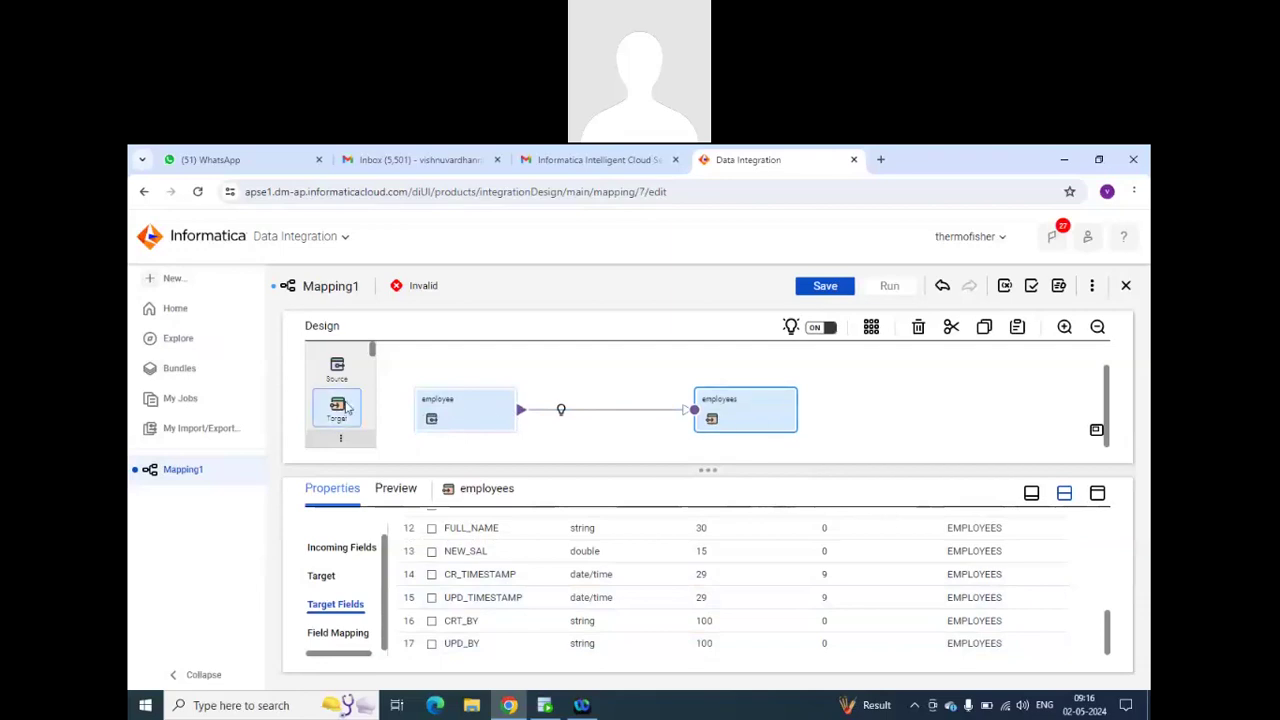
pyautogui.scroll(-3, 346, 407)
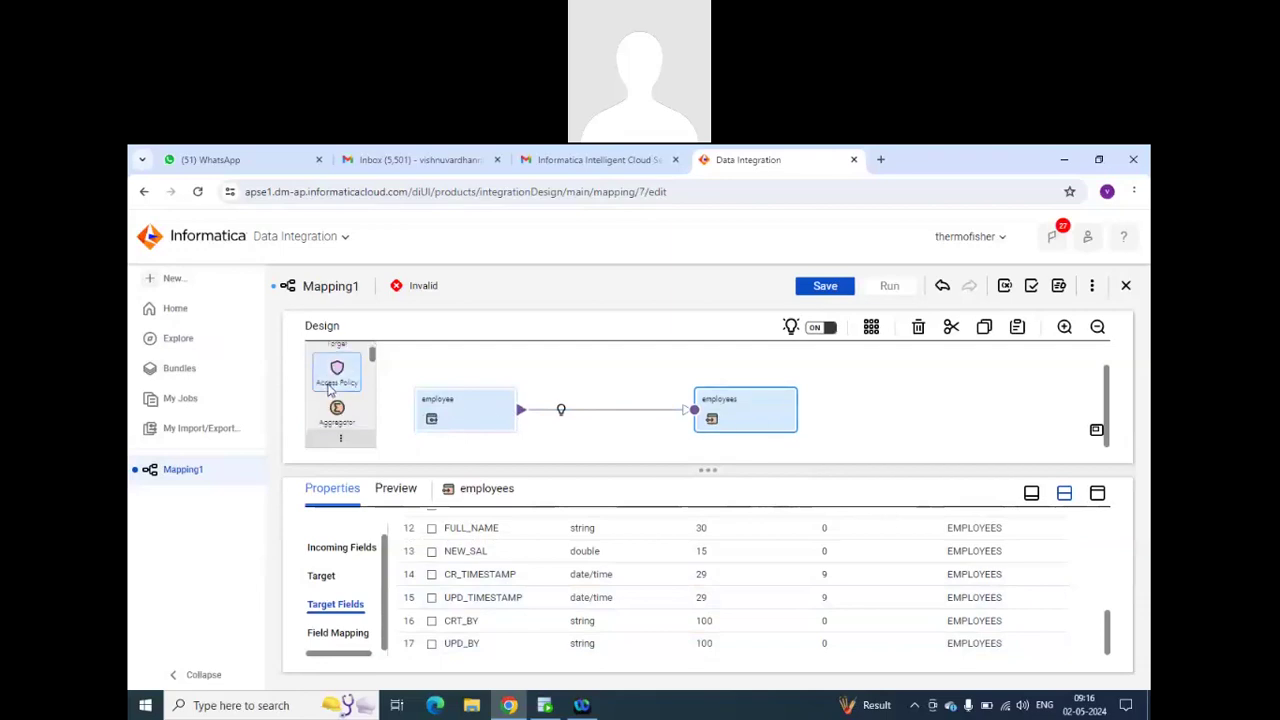
pyautogui.scroll(-3, 330, 390)
pyautogui.moveTo(337, 345); pyautogui.dragTo(572, 410)
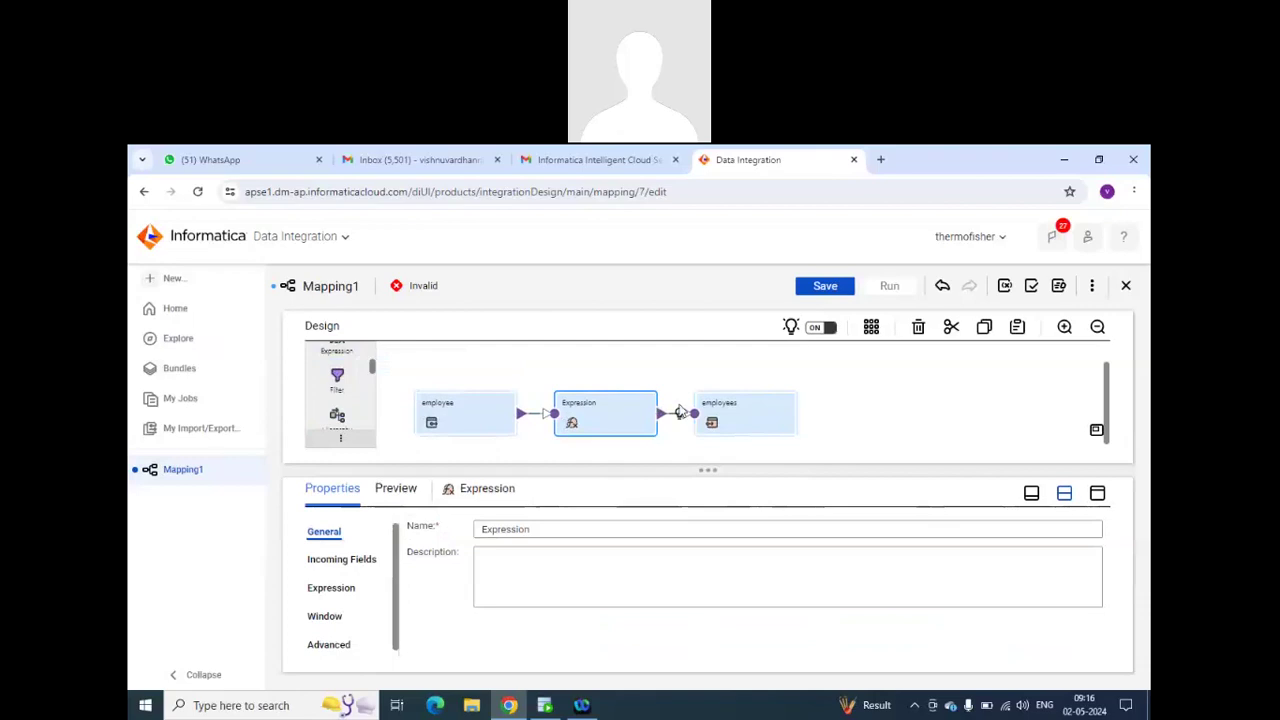
# Add an output field named crt_ts of type date/time to the Expression transformation.
pyautogui.click(340, 588)
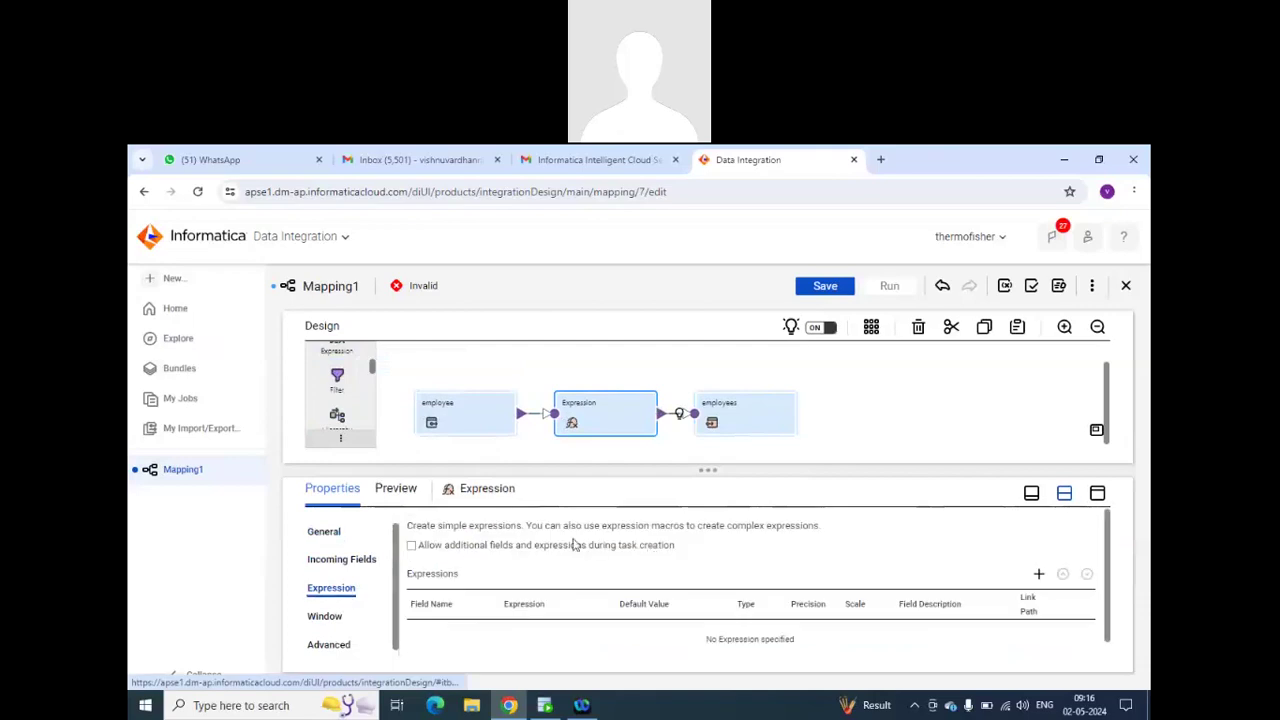
pyautogui.scroll(-1, 656, 552)
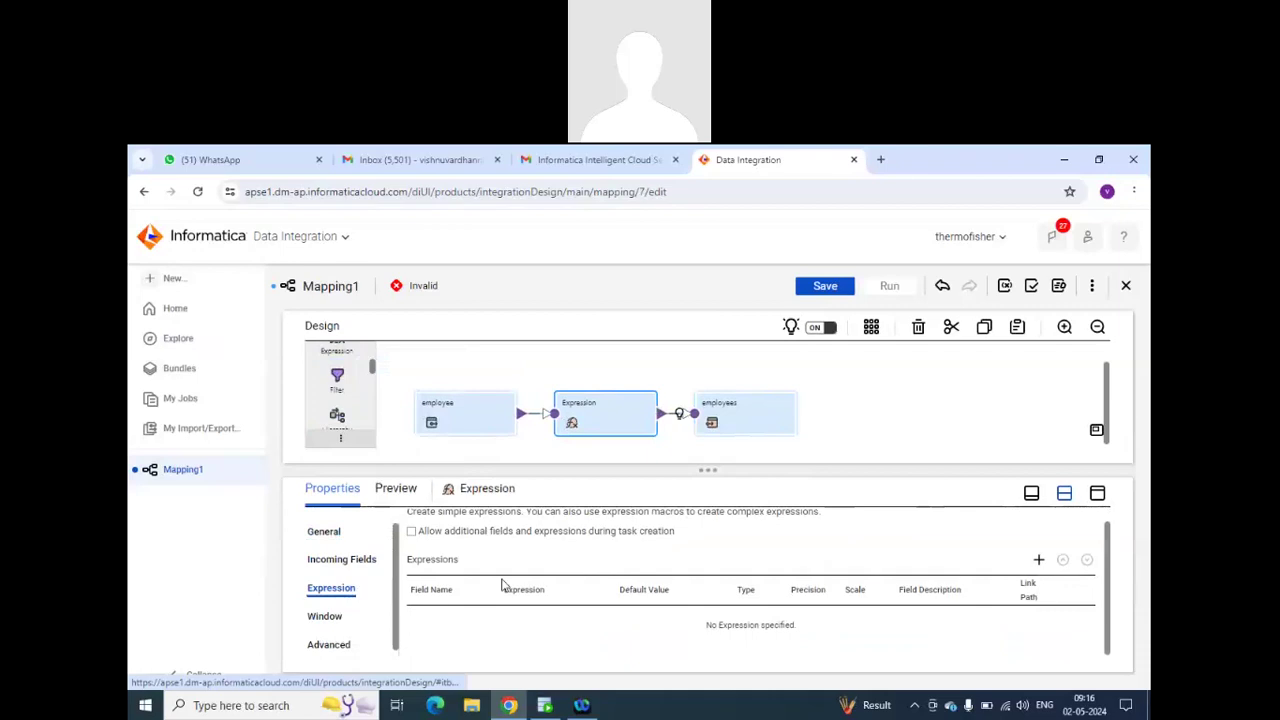
pyautogui.click(1038, 560)
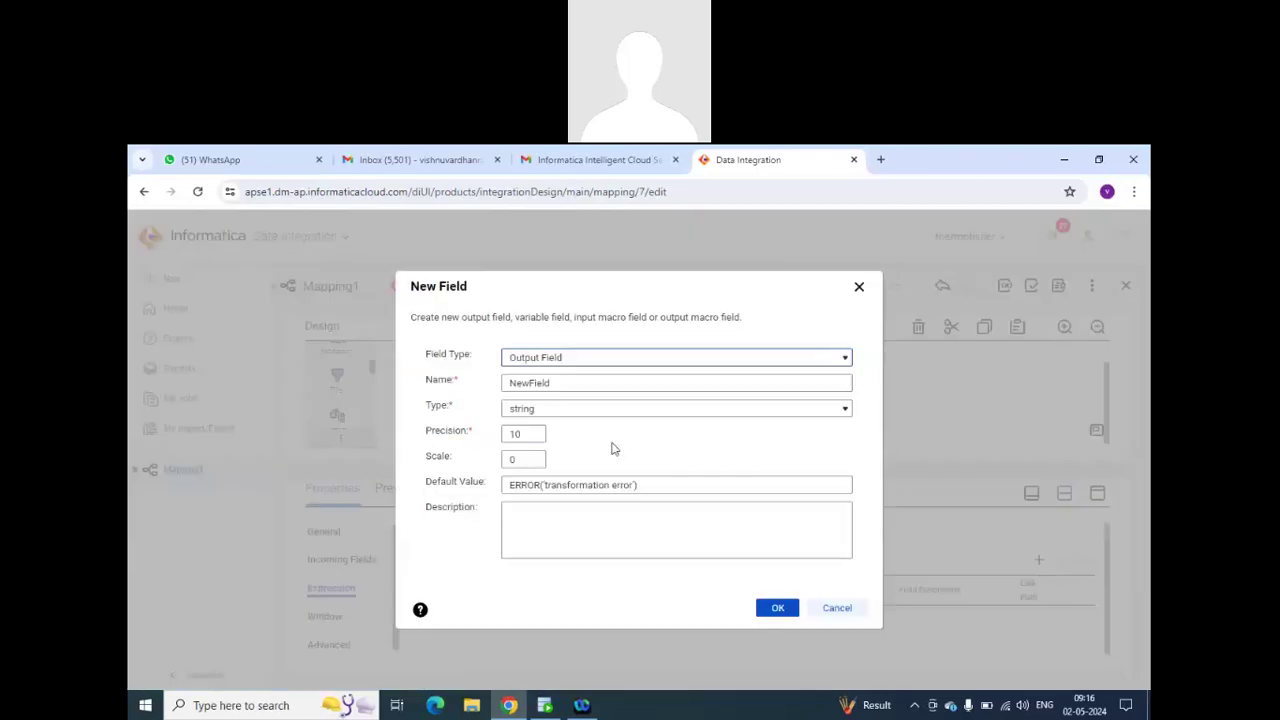
pyautogui.click(583, 383)
pyautogui.hotkey('ctrl', 'a')
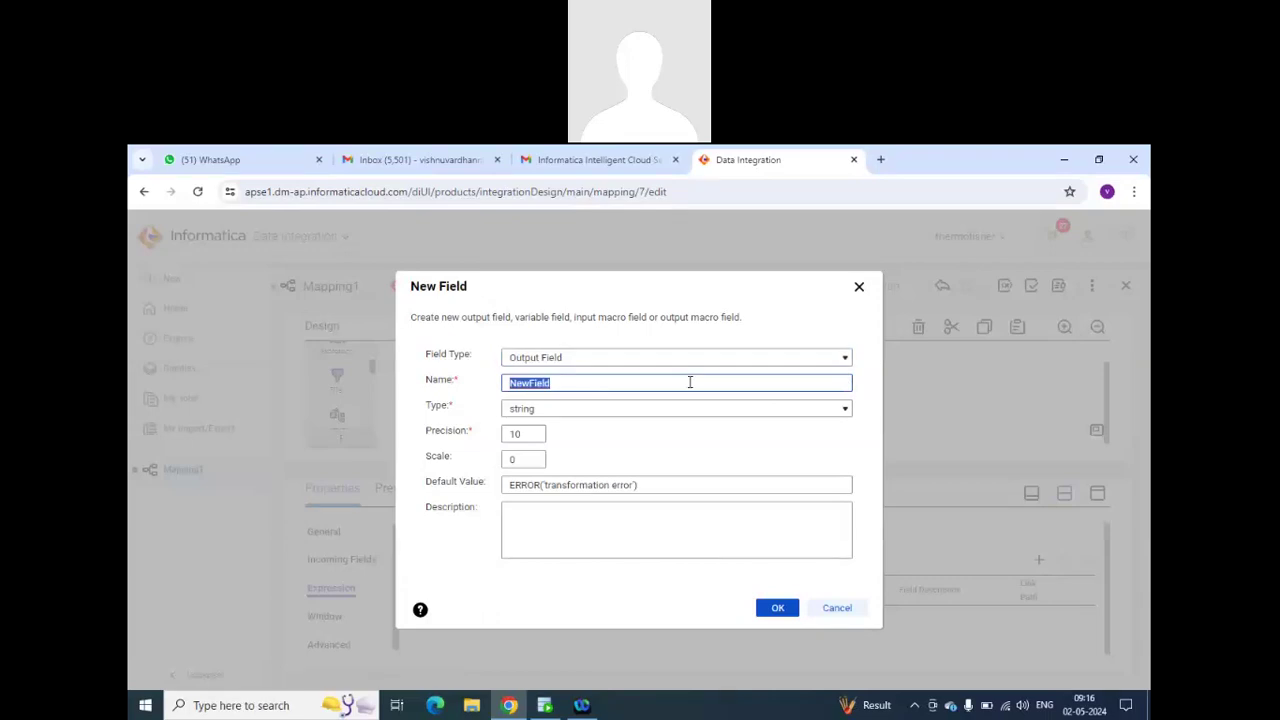
pyautogui.write('crt_ts')
pyautogui.click(543, 408)
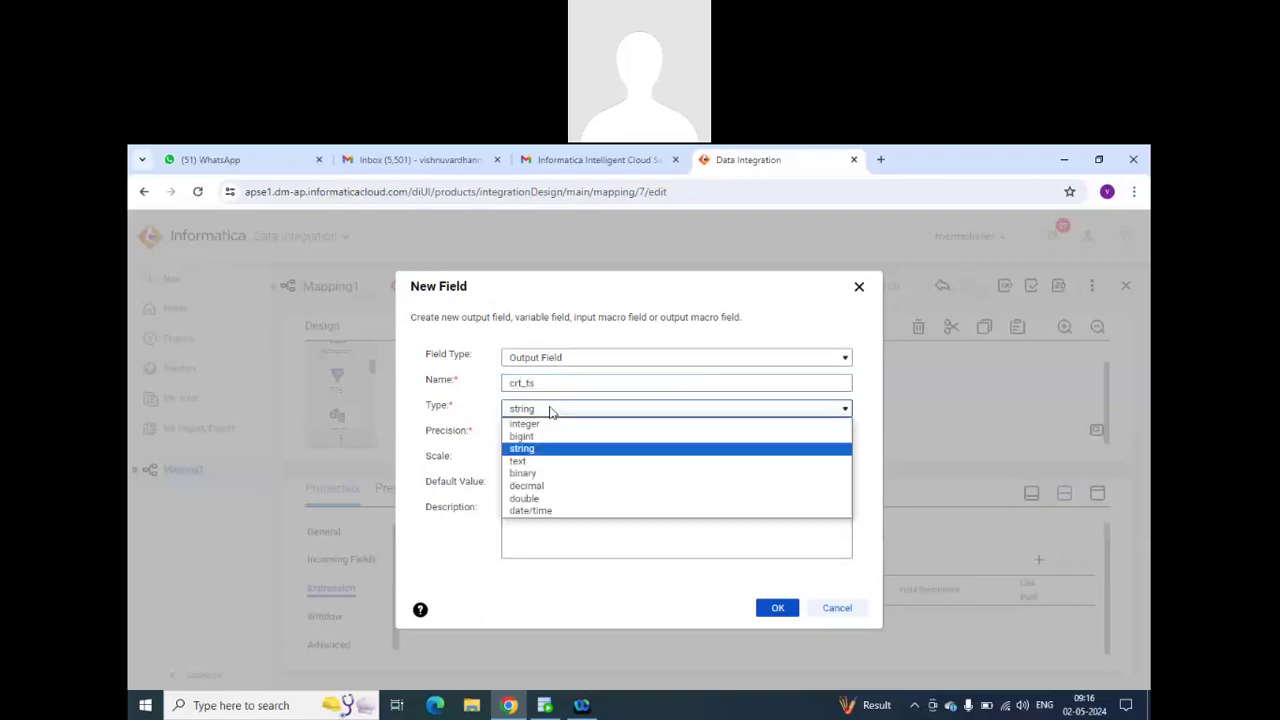
pyautogui.click(552, 510)
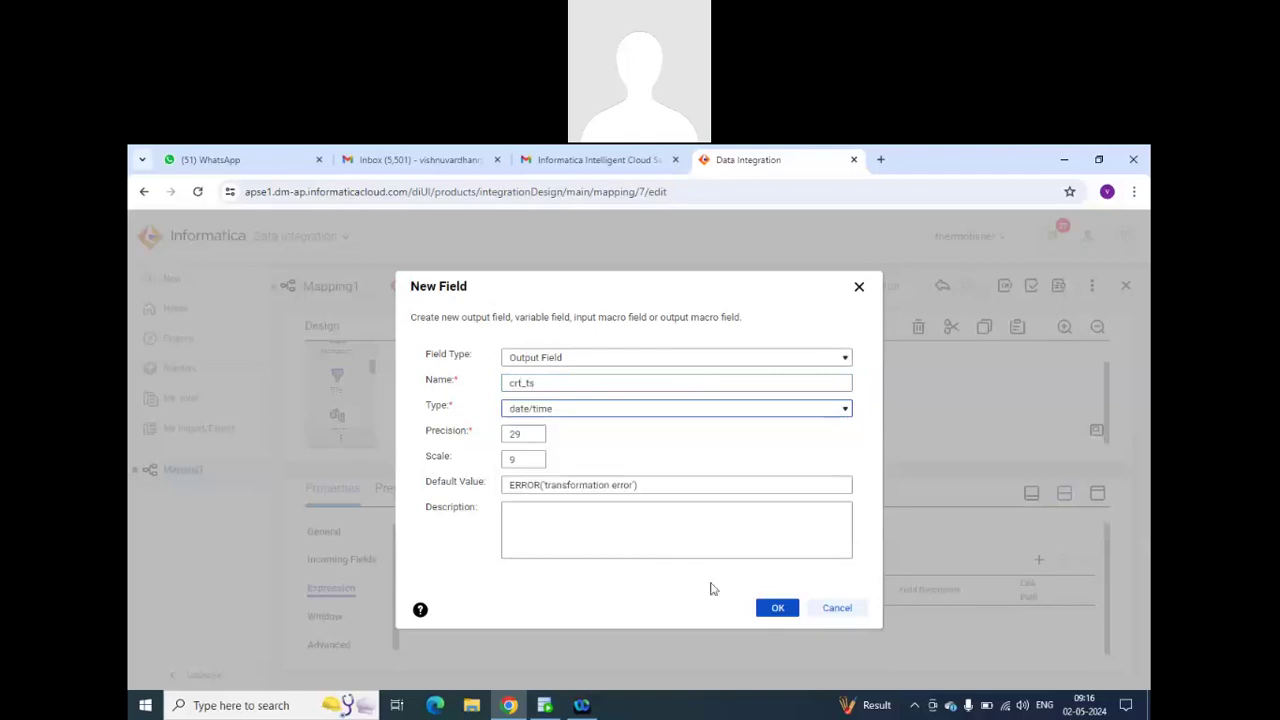
pyautogui.click(767, 611)
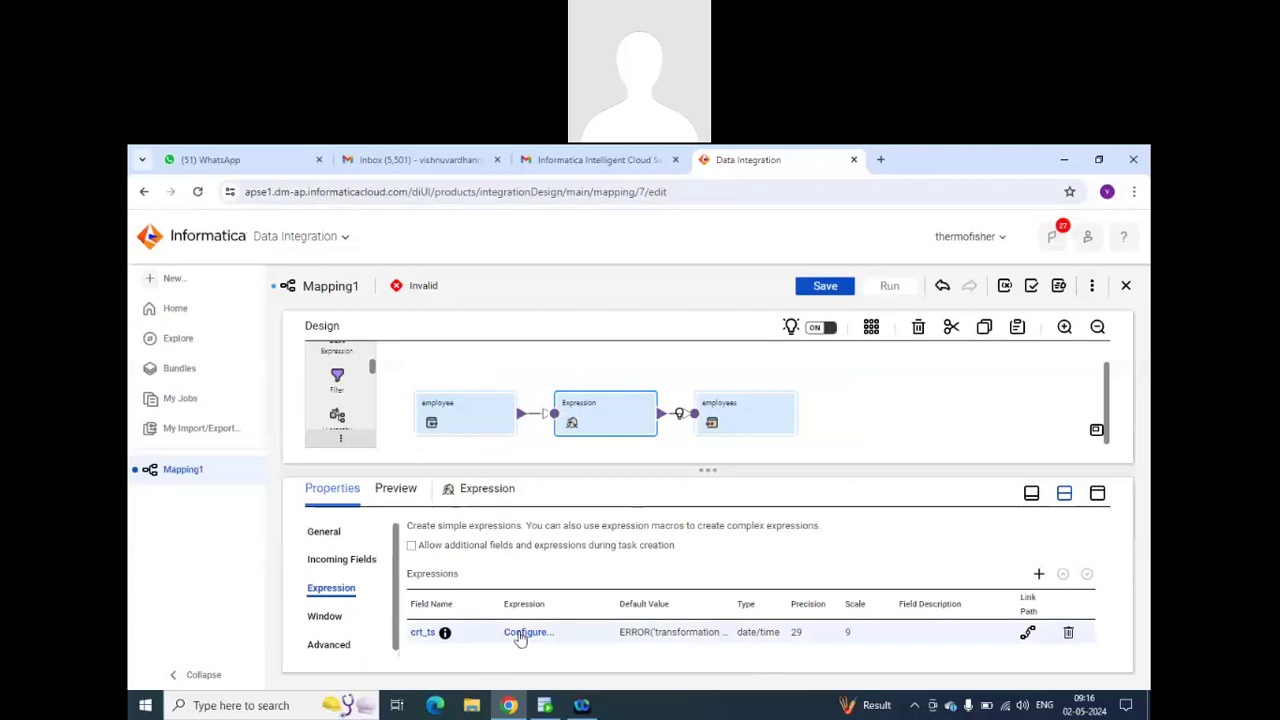
# Configure the crt_ts field's expression with the system variable SESSSTARTTIME.
pyautogui.click(527, 632)
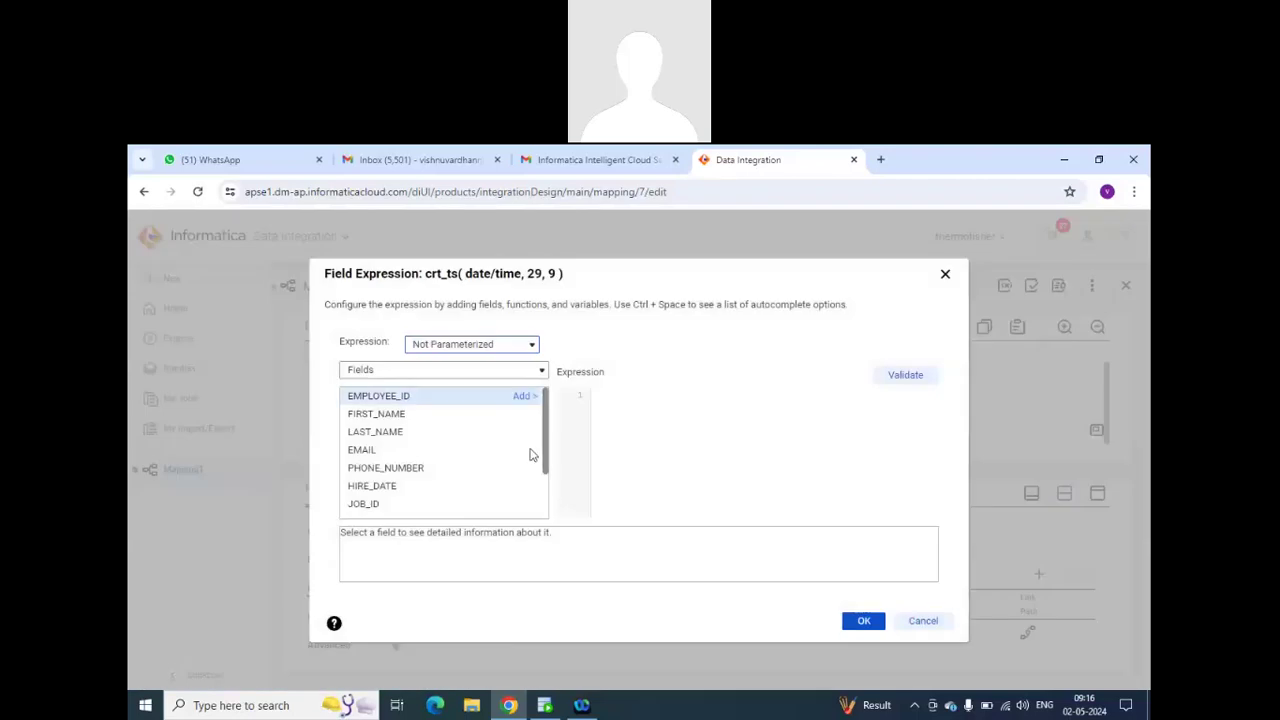
pyautogui.click(488, 371)
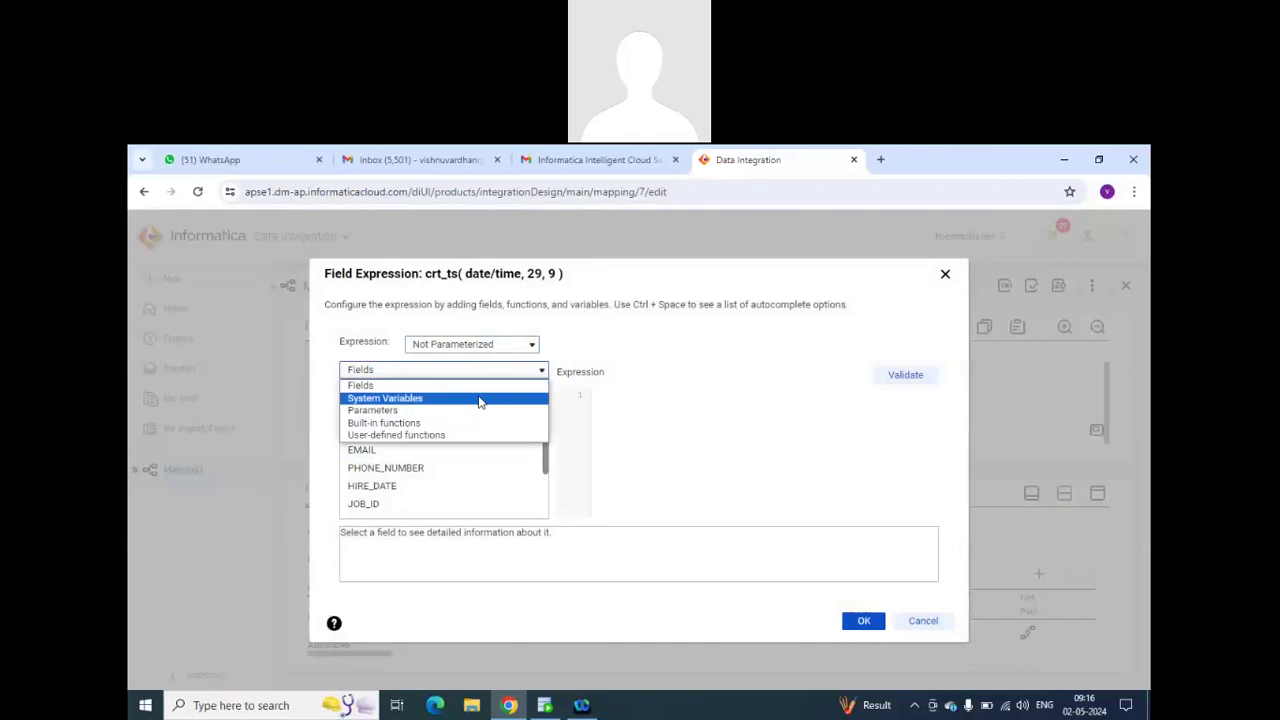
pyautogui.click(479, 398)
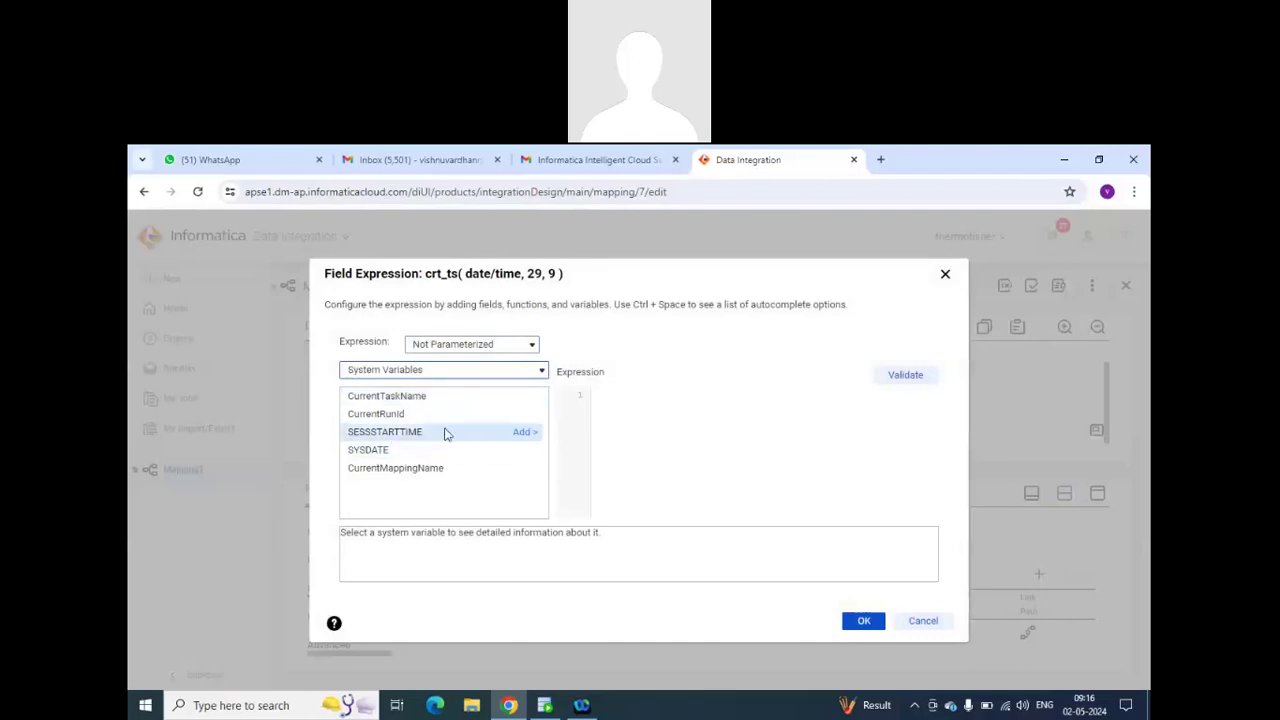
pyautogui.click(524, 432)
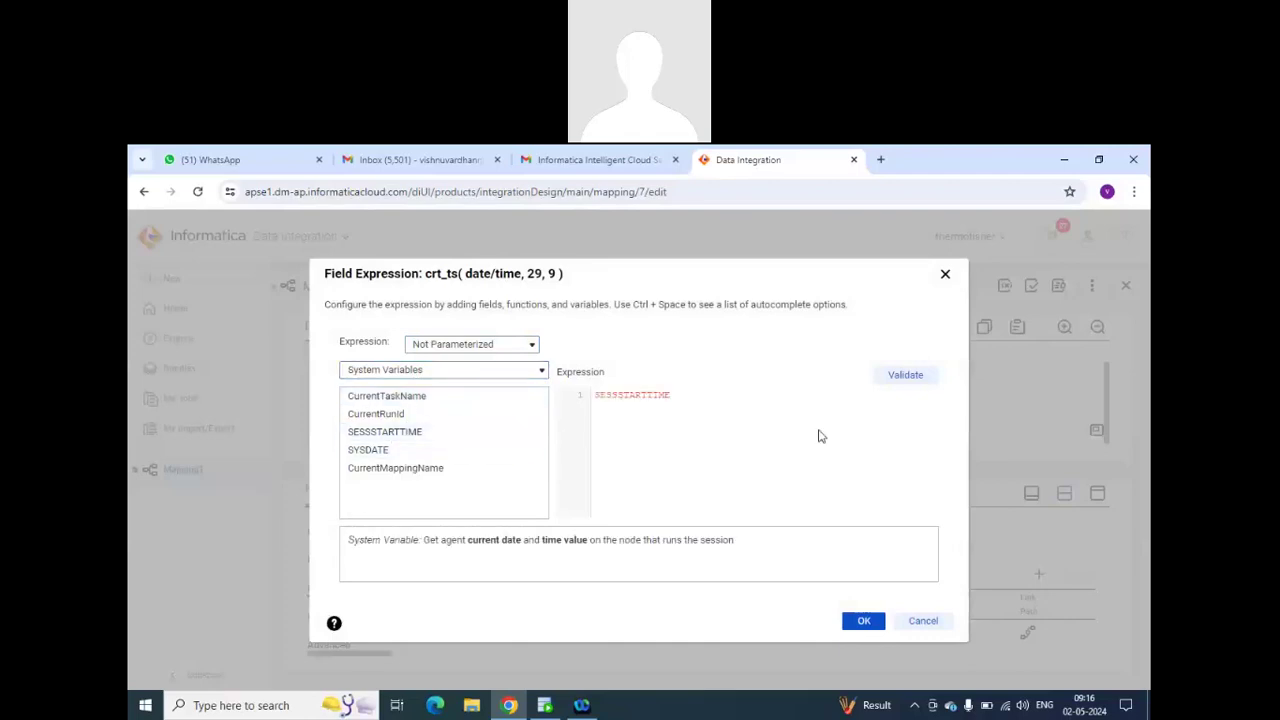
pyautogui.click(864, 621)
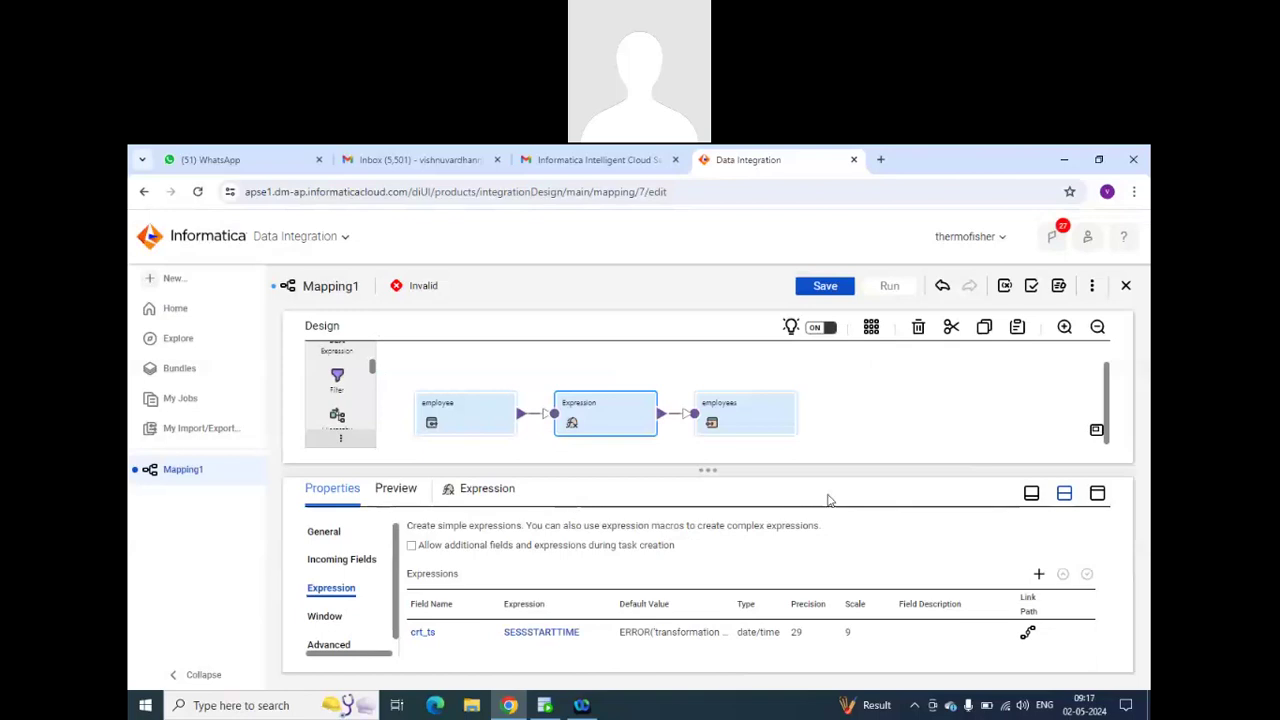
# Add an output field named upd_ts of type date/time to the Expression transformation.
pyautogui.click(1036, 573)
pyautogui.moveTo(550, 383); pyautogui.dragTo(510, 383)
pyautogui.write('upd_ts')
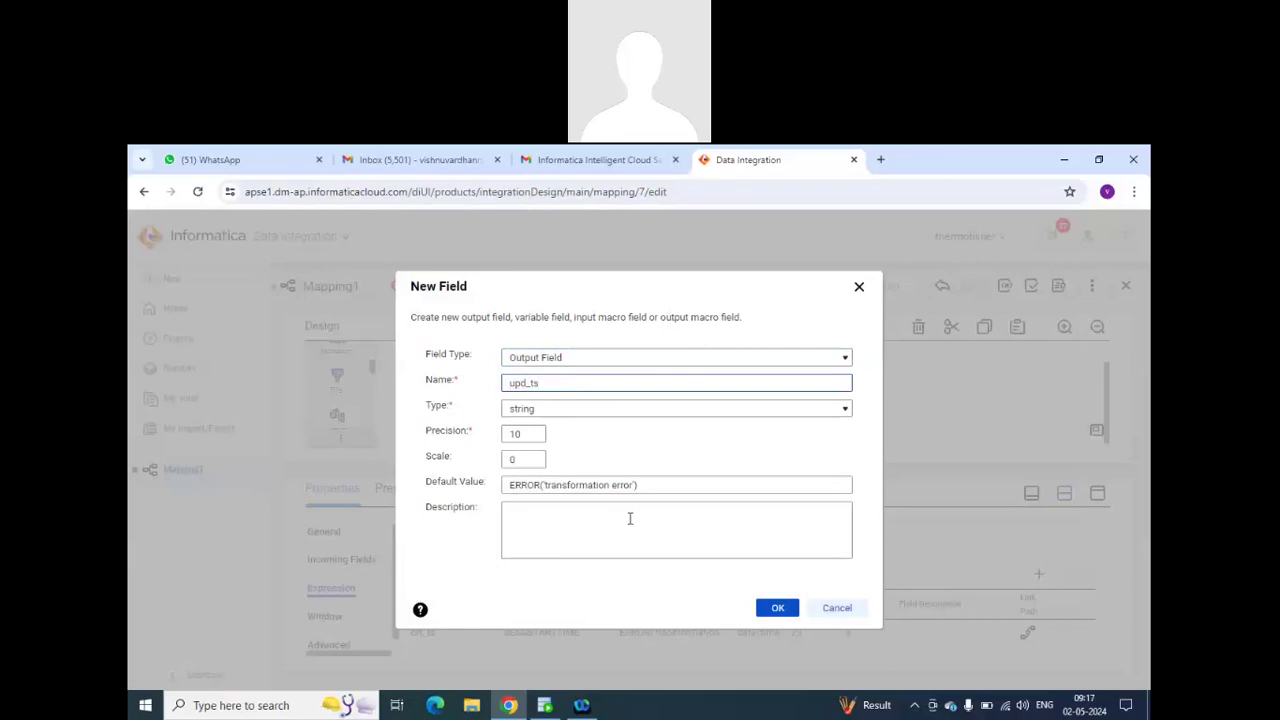
pyautogui.click(651, 410)
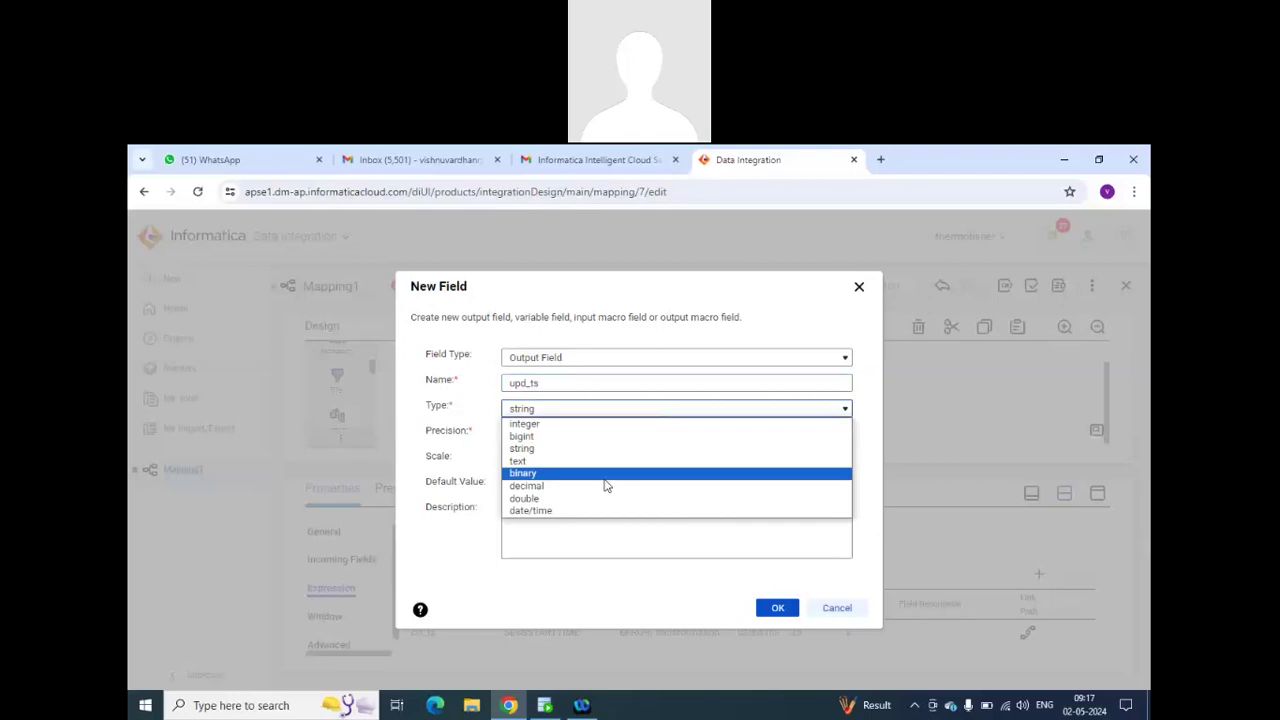
pyautogui.click(608, 510)
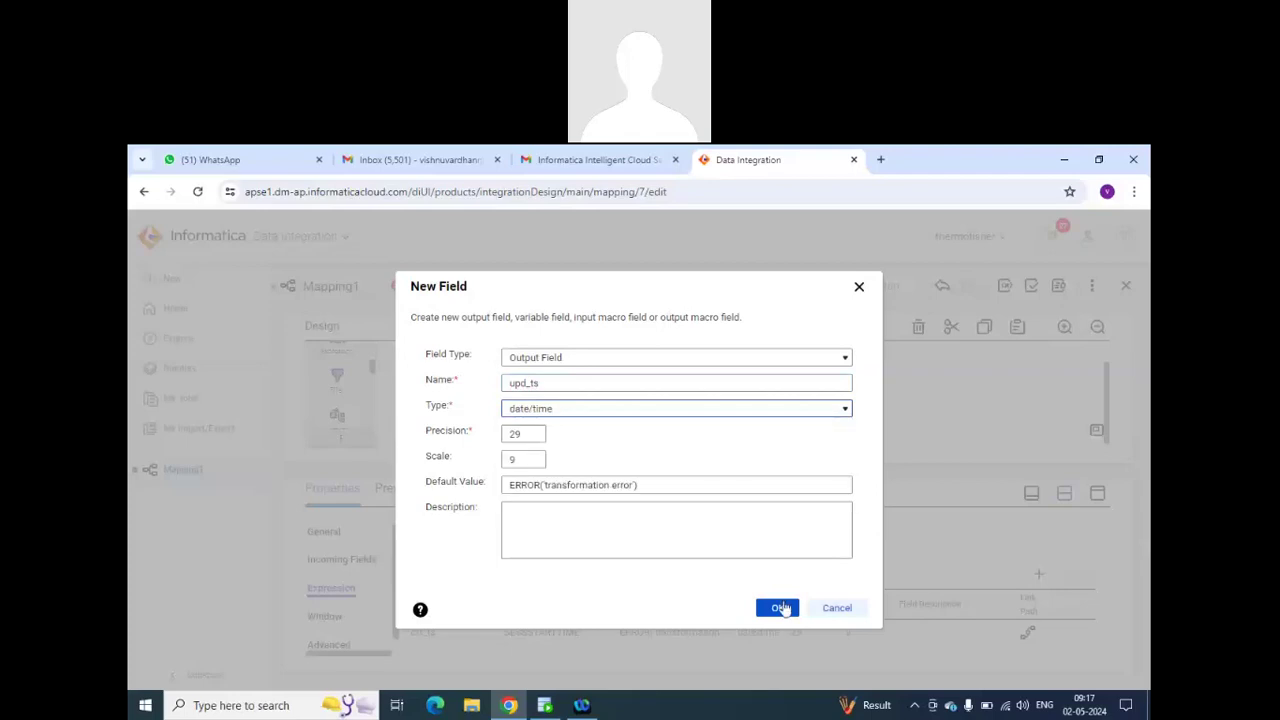
pyautogui.click(782, 608)
# Add a string output field named crt_by with precision 100 to the Expression transformation.
pyautogui.scroll(-1, 745, 560)
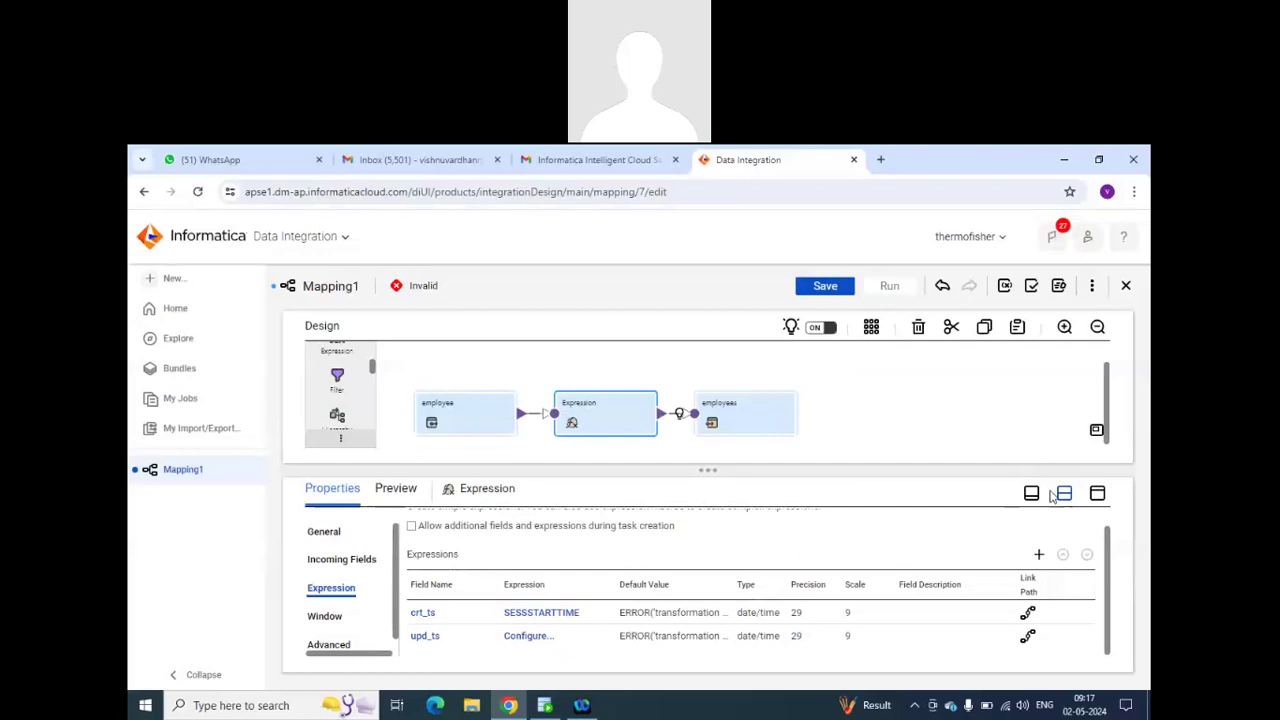
pyautogui.click(1038, 554)
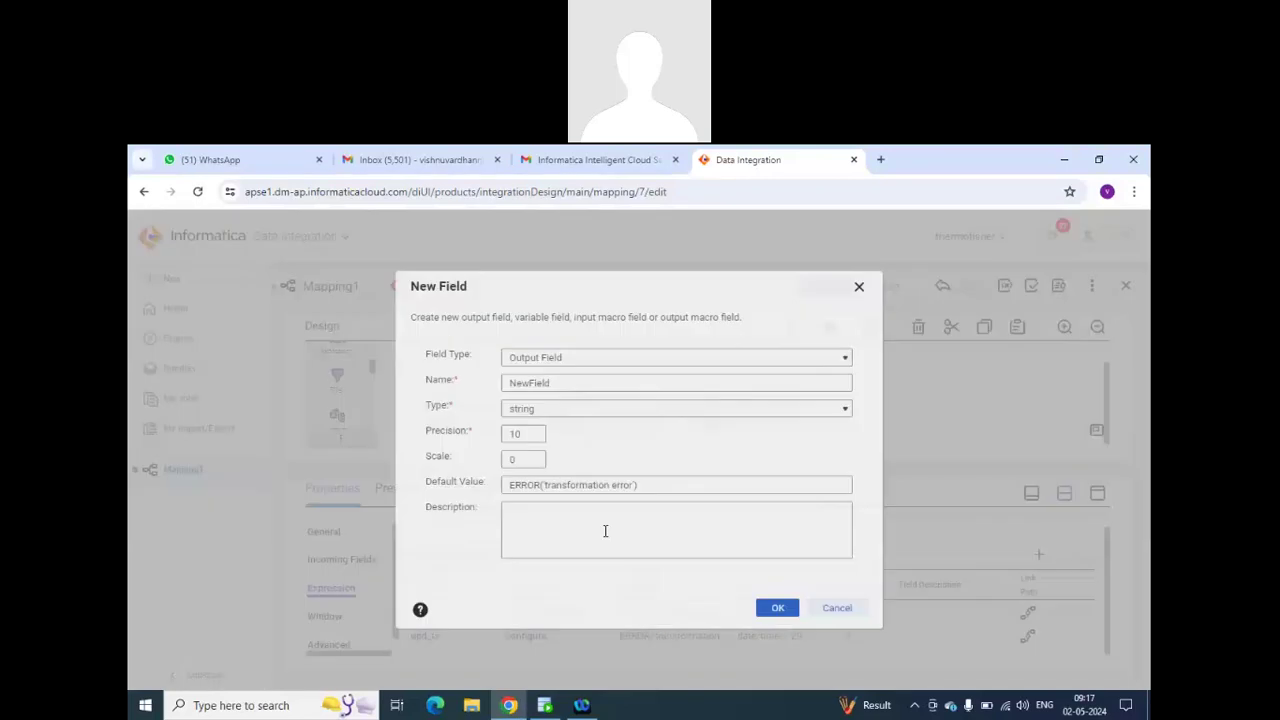
pyautogui.doubleClick(498, 387)
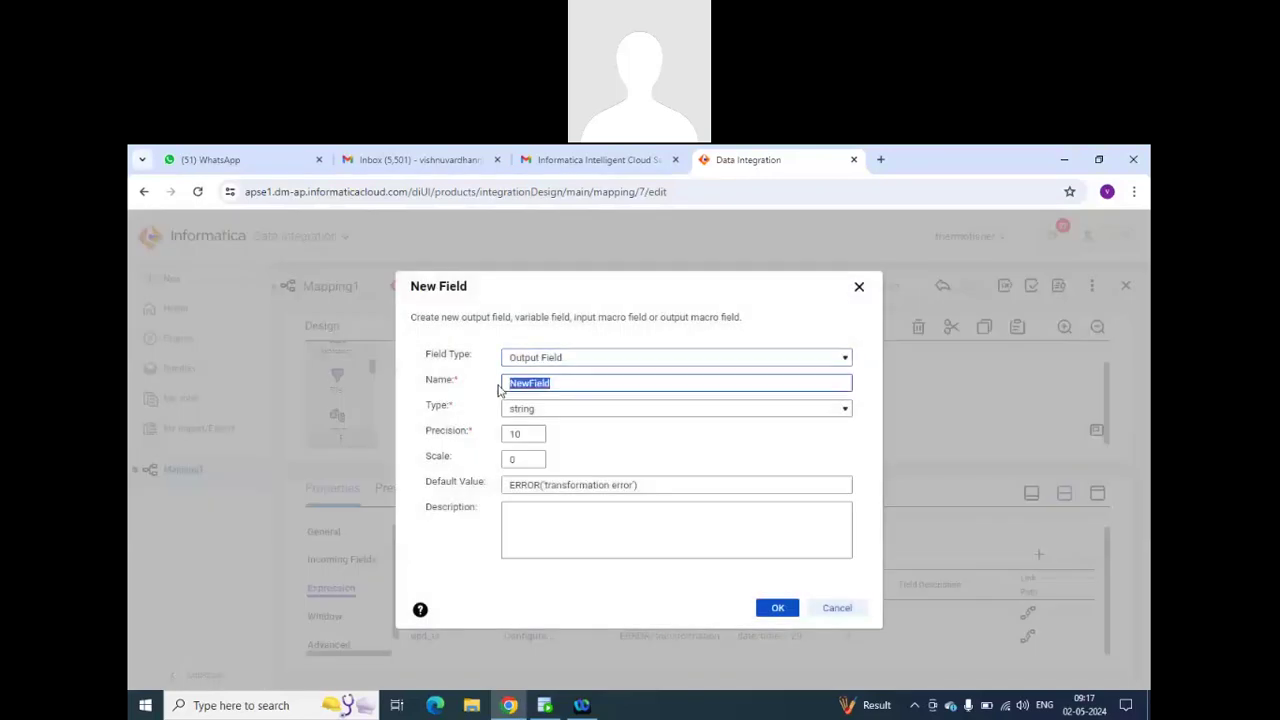
pyautogui.write('crt_by')
pyautogui.click(533, 437)
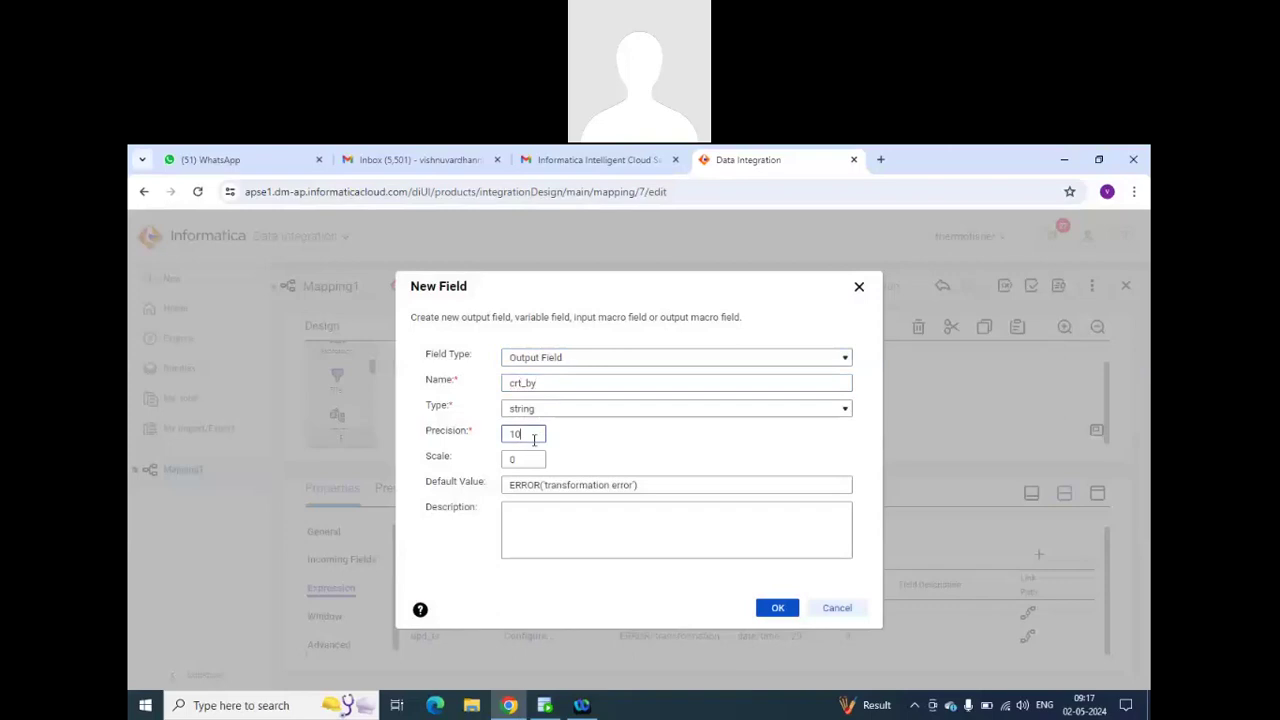
pyautogui.click(779, 611)
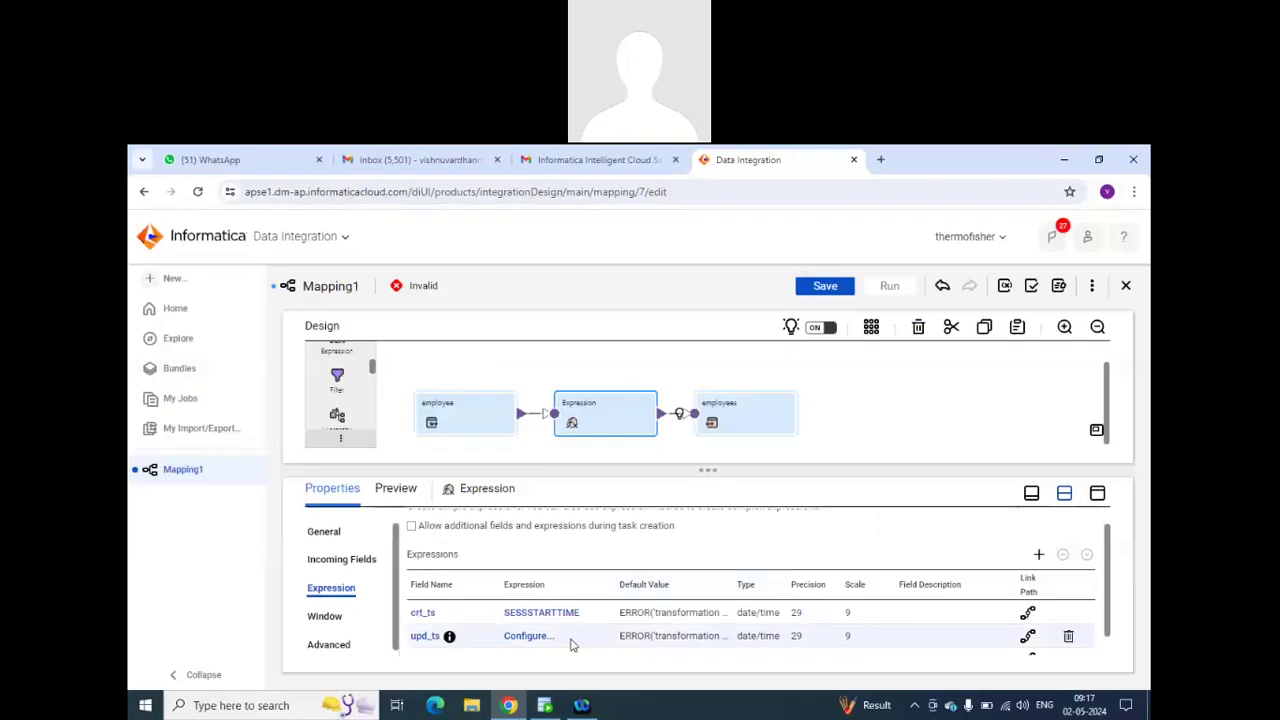
# Configure the crt_by field's expression with the system variable CurrentMappingName.
pyautogui.scroll(-1, 569, 644)
pyautogui.click(528, 635)
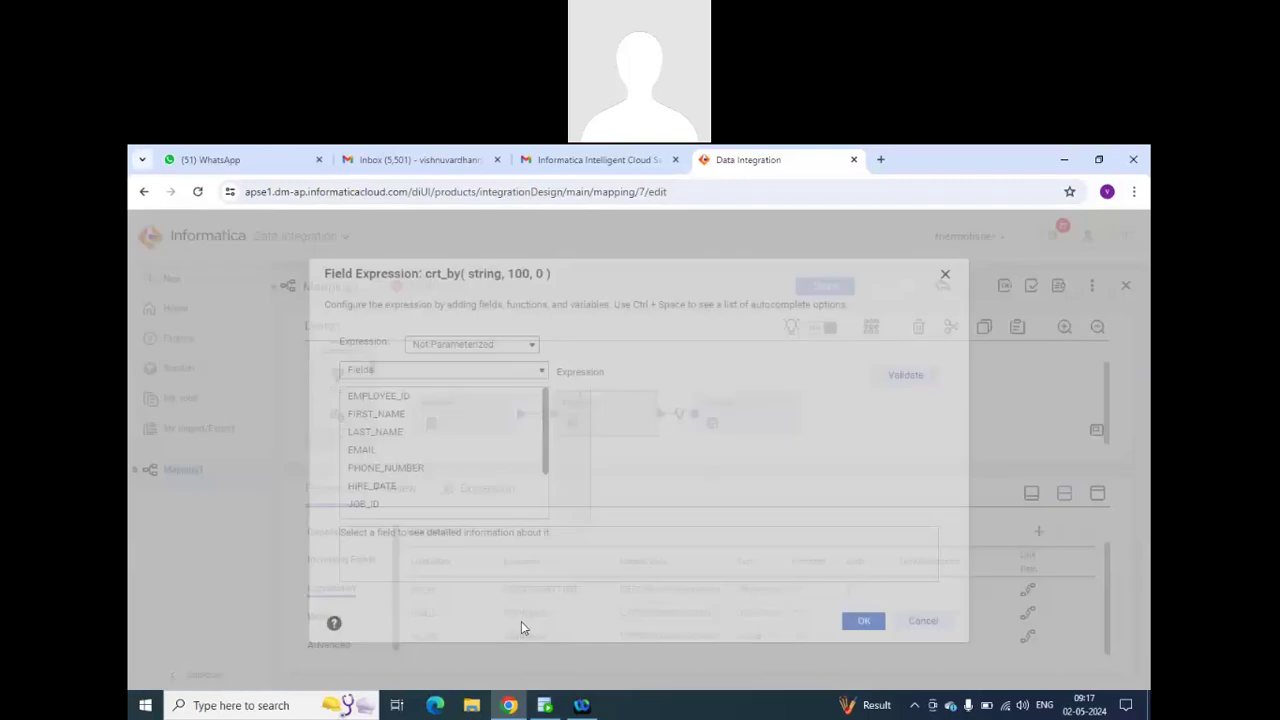
pyautogui.click(458, 371)
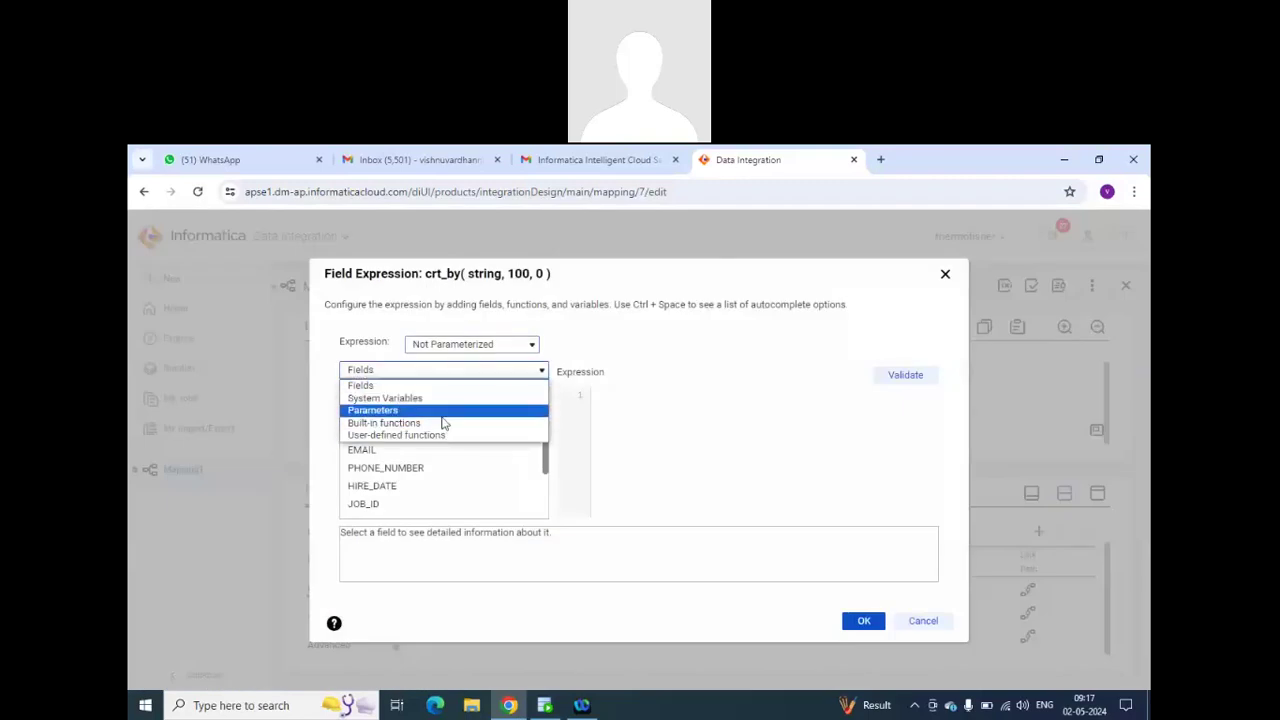
pyautogui.click(443, 399)
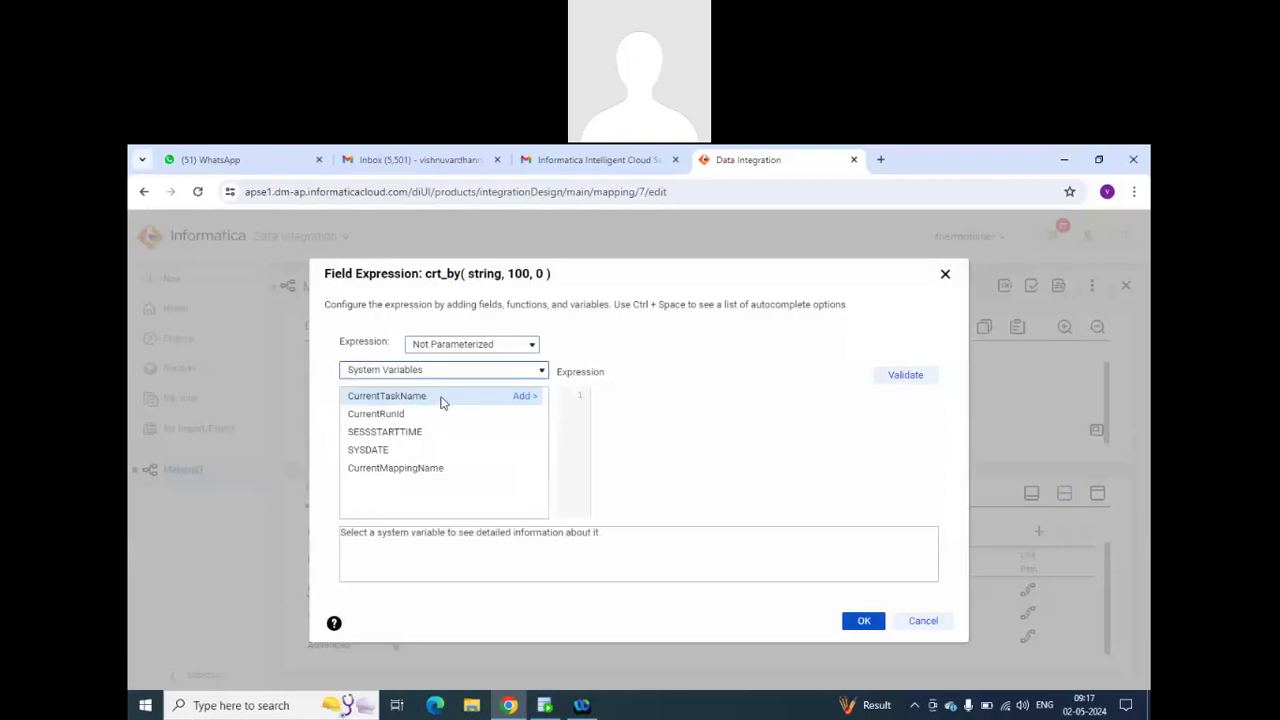
pyautogui.click(527, 468)
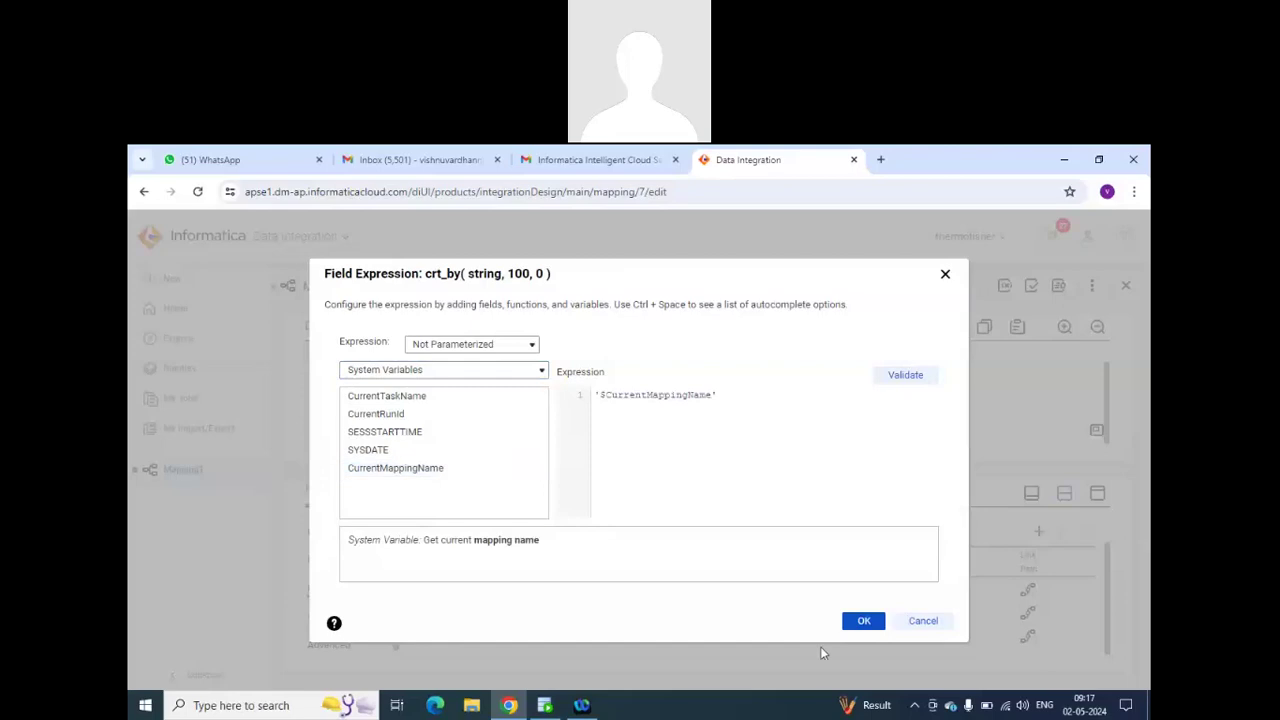
pyautogui.click(863, 620)
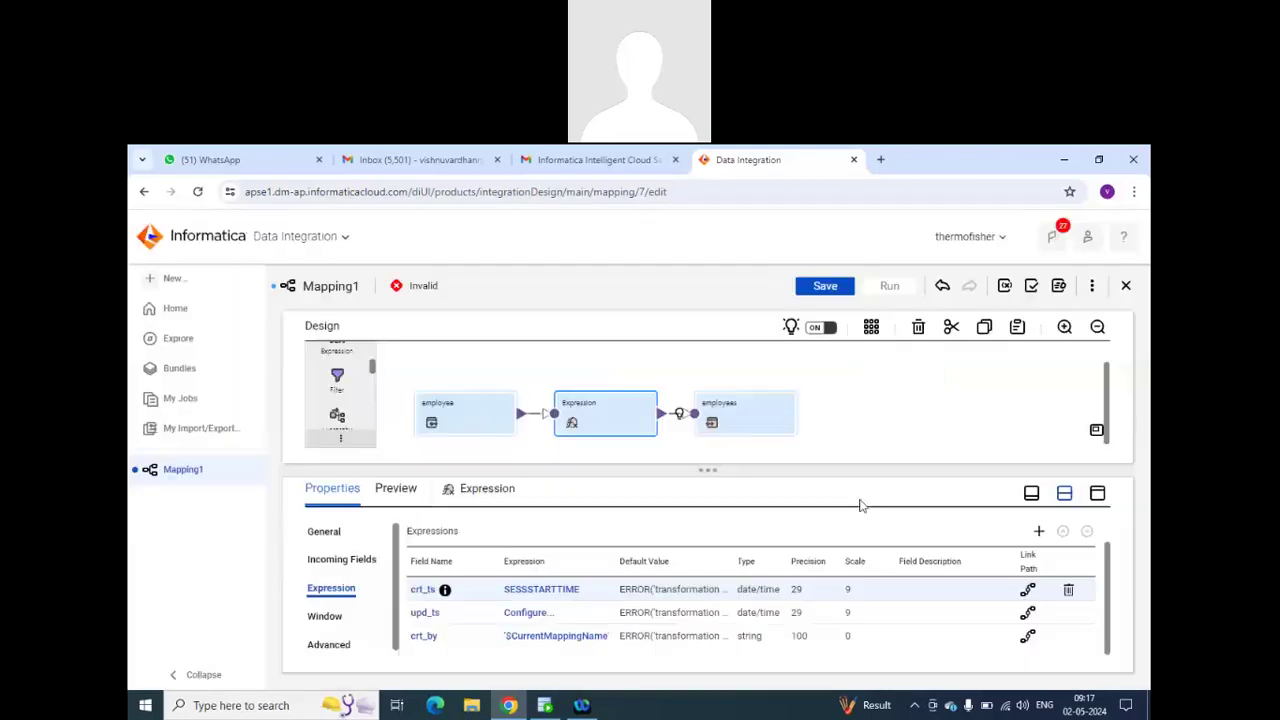
# Add a string output field named upd_by with precision 100 to the Expression transformation.
pyautogui.click(1038, 532)
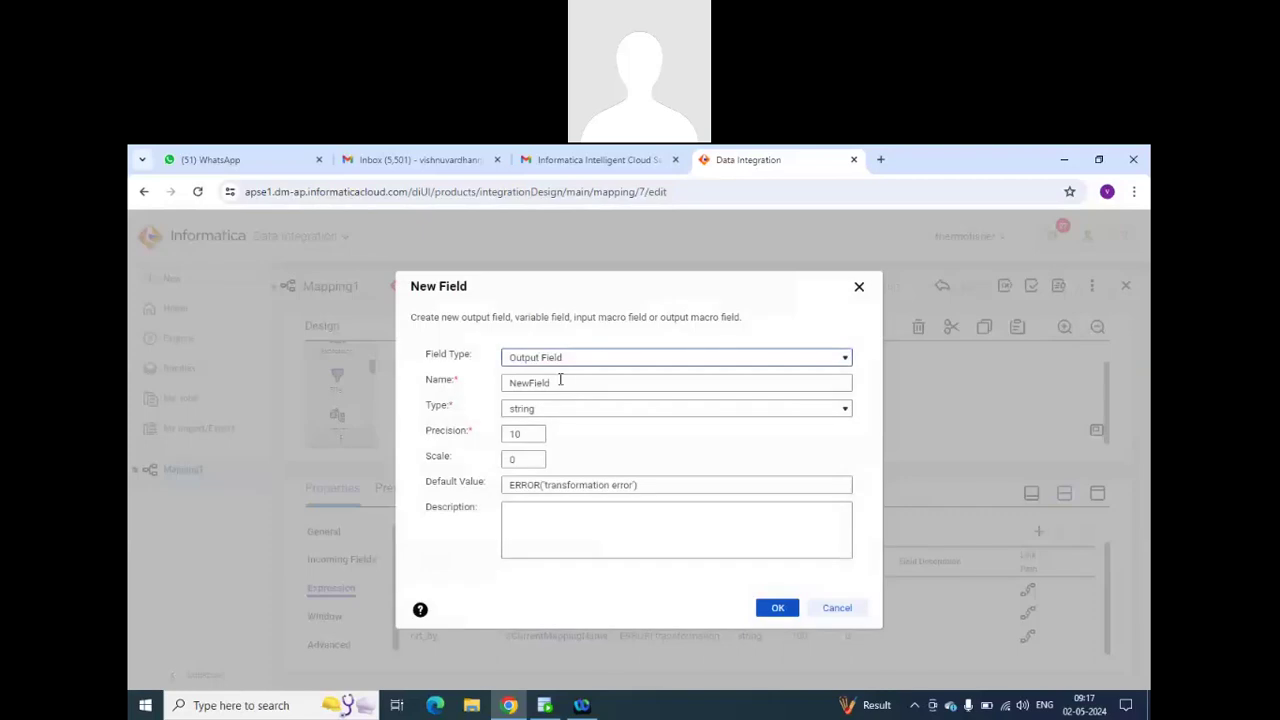
pyautogui.moveTo(552, 383); pyautogui.dragTo(469, 381)
pyautogui.write('upd_by')
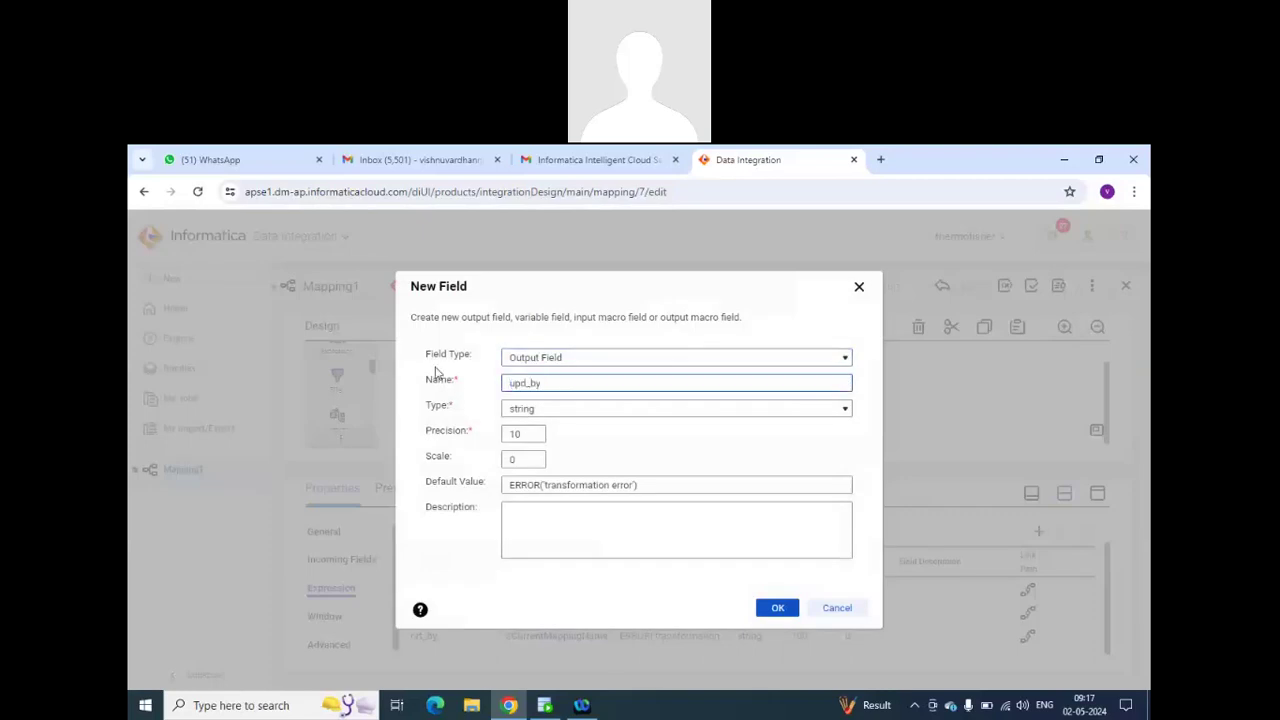
pyautogui.click(532, 434)
pyautogui.write('0')
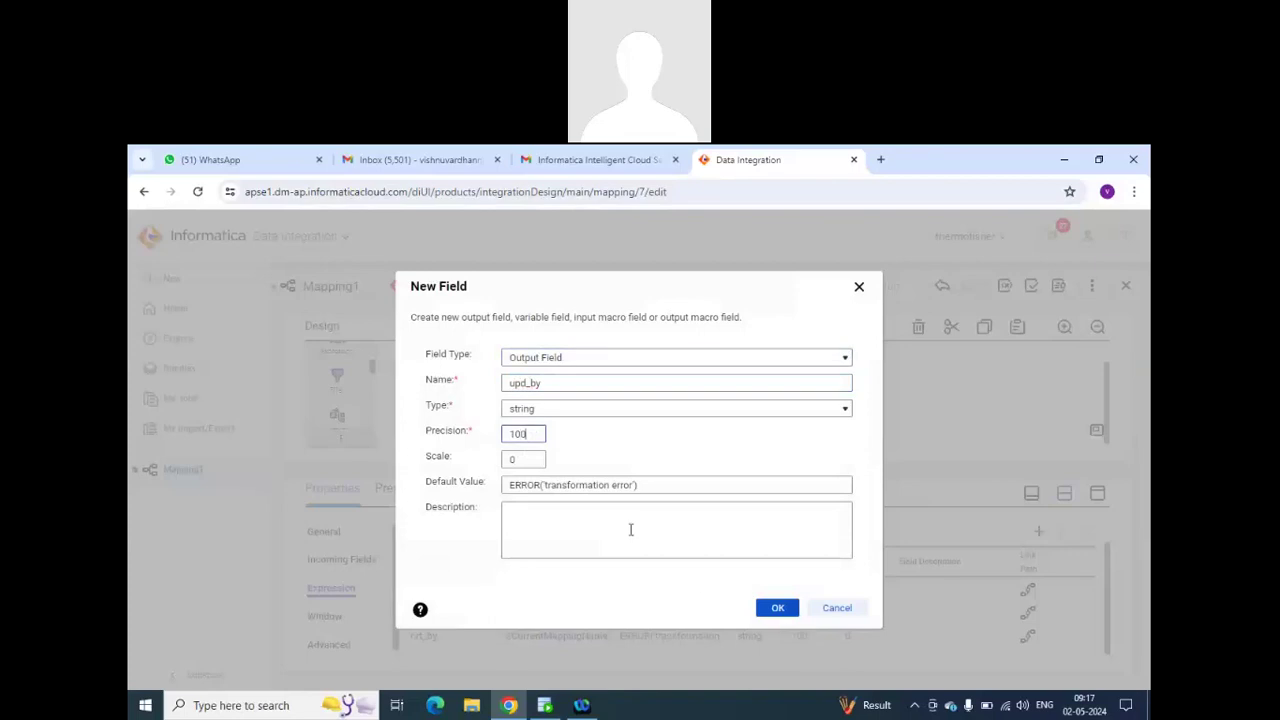
pyautogui.press('Return')
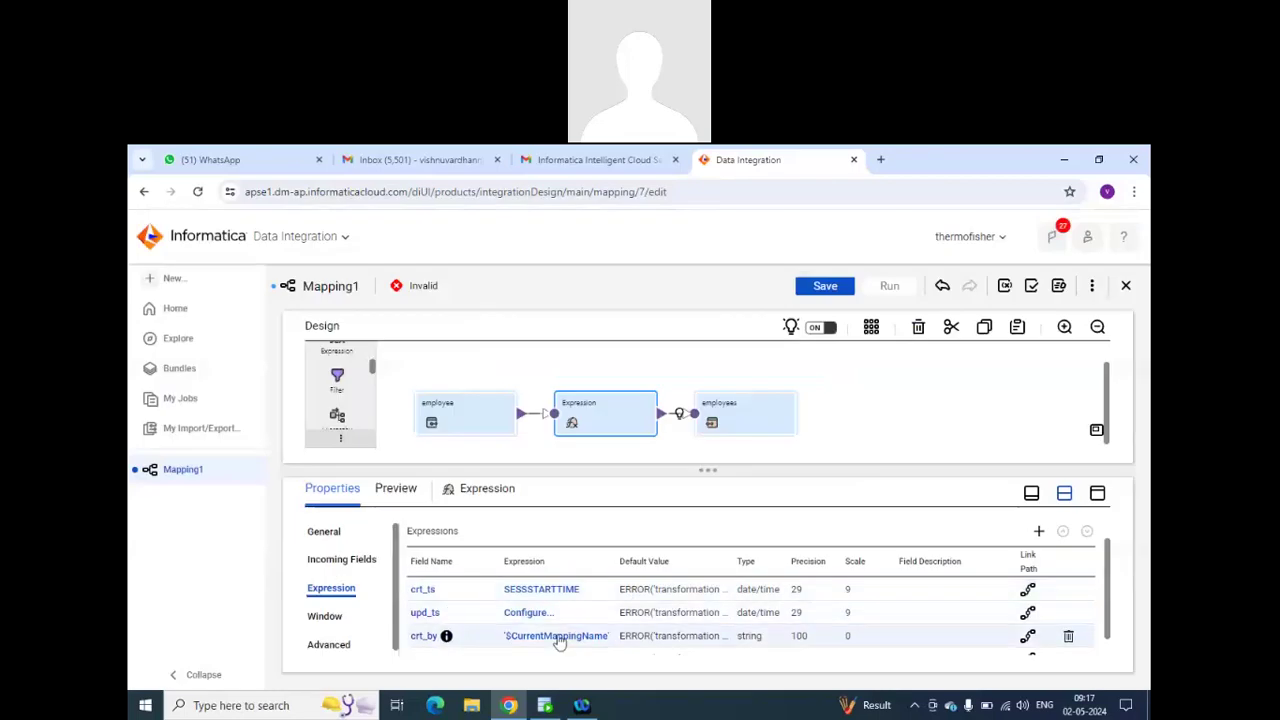
# Configure the upd_by field's expression with the system variable CurrentMappingName.
pyautogui.click(529, 636)
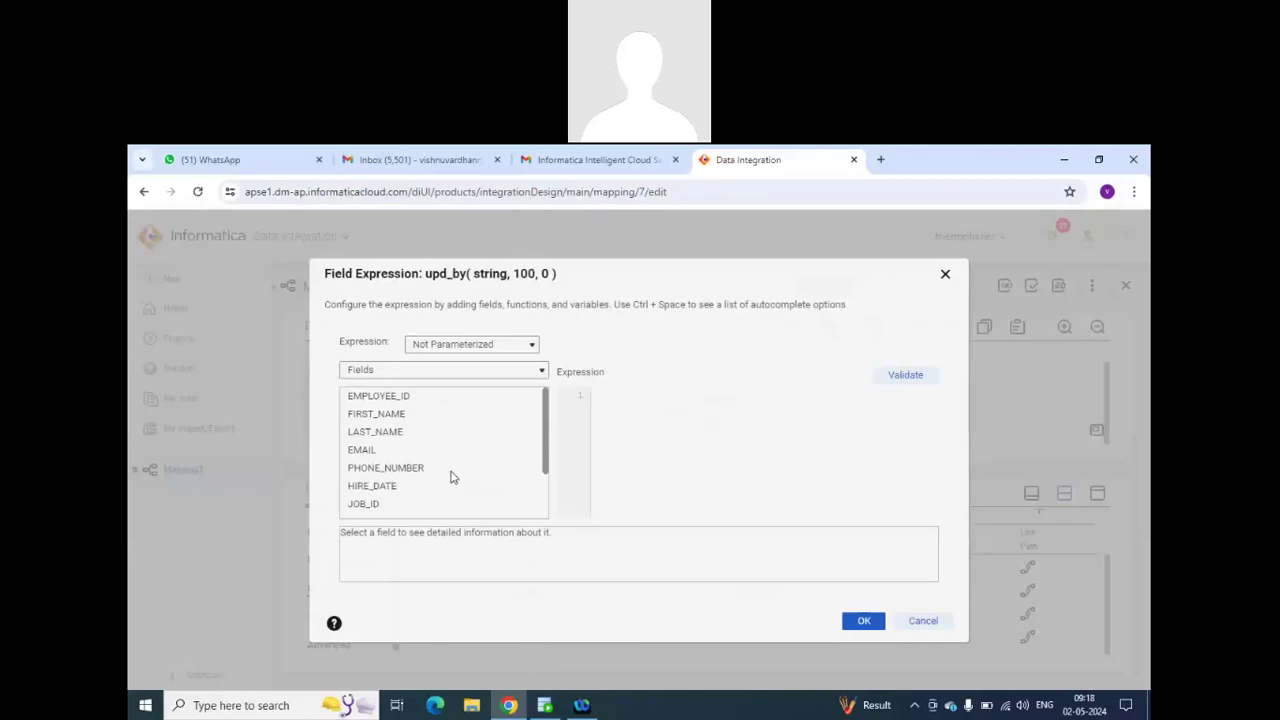
pyautogui.click(444, 372)
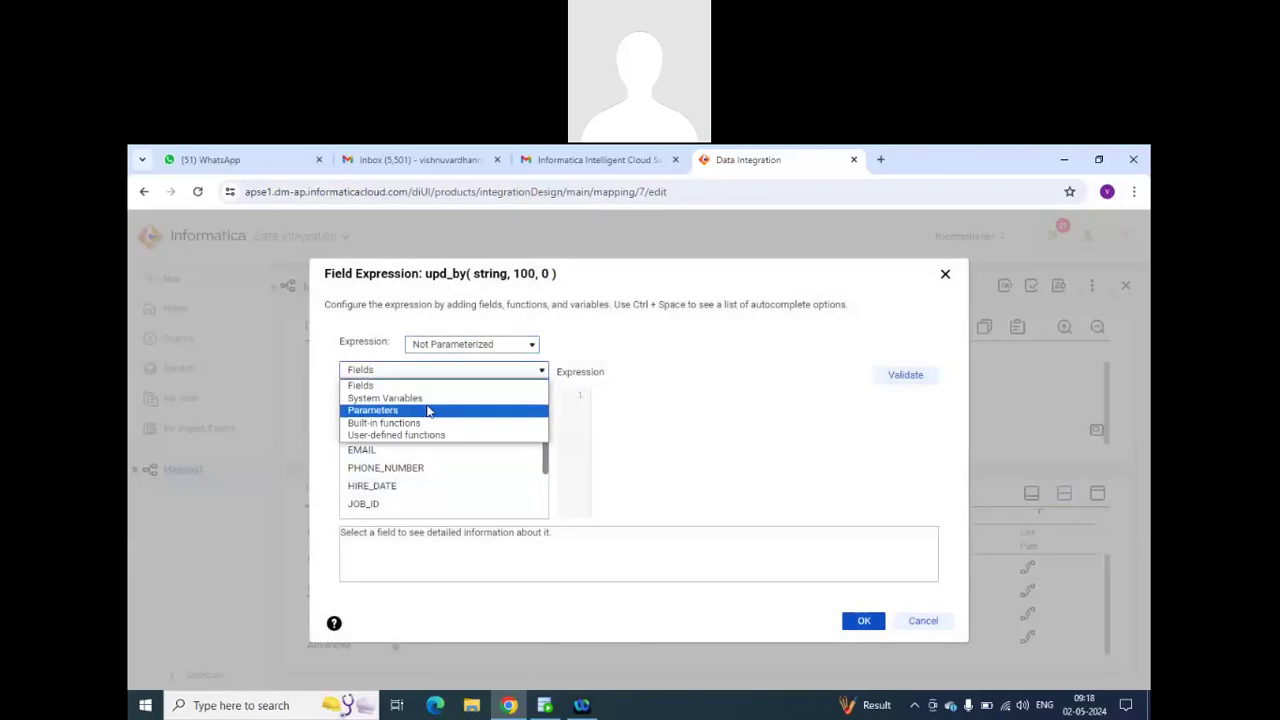
pyautogui.click(427, 398)
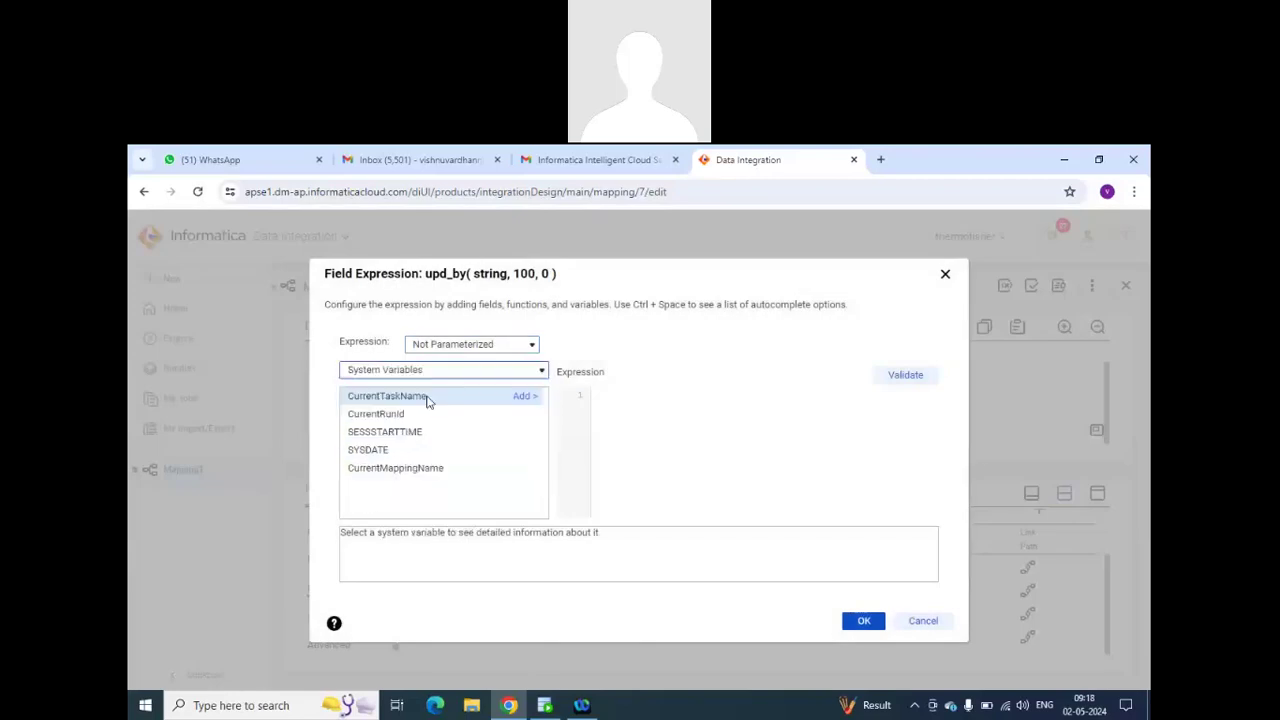
pyautogui.click(526, 468)
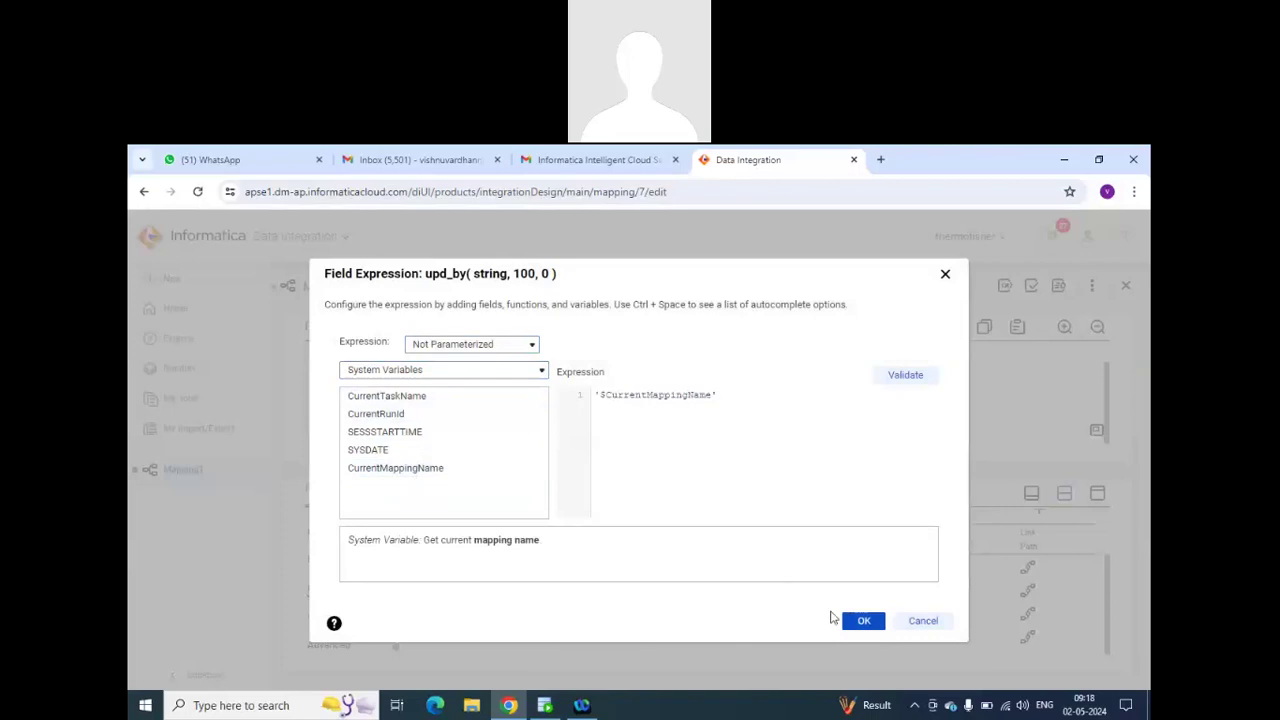
pyautogui.click(860, 620)
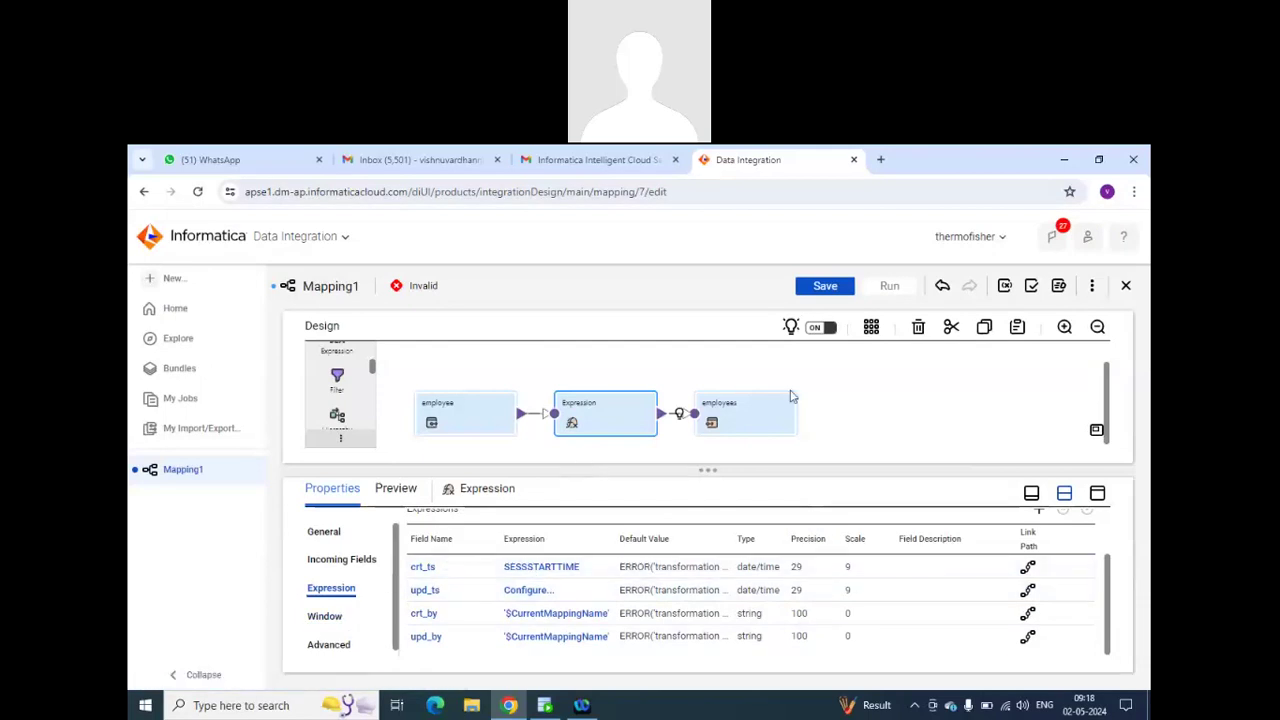
# Add a Lookup transformation between the Expression and the employees target, and connect the Expression's output to it.
pyautogui.moveTo(754, 403); pyautogui.dragTo(833, 389)
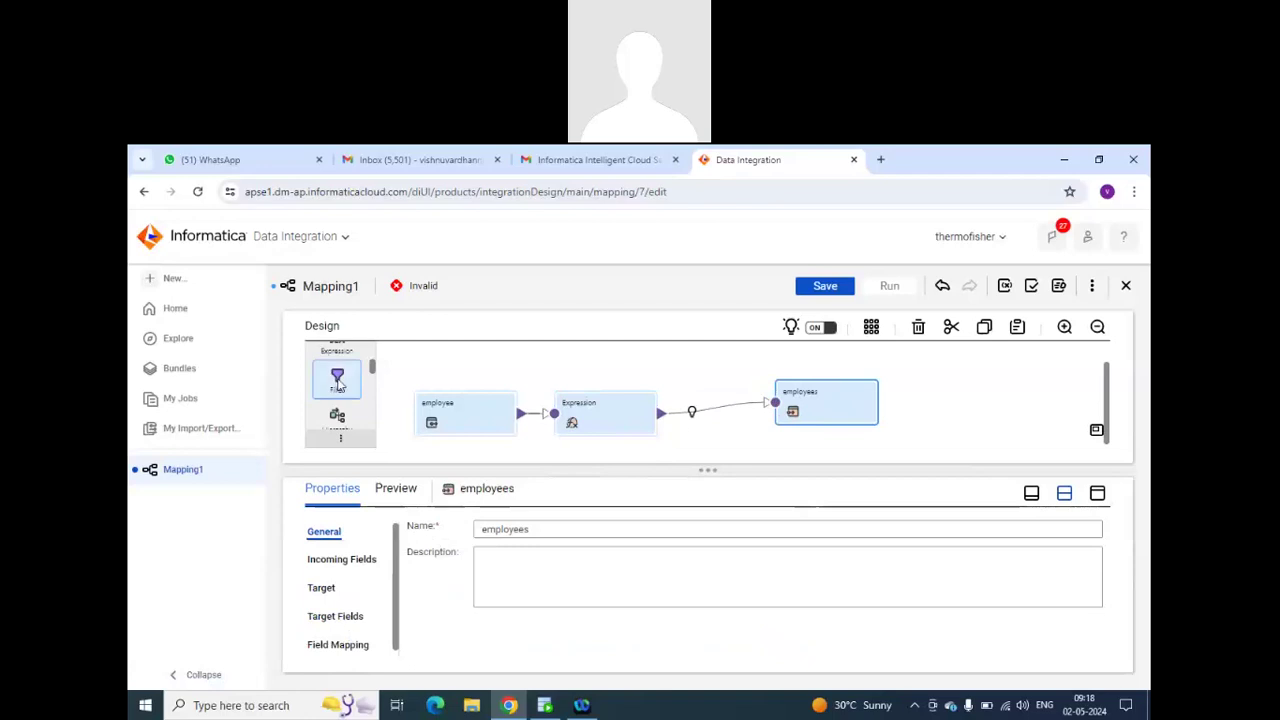
pyautogui.scroll(-2, 340, 386)
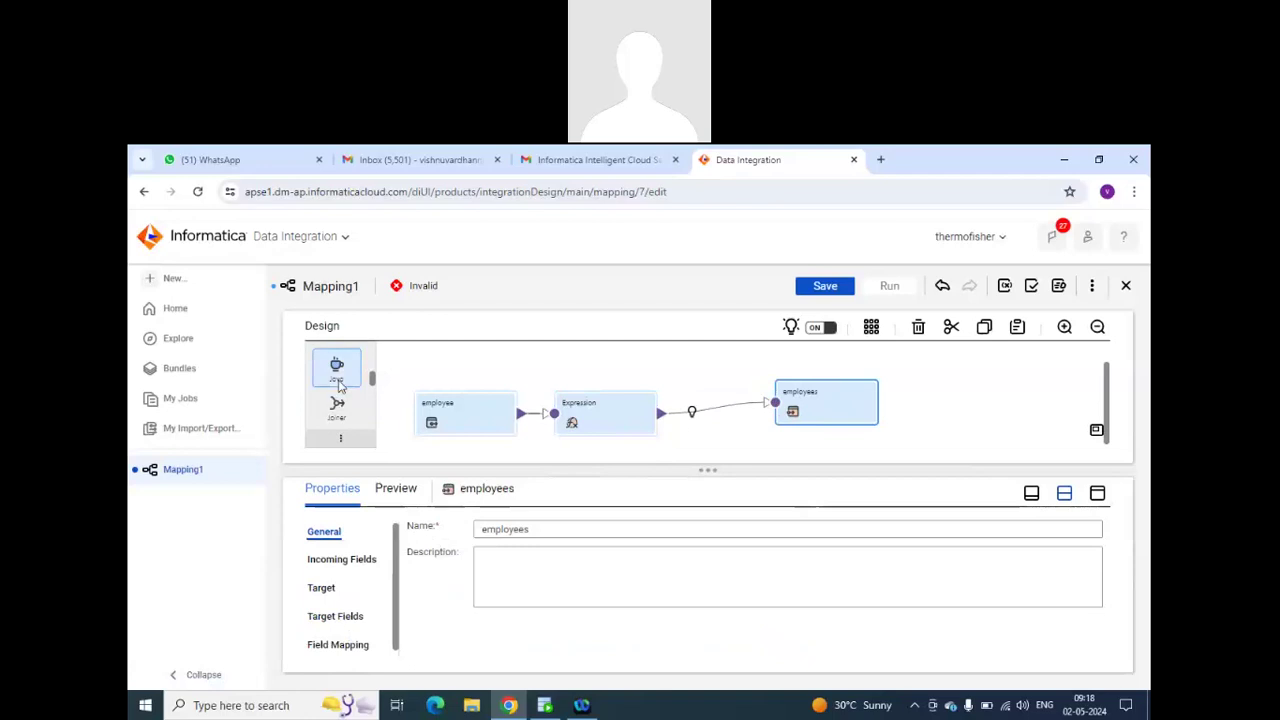
pyautogui.scroll(-1, 340, 386)
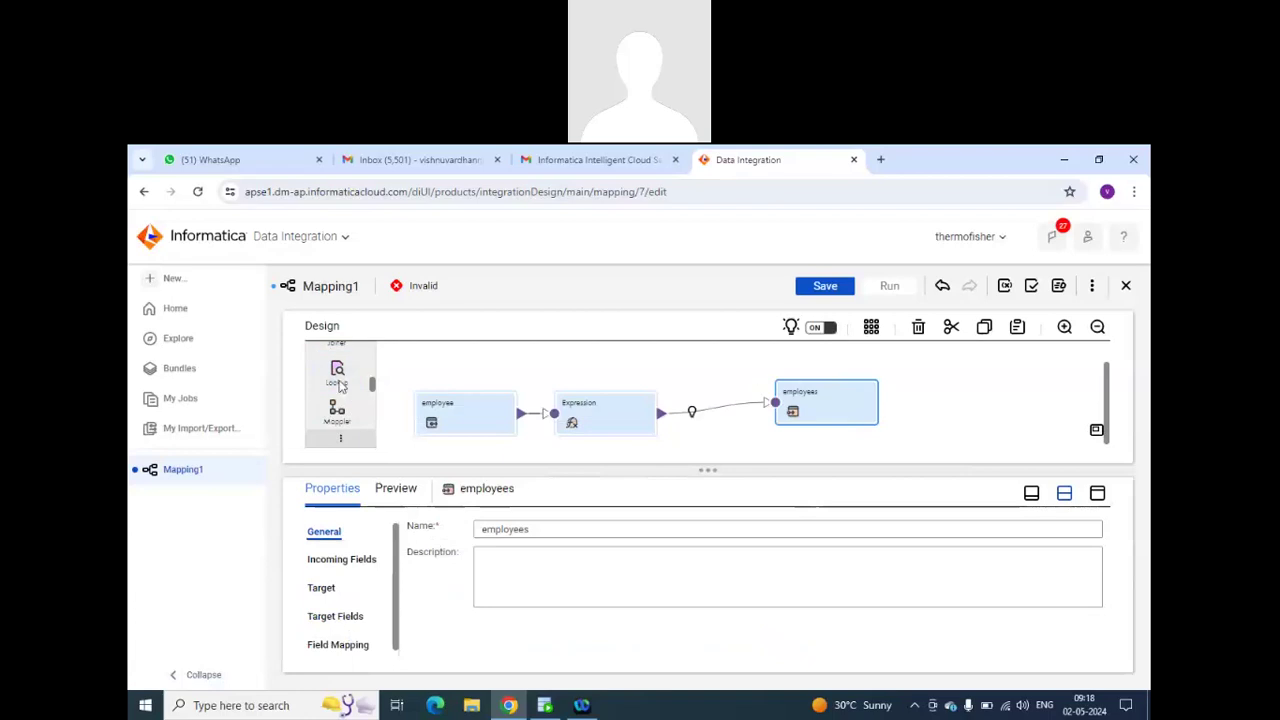
pyautogui.moveTo(337, 381); pyautogui.dragTo(727, 371)
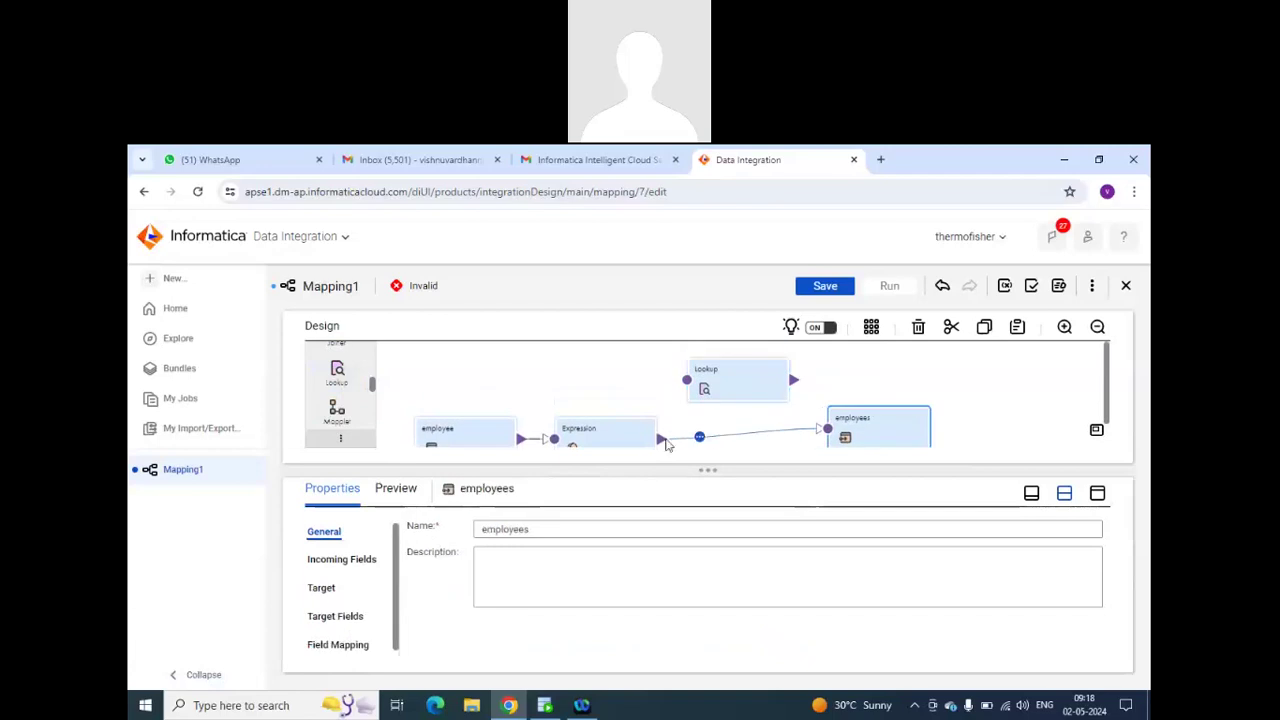
pyautogui.moveTo(661, 438); pyautogui.dragTo(686, 380)
# Move the employees target farther along and place a Router transformation between it and the Lookup.
pyautogui.moveTo(862, 415); pyautogui.dragTo(1021, 388)
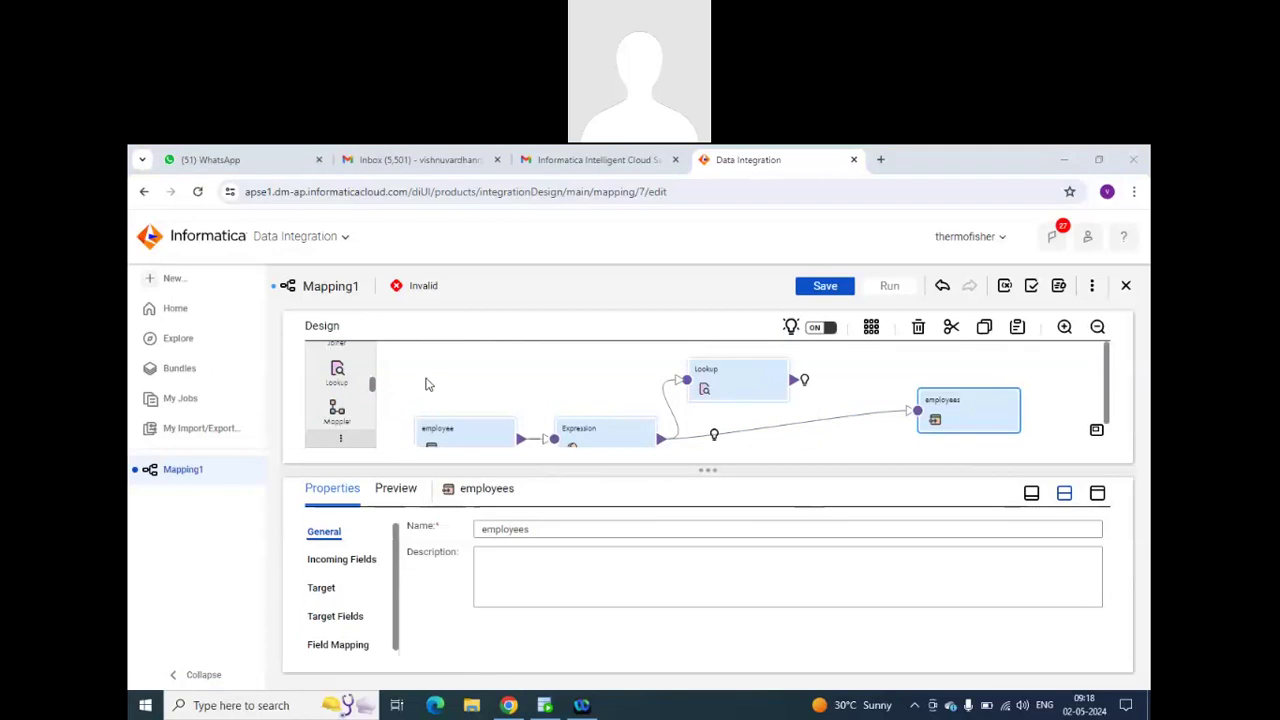
pyautogui.scroll(-2, 353, 398)
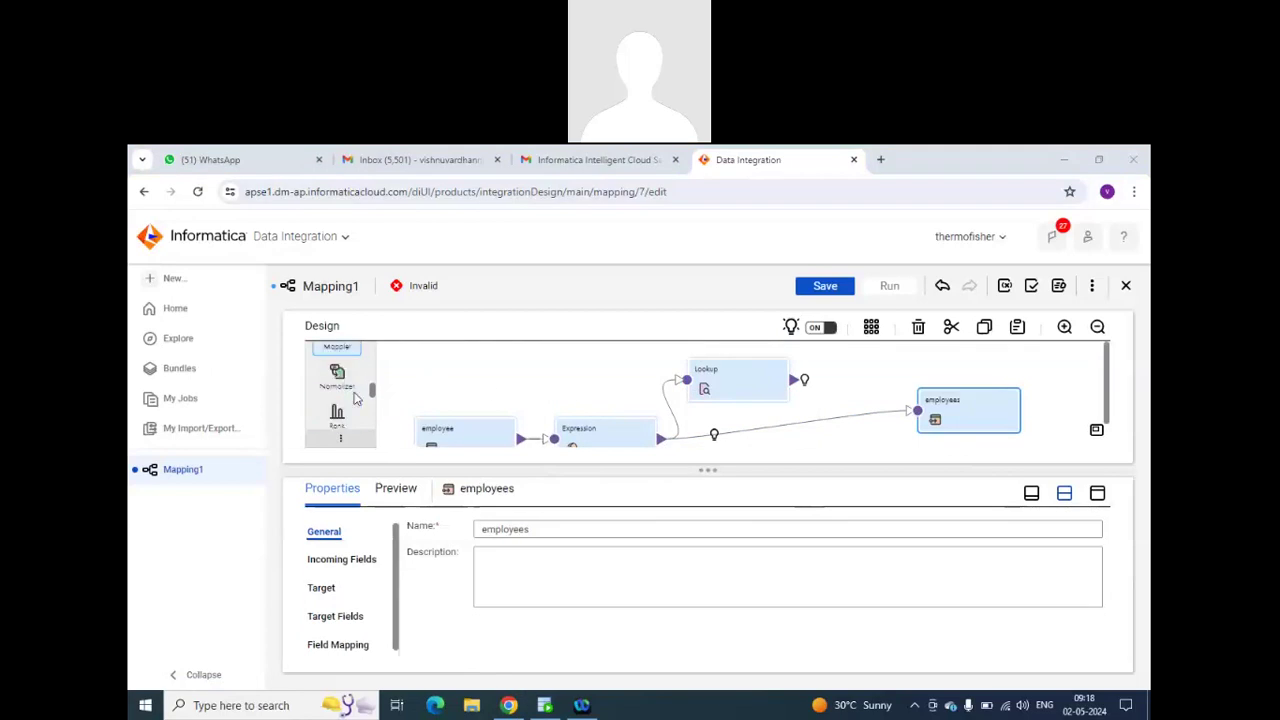
pyautogui.scroll(3, 353, 398)
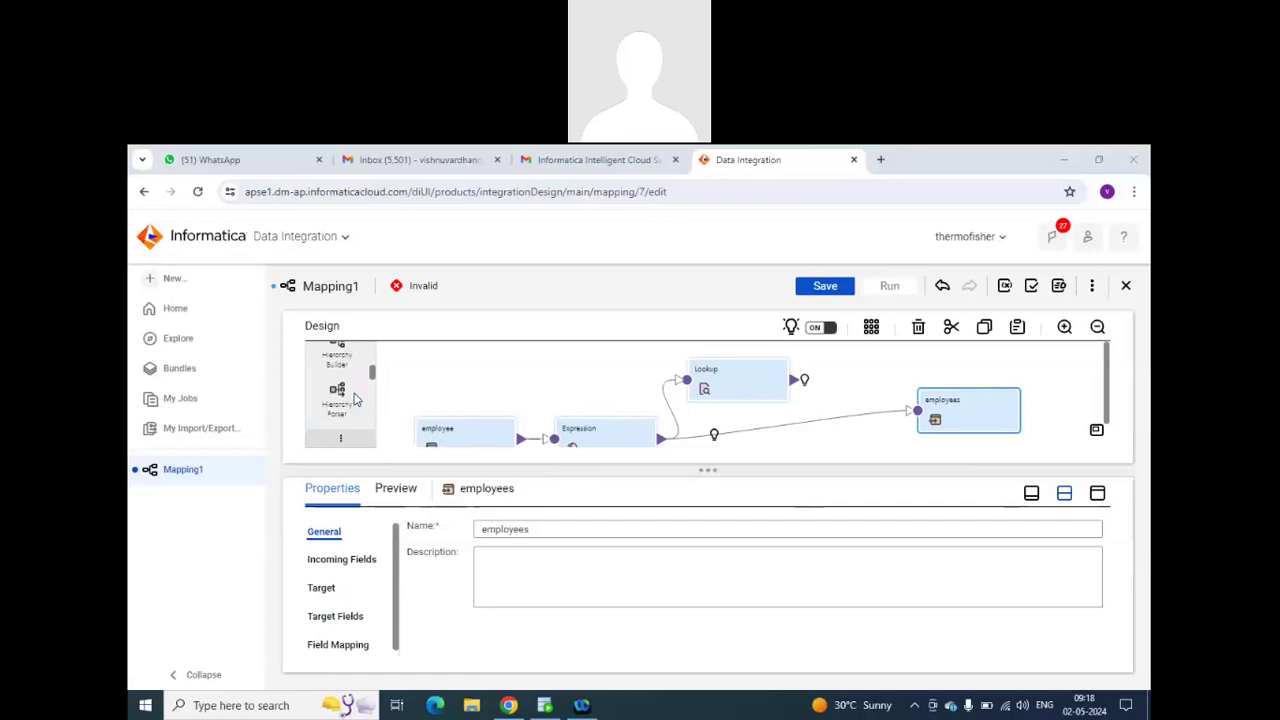
pyautogui.scroll(-1, 353, 398)
pyautogui.scroll(2, 353, 398)
pyautogui.scroll(3, 353, 398)
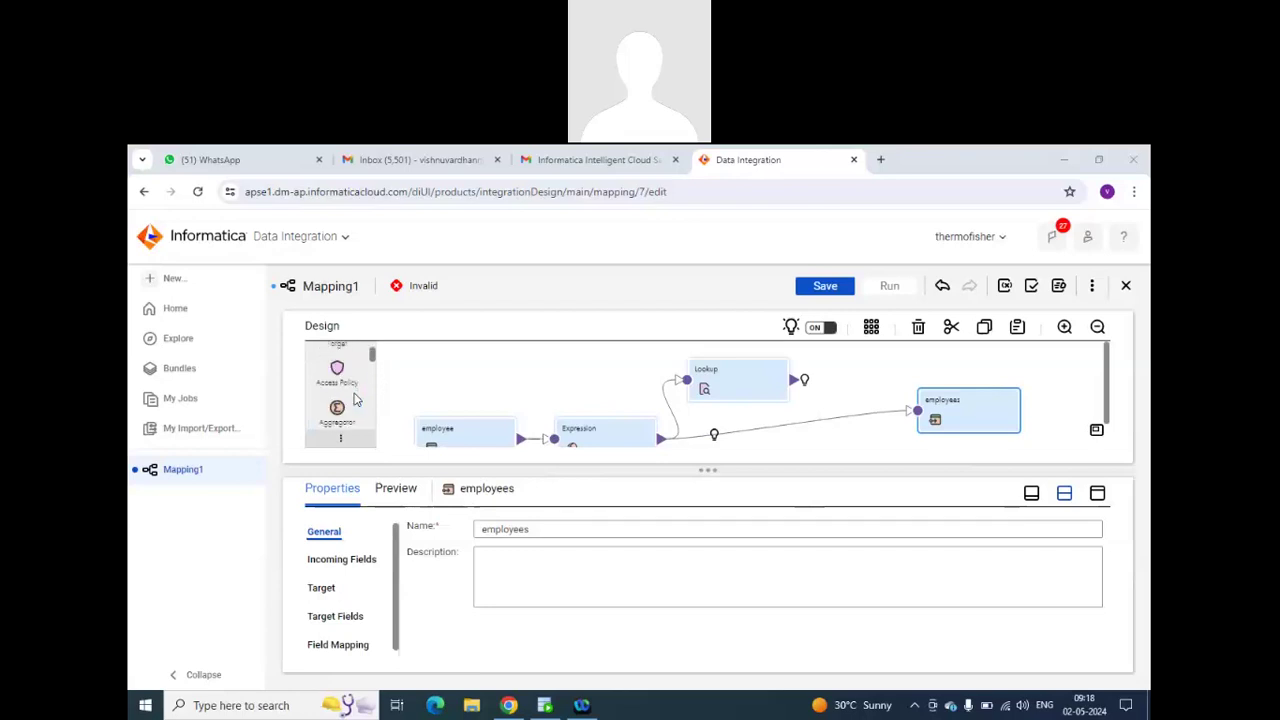
pyautogui.scroll(-4, 353, 398)
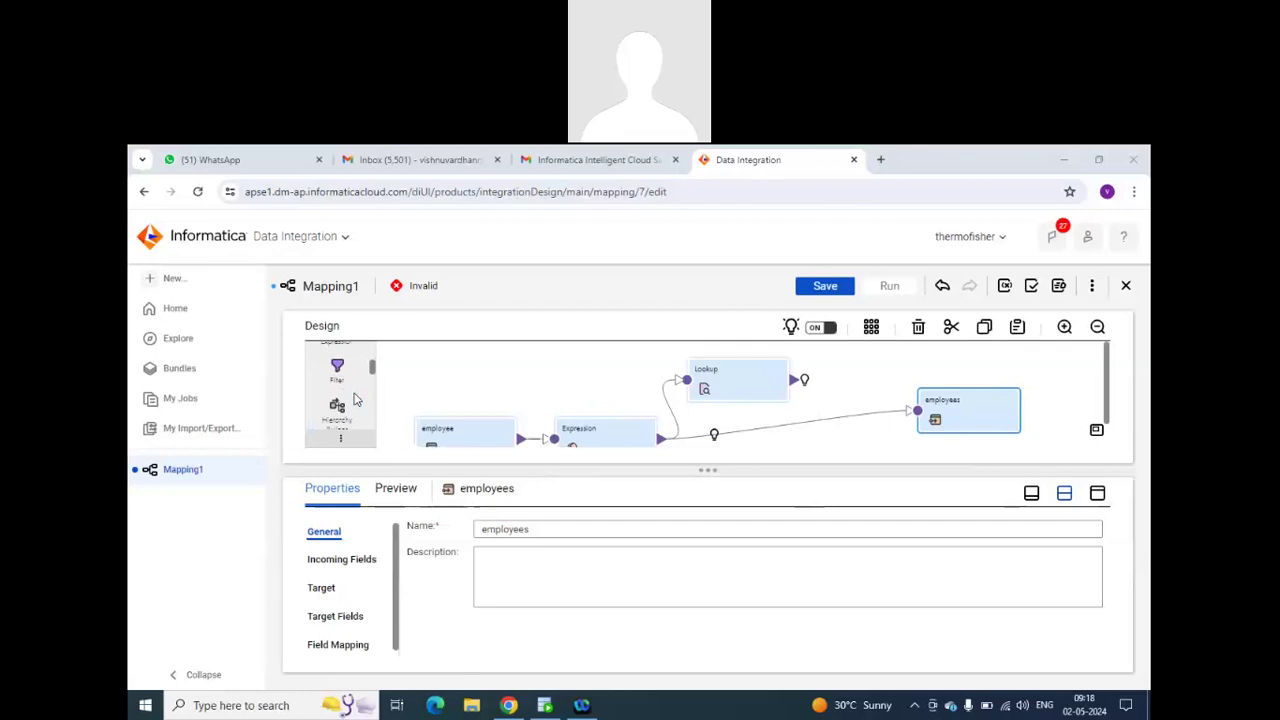
pyautogui.scroll(-1, 353, 398)
pyautogui.scroll(-1, 353, 398)
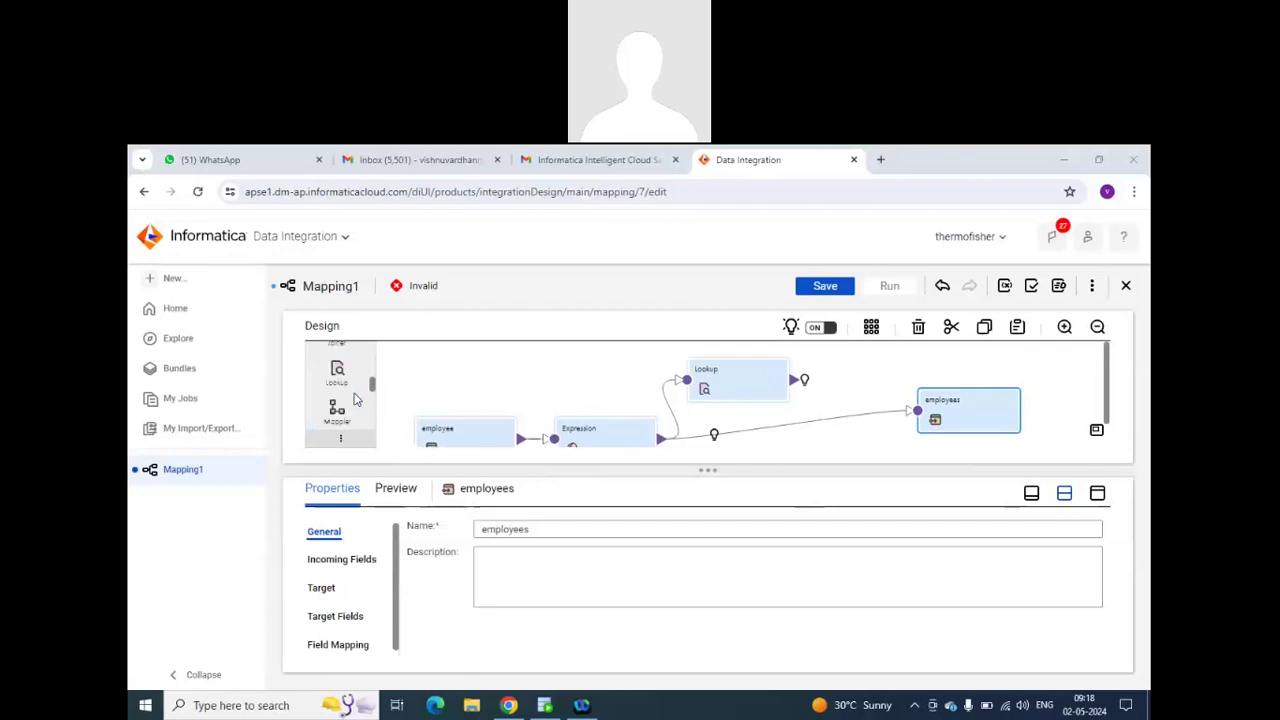
pyautogui.scroll(-1, 353, 398)
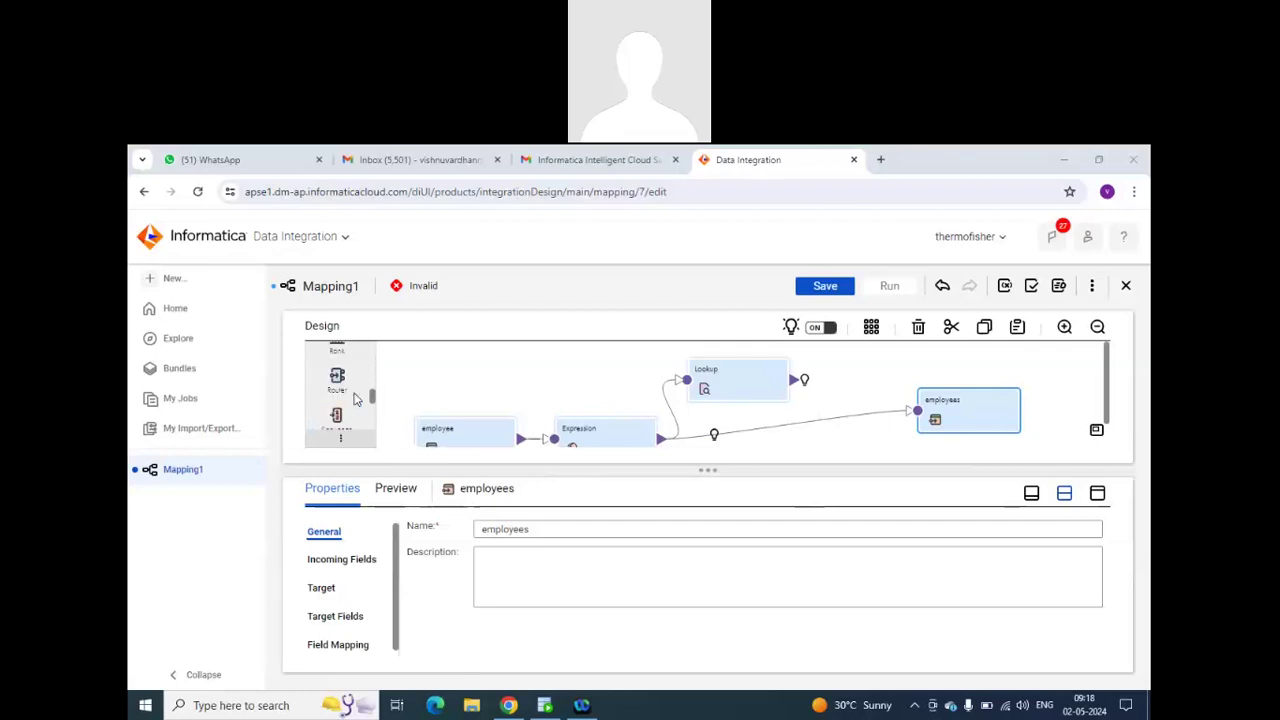
pyautogui.scroll(-1, 348, 390)
pyautogui.moveTo(340, 386)
pyautogui.mouseDown()
pyautogui.moveTo(800, 430)
pyautogui.moveTo(870, 385)
pyautogui.moveTo(1038, 391)
pyautogui.mouseUp()
pyautogui.moveTo(871, 382); pyautogui.dragTo(893, 376)
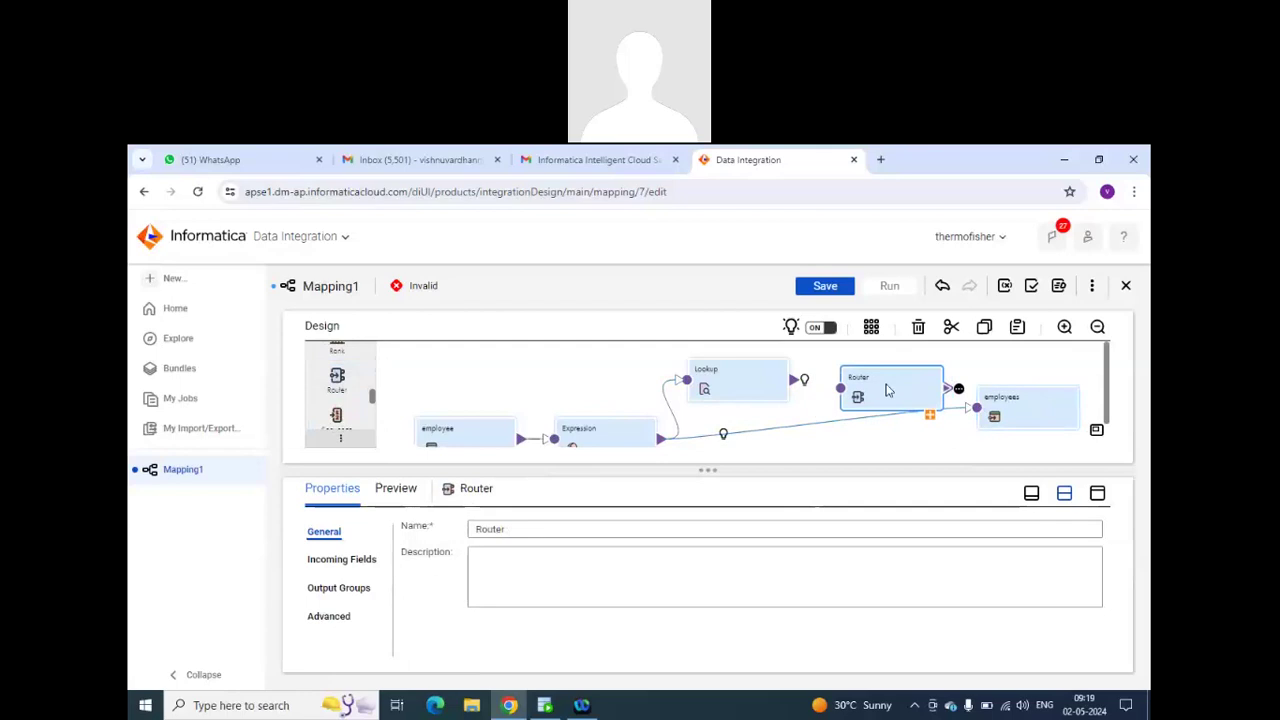
# Review the Lookup transformation's incoming field rules and its list of included fields.
pyautogui.click(730, 378)
pyautogui.click(342, 559)
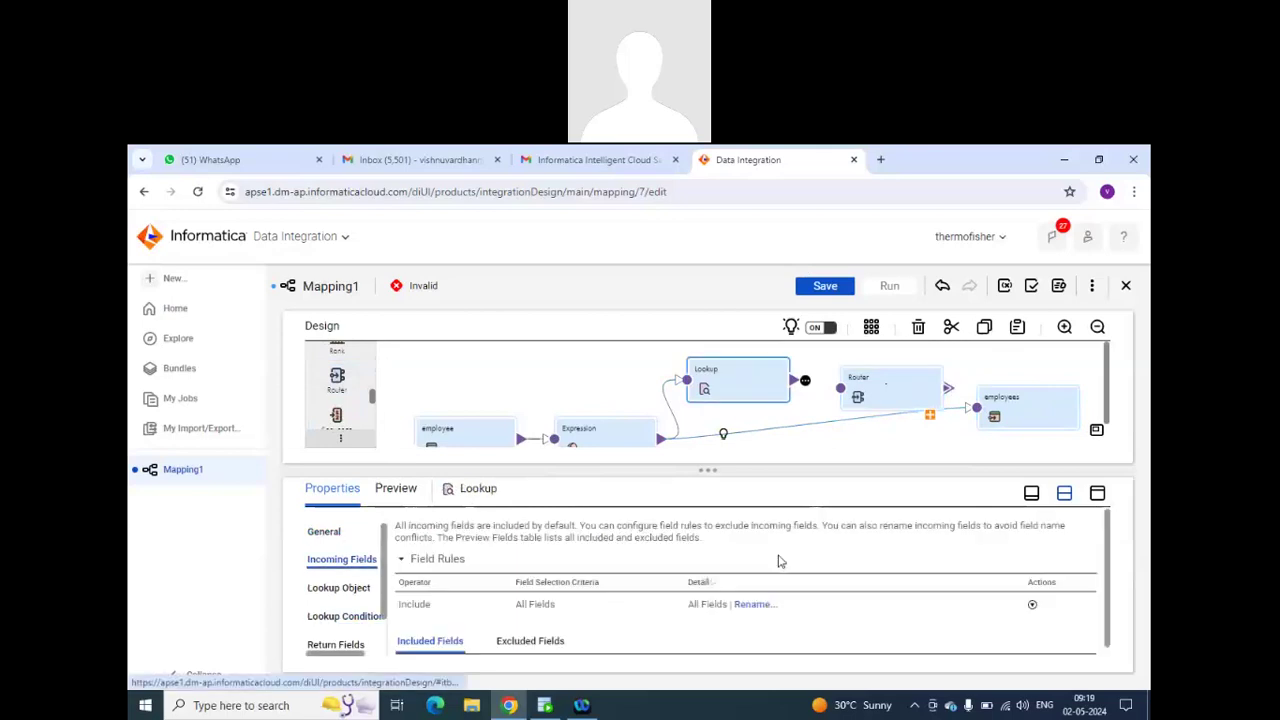
pyautogui.scroll(-3, 772, 608)
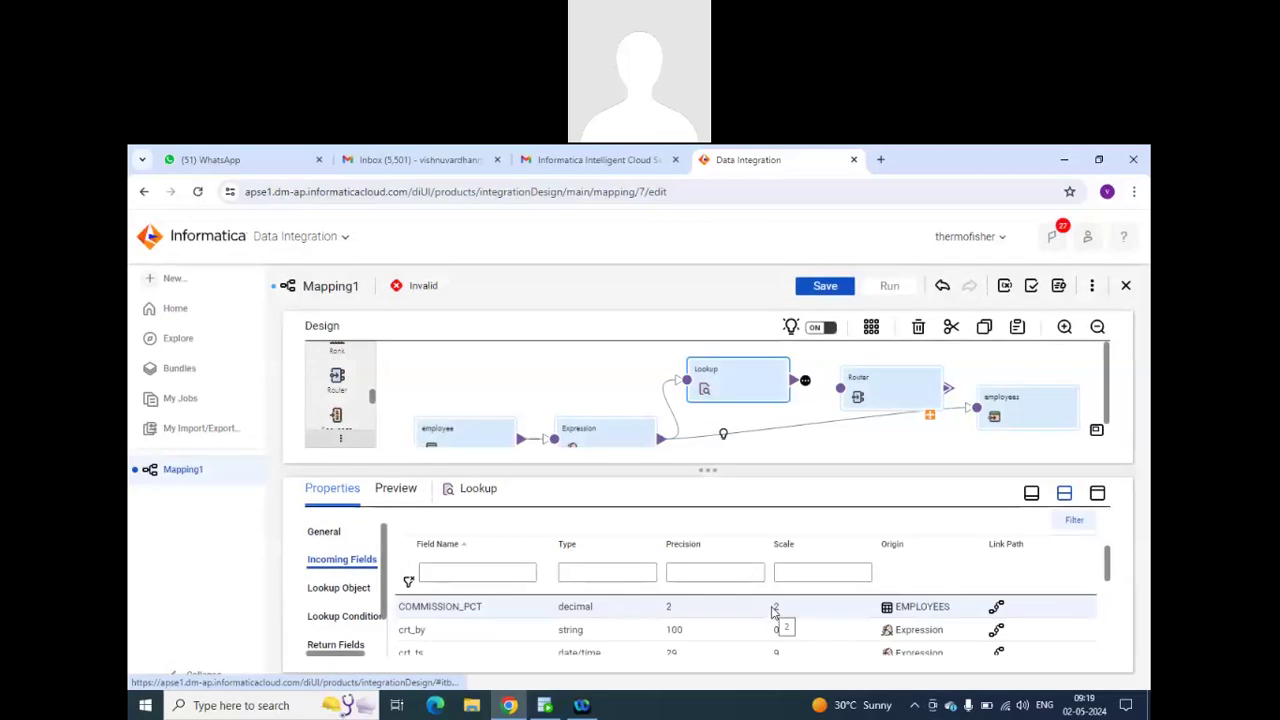
pyautogui.scroll(3, 705, 623)
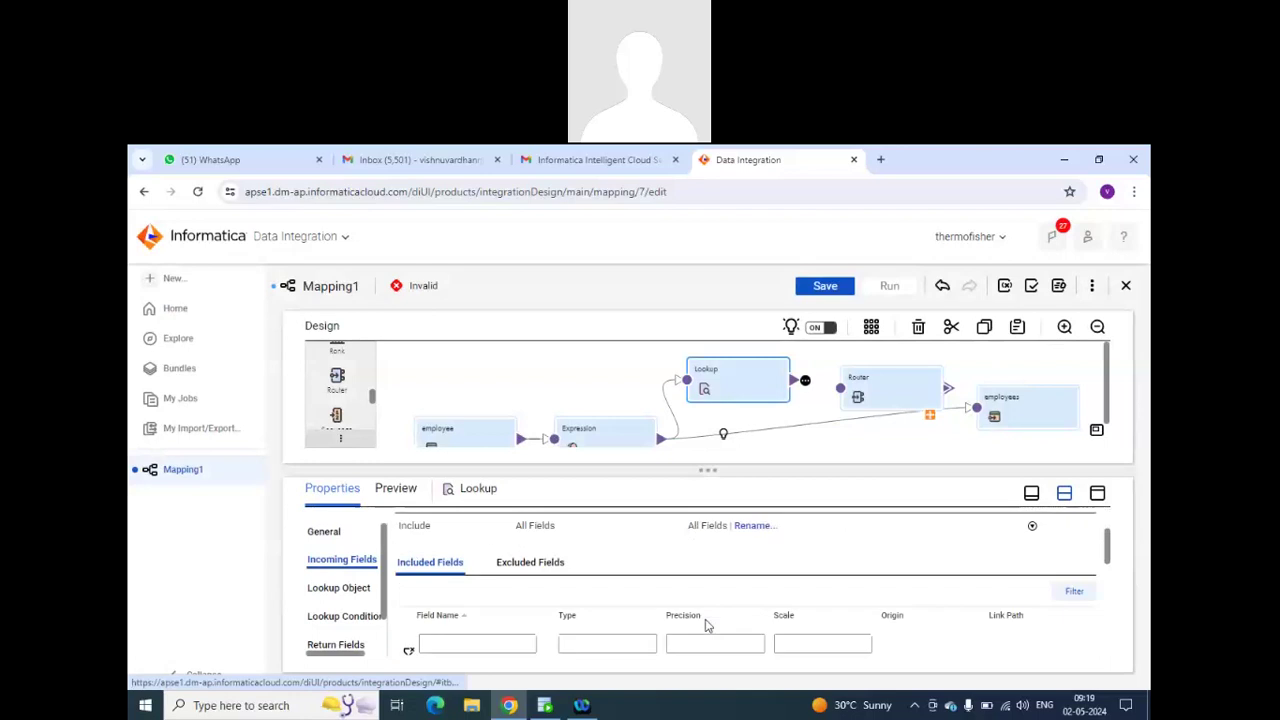
pyautogui.scroll(2, 705, 624)
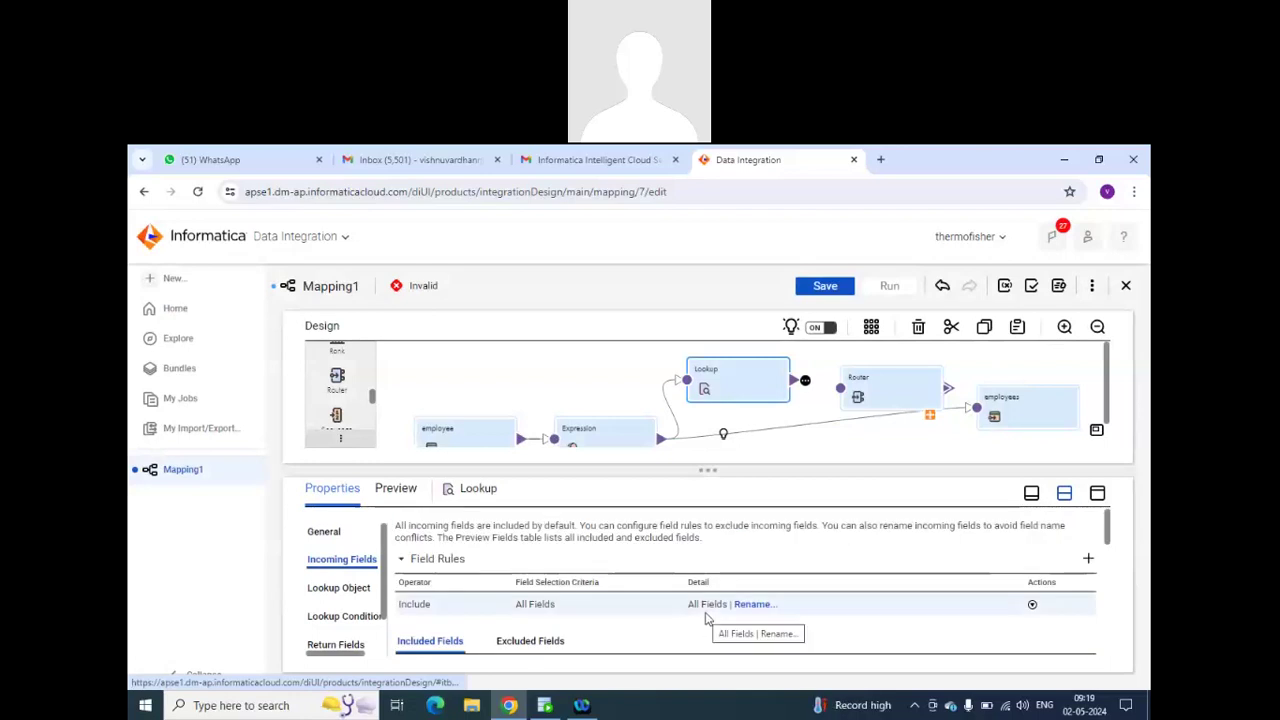
pyautogui.scroll(-5, 705, 616)
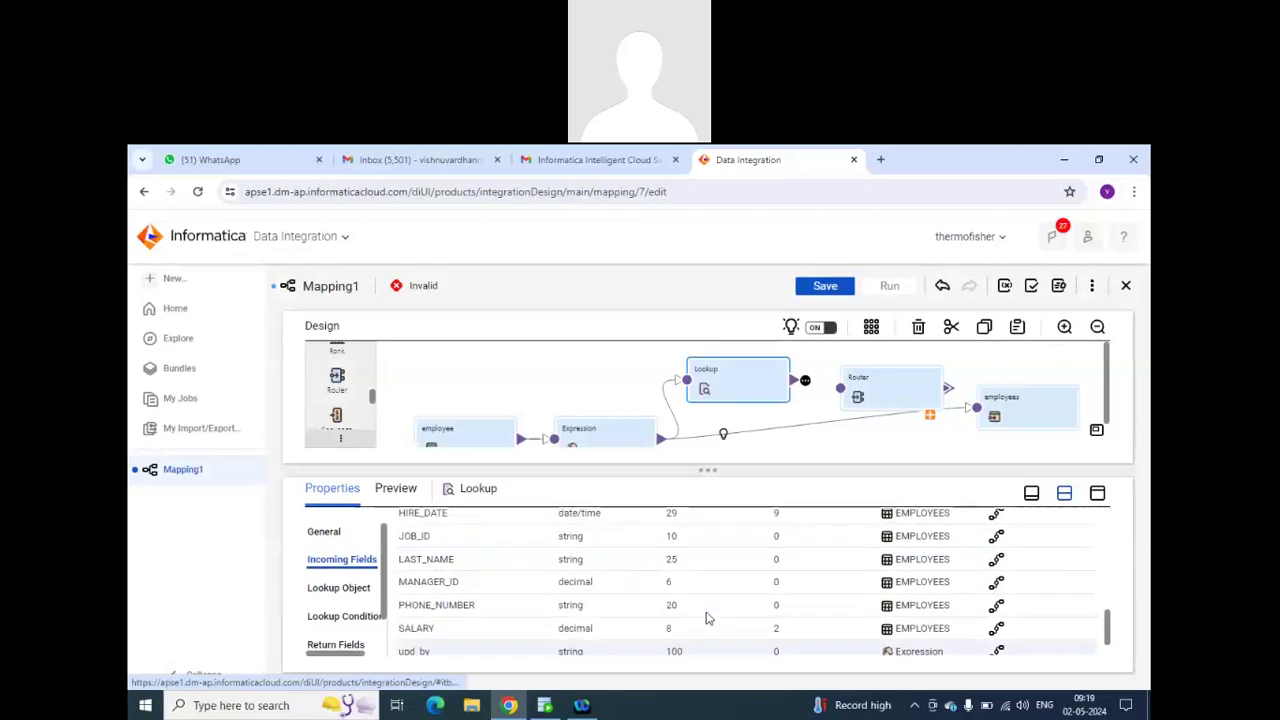
pyautogui.scroll(5, 705, 616)
pyautogui.scroll(-5, 705, 616)
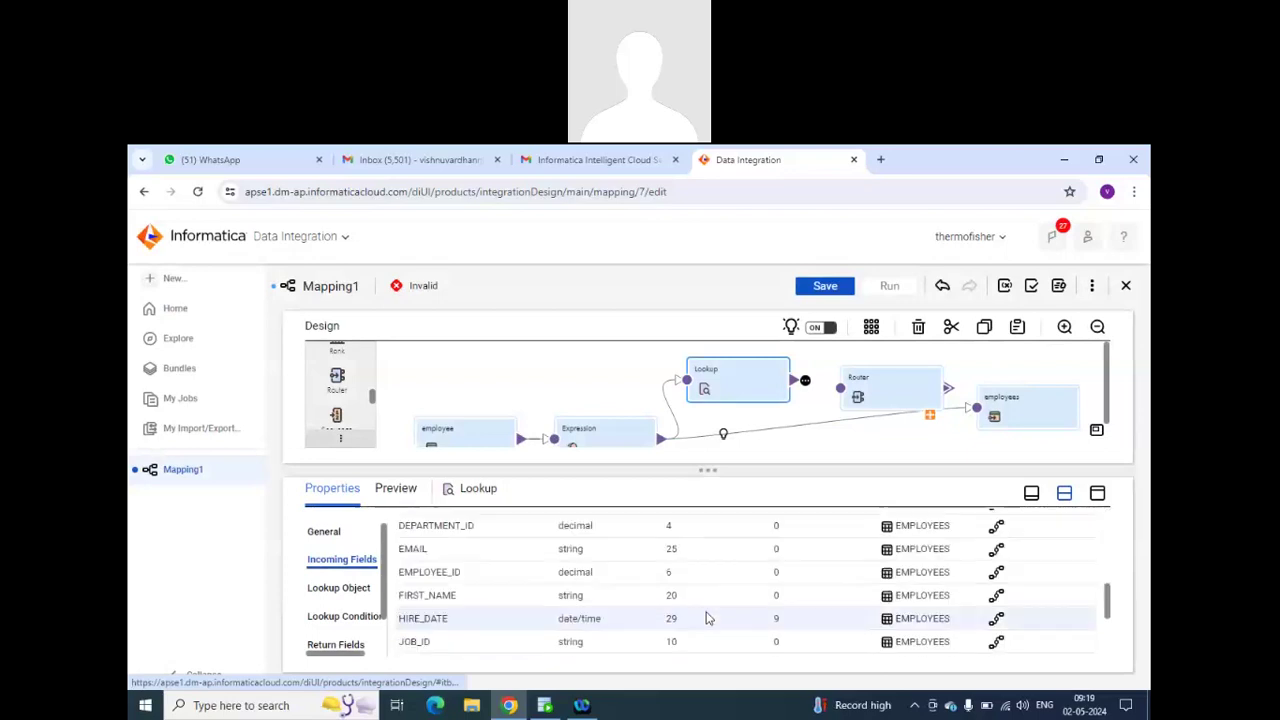
pyautogui.scroll(5, 705, 616)
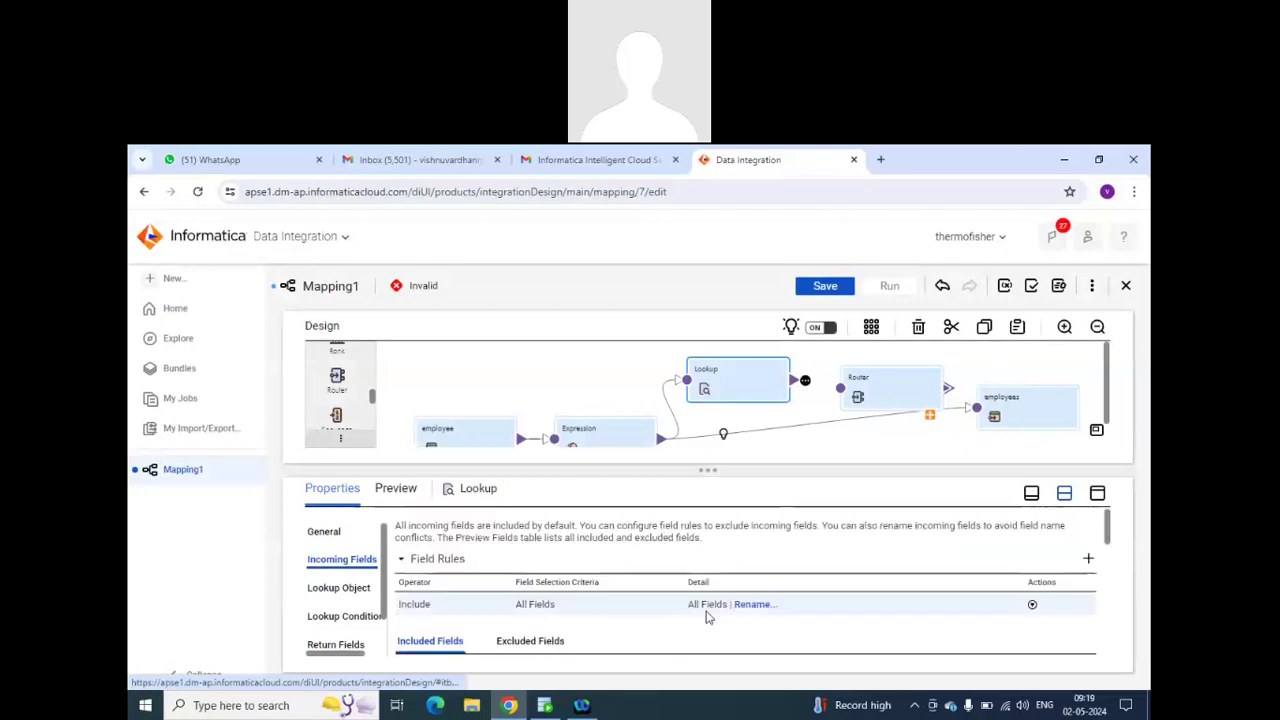
# Set the Lookup's connection to mar2024_tgt (Oracle) and select the EMPLOYEES table as its lookup object.
pyautogui.click(358, 591)
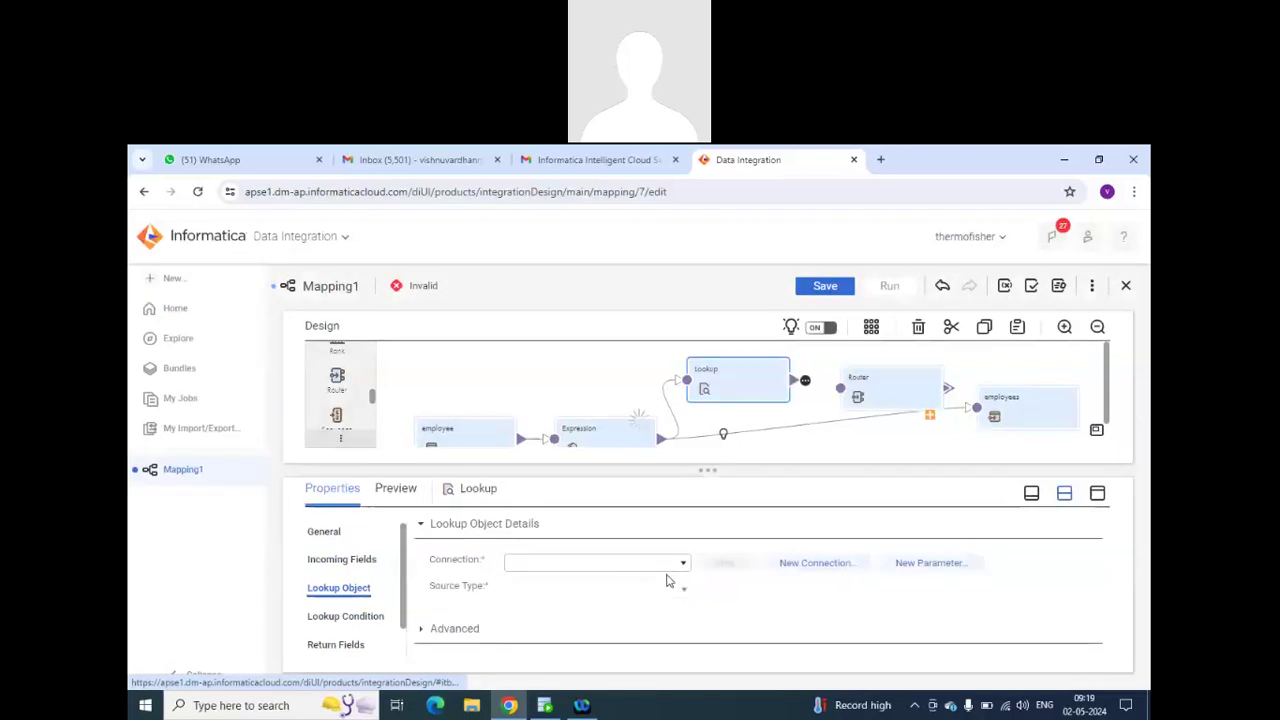
pyautogui.click(683, 562)
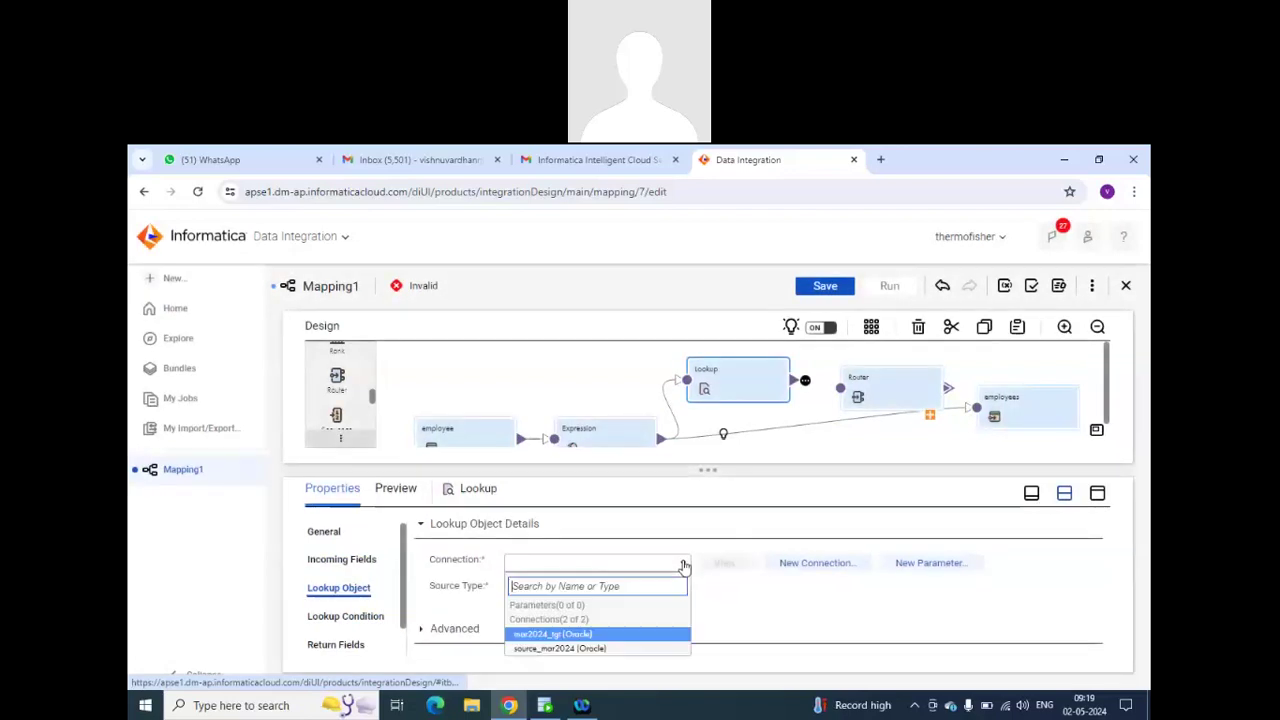
pyautogui.click(620, 636)
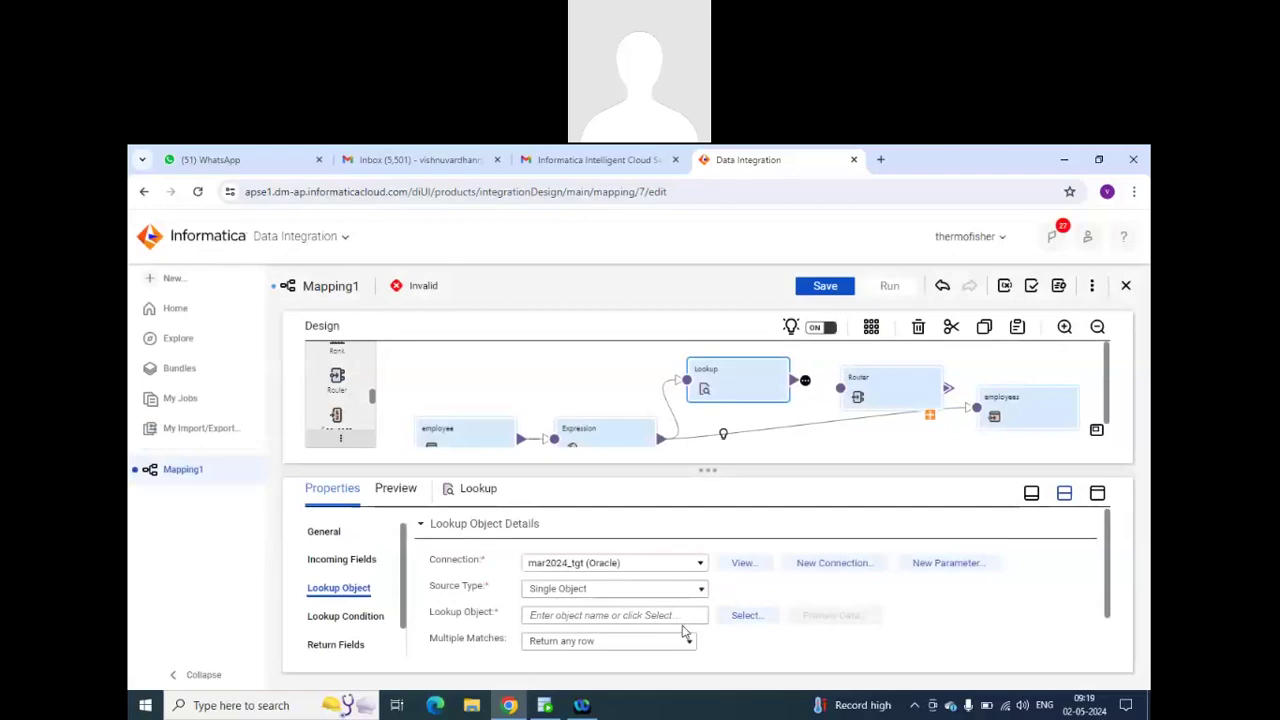
pyautogui.click(744, 616)
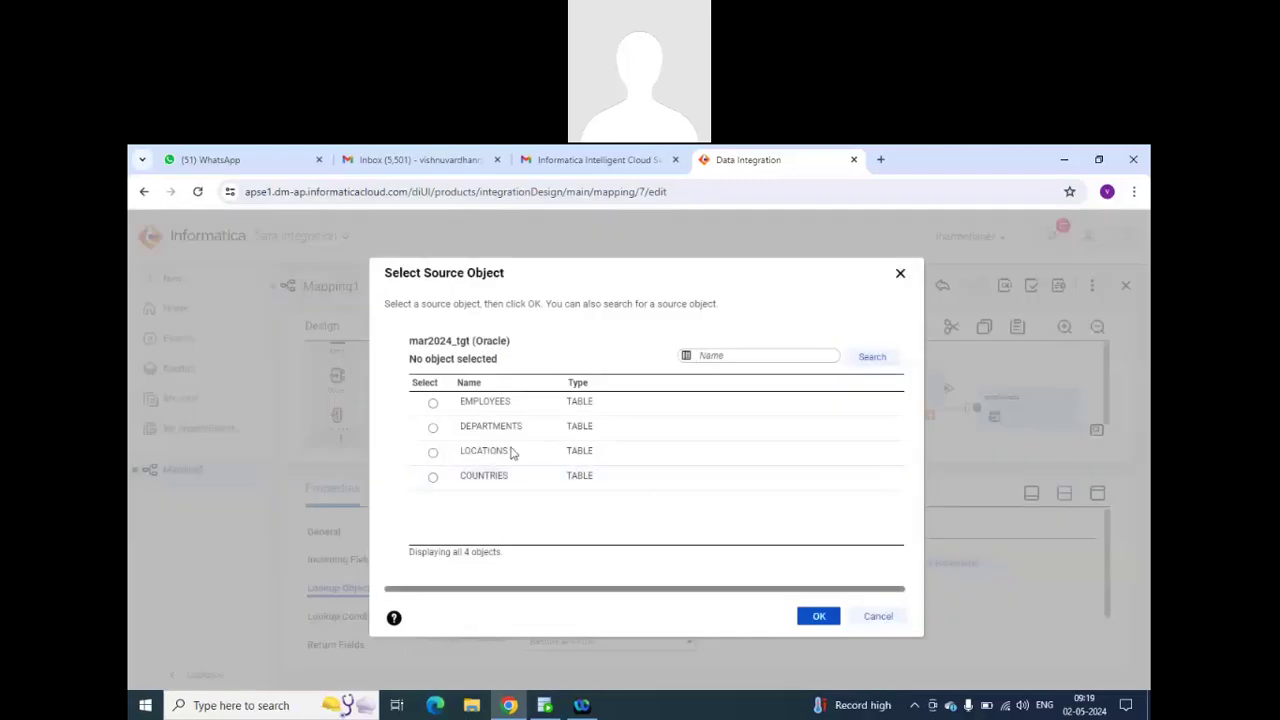
pyautogui.click(433, 402)
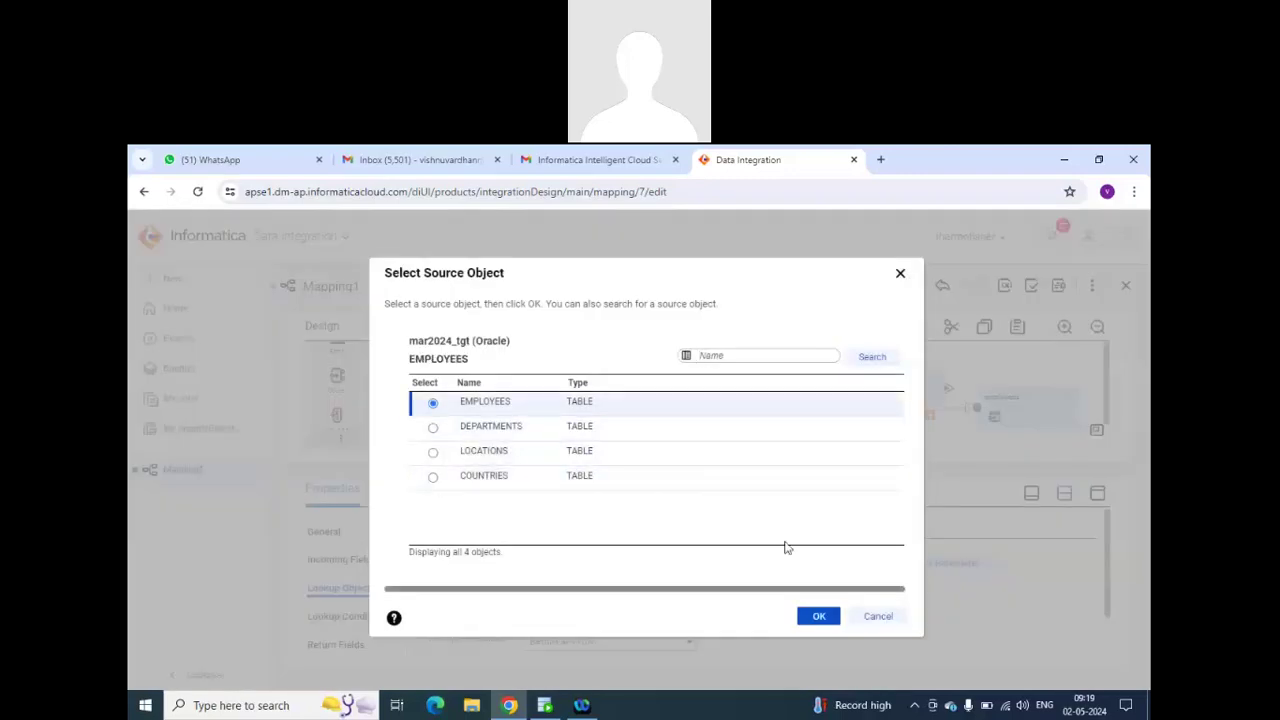
pyautogui.click(818, 616)
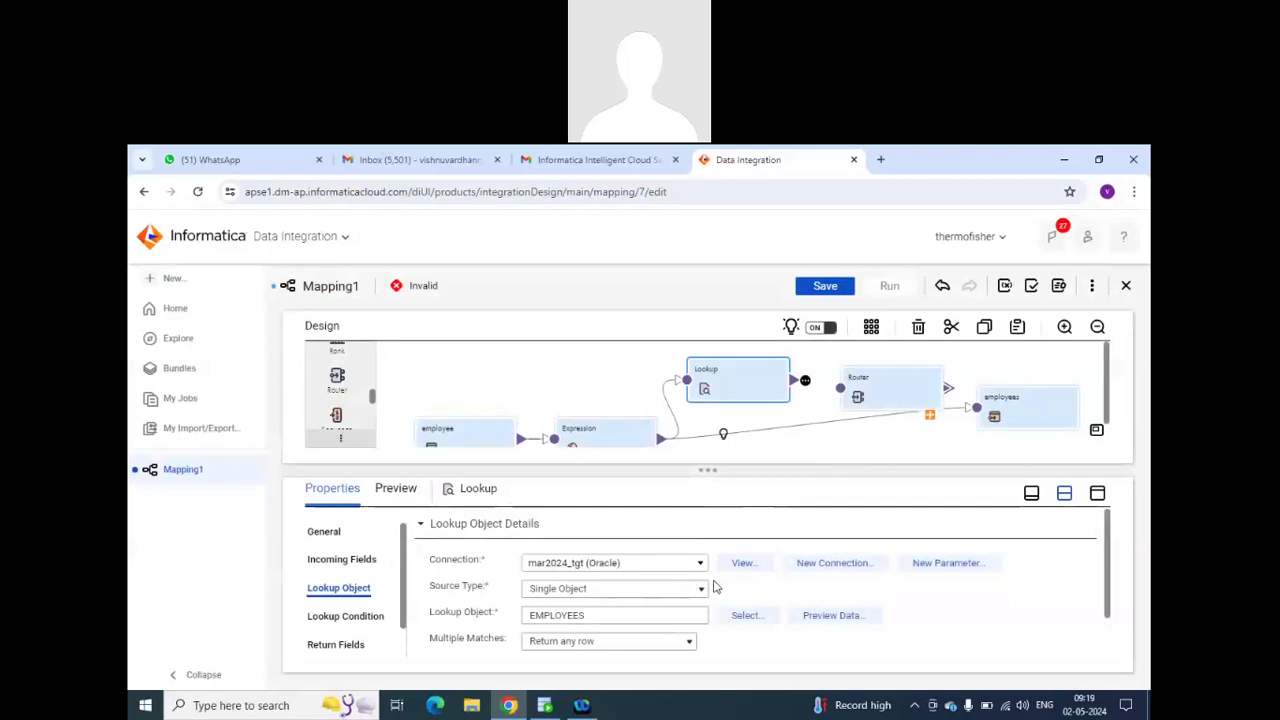
# Resolve the Lookup's field name conflicts by bulk renaming the Expression fields with the prefix exp_.
pyautogui.click(345, 616)
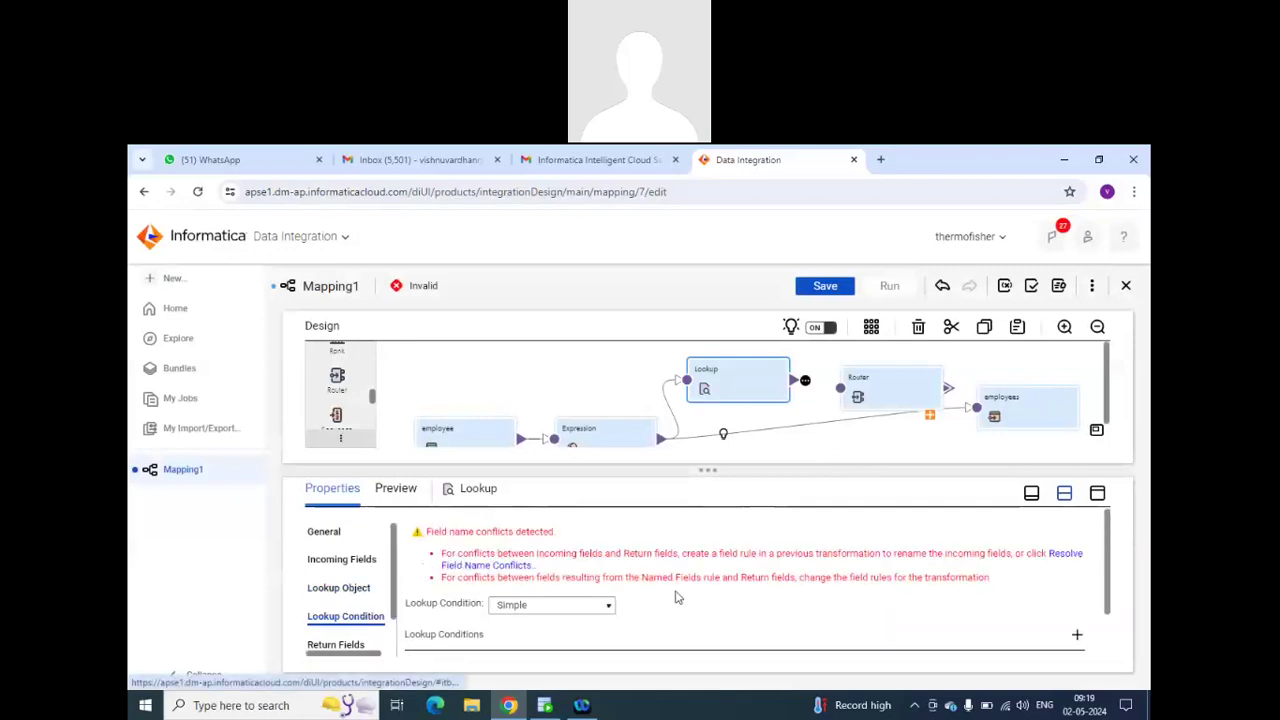
pyautogui.click(528, 566)
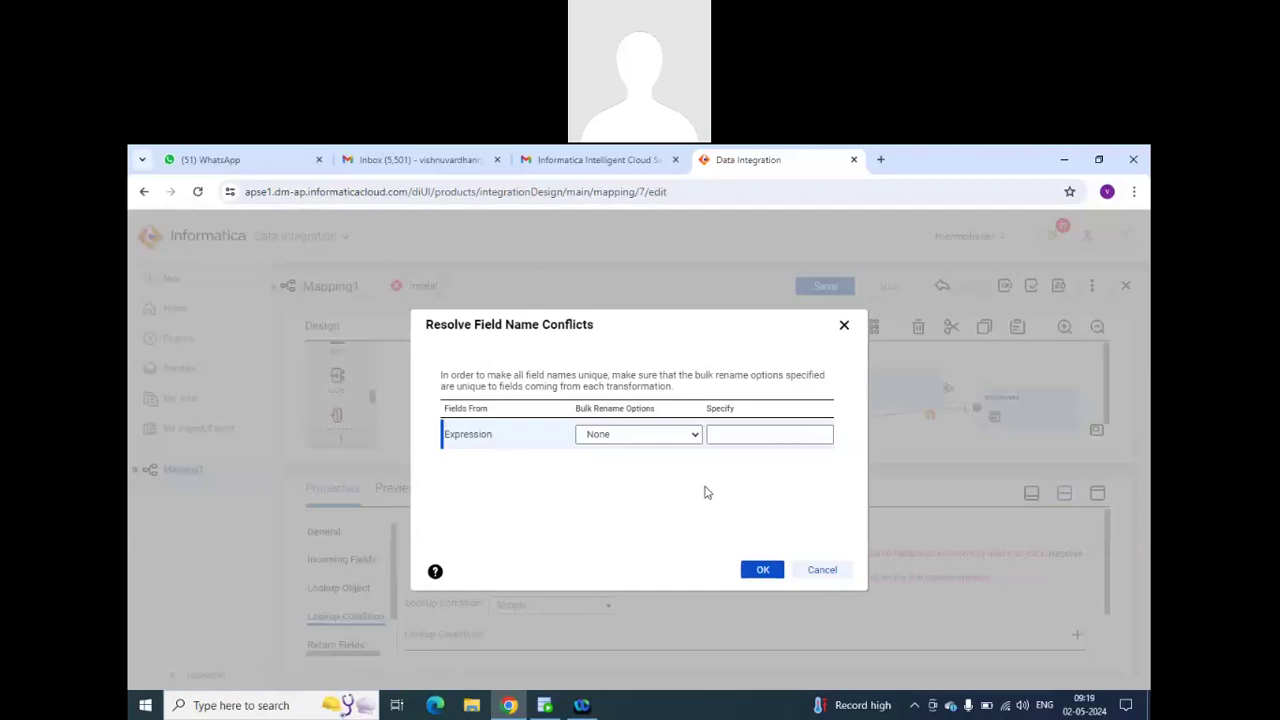
pyautogui.click(694, 434)
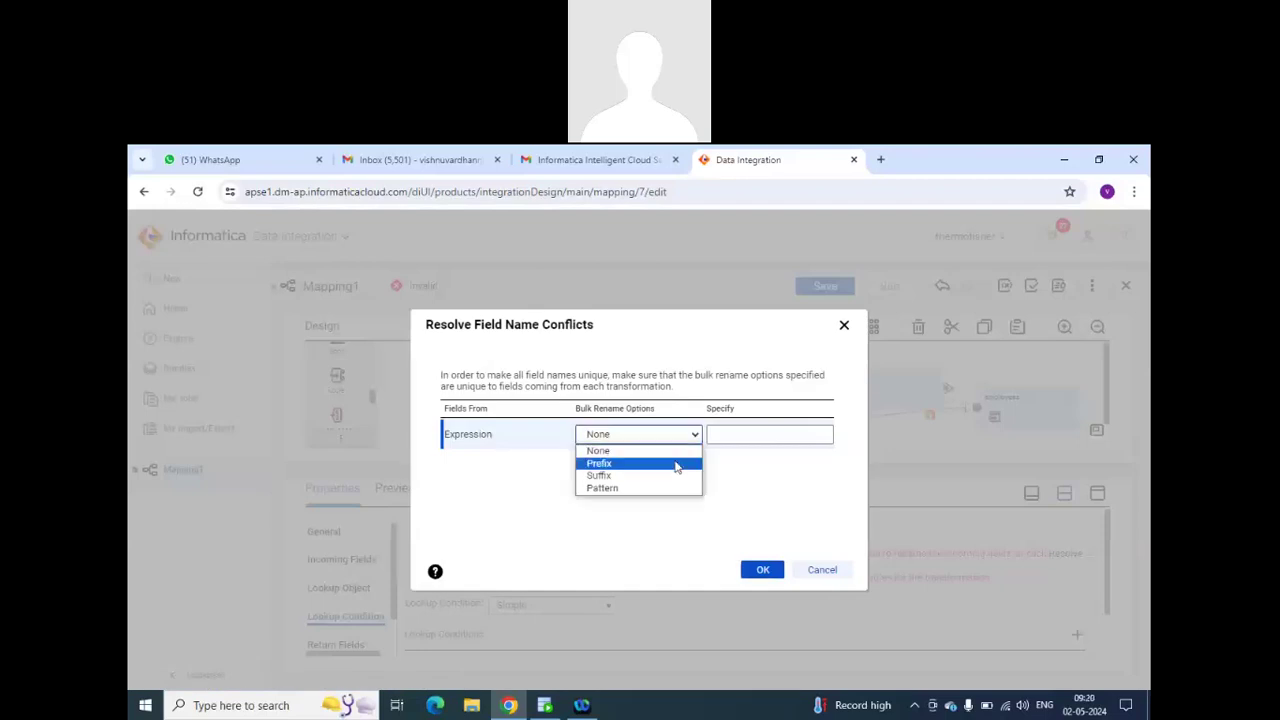
pyautogui.click(676, 465)
pyautogui.click(730, 435)
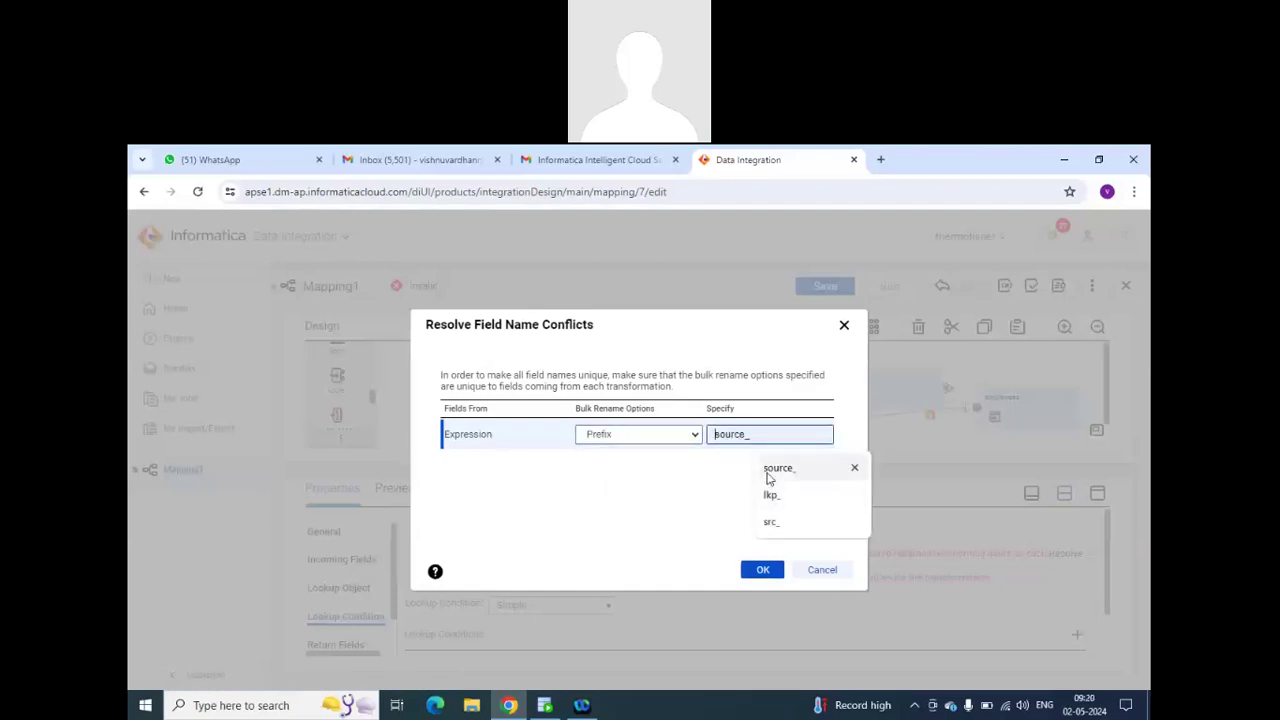
pyautogui.write('exp_')
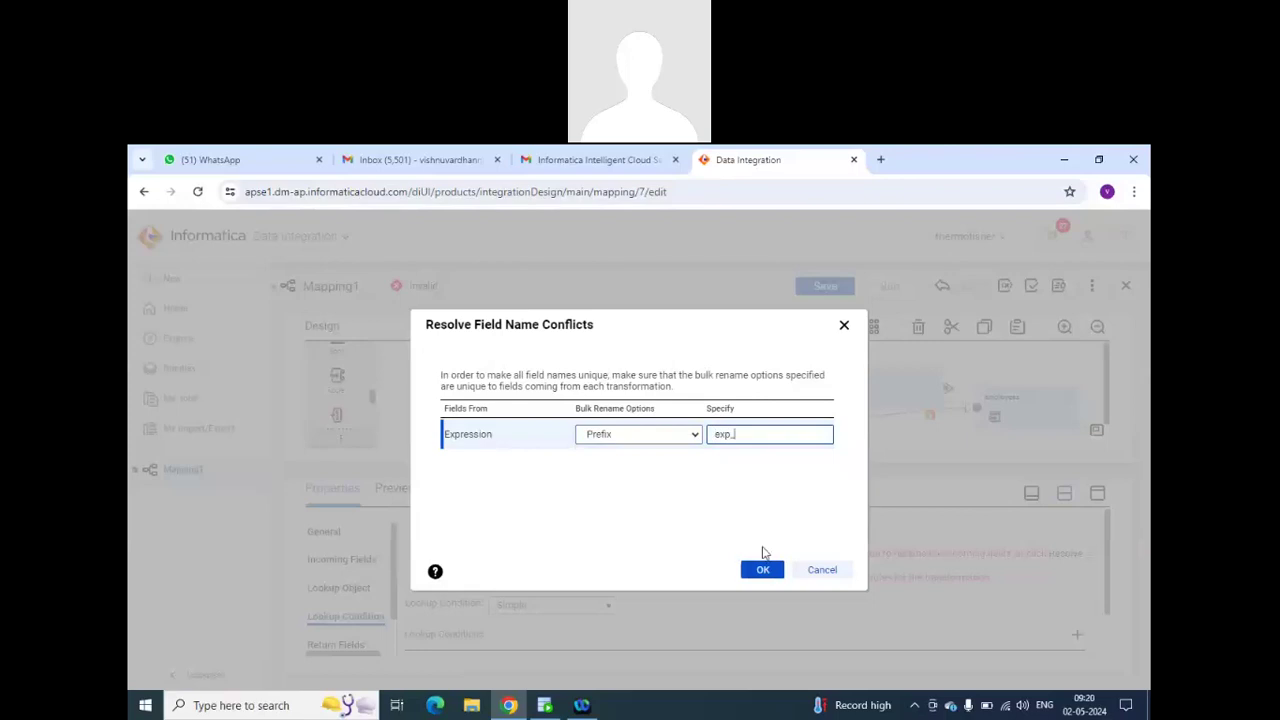
pyautogui.click(763, 569)
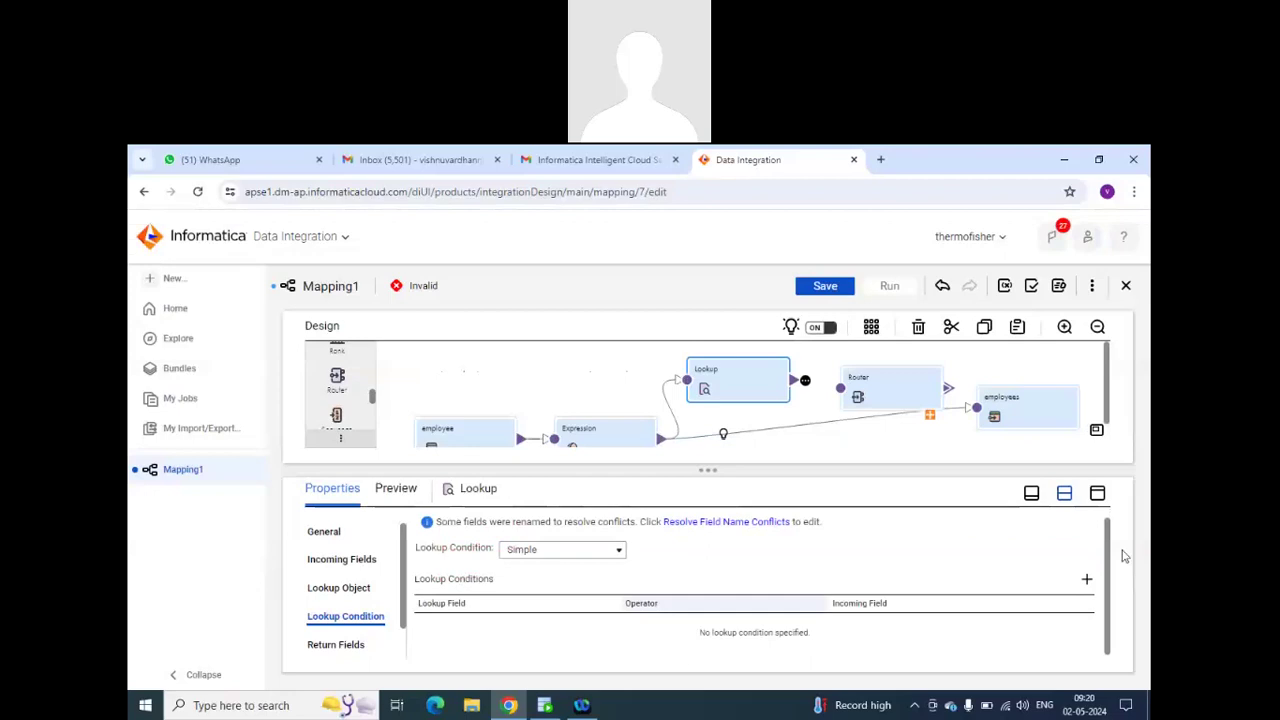
# Add a lookup condition to the Lookup matching EMPLOYEE_ID = exp_EMPLOYEE_ID.
pyautogui.click(1087, 581)
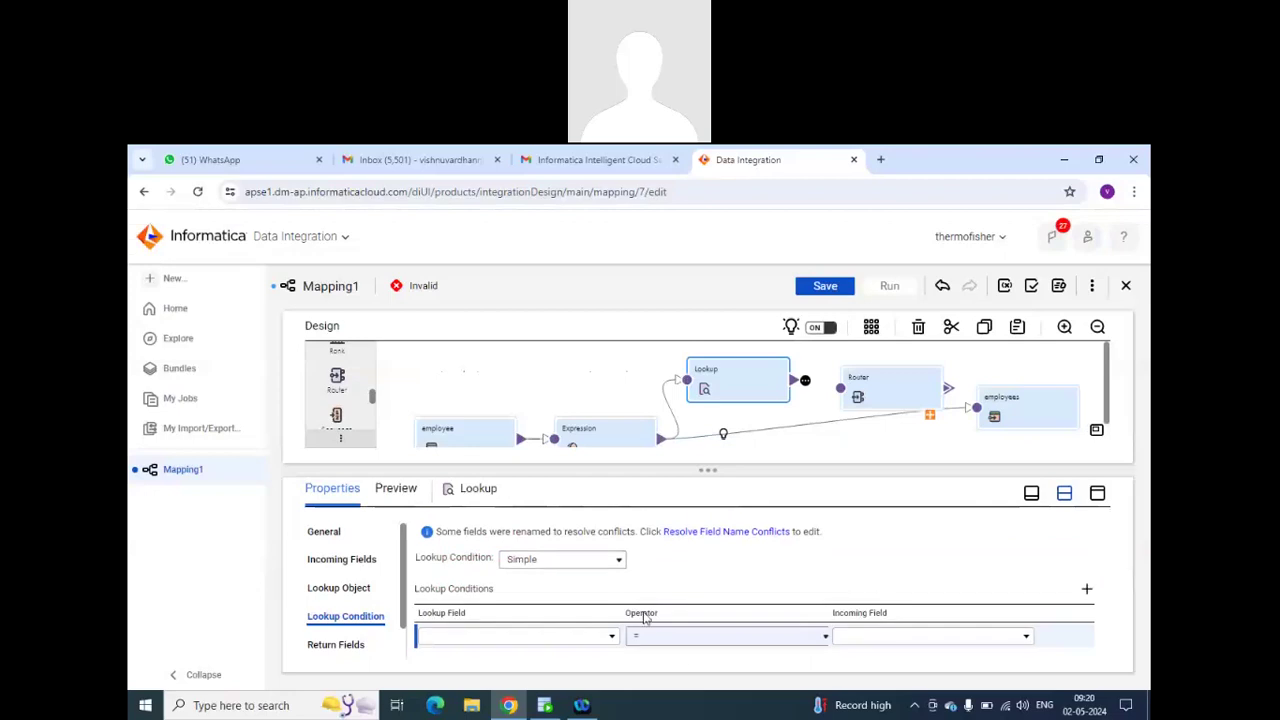
pyautogui.click(606, 638)
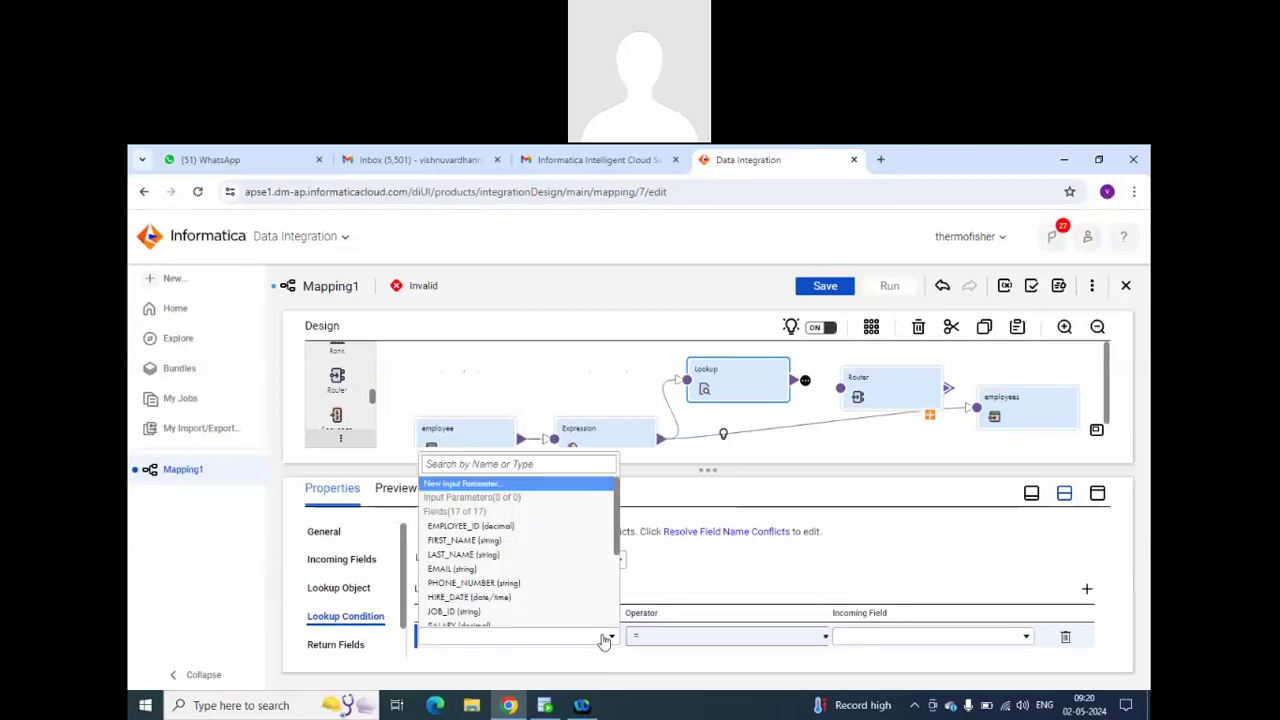
pyautogui.click(530, 527)
pyautogui.click(877, 635)
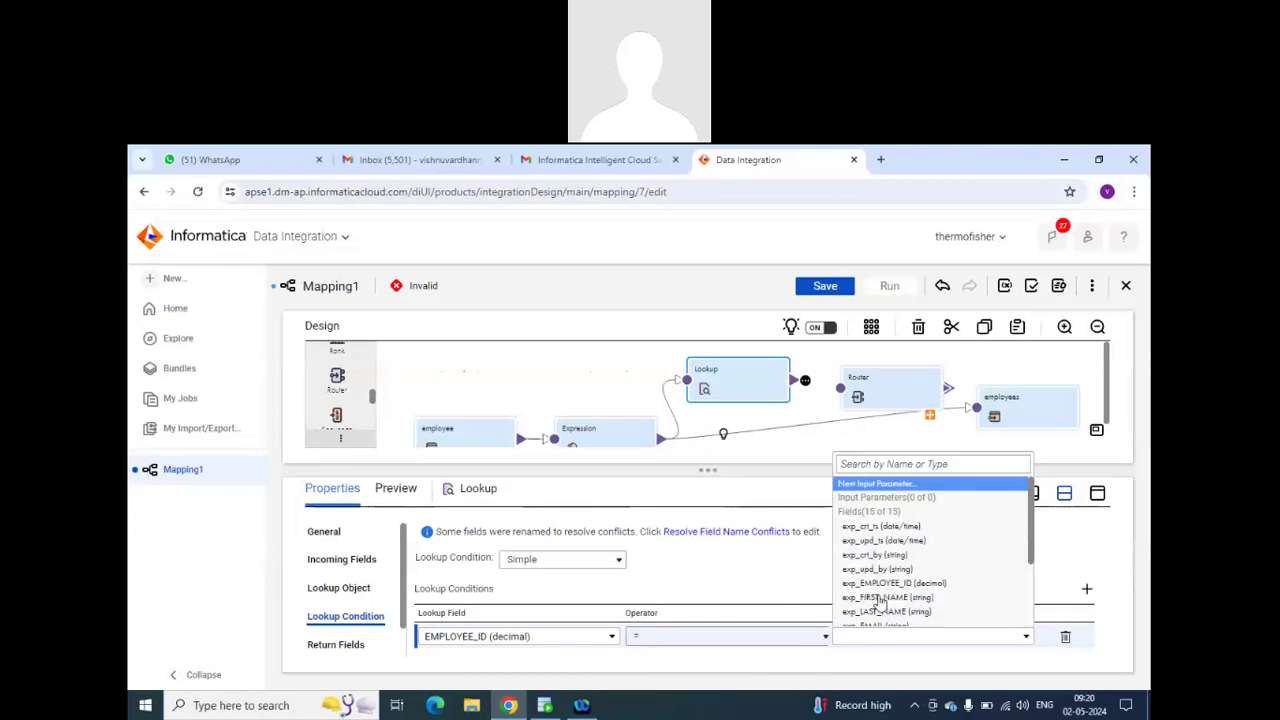
pyautogui.scroll(-3, 890, 545)
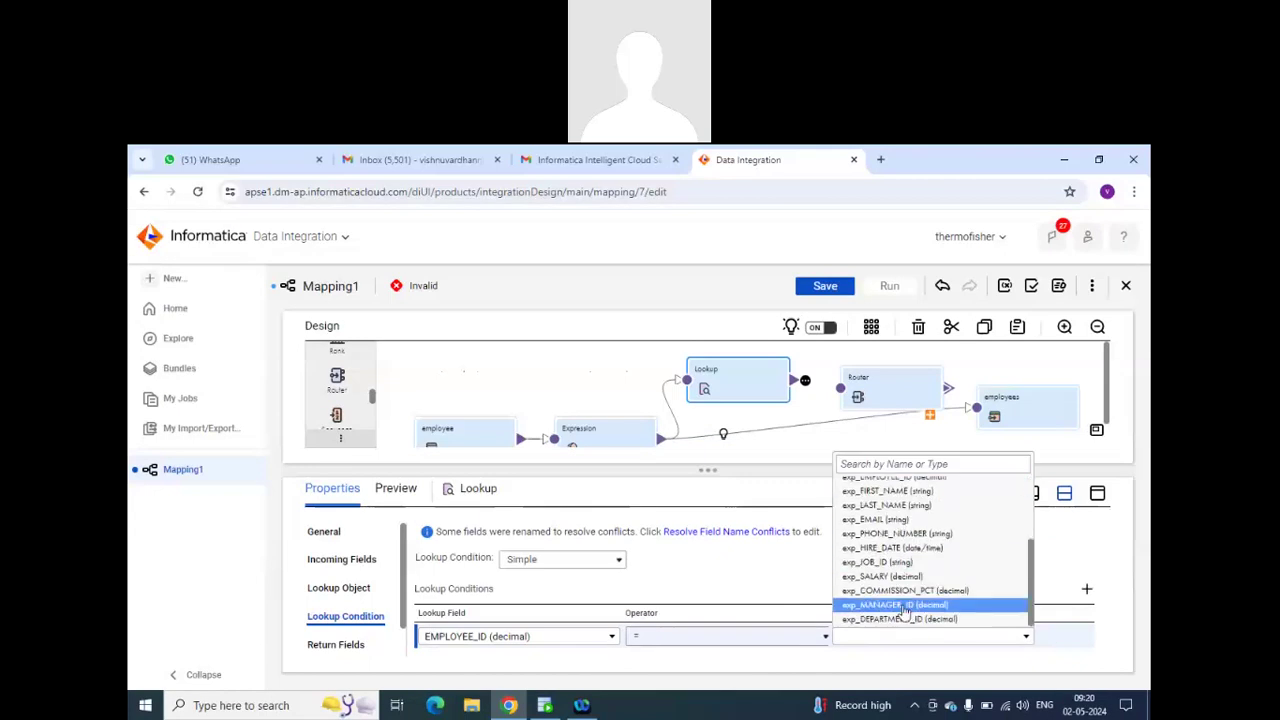
pyautogui.scroll(3, 903, 562)
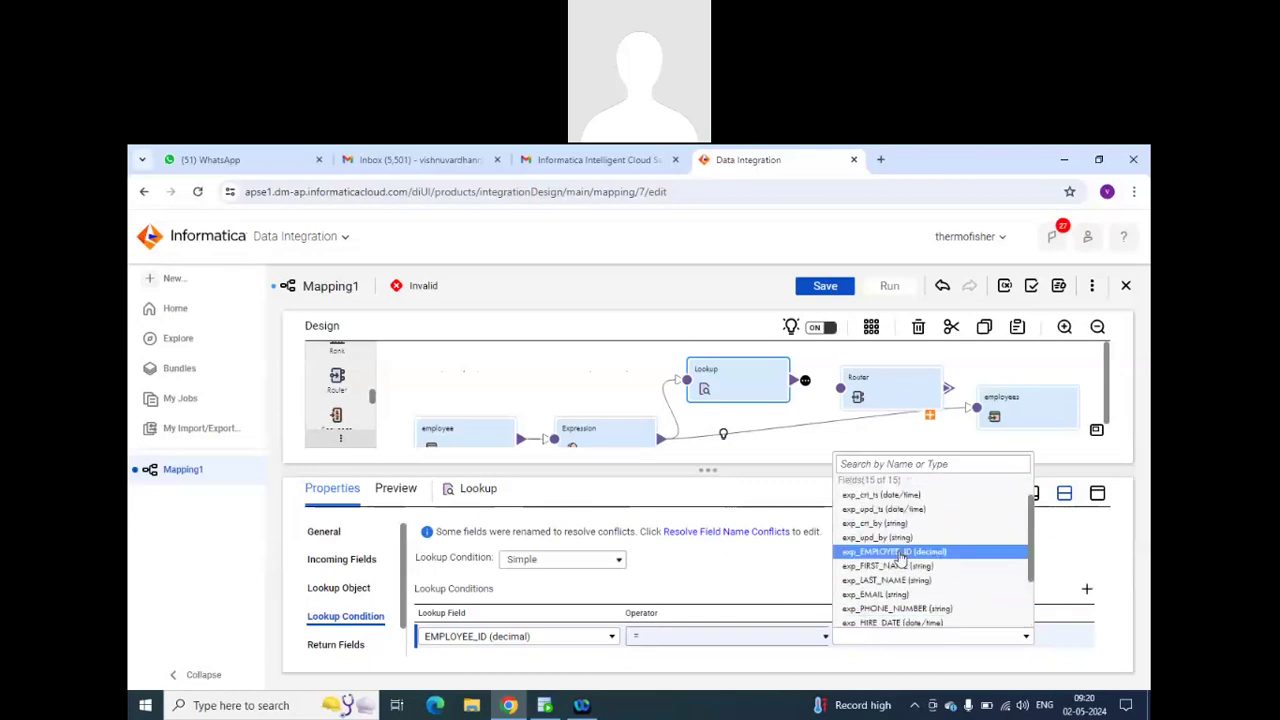
pyautogui.click(900, 552)
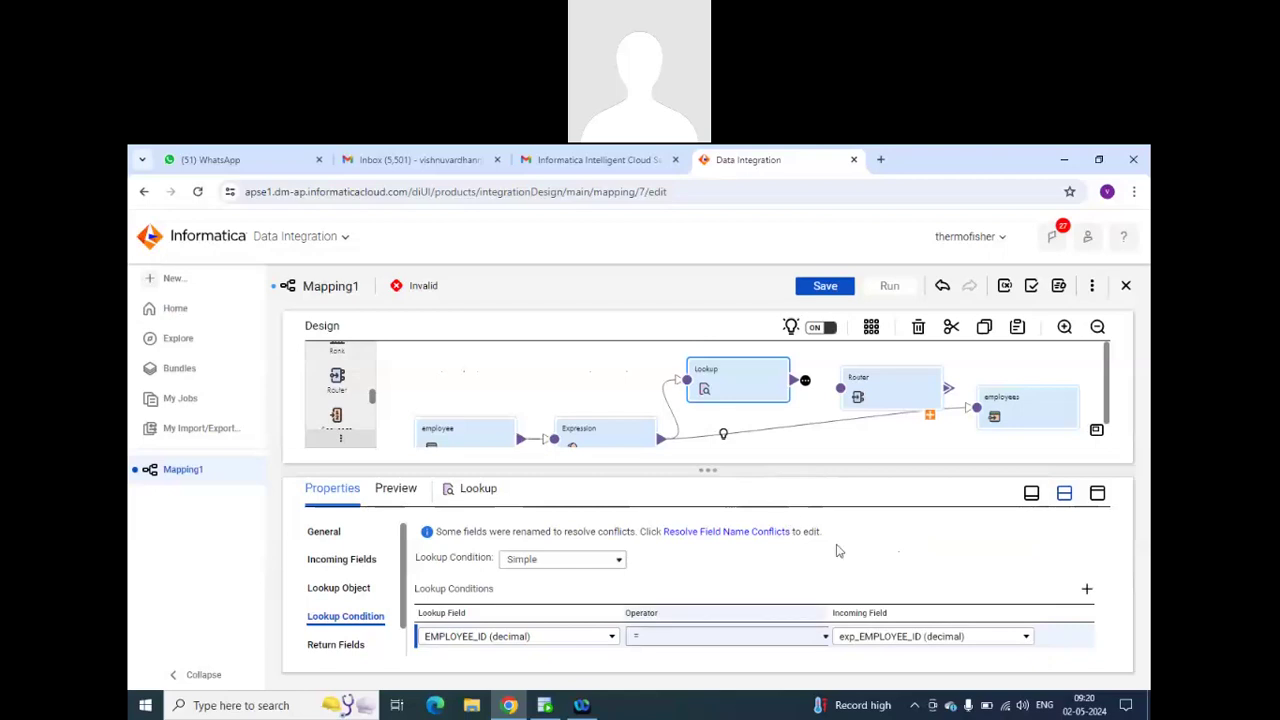
pyautogui.click(826, 638)
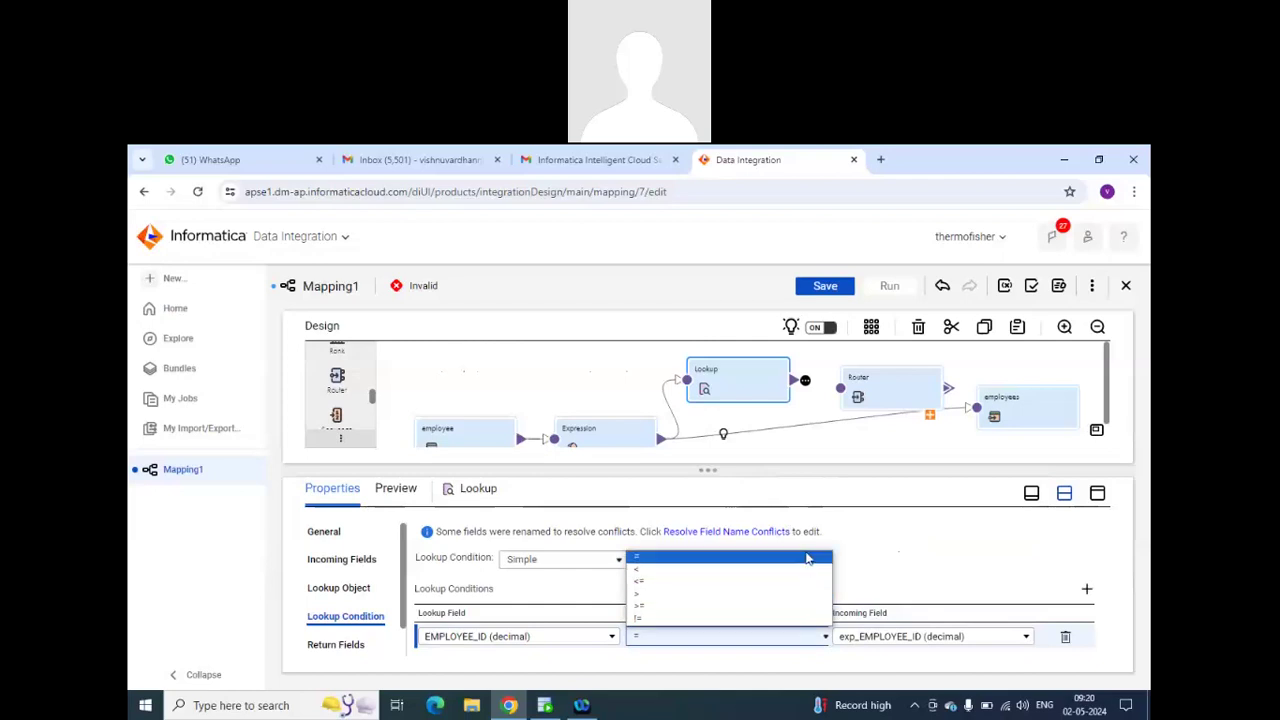
pyautogui.click(896, 549)
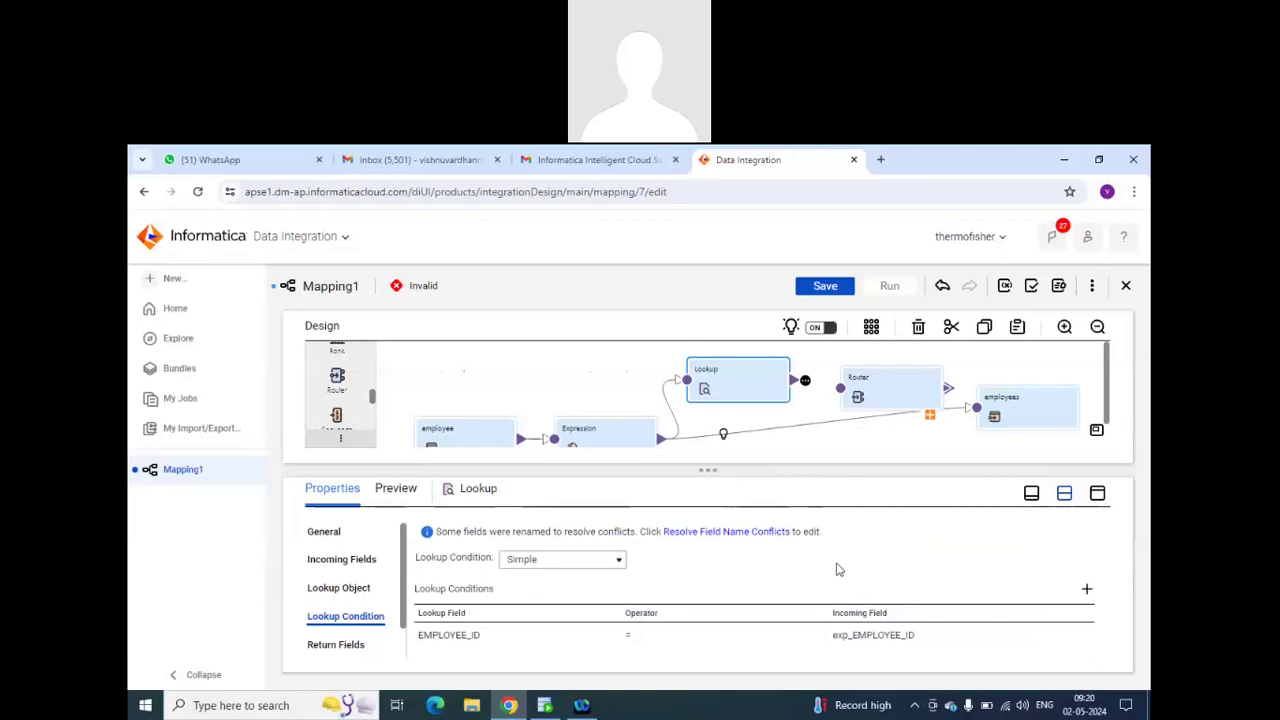
# Select FIRST_NAME through SALARY in the Lookup's list of return fields.
pyautogui.click(325, 645)
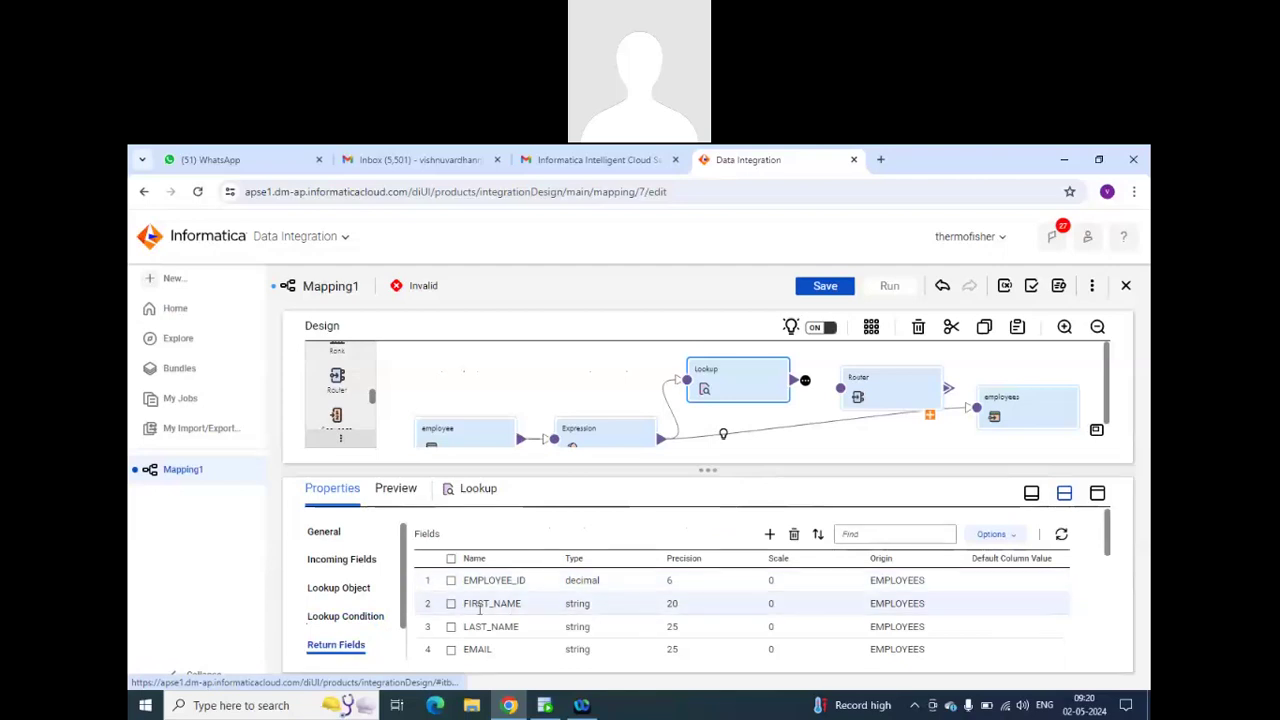
pyautogui.click(451, 604)
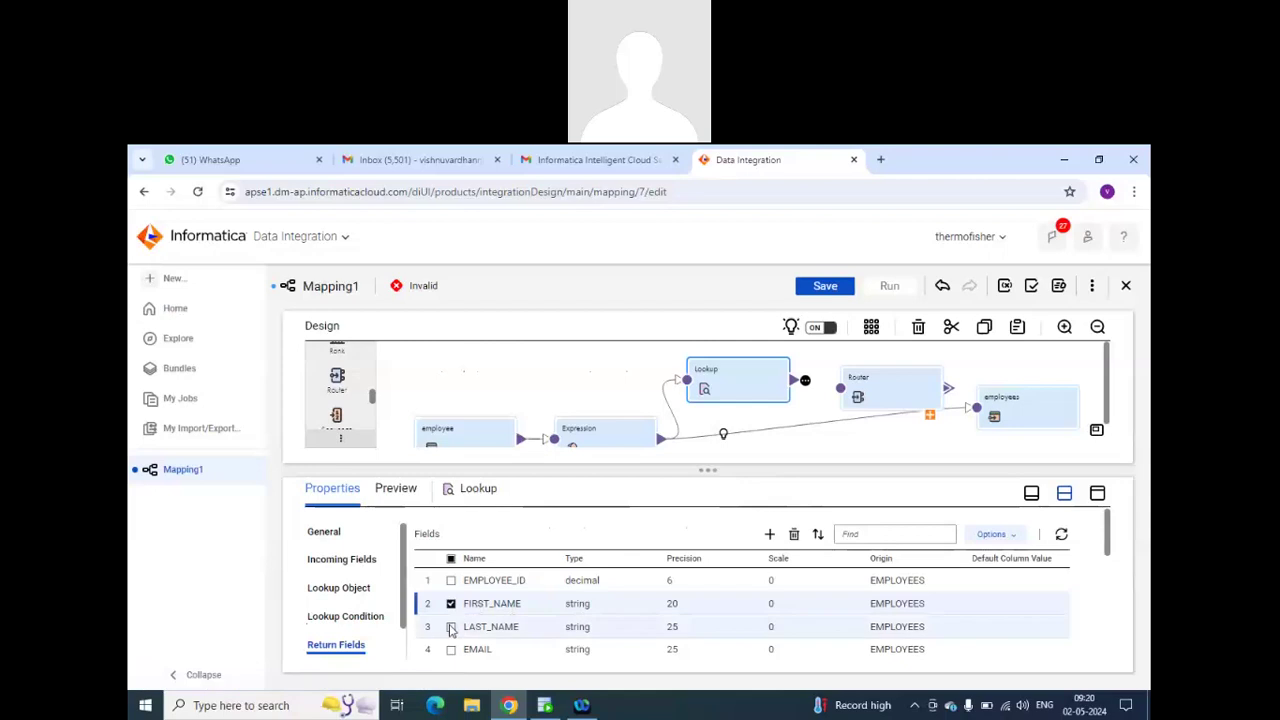
pyautogui.click(451, 627)
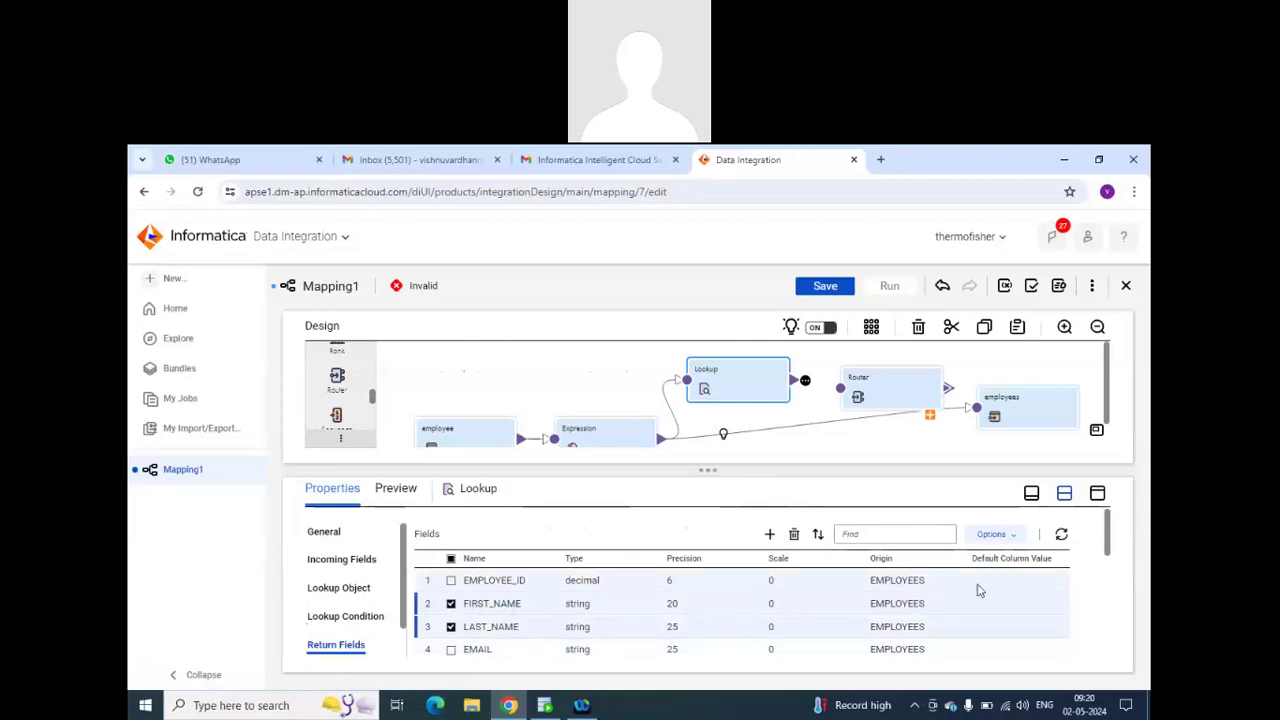
pyautogui.scroll(-5, 979, 590)
pyautogui.scroll(2, 979, 590)
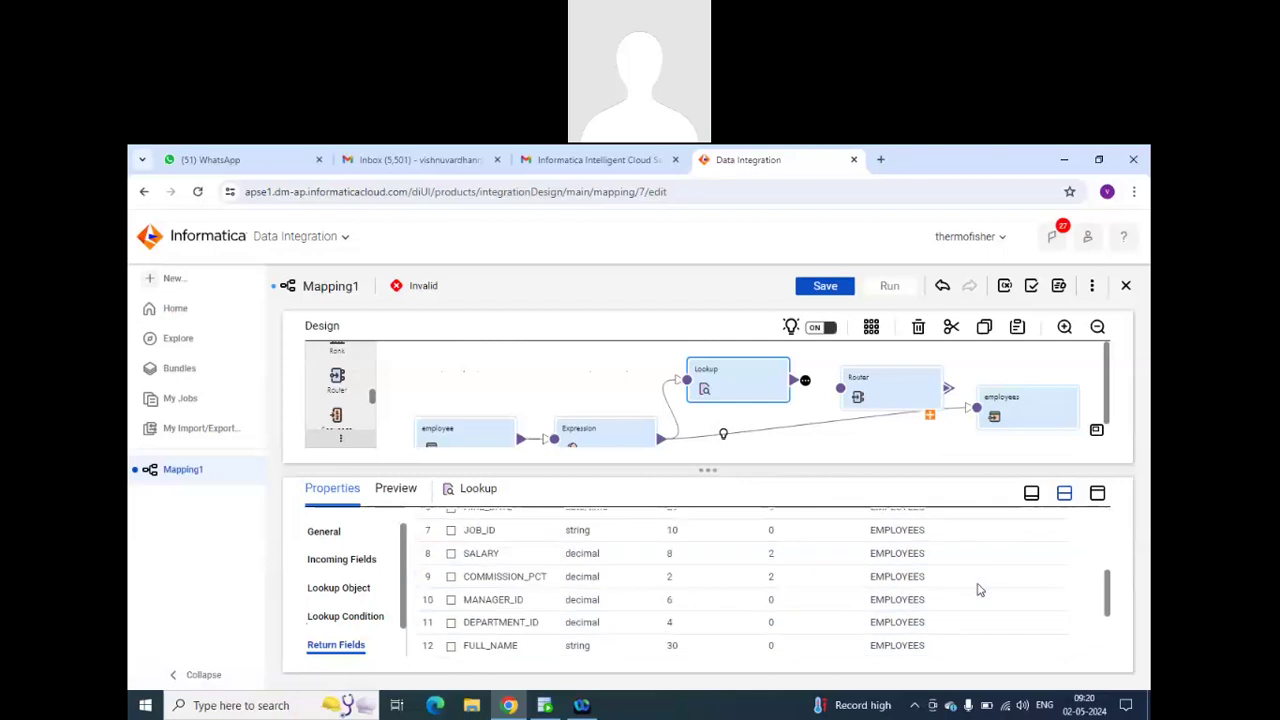
pyautogui.scroll(3, 979, 590)
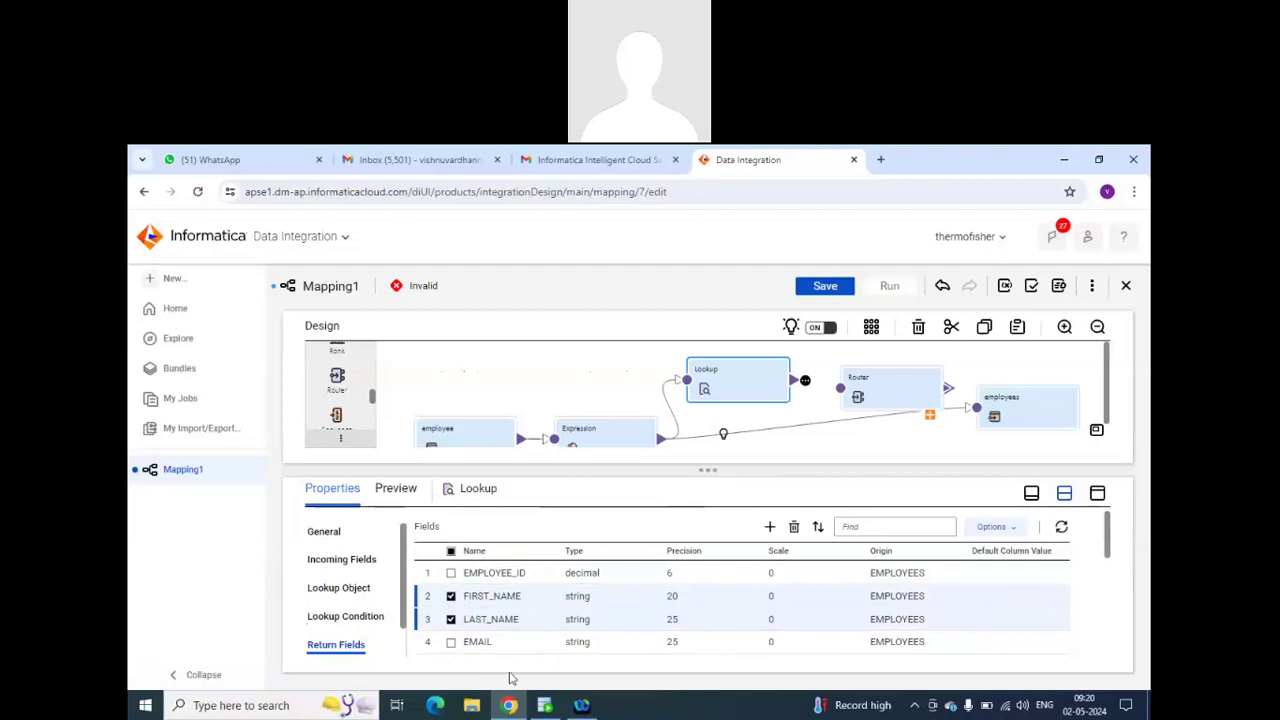
pyautogui.click(451, 642)
pyautogui.scroll(-3, 453, 620)
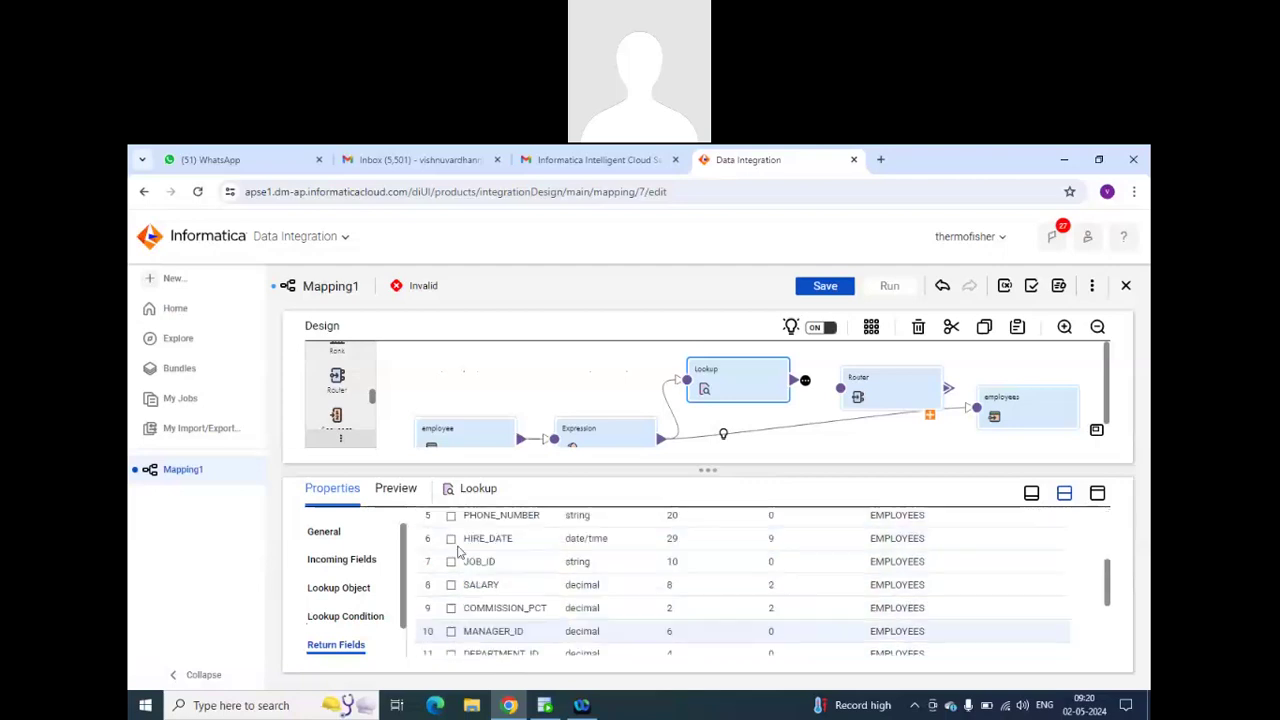
pyautogui.scroll(2, 453, 600)
pyautogui.click(451, 590)
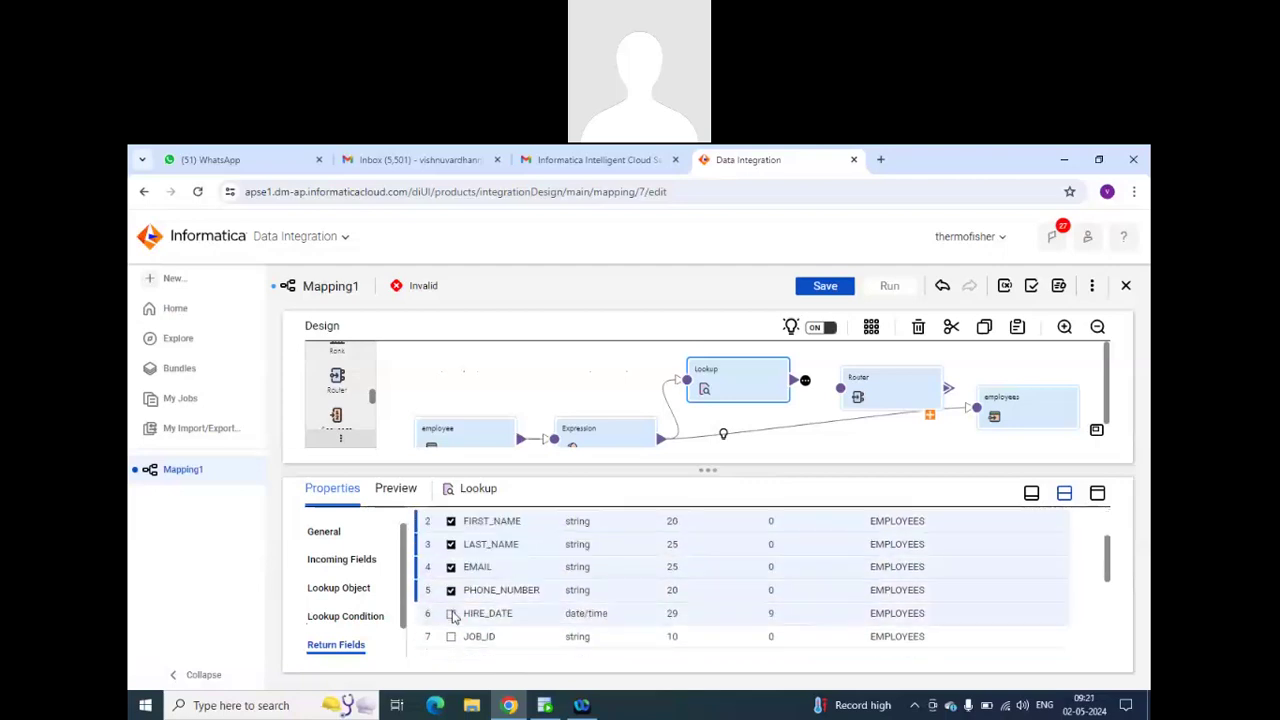
pyautogui.click(451, 613)
pyautogui.click(451, 636)
pyautogui.scroll(-1, 457, 607)
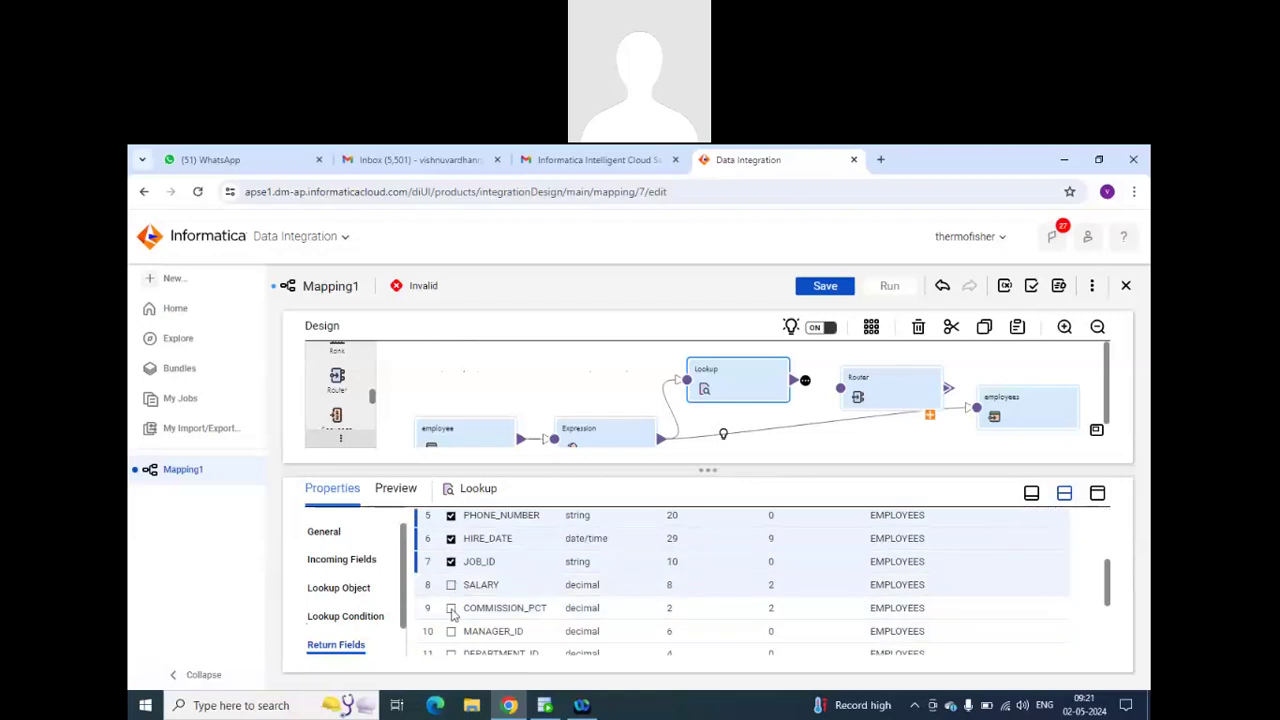
pyautogui.scroll(3, 517, 605)
pyautogui.scroll(-1, 517, 600)
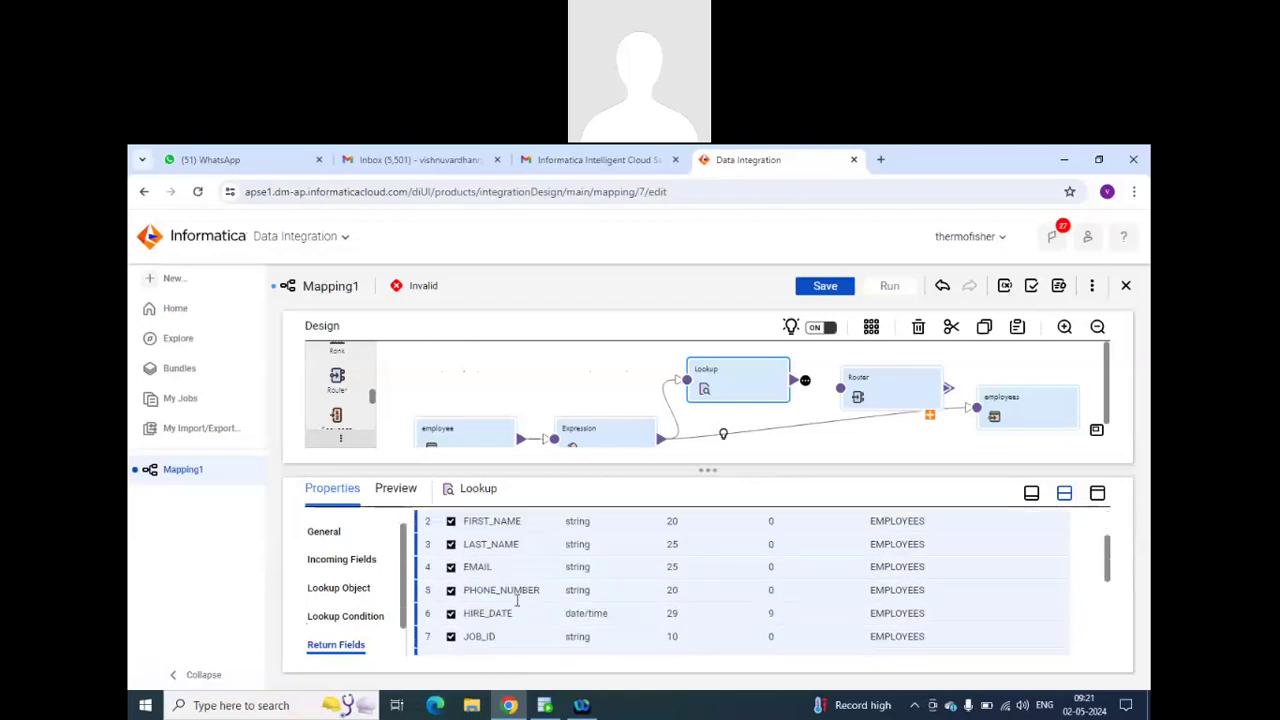
# Deselect FIRST_NAME, LAST_NAME and EMAIL in the Lookup's return fields.
pyautogui.scroll(1, 517, 600)
pyautogui.click(451, 596)
pyautogui.click(451, 620)
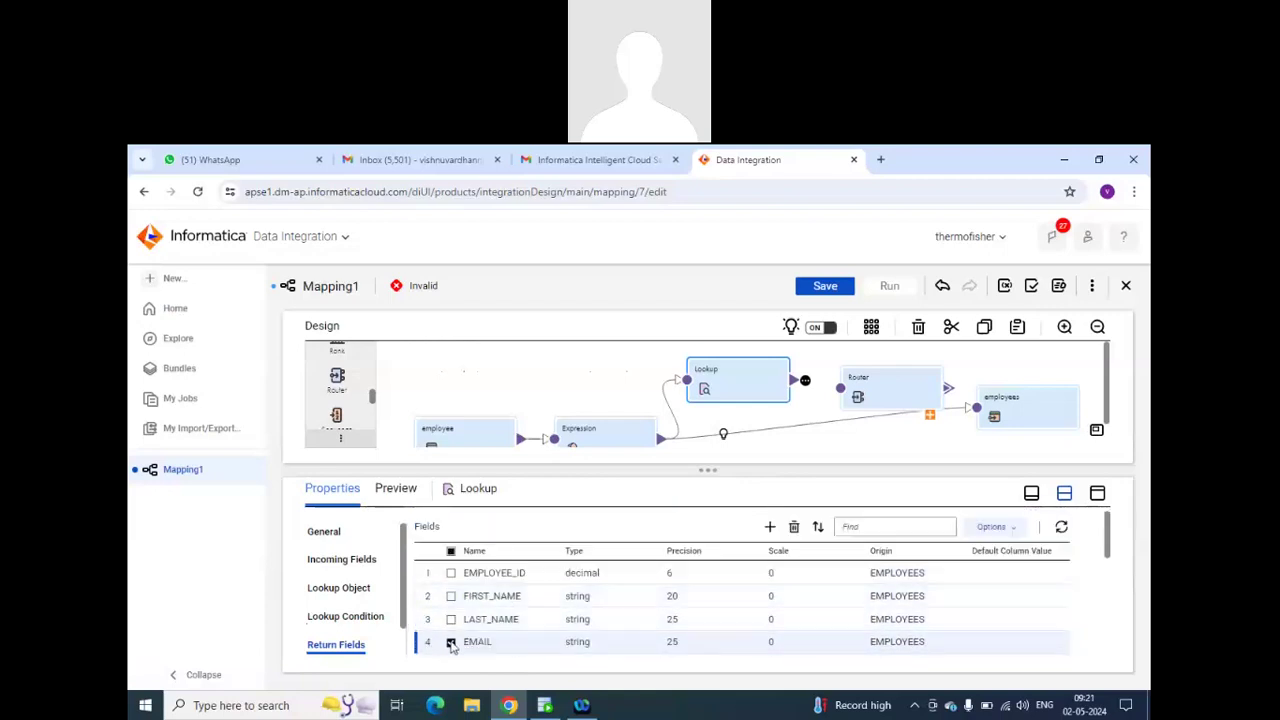
pyautogui.scroll(-2, 465, 636)
pyautogui.scroll(1, 455, 612)
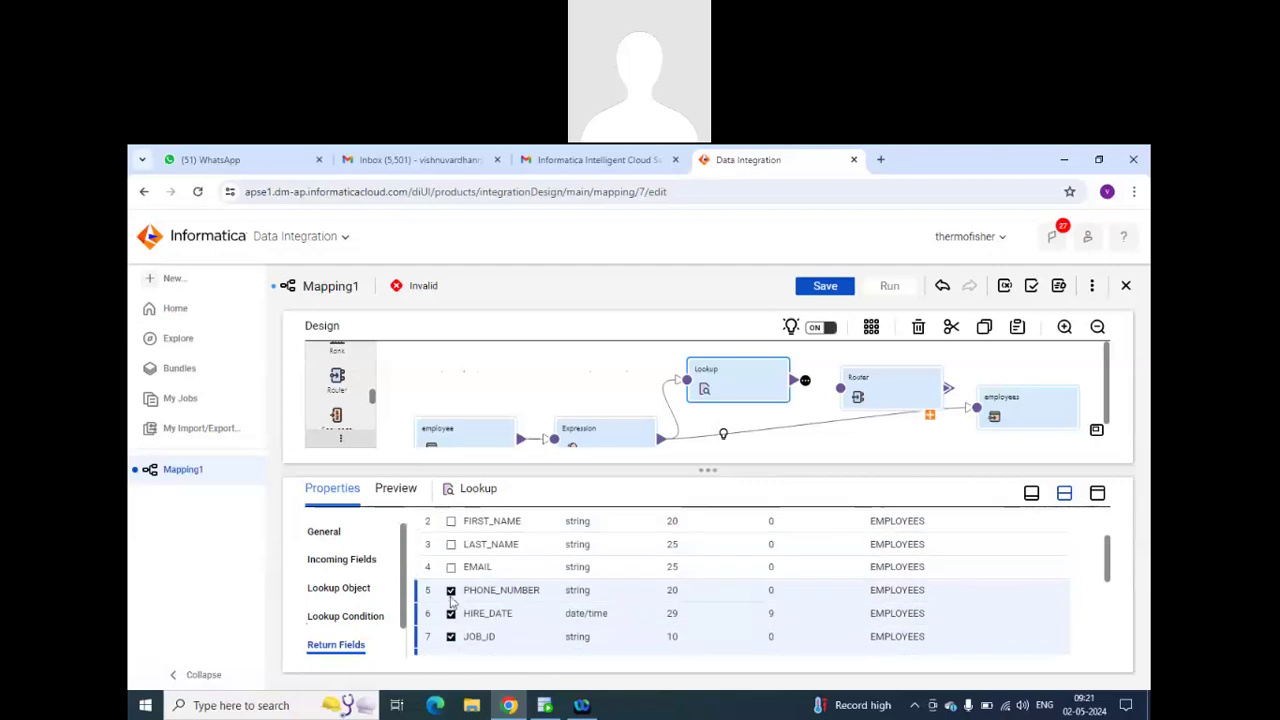
pyautogui.click(451, 591)
# Extend the return field selection with all fields from COMMISSION_PCT through UPD_BY.
pyautogui.scroll(-3, 452, 595)
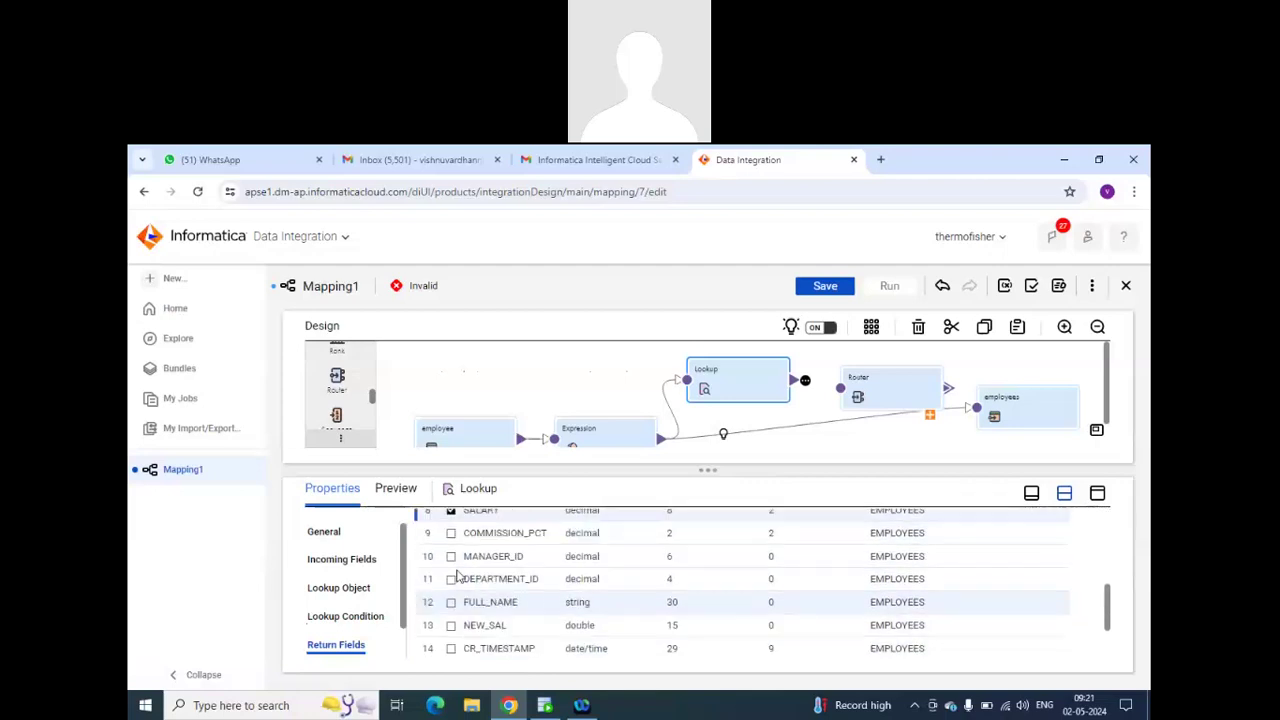
pyautogui.click(451, 533)
pyautogui.click(451, 556)
pyautogui.click(451, 579)
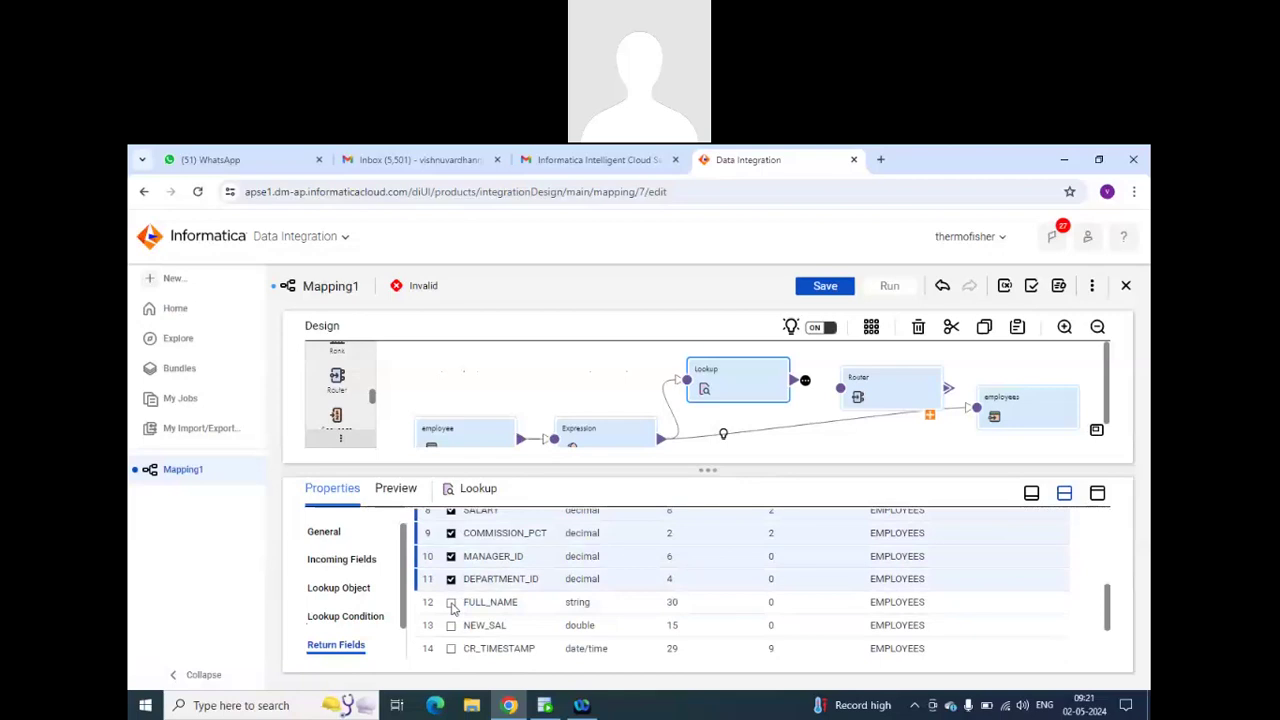
pyautogui.click(451, 602)
pyautogui.click(451, 625)
pyautogui.click(451, 648)
pyautogui.scroll(-2, 452, 640)
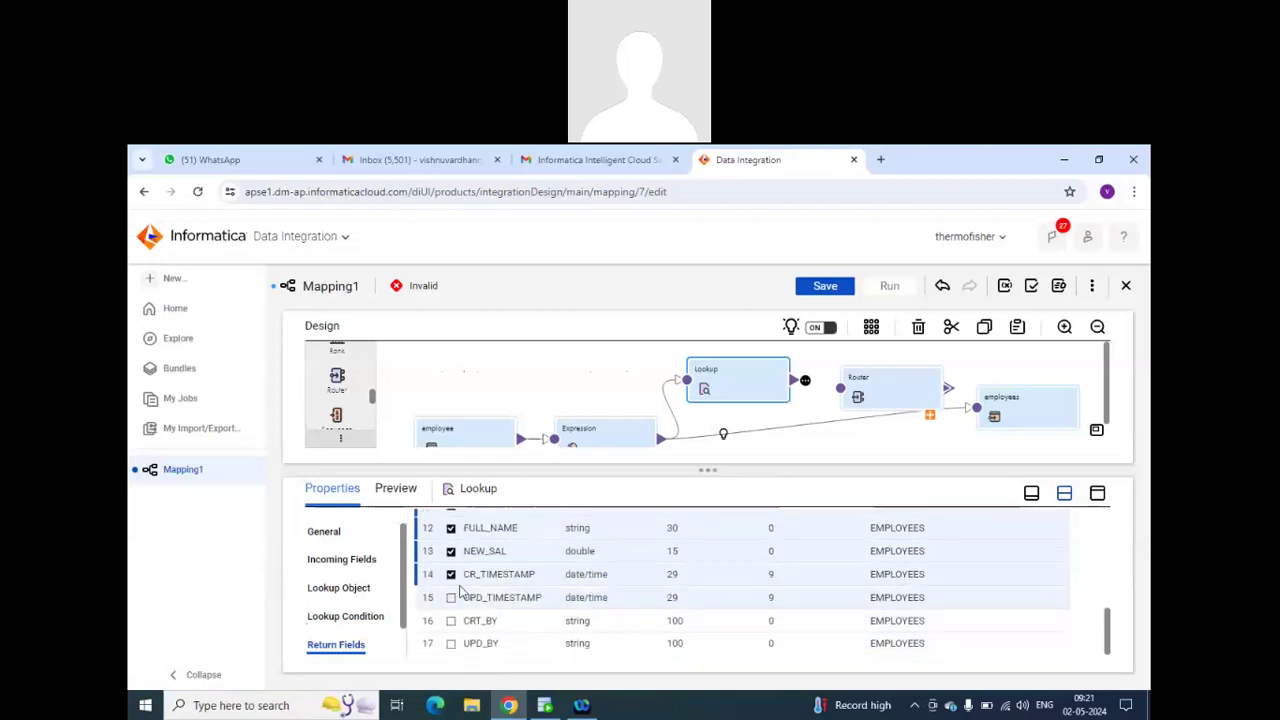
pyautogui.click(451, 620)
pyautogui.click(451, 643)
# Check the return field selection from PHONE_NUMBER through UPD_BY and delete those fields from the Lookup.
pyautogui.scroll(3, 485, 630)
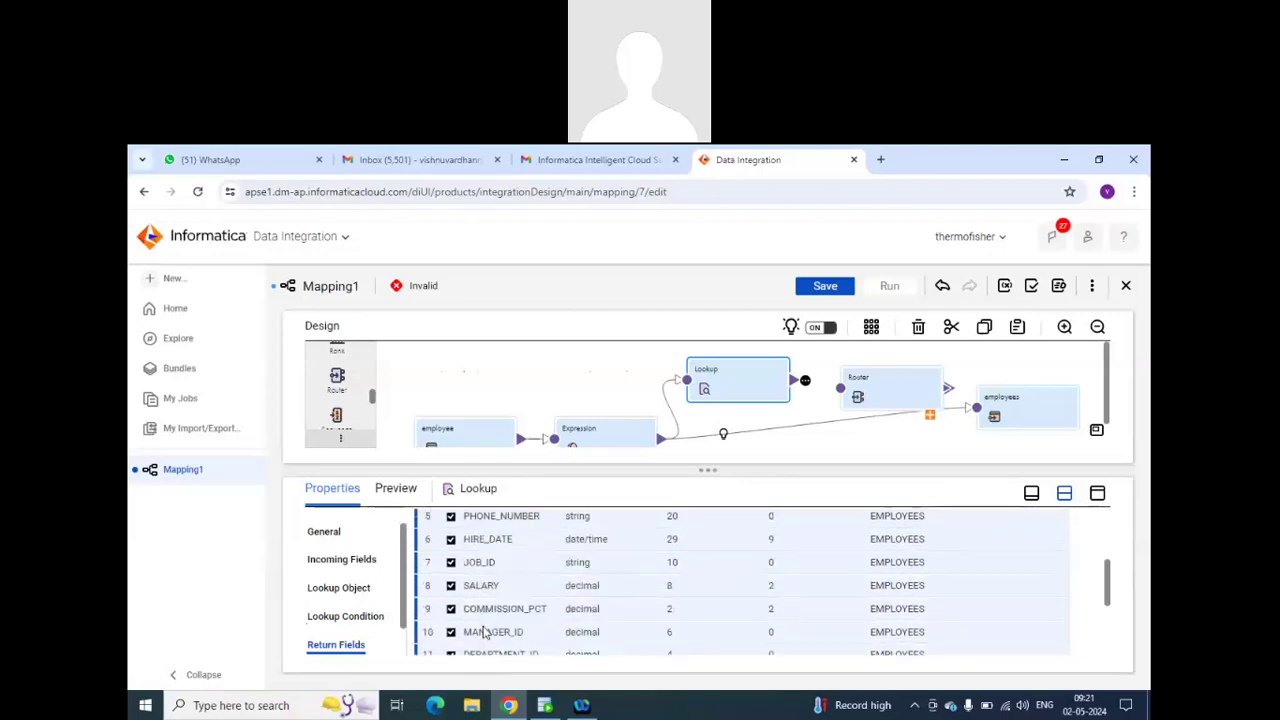
pyautogui.scroll(3, 483, 626)
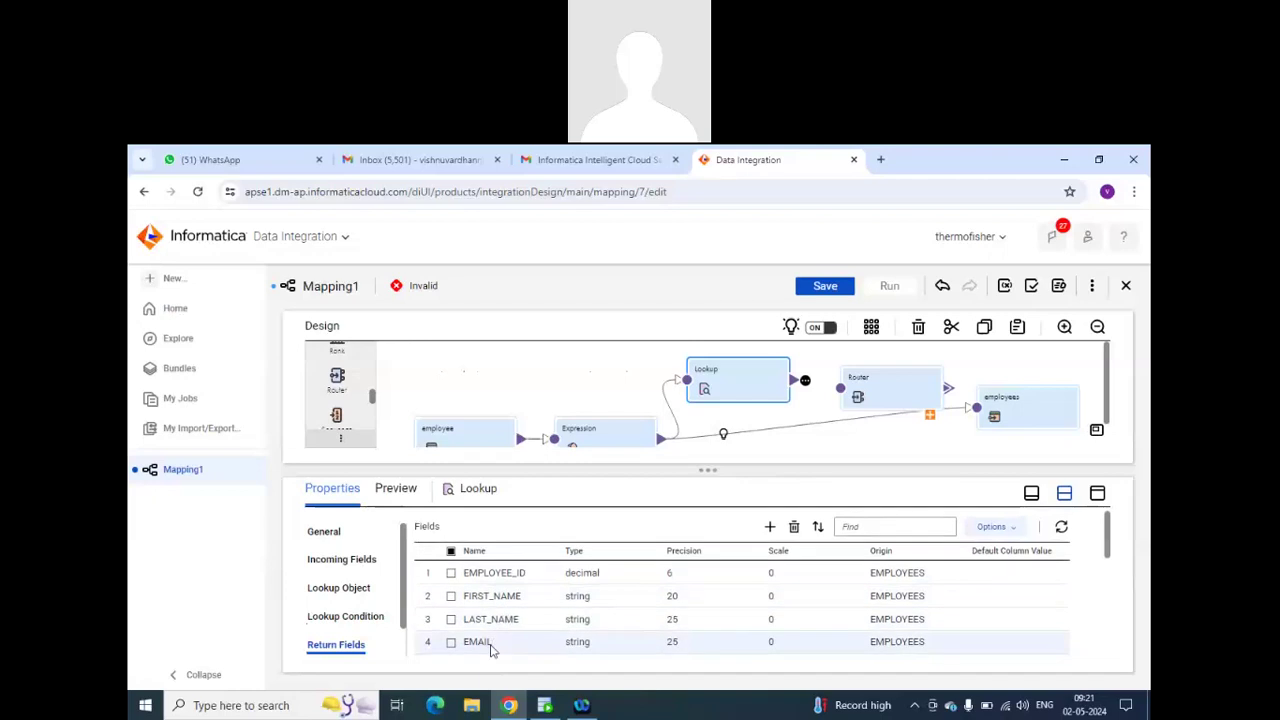
pyautogui.scroll(-1, 488, 645)
pyautogui.scroll(1, 860, 525)
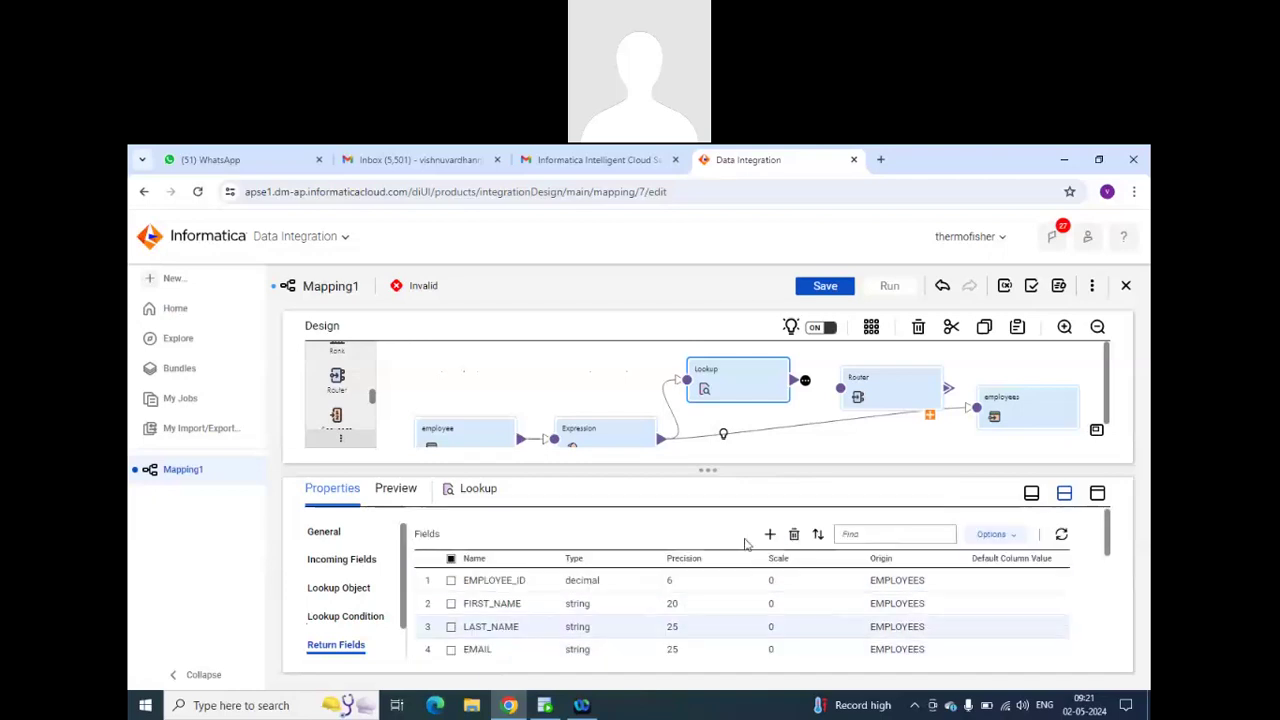
pyautogui.click(793, 535)
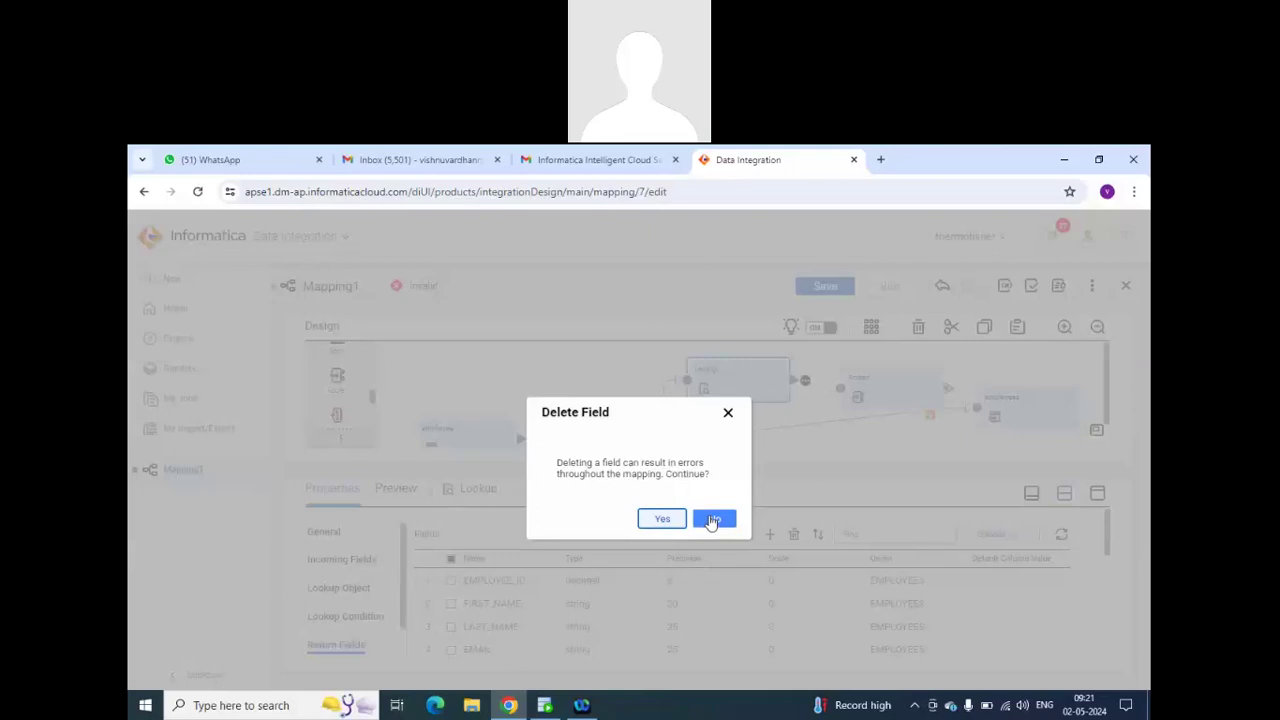
pyautogui.click(712, 520)
pyautogui.scroll(-3, 612, 606)
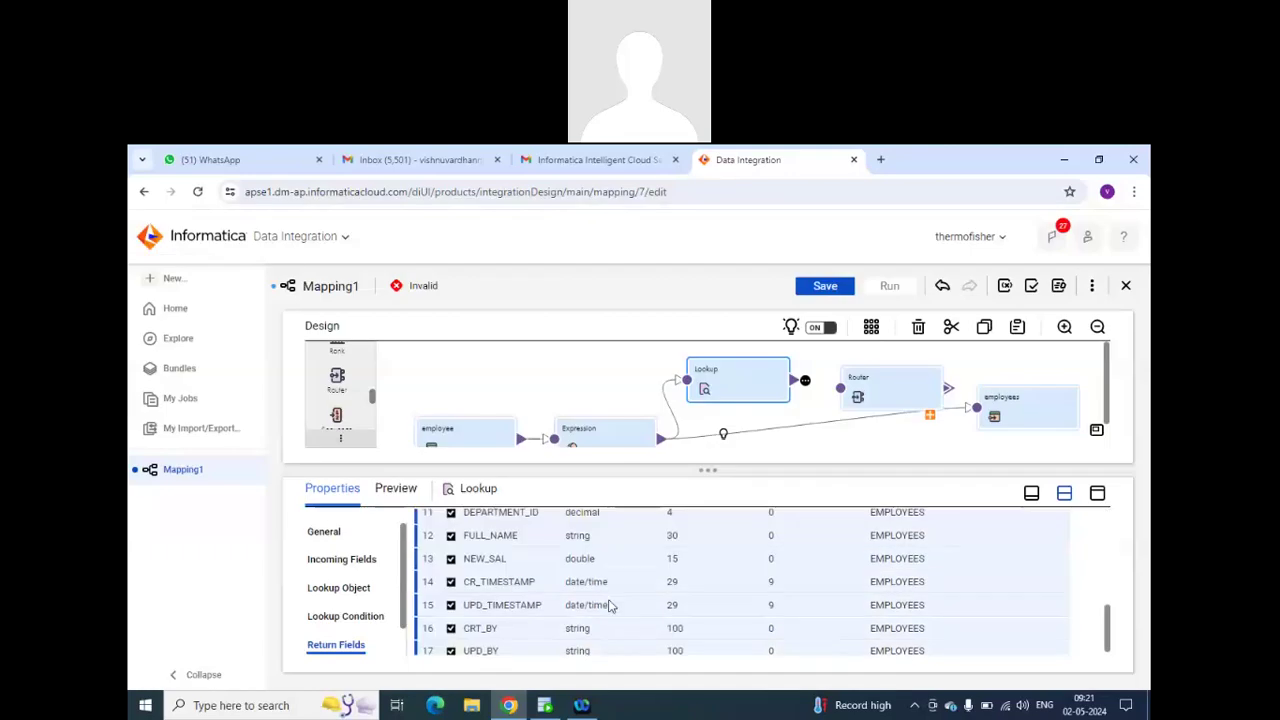
pyautogui.scroll(4, 612, 606)
pyautogui.click(794, 535)
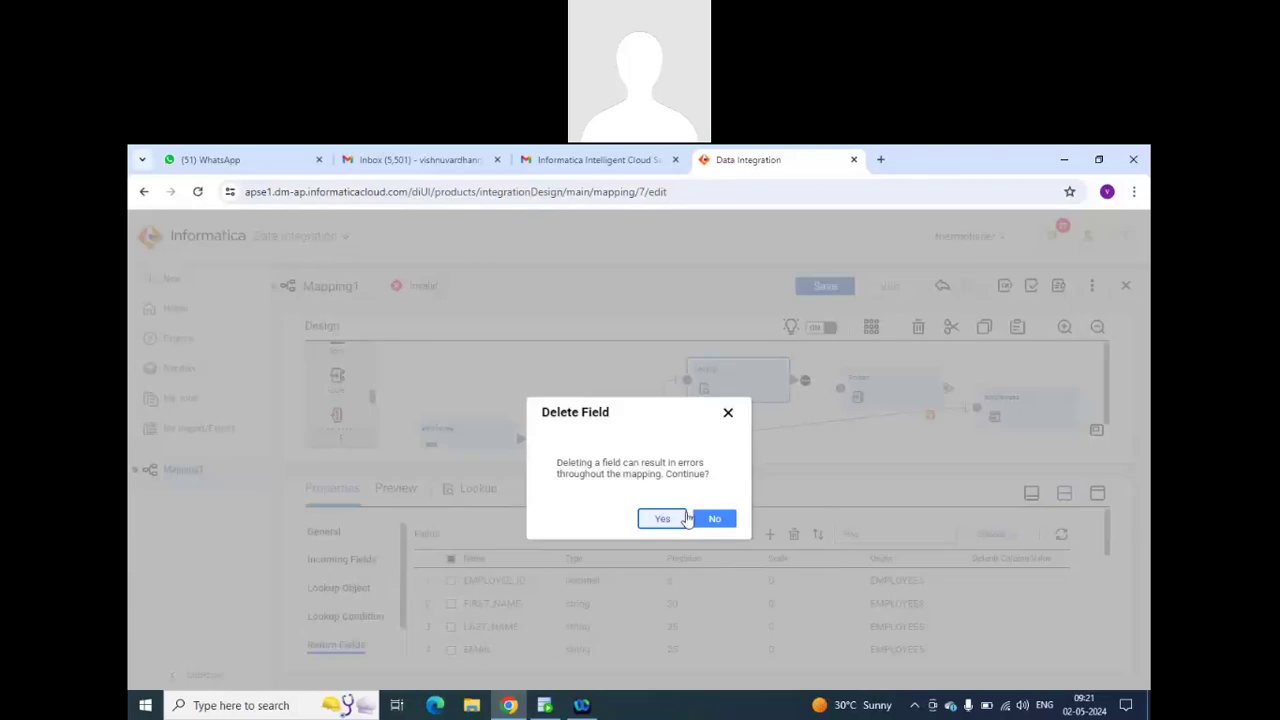
pyautogui.click(686, 518)
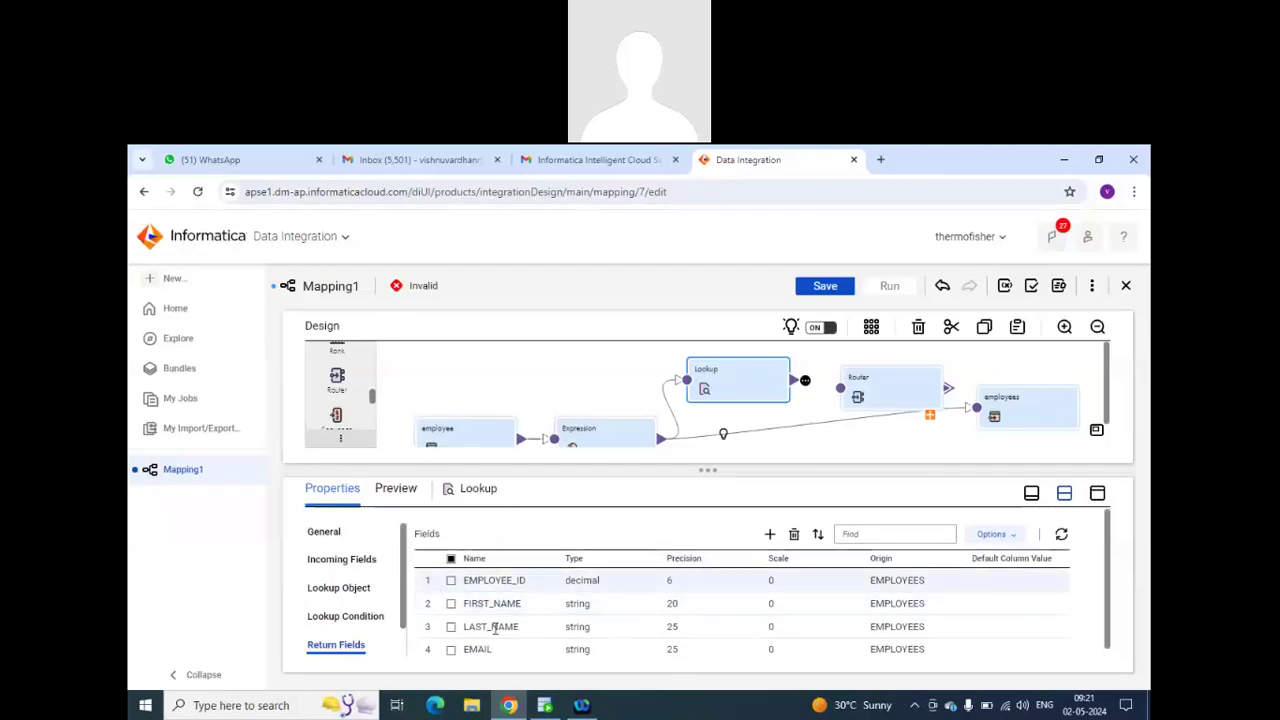
# Look over the Lookup's advanced settings, its included incoming fields and its field rules.
pyautogui.scroll(-1, 380, 595)
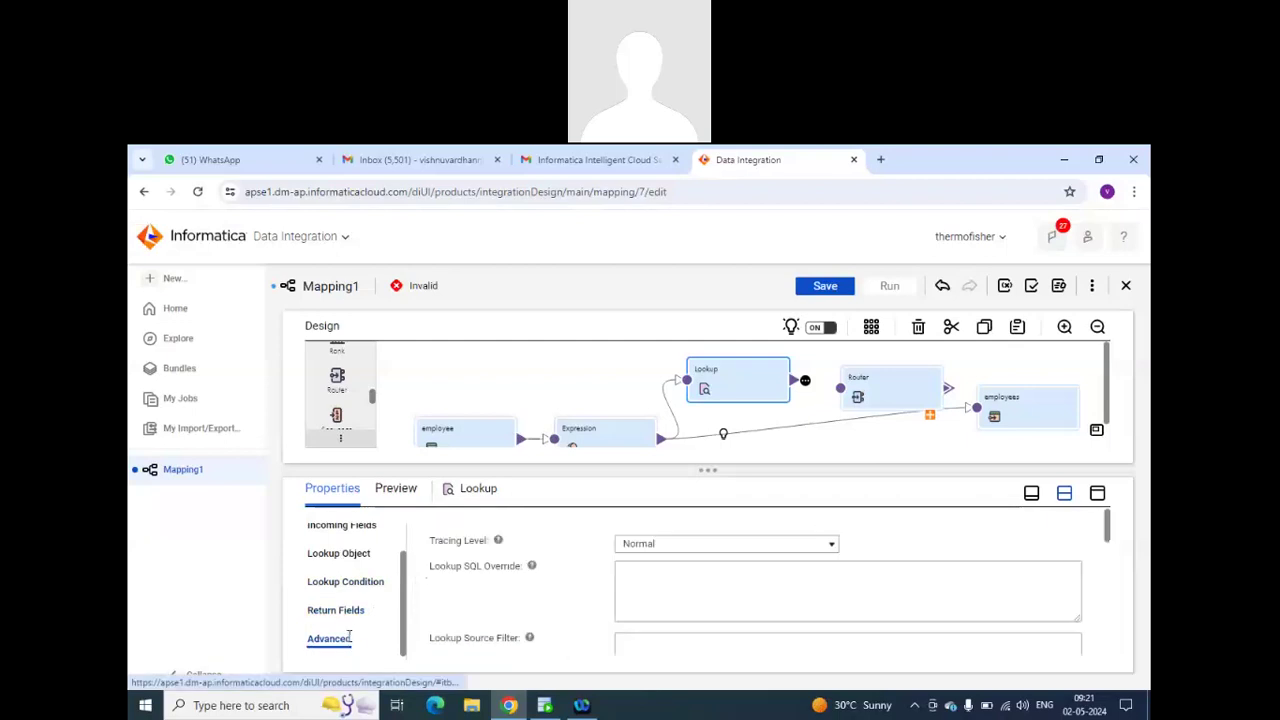
pyautogui.scroll(1, 354, 615)
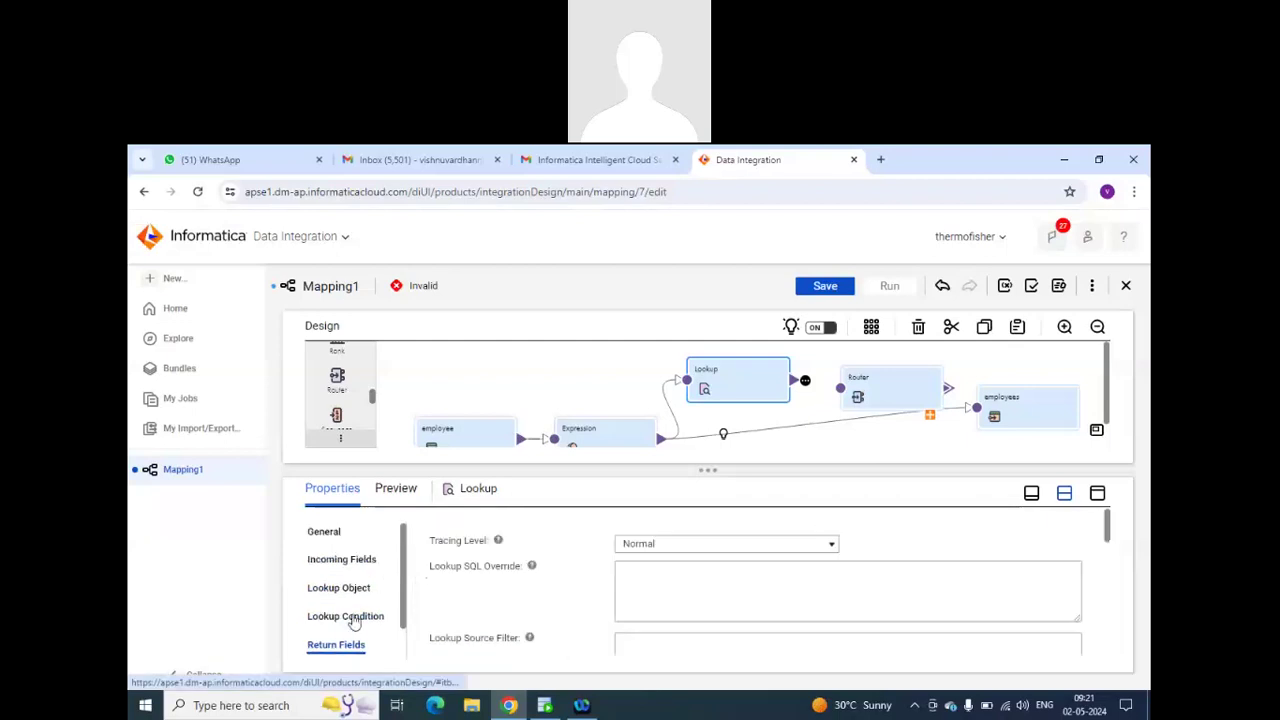
pyautogui.click(350, 559)
pyautogui.scroll(-1, 634, 620)
pyautogui.scroll(-2, 634, 620)
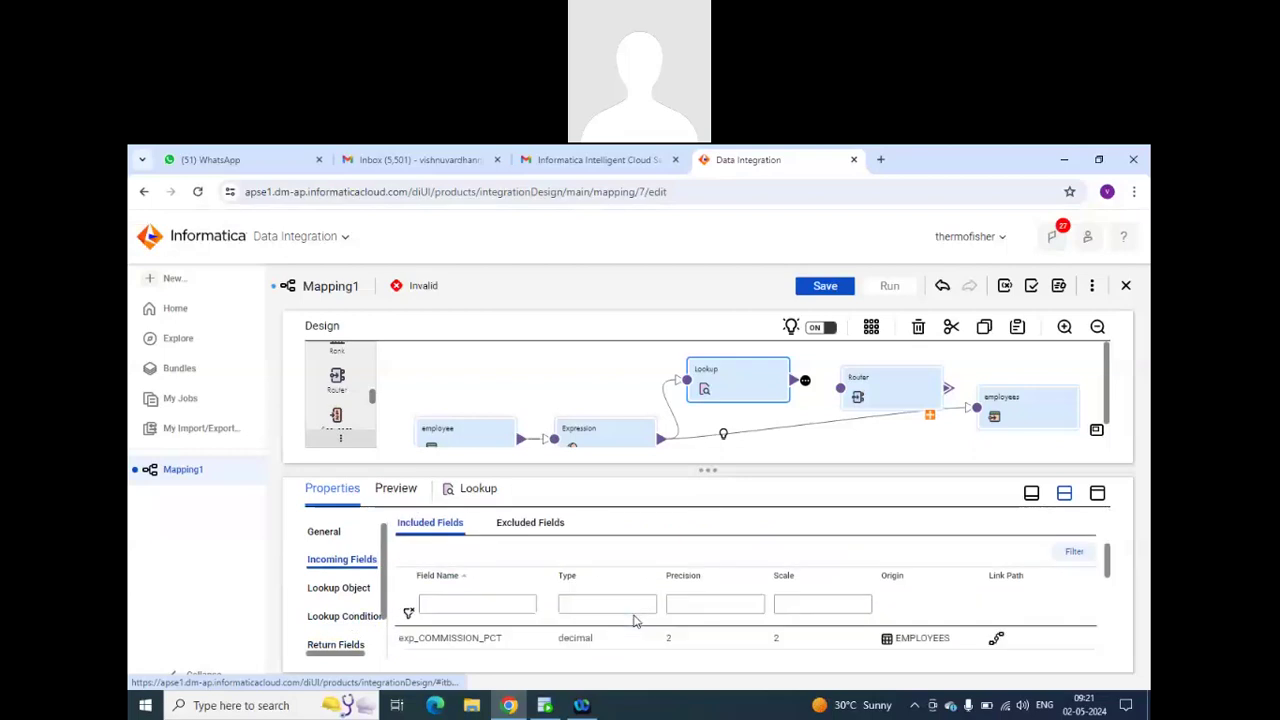
pyautogui.scroll(2, 634, 620)
pyautogui.scroll(2, 634, 620)
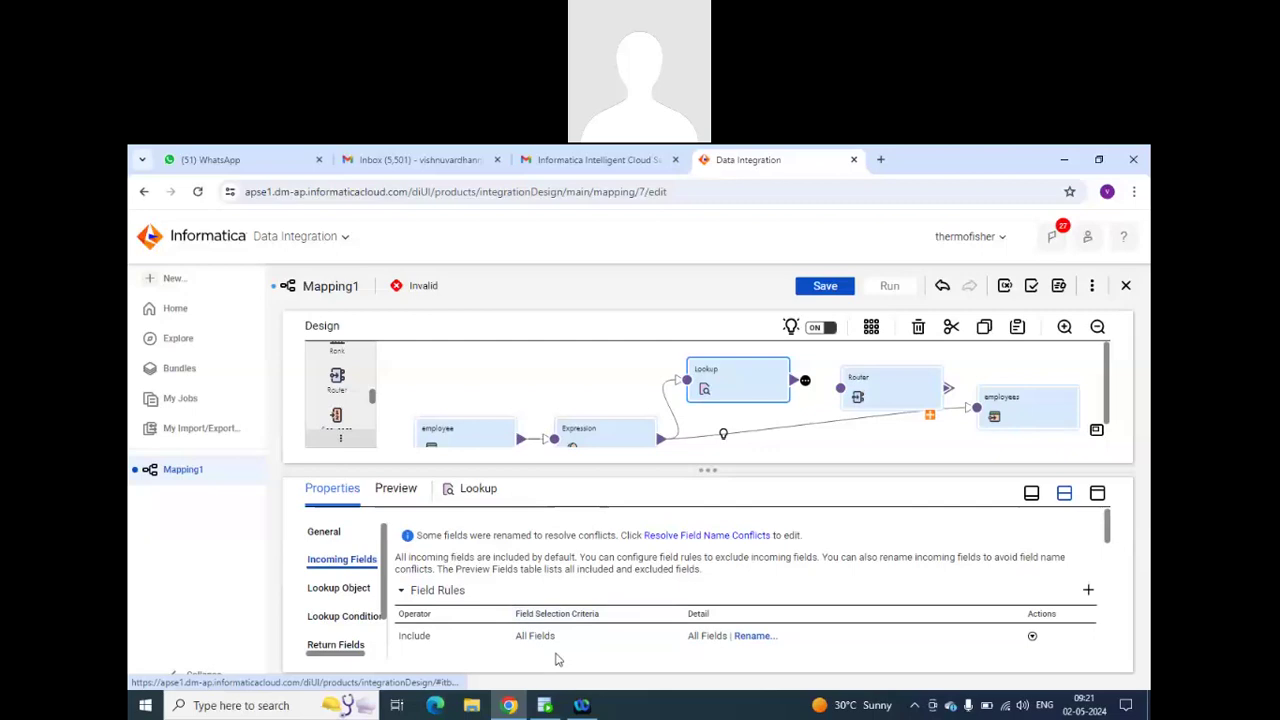
# Check the operator and field selection criteria choices of the Lookup's existing All Fields incoming rule.
pyautogui.click(594, 642)
pyautogui.click(597, 642)
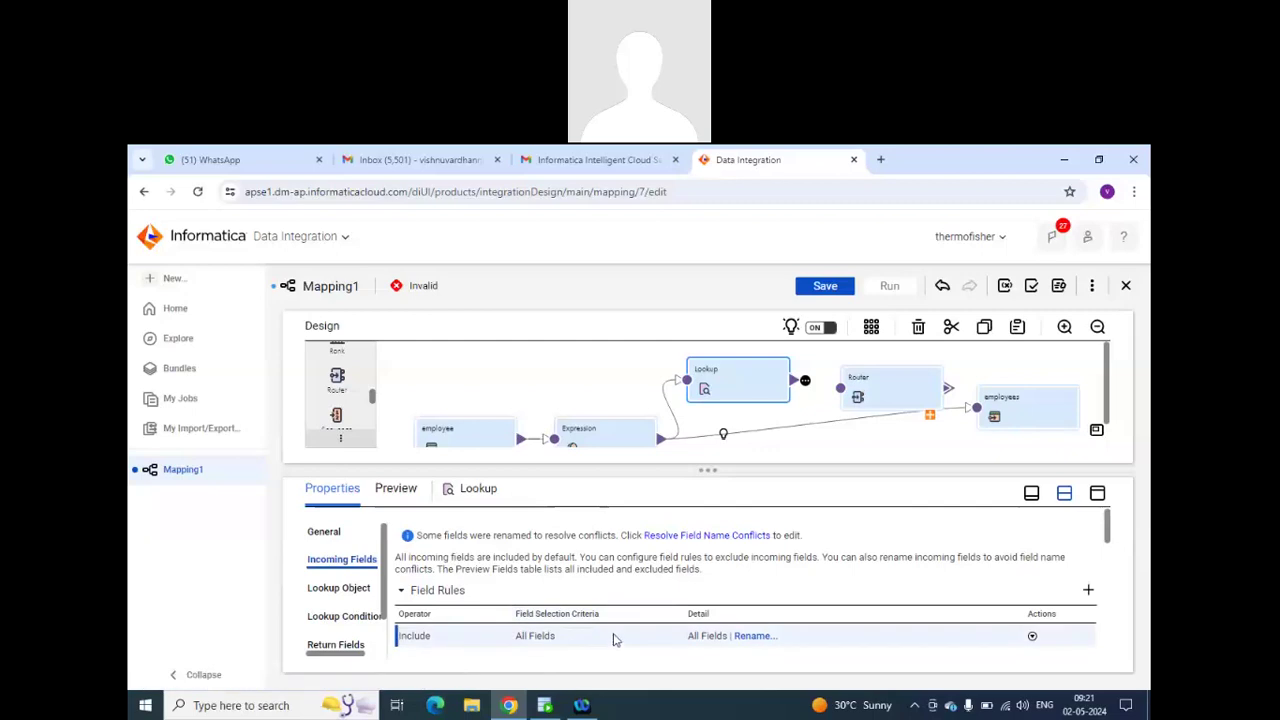
pyautogui.click(632, 642)
pyautogui.click(677, 641)
pyautogui.click(677, 641)
pyautogui.doubleClick(678, 641)
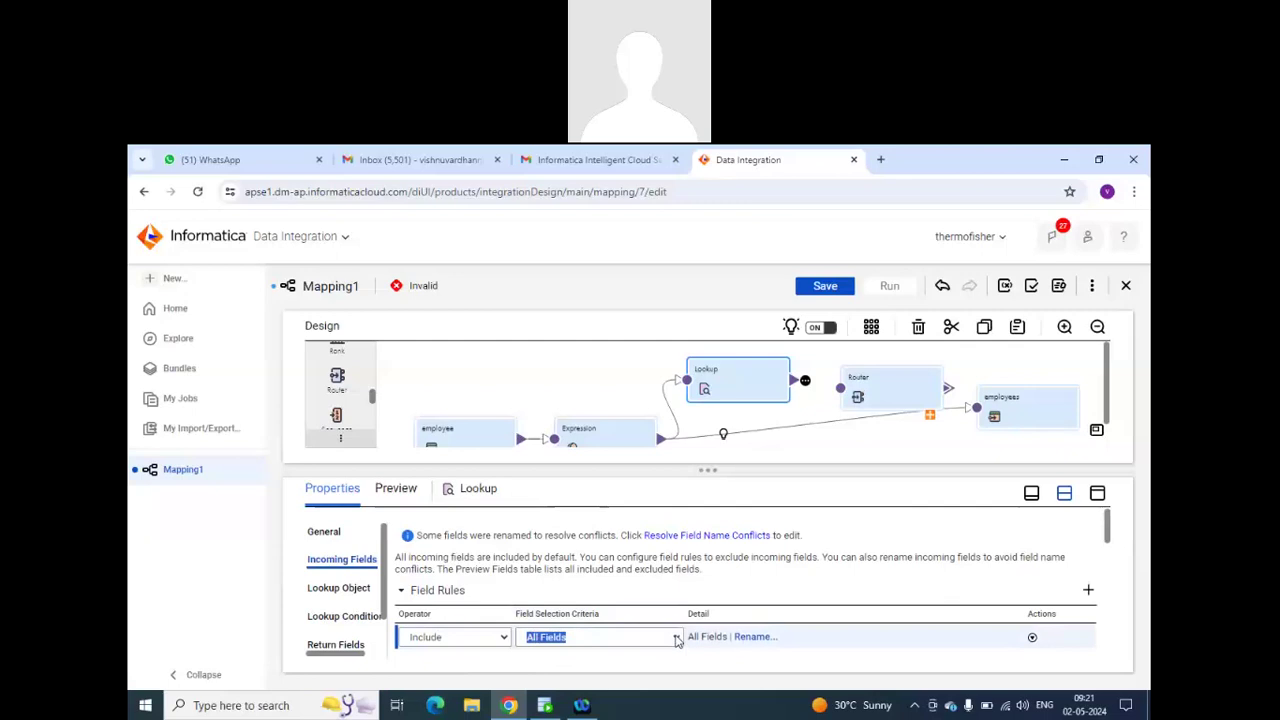
pyautogui.scroll(-2, 677, 641)
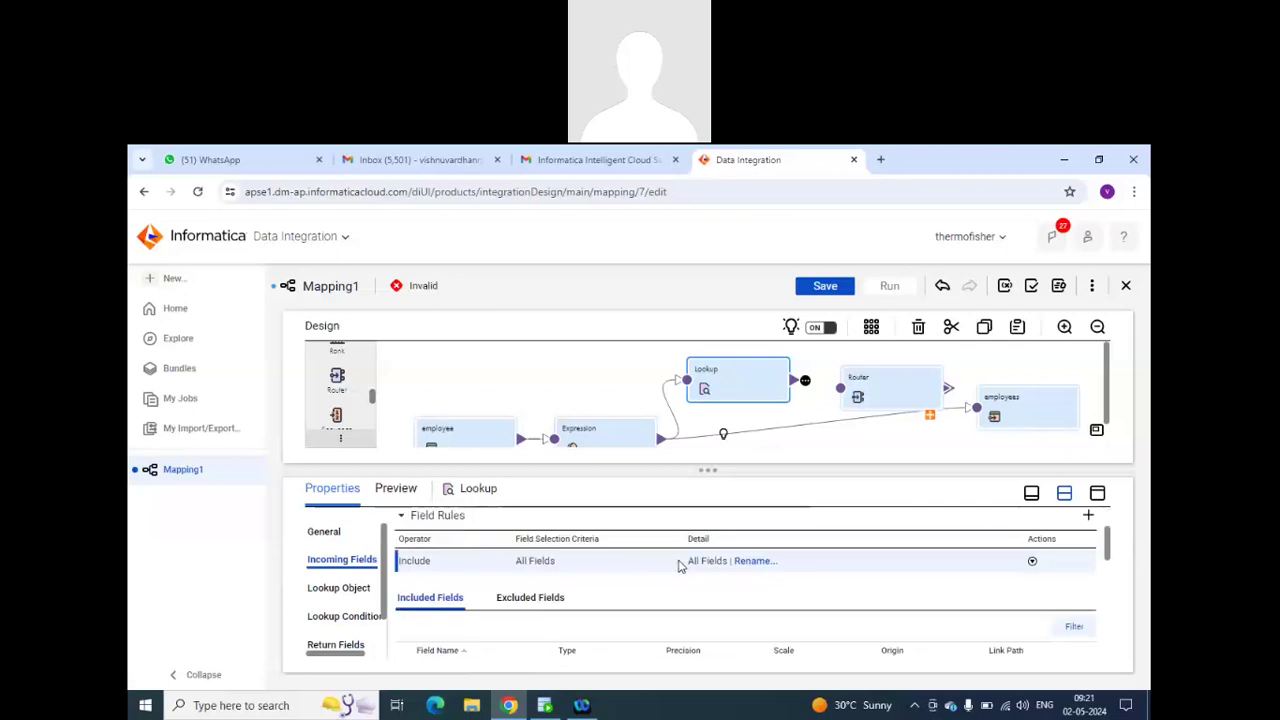
pyautogui.click(679, 565)
pyautogui.click(503, 567)
pyautogui.click(504, 567)
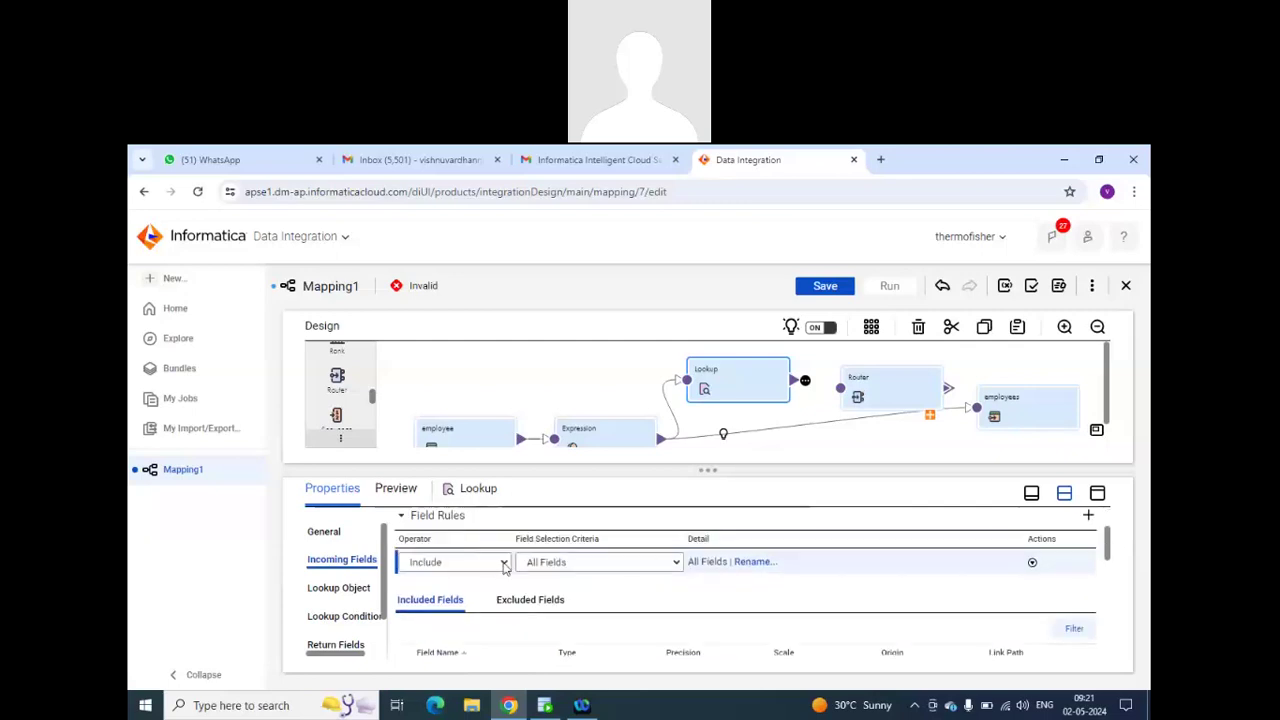
pyautogui.click(504, 567)
pyautogui.click(504, 567)
pyautogui.click(504, 567)
pyautogui.click(504, 567)
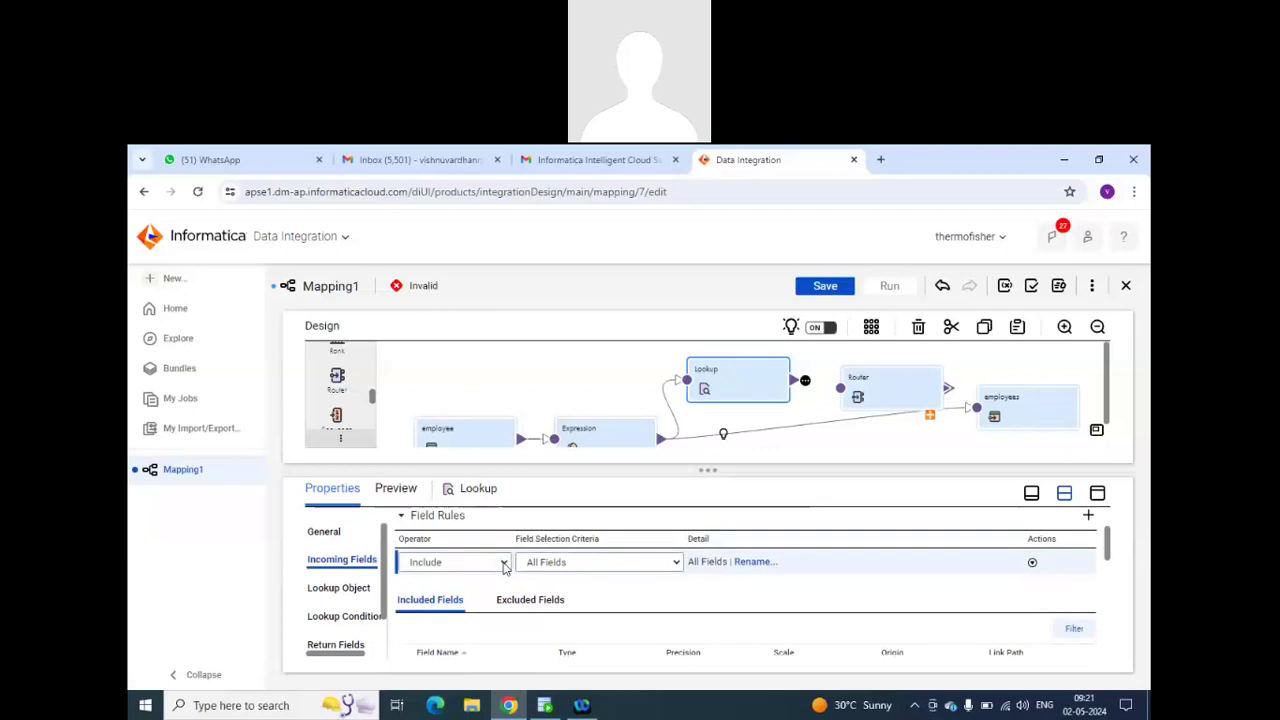
pyautogui.click(449, 570)
pyautogui.click(449, 569)
pyautogui.click(678, 563)
pyautogui.click(678, 565)
pyautogui.click(1088, 515)
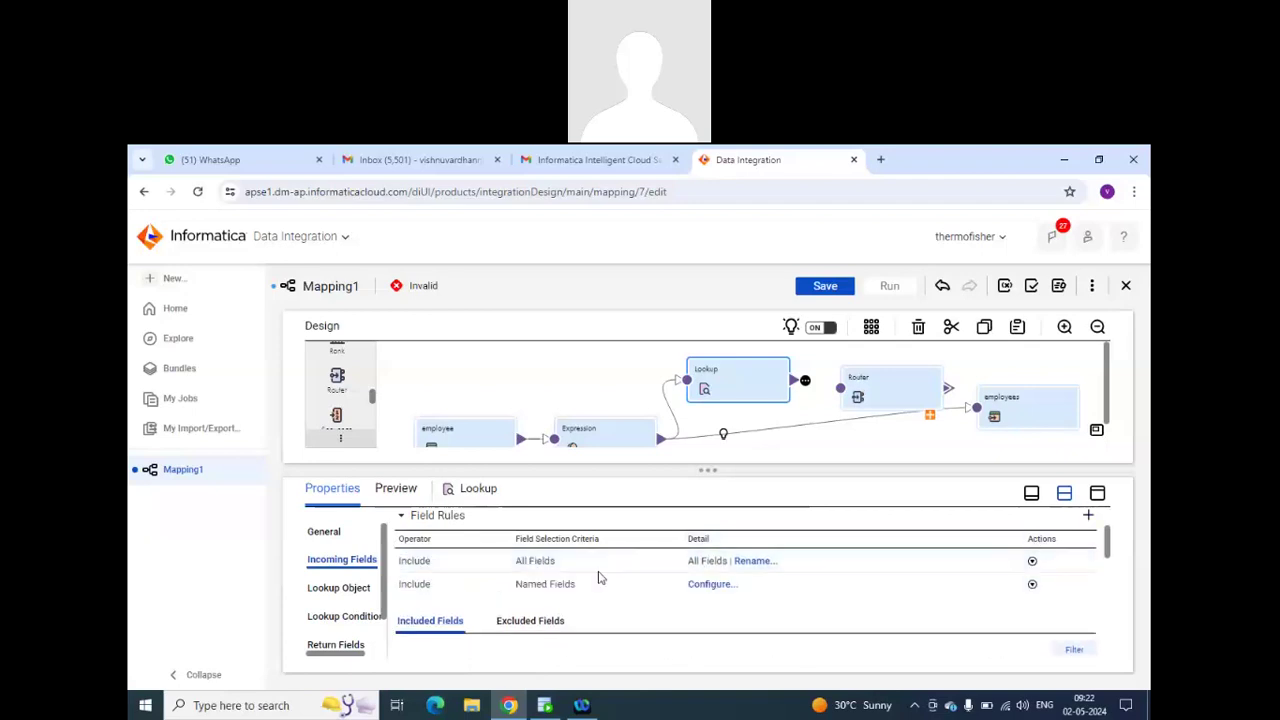
pyautogui.click(466, 584)
pyautogui.click(508, 590)
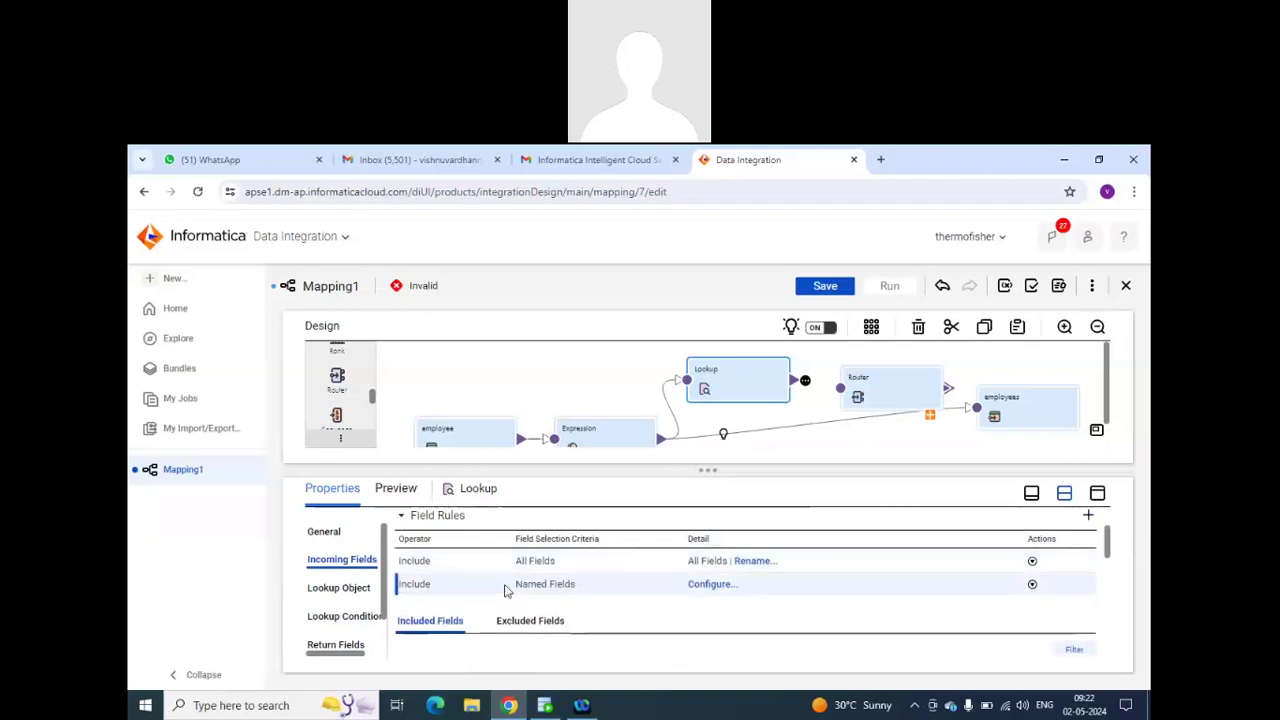
pyautogui.click(505, 590)
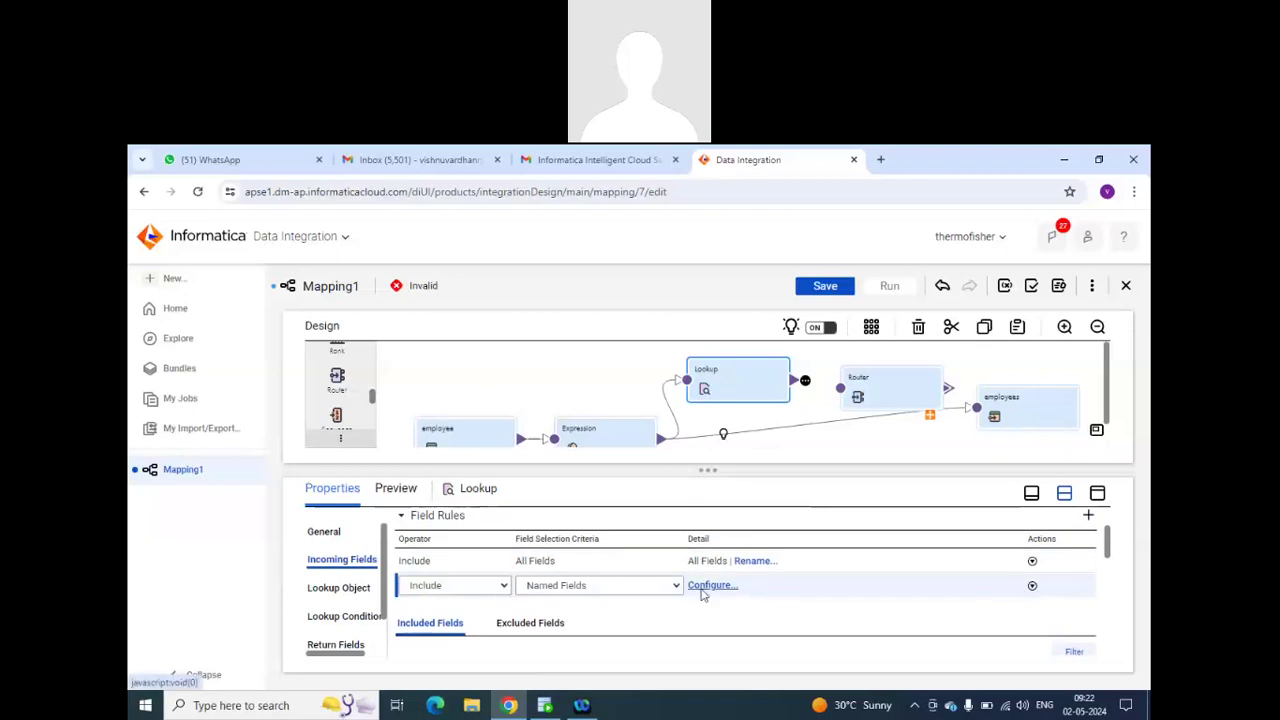
pyautogui.scroll(1, 705, 590)
pyautogui.scroll(-1, 697, 597)
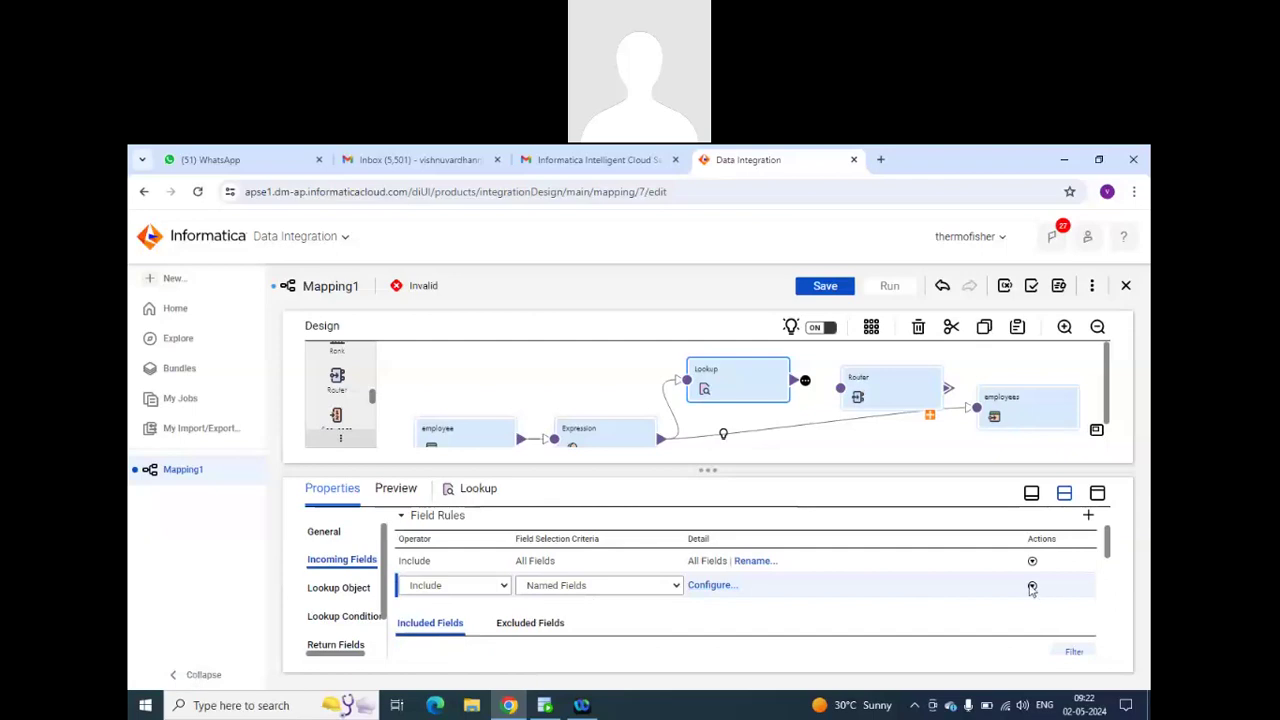
pyautogui.click(1032, 588)
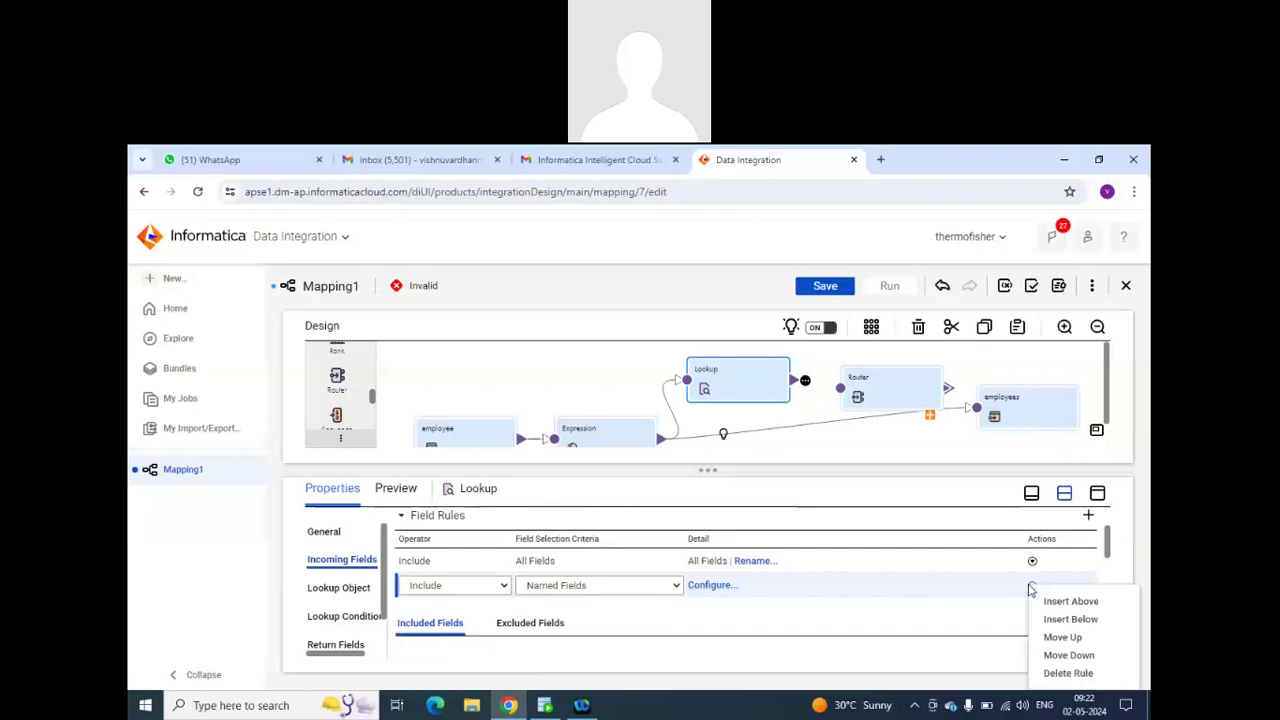
pyautogui.click(1068, 673)
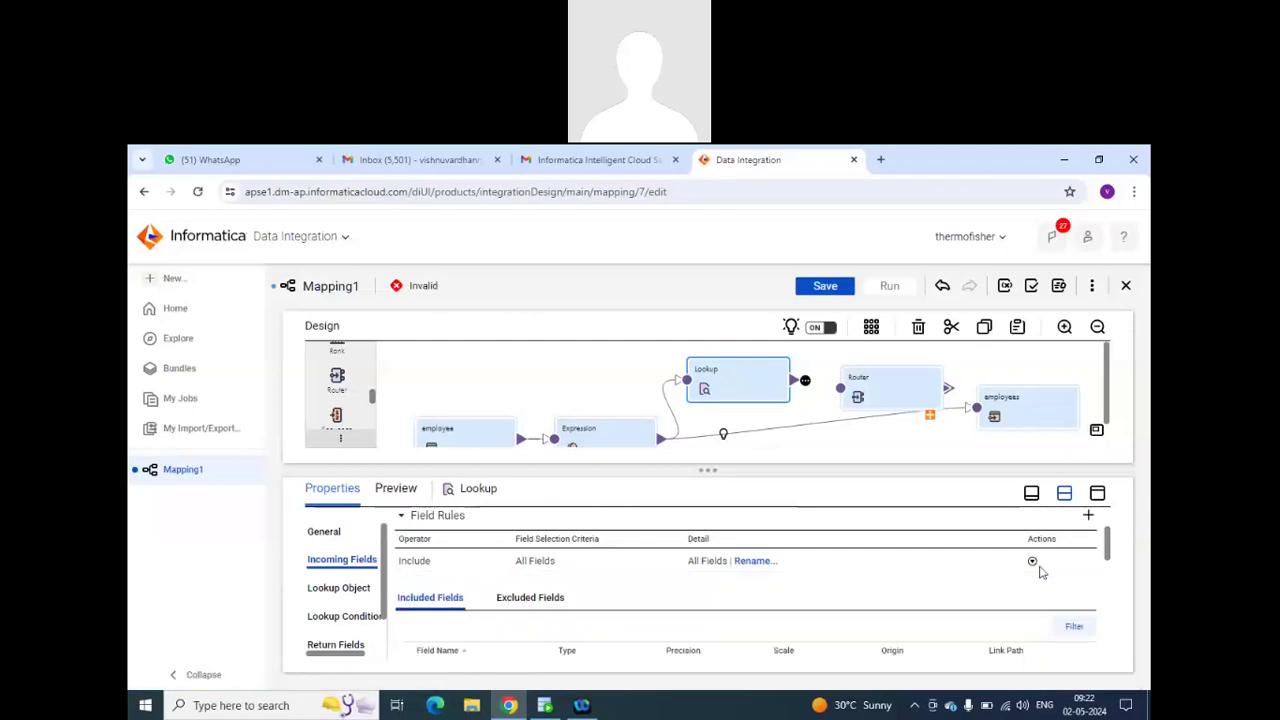
# Delete the Lookup's All Fields incoming rule and add an Include rule for Named Fields in its place.
pyautogui.click(1033, 563)
pyautogui.click(1060, 649)
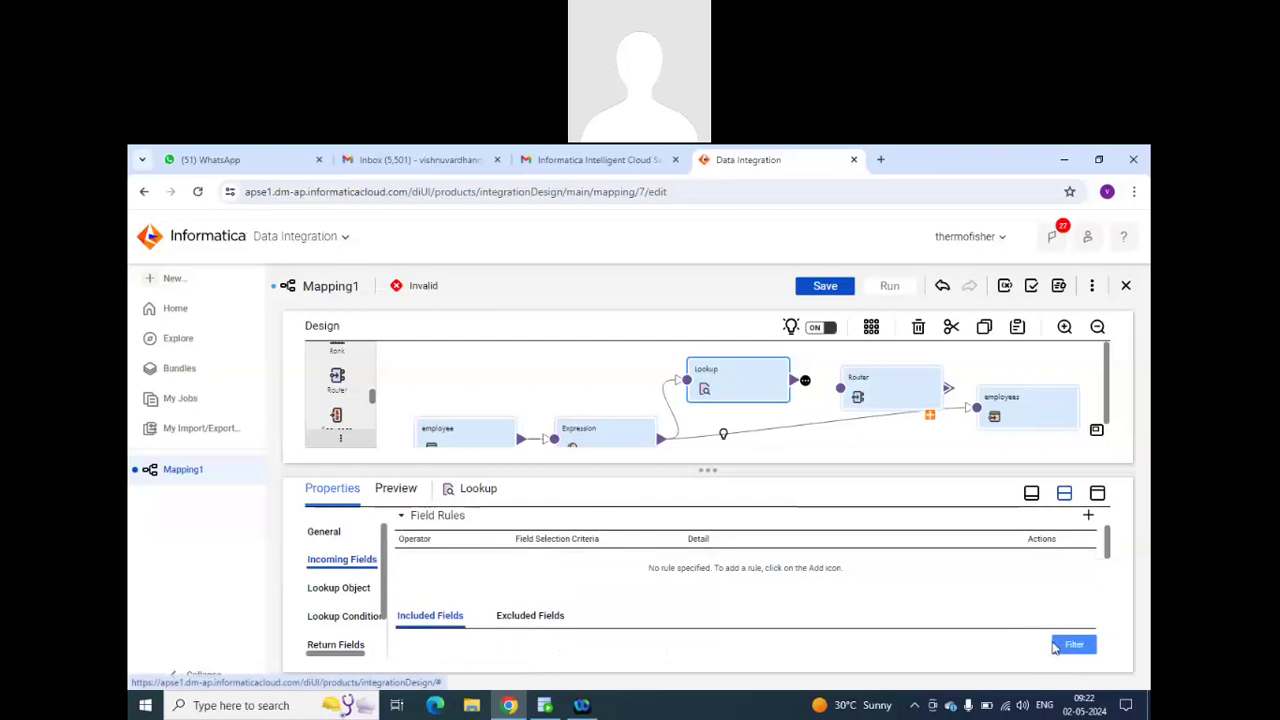
pyautogui.click(1088, 516)
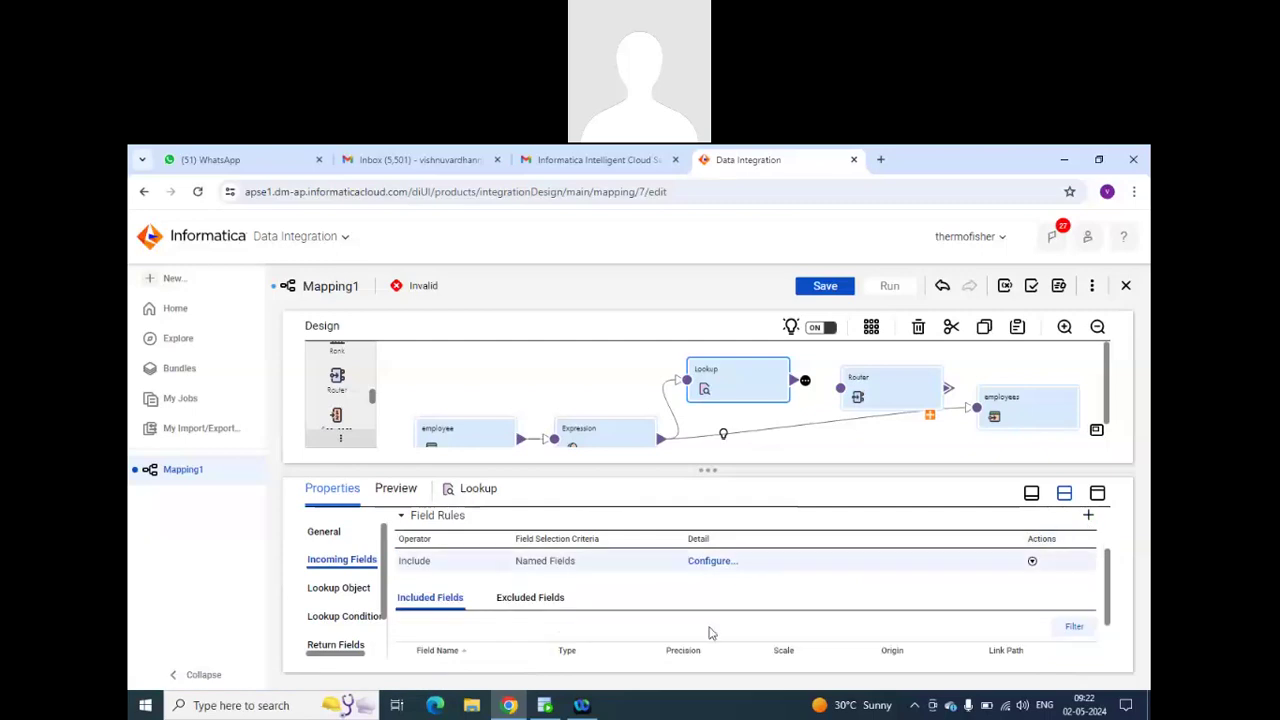
# Configure the Lookup's Named Fields rule to include only exp_EMPLOYEE_ID and check the included fields.
pyautogui.click(478, 560)
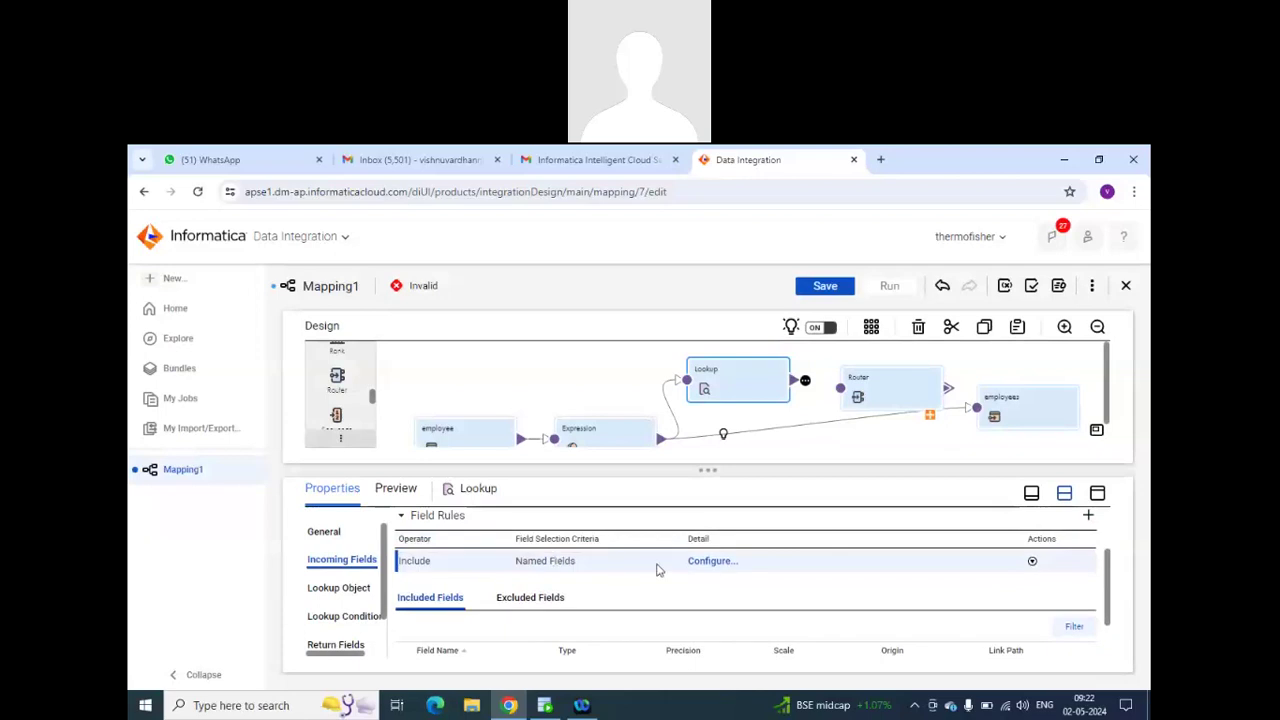
pyautogui.click(702, 563)
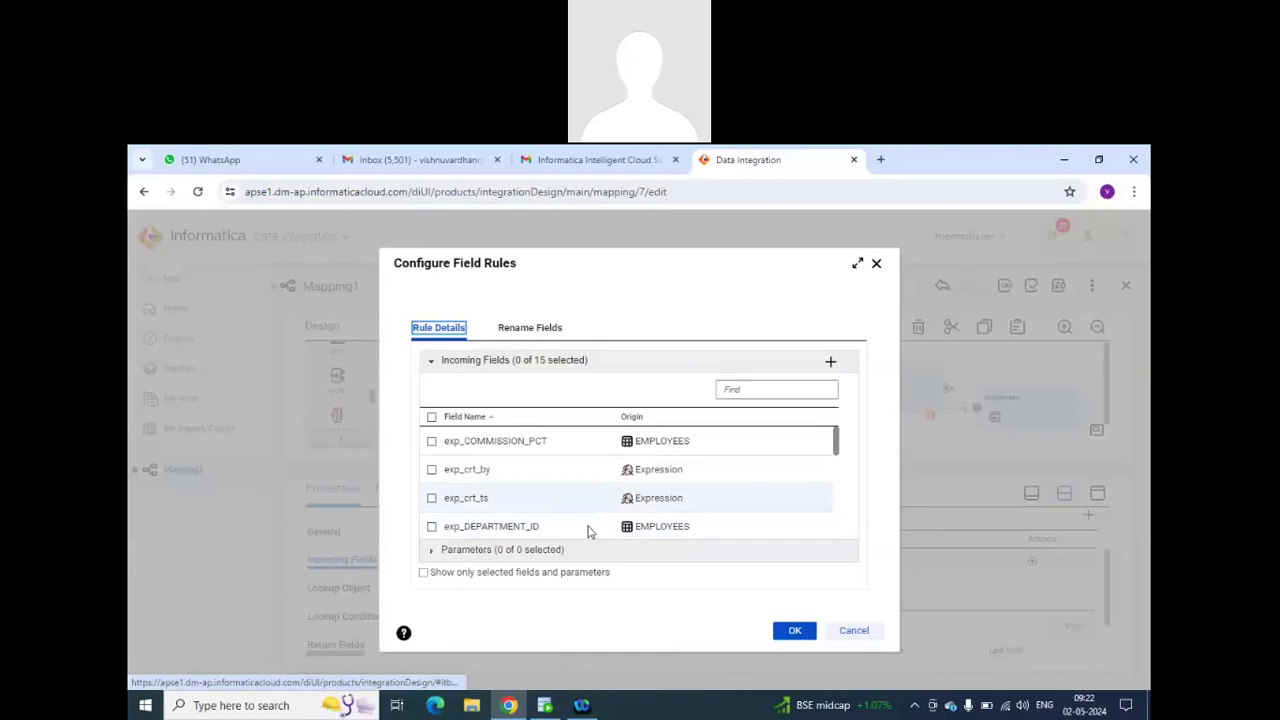
pyautogui.scroll(-3, 545, 482)
pyautogui.scroll(3, 545, 482)
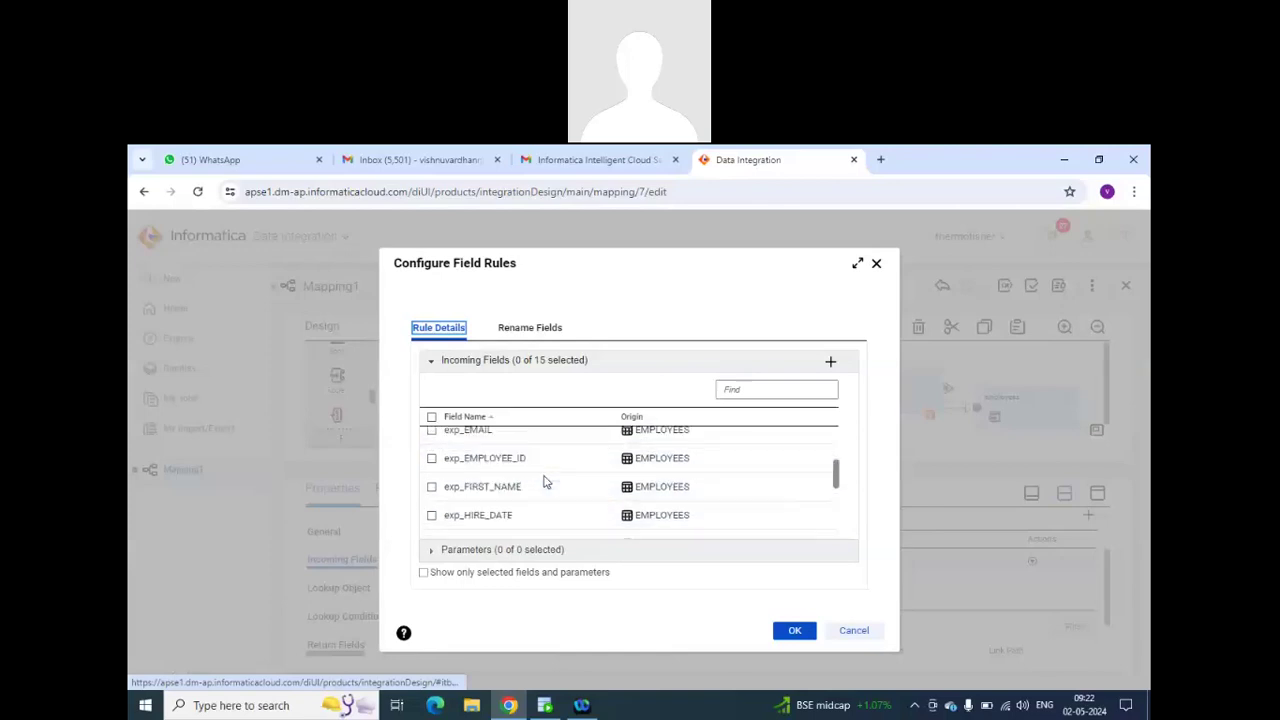
pyautogui.scroll(1, 545, 482)
pyautogui.scroll(-2, 545, 482)
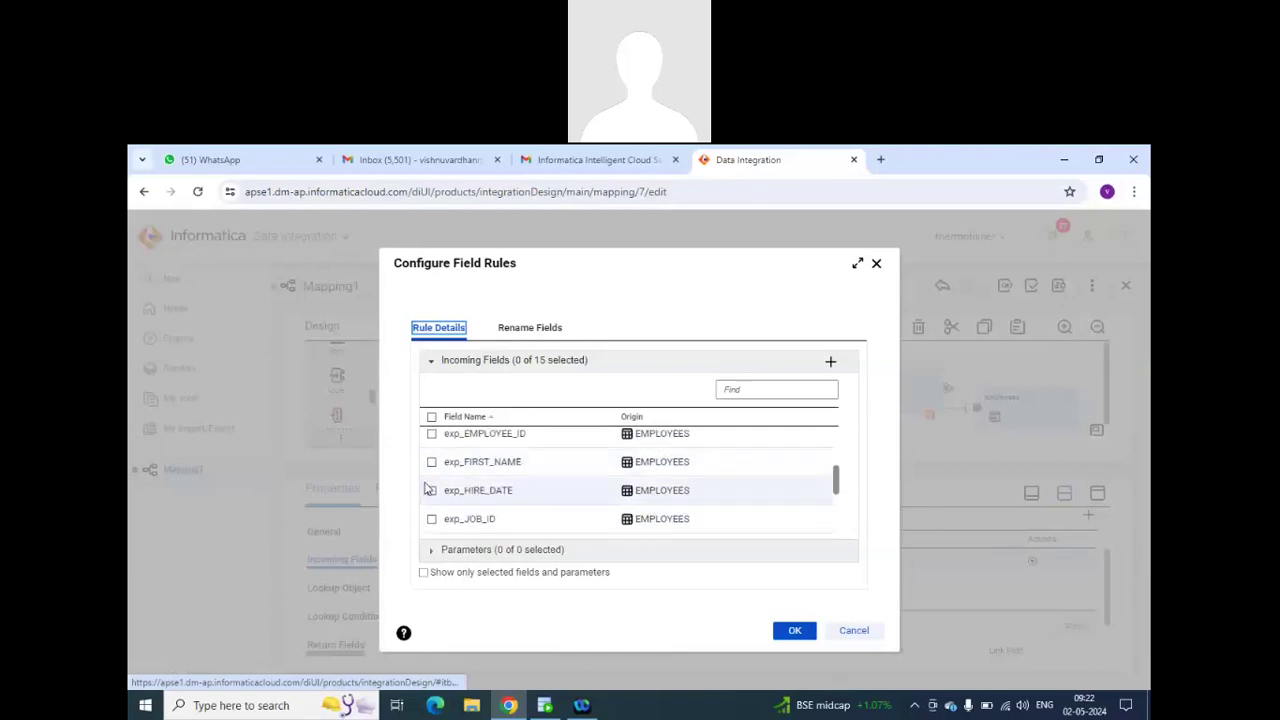
pyautogui.click(431, 434)
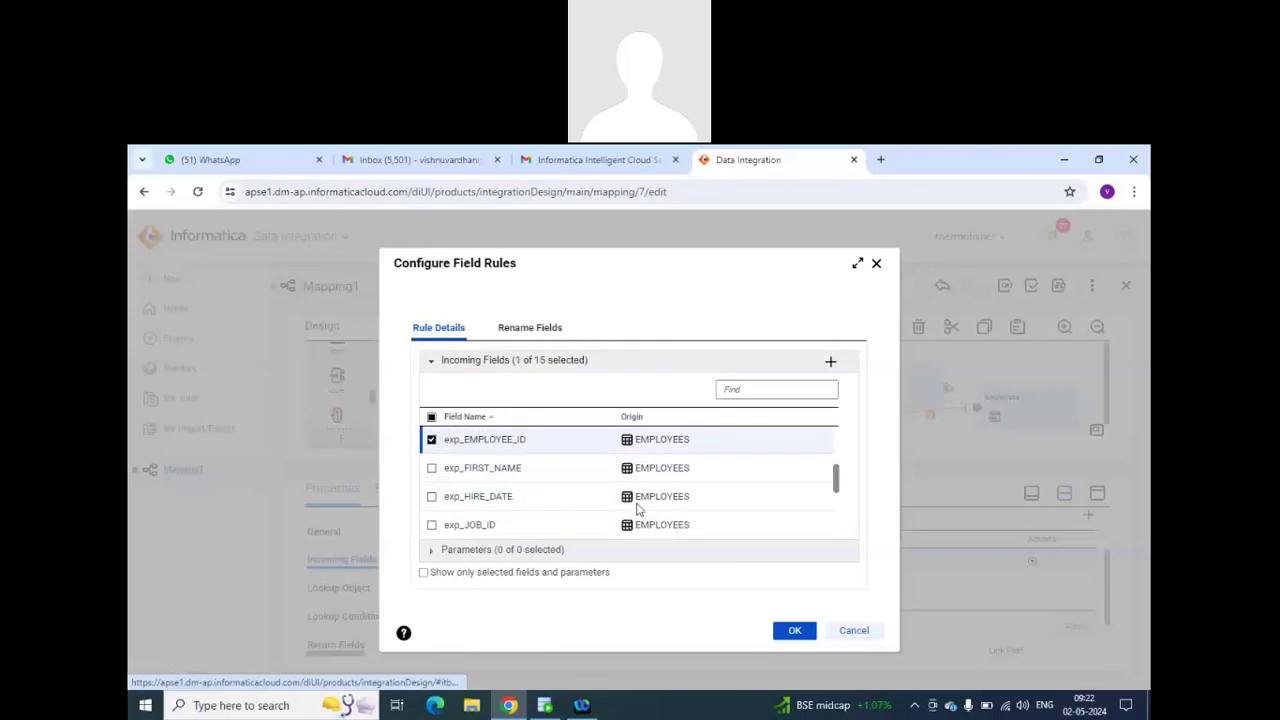
pyautogui.click(795, 631)
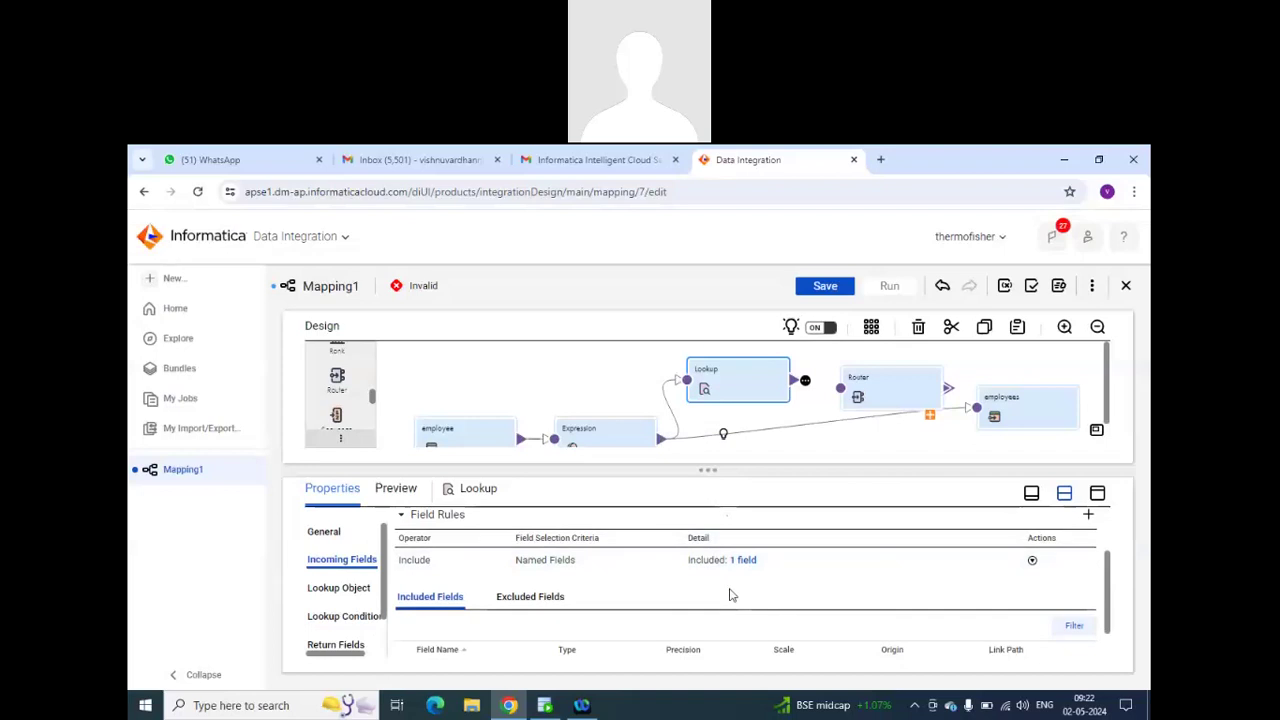
pyautogui.scroll(-1, 730, 595)
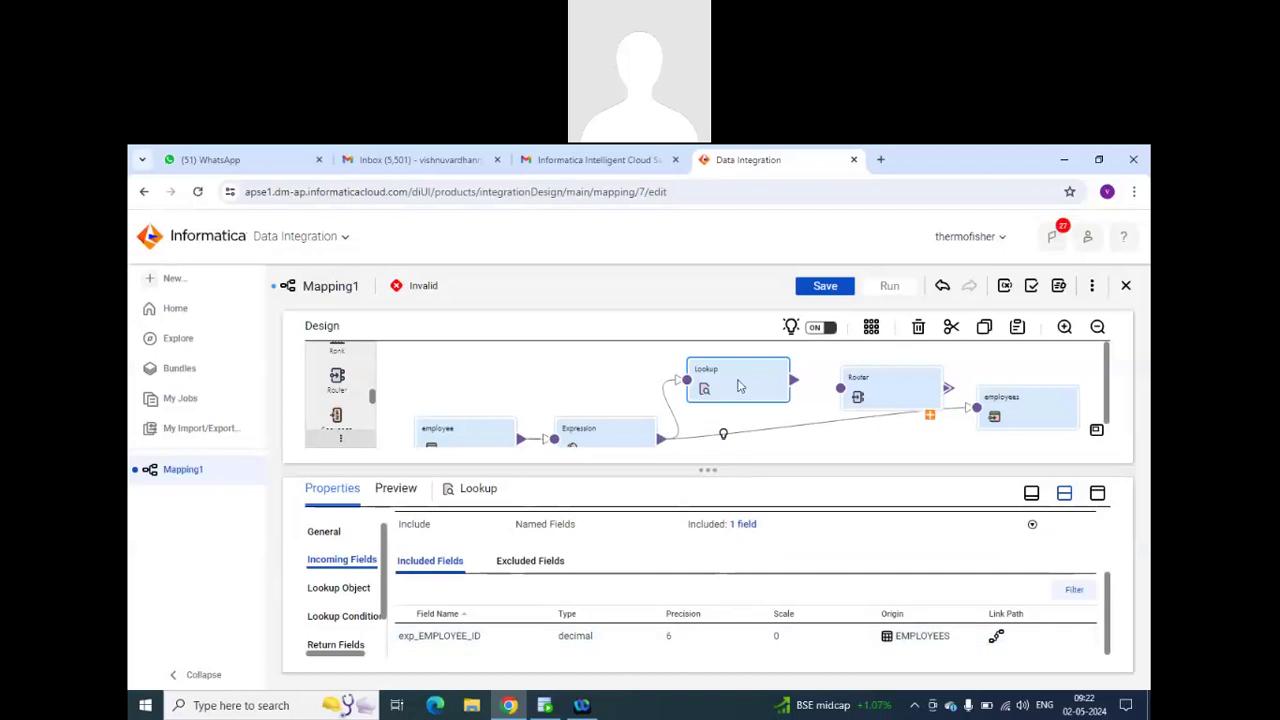
# Review the Lookup's condition, field name conflict prefix, return fields and advanced settings.
pyautogui.click(345, 616)
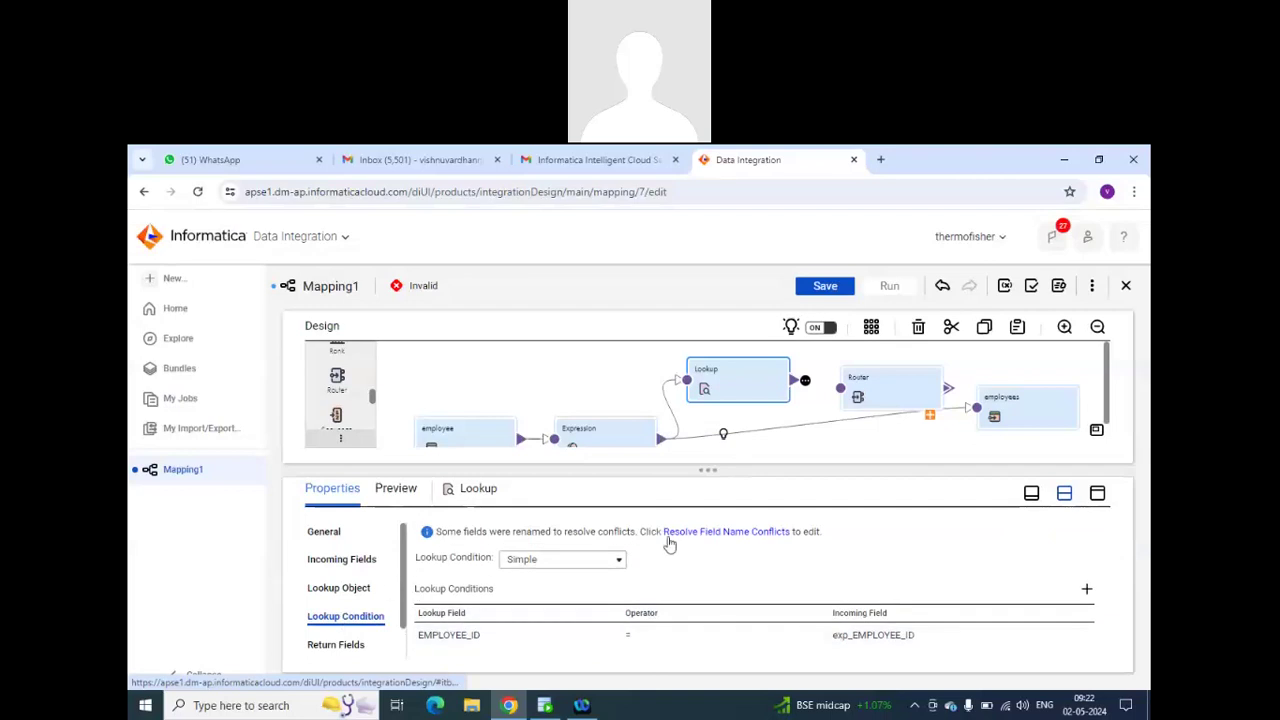
pyautogui.click(710, 533)
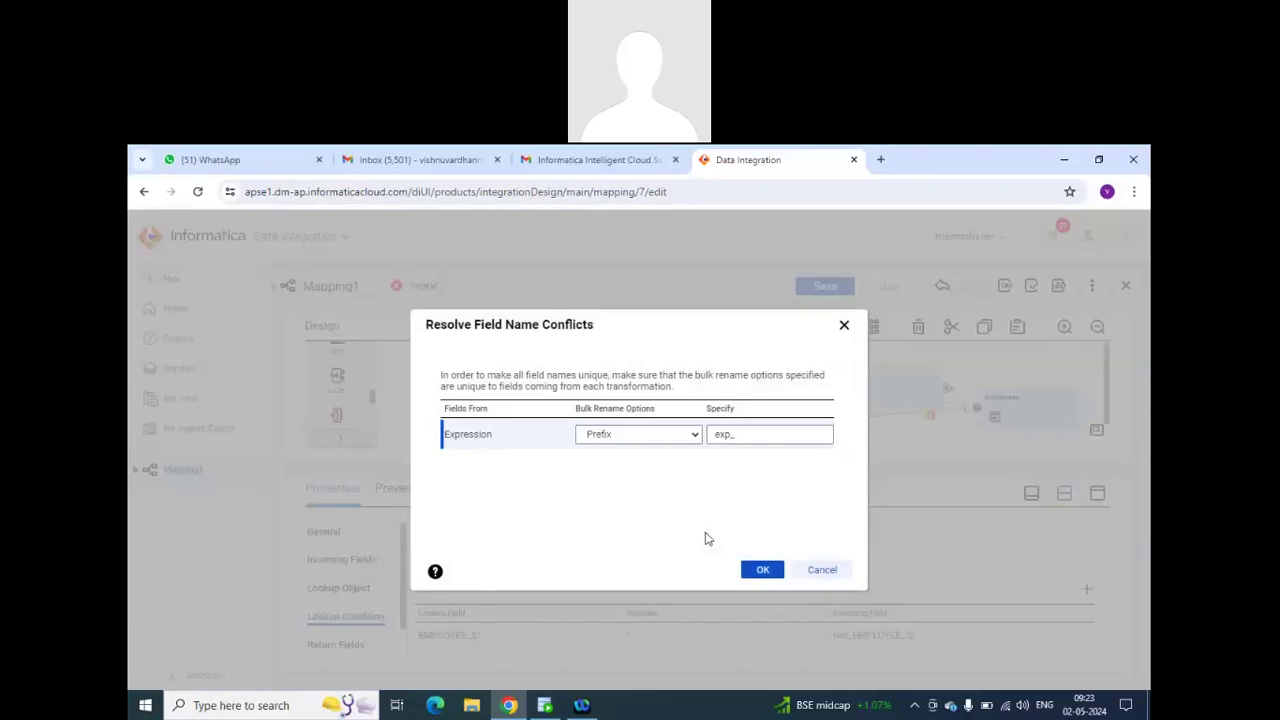
pyautogui.click(762, 570)
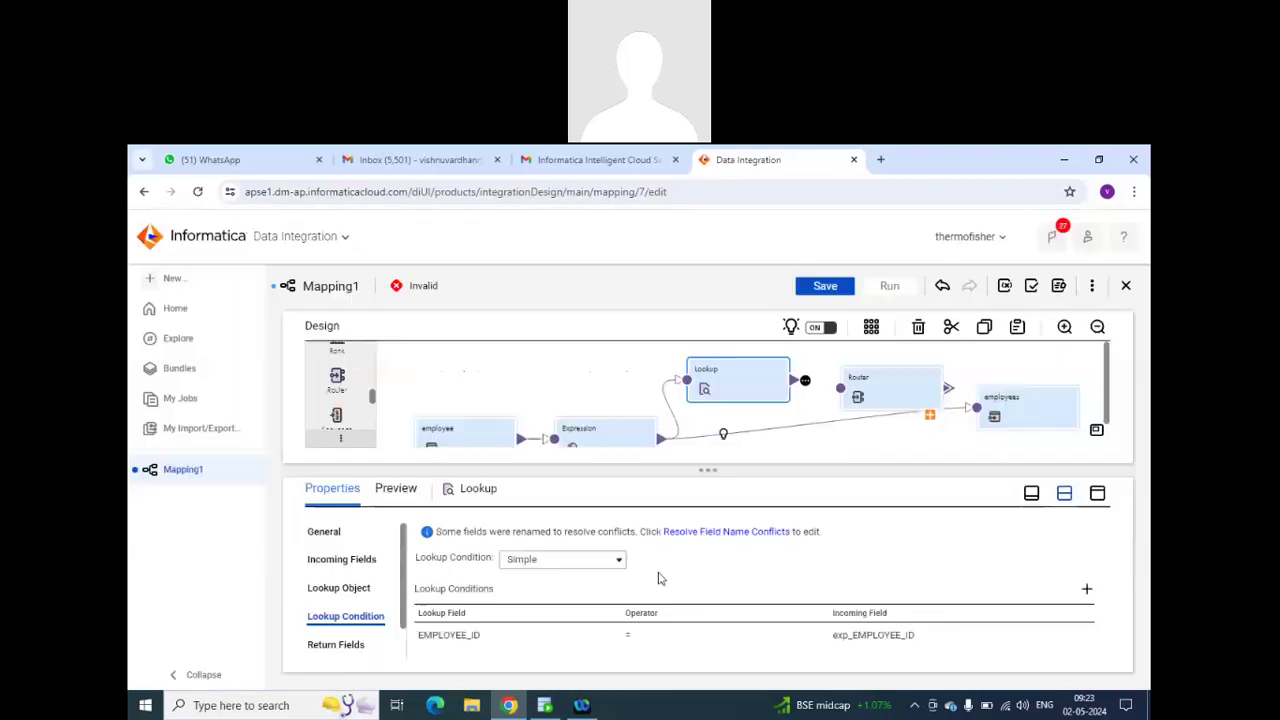
pyautogui.scroll(-1, 335, 580)
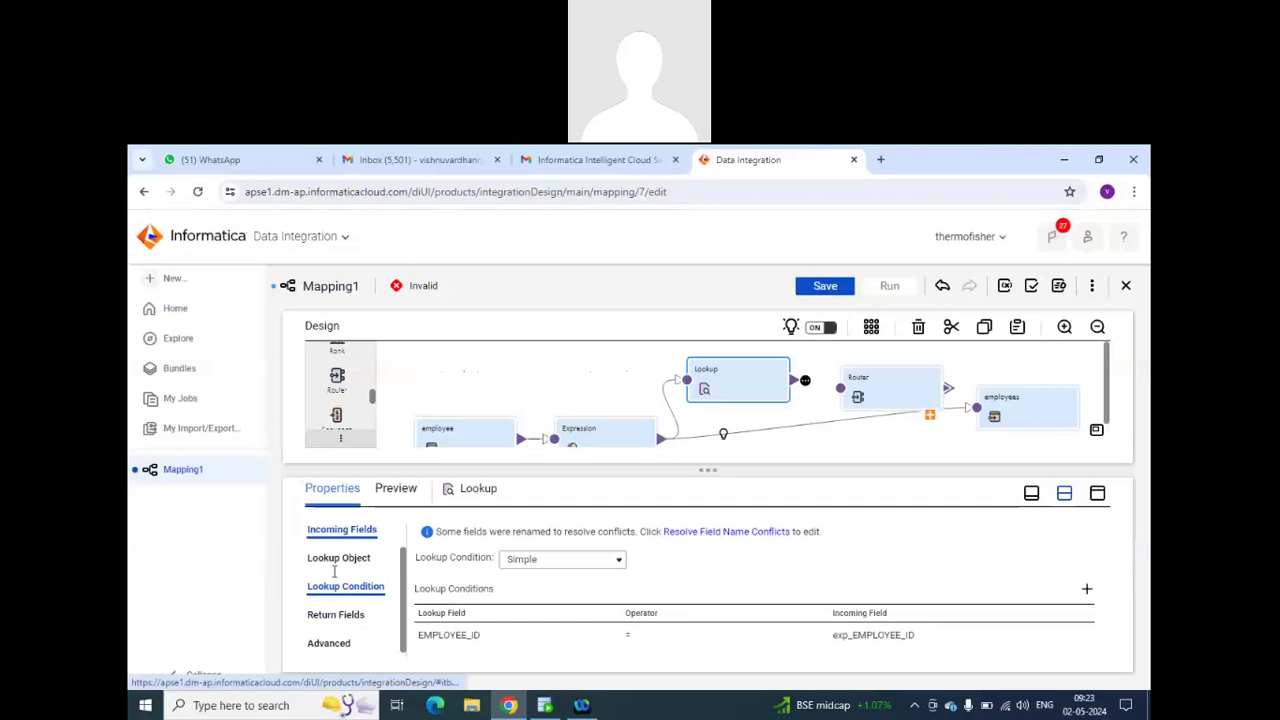
pyautogui.click(338, 614)
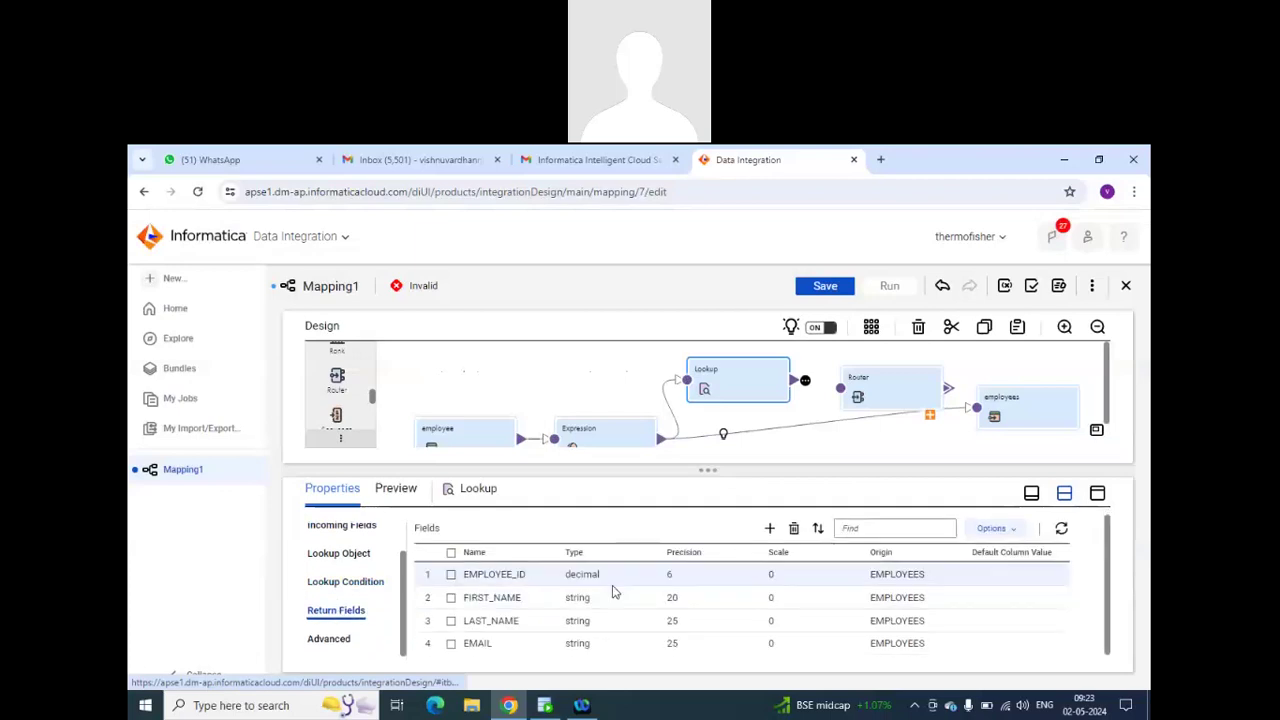
pyautogui.click(328, 642)
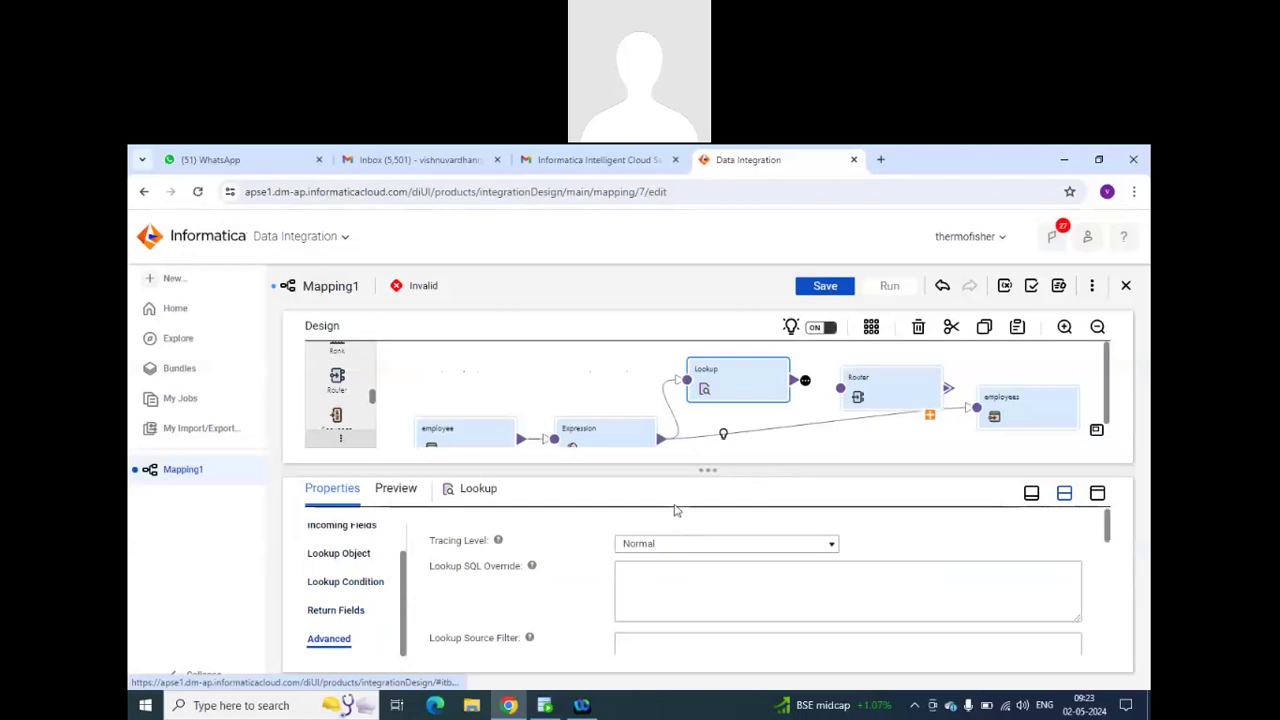
# Delete the direct link from the Expression to the employees target and reopen the Lookup's return fields.
pyautogui.click(791, 430)
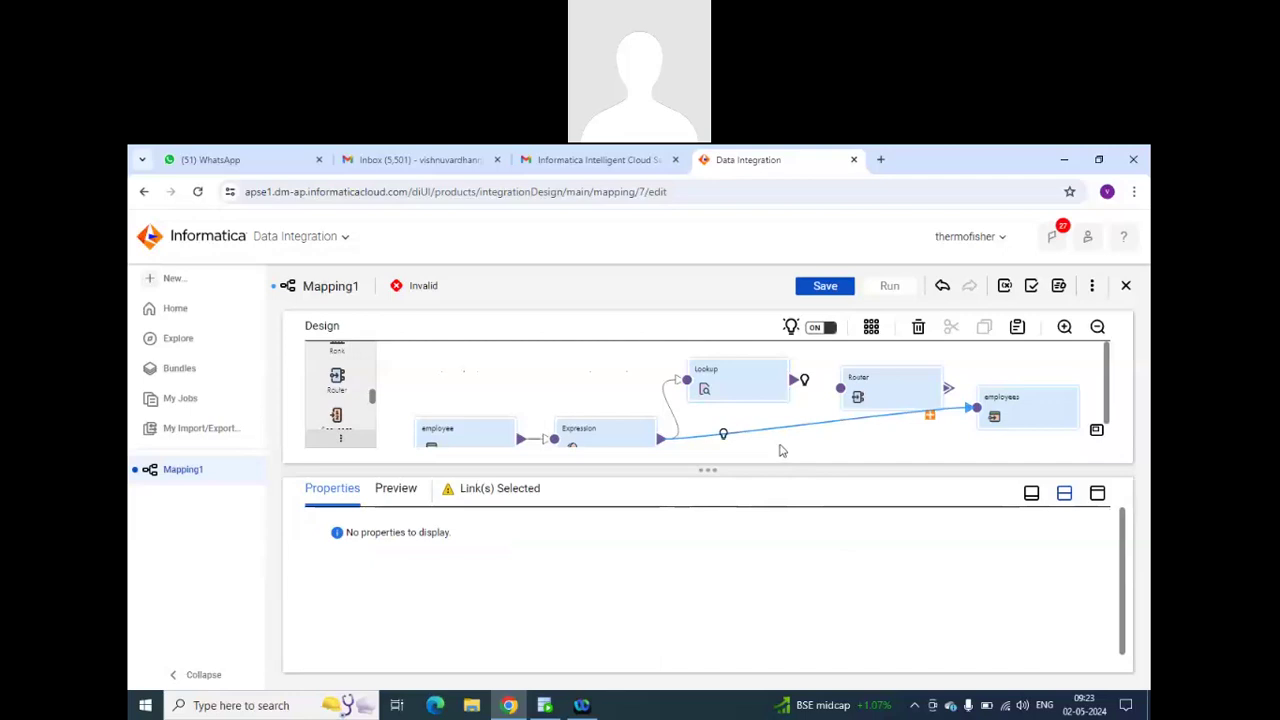
pyautogui.press('Delete')
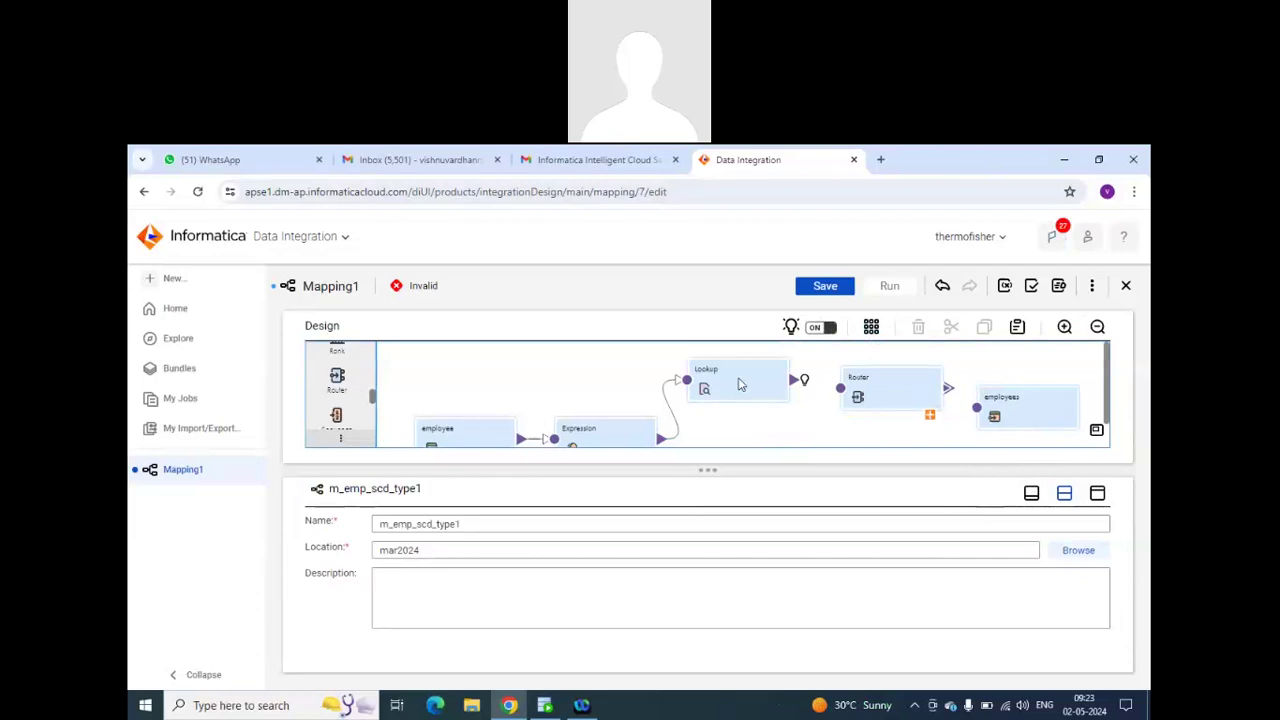
pyautogui.click(740, 385)
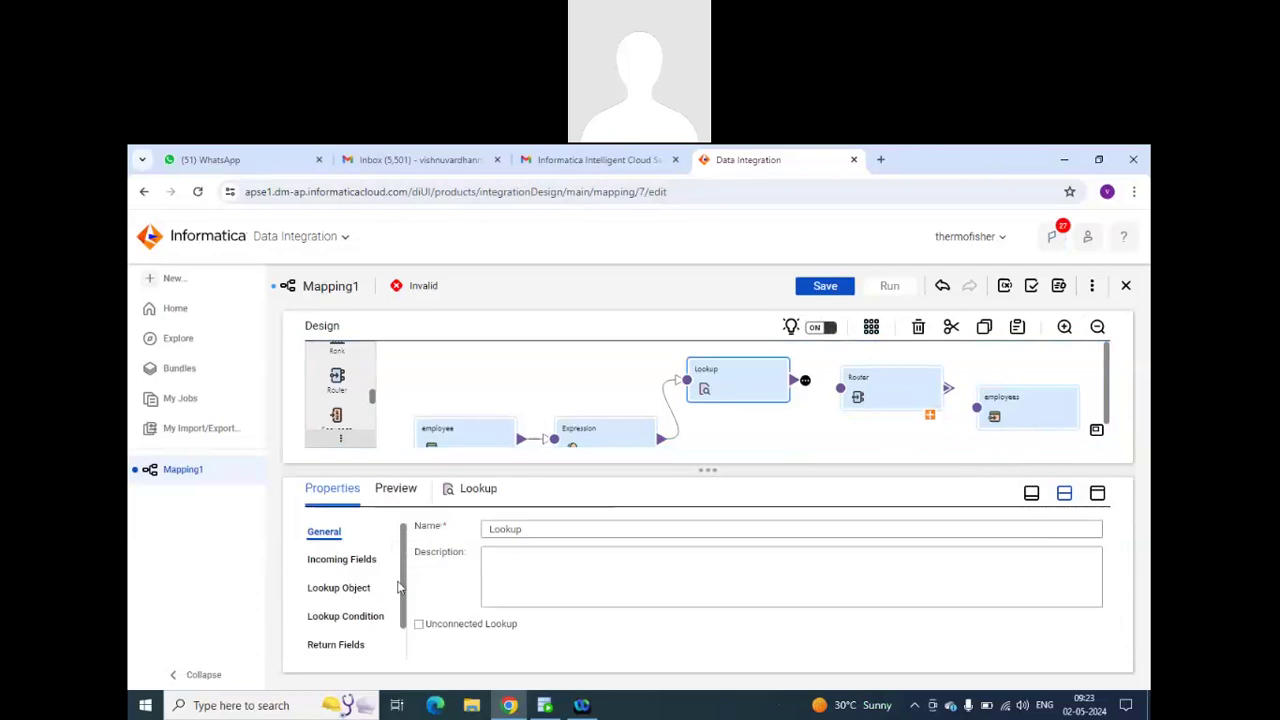
pyautogui.click(340, 645)
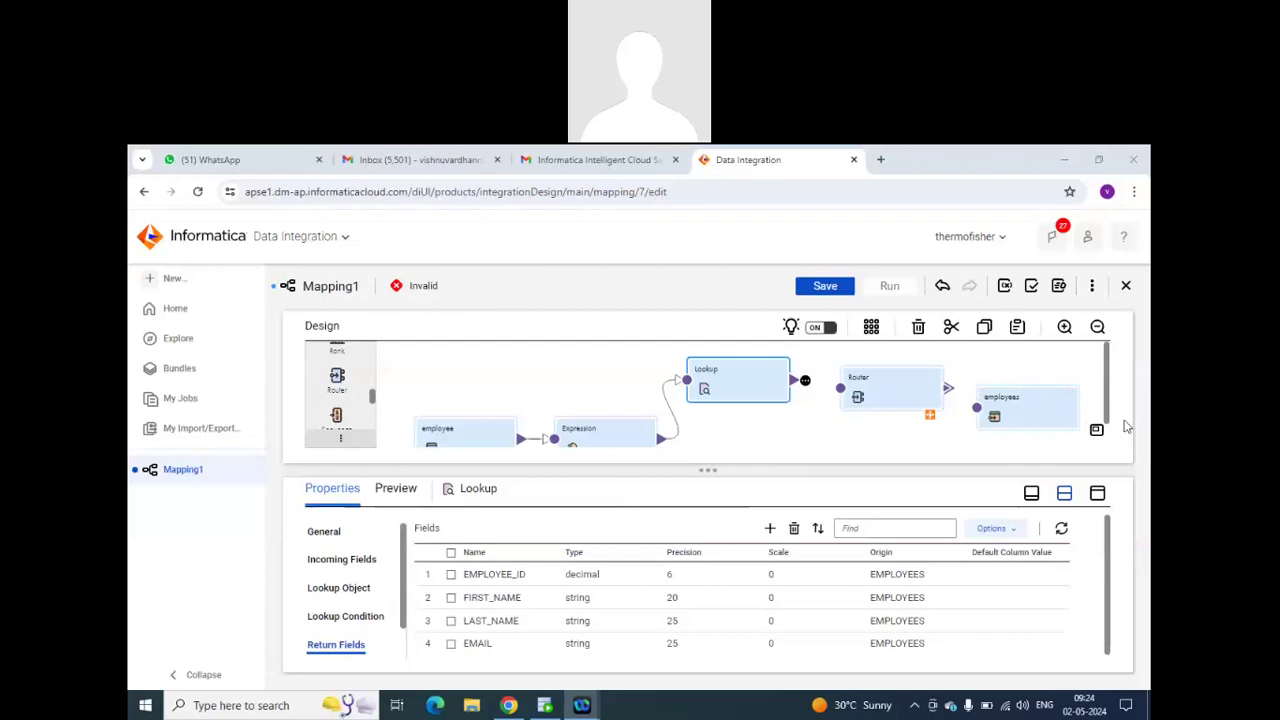
# Expand the Router's output groups and move the Router and employees target further away from the Lookup.
pyautogui.click(926, 415)
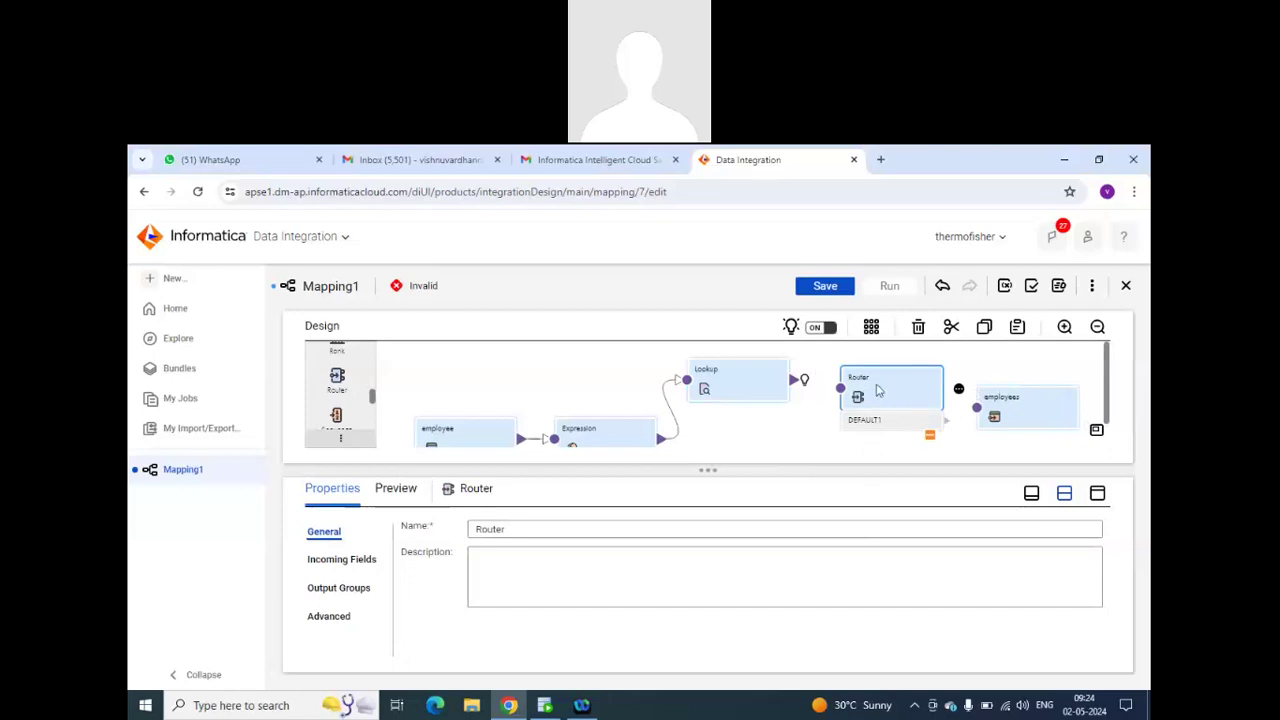
pyautogui.moveTo(898, 372); pyautogui.dragTo(913, 372)
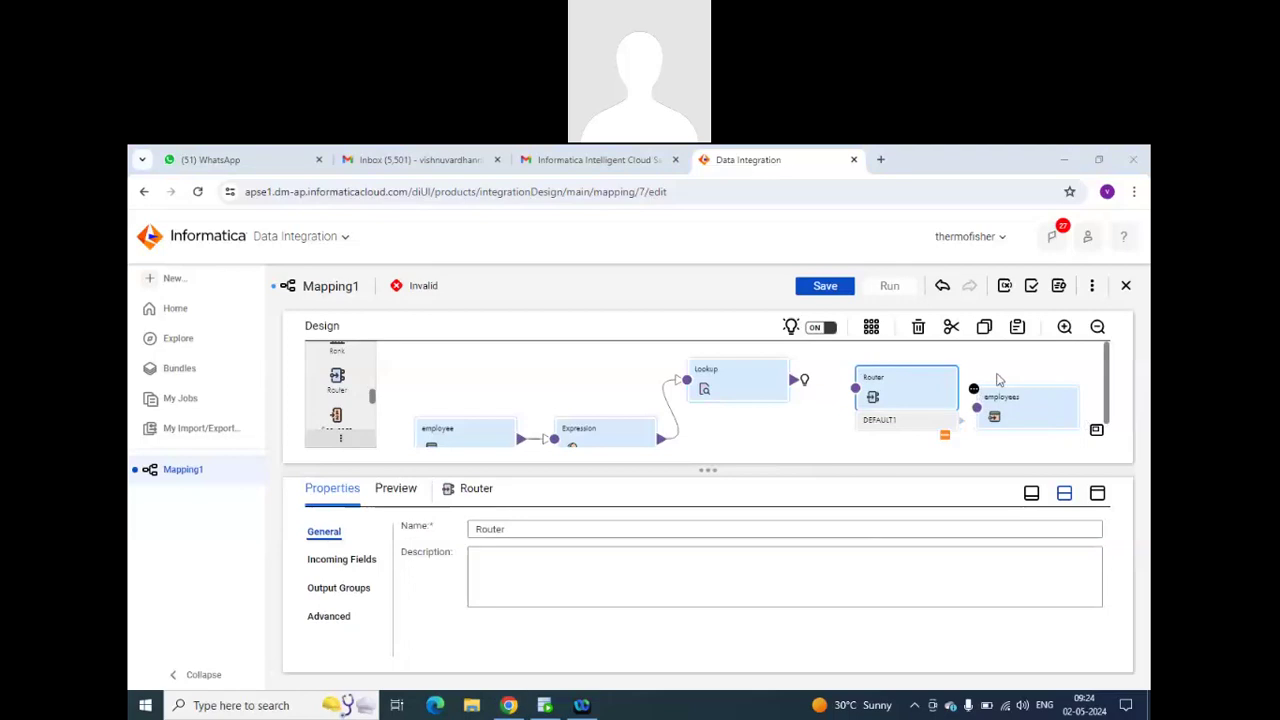
pyautogui.moveTo(1005, 395); pyautogui.dragTo(1045, 395)
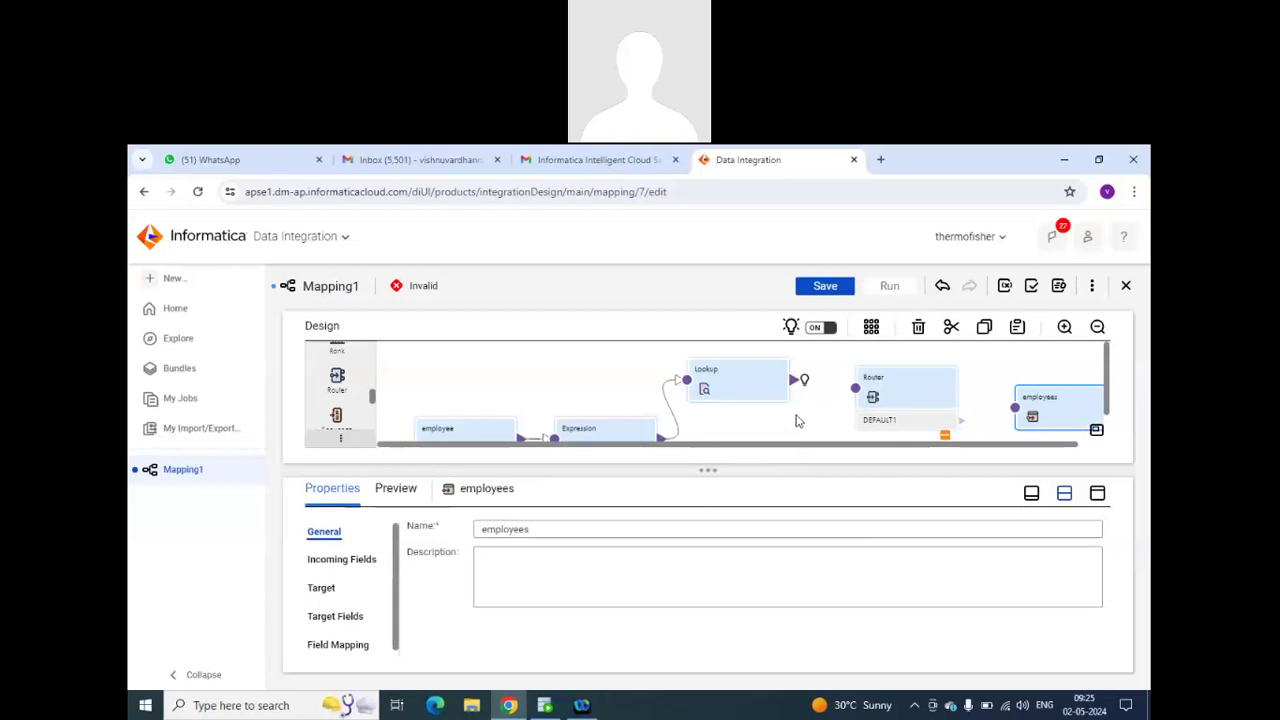
pyautogui.moveTo(906, 378); pyautogui.dragTo(946, 378)
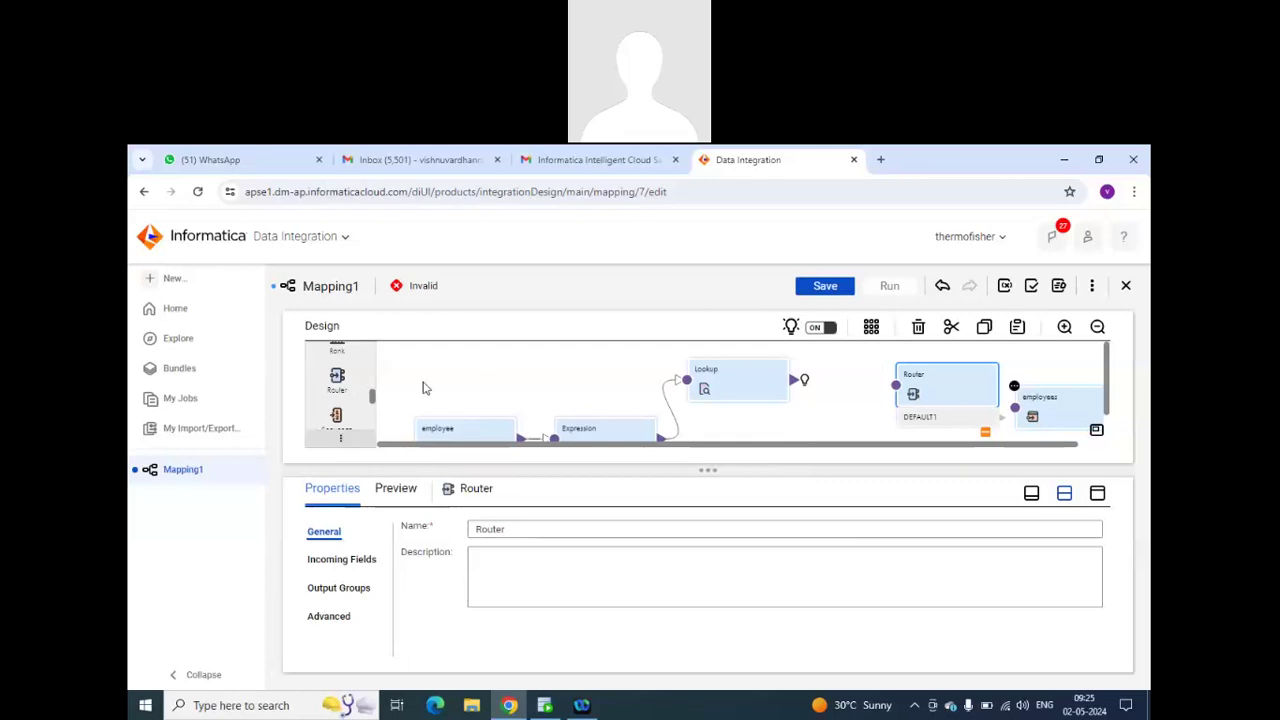
# Add a second Expression transformation between the Lookup and the Router, moving the Router and employees target further away to make room.
pyautogui.scroll(3, 341, 385)
pyautogui.scroll(3, 341, 385)
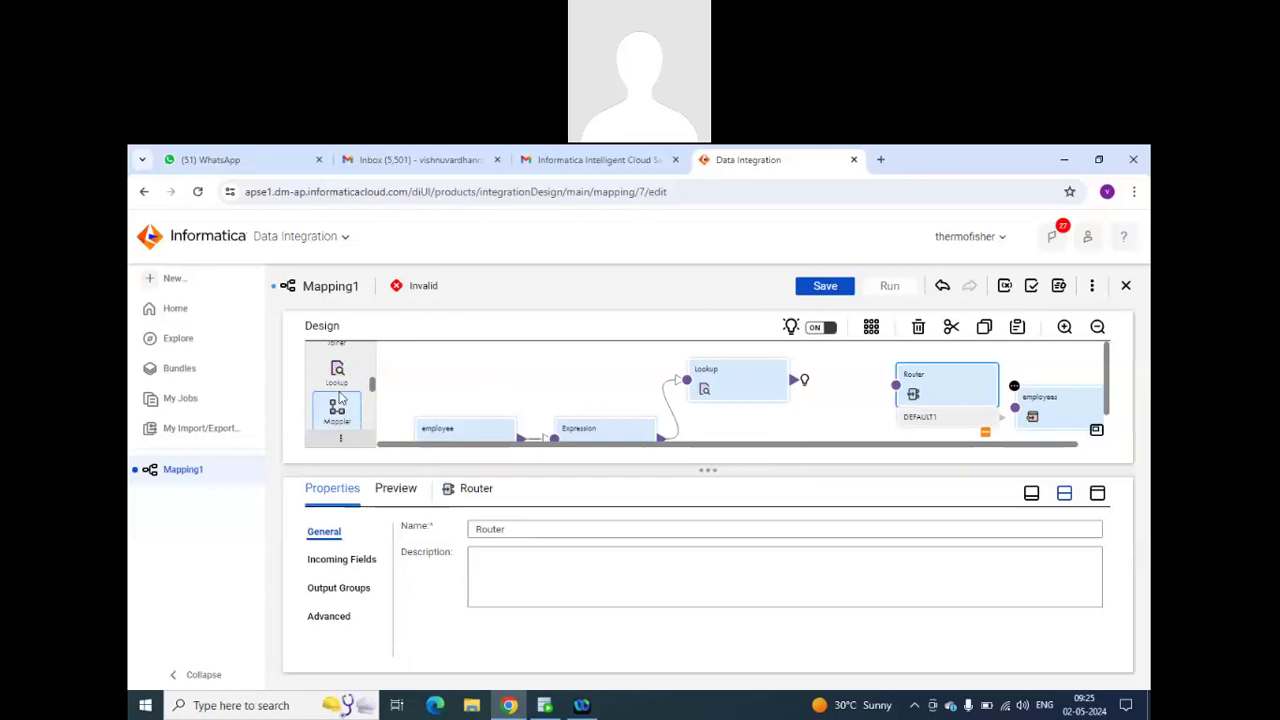
pyautogui.scroll(3, 341, 397)
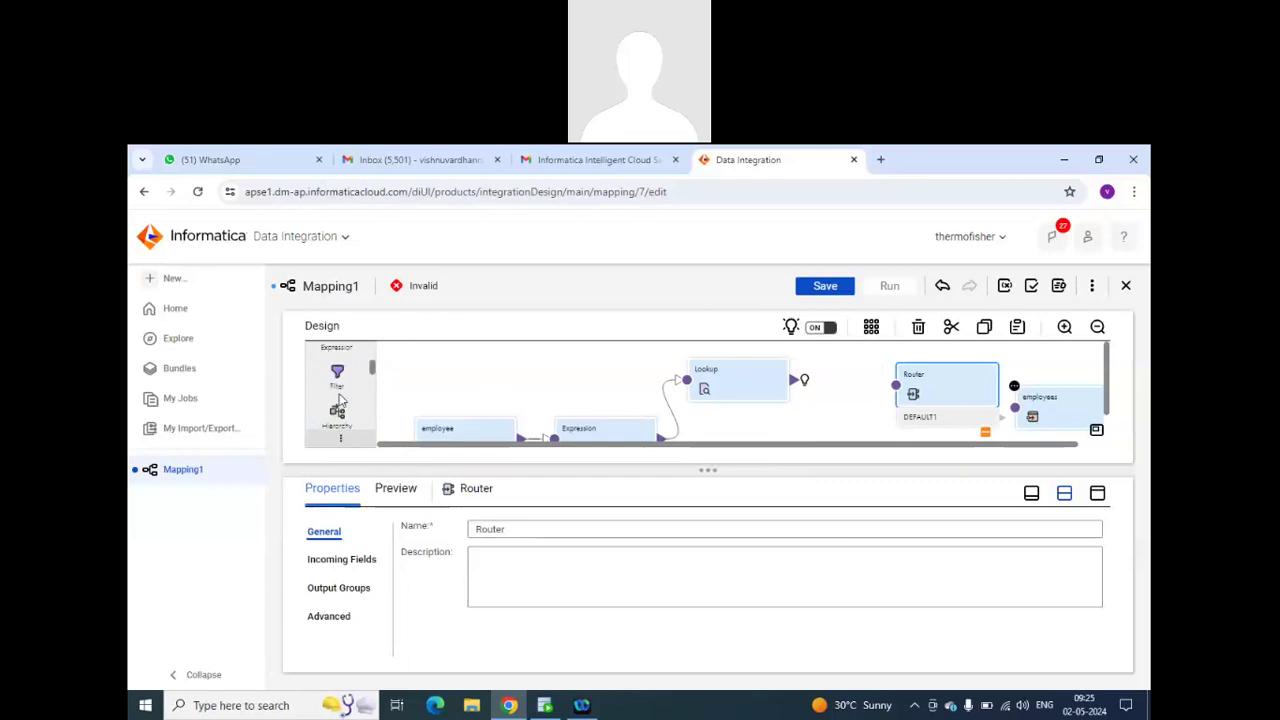
pyautogui.scroll(2, 340, 393)
pyautogui.moveTo(337, 411); pyautogui.dragTo(828, 402)
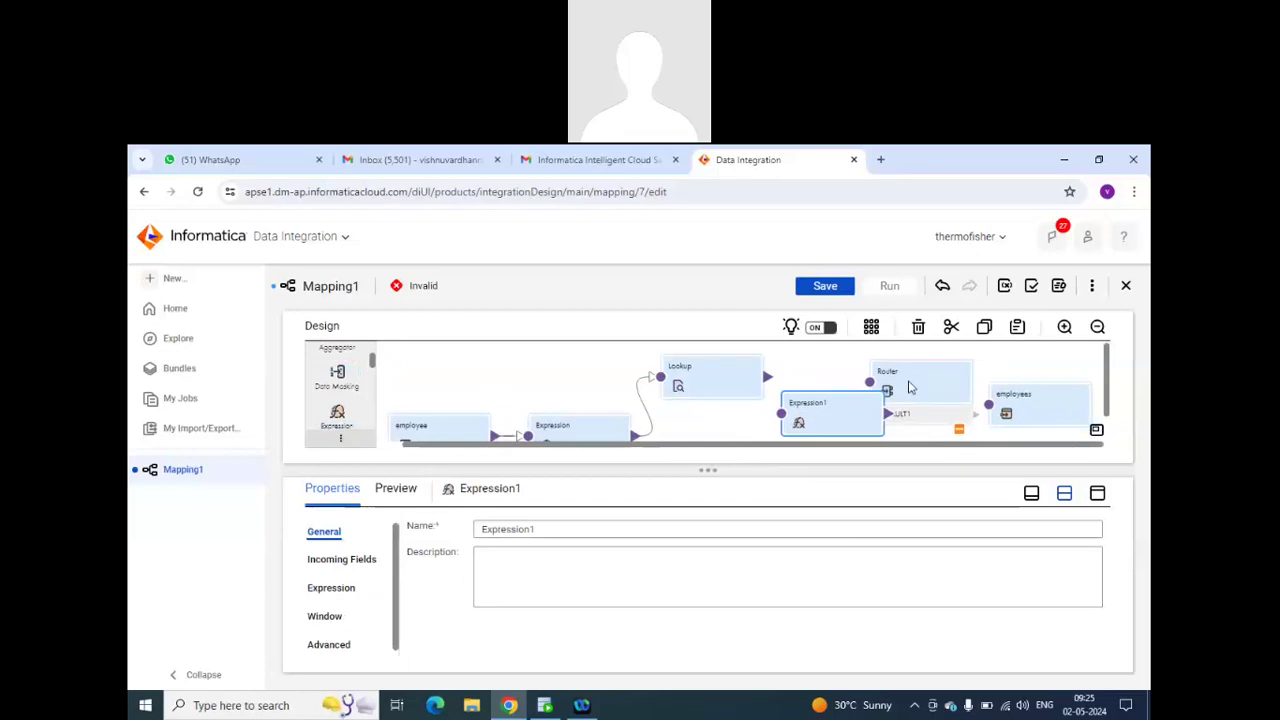
pyautogui.moveTo(912, 375); pyautogui.dragTo(1014, 364)
pyautogui.moveTo(1020, 420); pyautogui.dragTo(1042, 419)
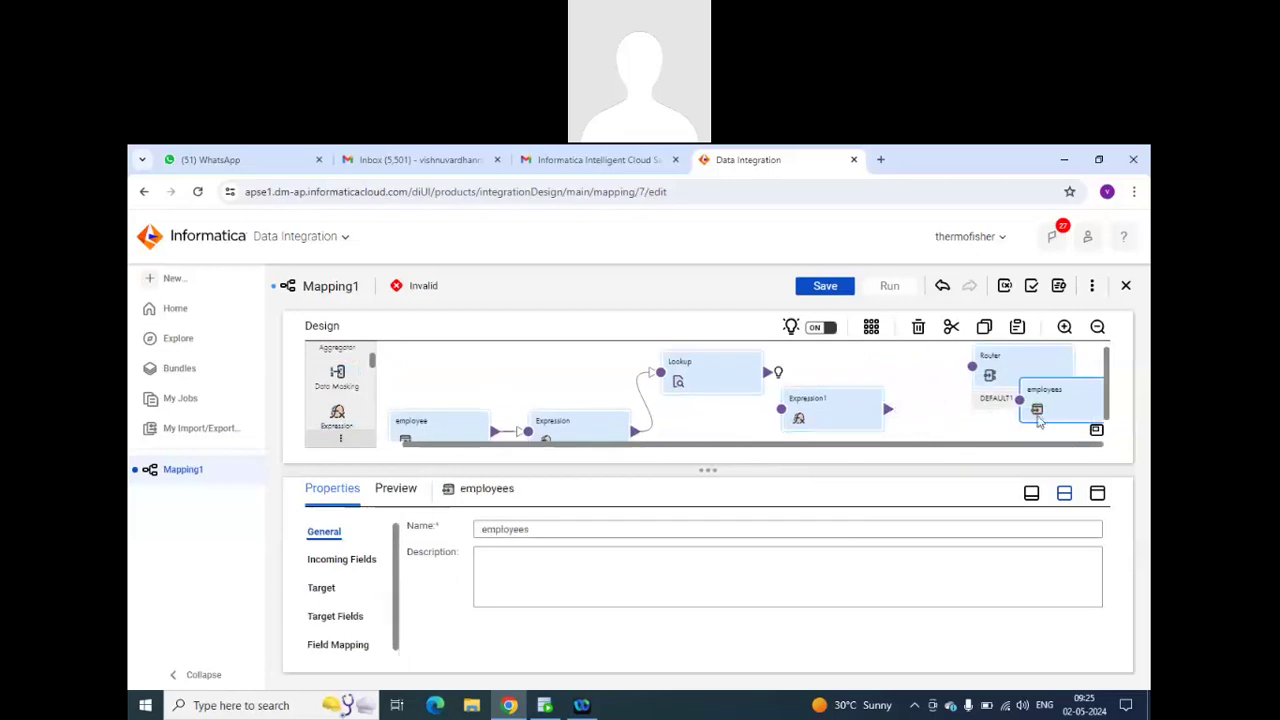
pyautogui.moveTo(820, 394); pyautogui.dragTo(870, 391)
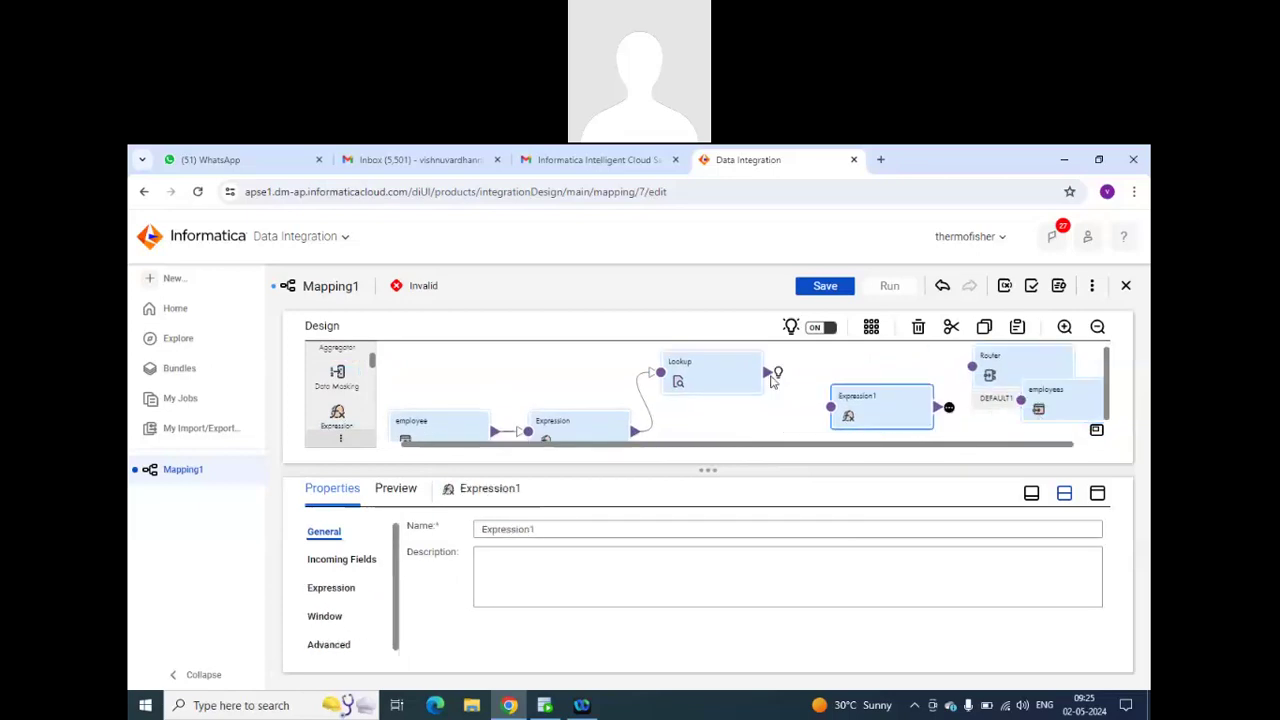
# Link both the Lookup and the first Expression to Expression1, and position Expression1 between the Lookup and the Router.
pyautogui.moveTo(768, 374); pyautogui.dragTo(830, 407)
pyautogui.moveTo(634, 431); pyautogui.dragTo(891, 382)
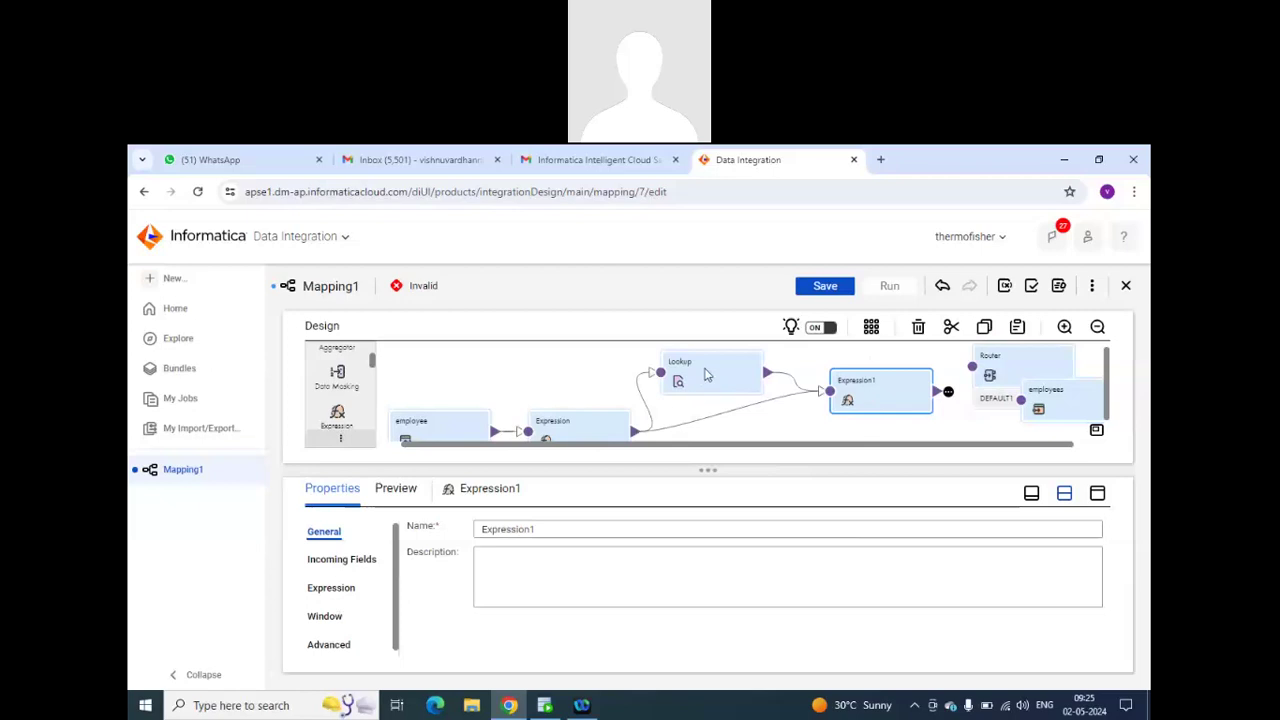
pyautogui.moveTo(884, 384); pyautogui.dragTo(865, 385)
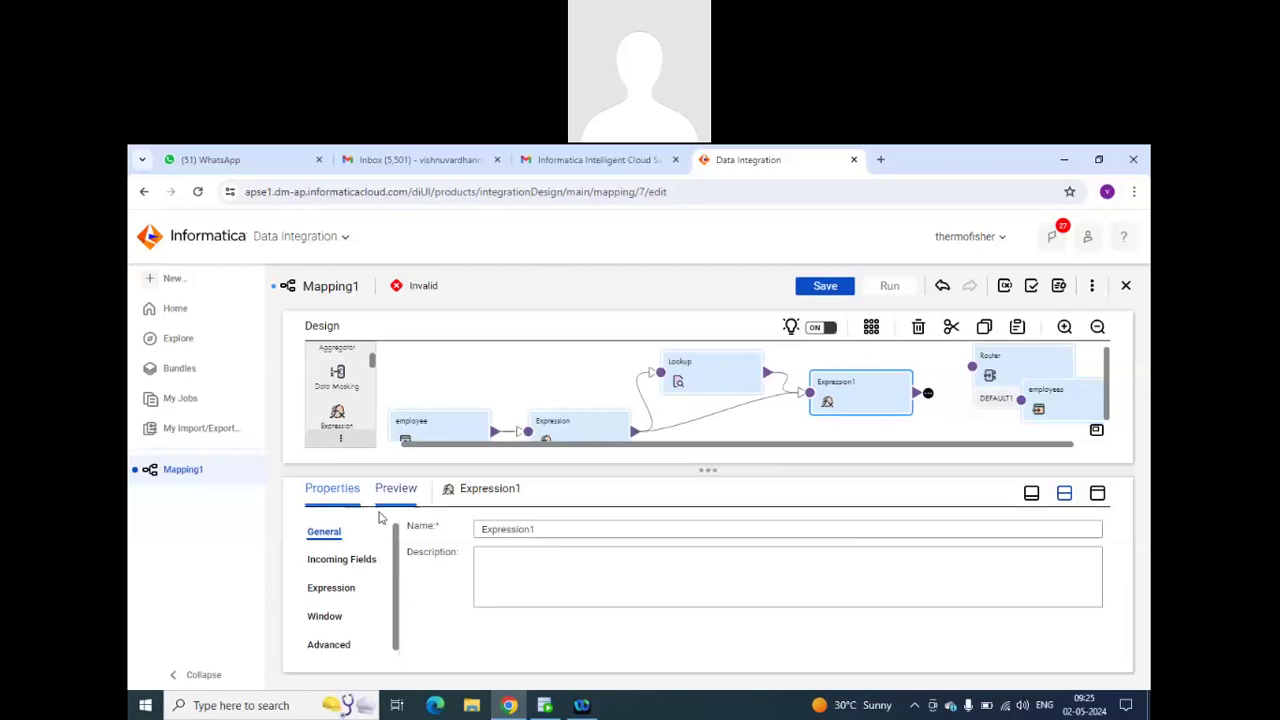
# Open the field name conflict resolution for Expression1's incoming fields and give the Expression fields the prefix source_.
pyautogui.click(340, 559)
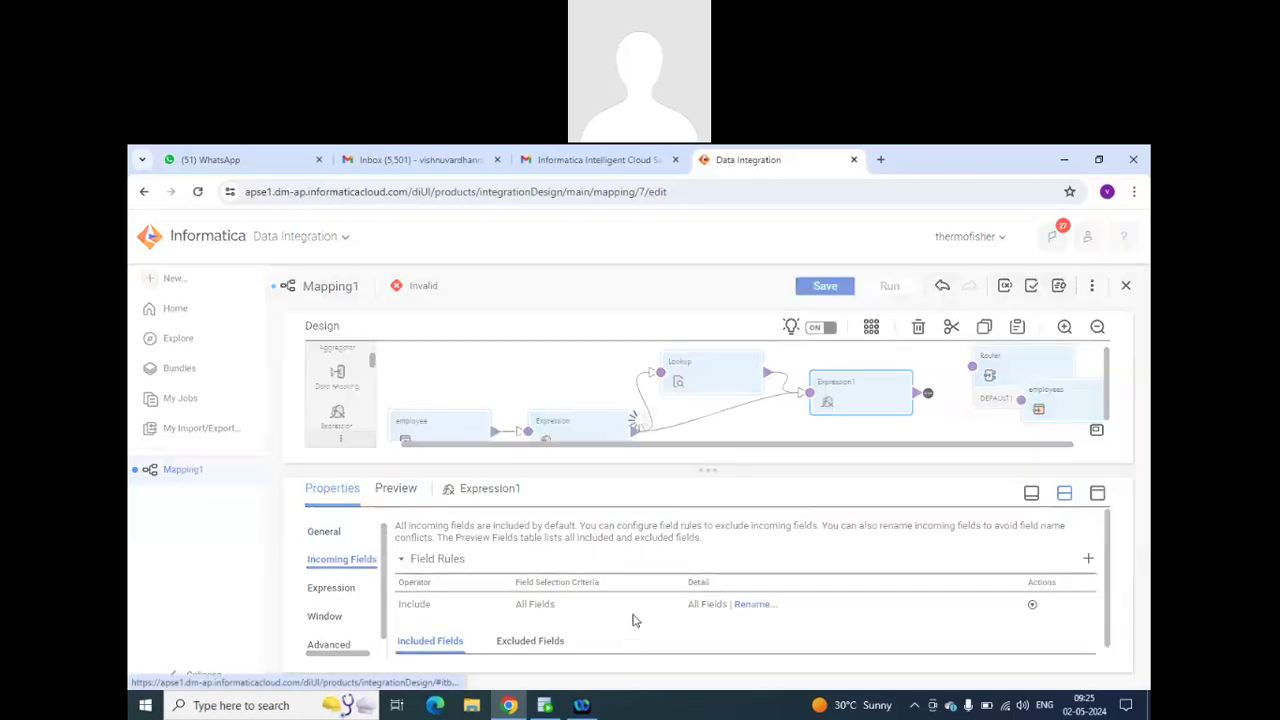
pyautogui.scroll(-1, 648, 613)
pyautogui.scroll(2, 651, 611)
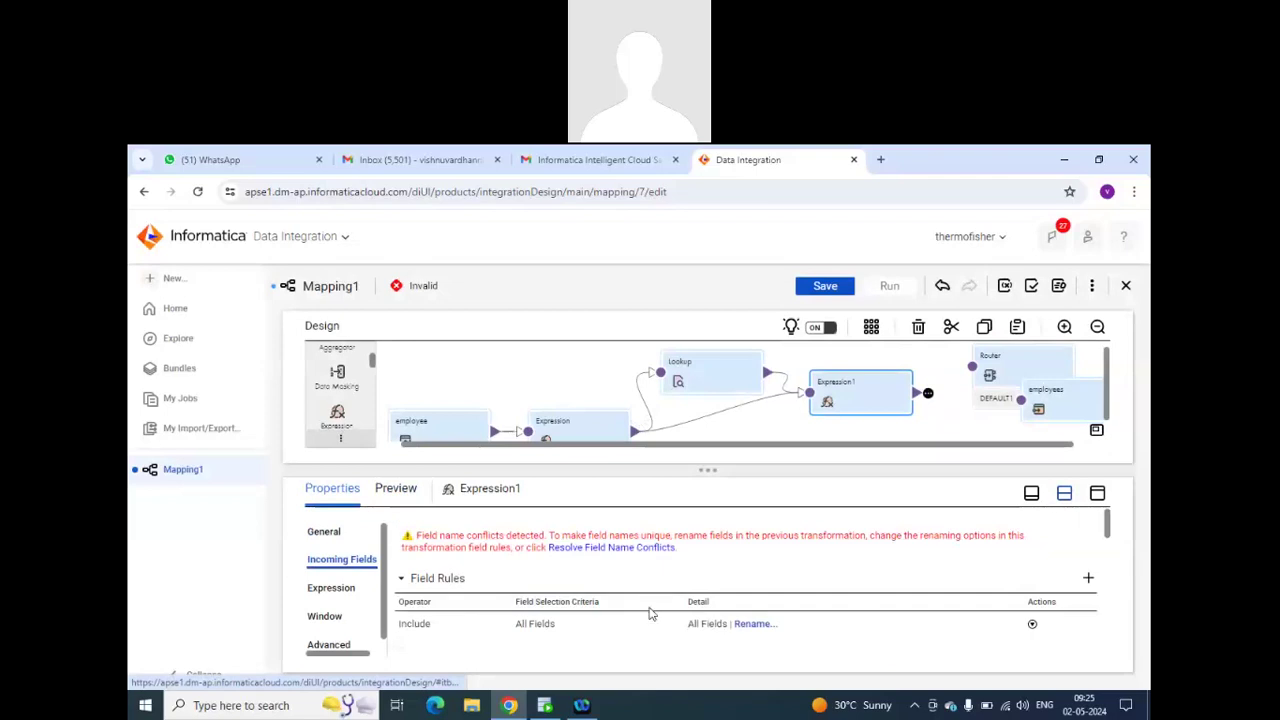
pyautogui.click(643, 552)
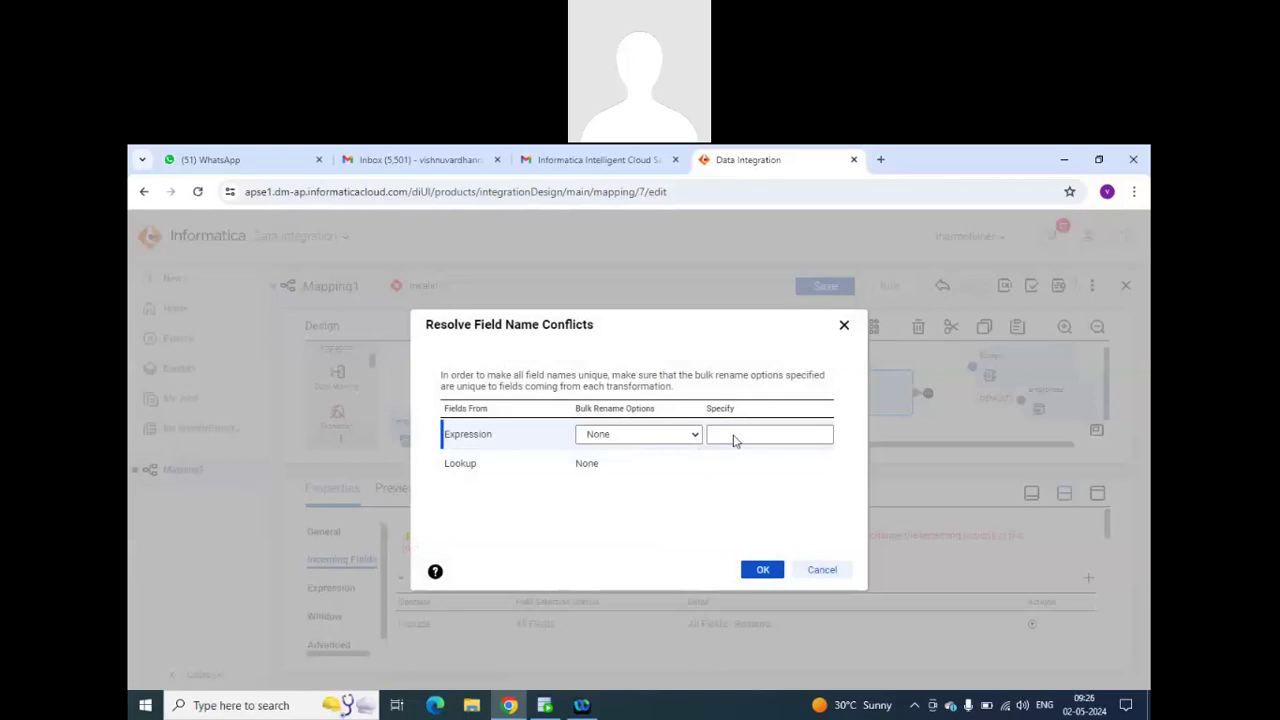
pyautogui.click(689, 438)
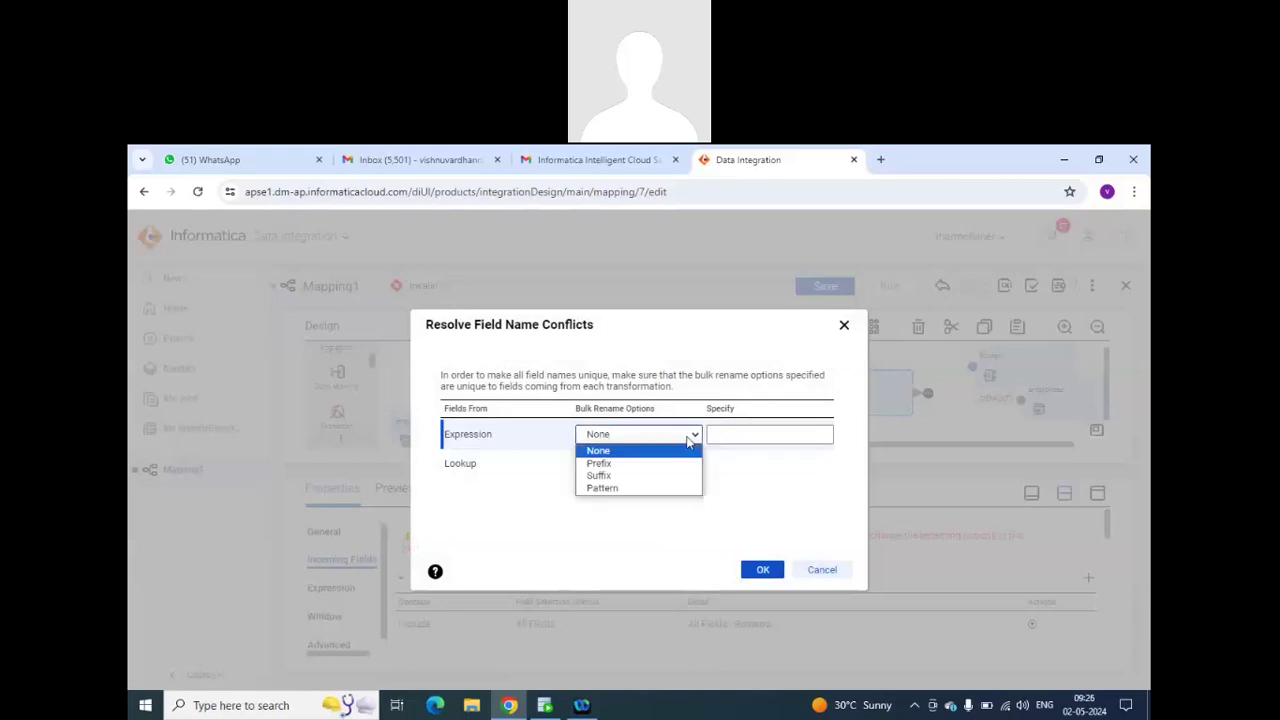
pyautogui.click(689, 441)
pyautogui.click(674, 446)
pyautogui.click(600, 463)
pyautogui.click(730, 436)
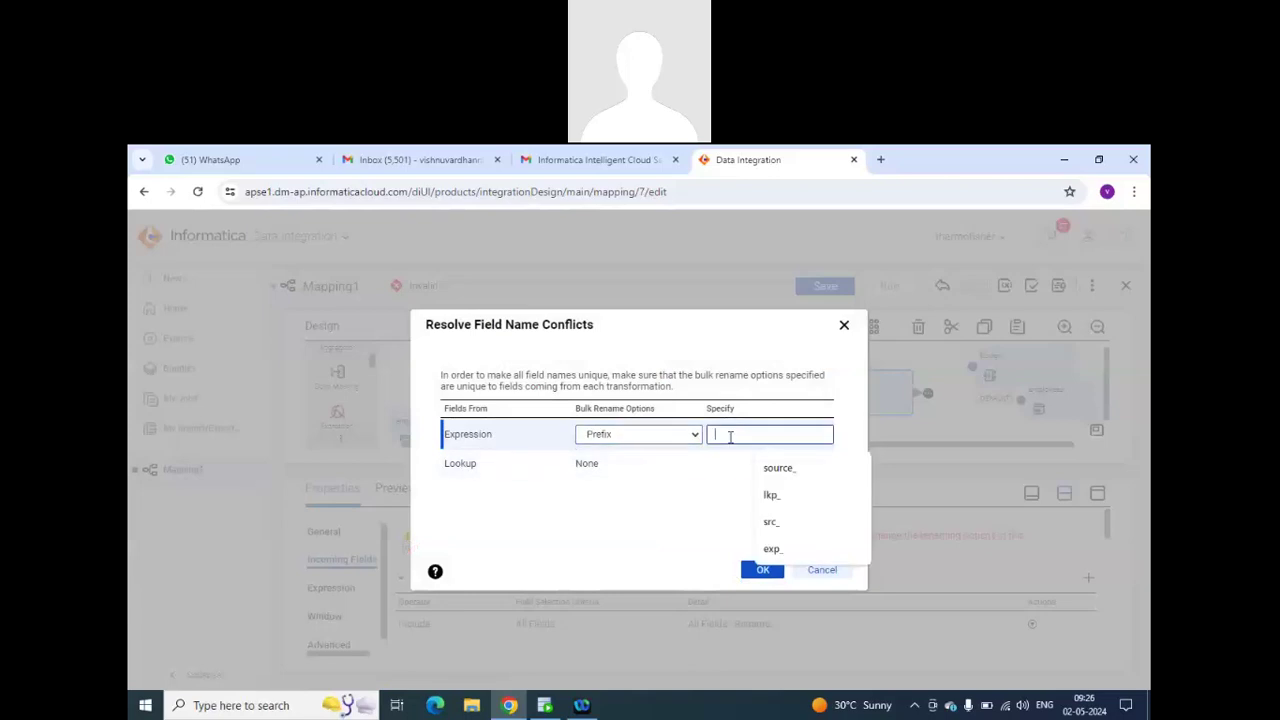
pyautogui.click(780, 468)
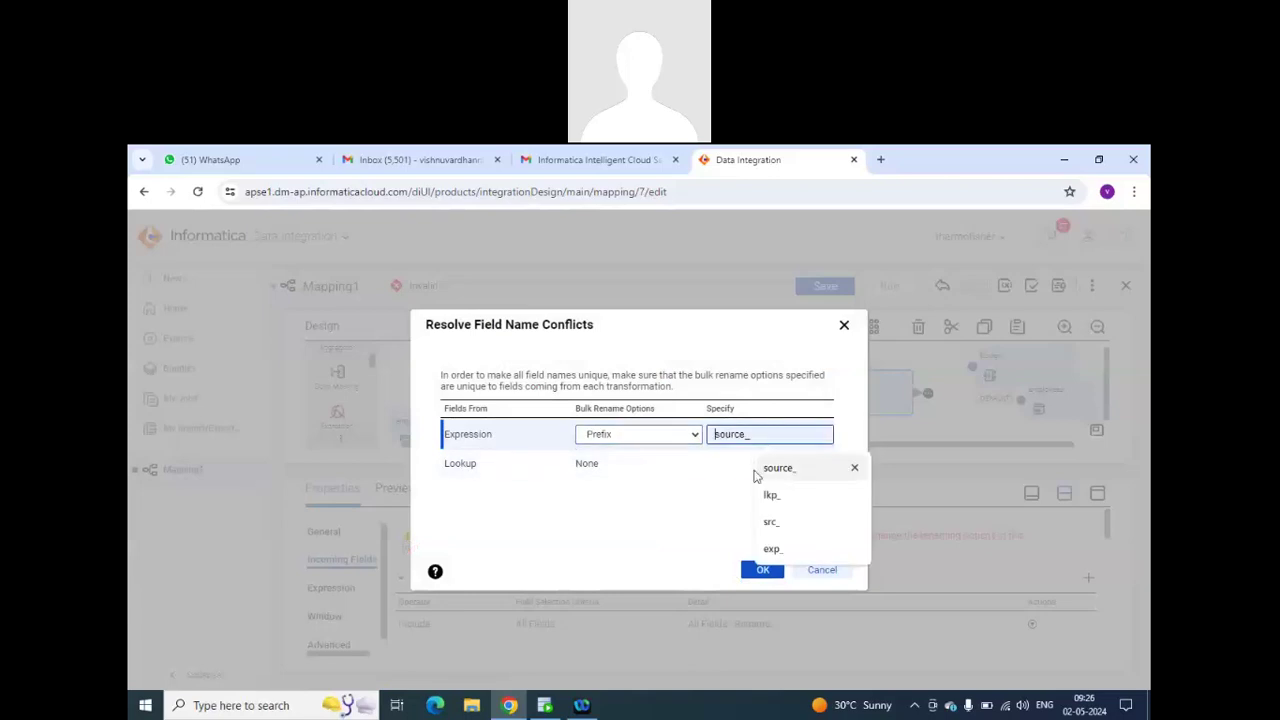
# Give the Lookup fields the prefix lkp_ and apply the field name conflict resolution.
pyautogui.click(596, 465)
pyautogui.click(691, 466)
pyautogui.click(677, 491)
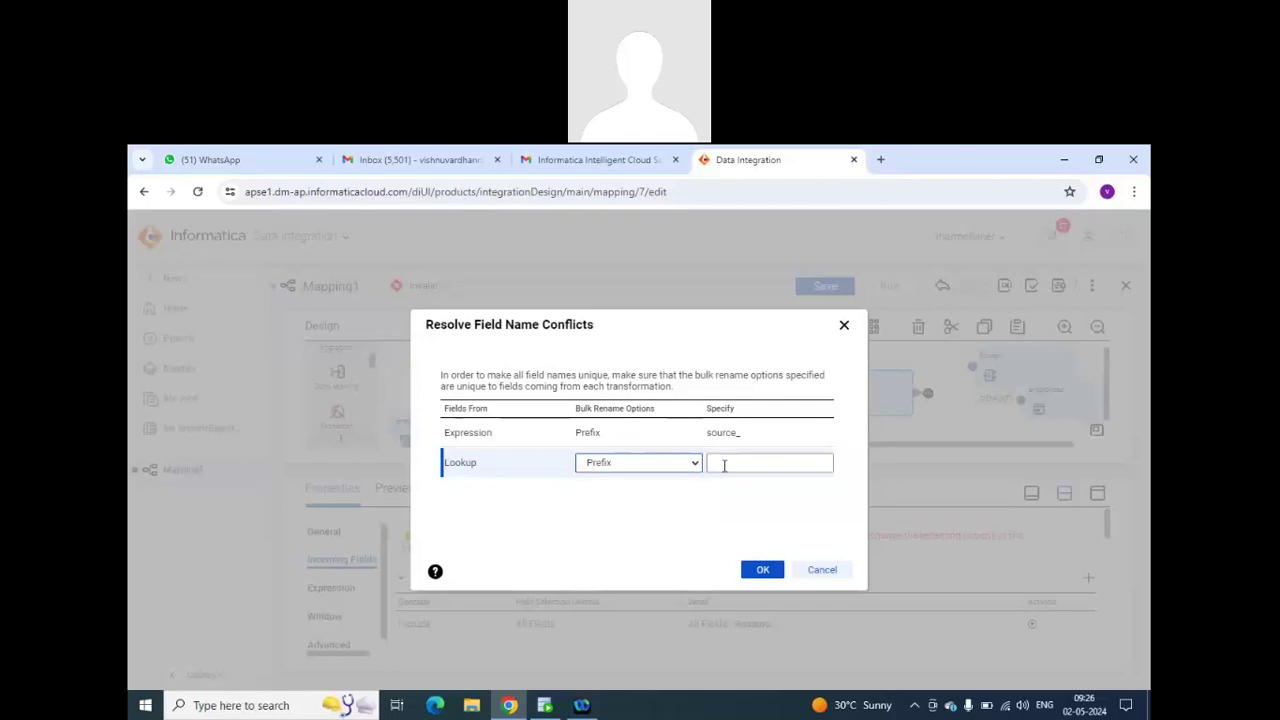
pyautogui.click(724, 465)
pyautogui.click(778, 532)
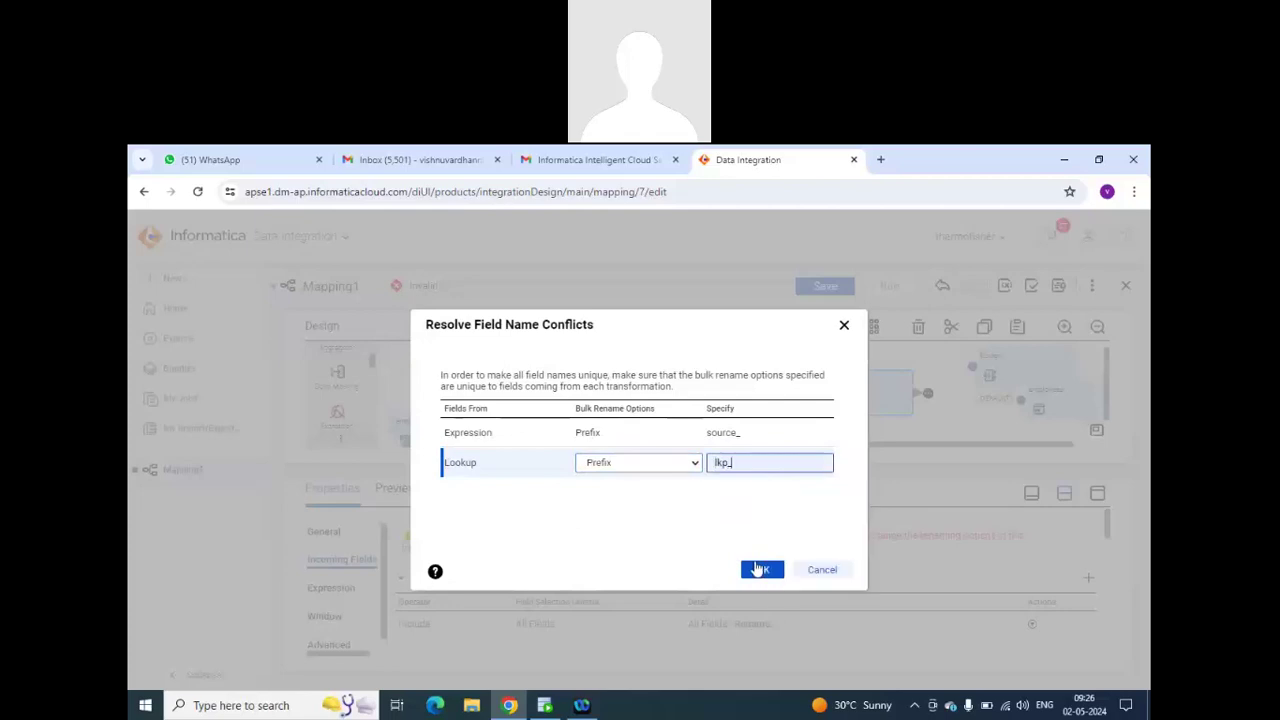
pyautogui.click(757, 569)
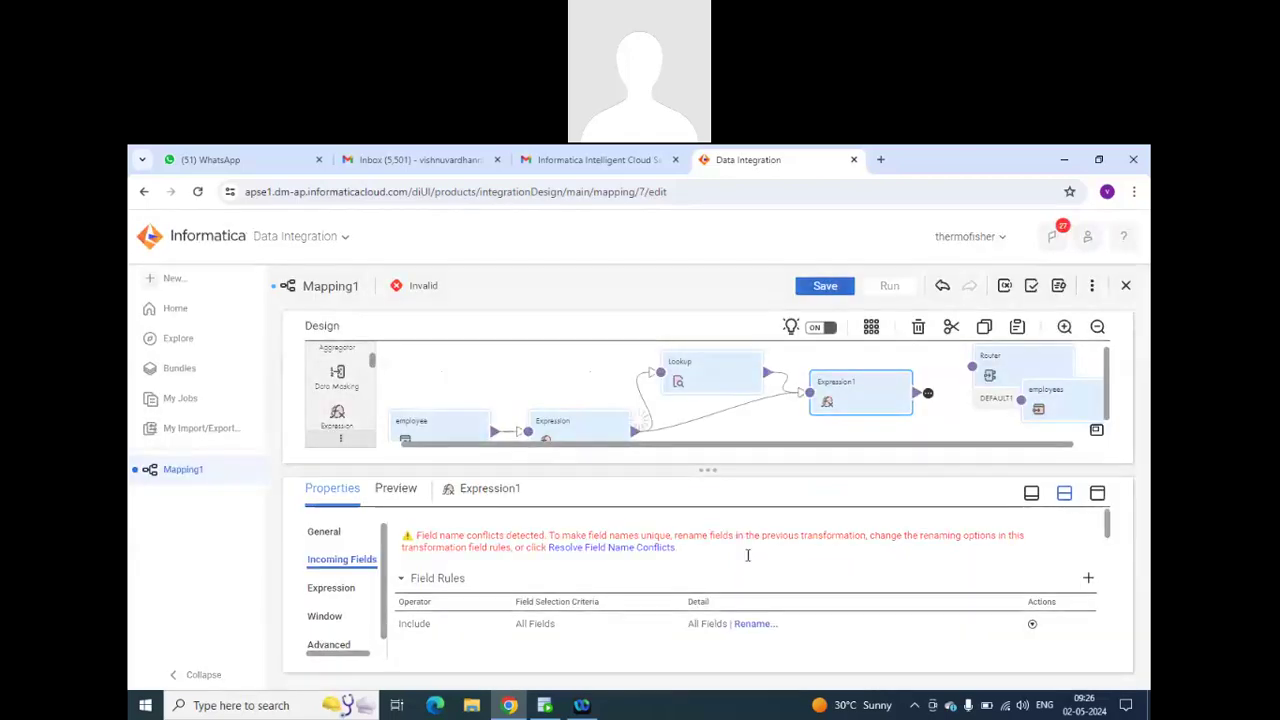
# Review Expression1's included fields, checking the names with the lkp_ and source_ prefixes.
pyautogui.scroll(-1, 745, 563)
pyautogui.scroll(-2, 745, 563)
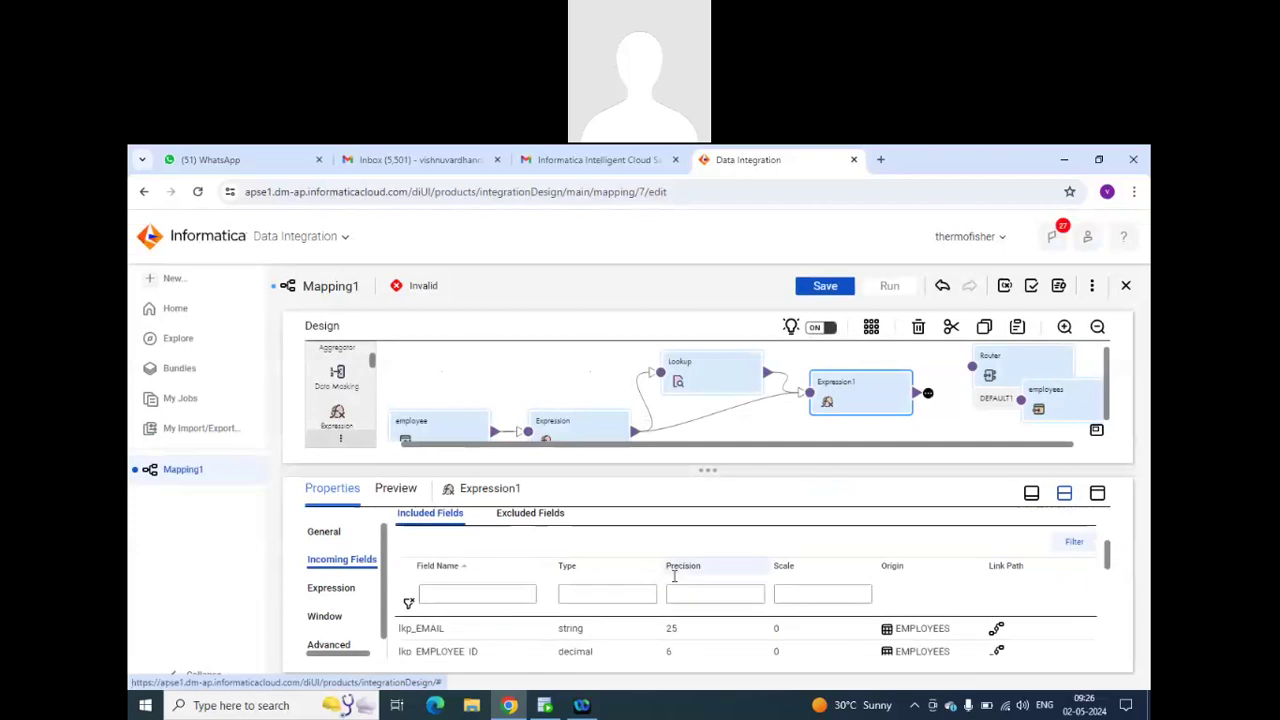
pyautogui.scroll(-2, 467, 586)
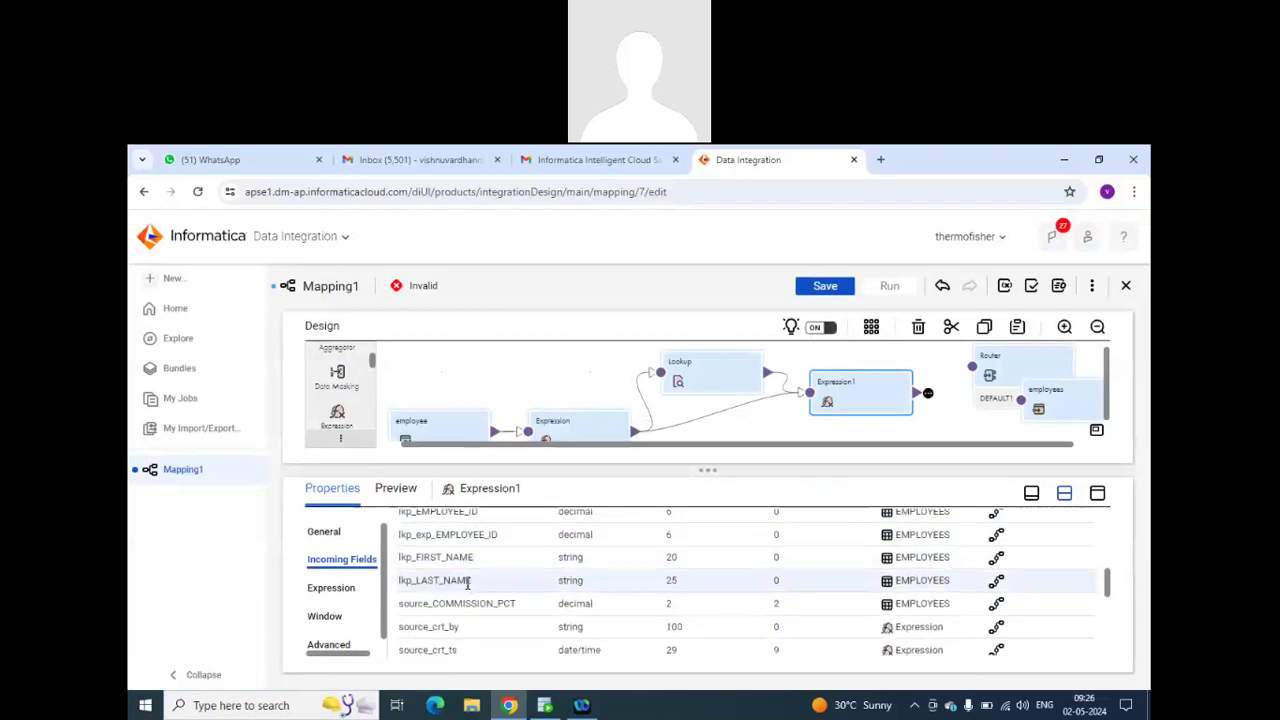
pyautogui.scroll(2, 455, 584)
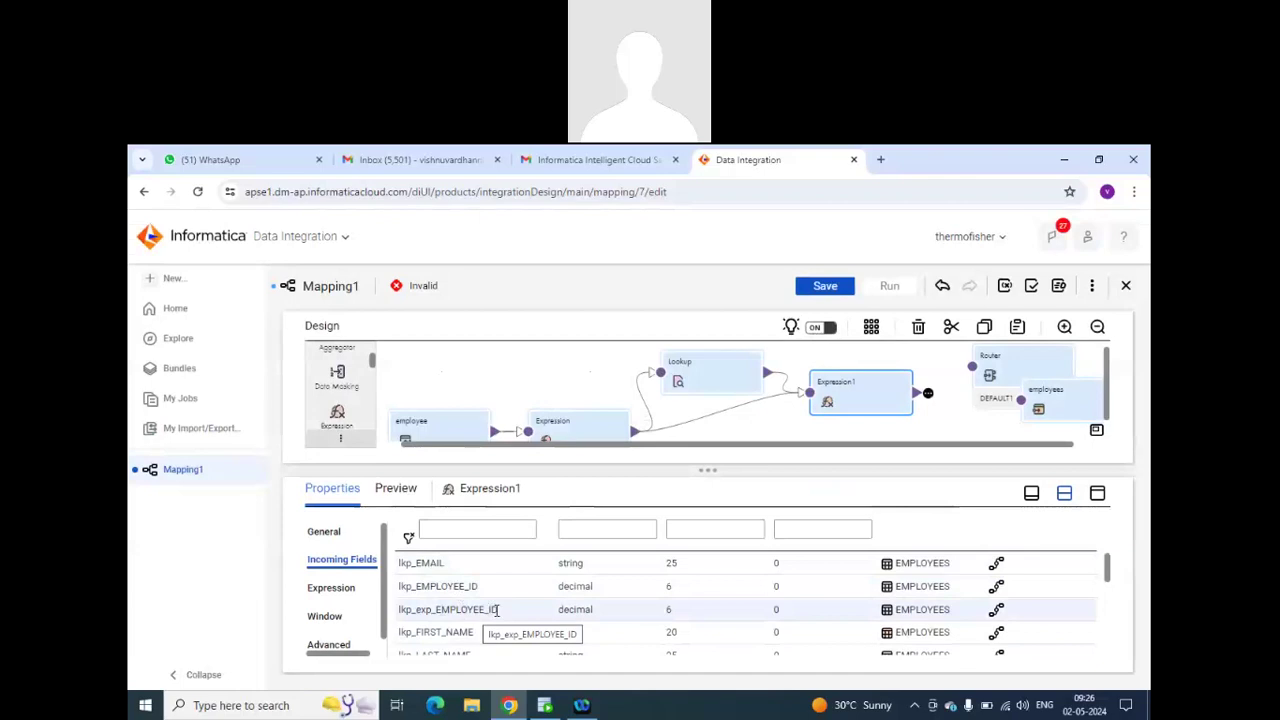
pyautogui.scroll(-1, 496, 610)
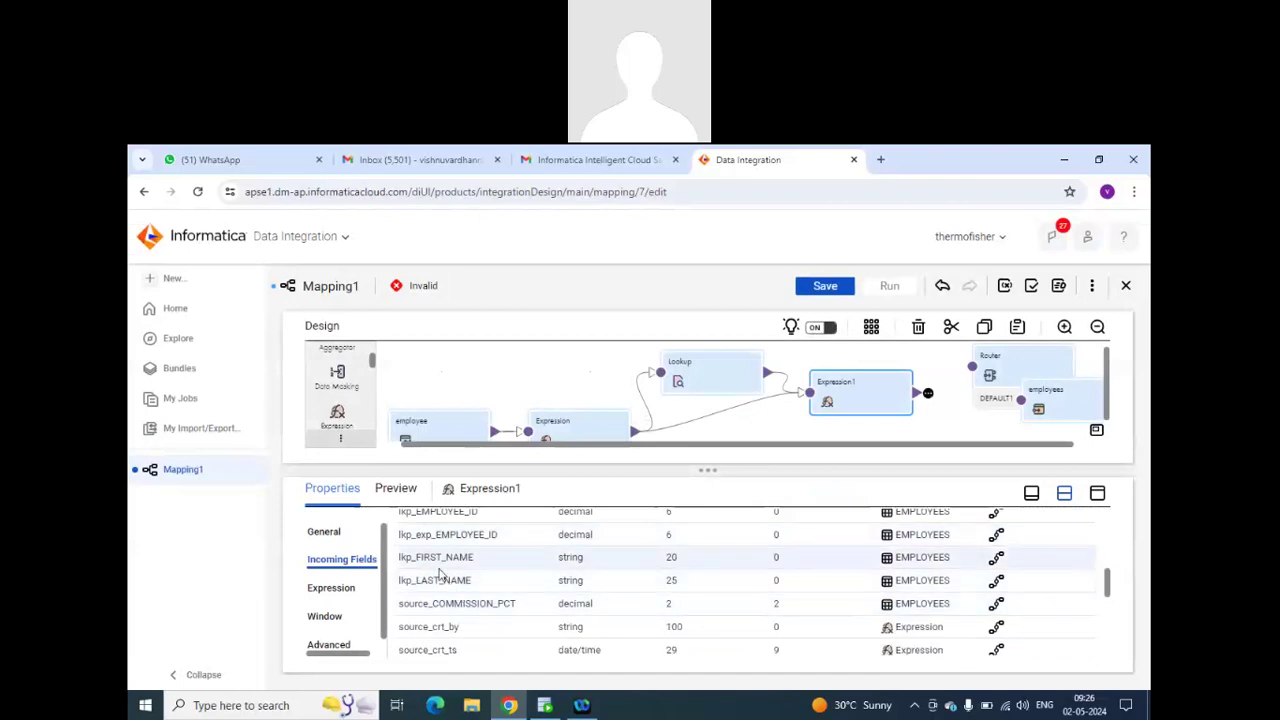
pyautogui.scroll(3, 474, 585)
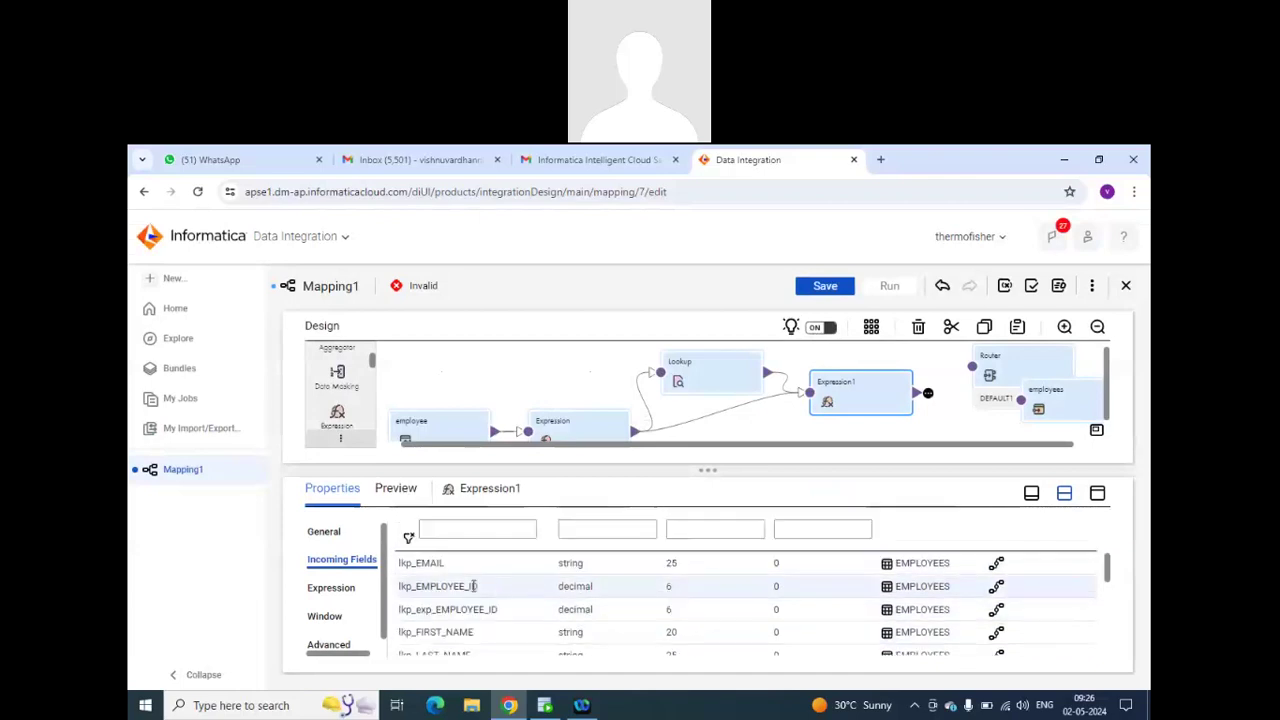
pyautogui.scroll(-5, 447, 576)
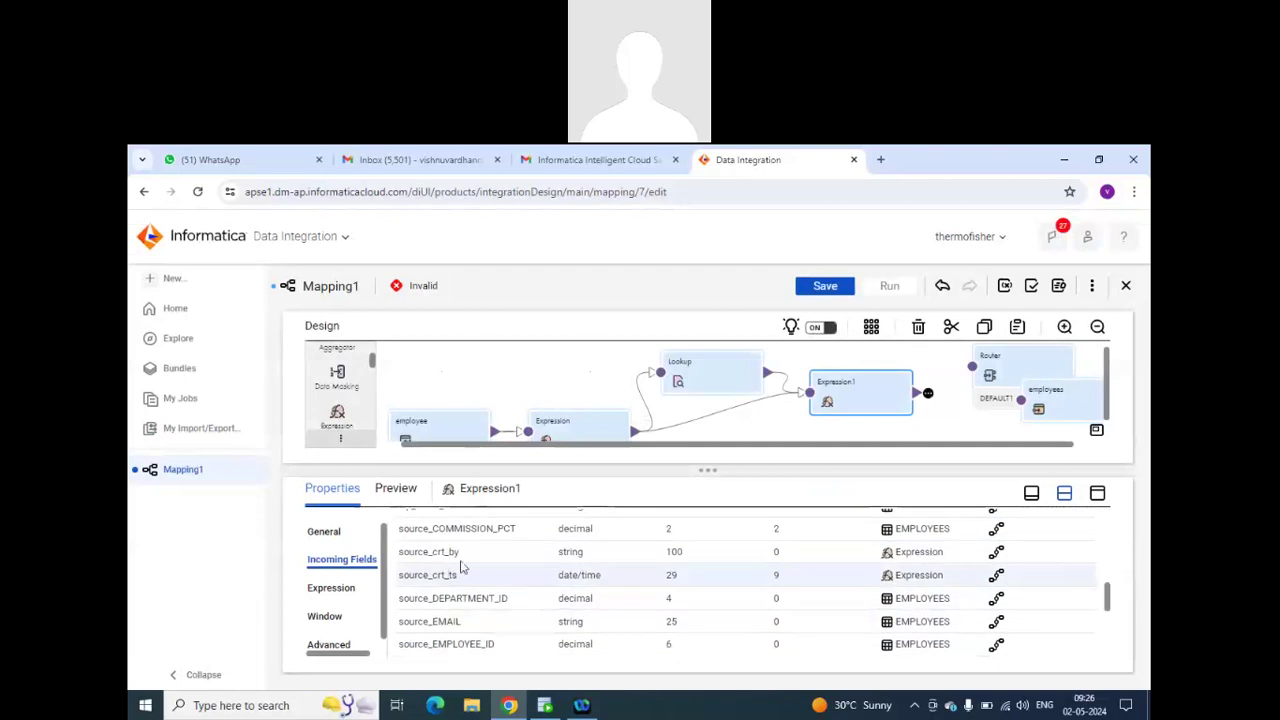
pyautogui.scroll(-5, 487, 610)
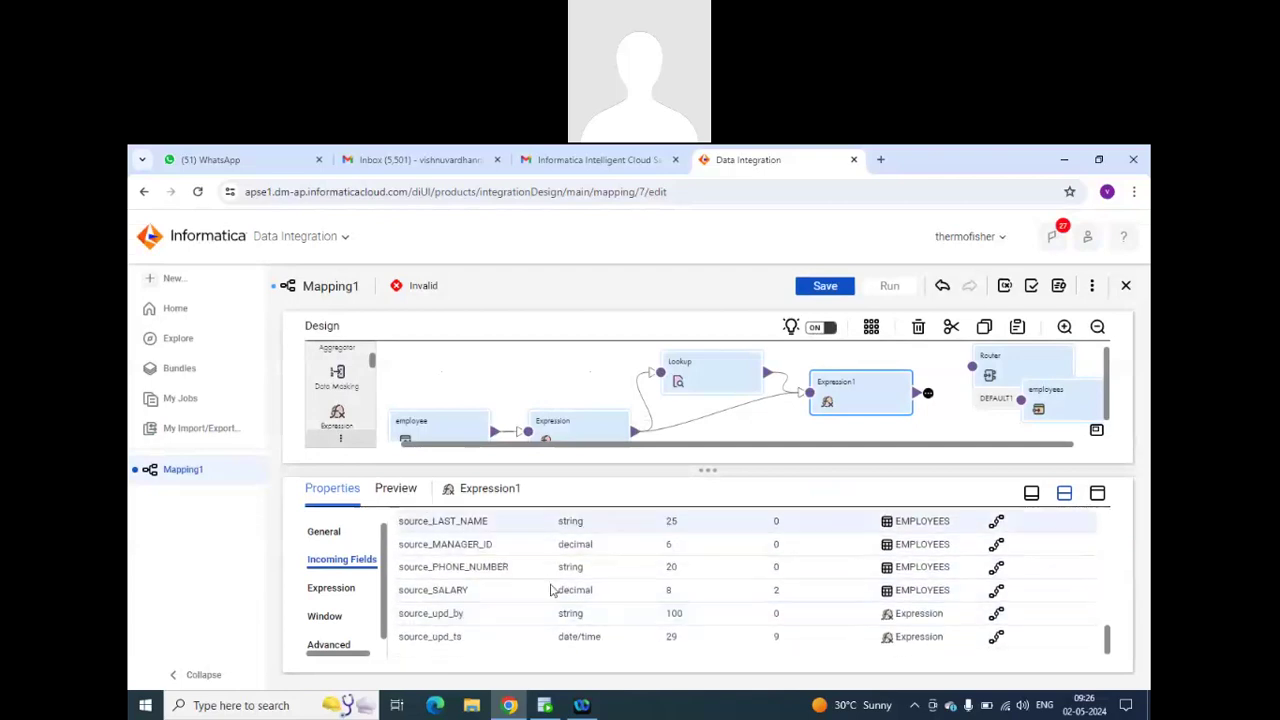
pyautogui.scroll(3, 551, 586)
# Add a string output field named src_md5 with precision 100 to Expression1.
pyautogui.click(331, 590)
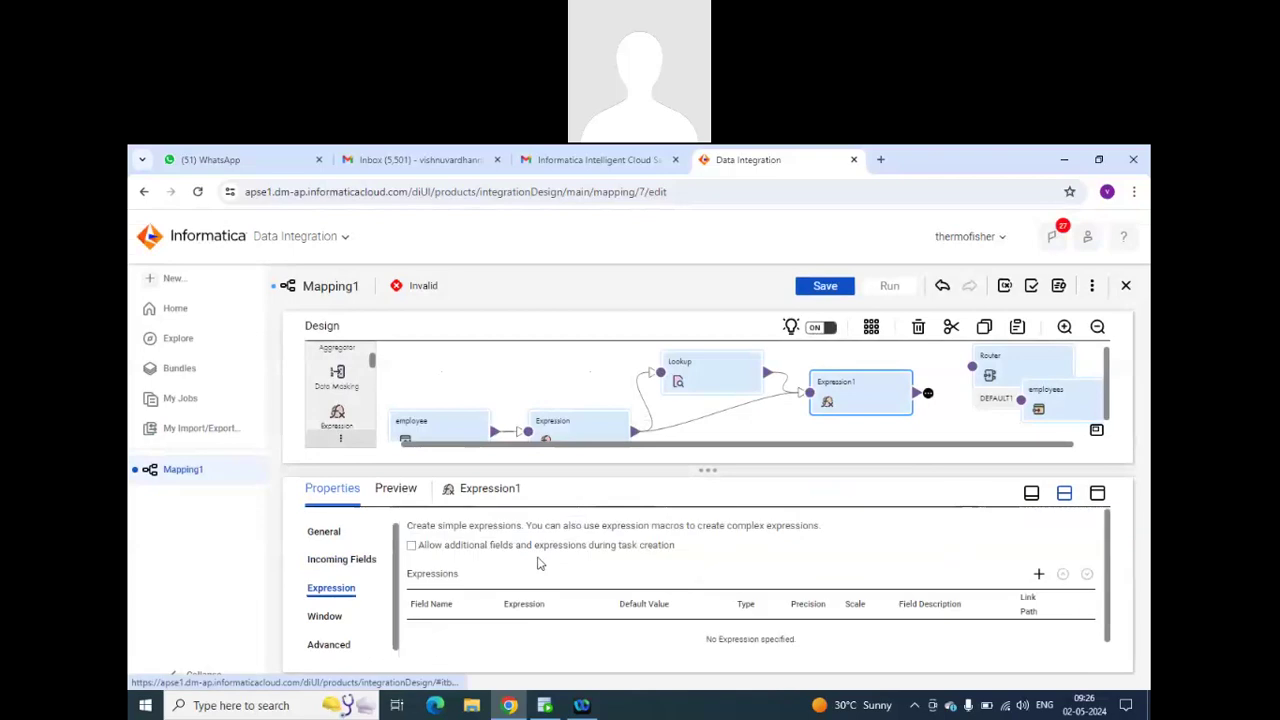
pyautogui.click(1038, 576)
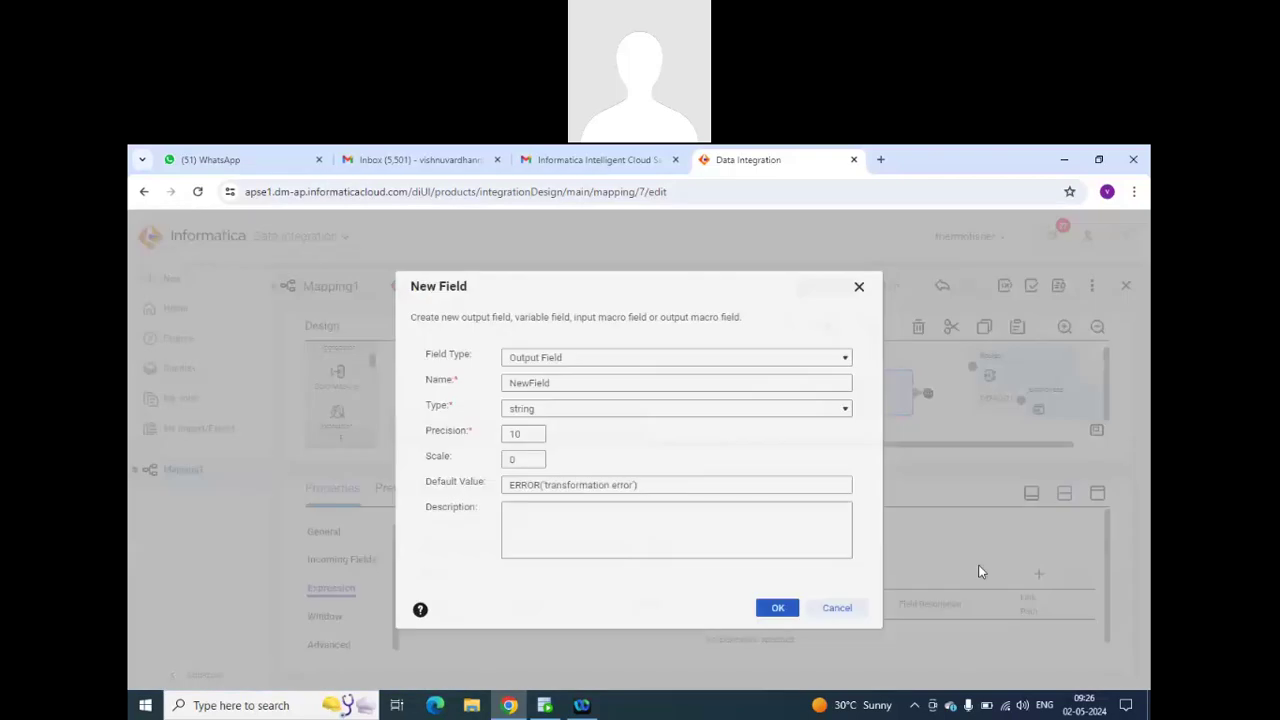
pyautogui.click(560, 383)
pyautogui.doubleClick(579, 390)
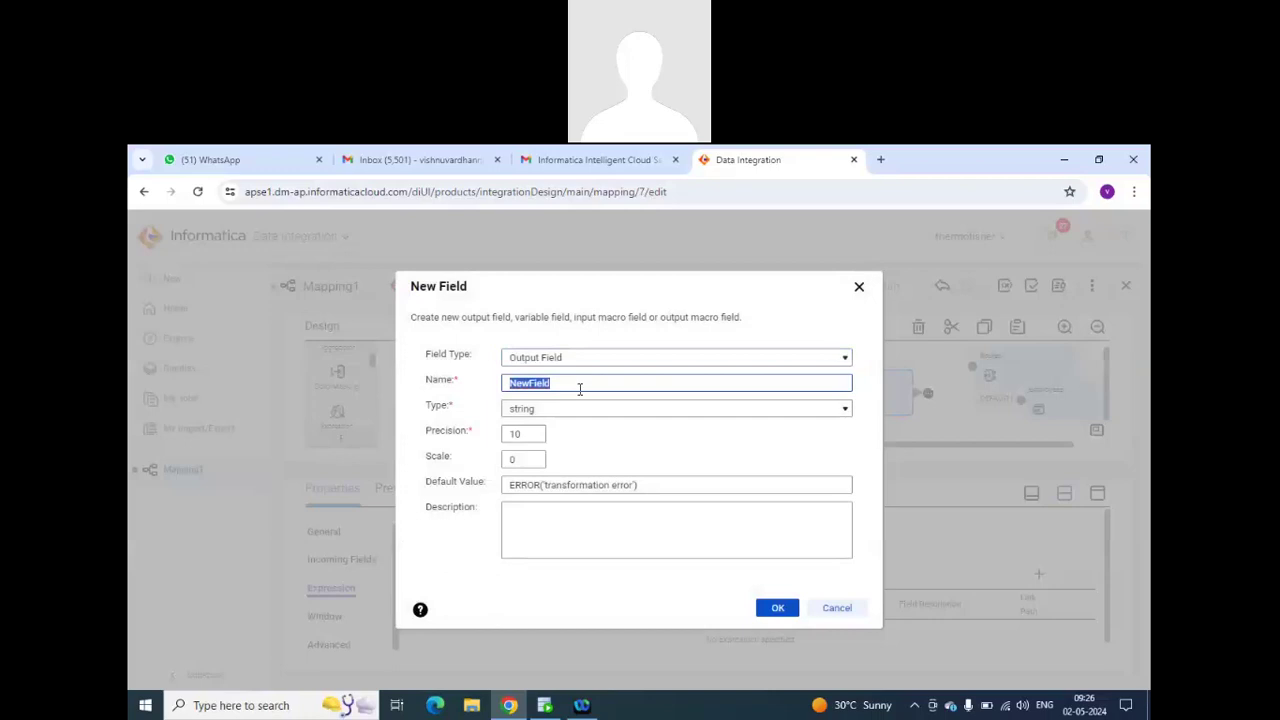
pyautogui.write('src_md5')
pyautogui.click(533, 431)
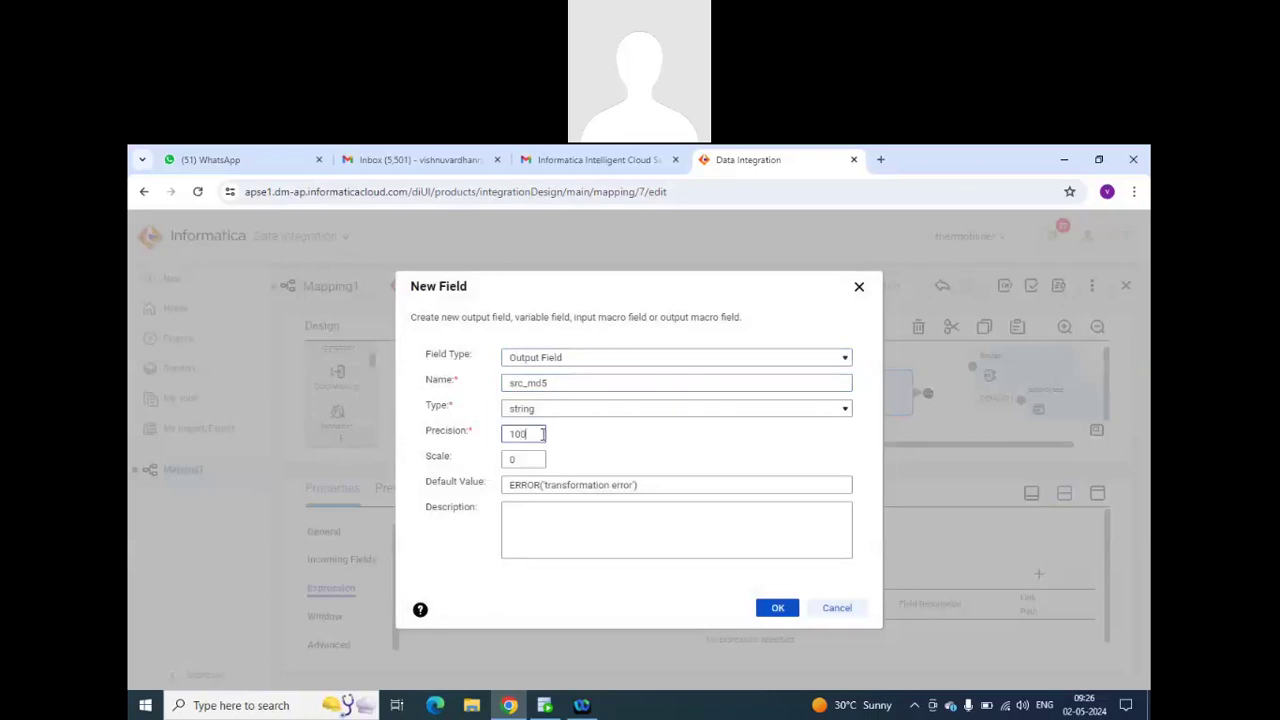
pyautogui.click(777, 608)
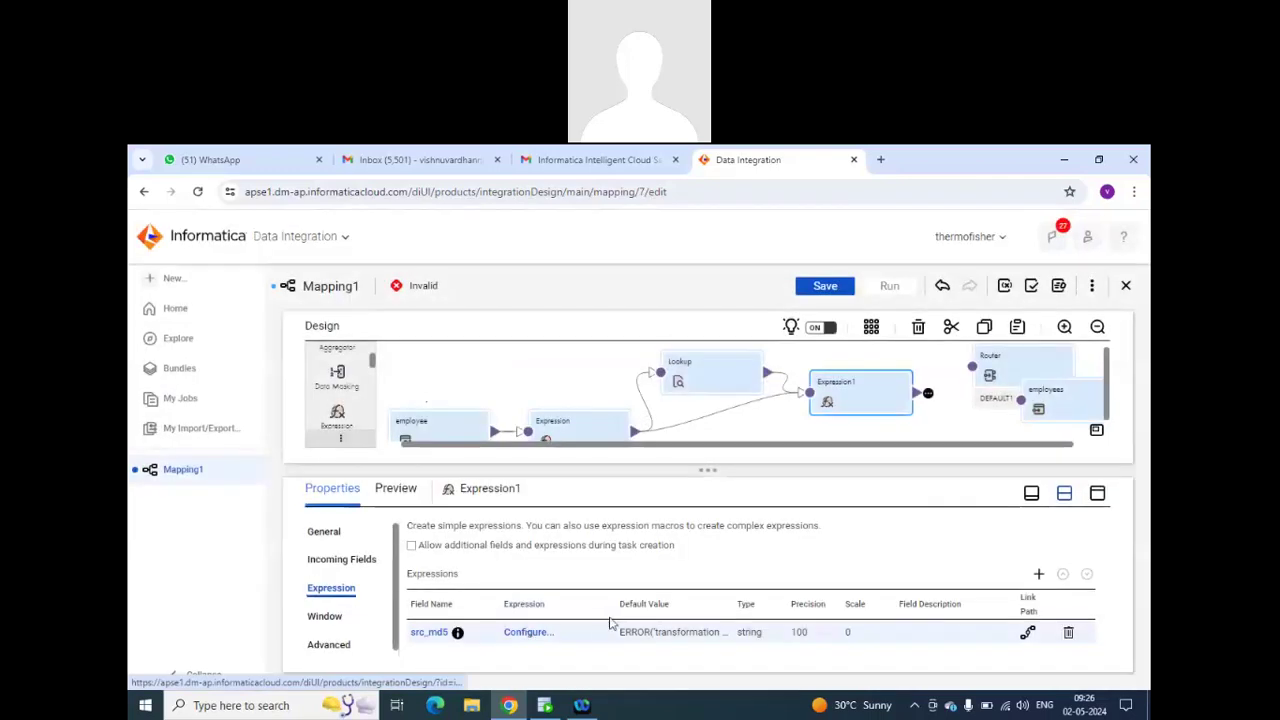
# Start the src_md5 field expression with the built-in MD5 function.
pyautogui.click(527, 633)
pyautogui.click(491, 371)
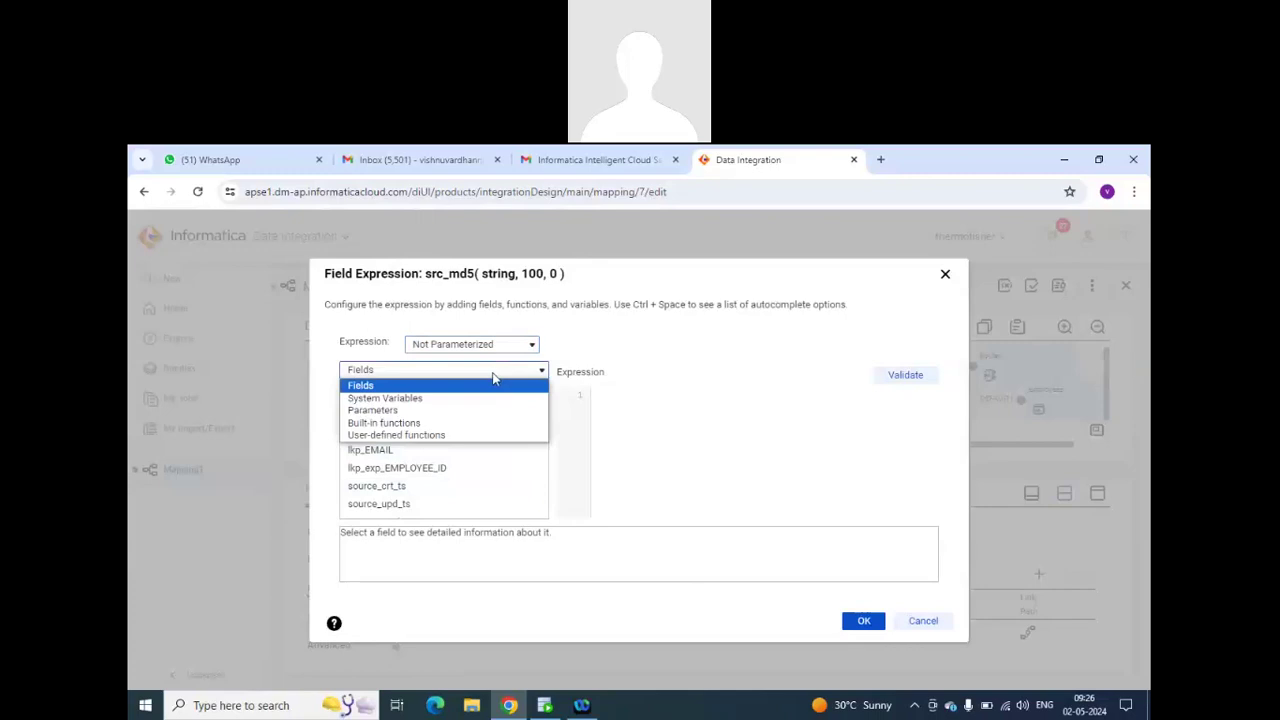
pyautogui.click(486, 399)
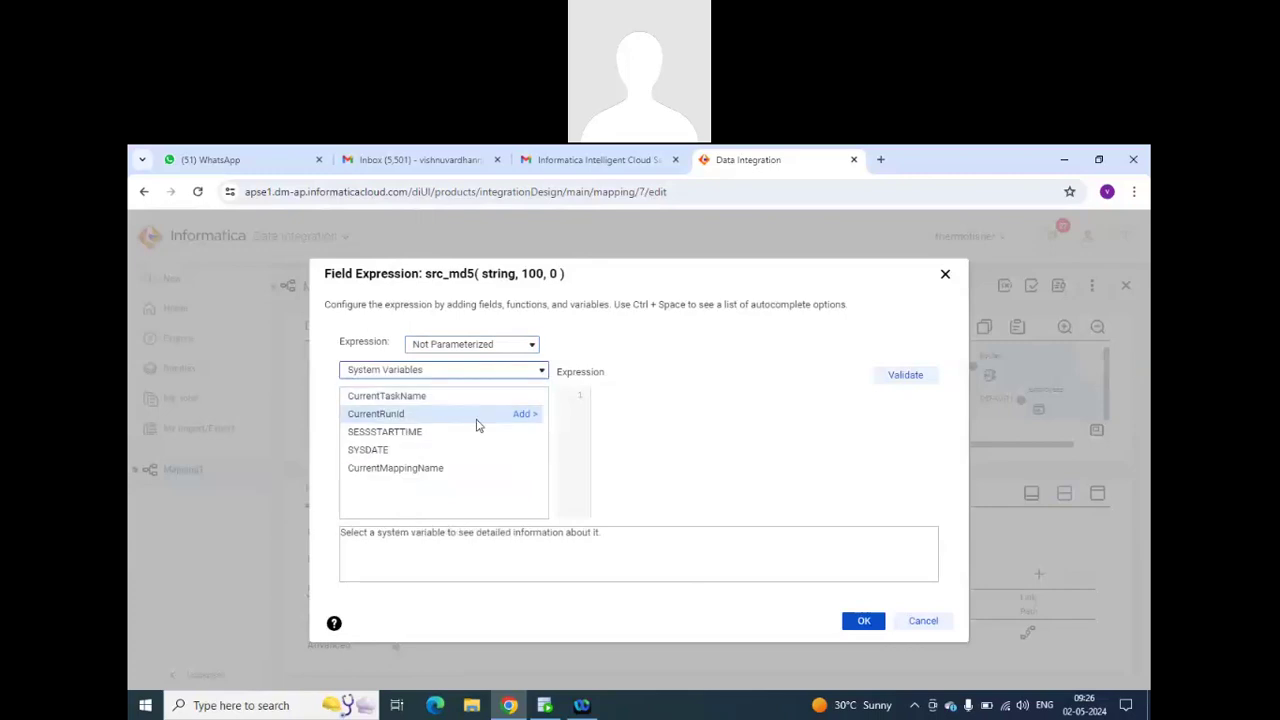
pyautogui.click(509, 371)
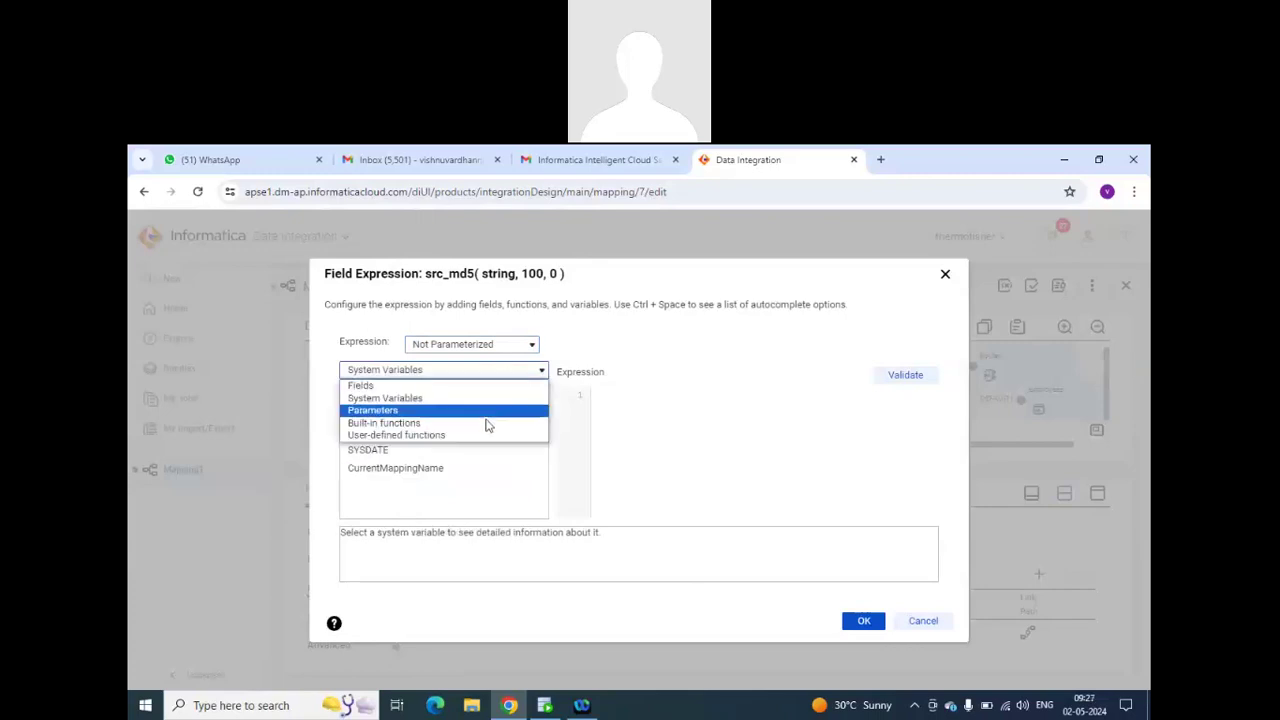
pyautogui.click(487, 423)
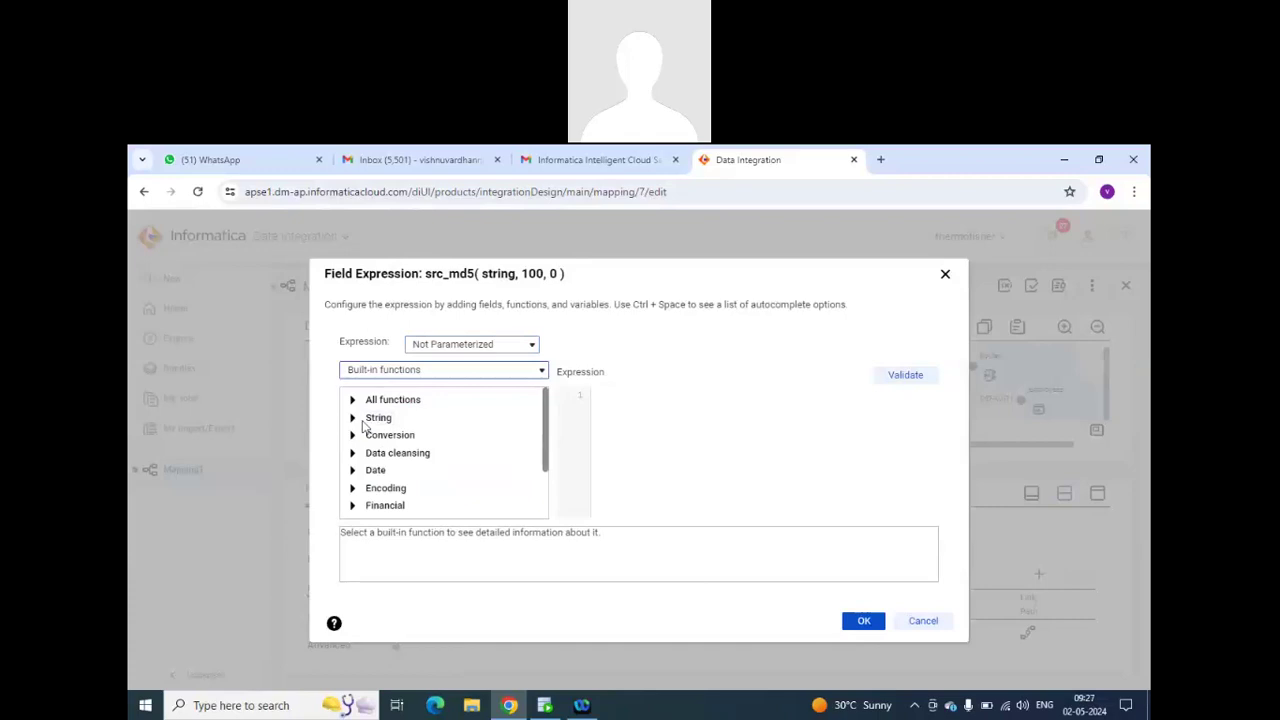
pyautogui.click(365, 419)
pyautogui.scroll(-3, 418, 447)
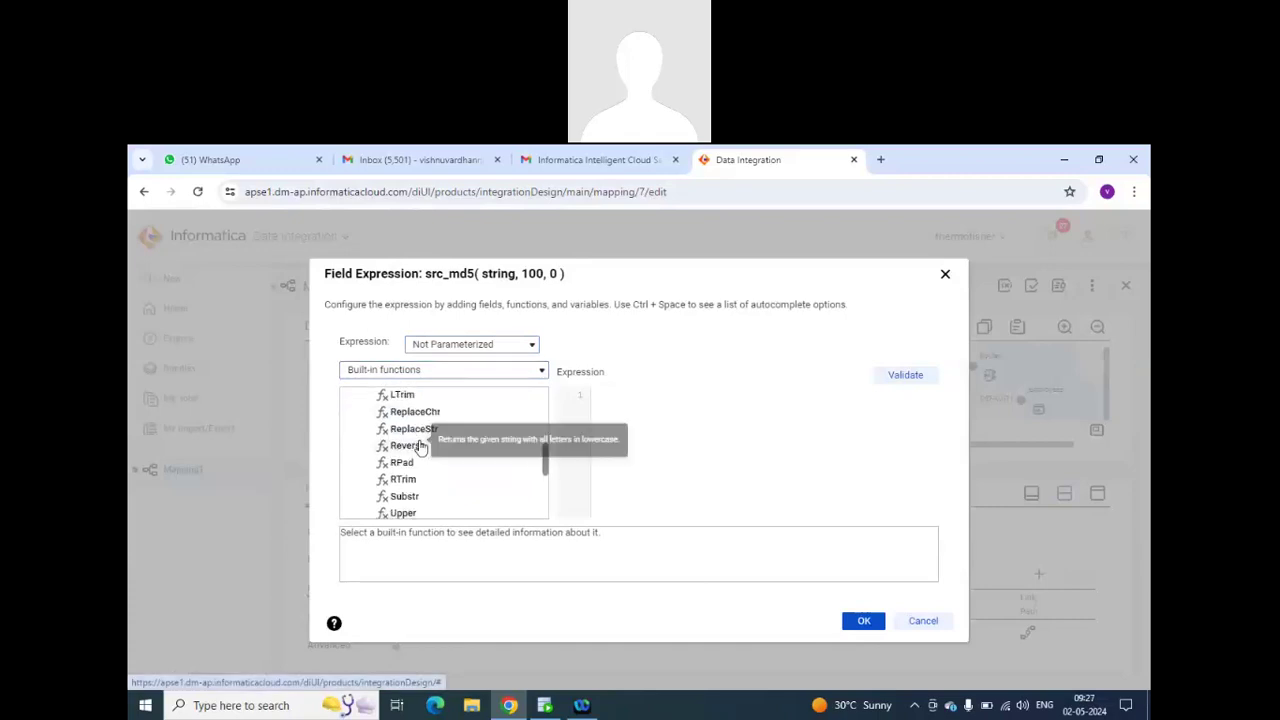
pyautogui.scroll(-2, 420, 447)
pyautogui.scroll(5, 390, 425)
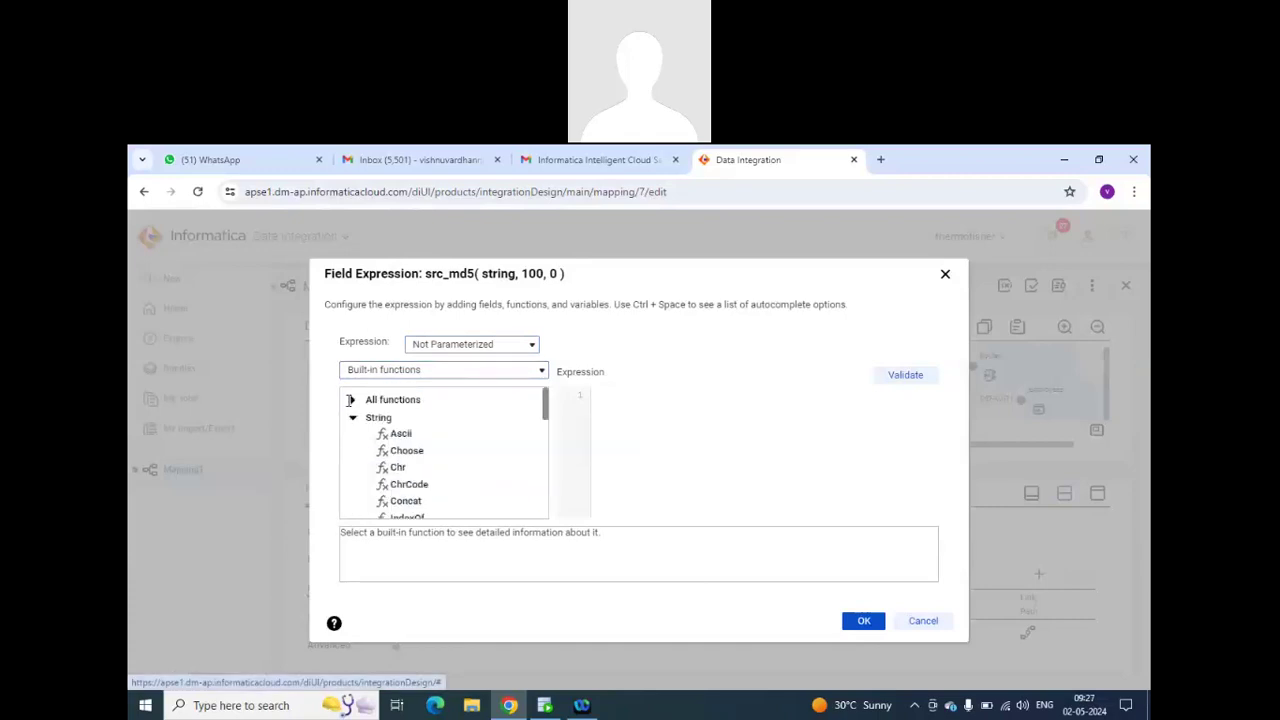
pyautogui.click(350, 399)
pyautogui.scroll(-4, 433, 430)
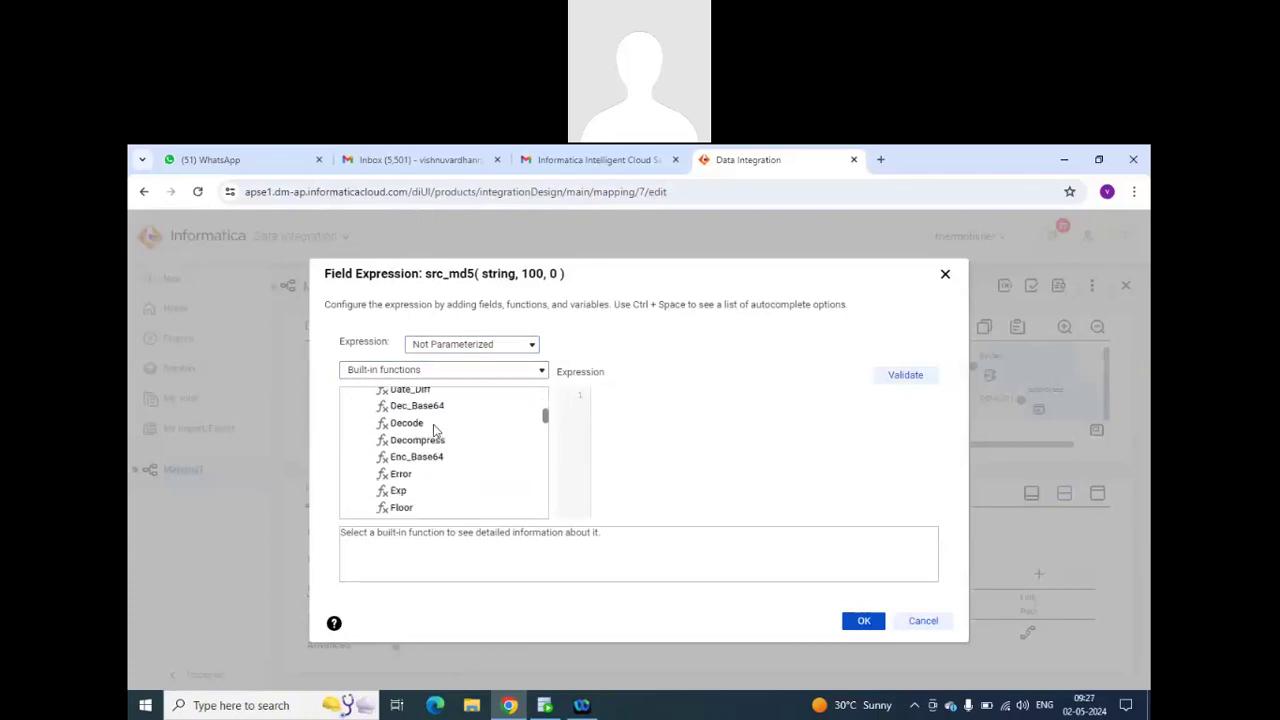
pyautogui.scroll(-6, 433, 430)
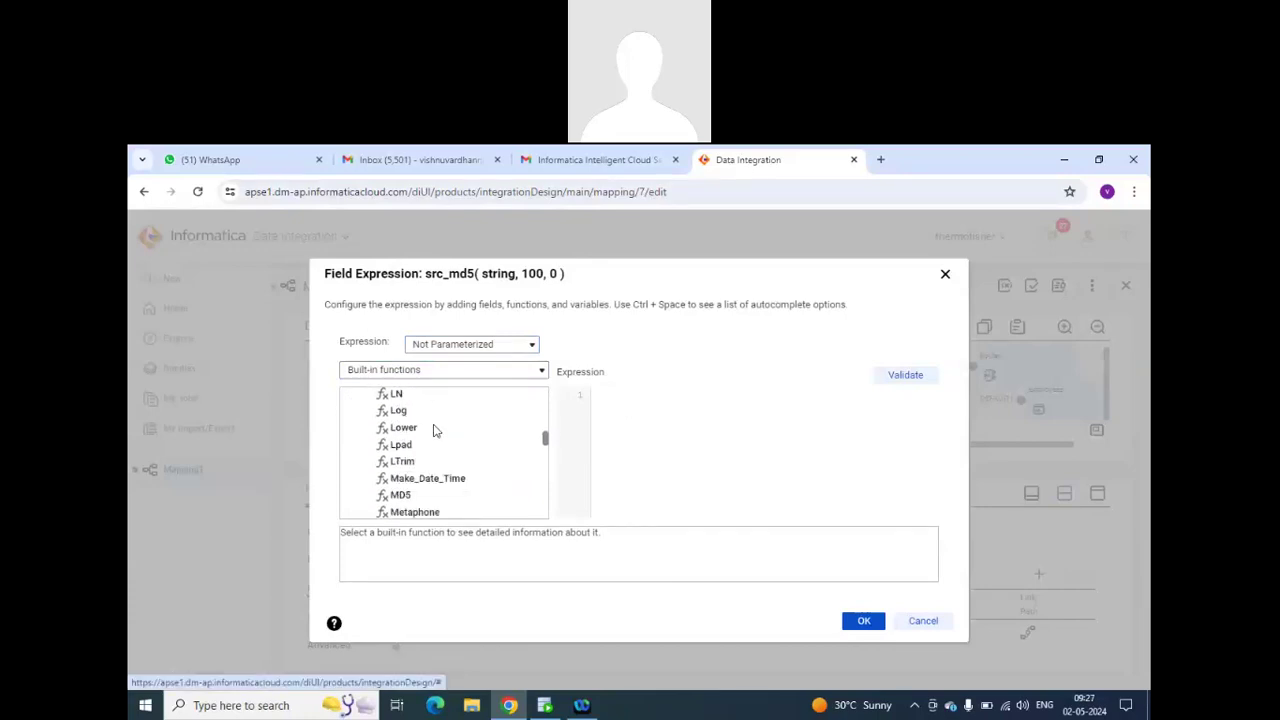
pyautogui.doubleClick(400, 494)
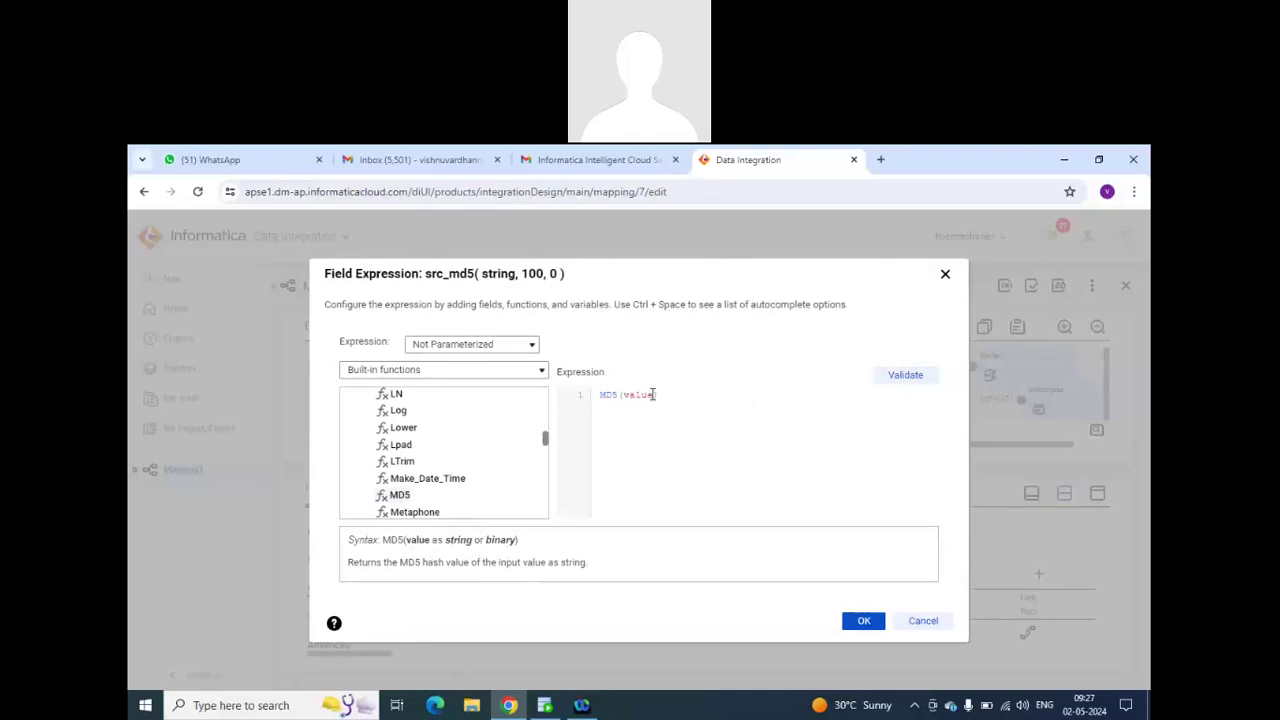
# Complete the src_md5 expression as MD5(source_FIRST_NAME||source_LAST_NAME||source_EMAIL), then validate and apply it.
pyautogui.moveTo(653, 394); pyautogui.dragTo(627, 394)
pyautogui.click(536, 370)
pyautogui.click(488, 386)
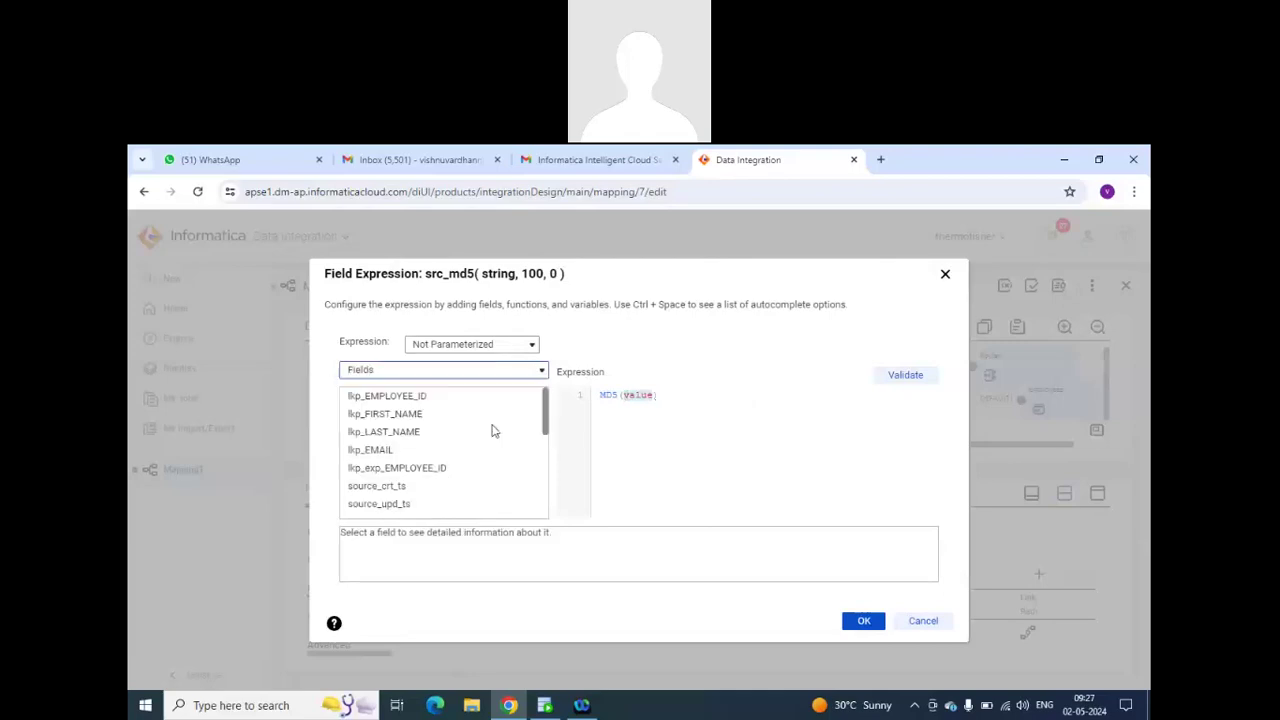
pyautogui.scroll(-1, 491, 459)
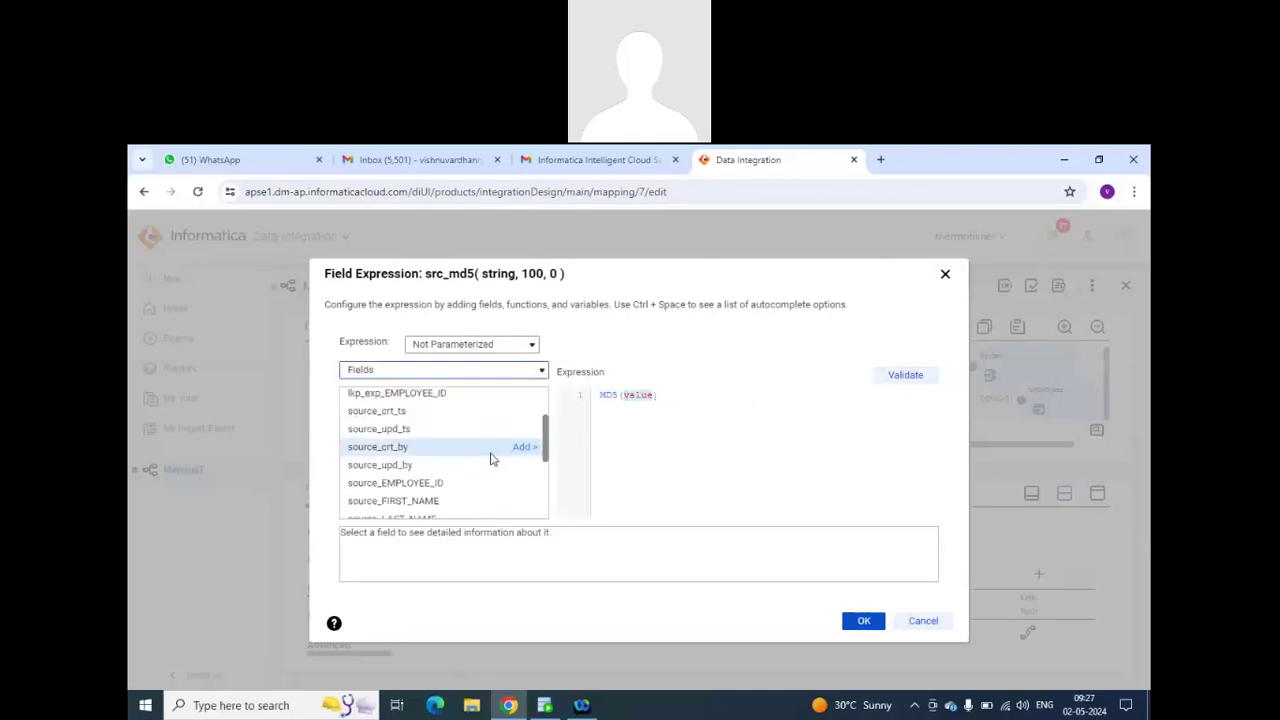
pyautogui.scroll(-1, 491, 459)
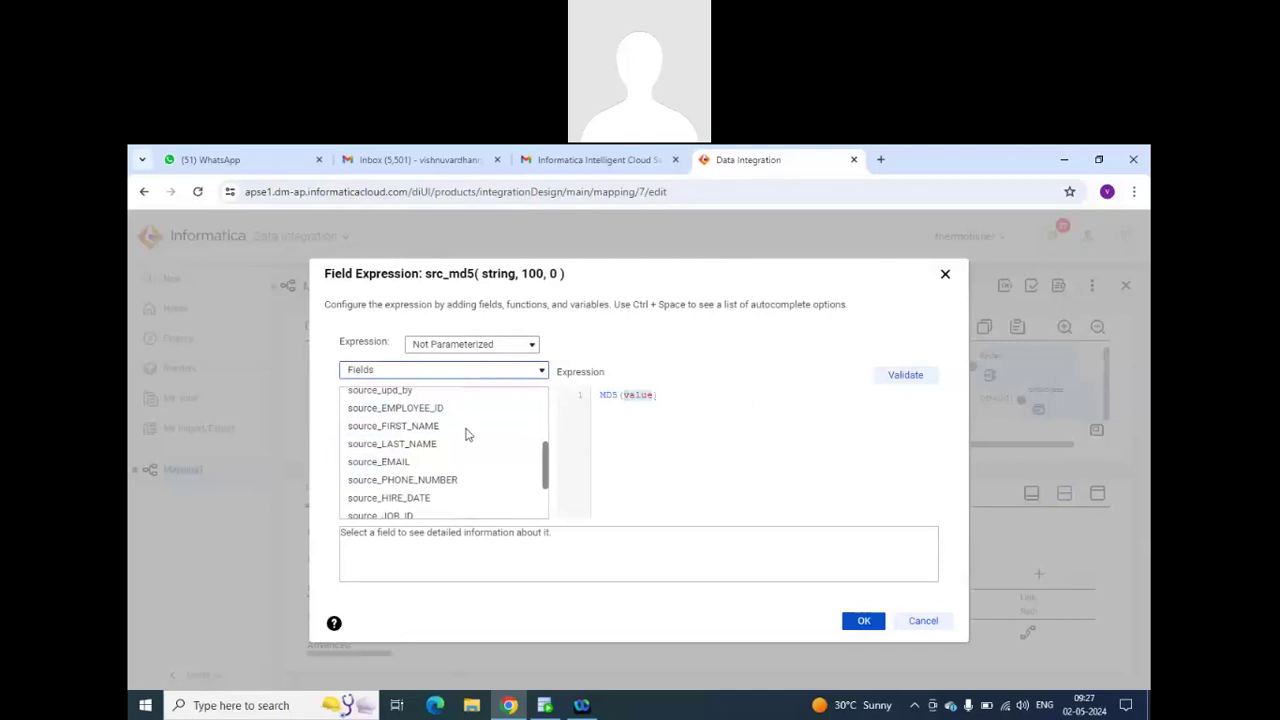
pyautogui.click(525, 427)
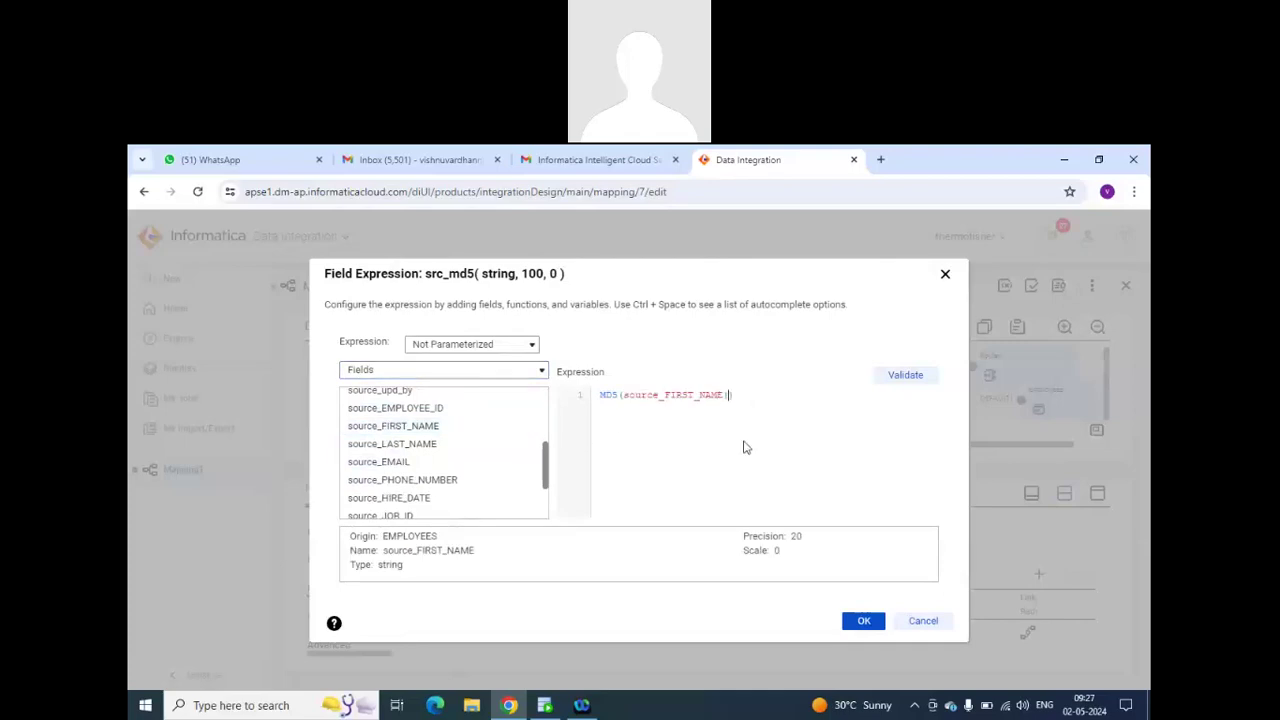
pyautogui.click(525, 444)
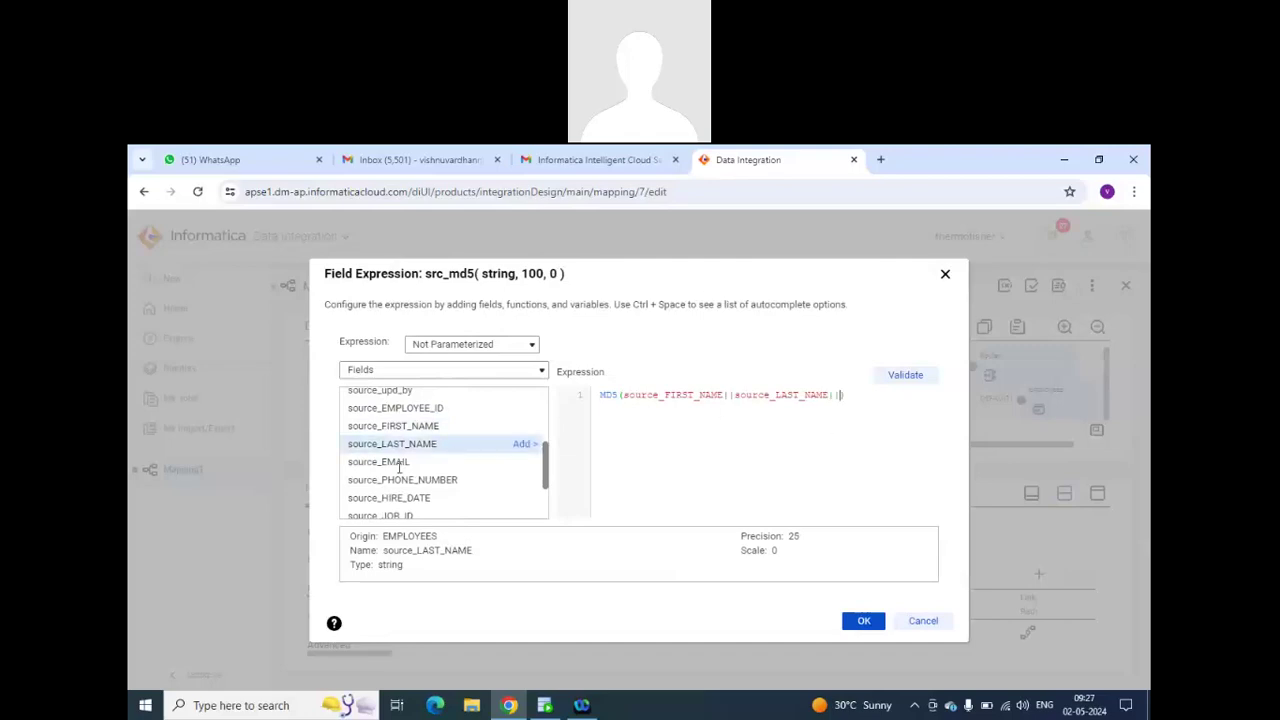
pyautogui.click(524, 461)
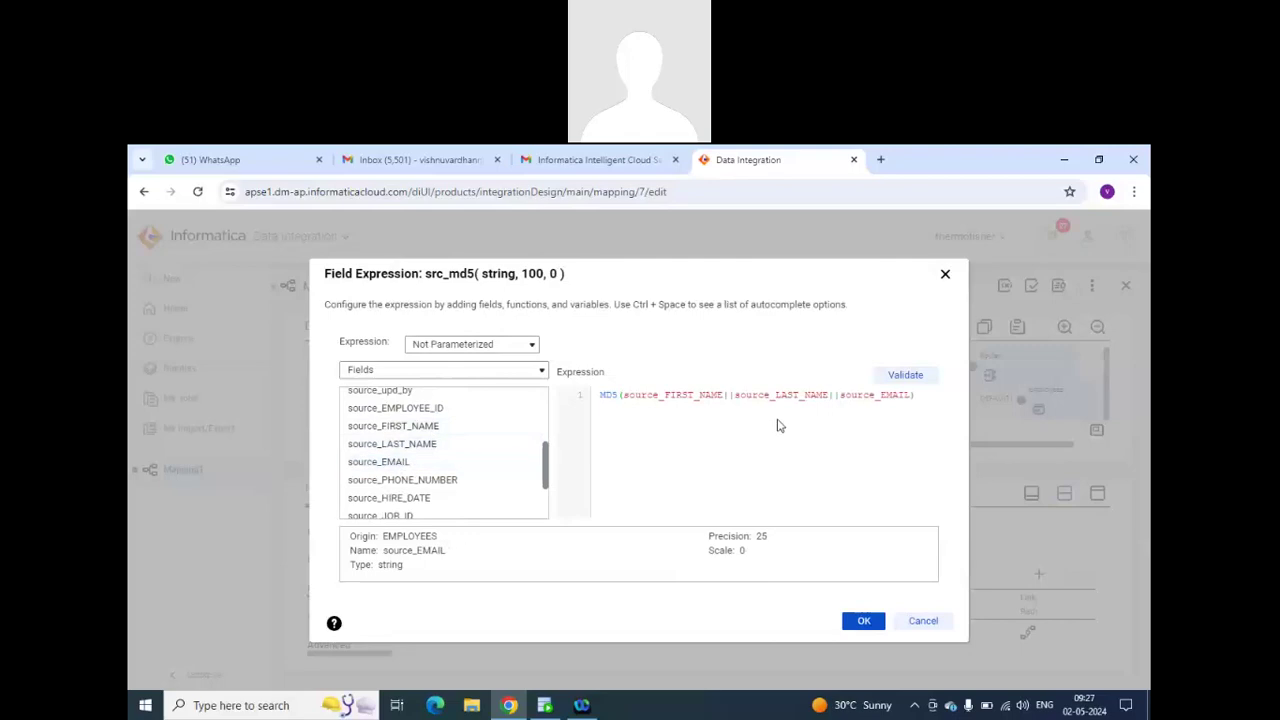
pyautogui.scroll(2, 451, 452)
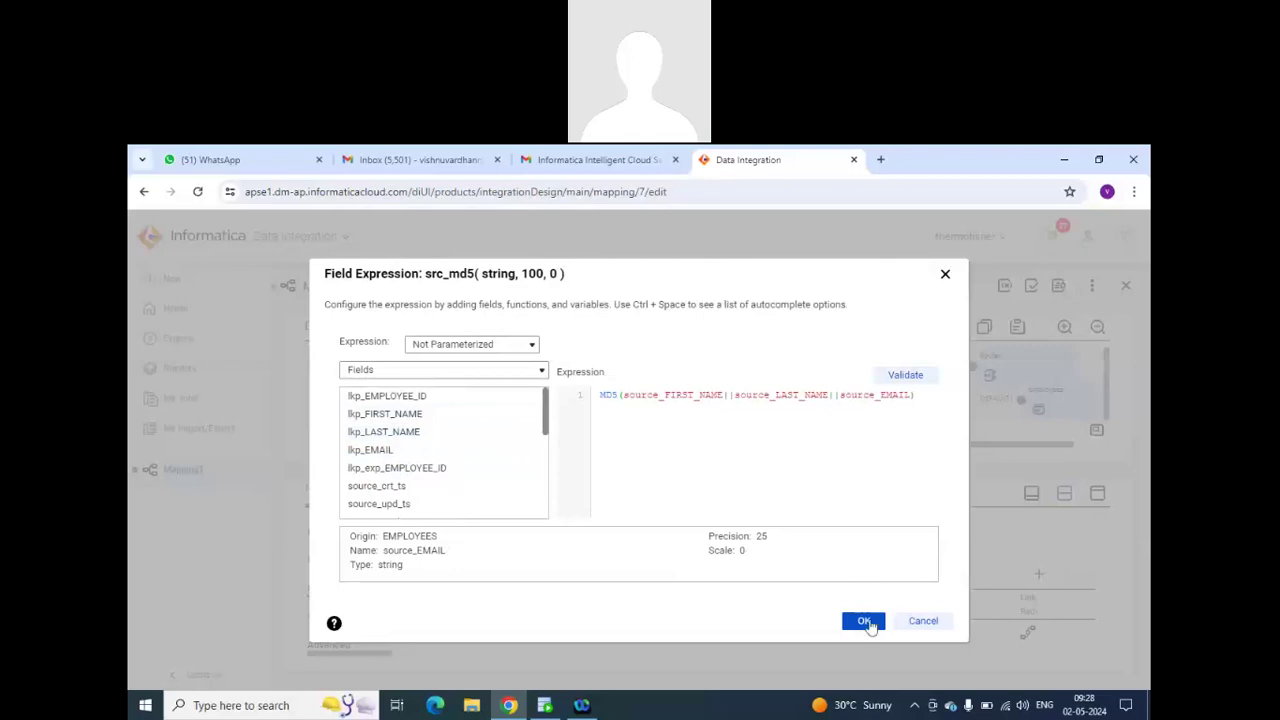
pyautogui.click(908, 375)
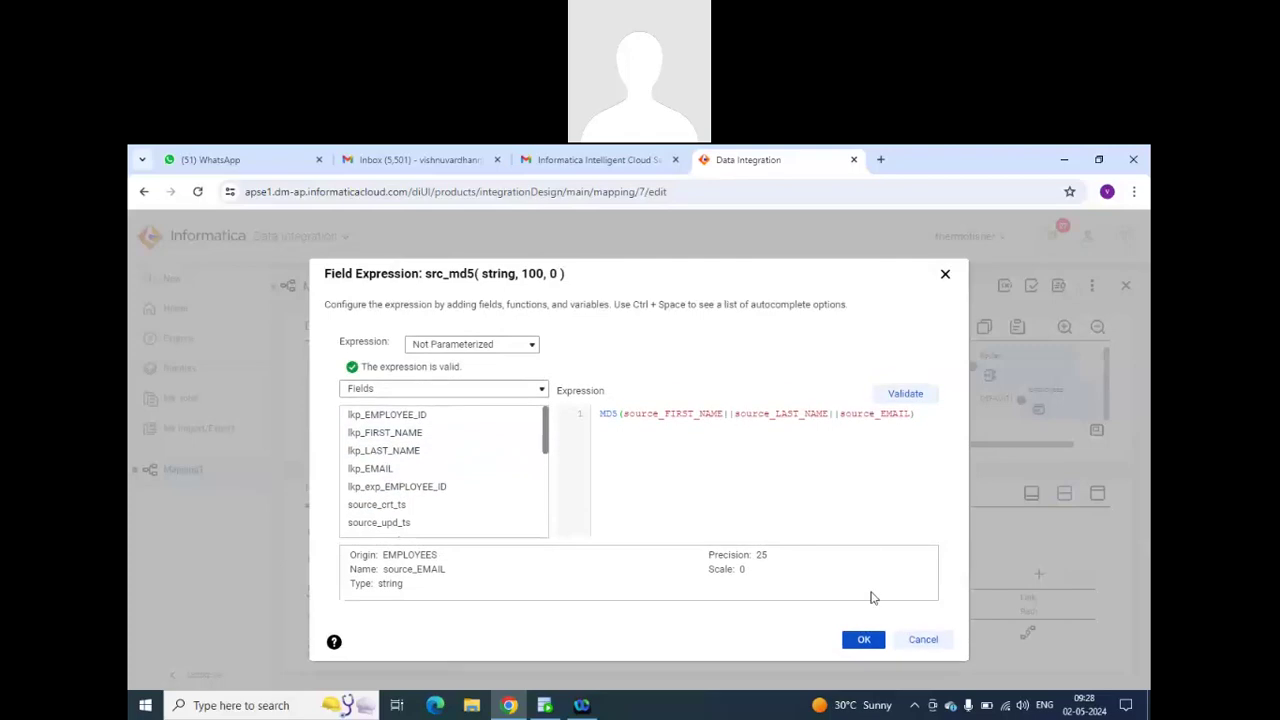
pyautogui.click(864, 639)
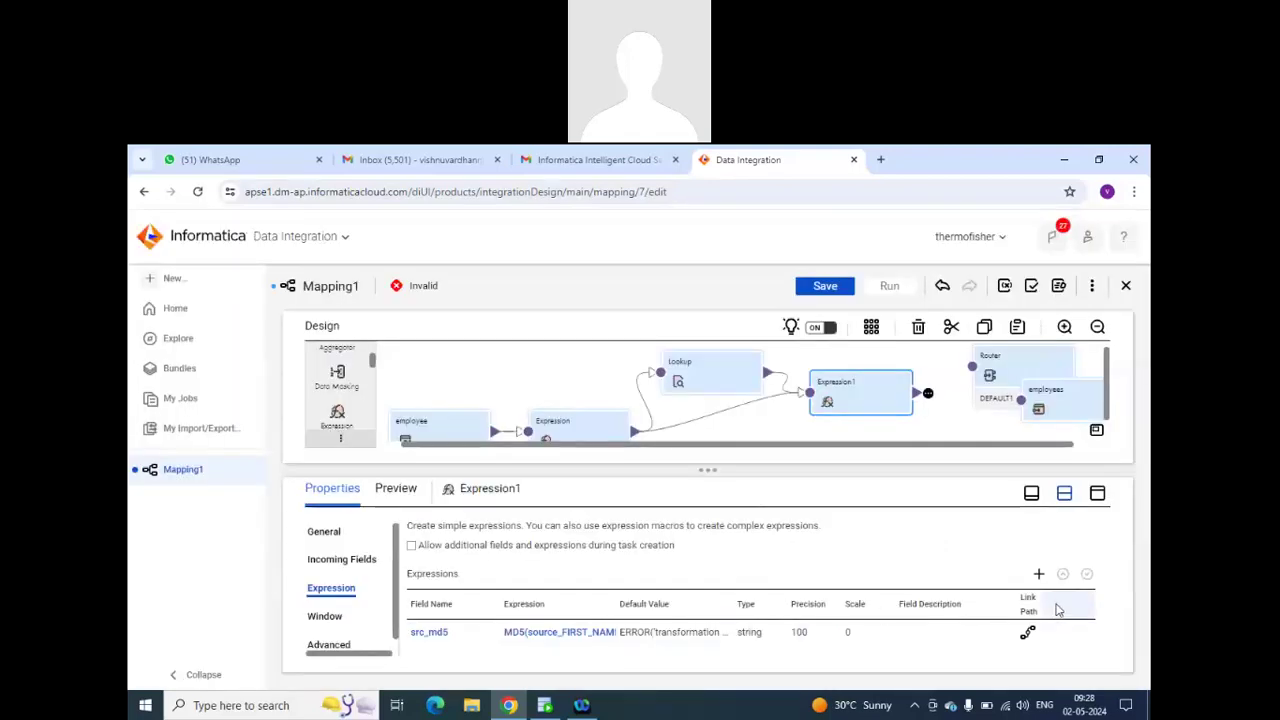
# Add a string output field named tgt_md5 with precision 100 to Expression1.
pyautogui.click(1038, 573)
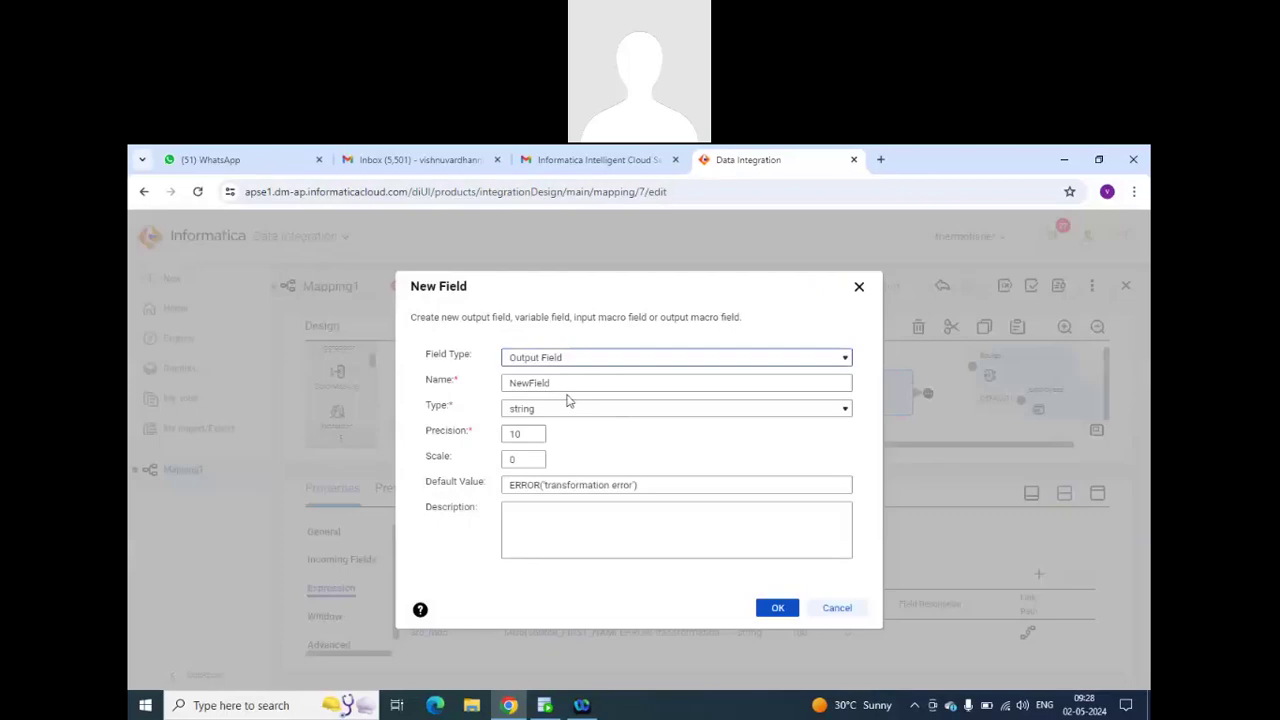
pyautogui.doubleClick(516, 383)
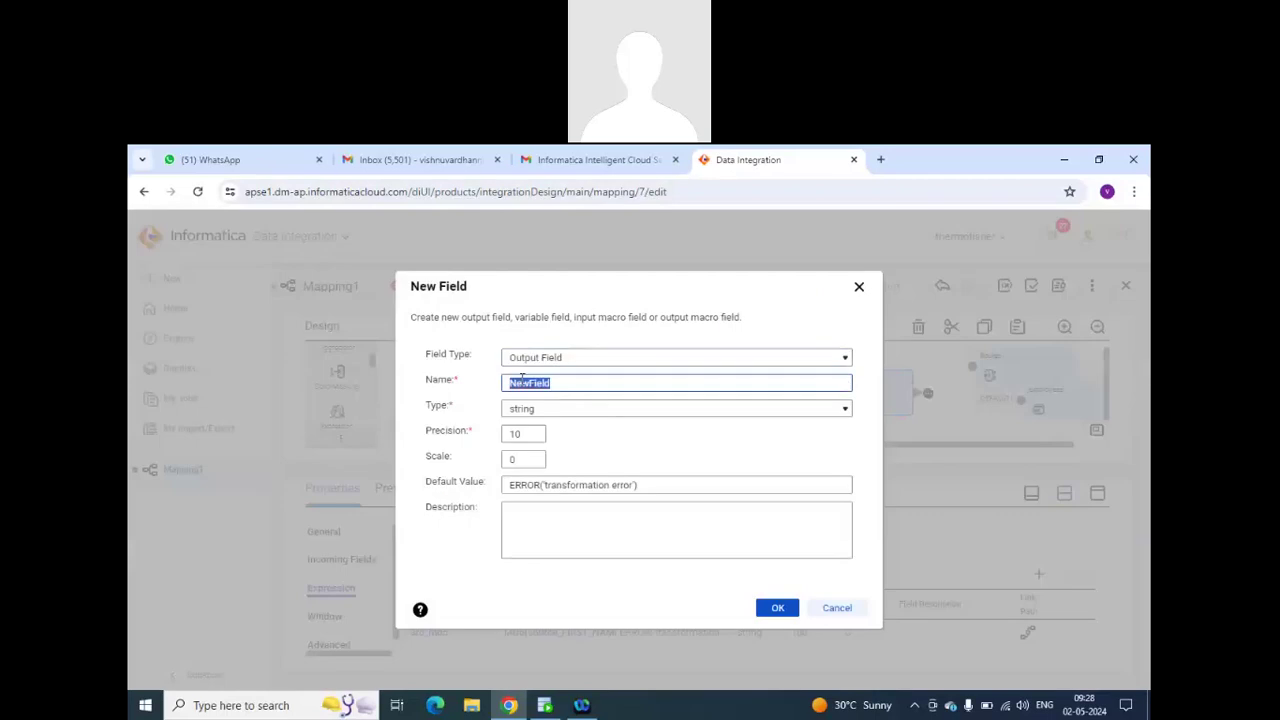
pyautogui.write('tgt_md5')
pyautogui.click(532, 433)
pyautogui.write('0')
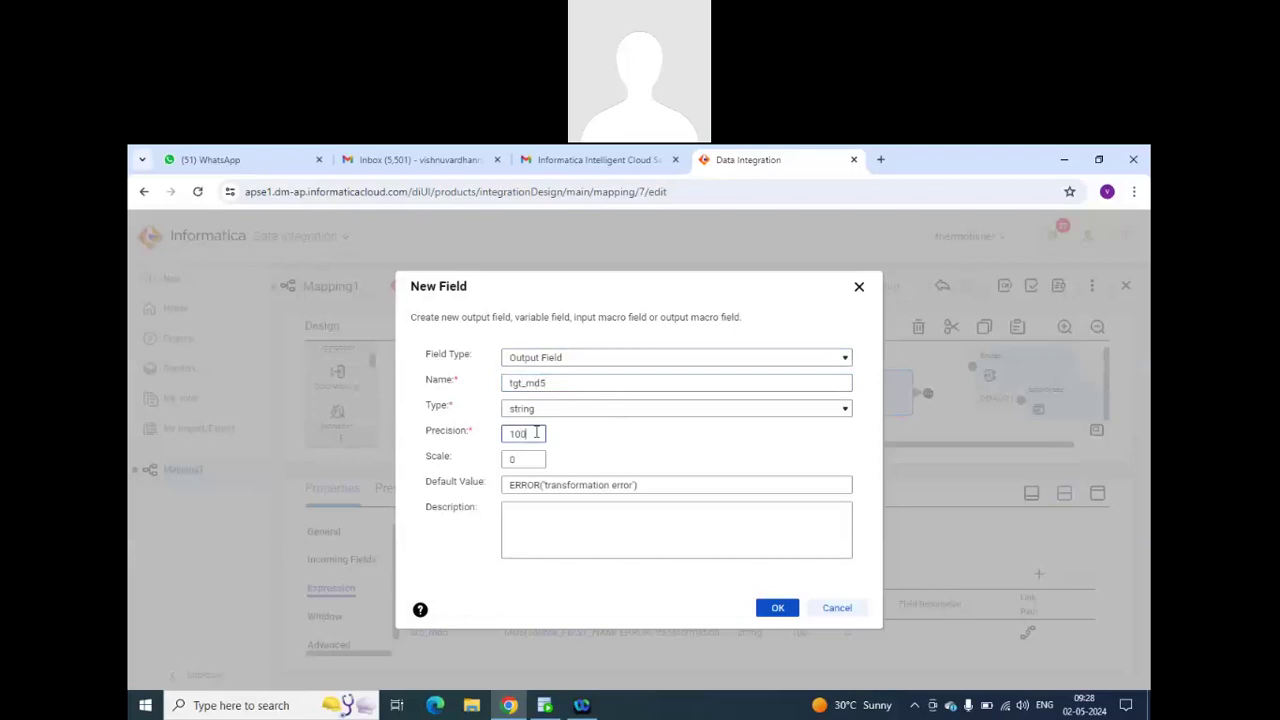
pyautogui.click(786, 603)
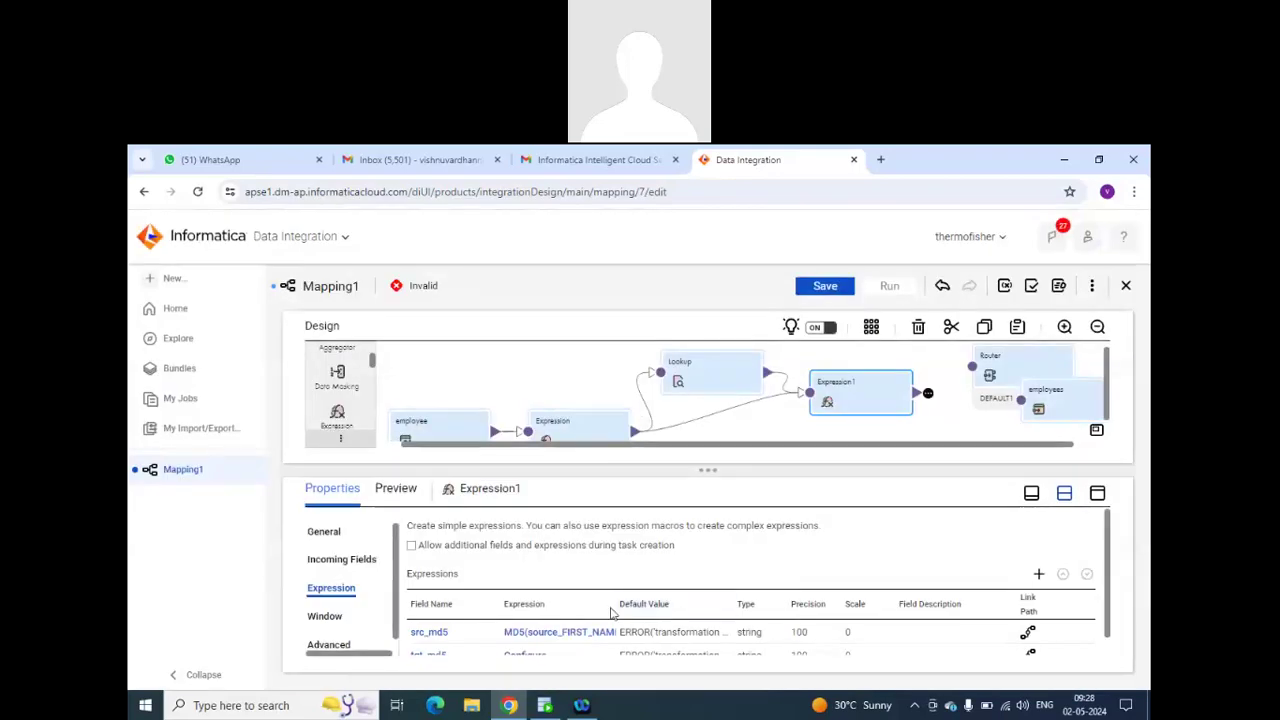
# Set the tgt_md5 expression to MD5(lkp_FIRST_NAME||lkp_LAST_NAME||lkp_EMAIL), then validate and apply it.
pyautogui.scroll(-1, 612, 614)
pyautogui.click(530, 634)
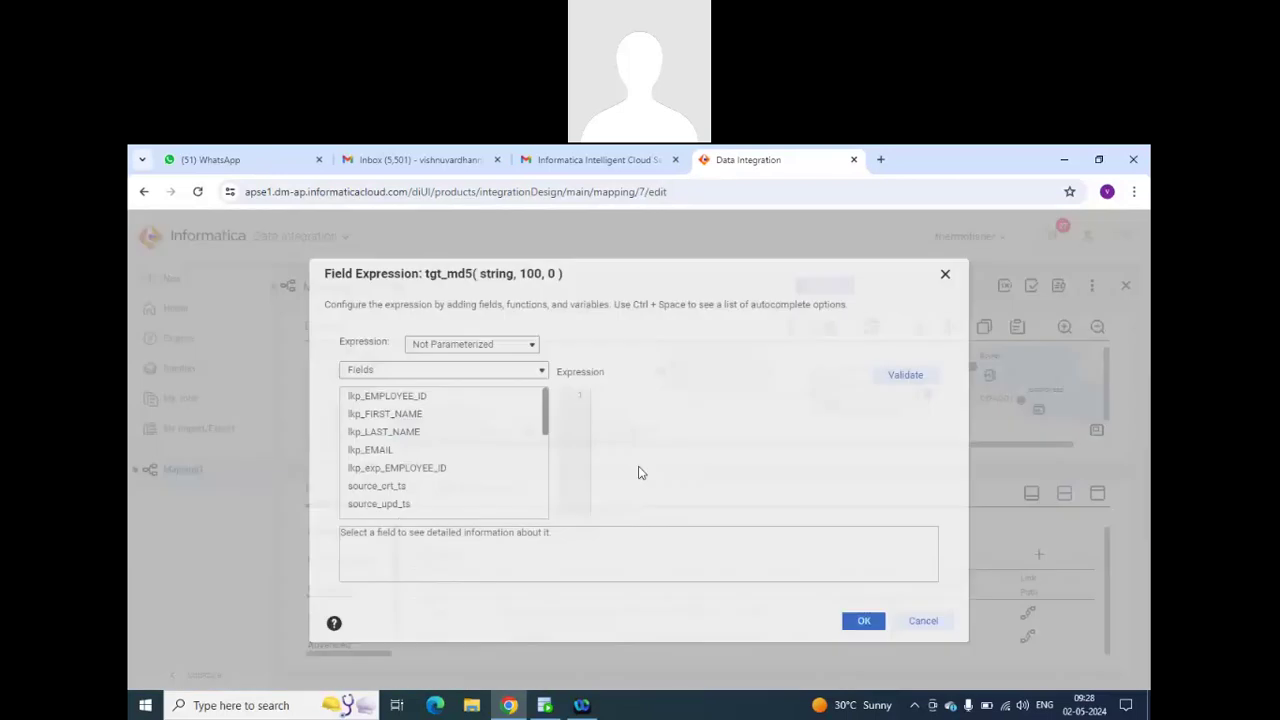
pyautogui.click(625, 392)
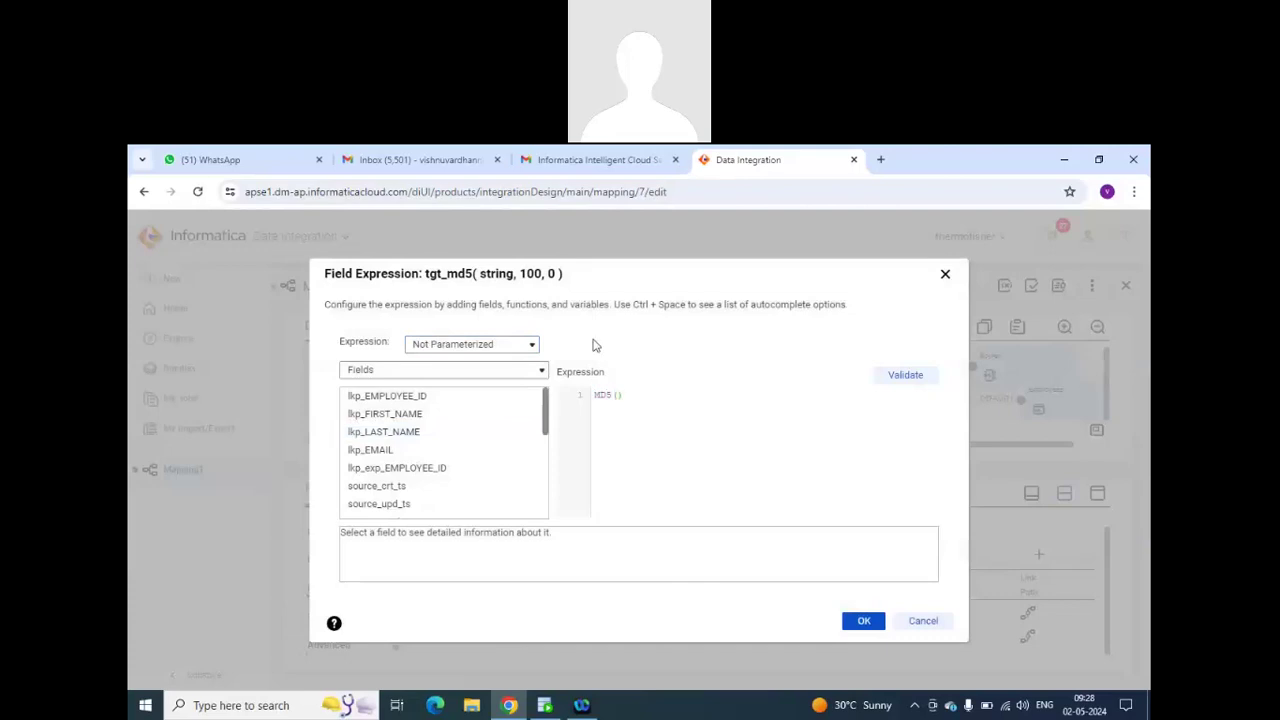
pyautogui.moveTo(466, 422)
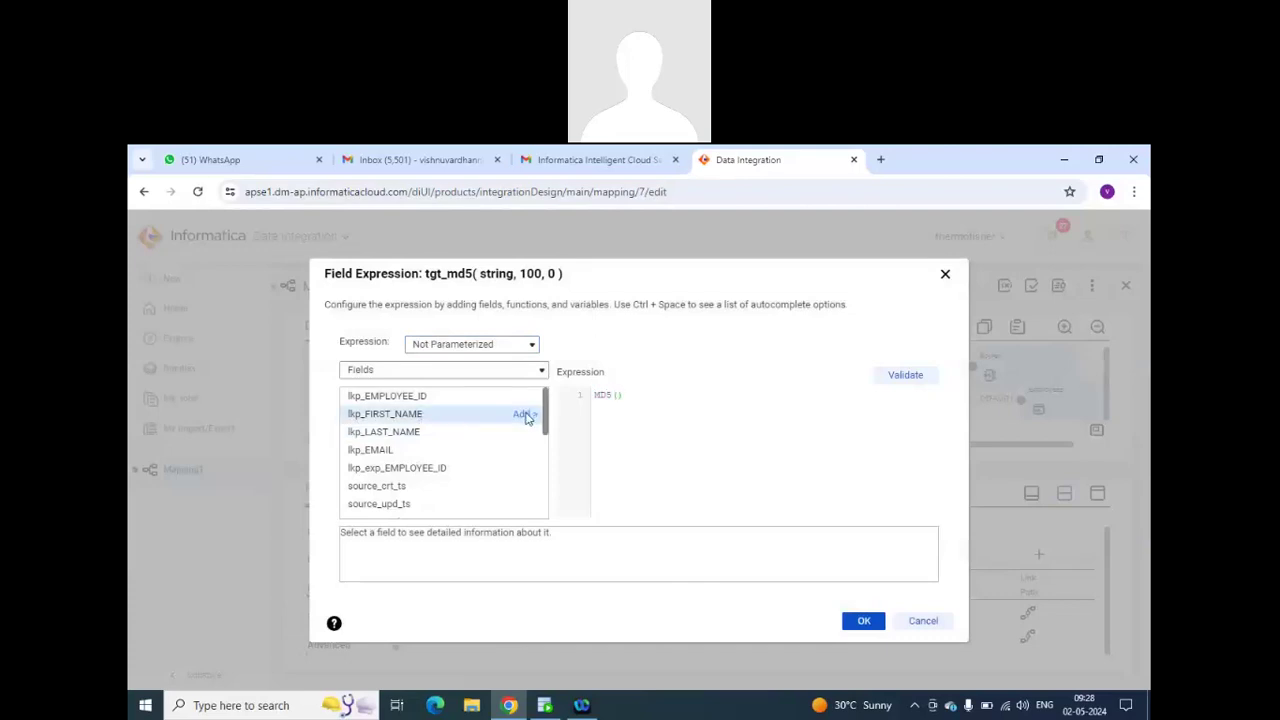
pyautogui.click(522, 414)
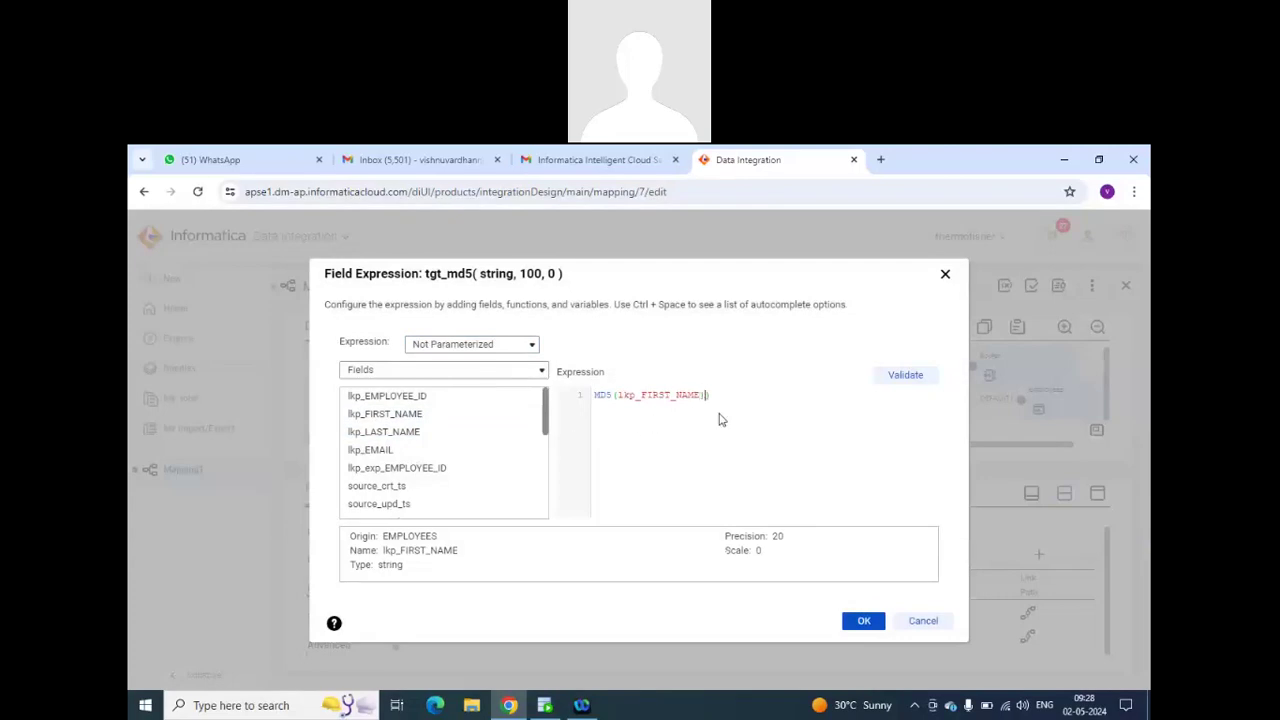
pyautogui.click(522, 432)
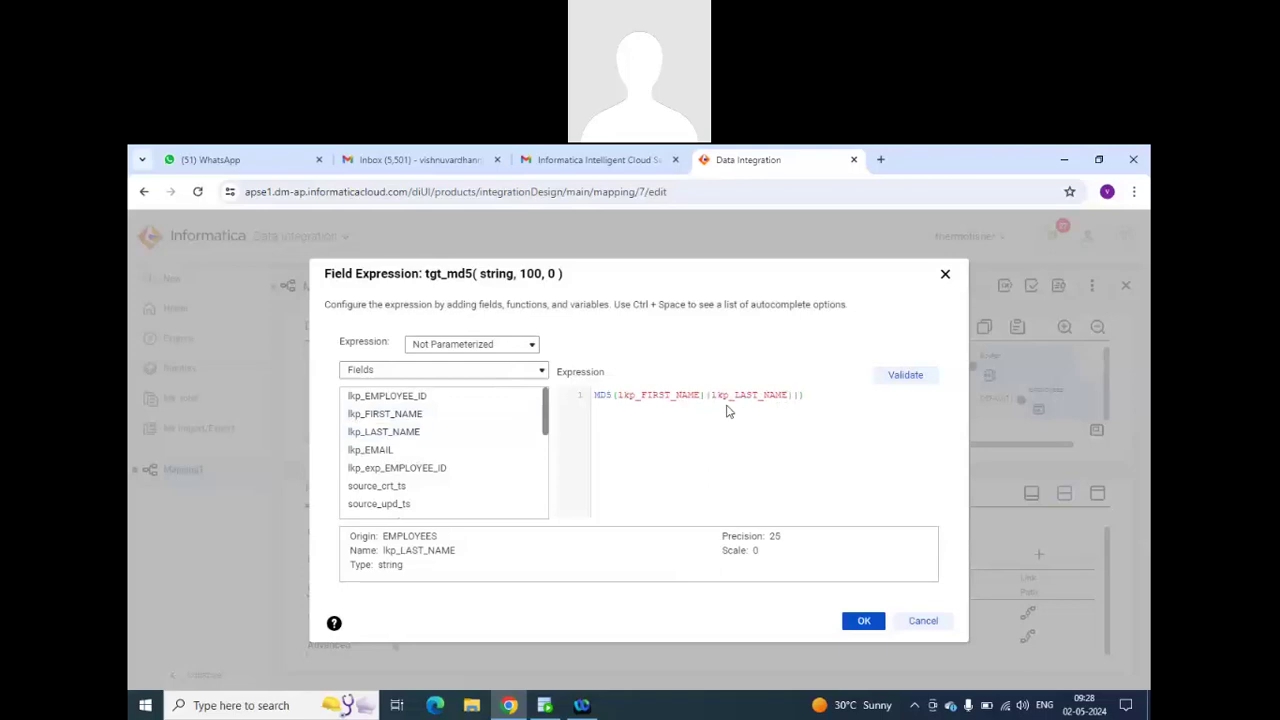
pyautogui.moveTo(423, 450)
pyautogui.click(527, 451)
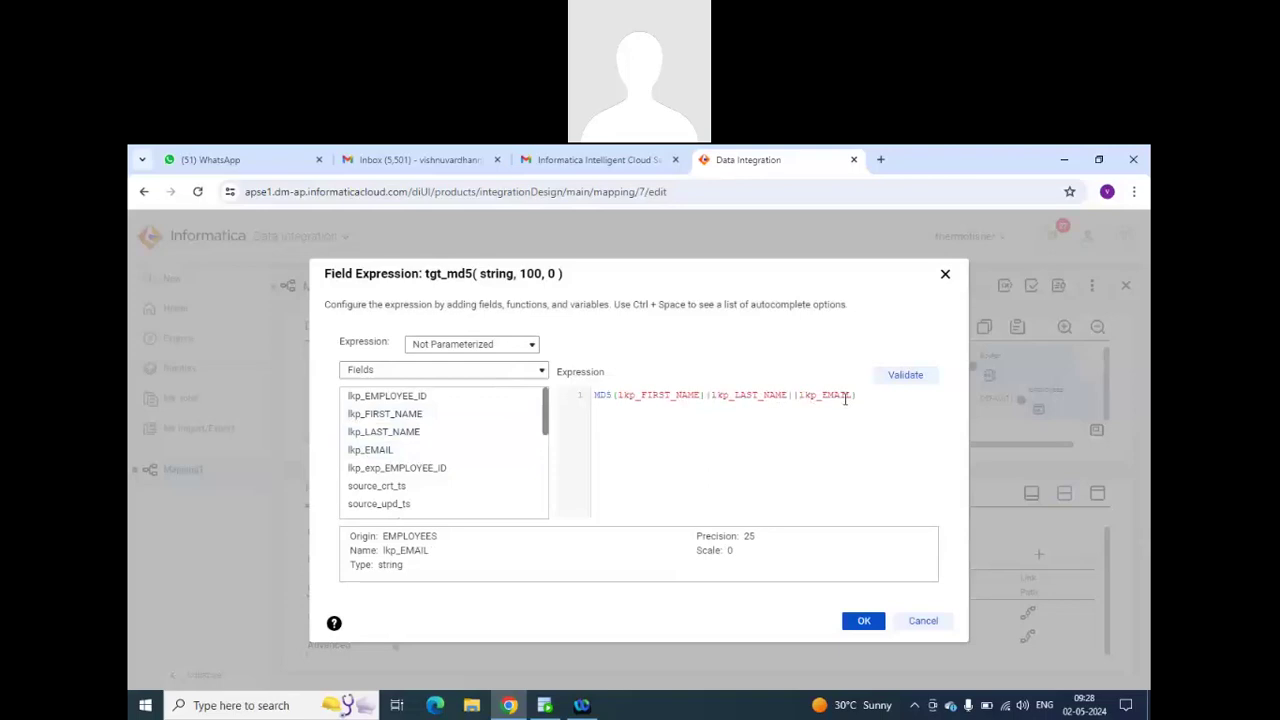
pyautogui.click(905, 379)
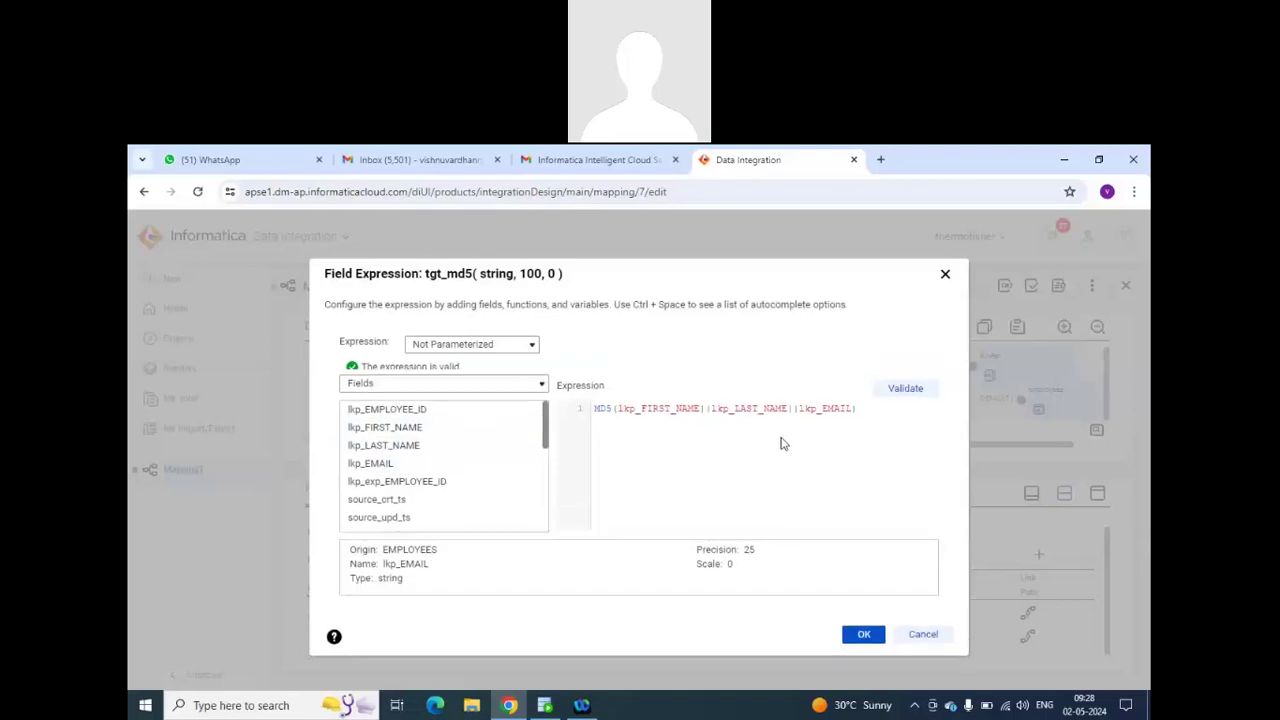
pyautogui.click(862, 639)
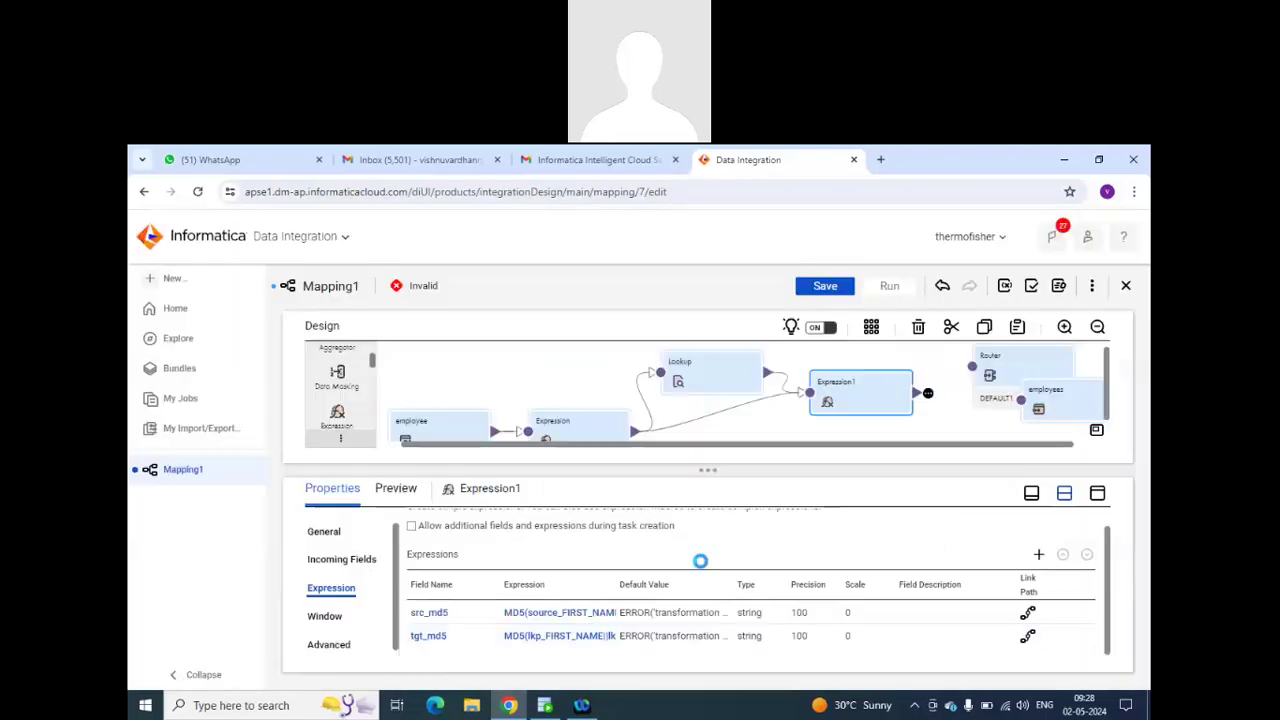
# Review the src_md5 expression's source fields and close it without changes.
pyautogui.click(600, 614)
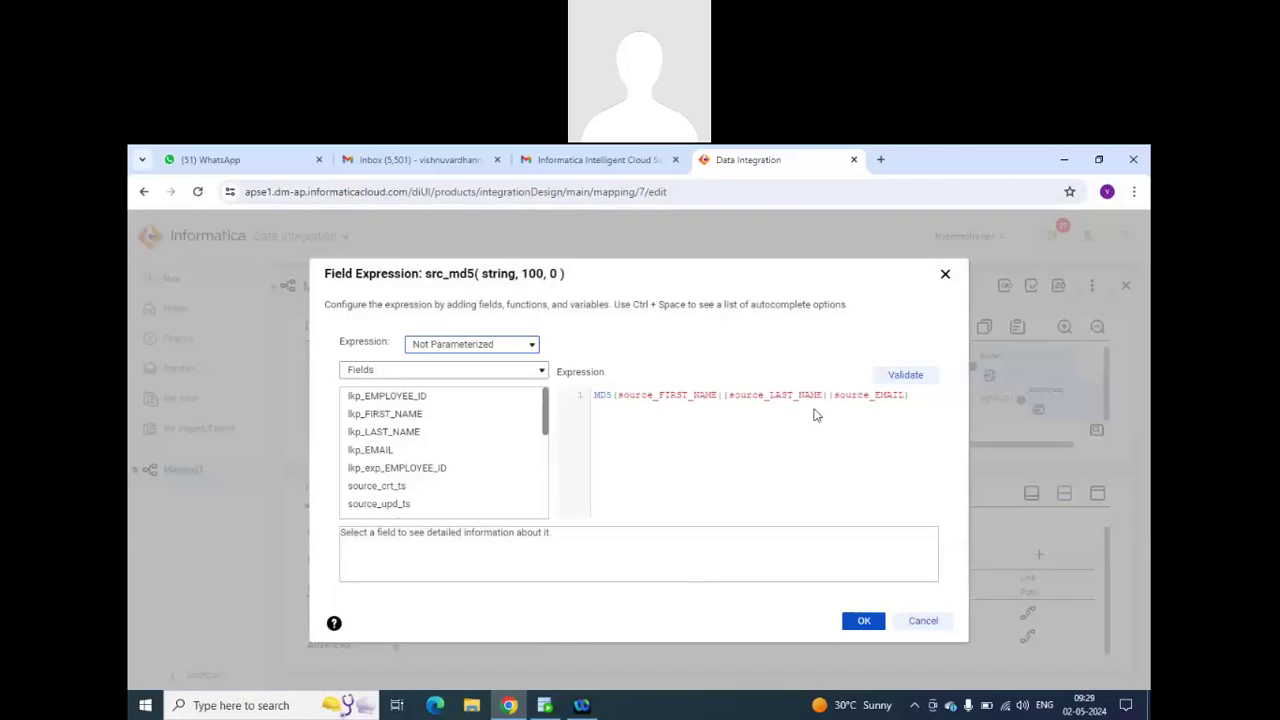
pyautogui.click(944, 273)
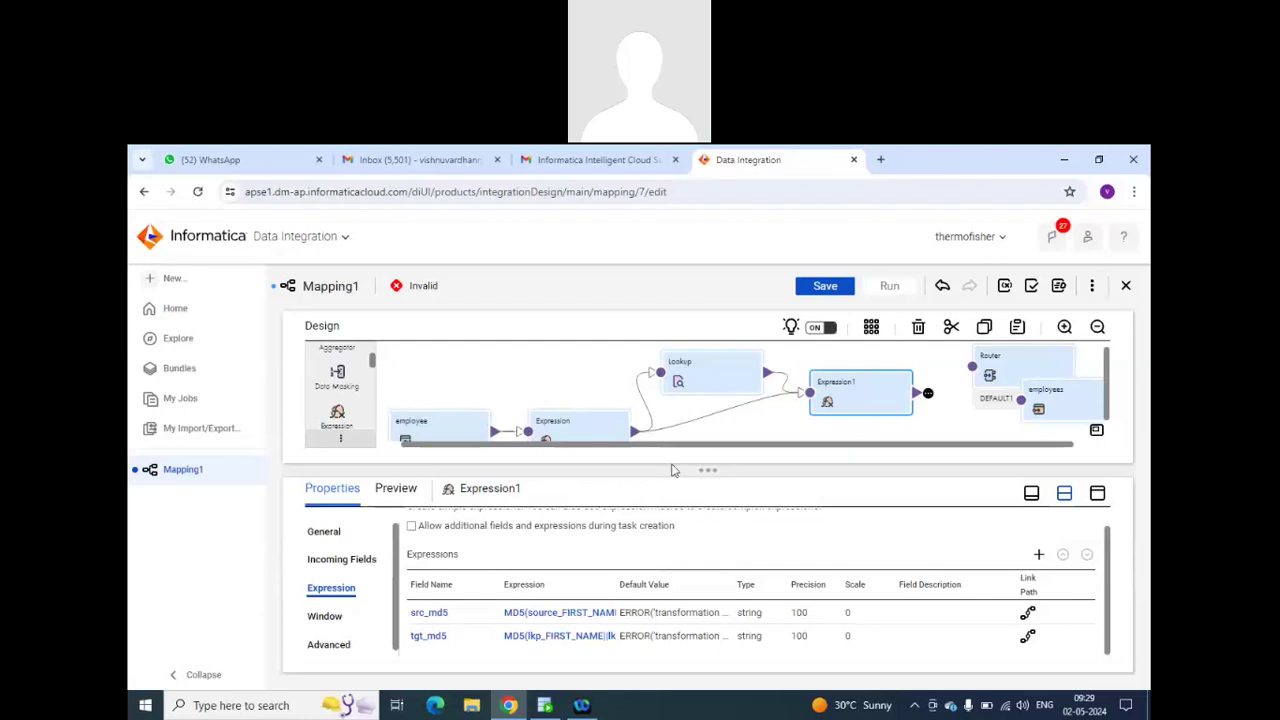
# Try to run a data preview for Expression1, saving the mapping as m_emp_scd_type1.
pyautogui.click(390, 491)
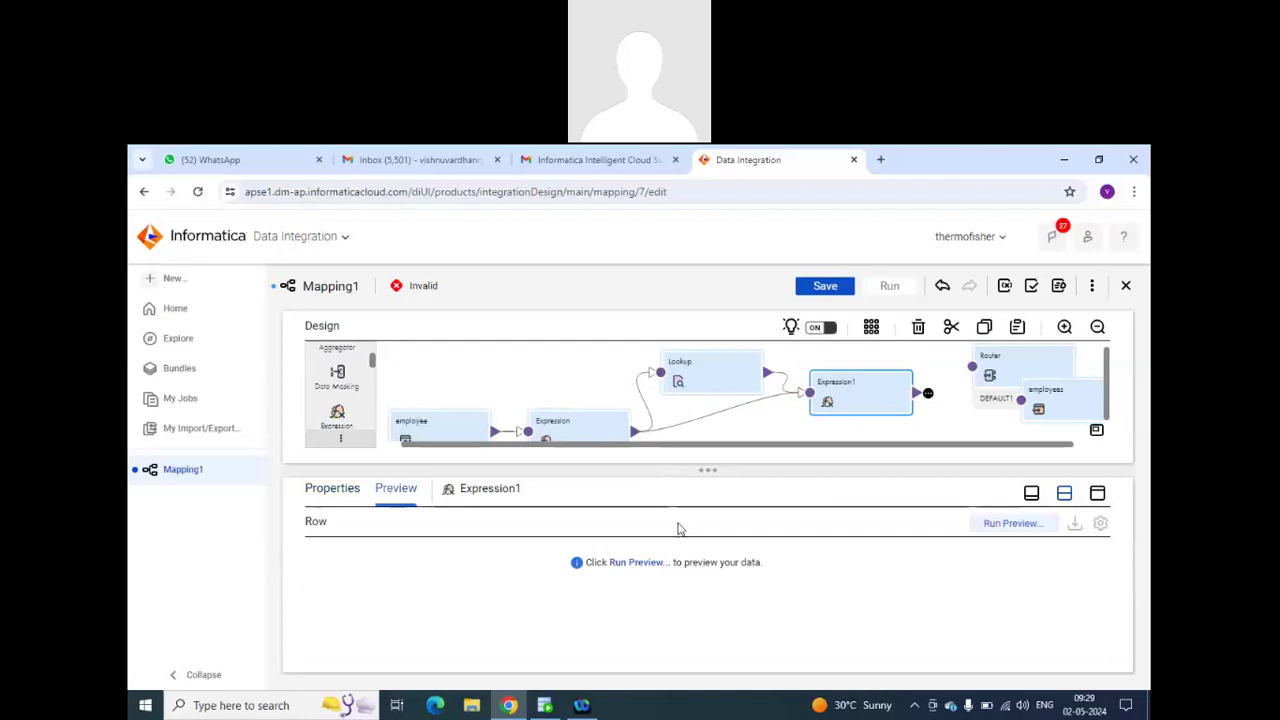
pyautogui.click(640, 562)
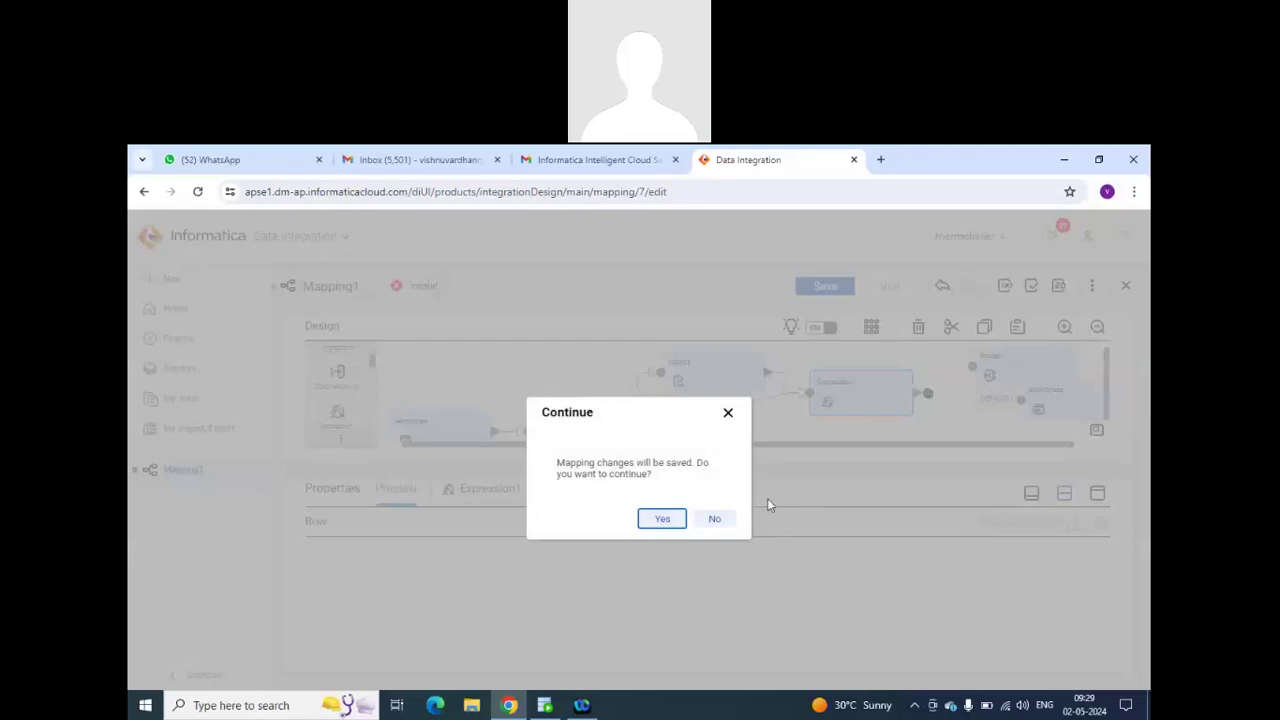
pyautogui.click(662, 517)
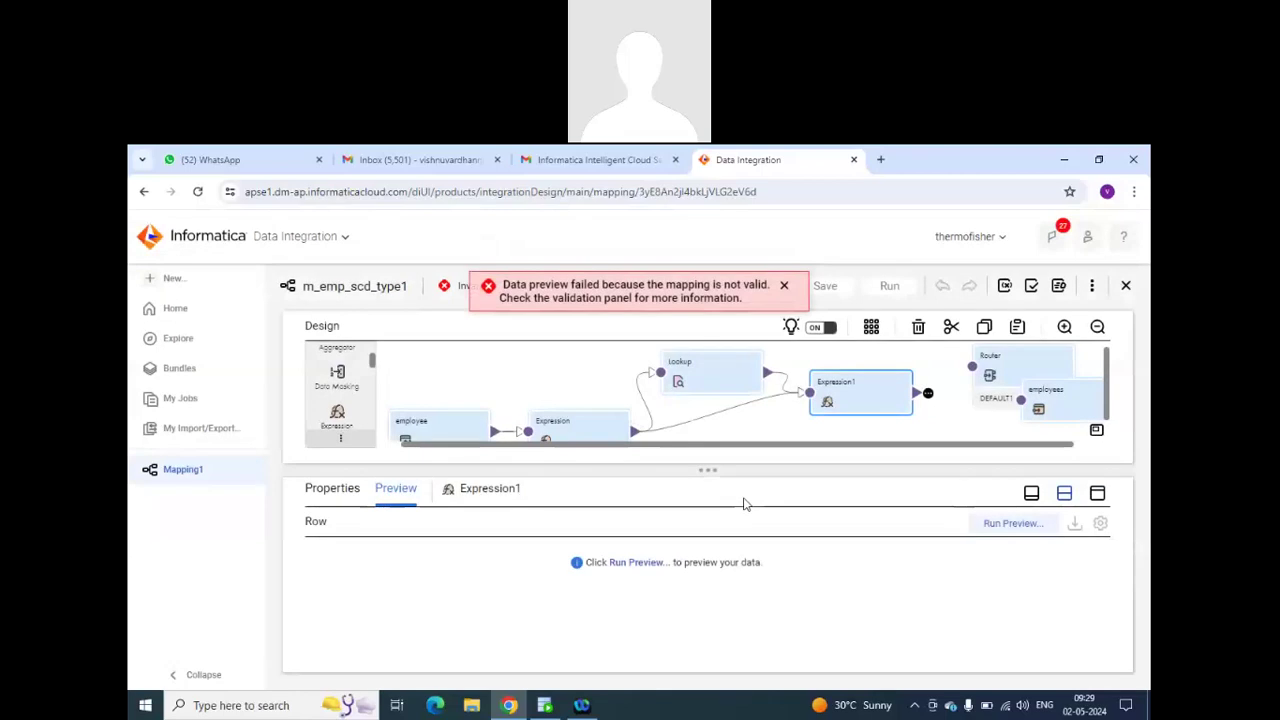
# Link Expression1 to the Router and move the employees target clear of the Router on the canvas.
pyautogui.click(784, 285)
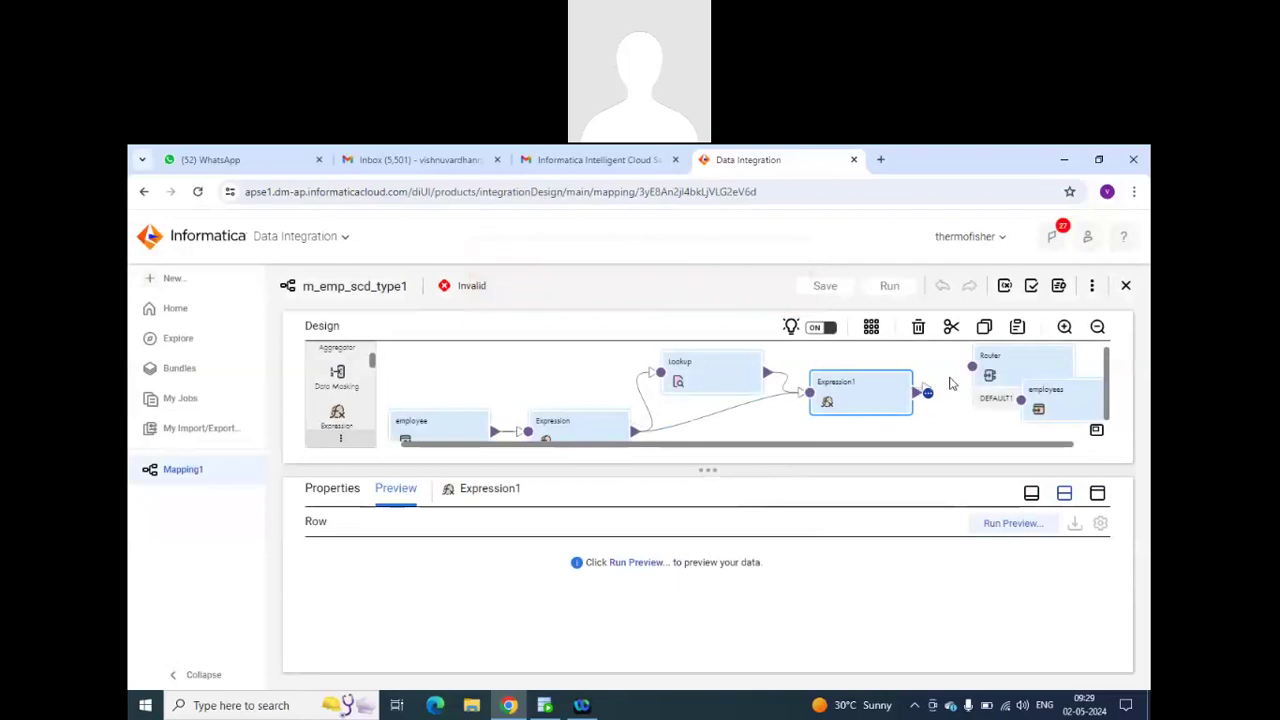
pyautogui.moveTo(928, 392); pyautogui.dragTo(972, 366)
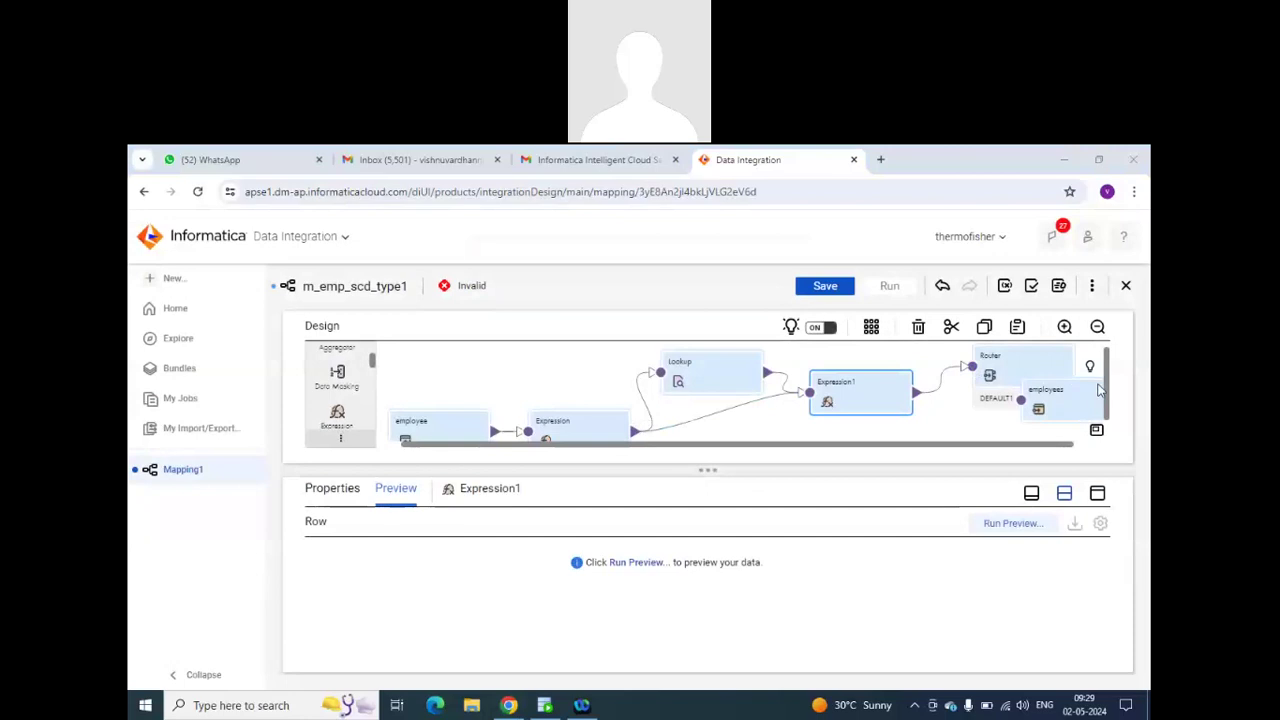
pyautogui.moveTo(1043, 446); pyautogui.dragTo(1110, 447)
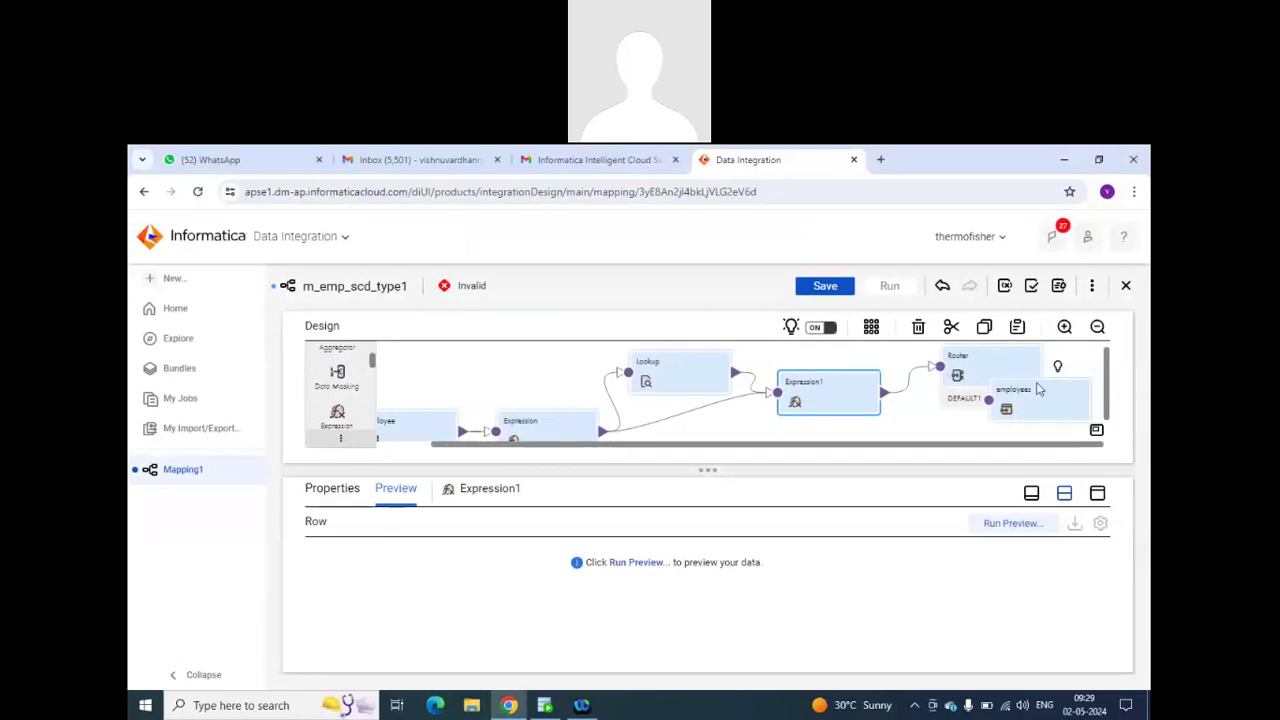
pyautogui.moveTo(1065, 390)
pyautogui.mouseDown()
pyautogui.moveTo(1120, 398)
pyautogui.moveTo(1056, 411)
pyautogui.mouseUp()
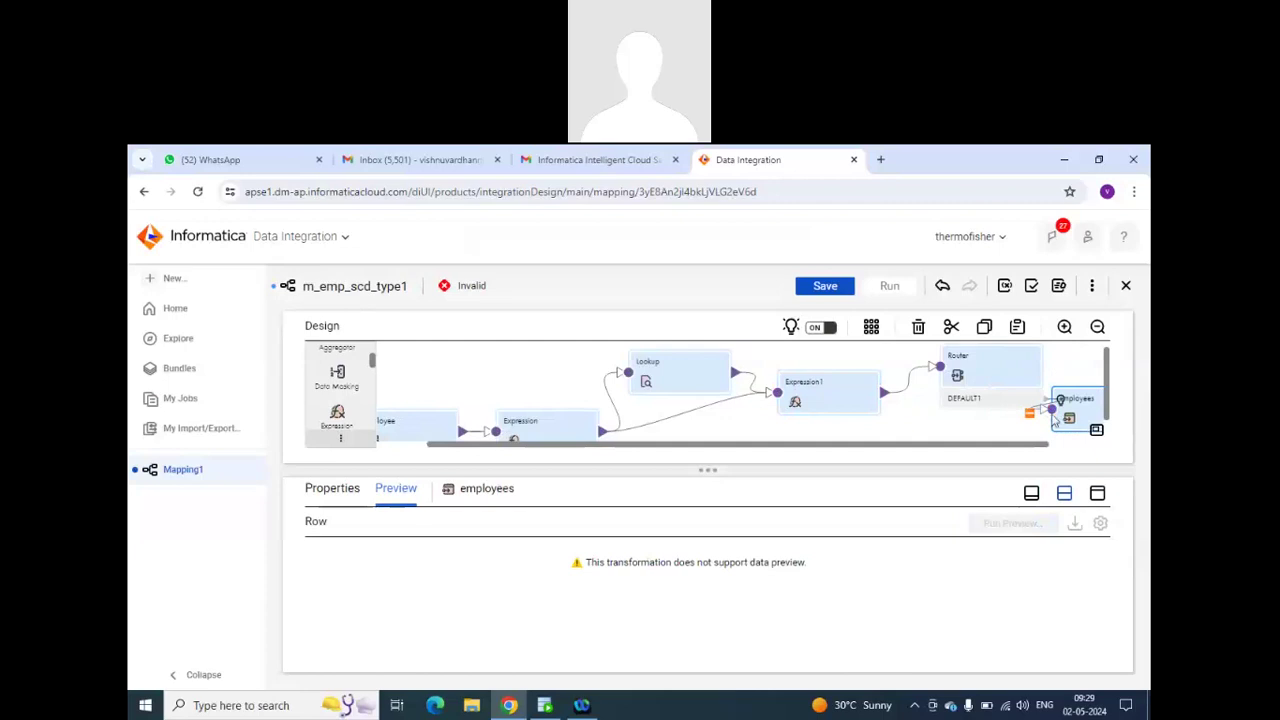
# Validate the mapping, refresh the validation results, and expand the error listed for the Expression transformation.
pyautogui.click(1089, 264)
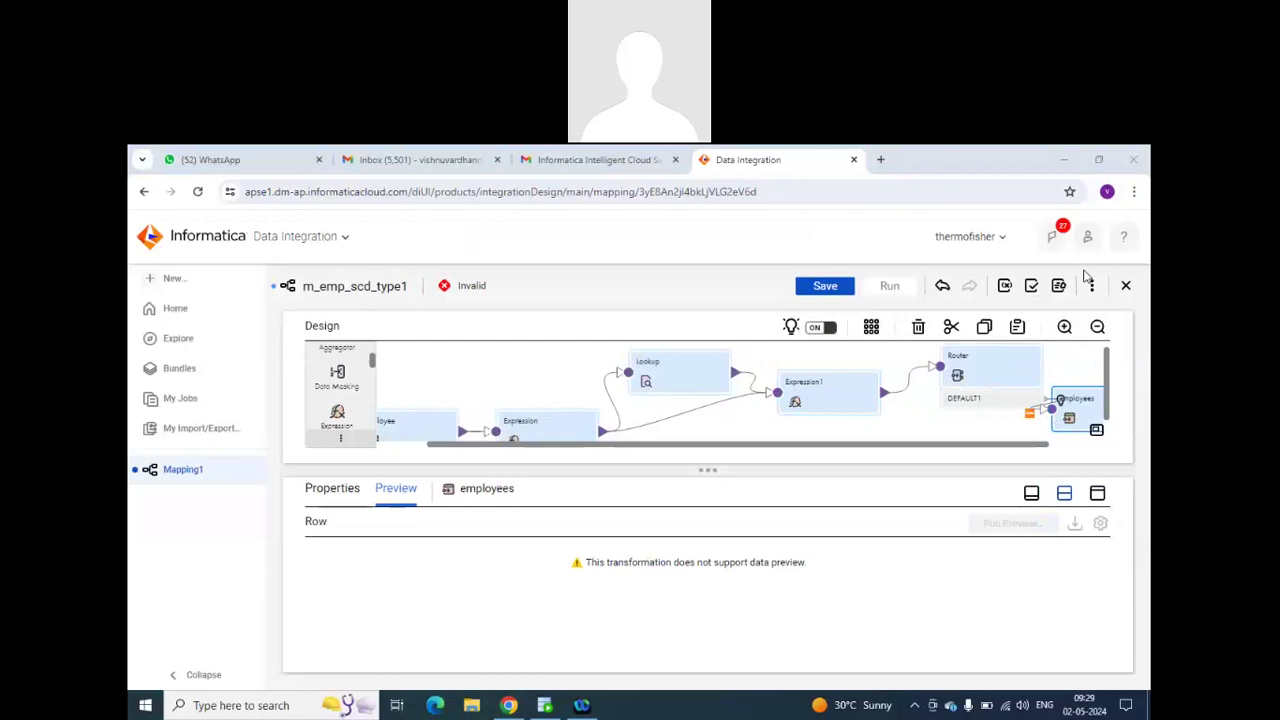
pyautogui.click(1031, 286)
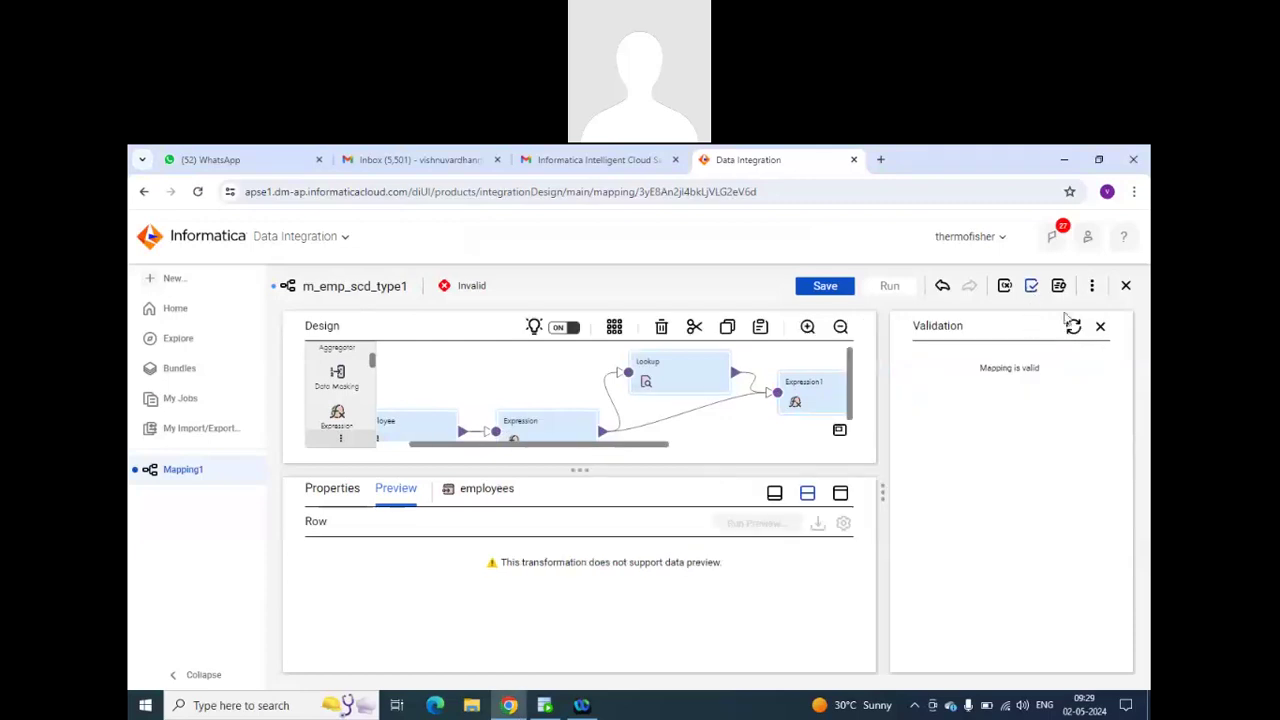
pyautogui.click(1068, 323)
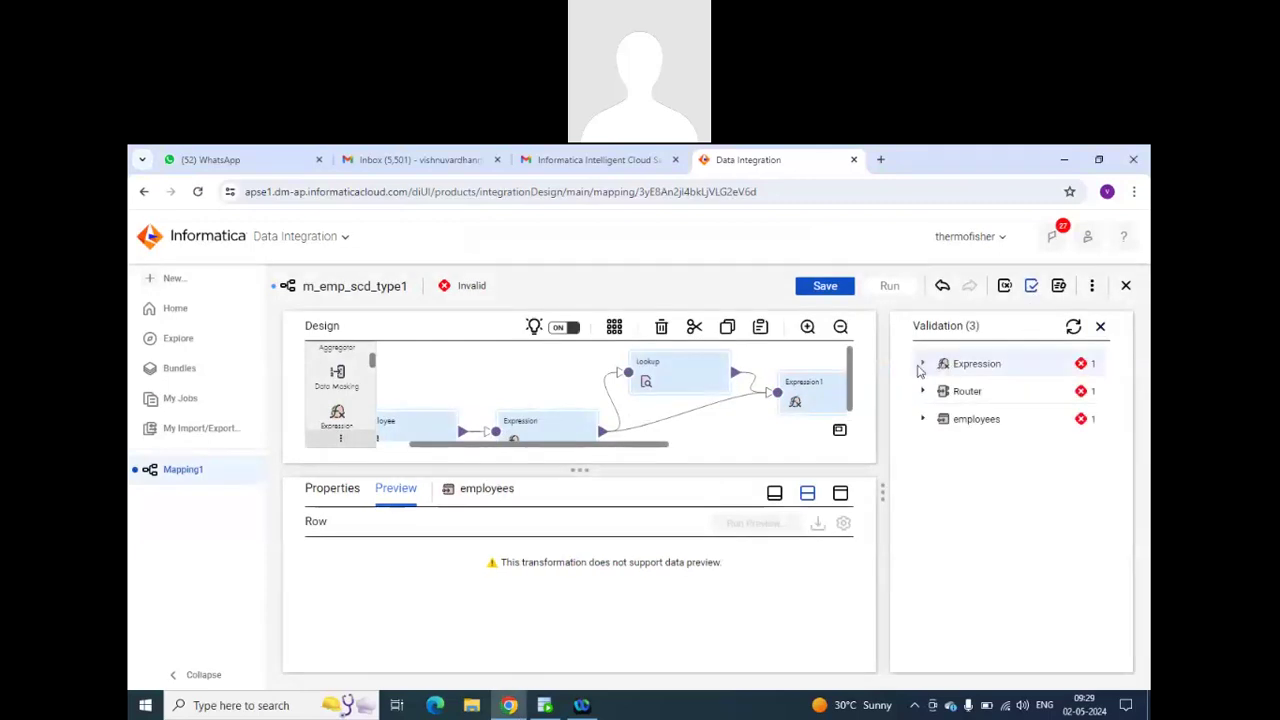
pyautogui.click(925, 365)
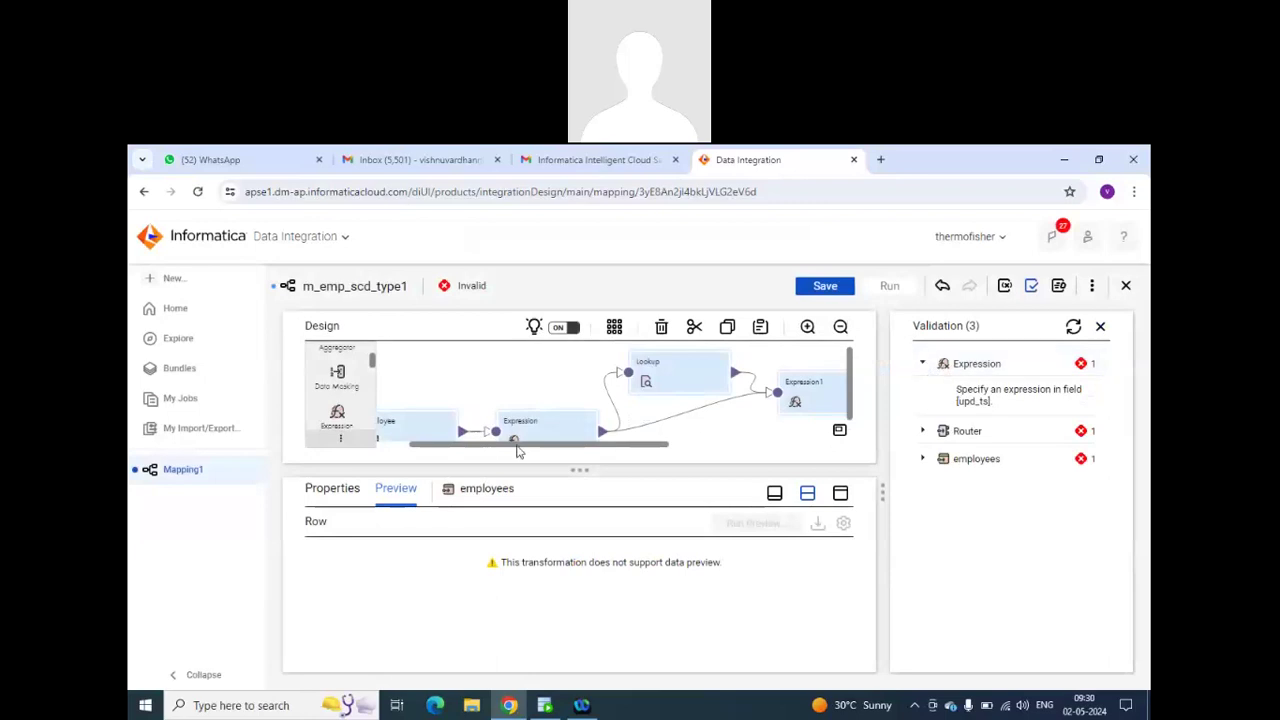
# Set the upd_ts field expression in the first Expression transformation to the system variable SESSSTARTTIME.
pyautogui.moveTo(517, 452); pyautogui.dragTo(485, 450)
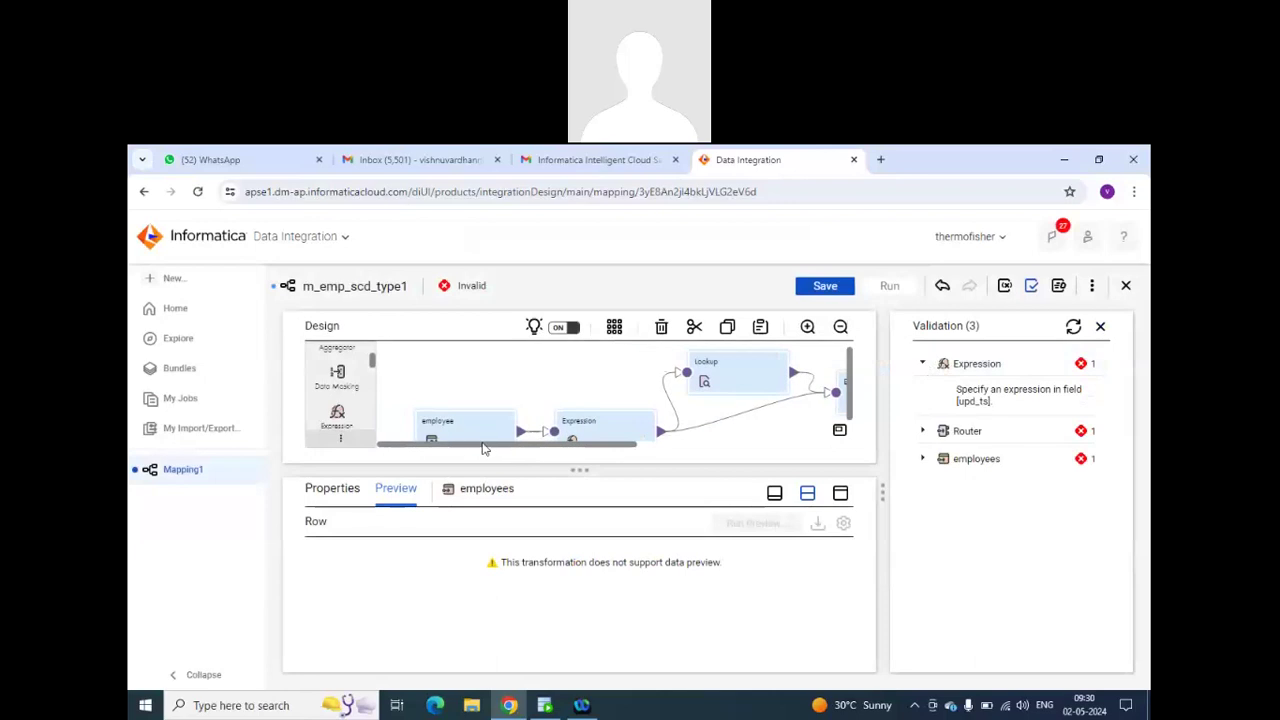
pyautogui.click(605, 428)
pyautogui.click(338, 489)
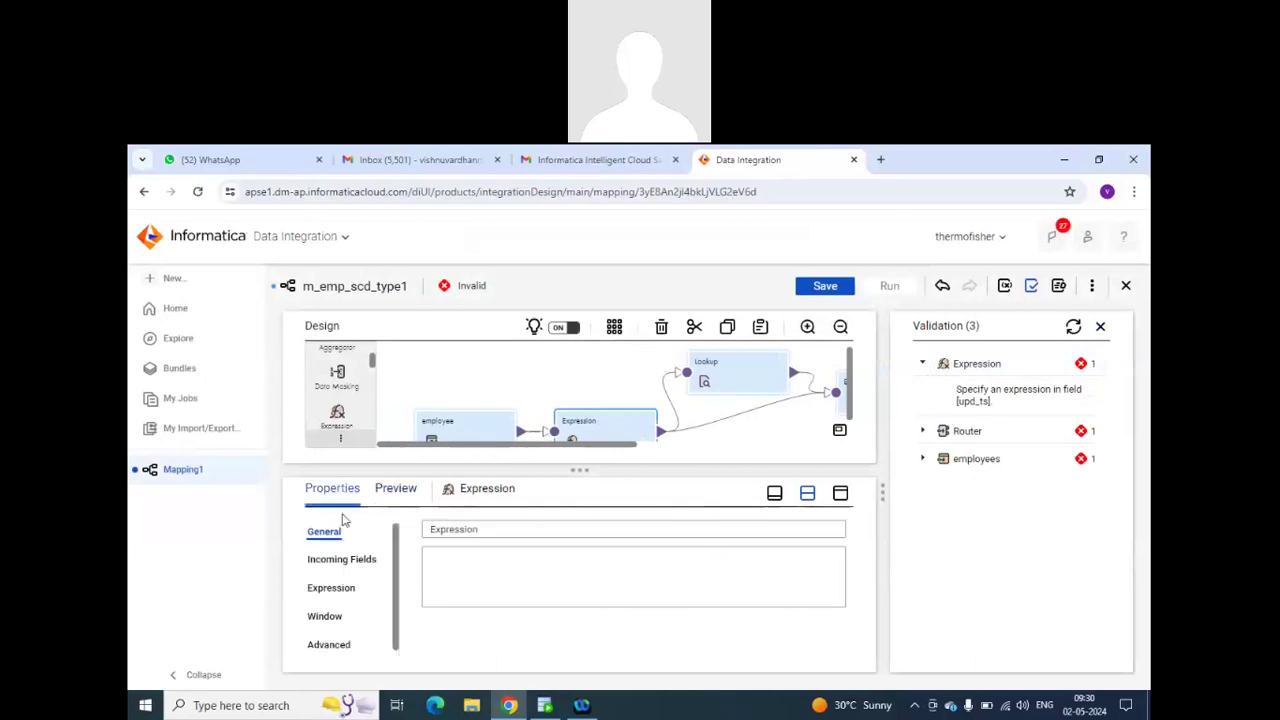
pyautogui.click(331, 588)
pyautogui.scroll(-1, 625, 566)
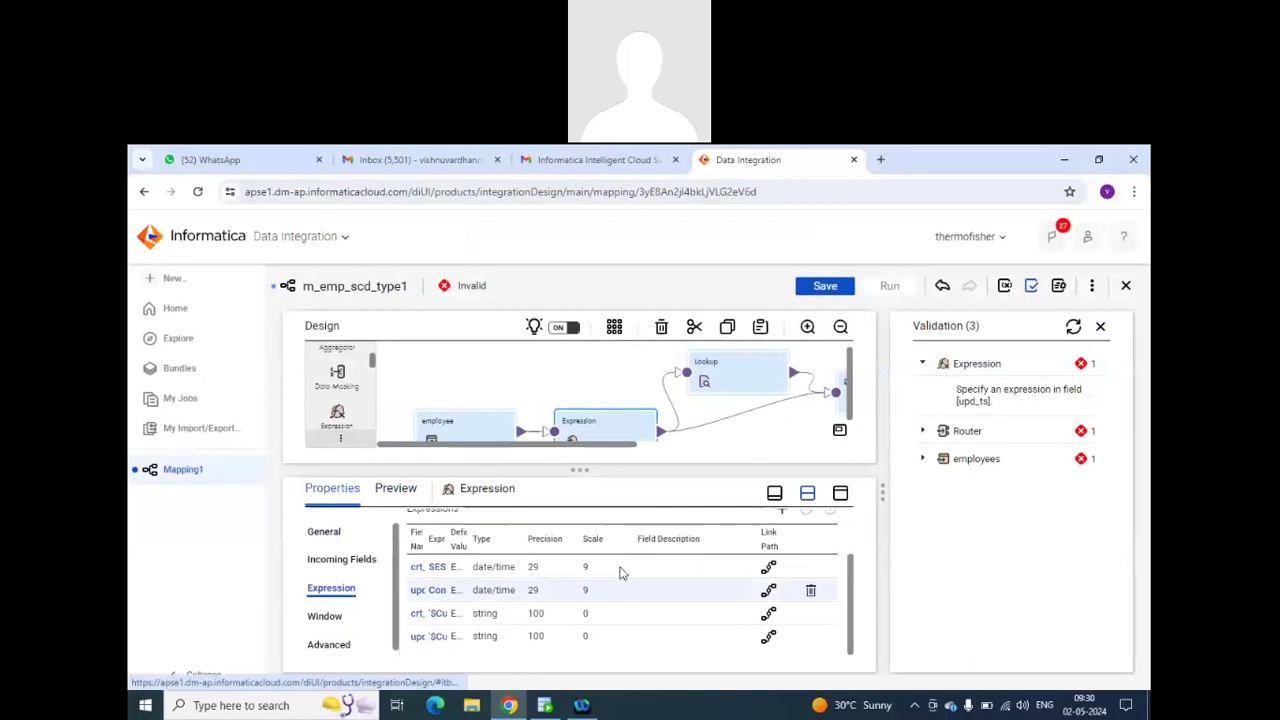
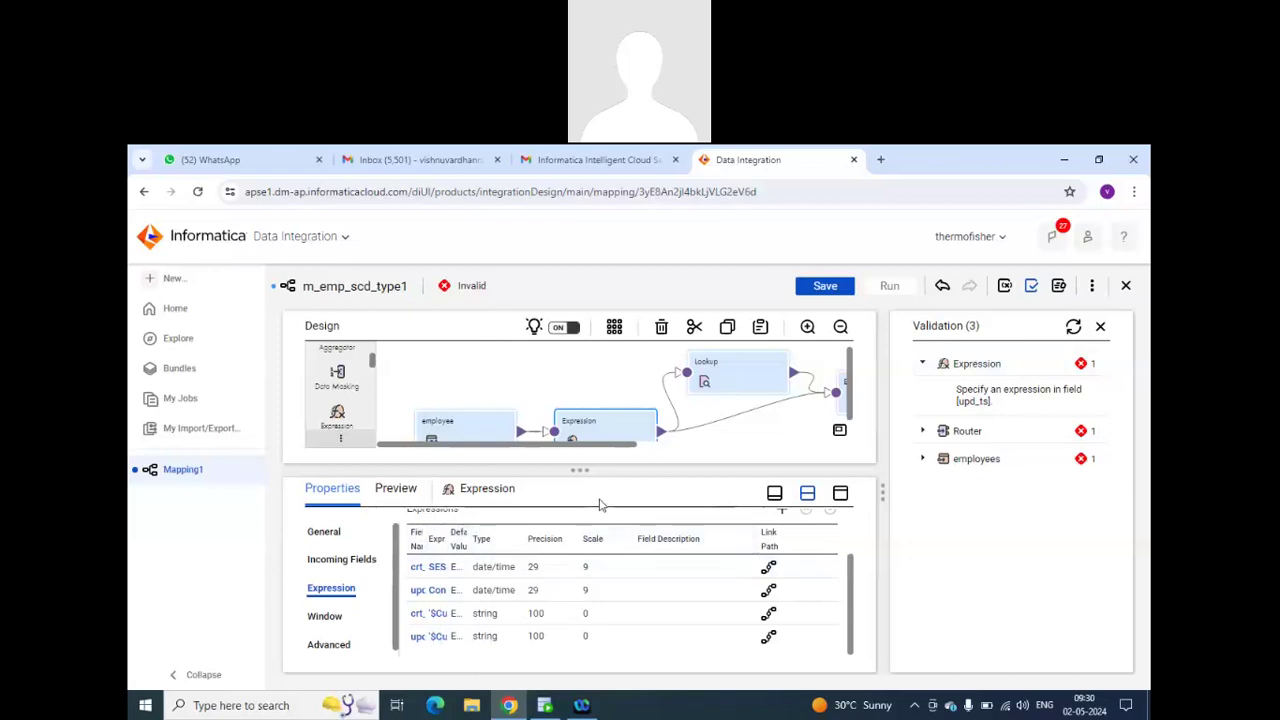
pyautogui.click(434, 596)
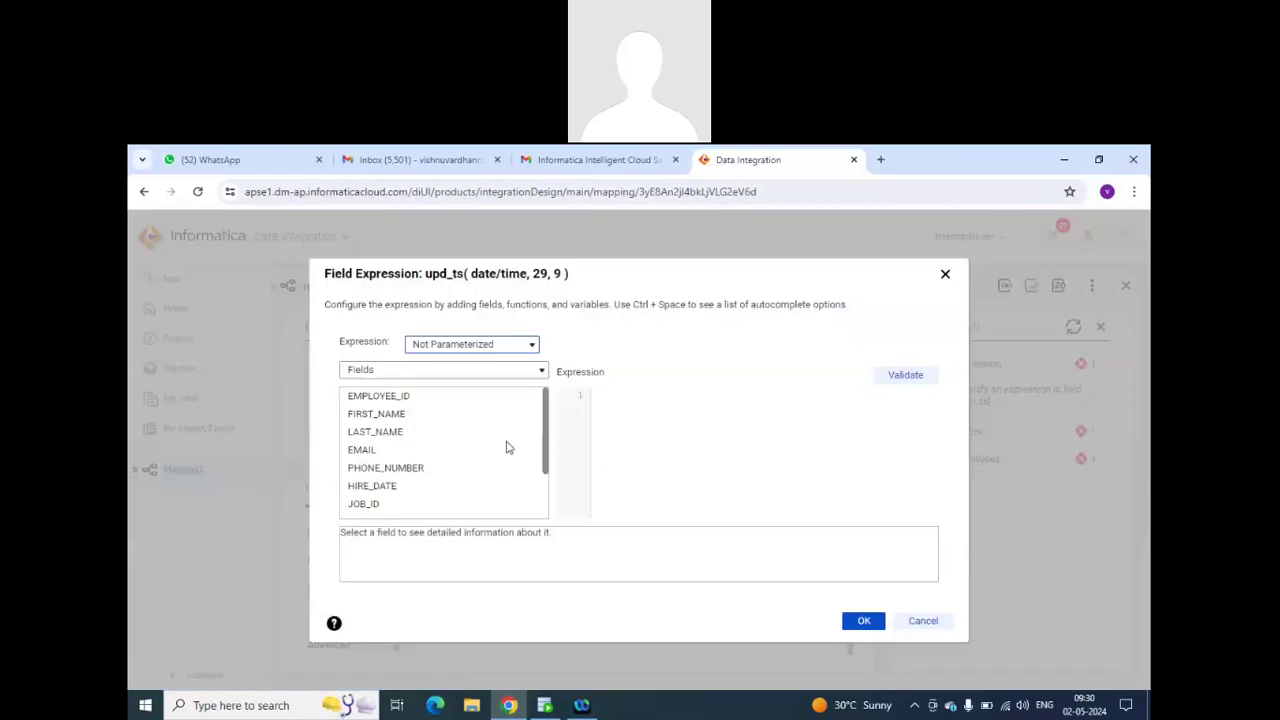
pyautogui.click(479, 371)
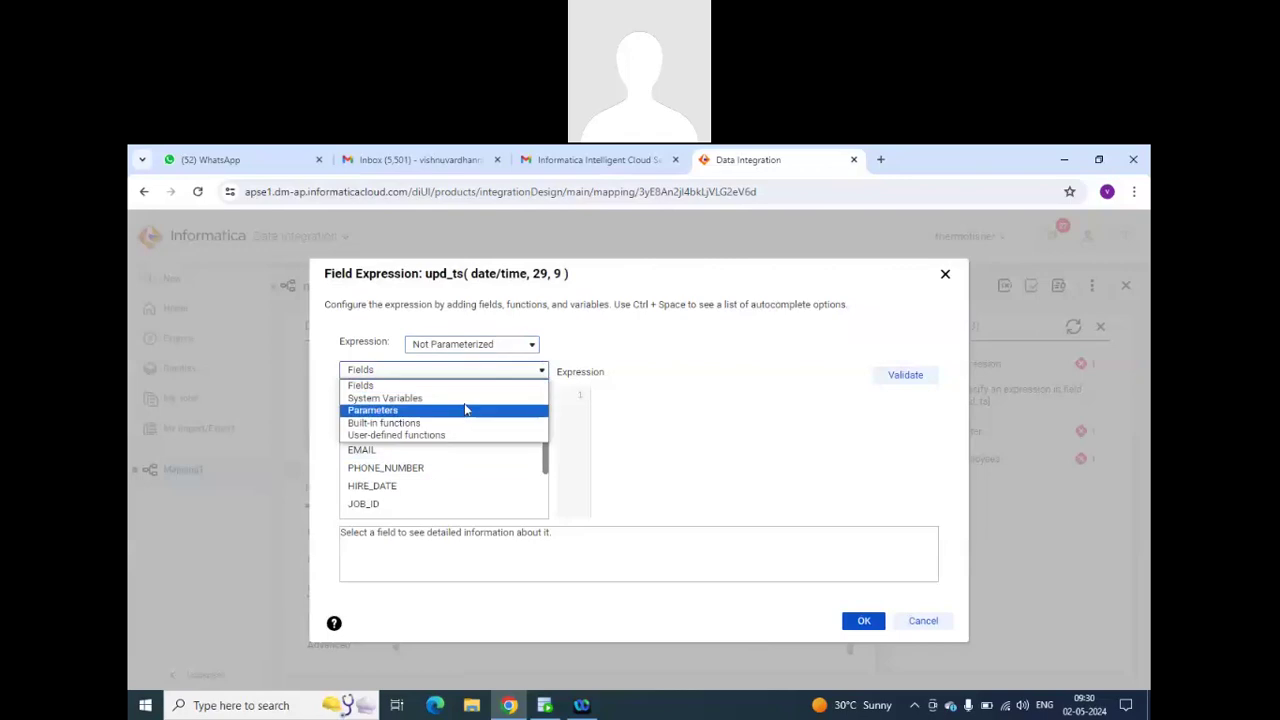
pyautogui.click(466, 399)
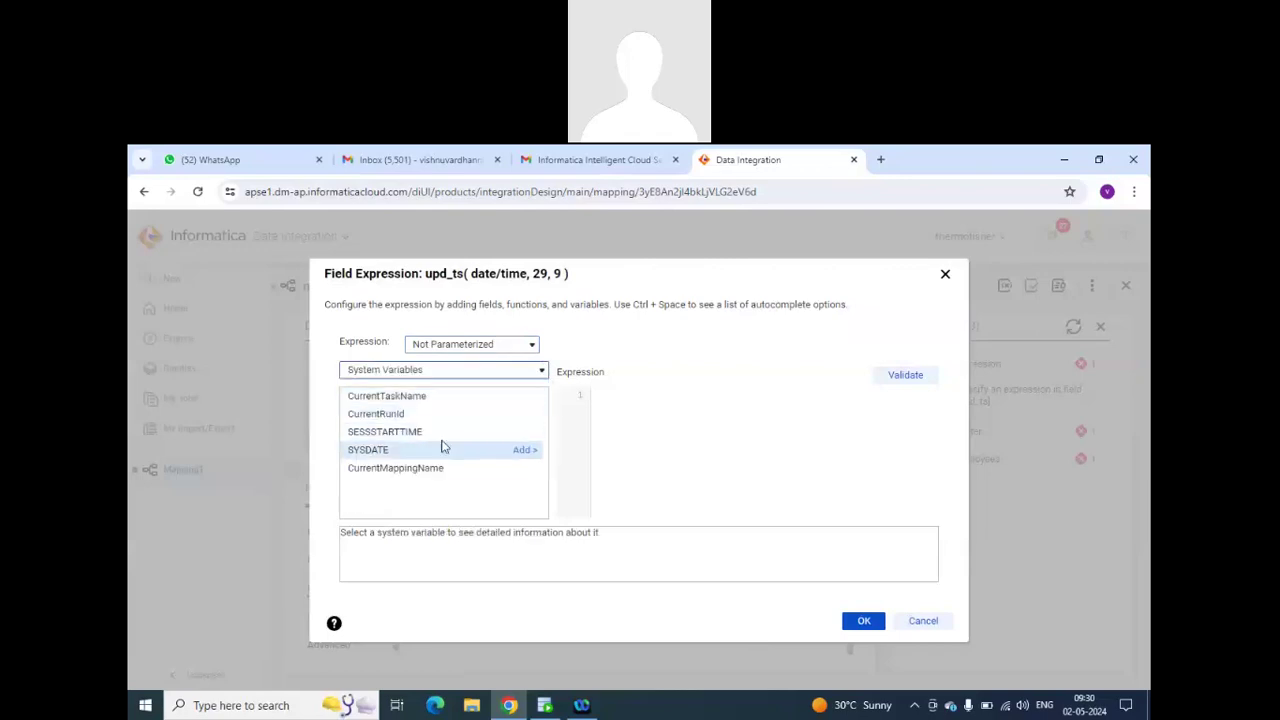
pyautogui.click(525, 431)
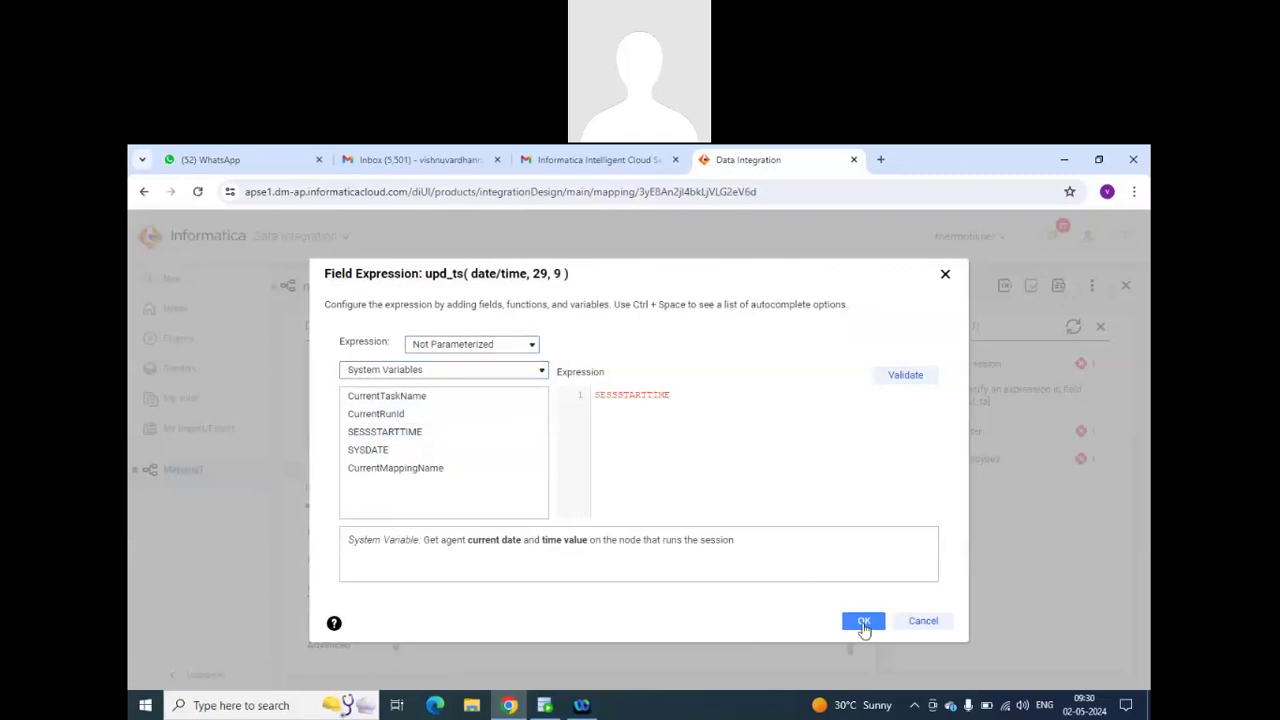
pyautogui.click(863, 620)
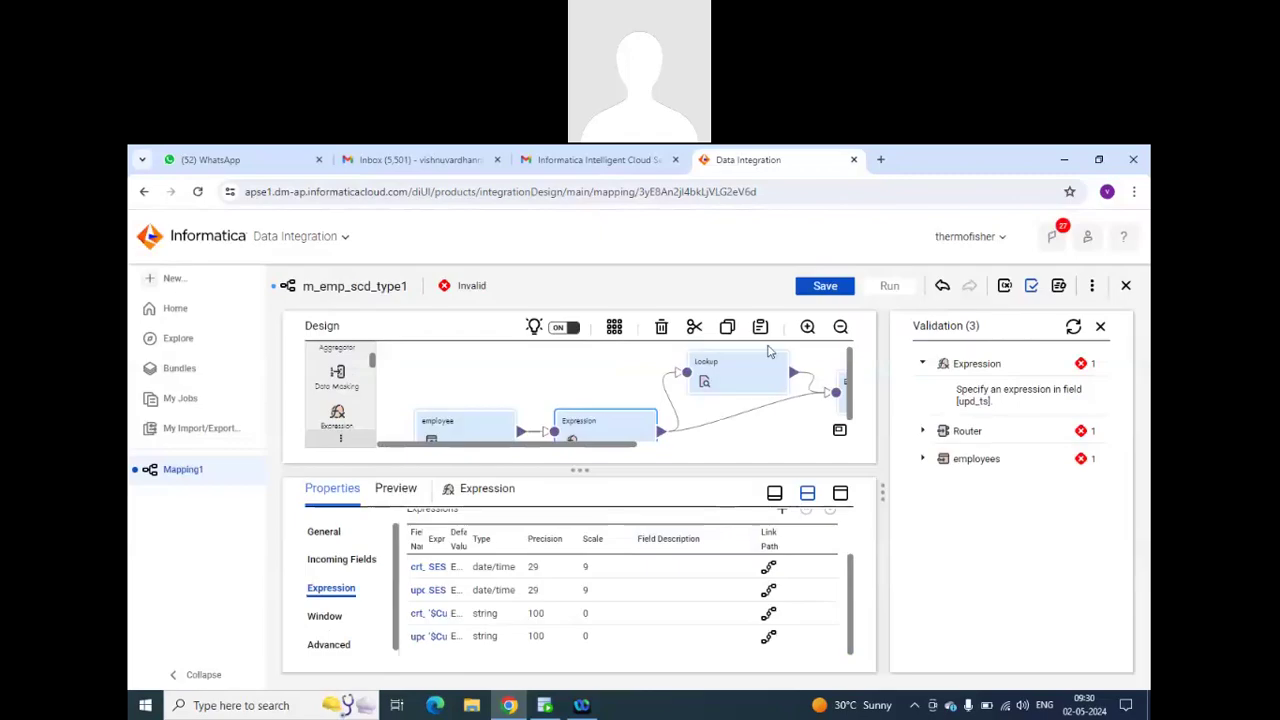
# Save the mapping and expand the validation error of the employees target.
pyautogui.click(825, 286)
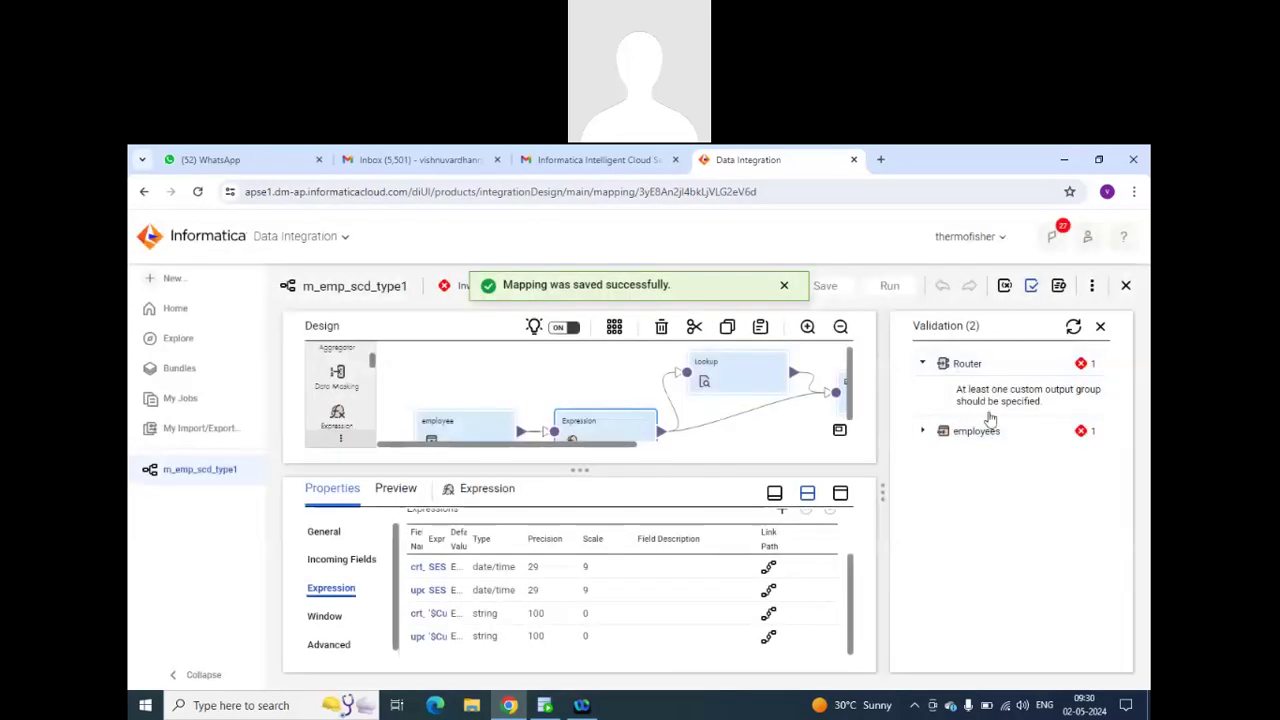
pyautogui.click(922, 430)
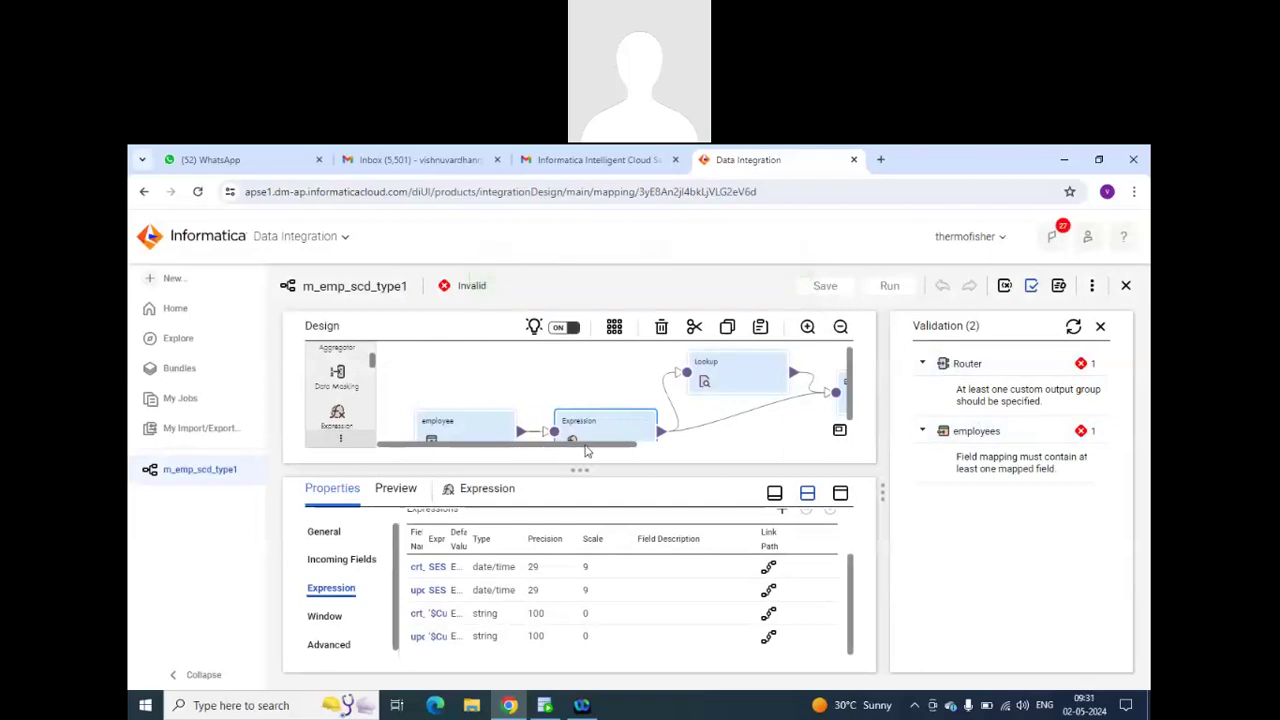
# Add two new output groups to the Router transformation.
pyautogui.moveTo(586, 451); pyautogui.dragTo(714, 451)
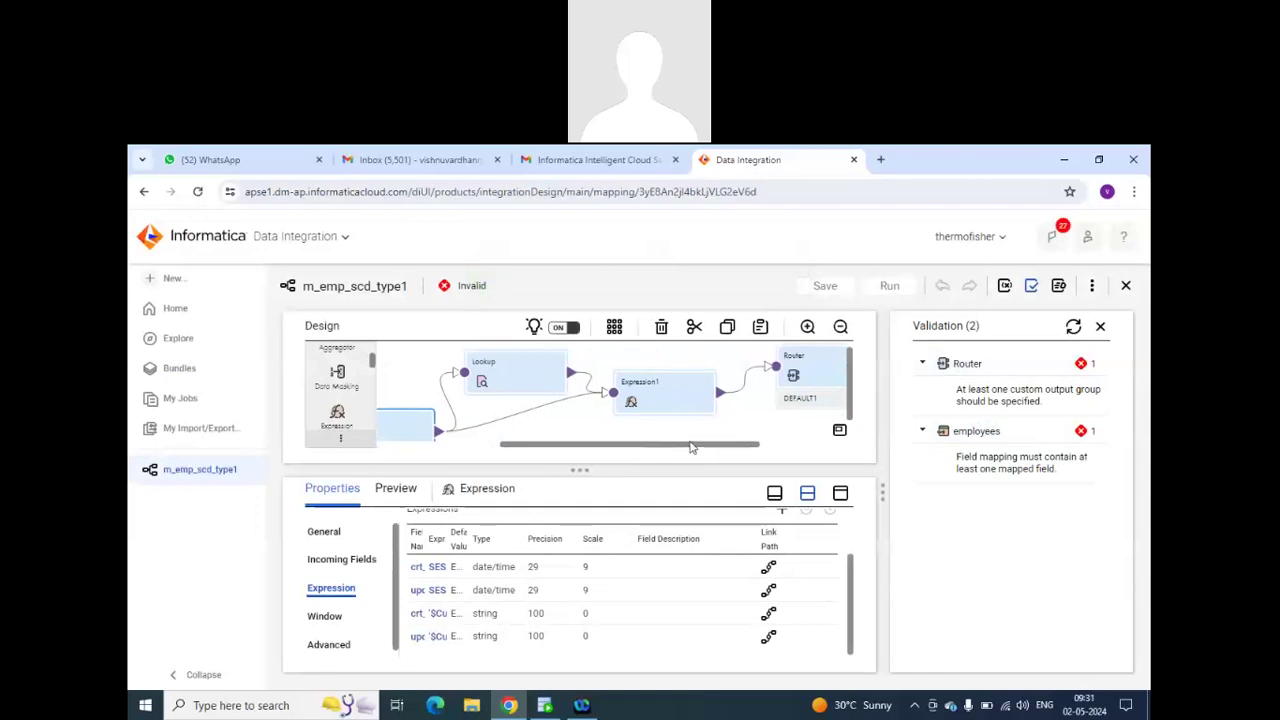
pyautogui.moveTo(717, 451); pyautogui.dragTo(795, 449)
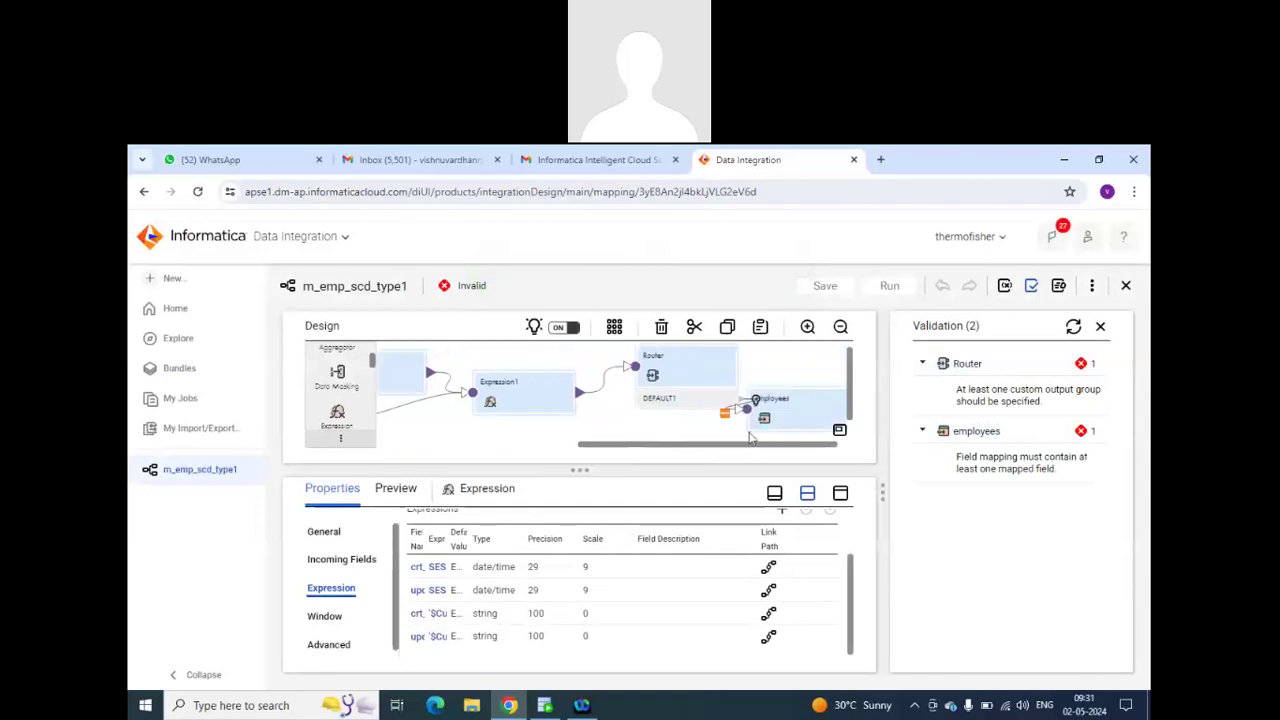
pyautogui.click(683, 370)
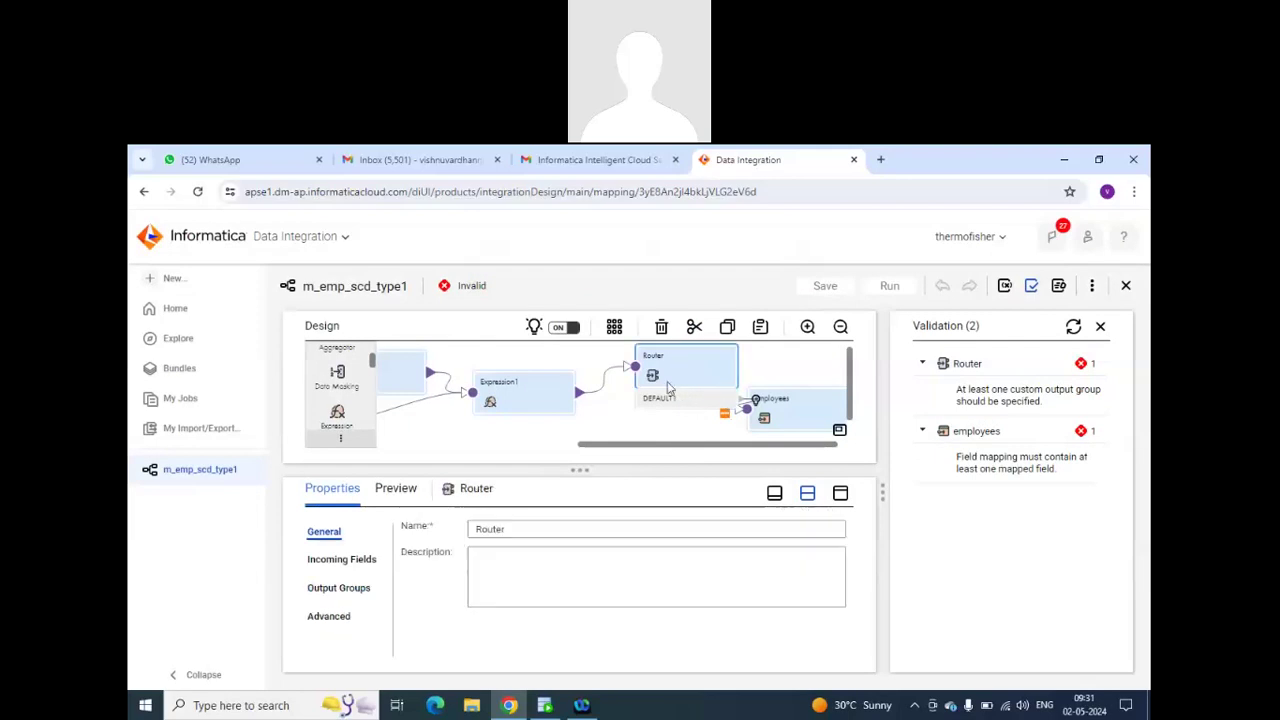
pyautogui.click(331, 592)
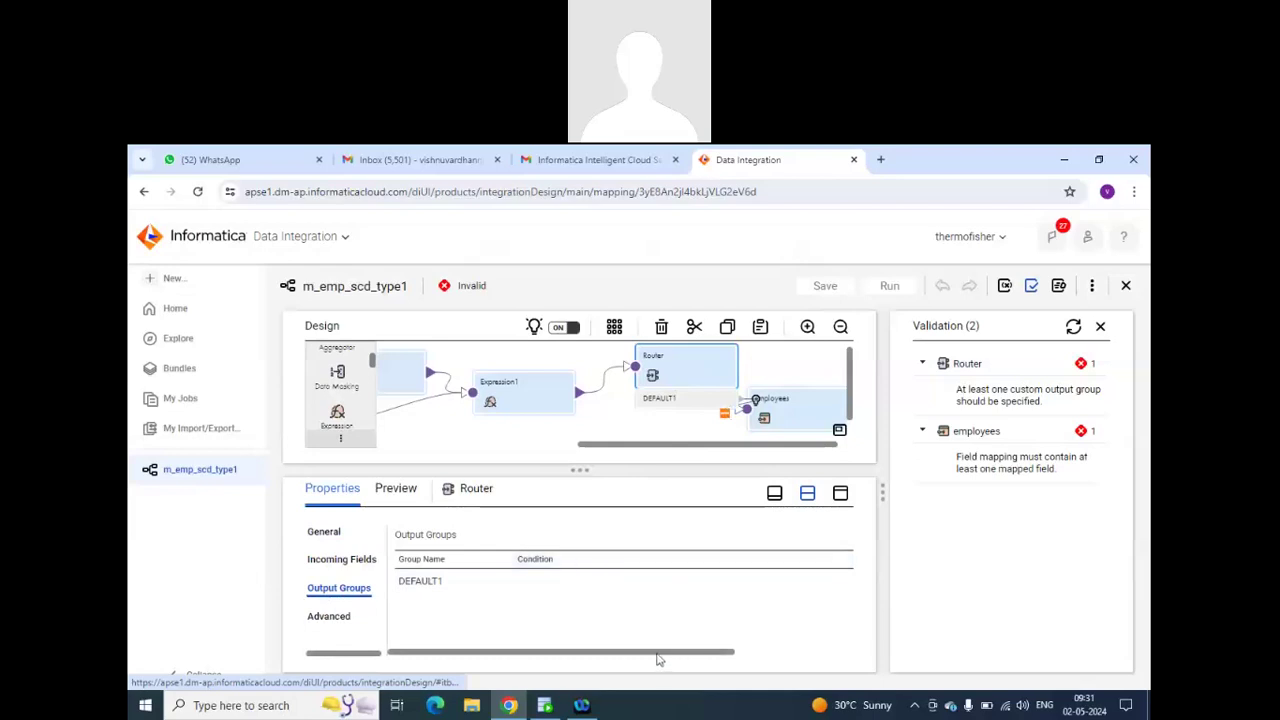
pyautogui.moveTo(688, 657); pyautogui.dragTo(860, 645)
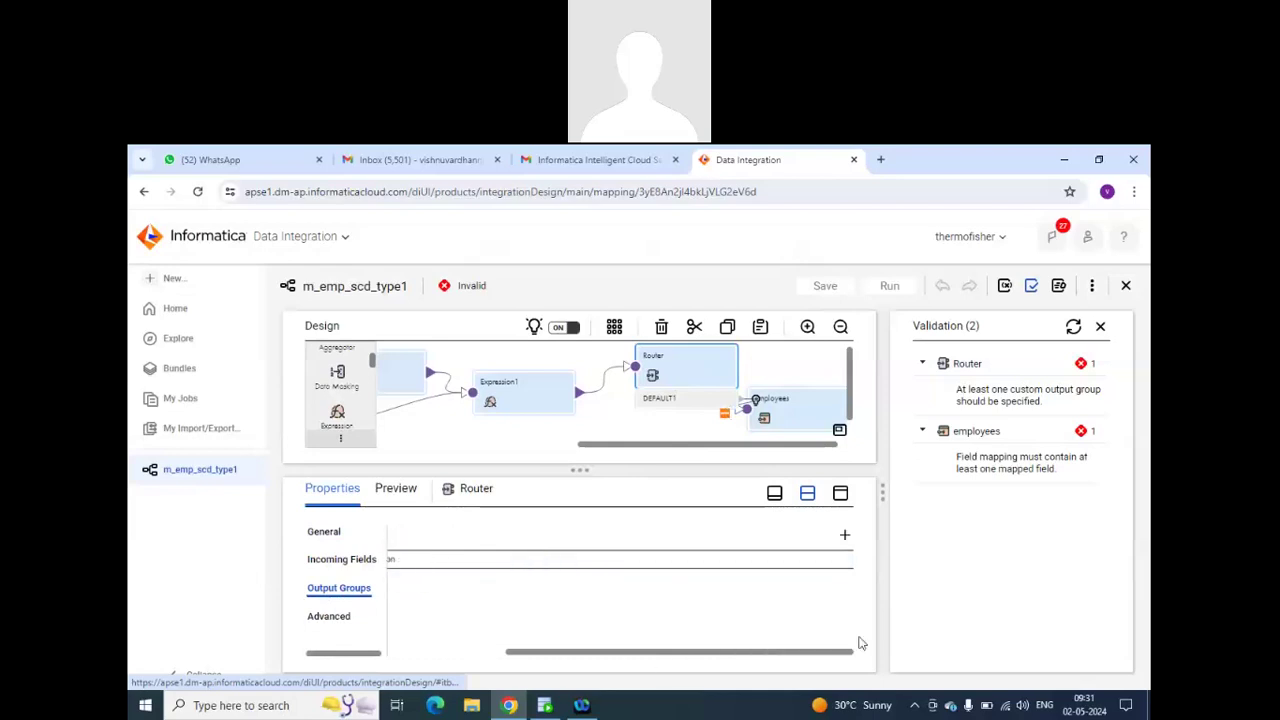
pyautogui.click(845, 538)
pyautogui.click(845, 538)
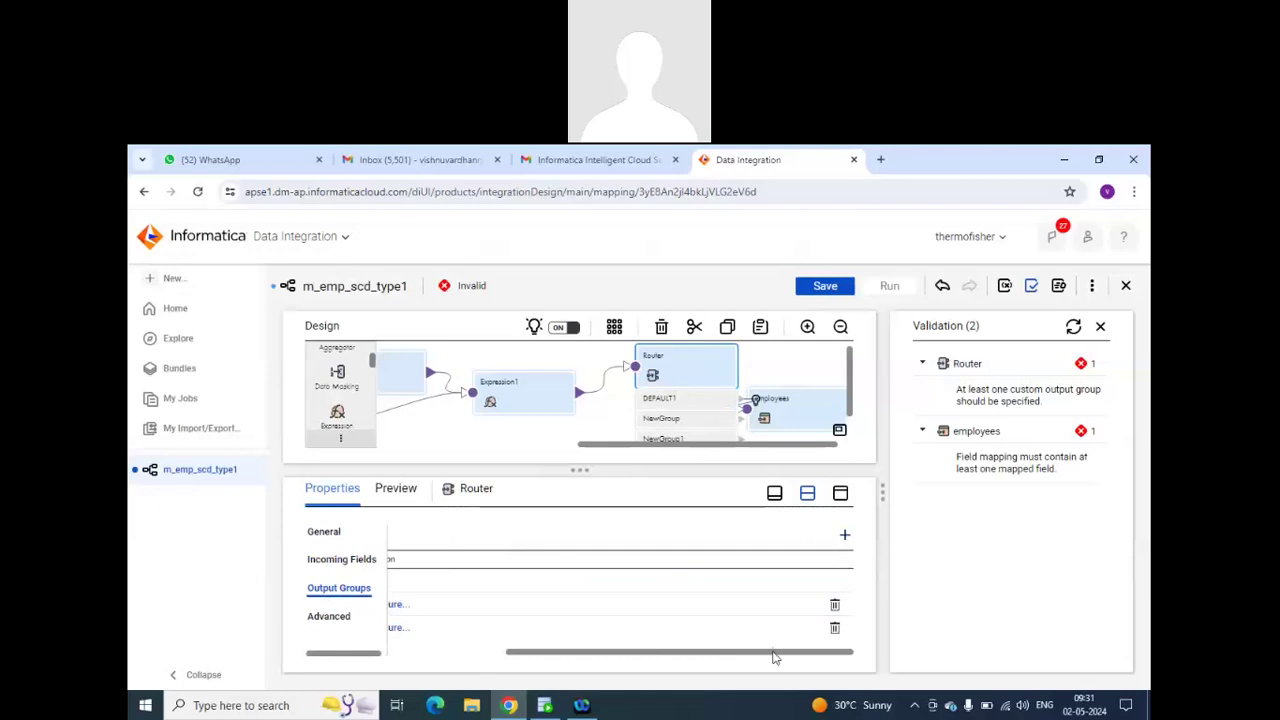
# Rename the Router's output group NewGroup as Insert and NewGroup1 as update.
pyautogui.moveTo(626, 654); pyautogui.dragTo(563, 654)
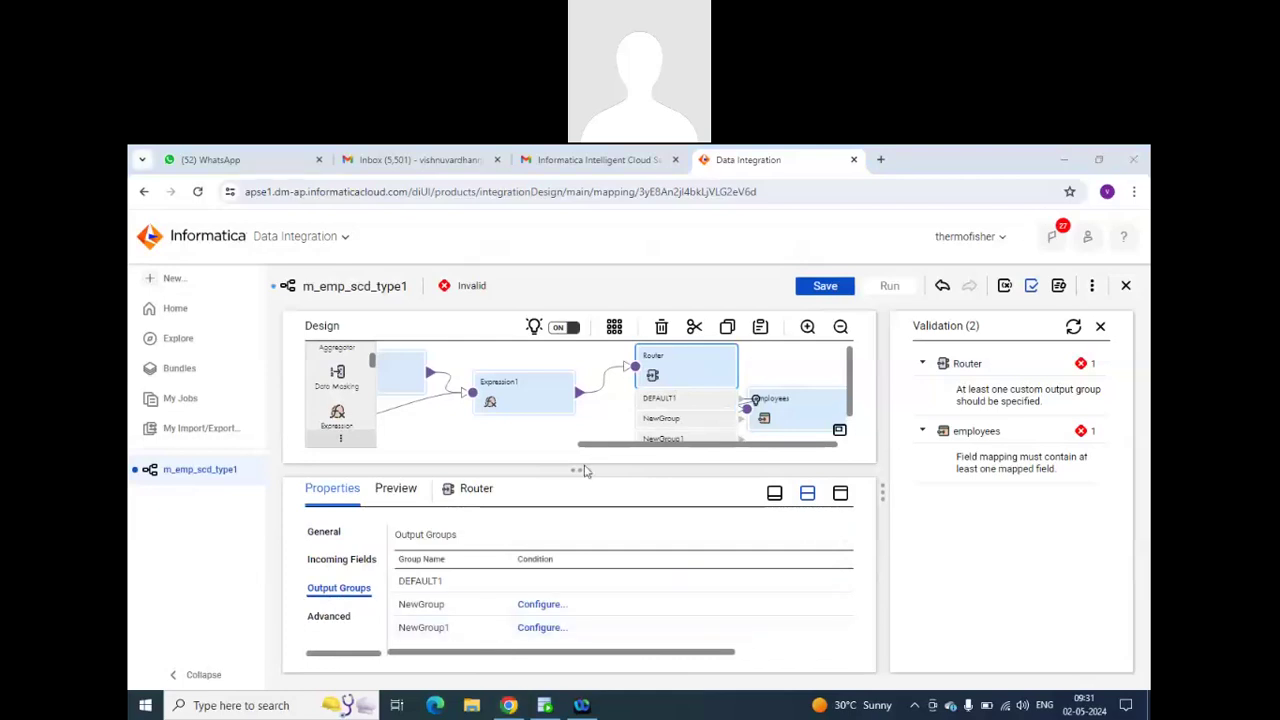
pyautogui.click(461, 606)
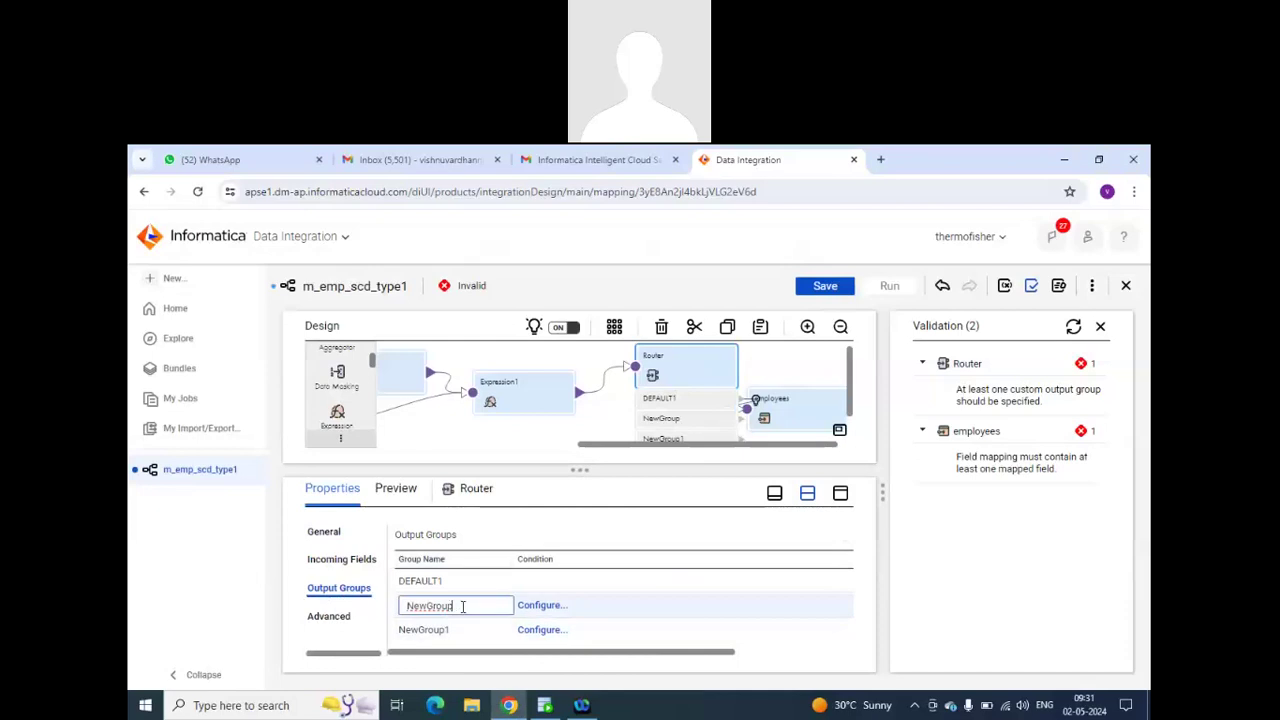
pyautogui.moveTo(462, 606); pyautogui.dragTo(386, 608)
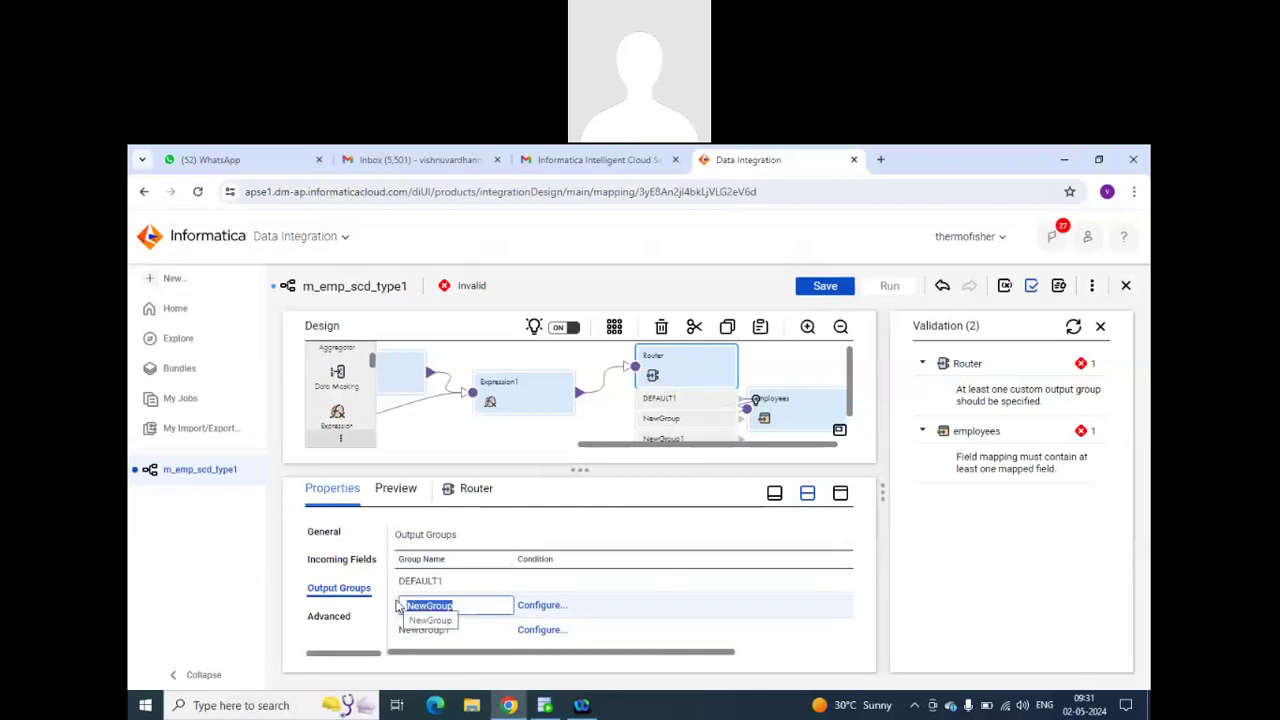
pyautogui.press('BackSpace')
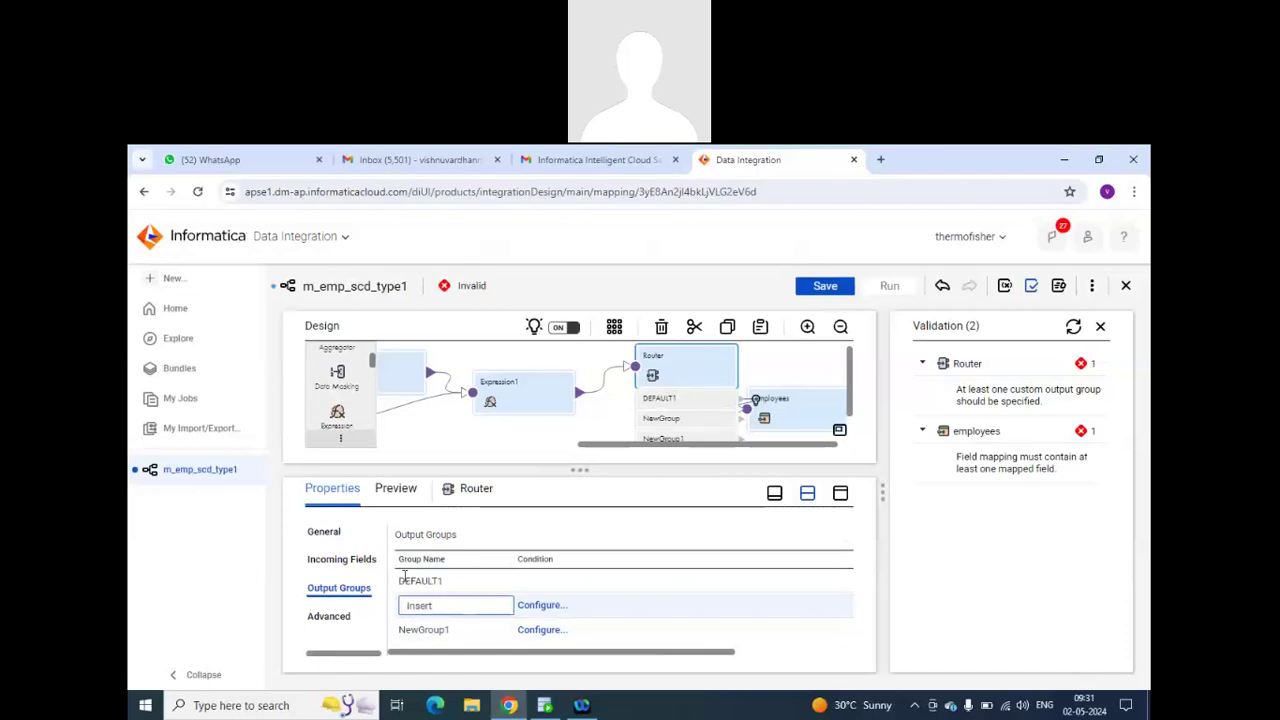
pyautogui.click(452, 631)
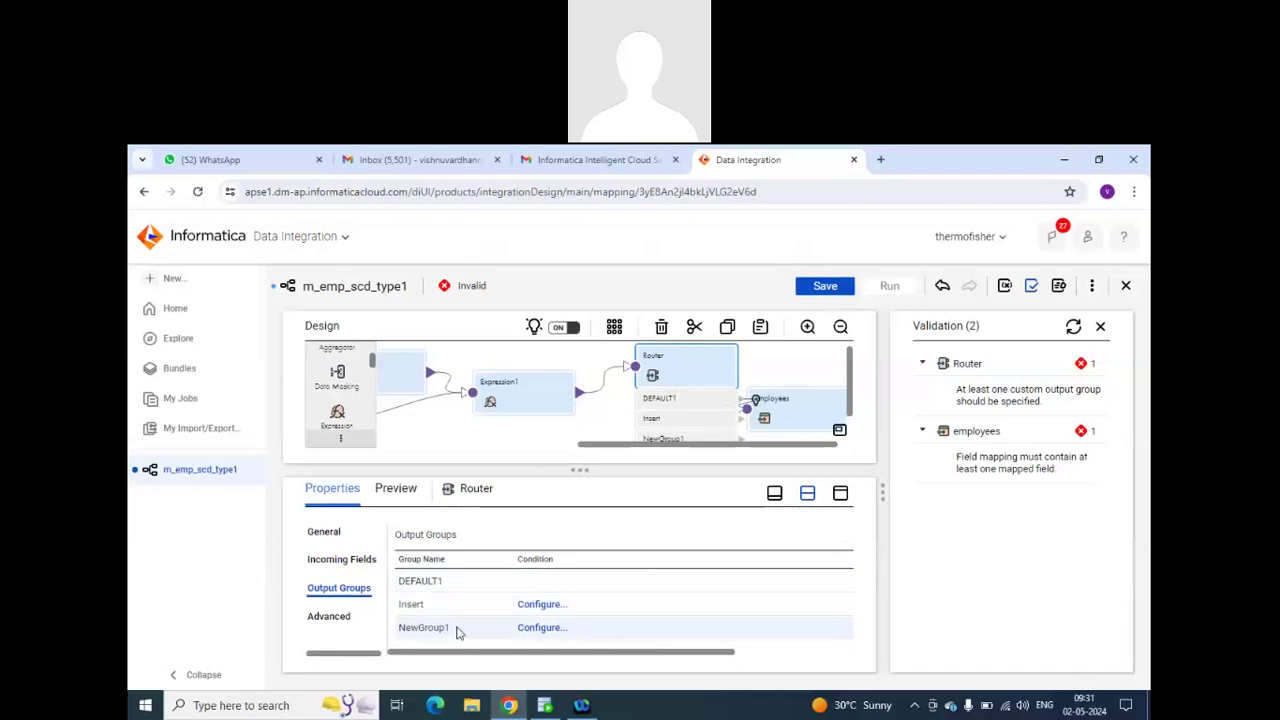
pyautogui.moveTo(457, 629); pyautogui.dragTo(382, 630)
pyautogui.click(456, 630)
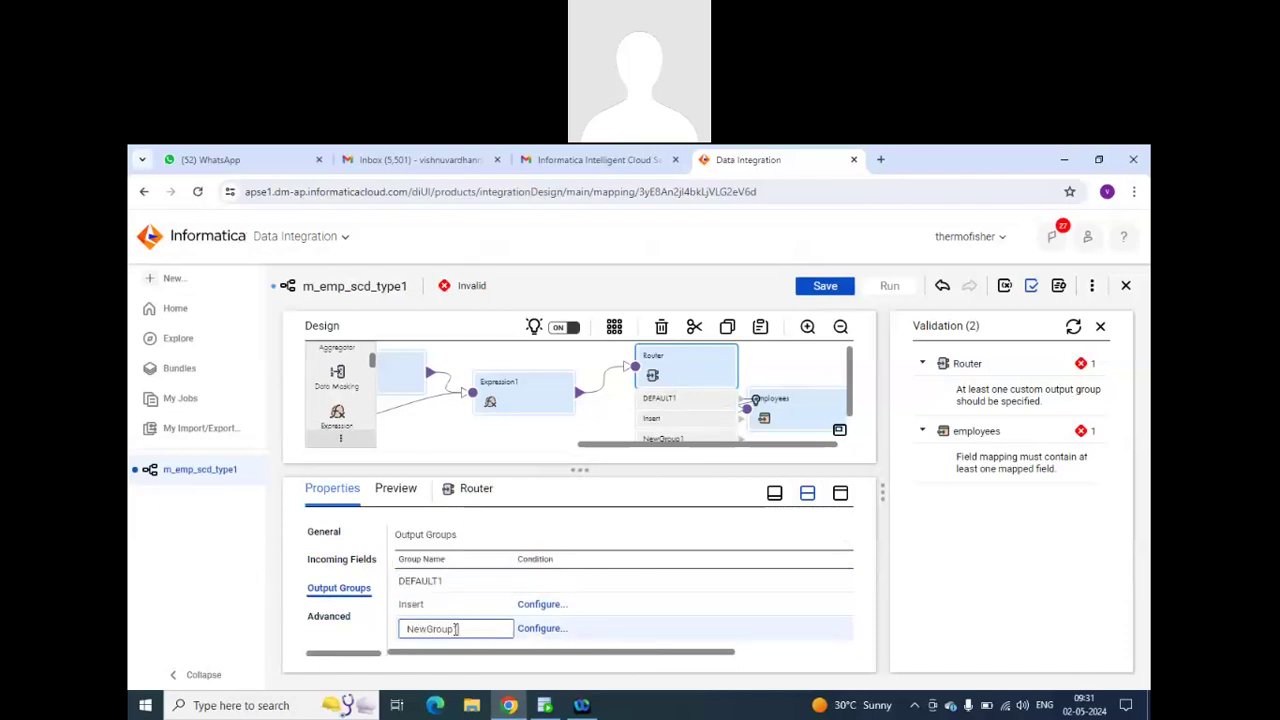
pyautogui.moveTo(460, 629); pyautogui.dragTo(400, 633)
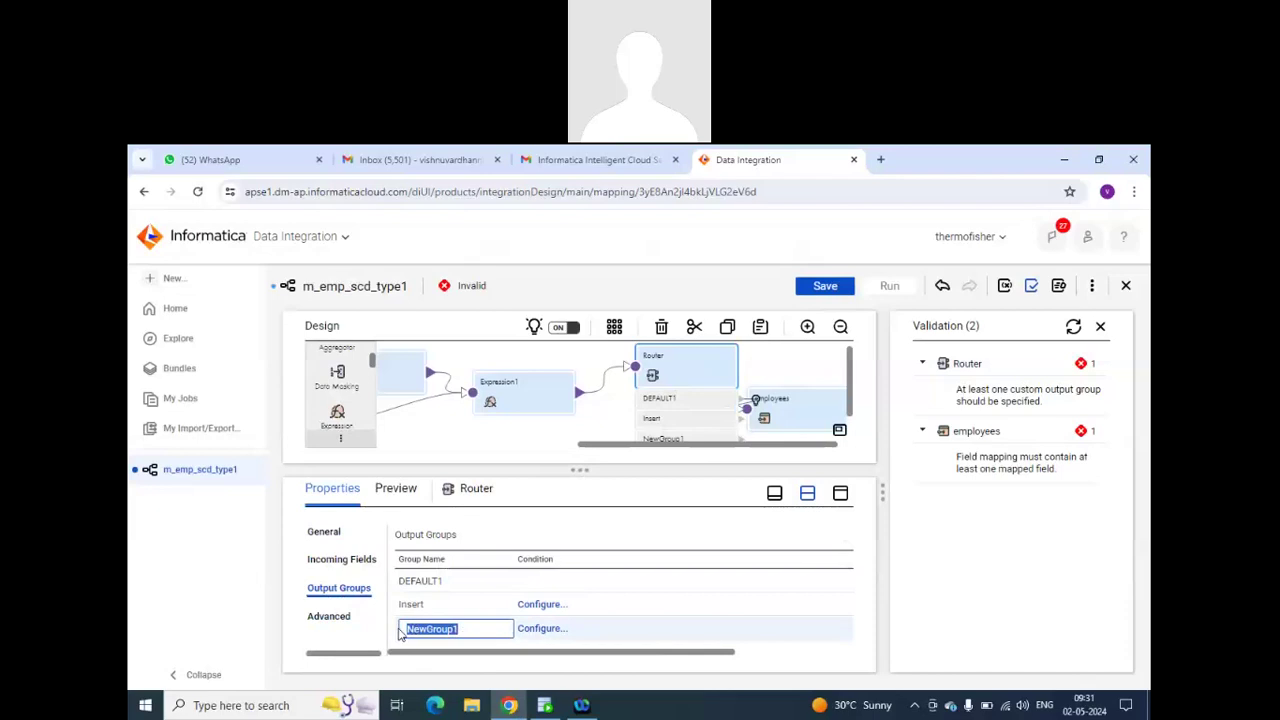
pyautogui.write('update')
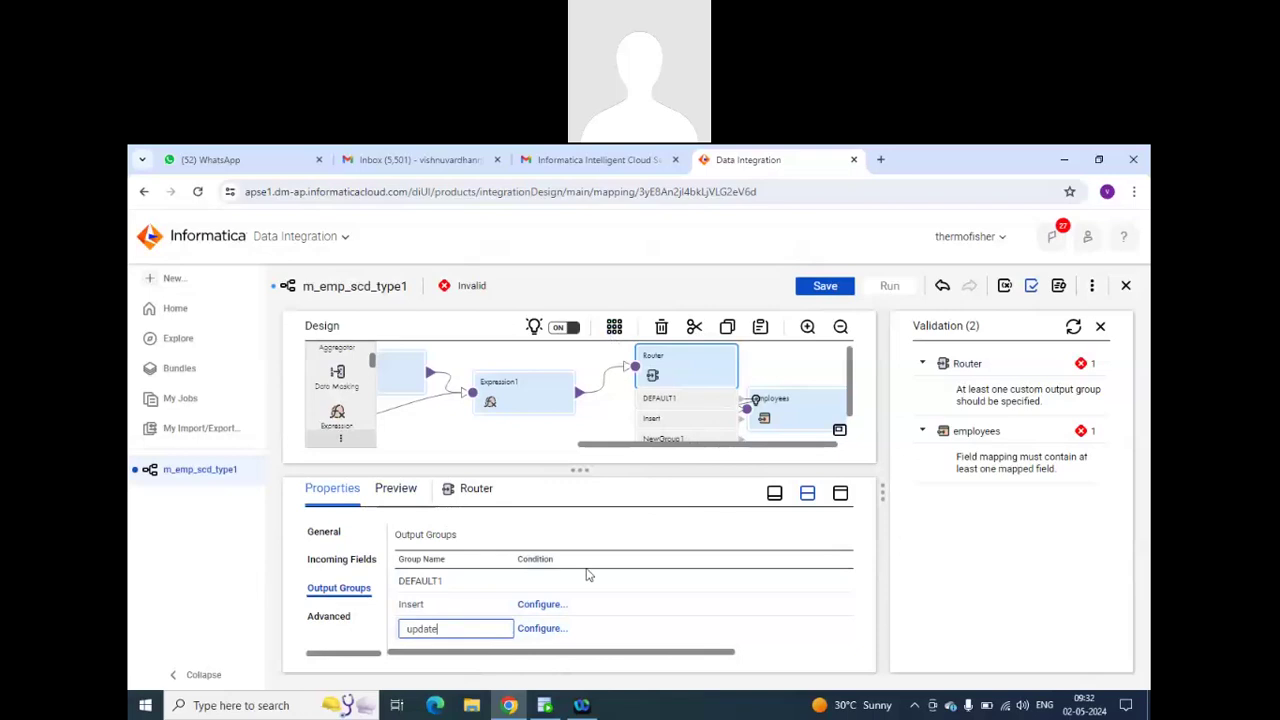
# Switch the filter condition of the Router's Insert group to Advanced and open the condition for editing.
pyautogui.click(542, 604)
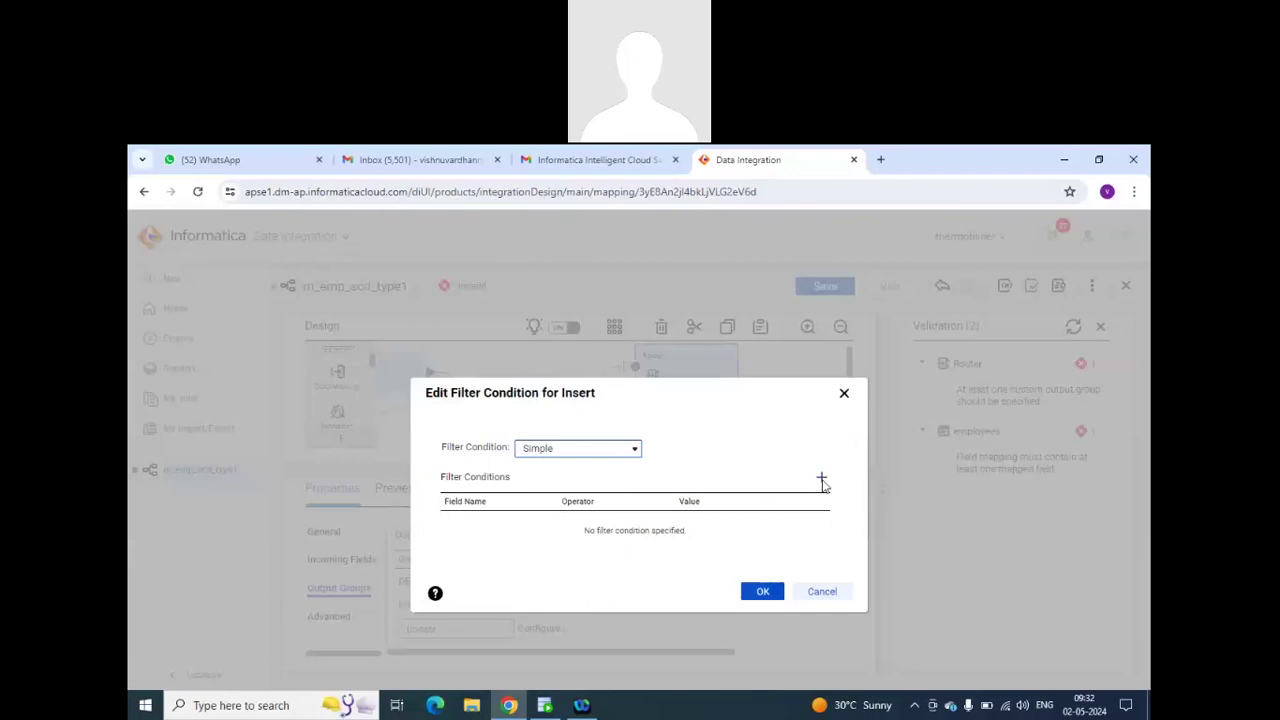
pyautogui.click(821, 477)
pyautogui.click(547, 530)
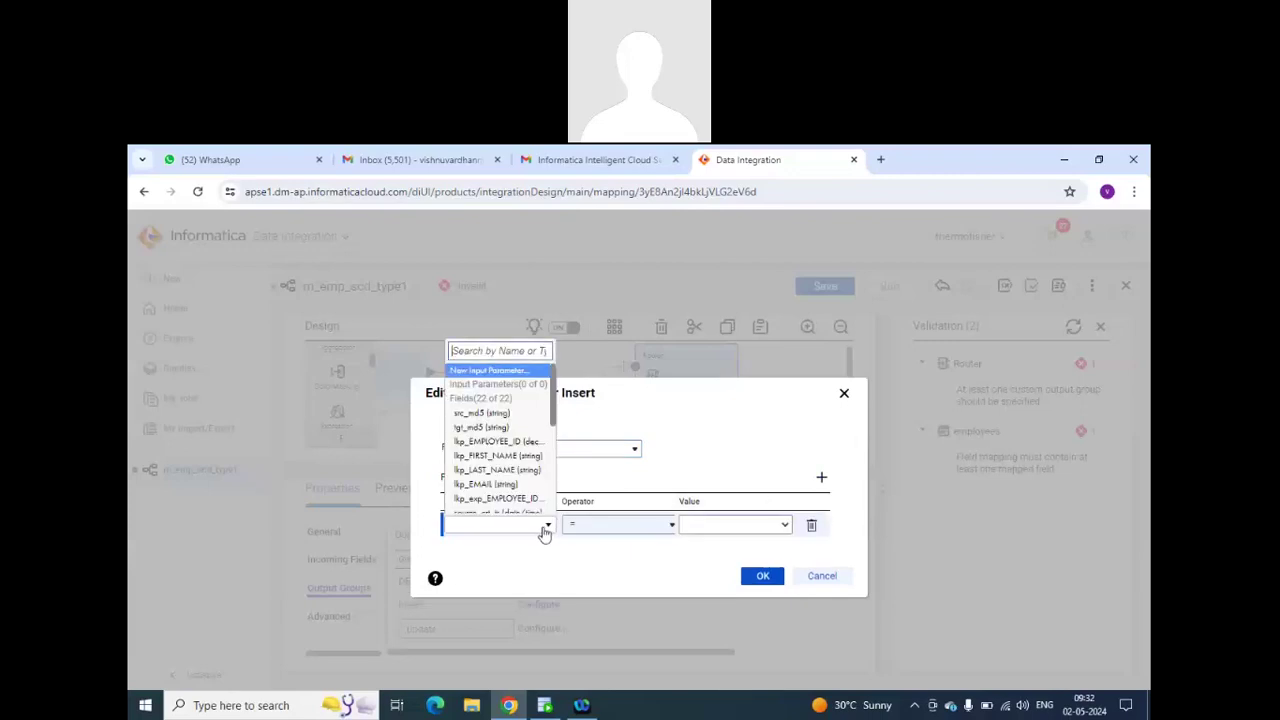
pyautogui.click(548, 531)
pyautogui.click(597, 457)
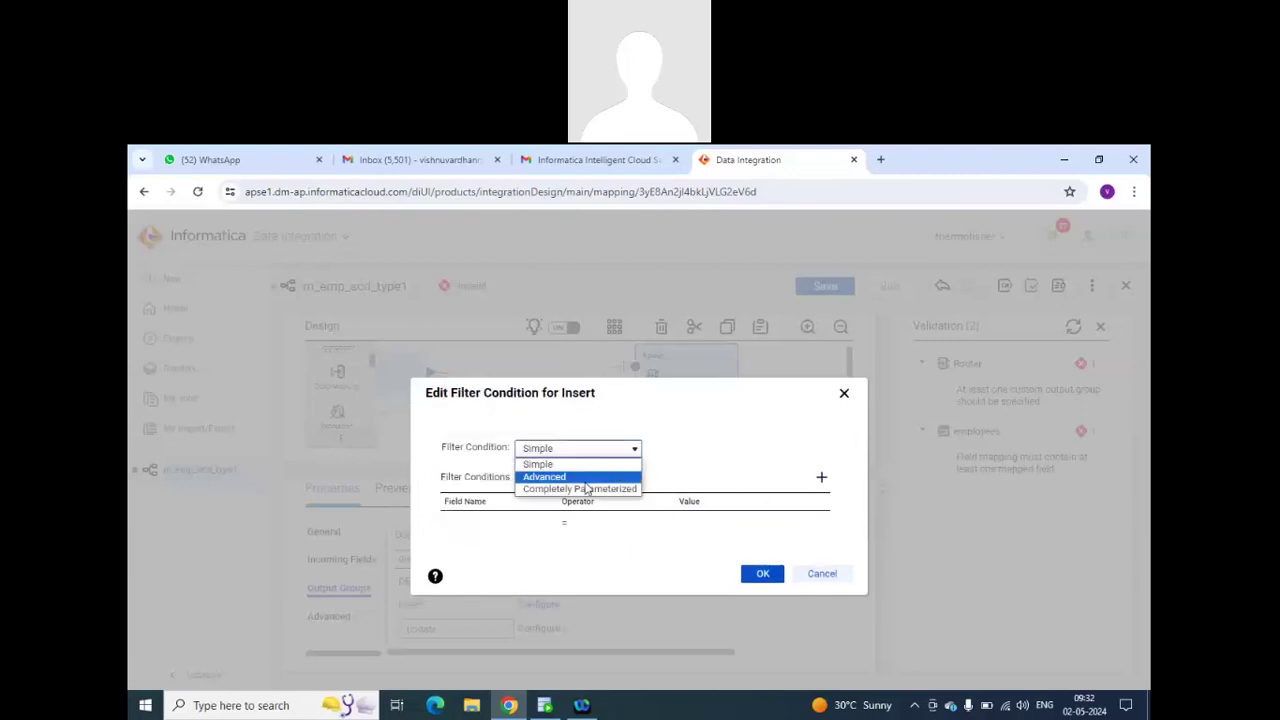
pyautogui.click(590, 477)
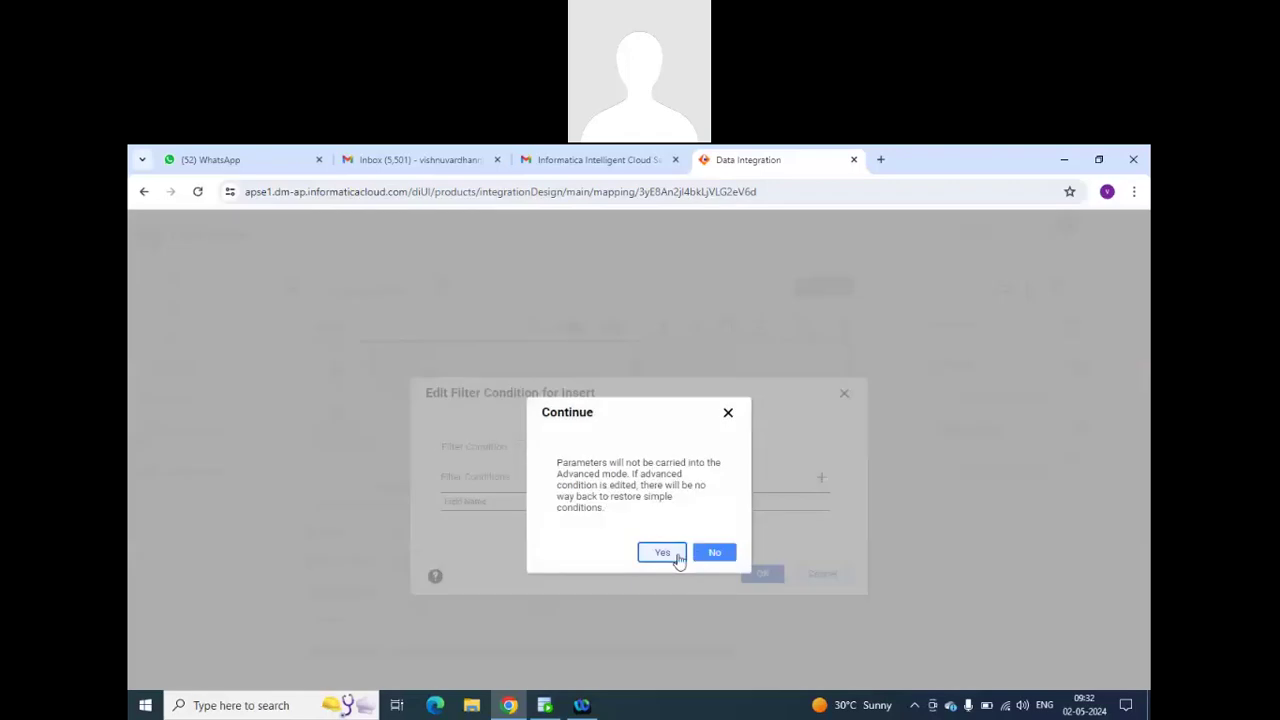
pyautogui.click(662, 553)
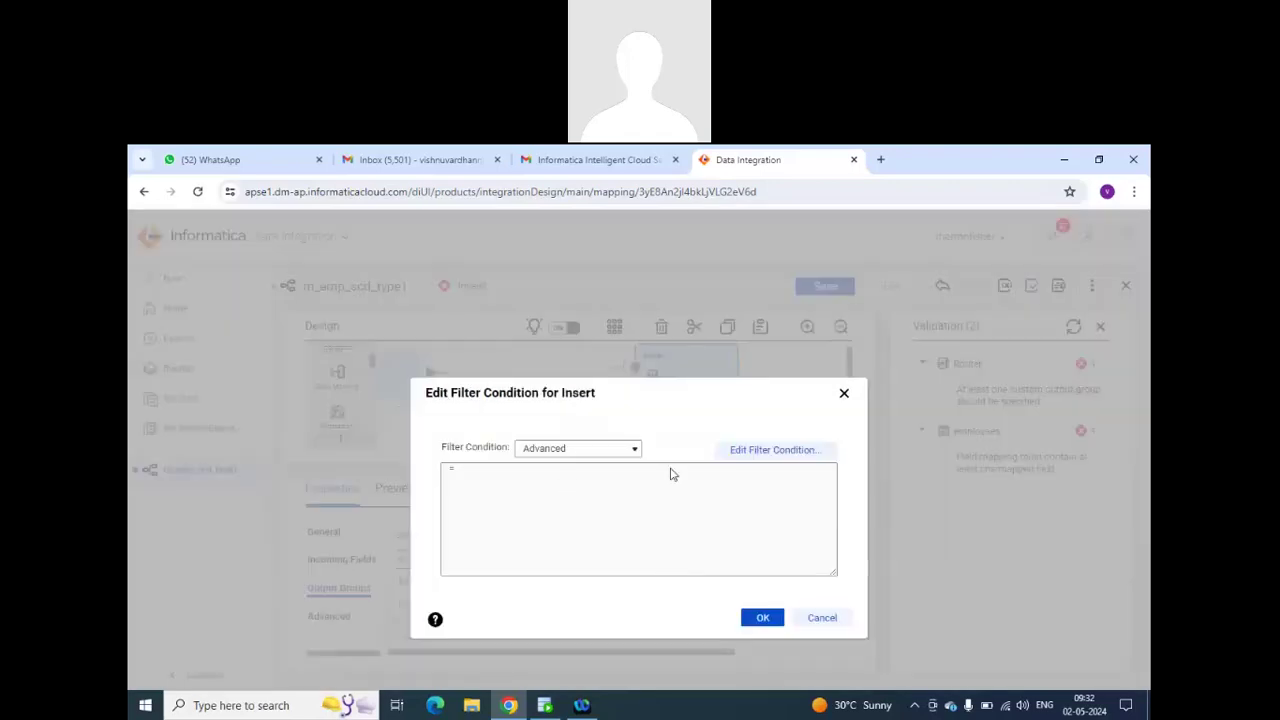
pyautogui.click(751, 452)
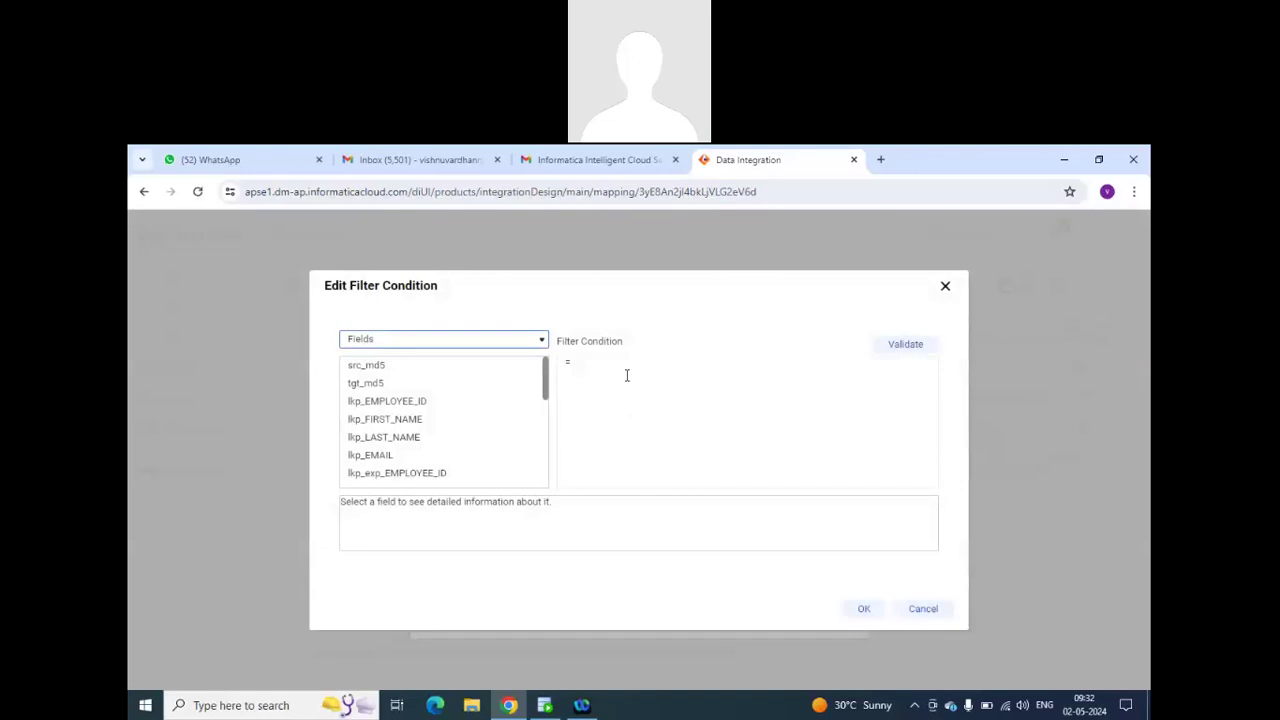
# Replace the Insert group's filter condition with the built-in function IsNull(expr).
pyautogui.hotkey('ctrl', 'a')
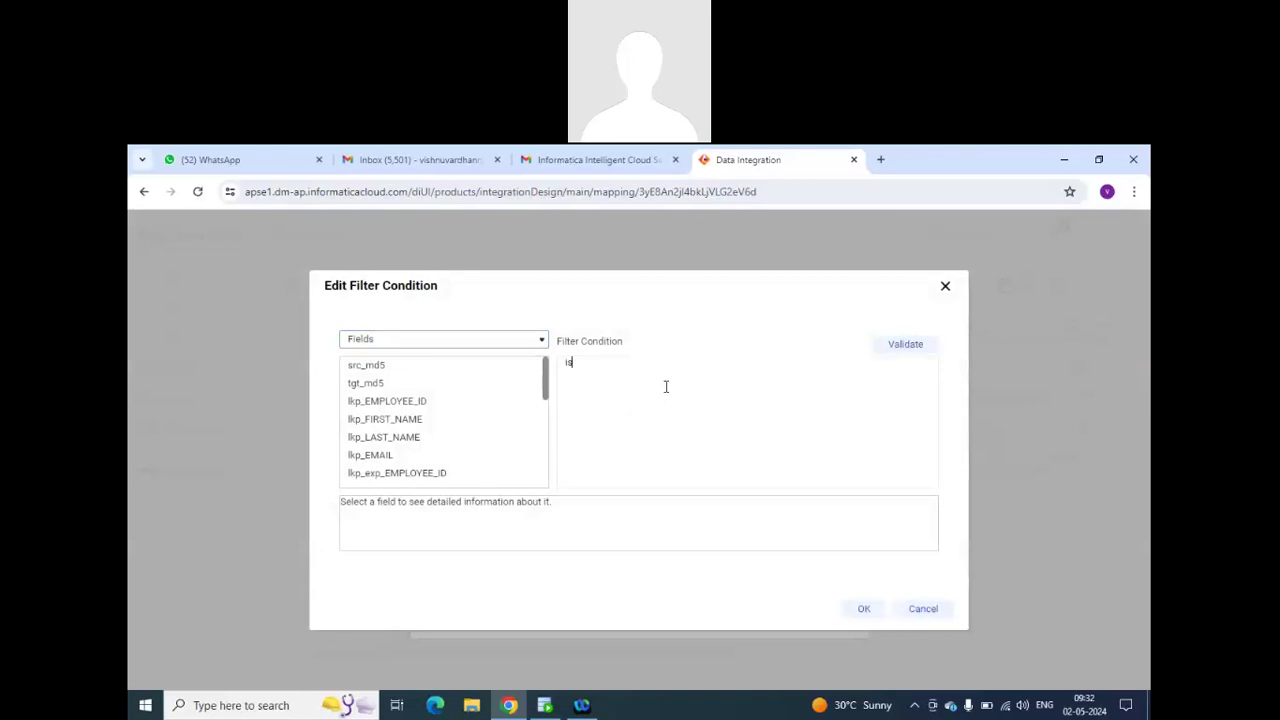
pyautogui.click(541, 339)
pyautogui.click(486, 367)
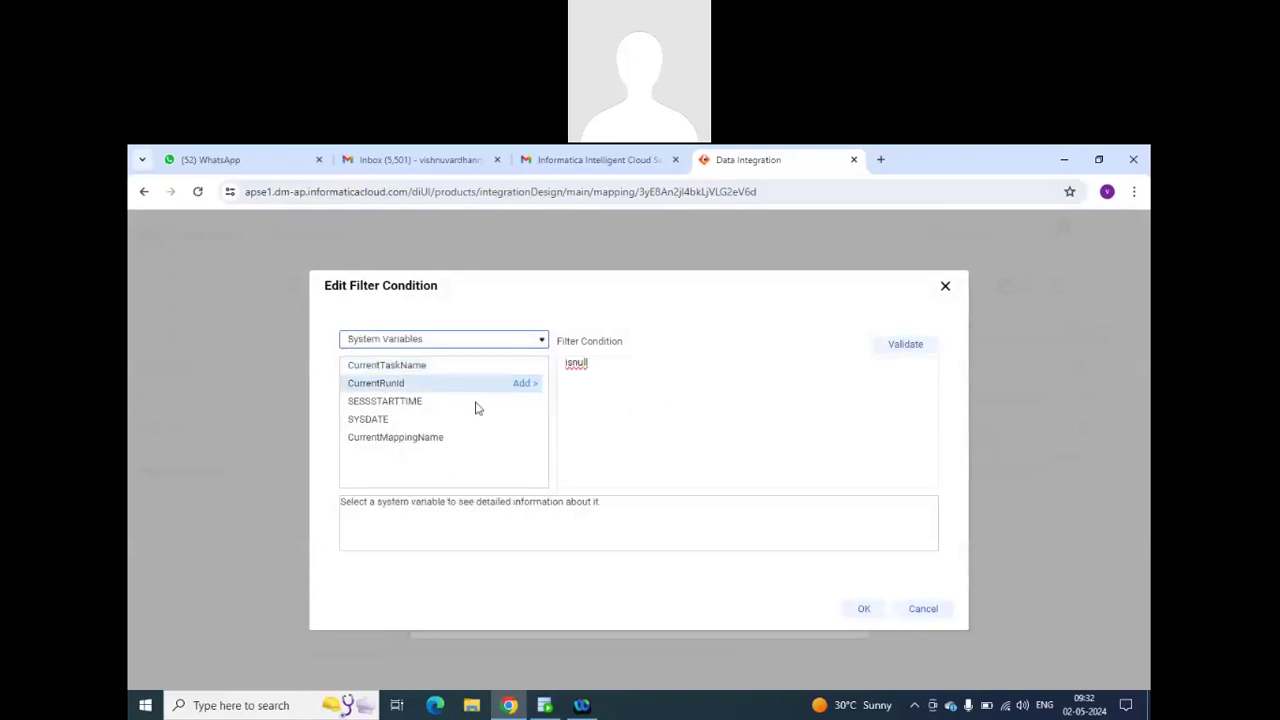
pyautogui.click(538, 341)
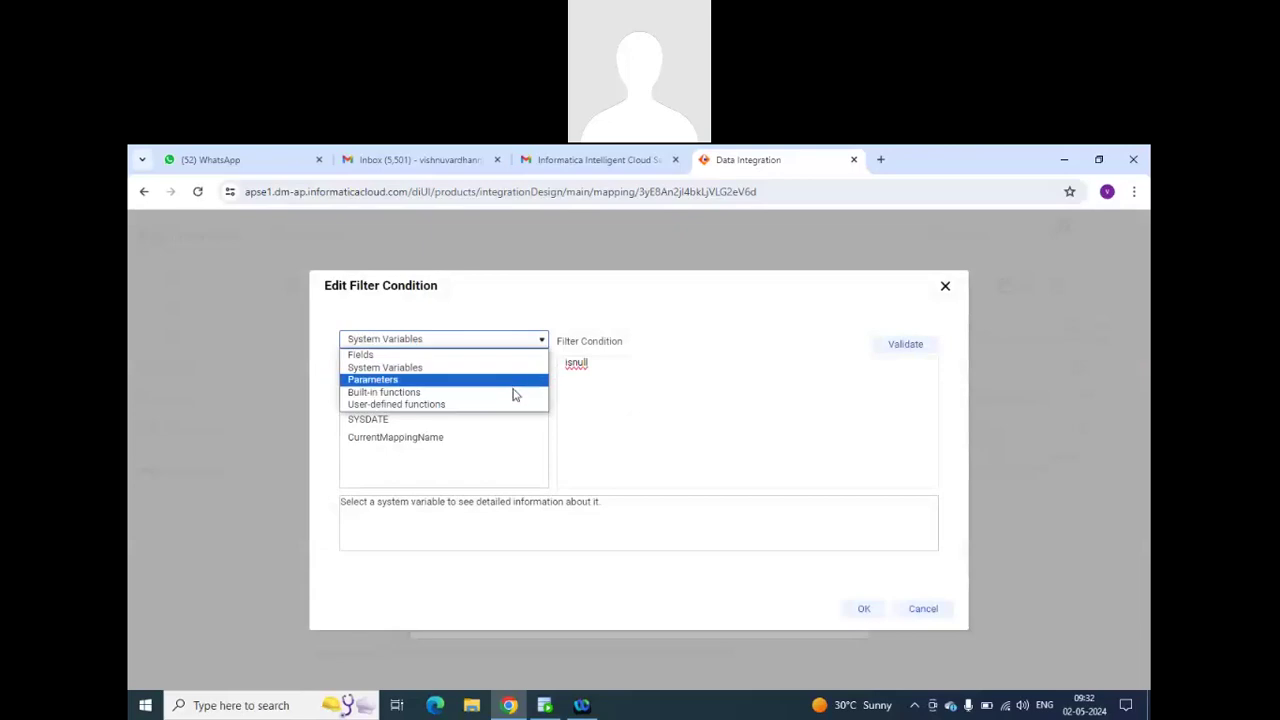
pyautogui.click(514, 392)
pyautogui.click(355, 370)
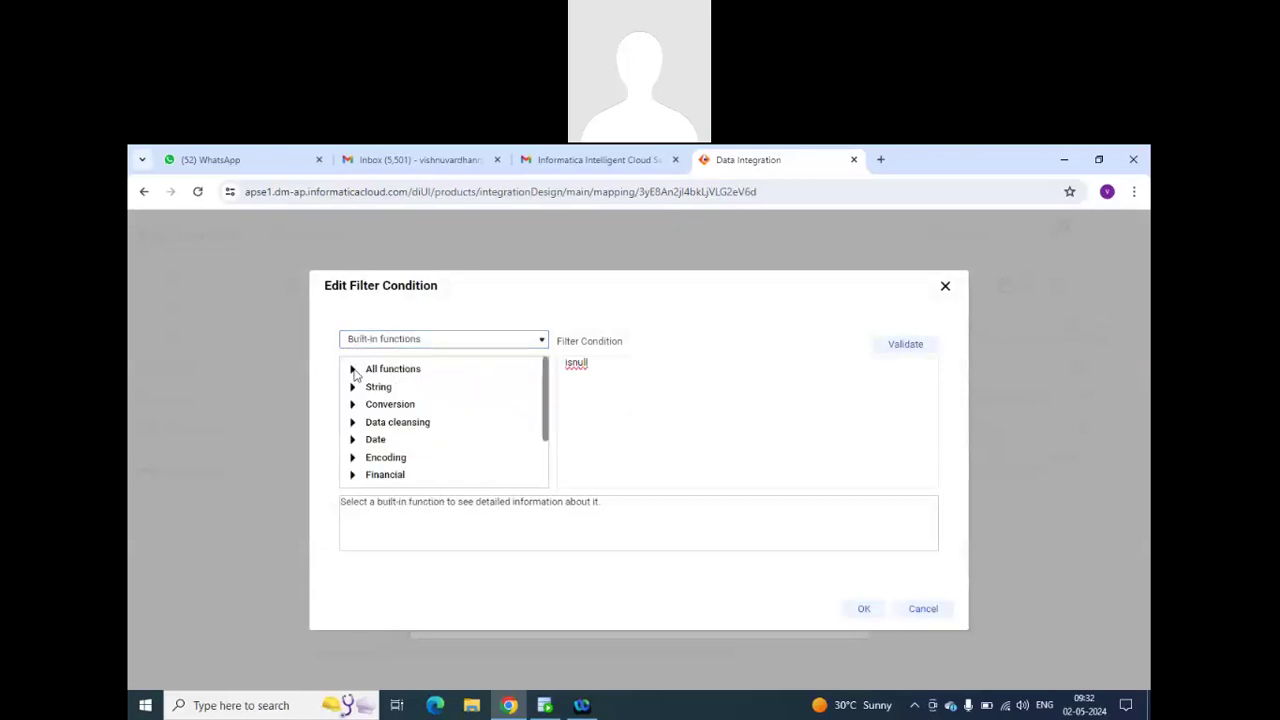
pyautogui.scroll(-4, 430, 405)
pyautogui.scroll(-5, 430, 402)
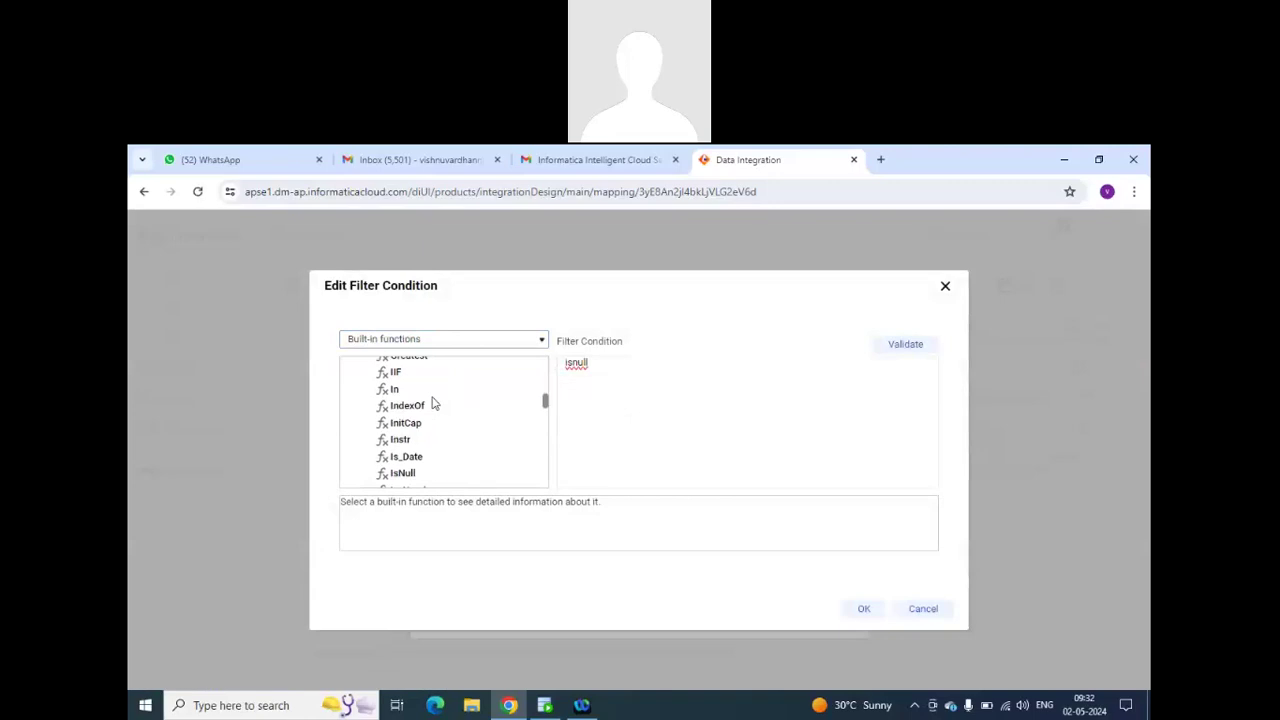
pyautogui.doubleClick(402, 411)
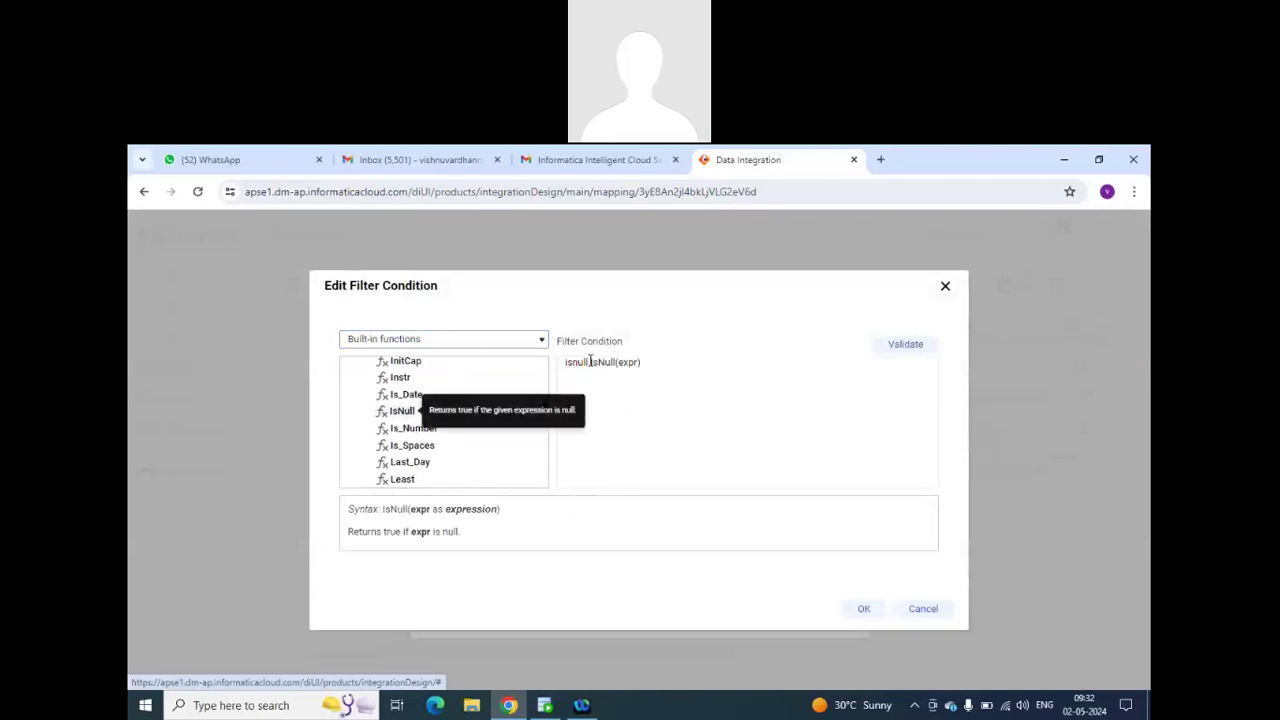
pyautogui.moveTo(592, 365); pyautogui.dragTo(538, 374)
pyautogui.press('Delete')
pyautogui.press('Delete')
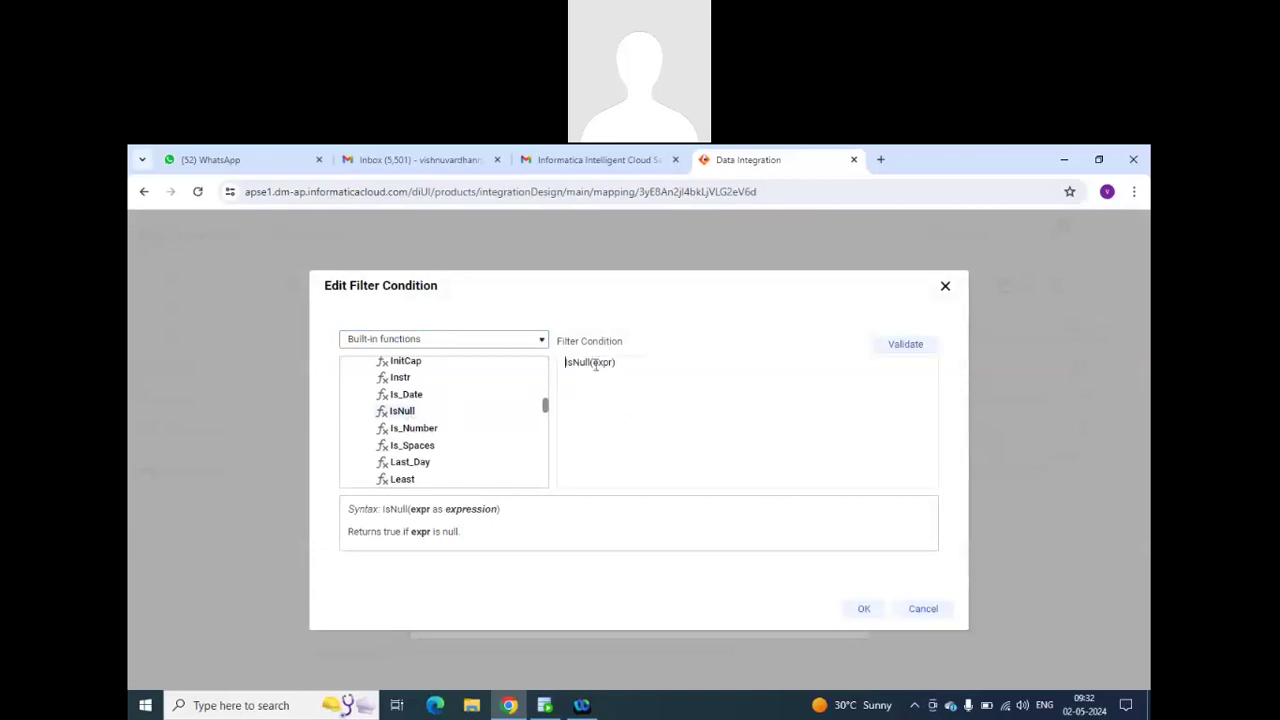
# Select the expr argument of the IsNull function and list the available fields for replacing it.
pyautogui.doubleClick(602, 363)
pyautogui.click(448, 340)
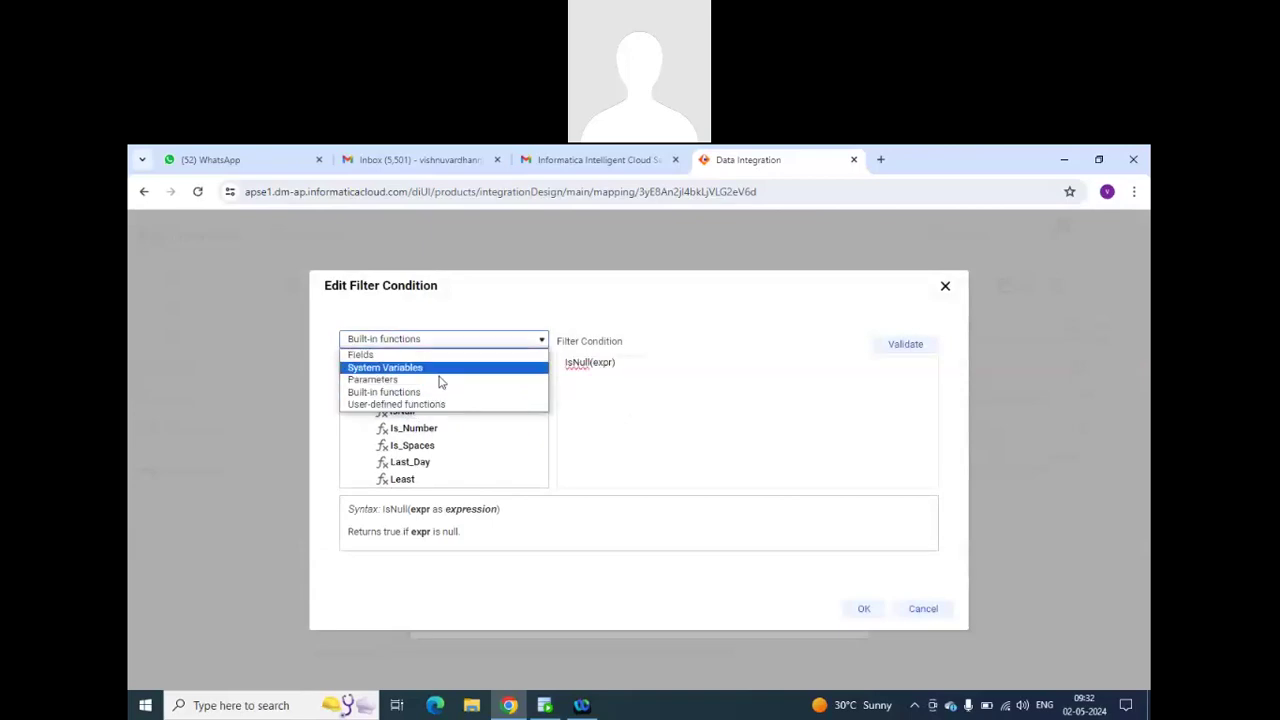
pyautogui.click(443, 354)
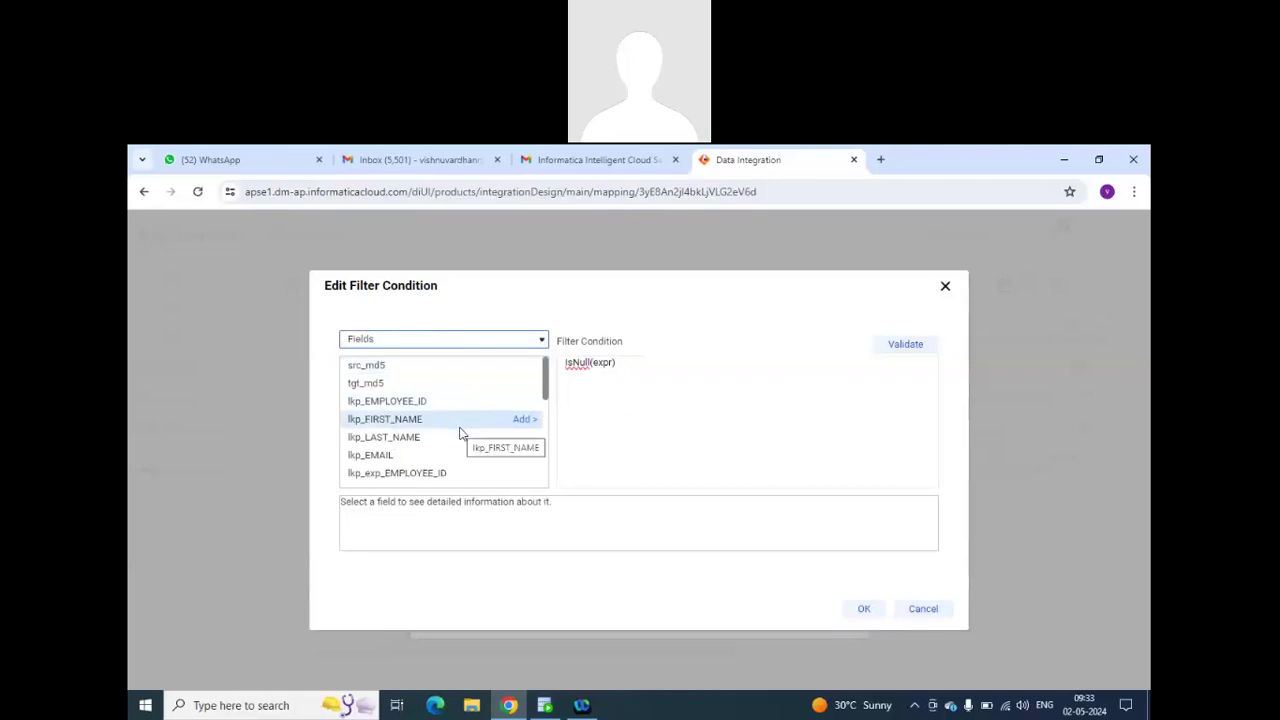
# Complete the Insert group's condition as IsNull(lkp_EMPLOYEE_ID), validate it and accept the filter condition.
pyautogui.click(521, 401)
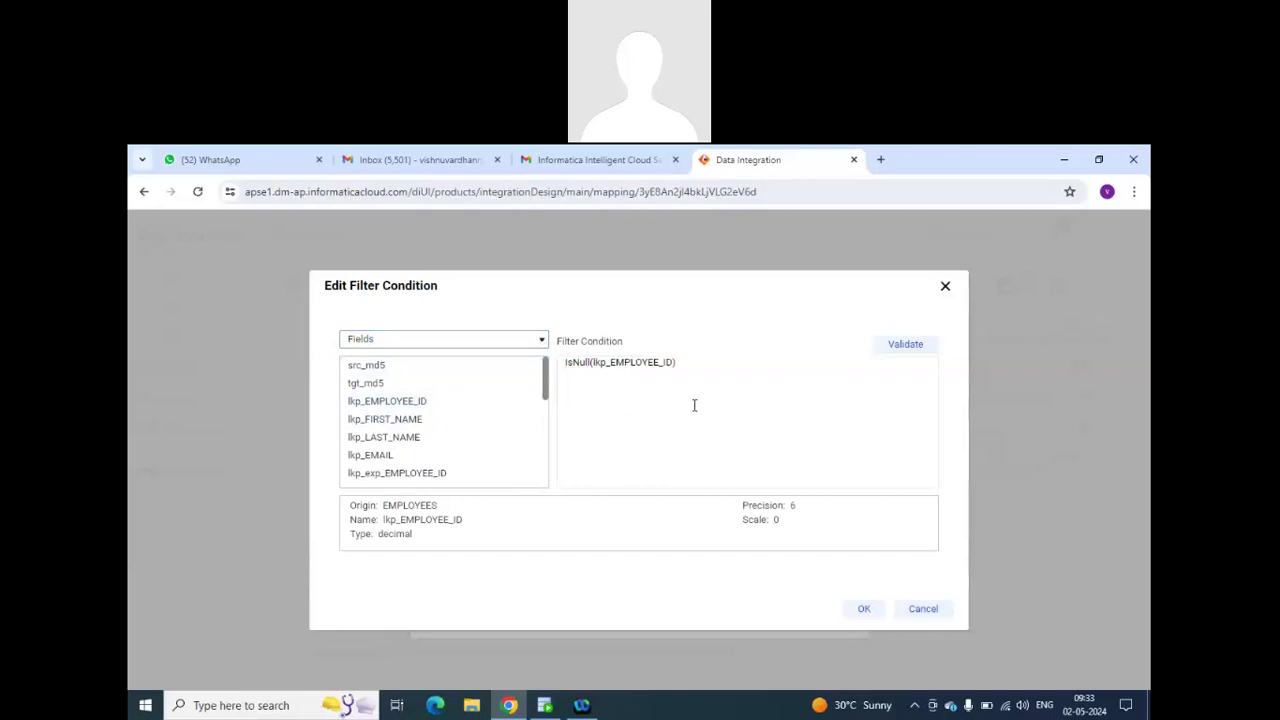
pyautogui.click(896, 349)
pyautogui.click(862, 608)
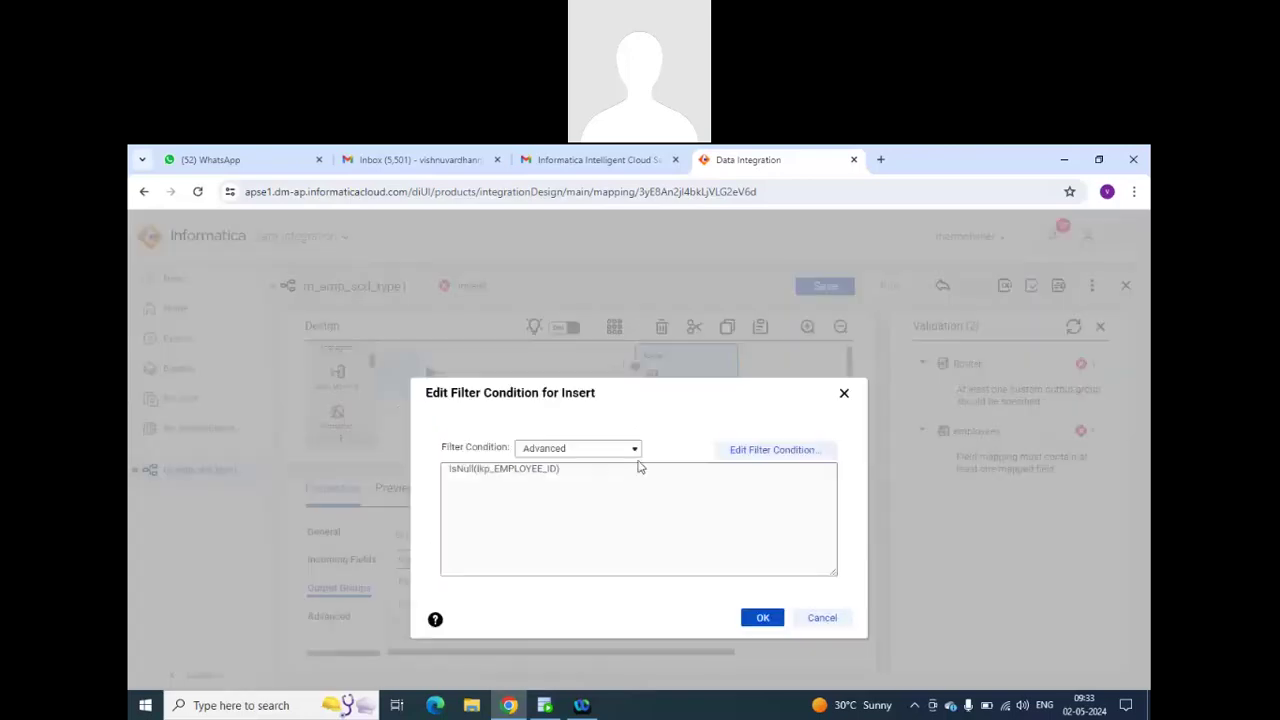
pyautogui.click(762, 617)
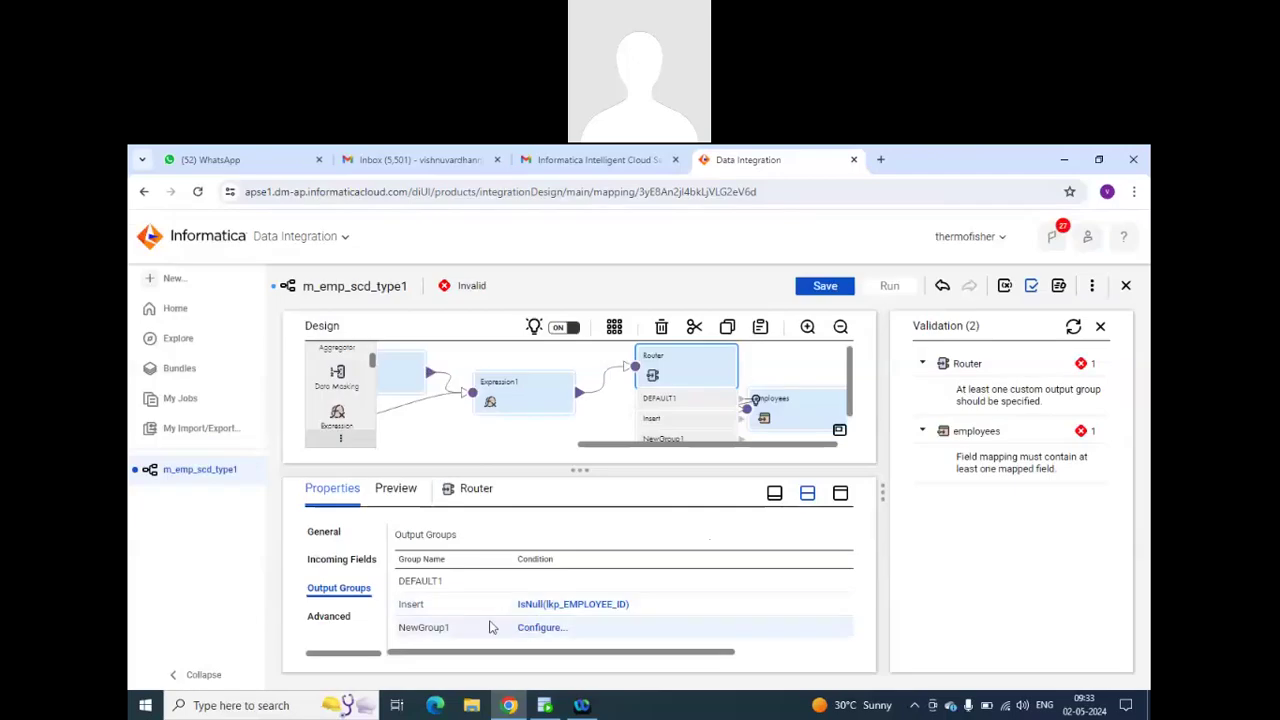
# Rename the Router's NewGroup1 output group as update.
pyautogui.click(460, 627)
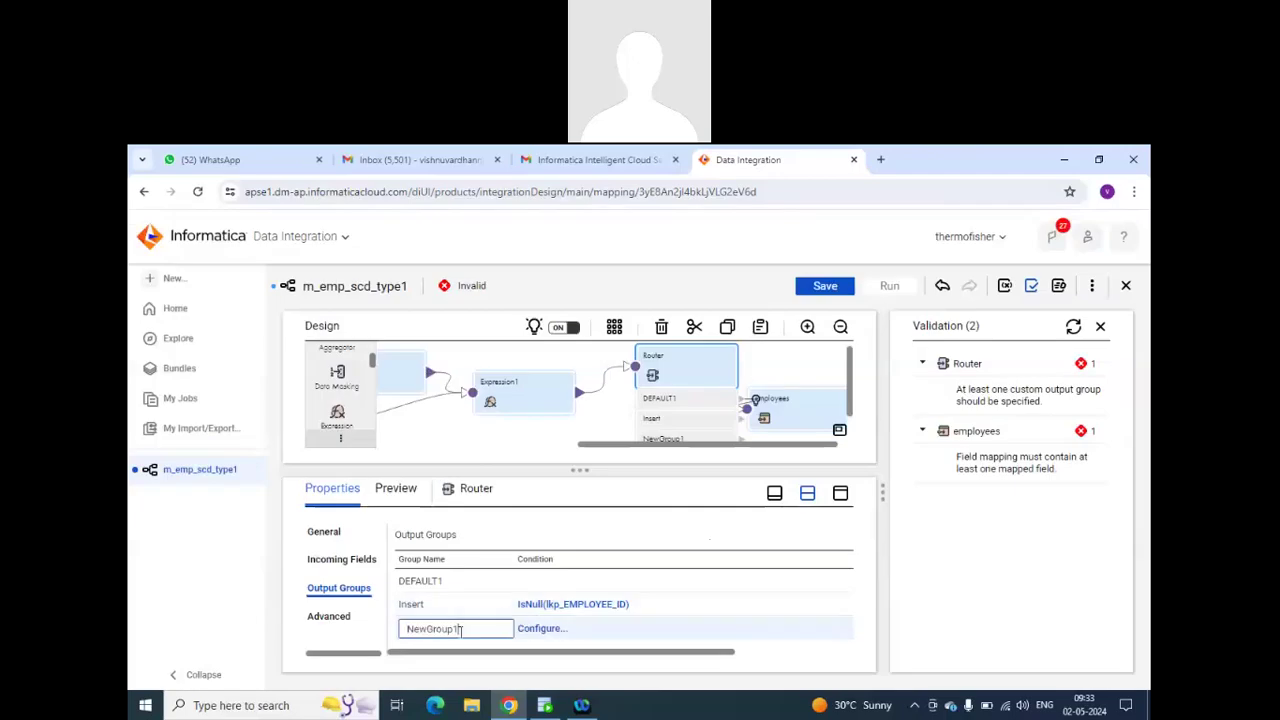
pyautogui.moveTo(467, 627); pyautogui.dragTo(399, 632)
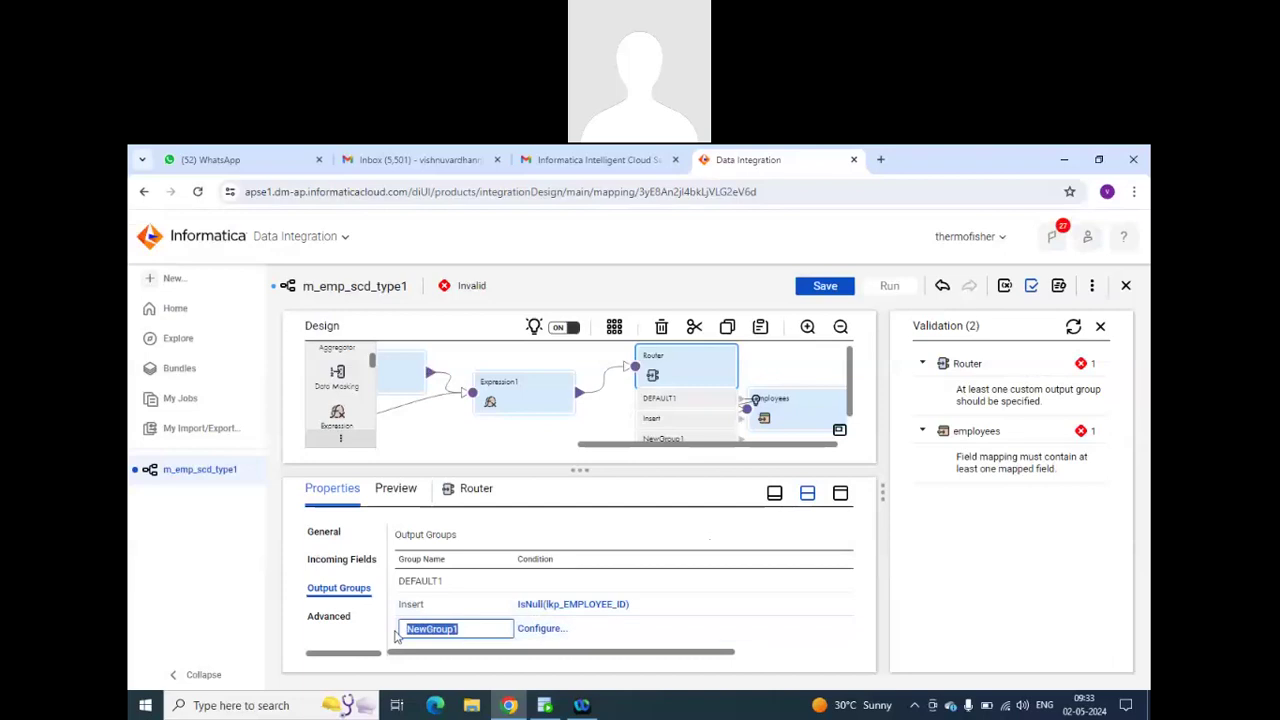
pyautogui.write('update')
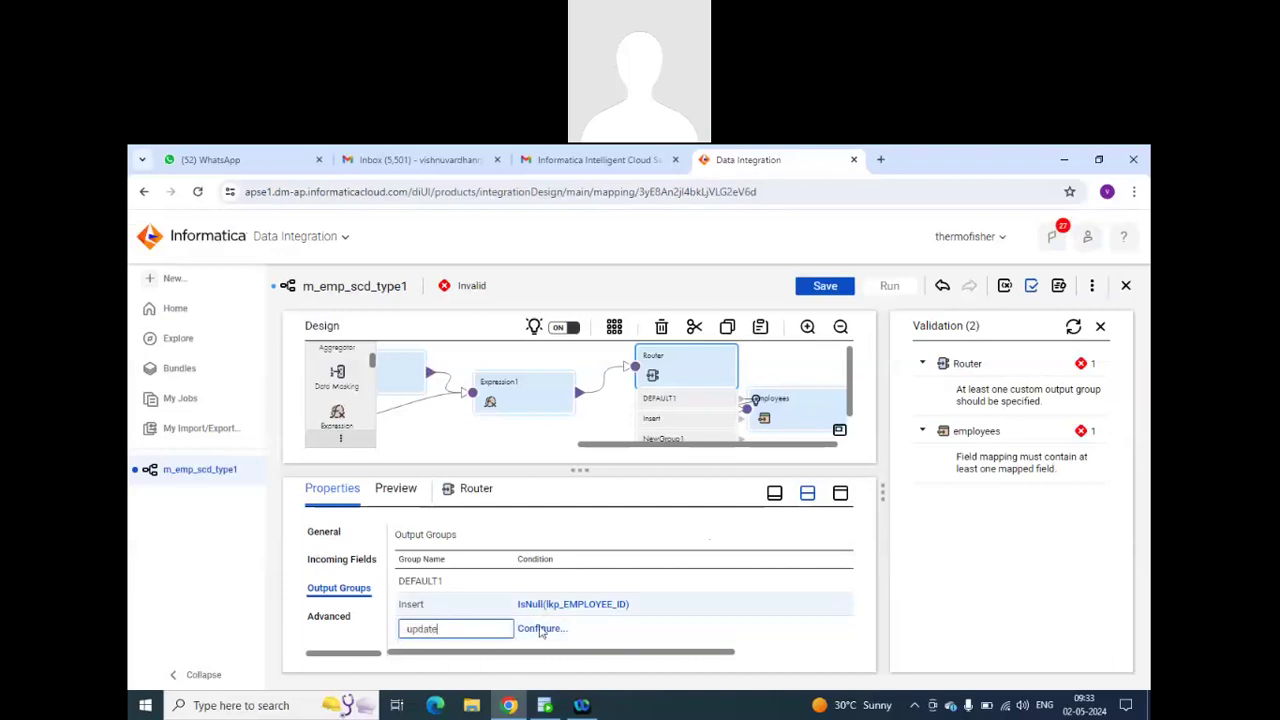
# Switch the update group's filter condition to Advanced and begin its expression with not isnull(lkp_EMPLOYEE_ID.
pyautogui.click(541, 629)
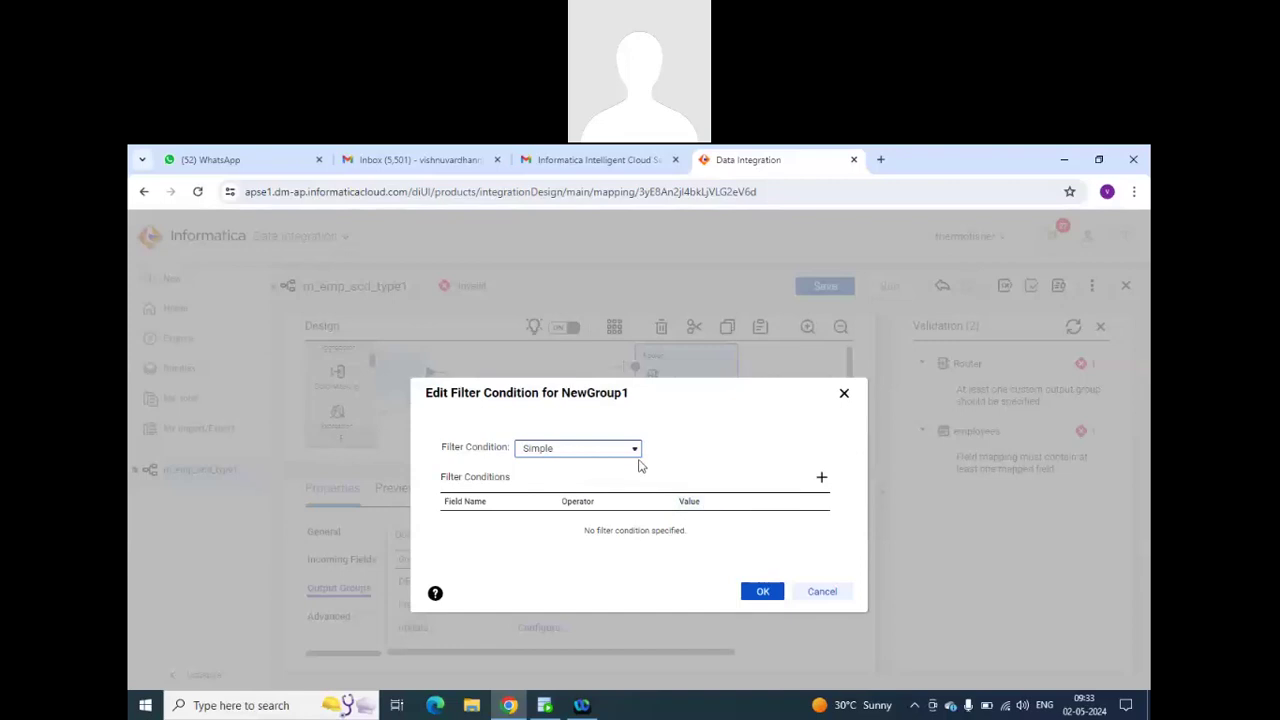
pyautogui.click(600, 448)
pyautogui.click(584, 474)
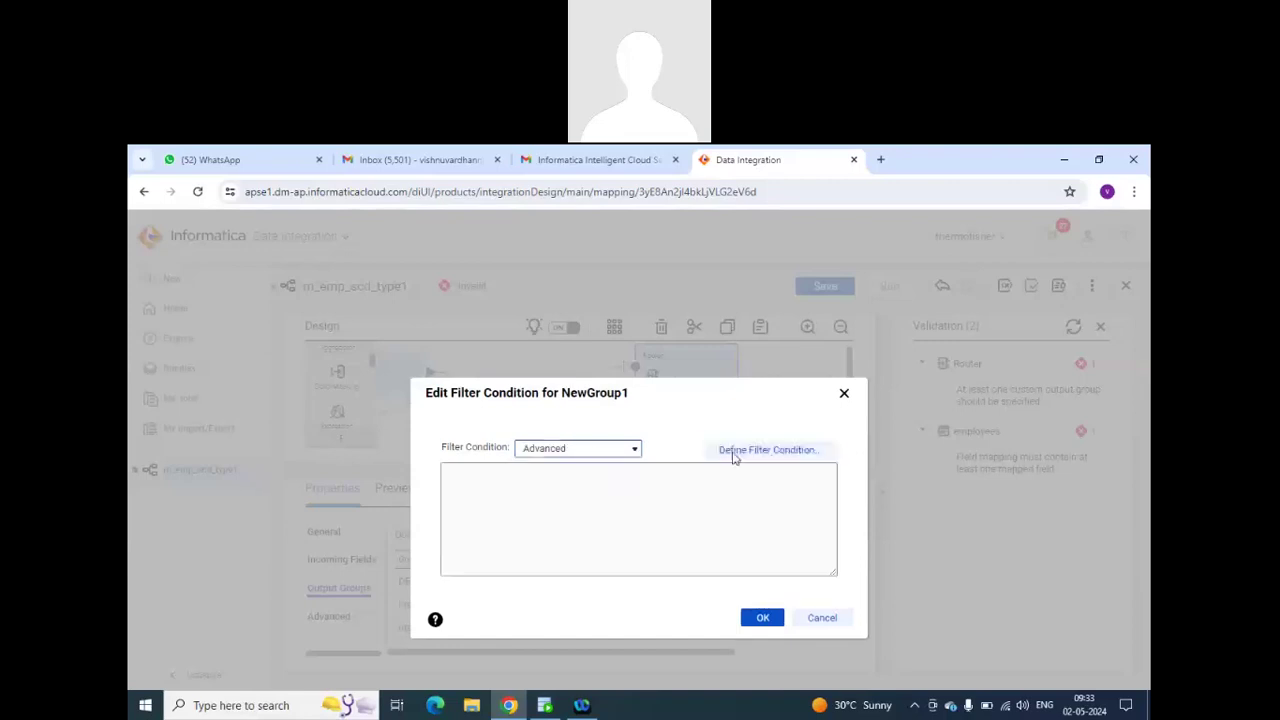
pyautogui.click(746, 456)
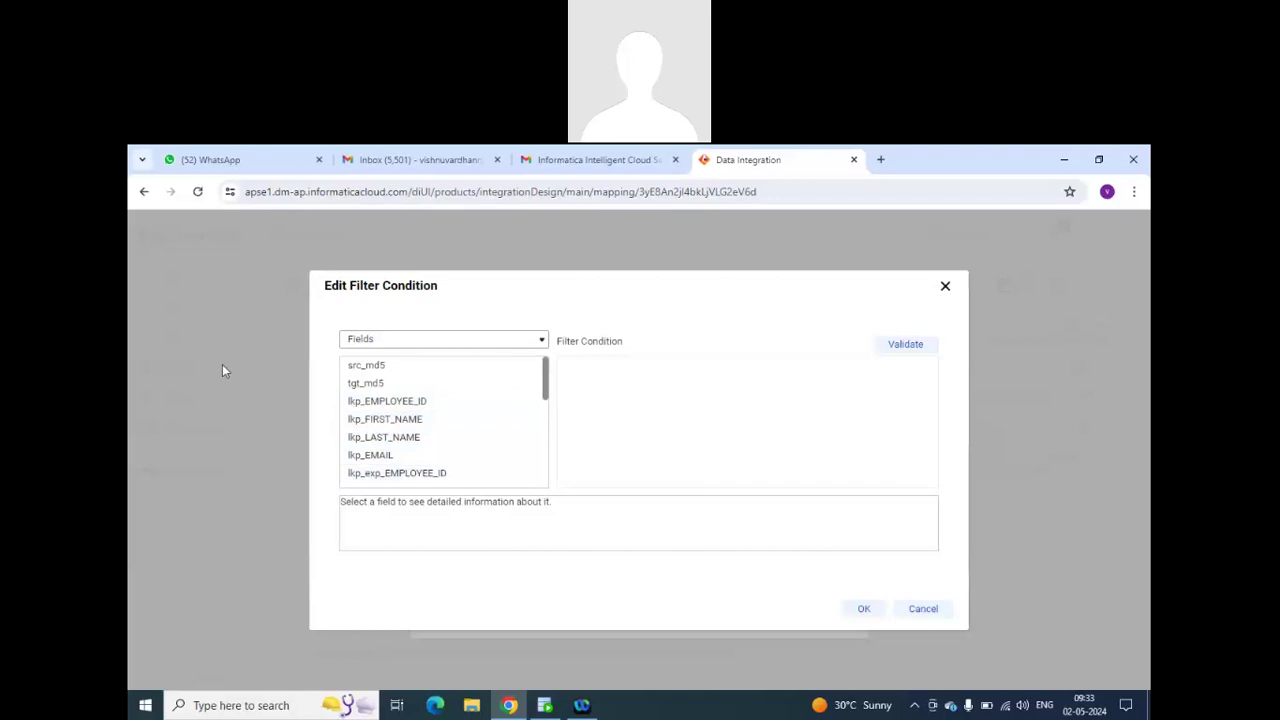
pyautogui.write('not isnull(')
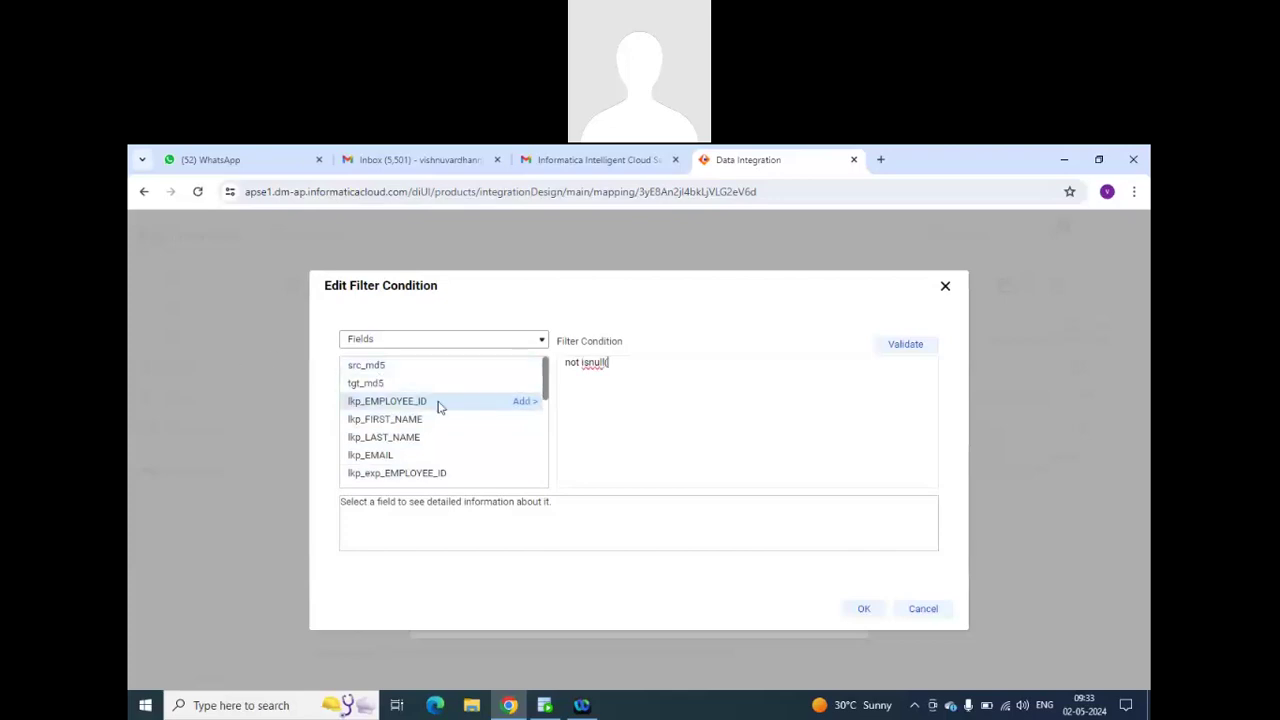
pyautogui.click(516, 406)
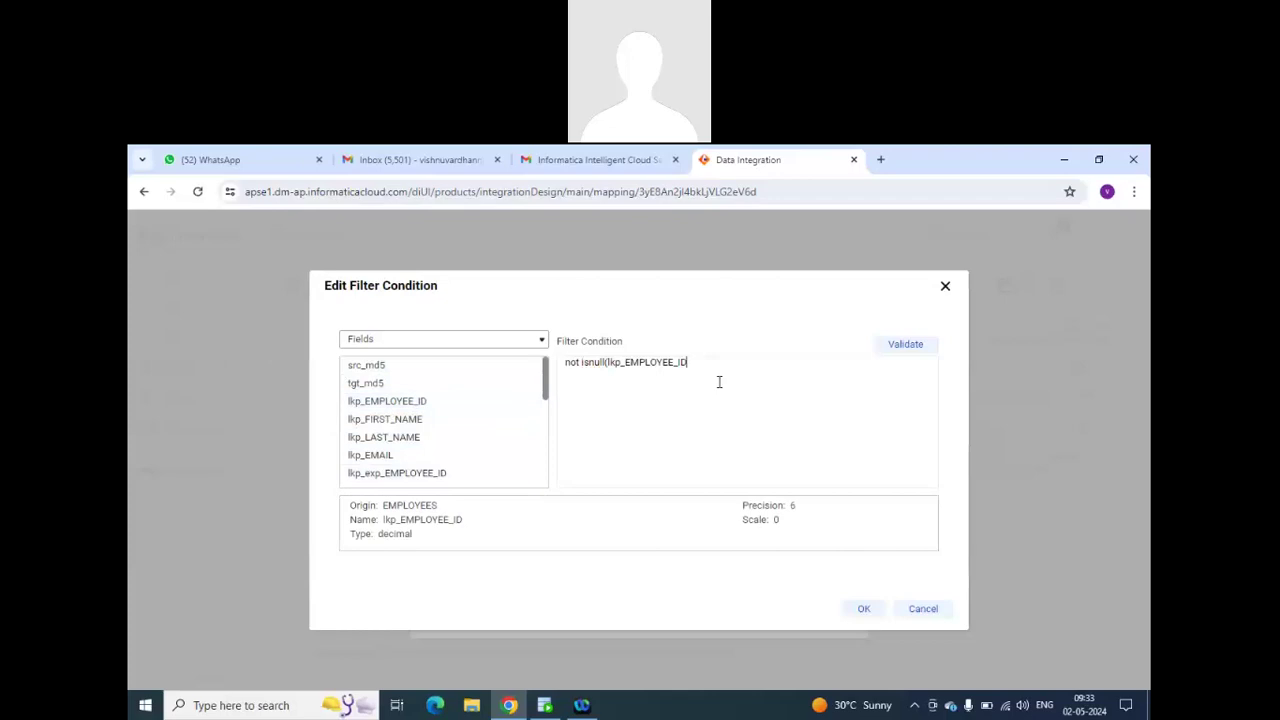
# Finish the update group's expression with ) and src_md5!=tgt_md5, validate it and accept the filter condition.
pyautogui.write(') and')
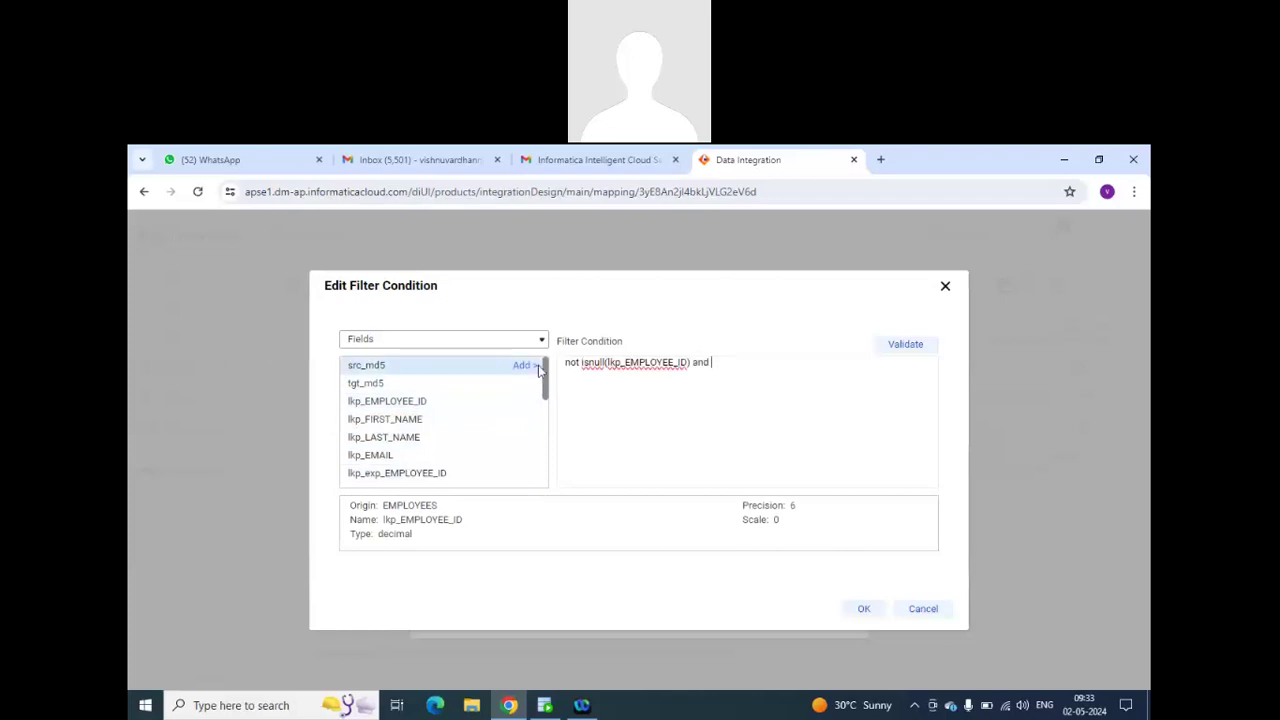
pyautogui.click(520, 365)
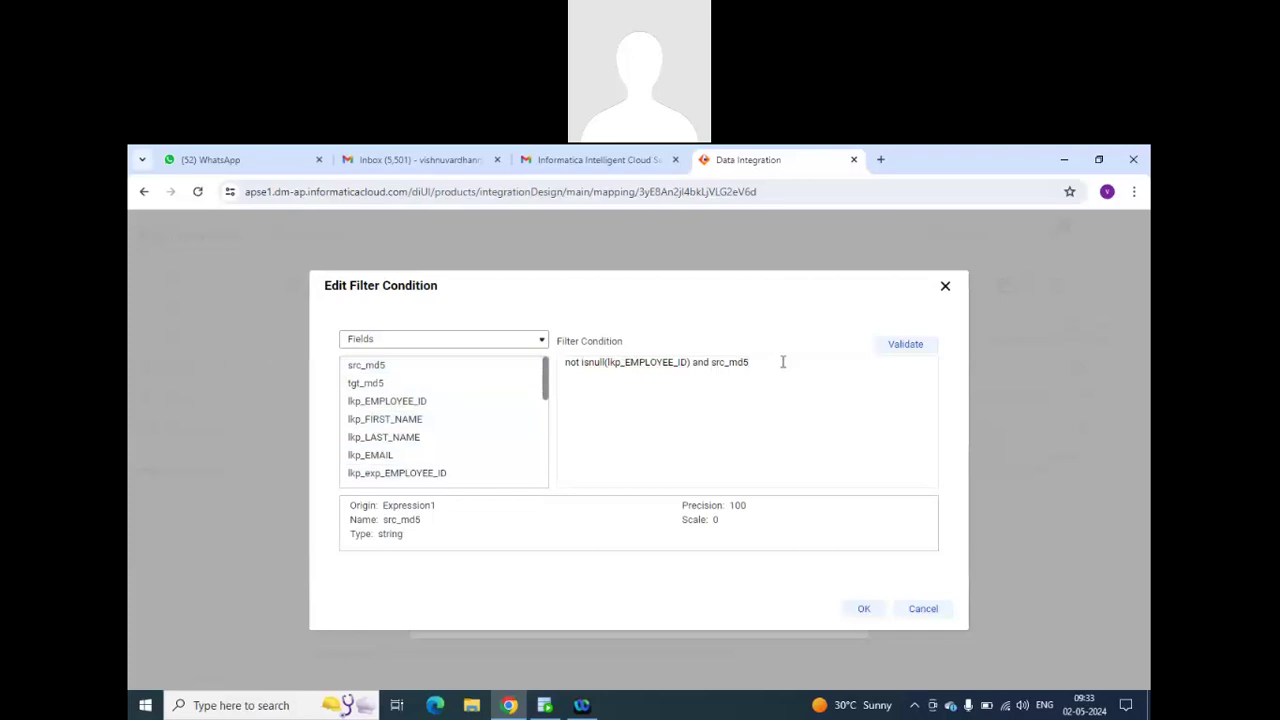
pyautogui.write('!=')
pyautogui.click(520, 385)
pyautogui.click(900, 347)
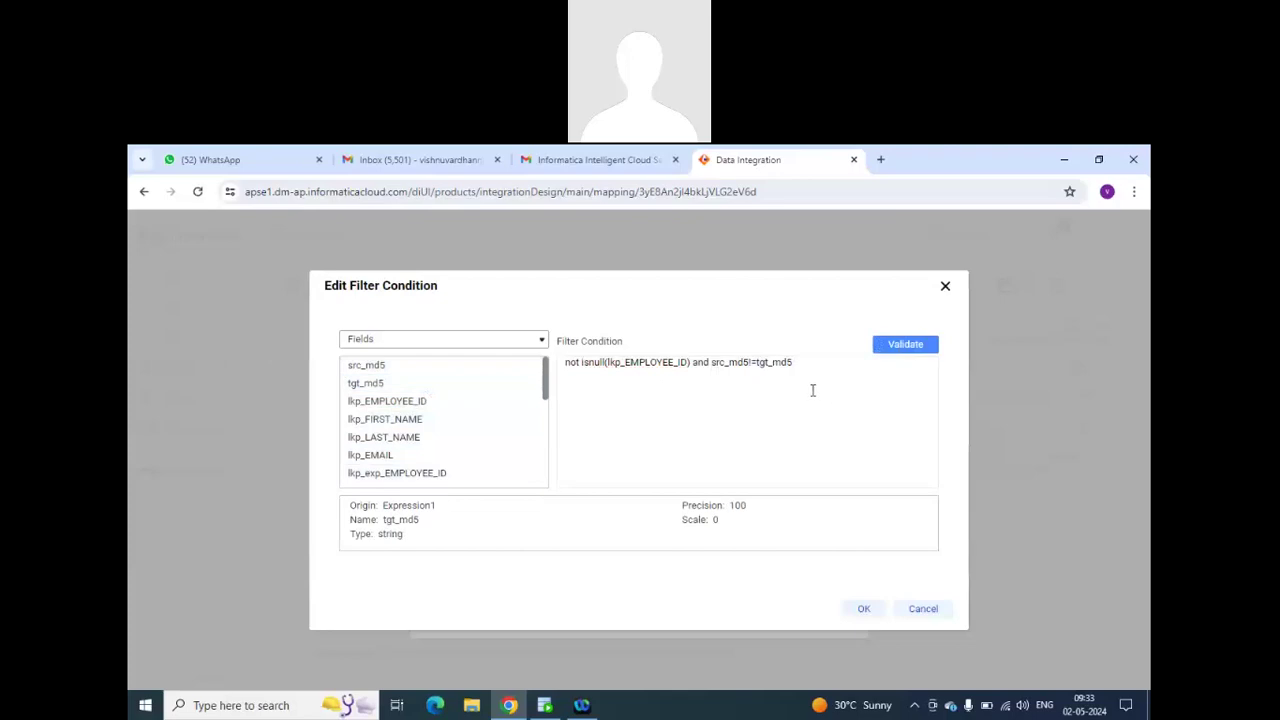
pyautogui.click(864, 608)
pyautogui.click(778, 624)
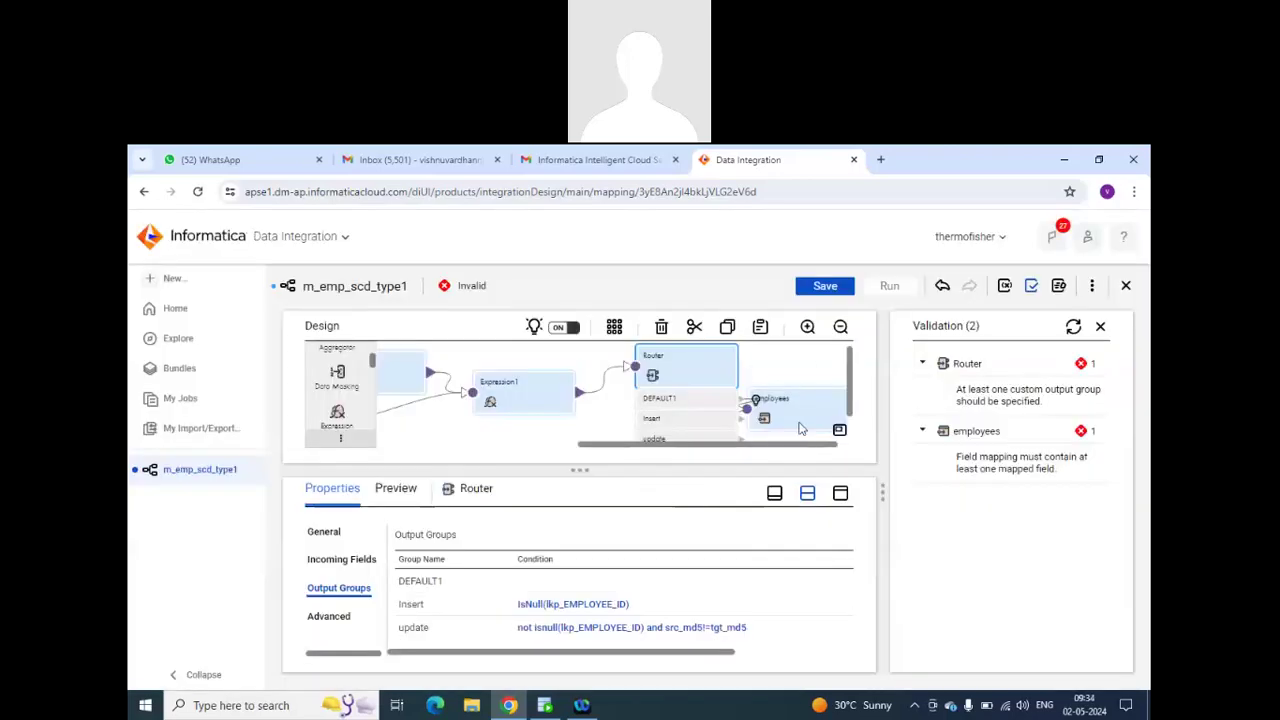
# Move the employees target clear of the Router's output groups and close the validation results.
pyautogui.moveTo(831, 445); pyautogui.dragTo(838, 444)
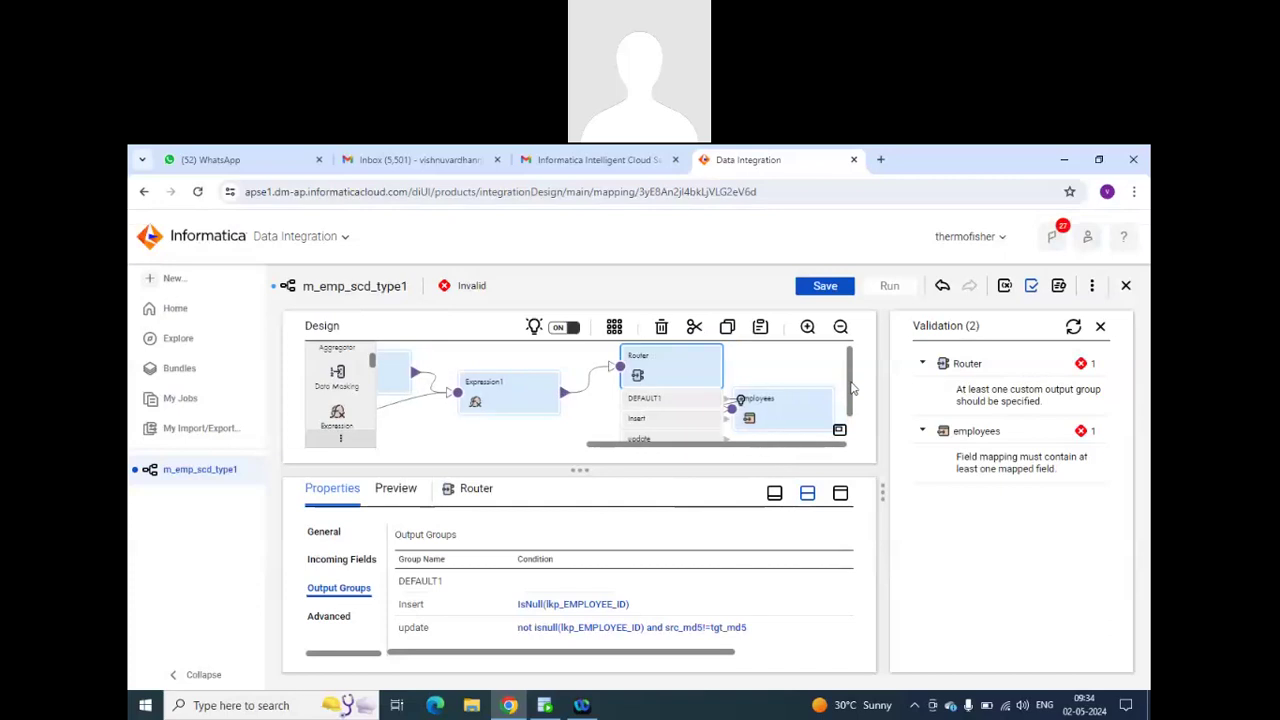
pyautogui.moveTo(851, 382); pyautogui.dragTo(850, 392)
pyautogui.click(824, 379)
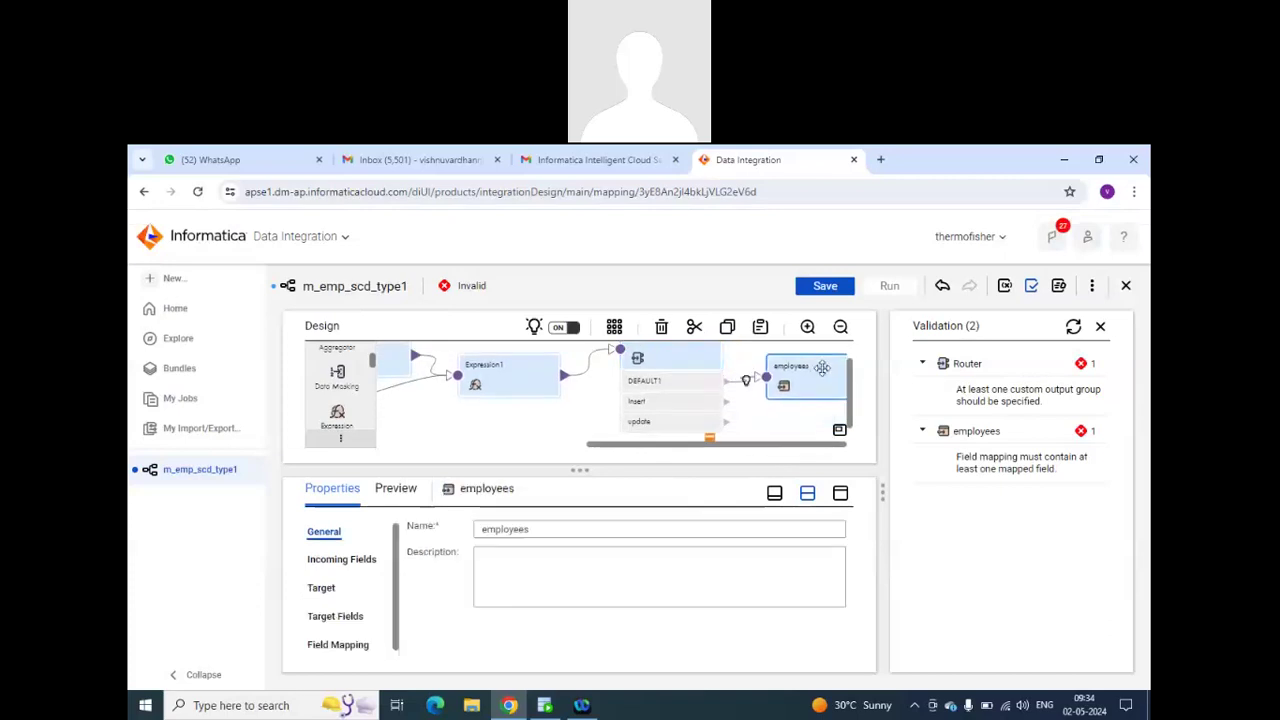
pyautogui.click(1127, 286)
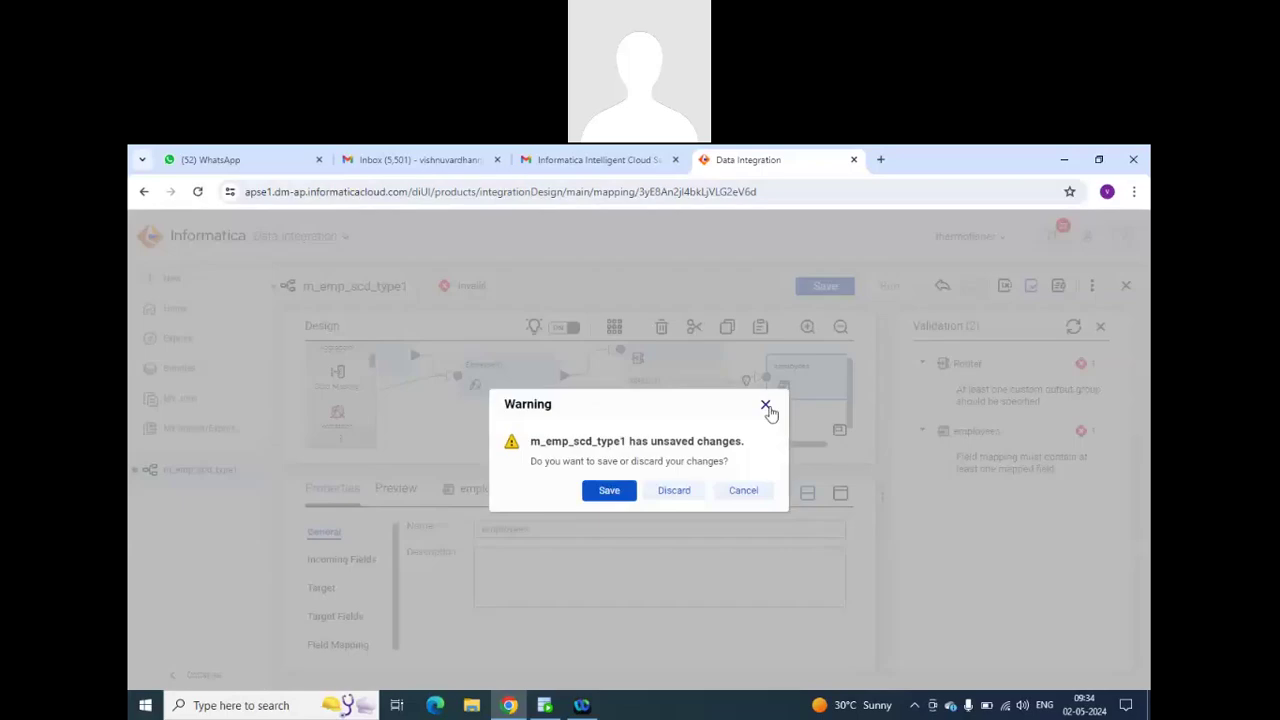
pyautogui.click(766, 406)
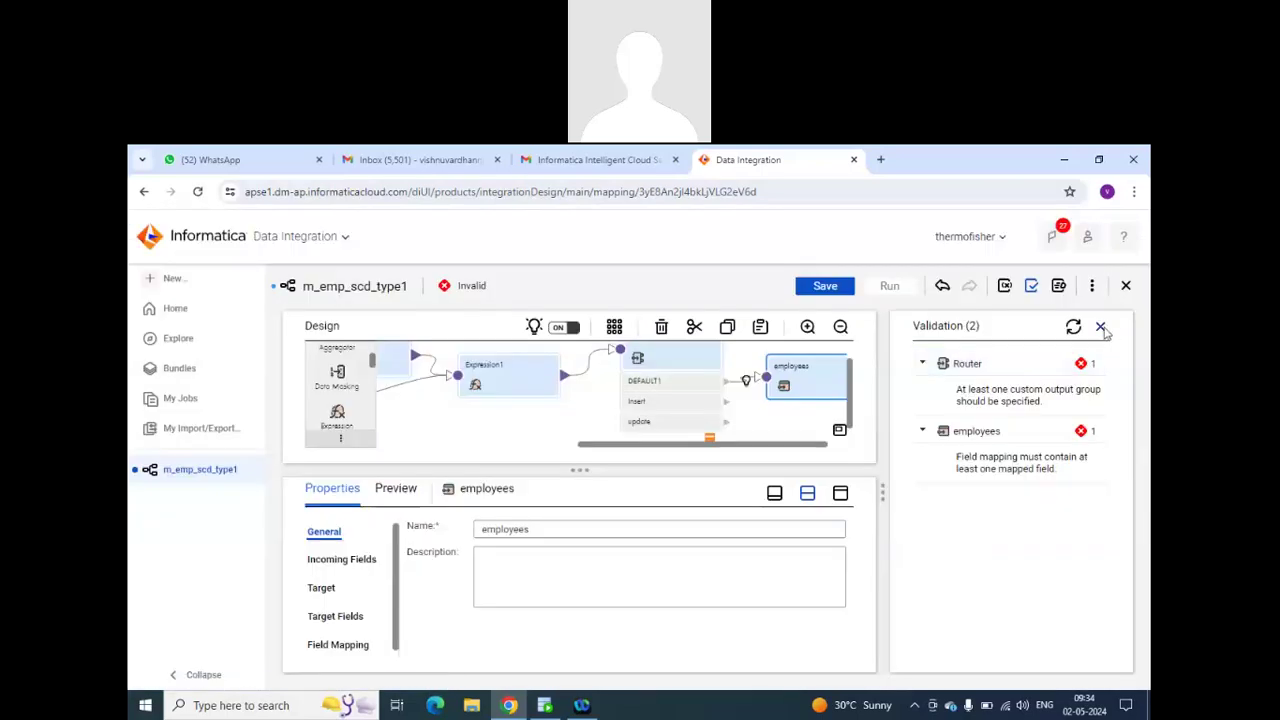
pyautogui.click(1100, 326)
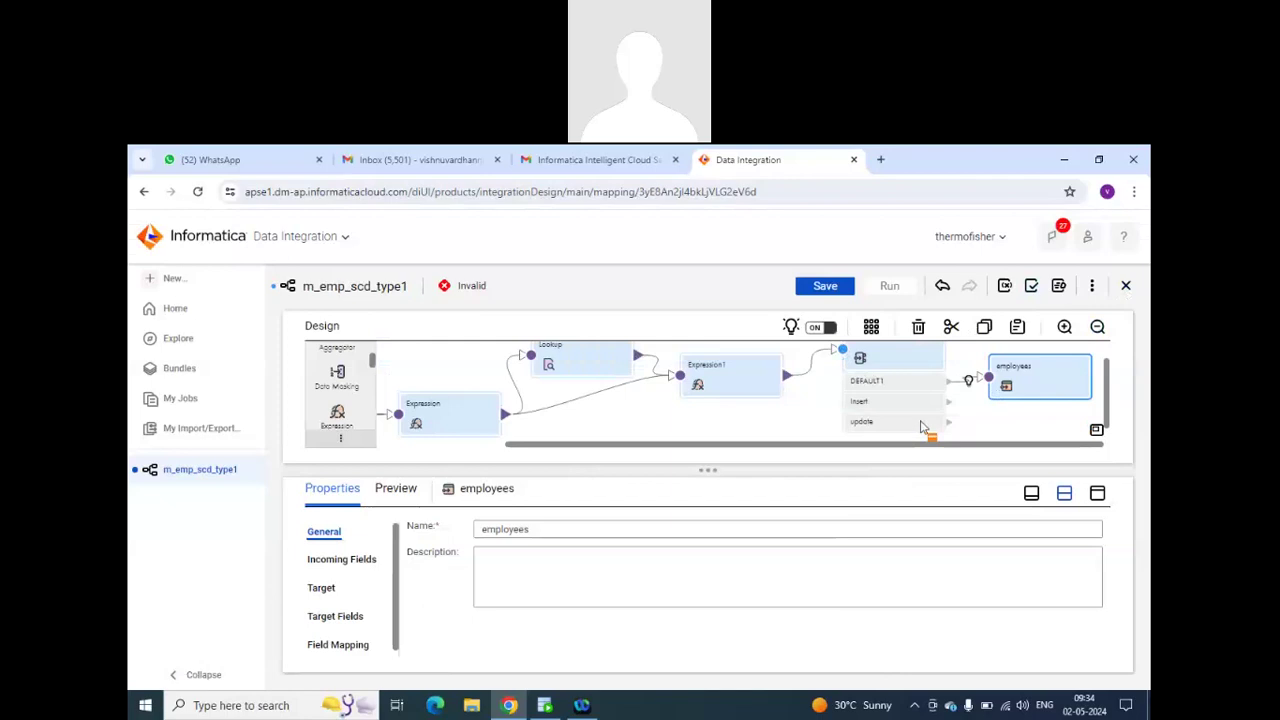
# Auto-arrange the mapping's transformations and minimize the properties area to enlarge the design canvas.
pyautogui.click(875, 332)
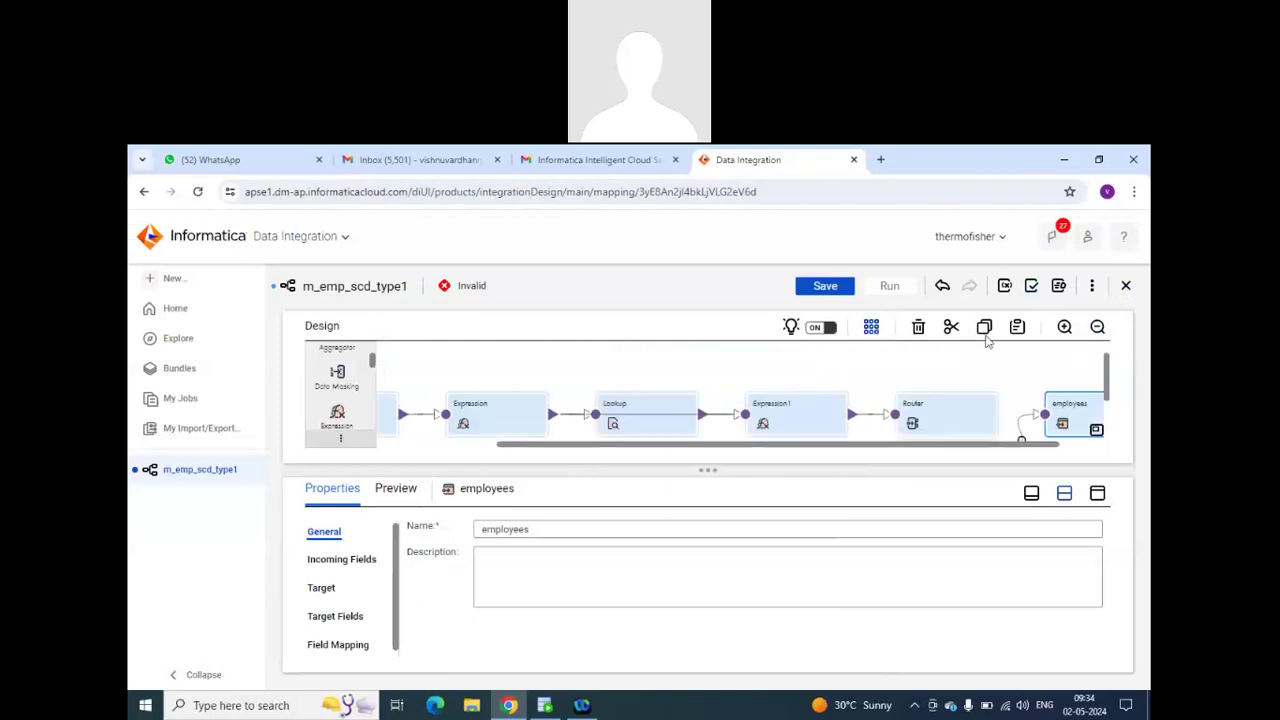
pyautogui.click(1104, 494)
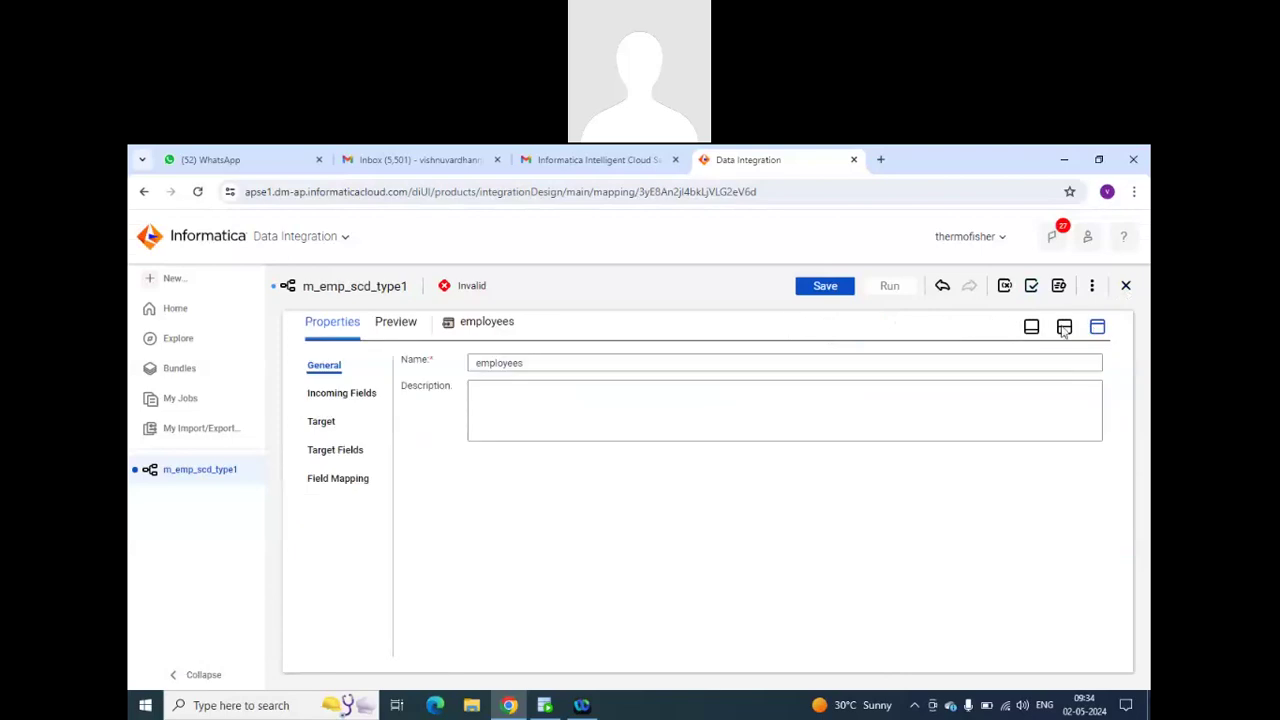
pyautogui.click(1031, 327)
pyautogui.moveTo(919, 613); pyautogui.dragTo(1016, 602)
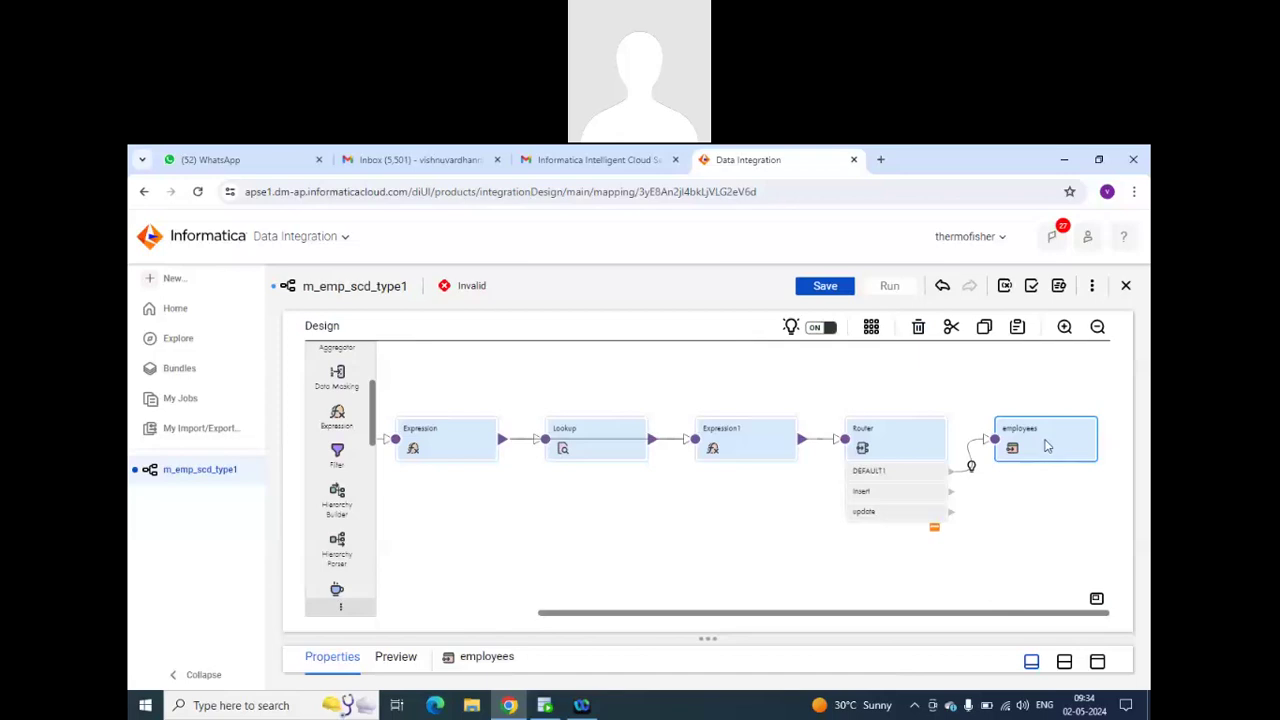
# Reposition the employees target slightly lower beside the Router's output groups.
pyautogui.click(1059, 498)
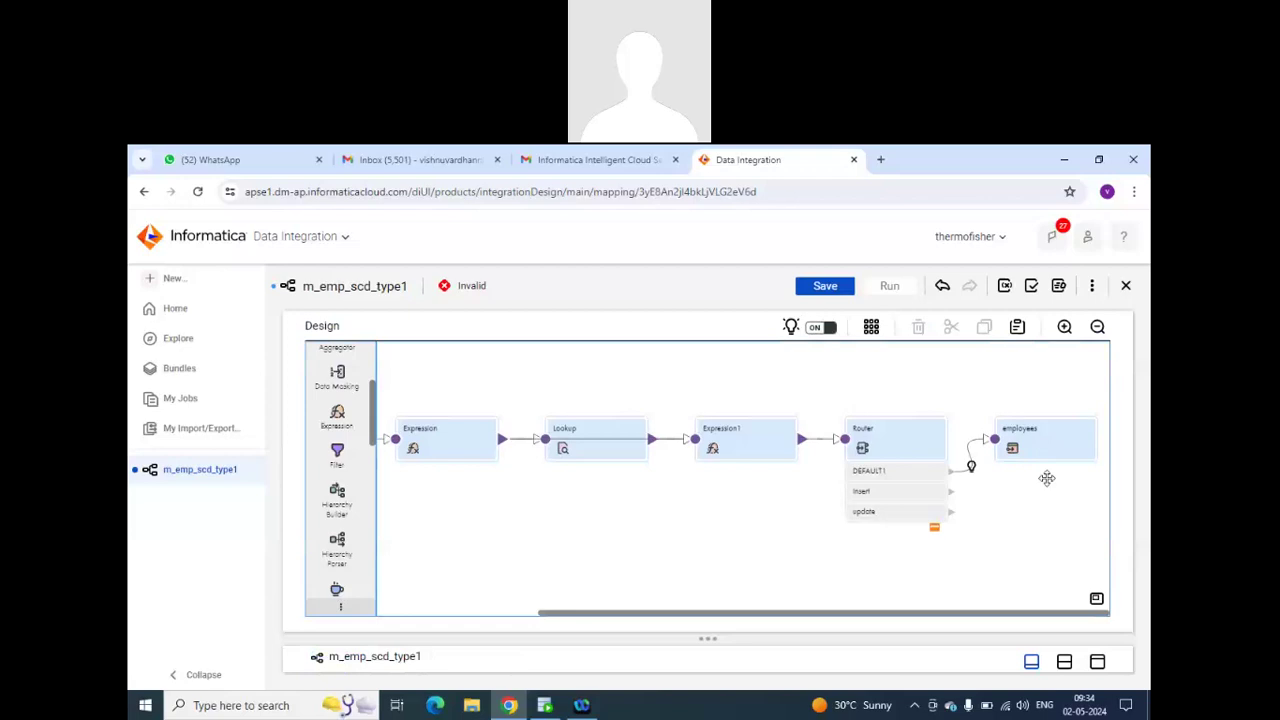
pyautogui.moveTo(1047, 478); pyautogui.dragTo(1047, 444)
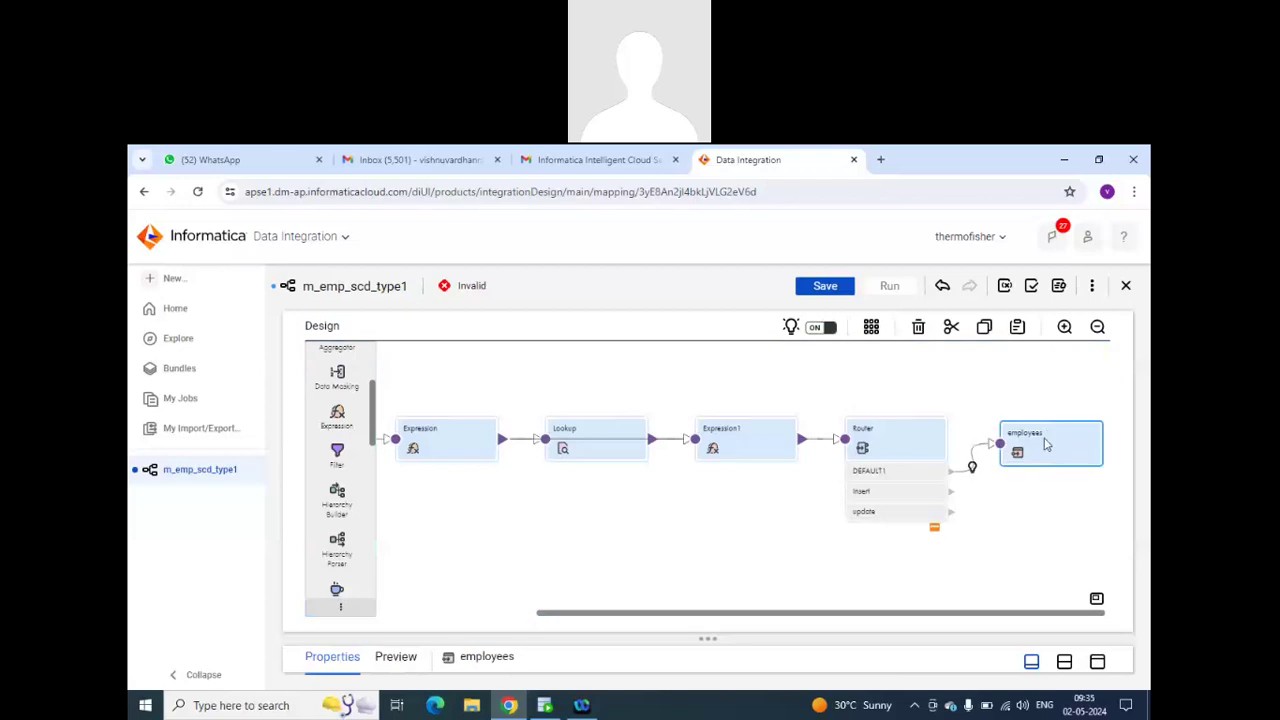
pyautogui.click(1049, 514)
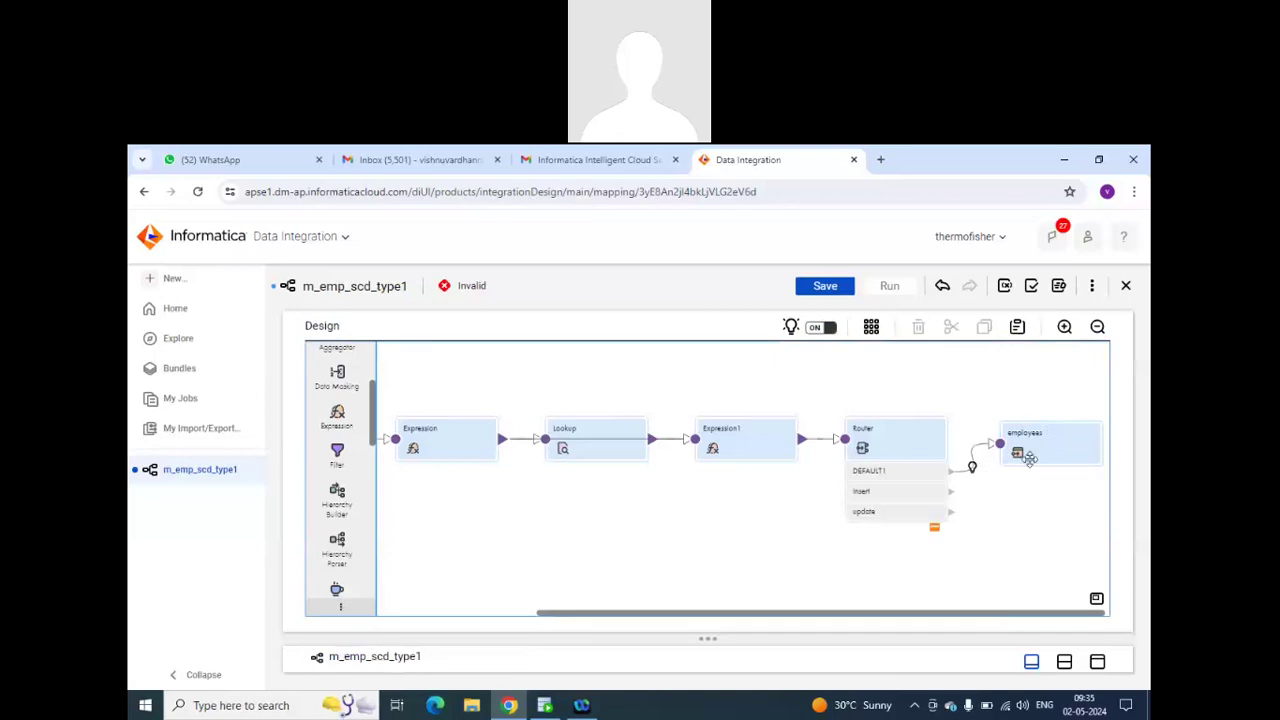
pyautogui.moveTo(1026, 456)
pyautogui.mouseDown()
pyautogui.moveTo(1021, 504)
pyautogui.moveTo(1030, 474)
pyautogui.mouseUp()
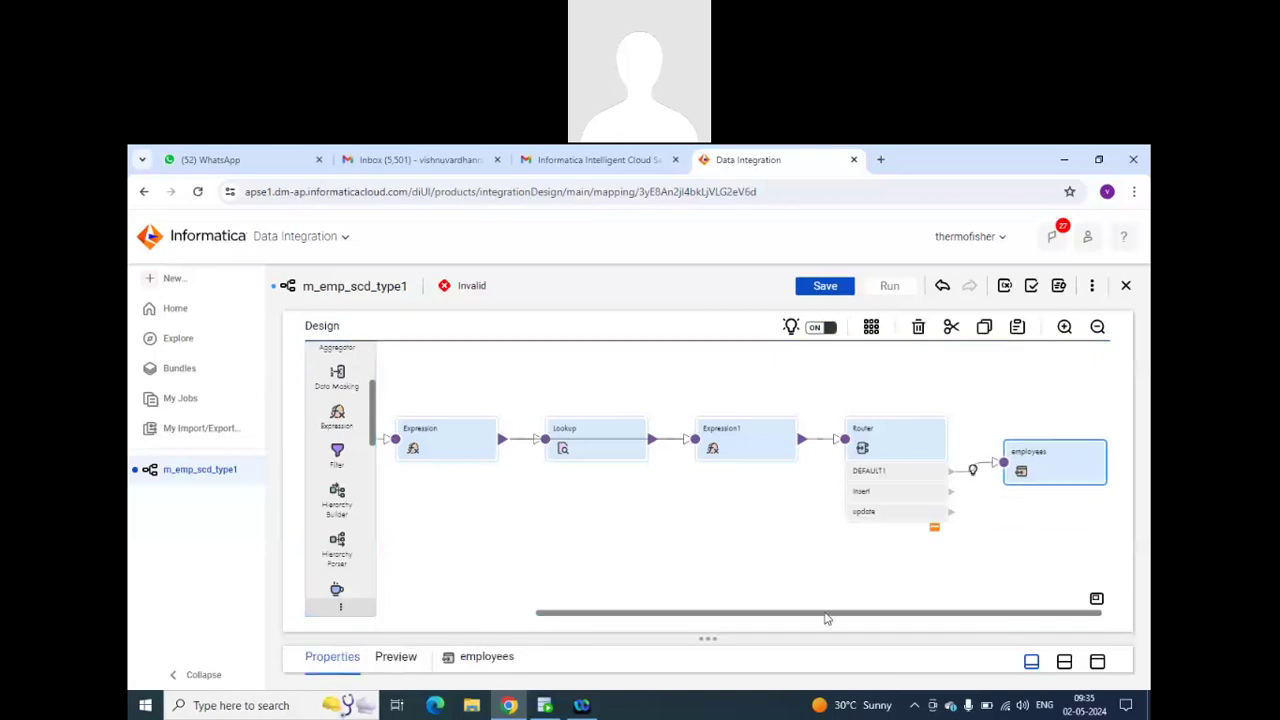
# Move the employees1 target away from employees2 and delete the employees2 target from the mapping.
pyautogui.moveTo(824, 613); pyautogui.dragTo(583, 626)
pyautogui.moveTo(466, 450); pyautogui.dragTo(645, 538)
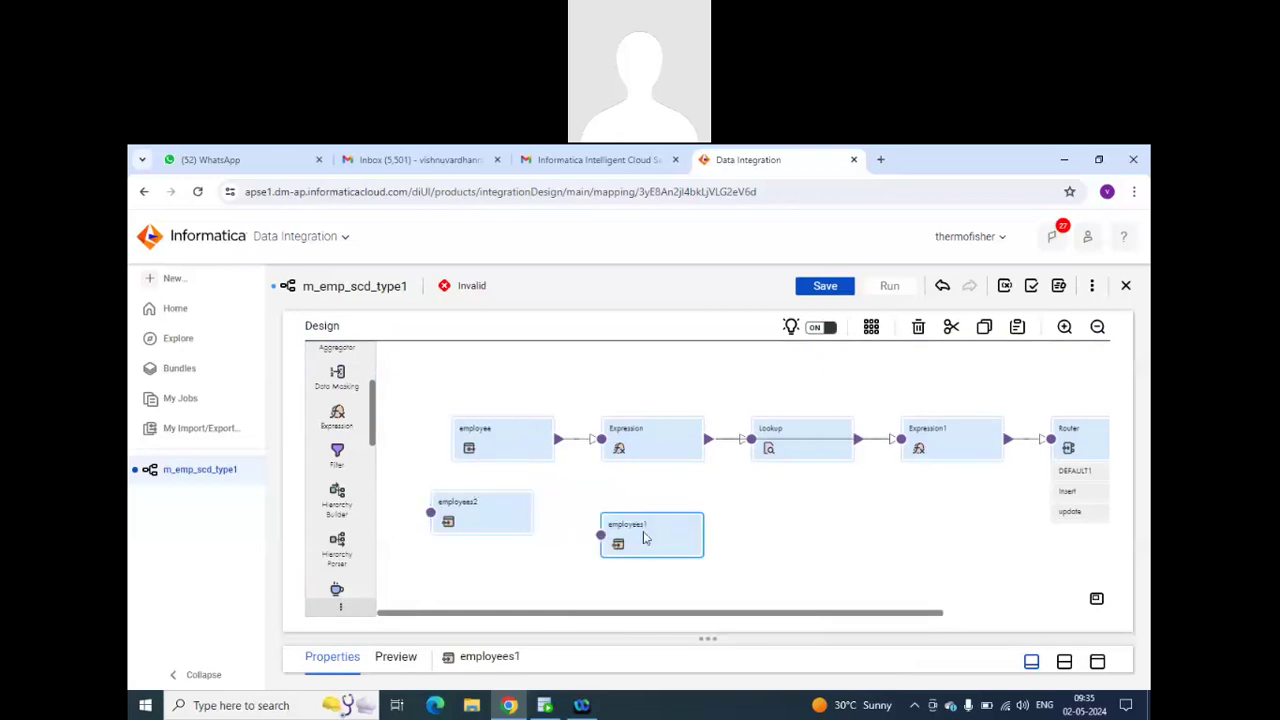
pyautogui.click(478, 522)
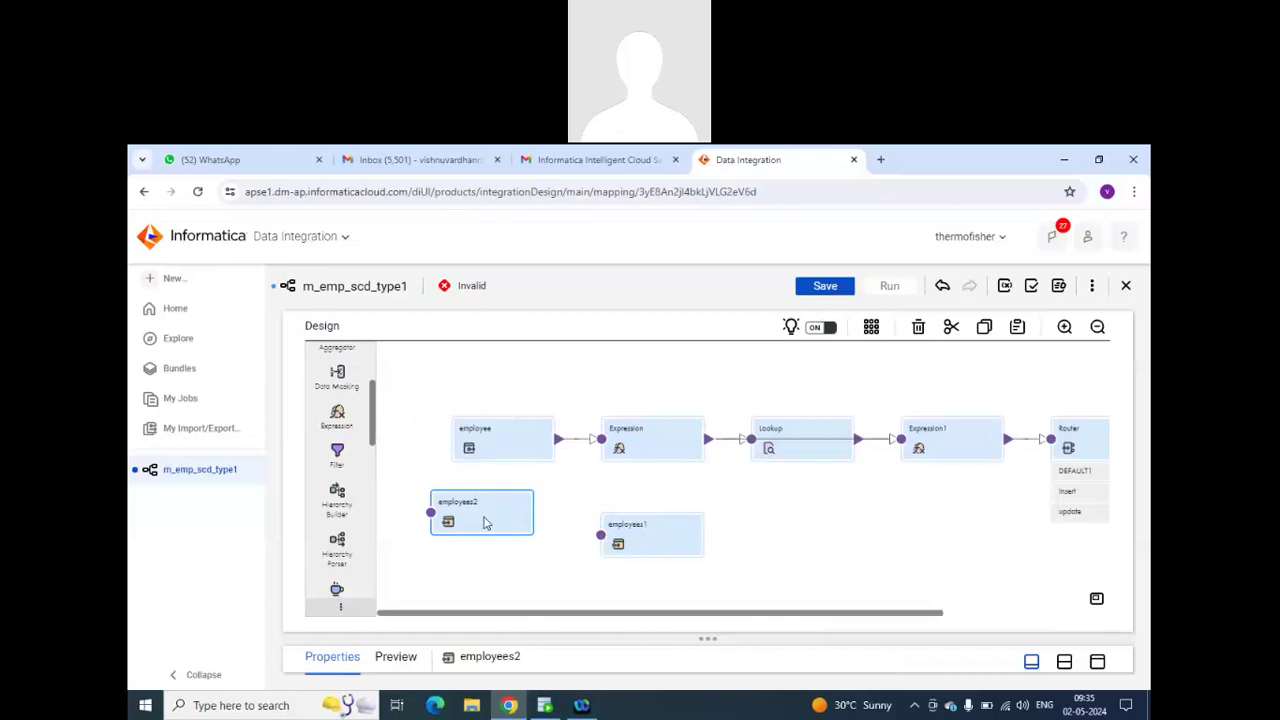
pyautogui.press('Delete')
pyautogui.click(686, 488)
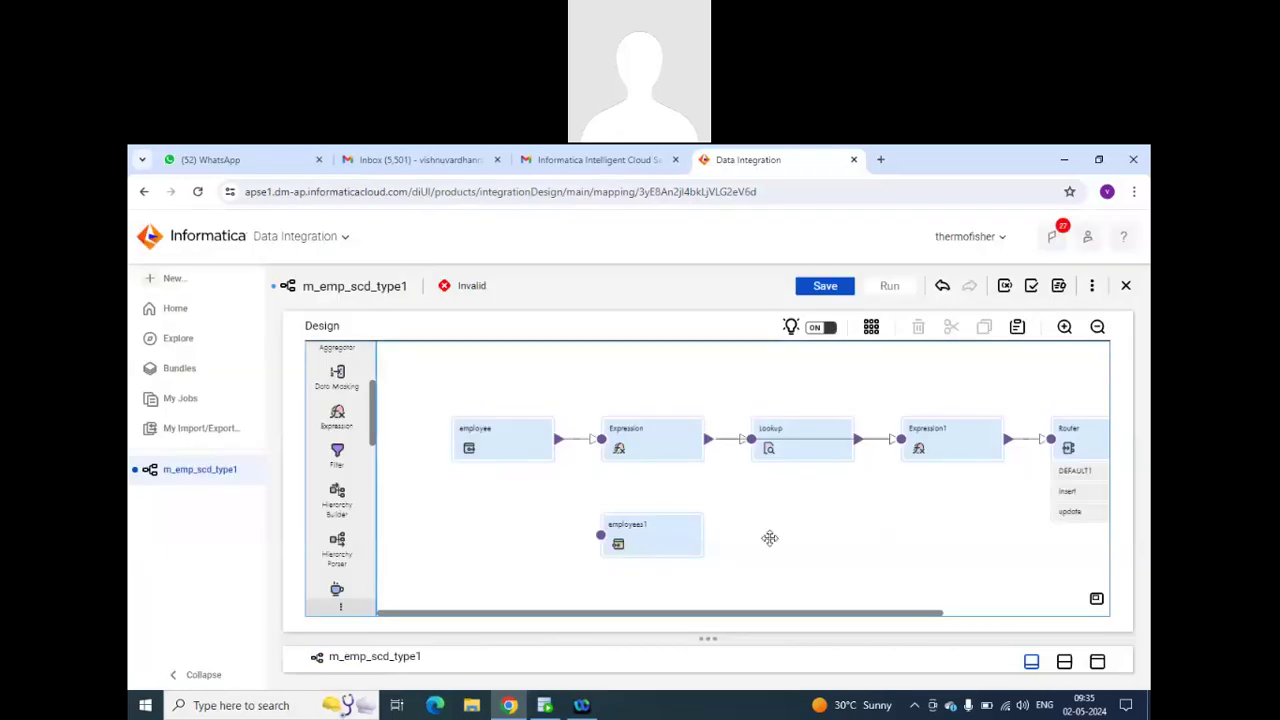
# Move the employees1 target next to the Router, directly below the employees target.
pyautogui.moveTo(764, 537); pyautogui.dragTo(988, 540)
pyautogui.moveTo(800, 619); pyautogui.dragTo(966, 619)
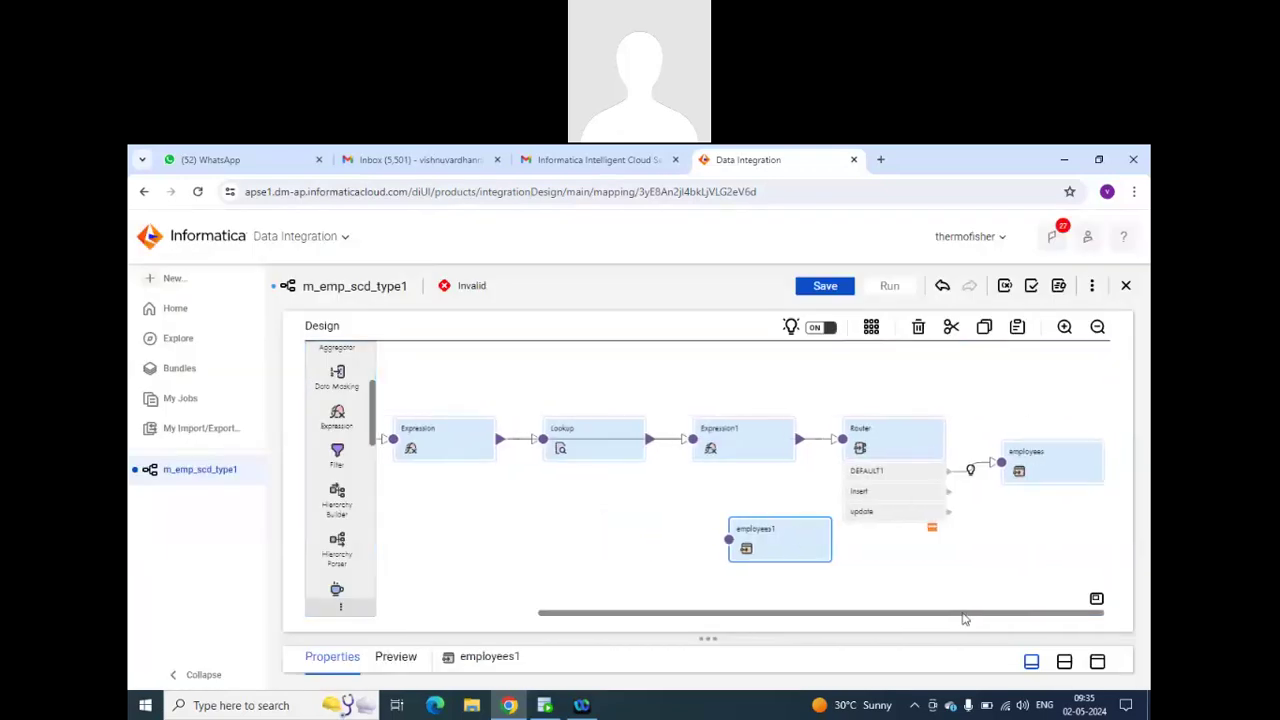
pyautogui.moveTo(795, 538); pyautogui.dragTo(1050, 500)
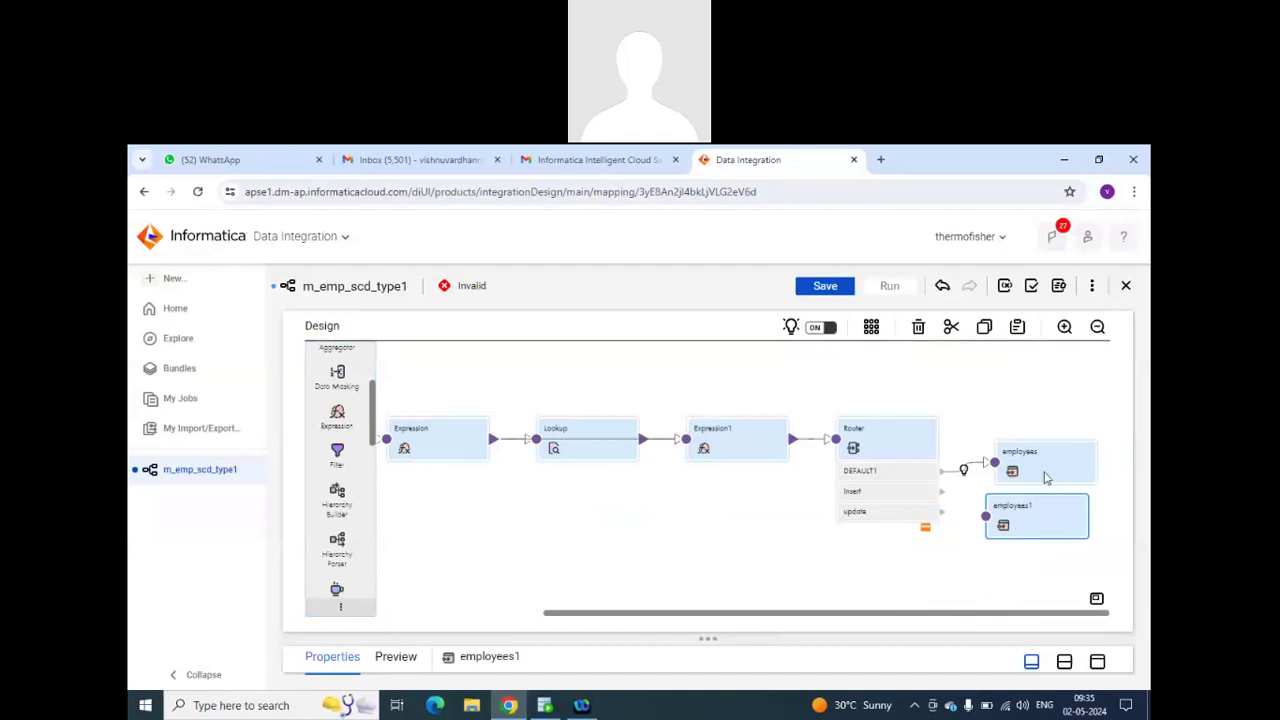
# Rename the employees target in the mapping to employee_insert.
pyautogui.click(1050, 462)
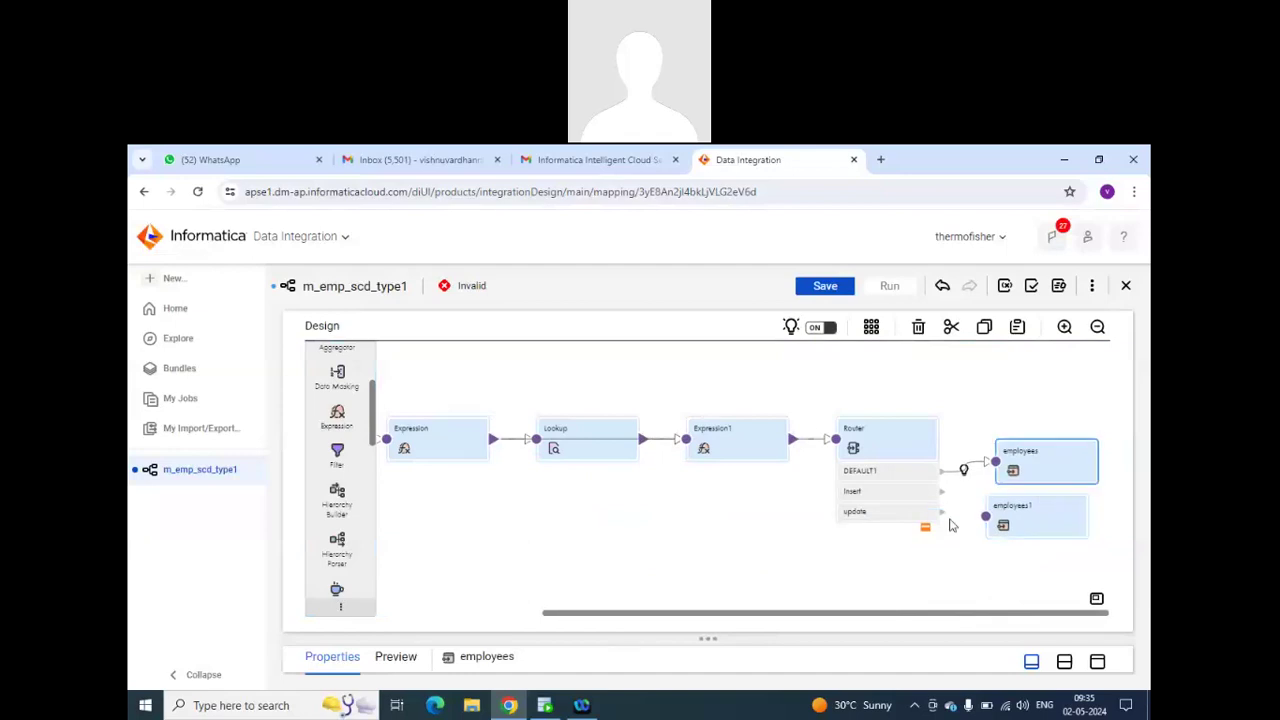
pyautogui.click(1064, 661)
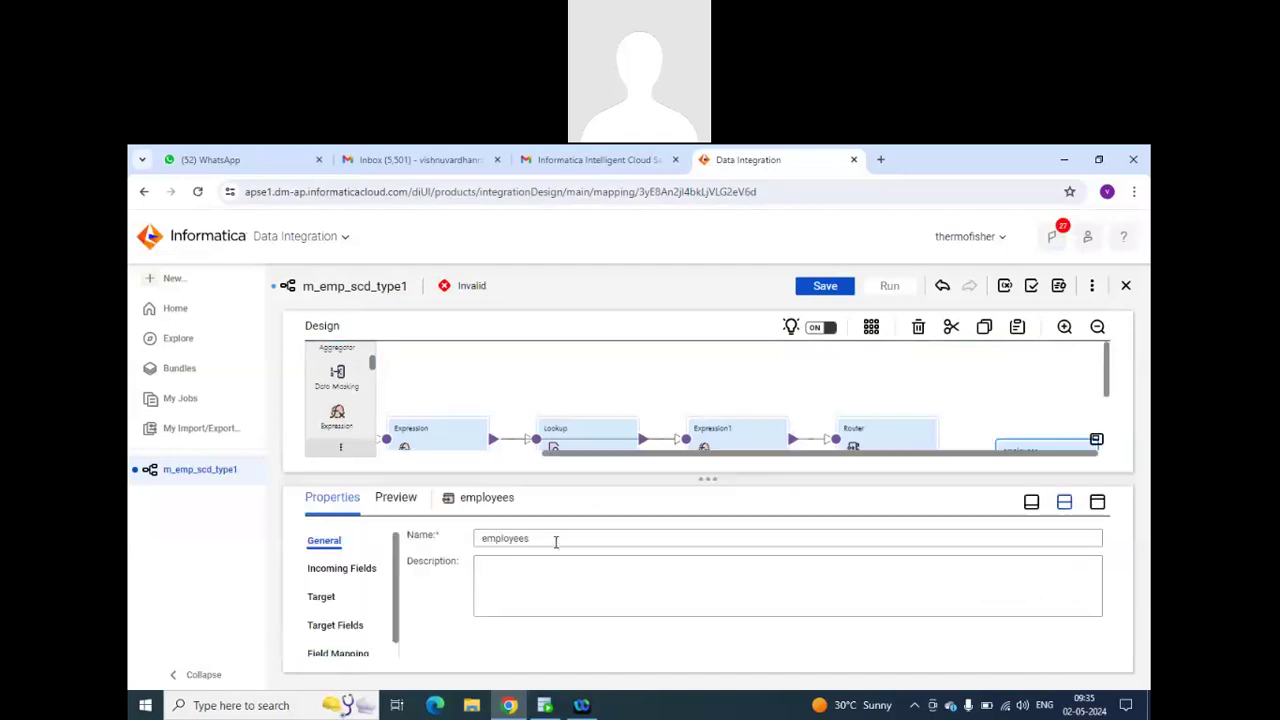
pyautogui.click(556, 541)
pyautogui.press('BackSpace')
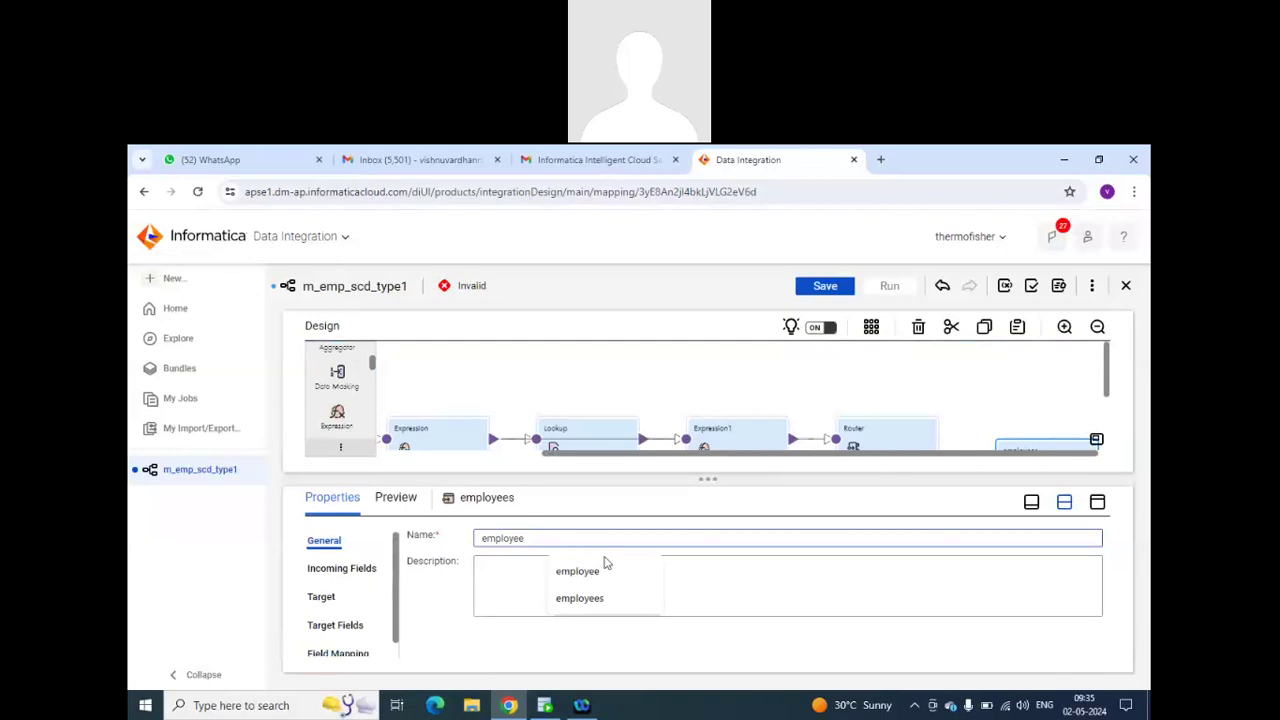
pyautogui.write('_insert')
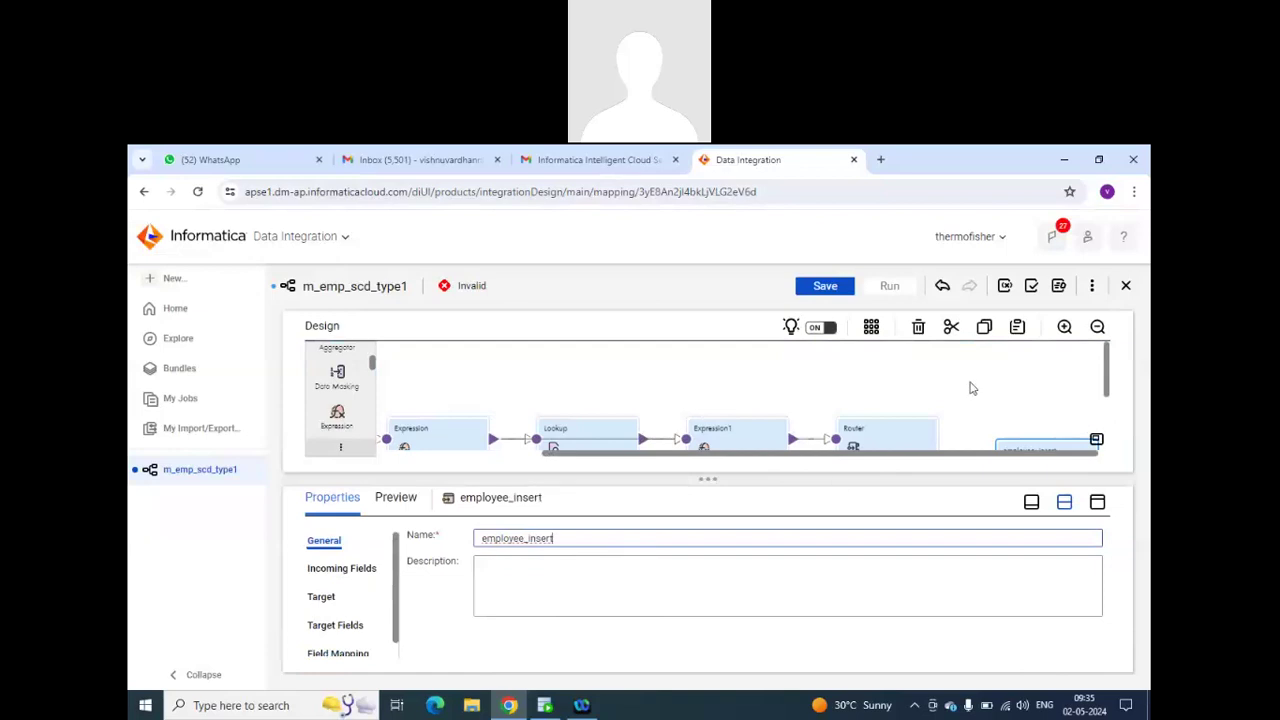
# Rename the employees1 target in the mapping to employees_update.
pyautogui.scroll(-2, 968, 395)
pyautogui.click(1003, 447)
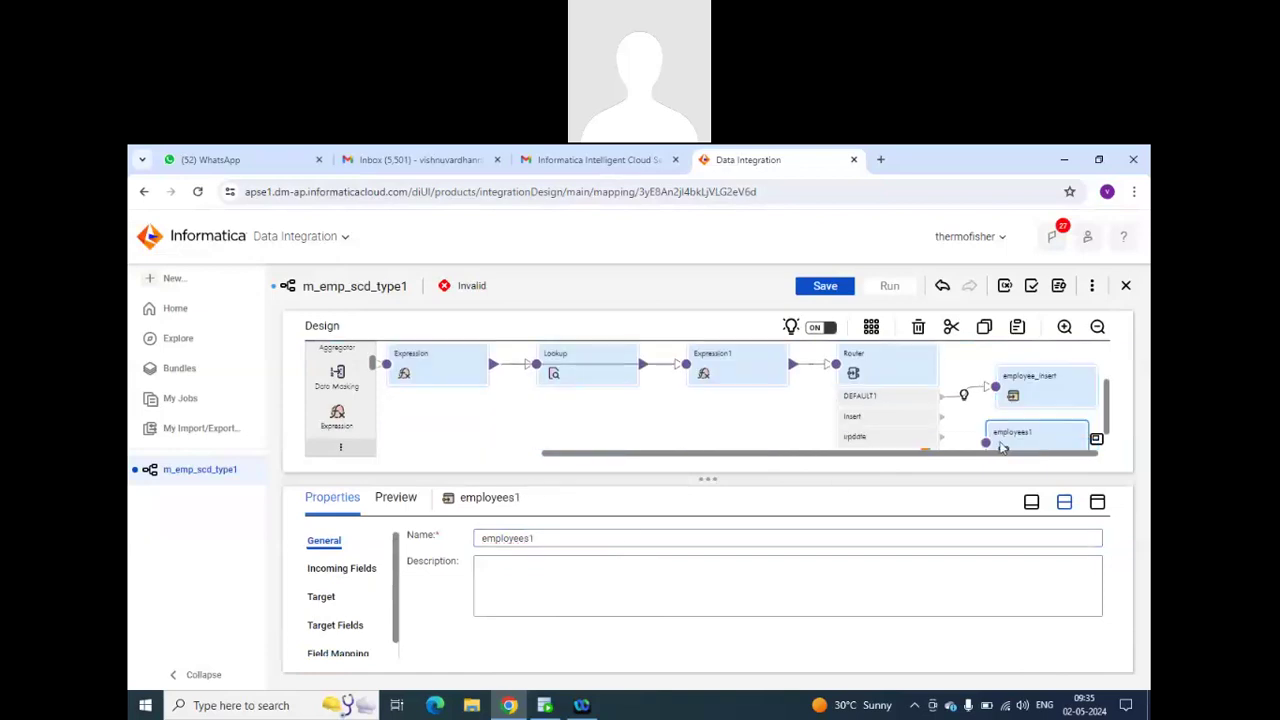
pyautogui.click(623, 537)
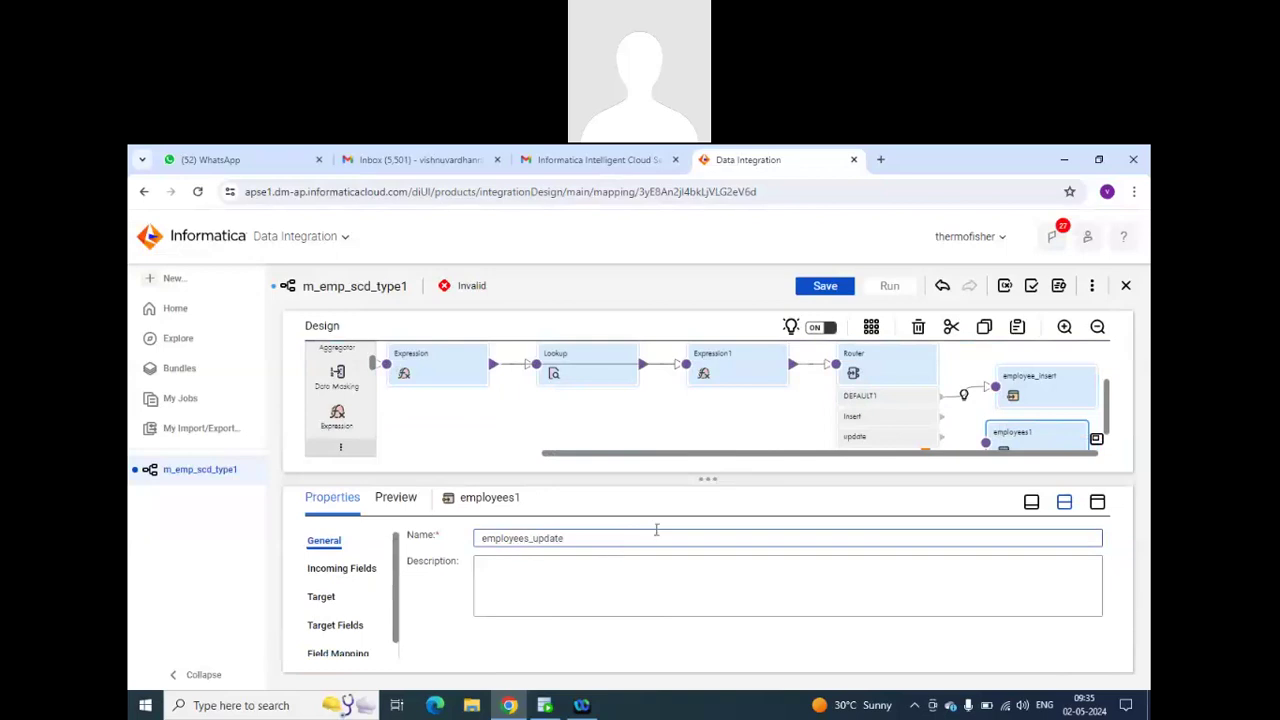
pyautogui.click(791, 410)
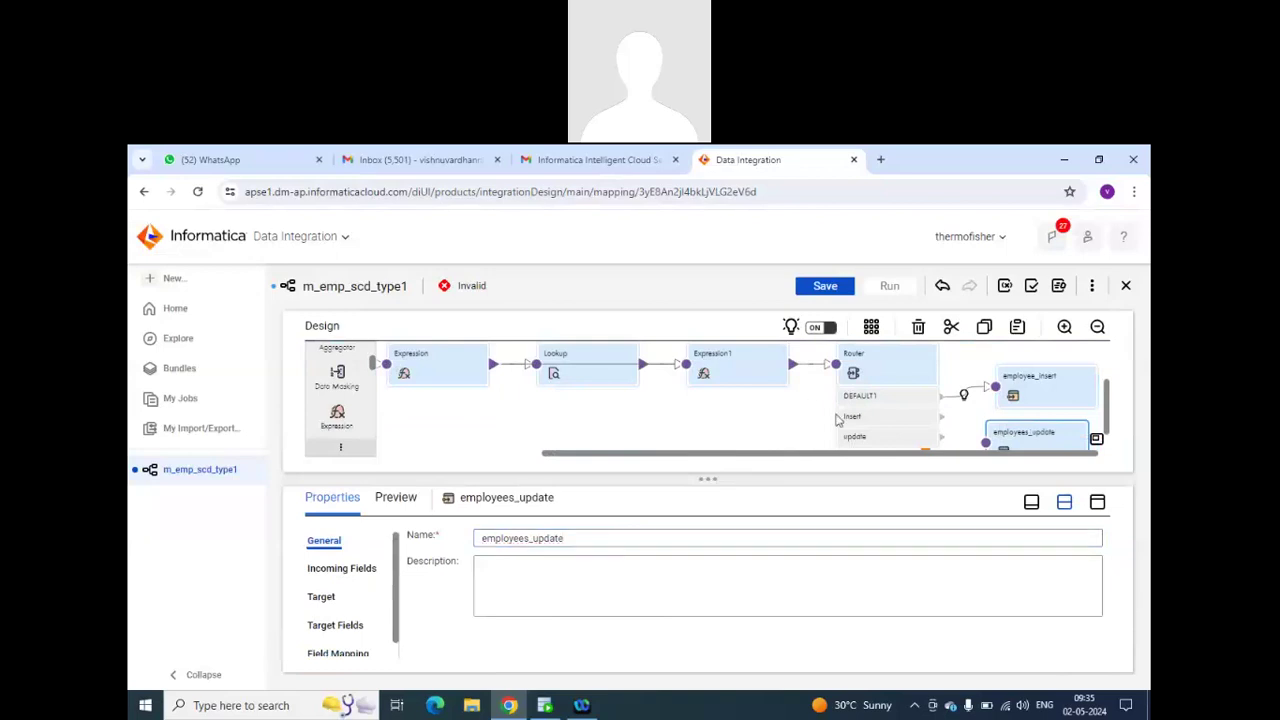
# Delete the link from the Router's DEFAULT1 group and connect the Insert group to the employee_insert target instead.
pyautogui.click(1047, 397)
pyautogui.click(971, 393)
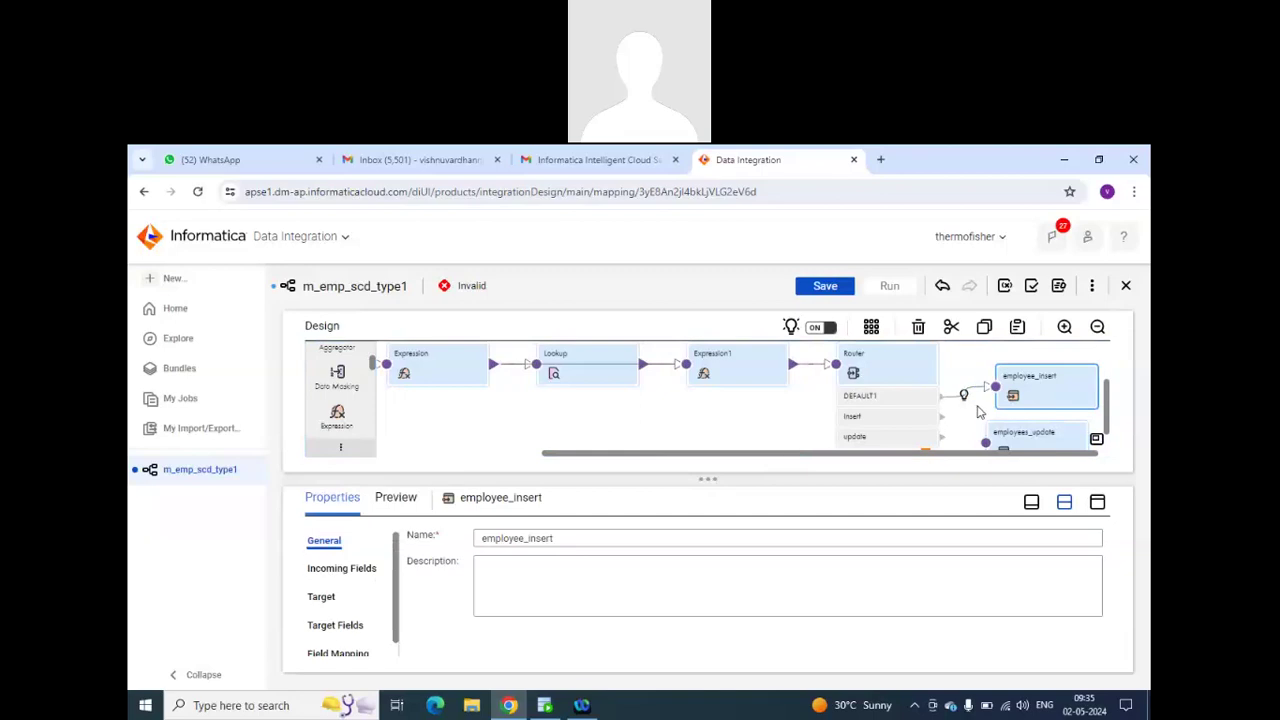
pyautogui.press('Delete')
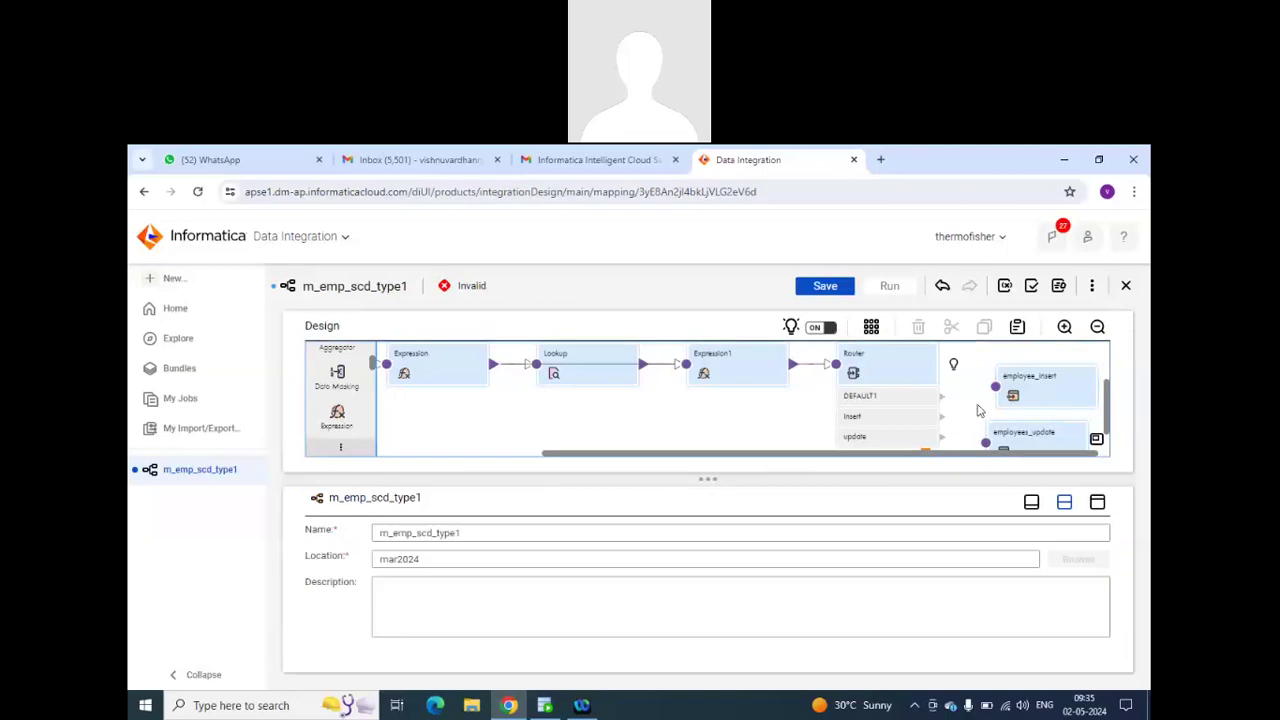
pyautogui.moveTo(978, 410); pyautogui.dragTo(995, 387)
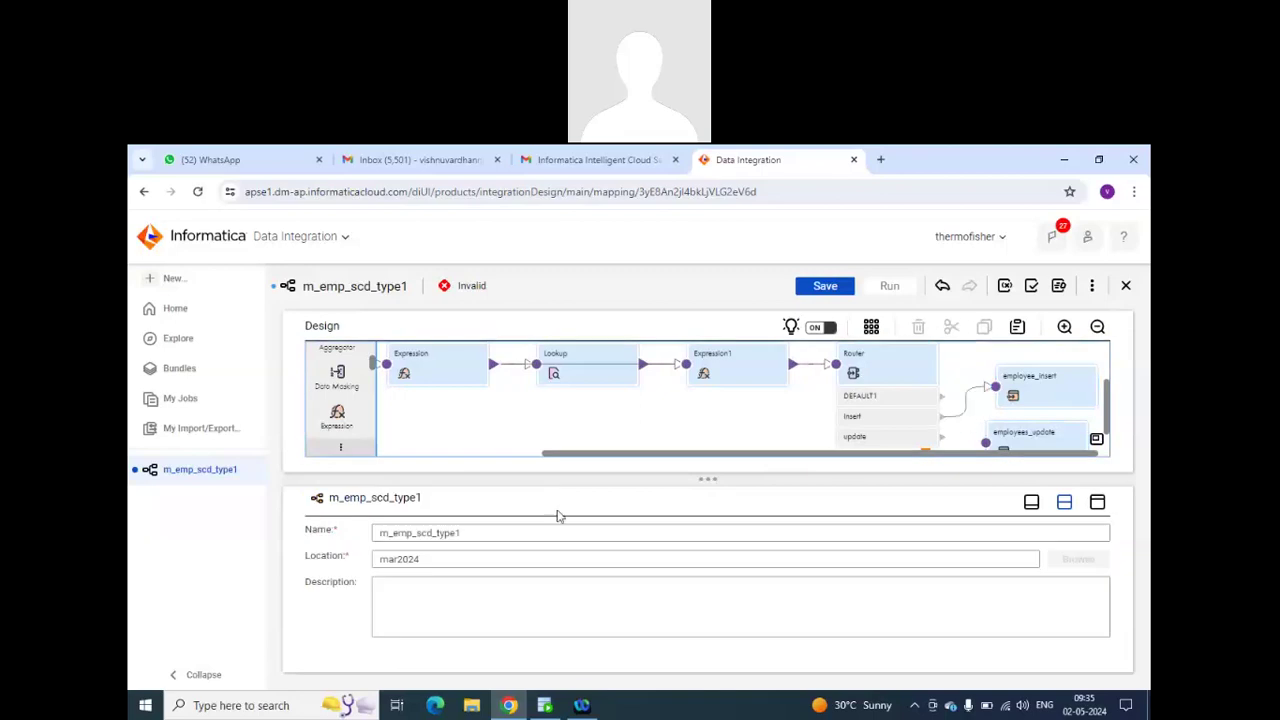
# Check the connection, object and operation in the employee_insert target's settings.
pyautogui.click(1045, 383)
pyautogui.click(330, 597)
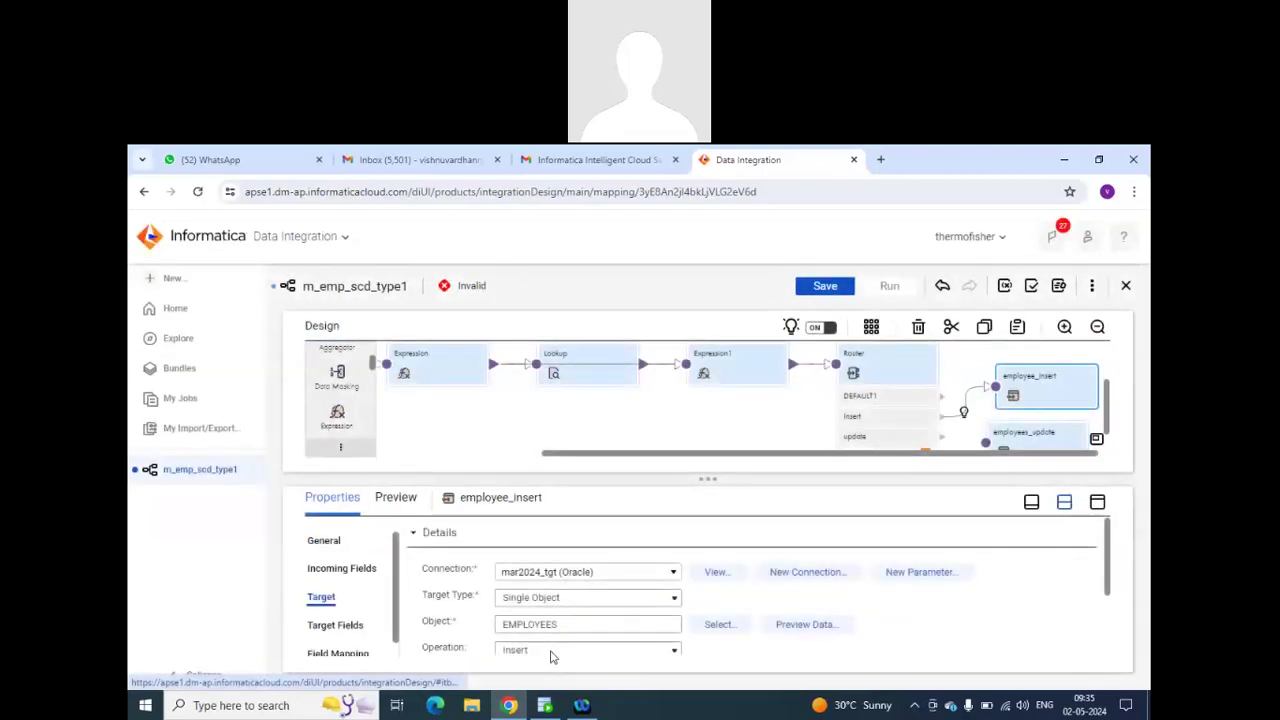
pyautogui.scroll(-2, 593, 626)
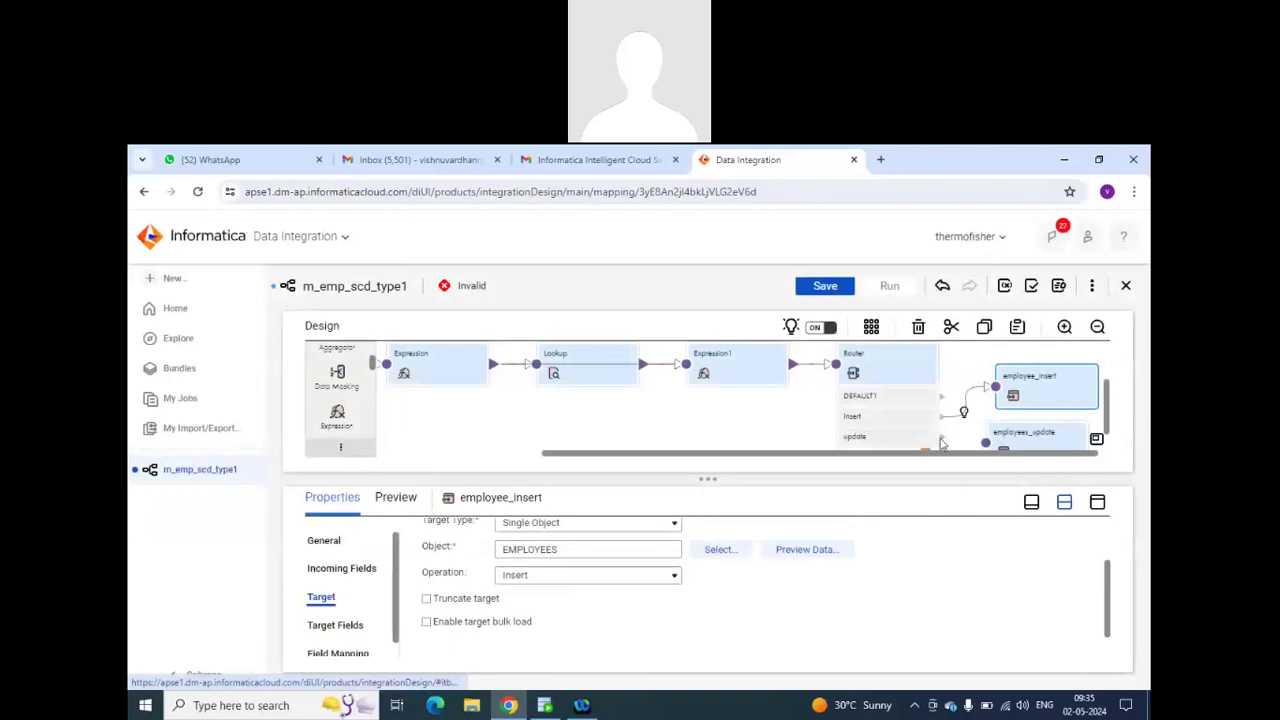
# Connect the Router's update group to the employees_update target and set that target's operation to Update.
pyautogui.moveTo(941, 438); pyautogui.dragTo(985, 444)
pyautogui.click(1001, 441)
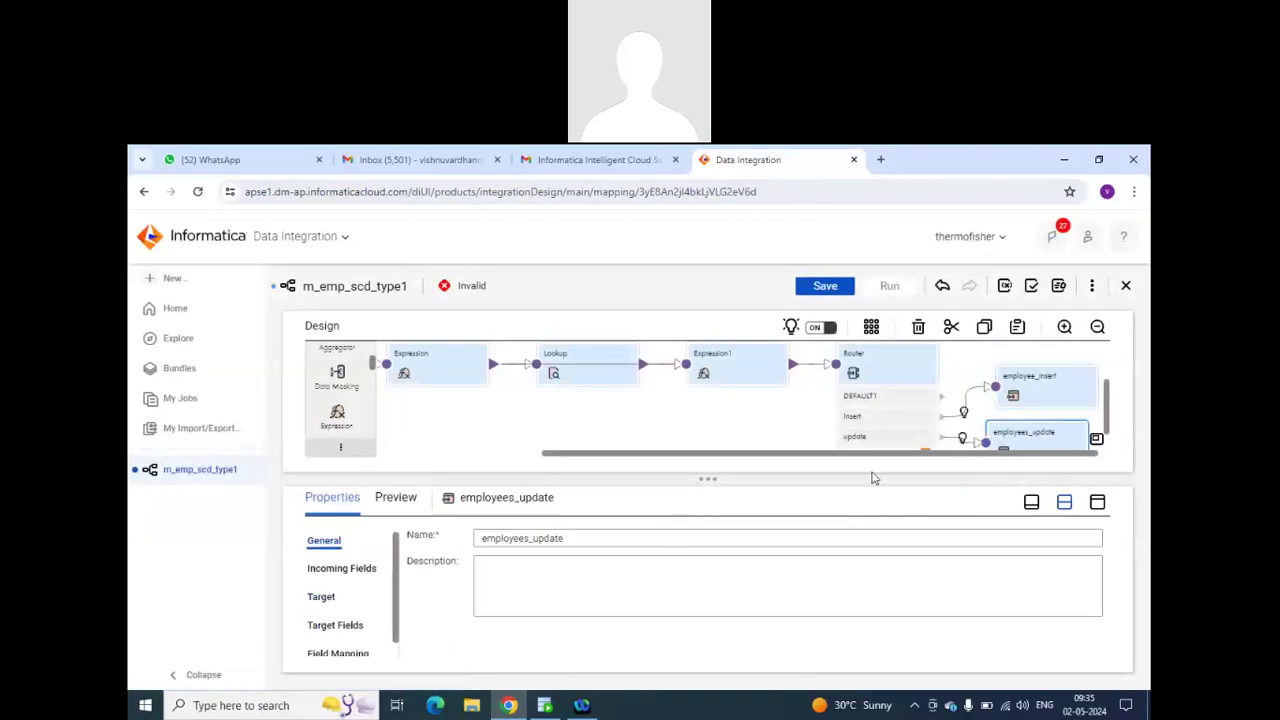
pyautogui.click(320, 596)
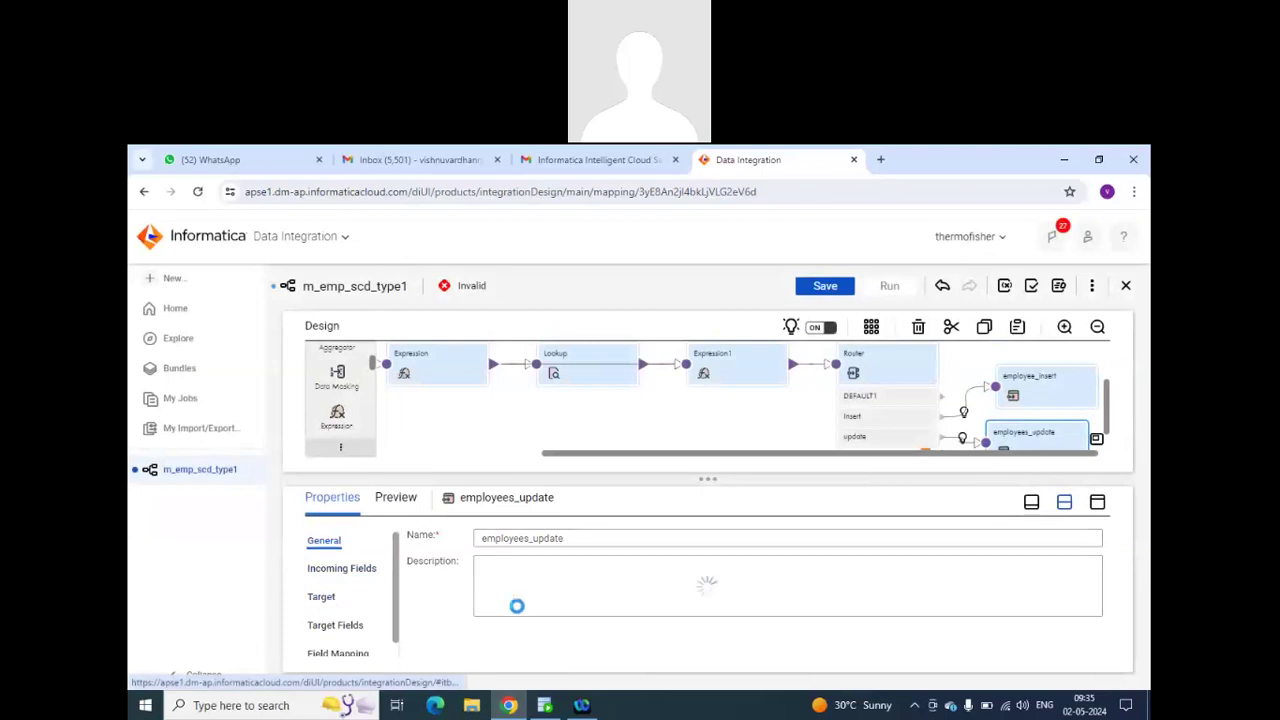
pyautogui.scroll(-1, 560, 610)
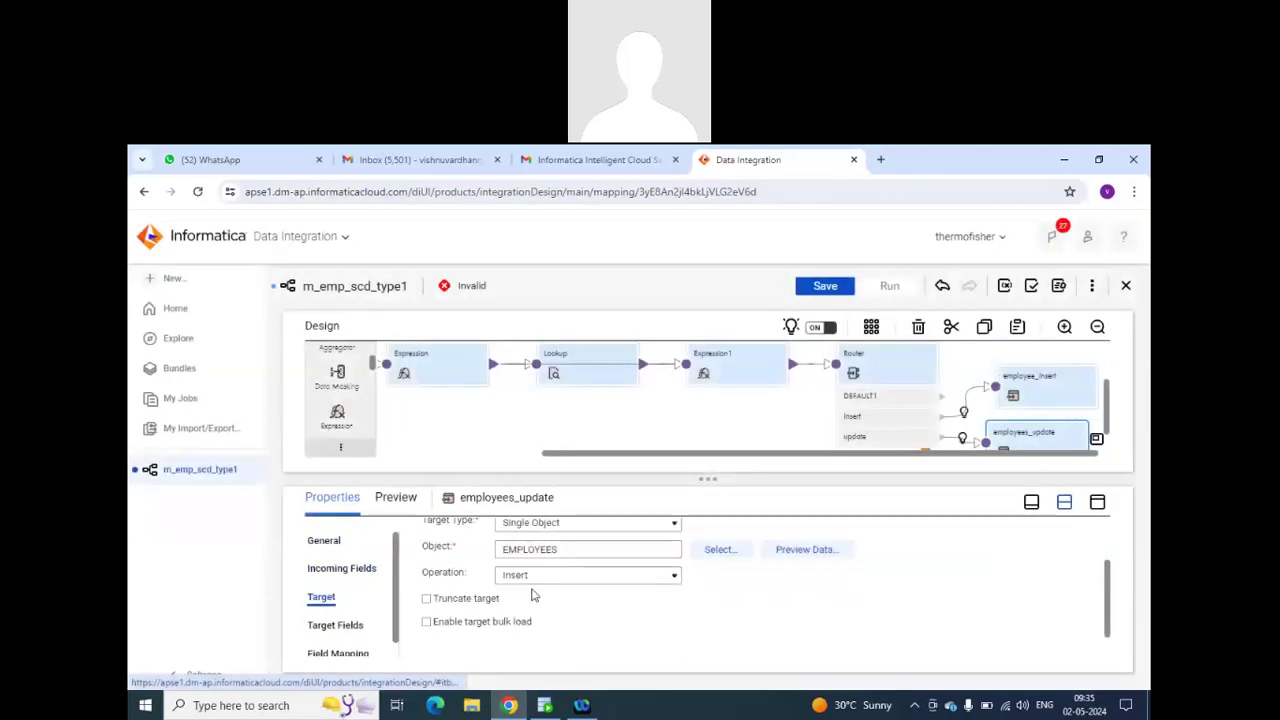
pyautogui.click(537, 576)
pyautogui.click(530, 600)
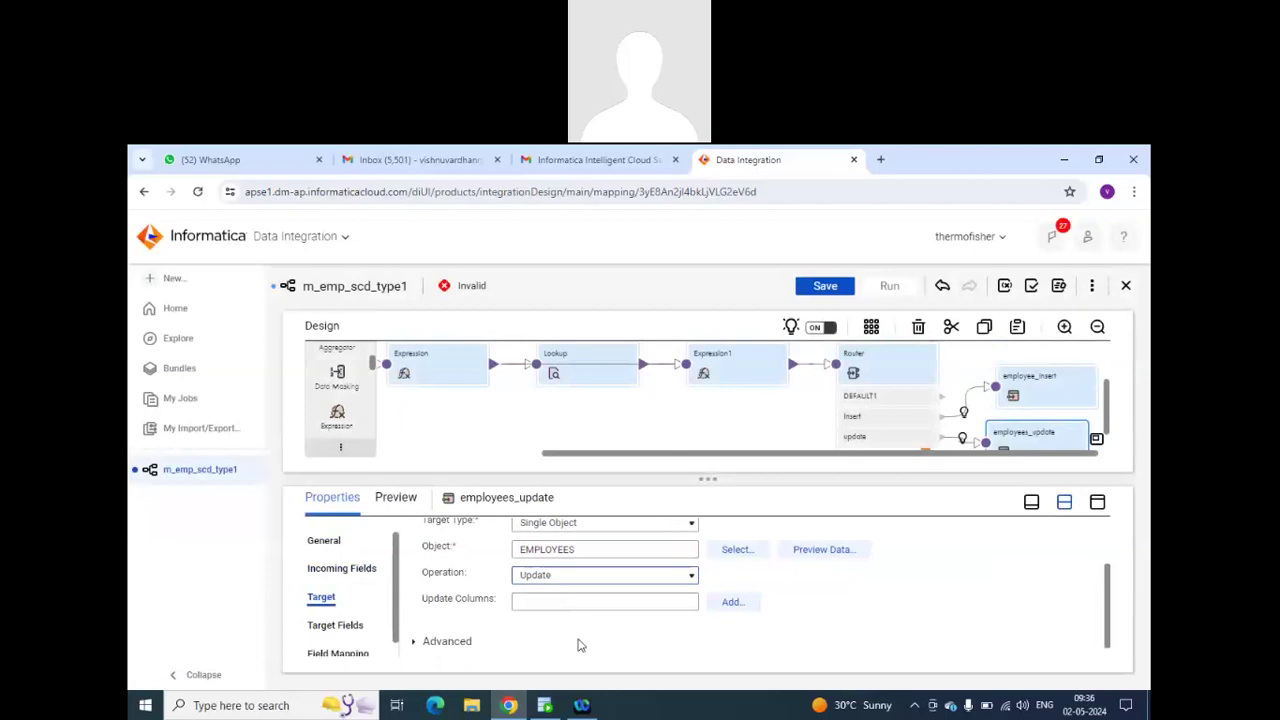
# Add EMPLOYEE_ID as the update column of the employees_update target.
pyautogui.click(724, 603)
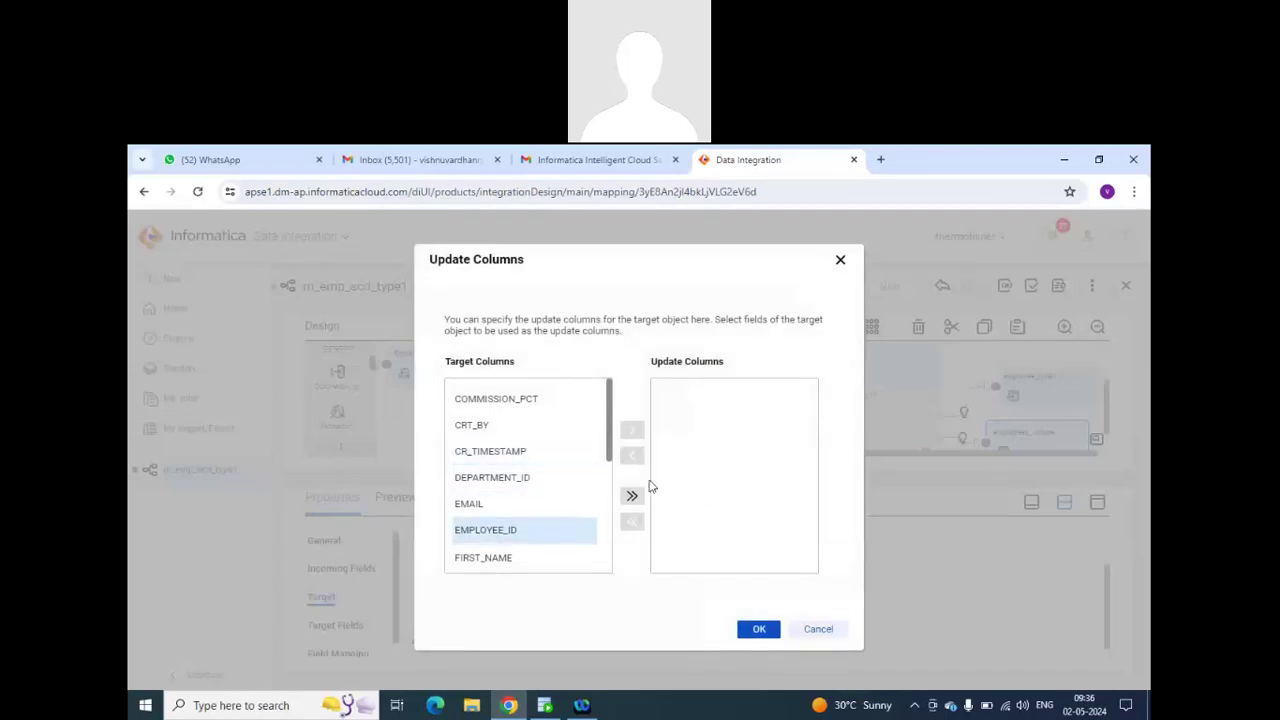
pyautogui.click(539, 540)
pyautogui.click(631, 429)
pyautogui.press('Return')
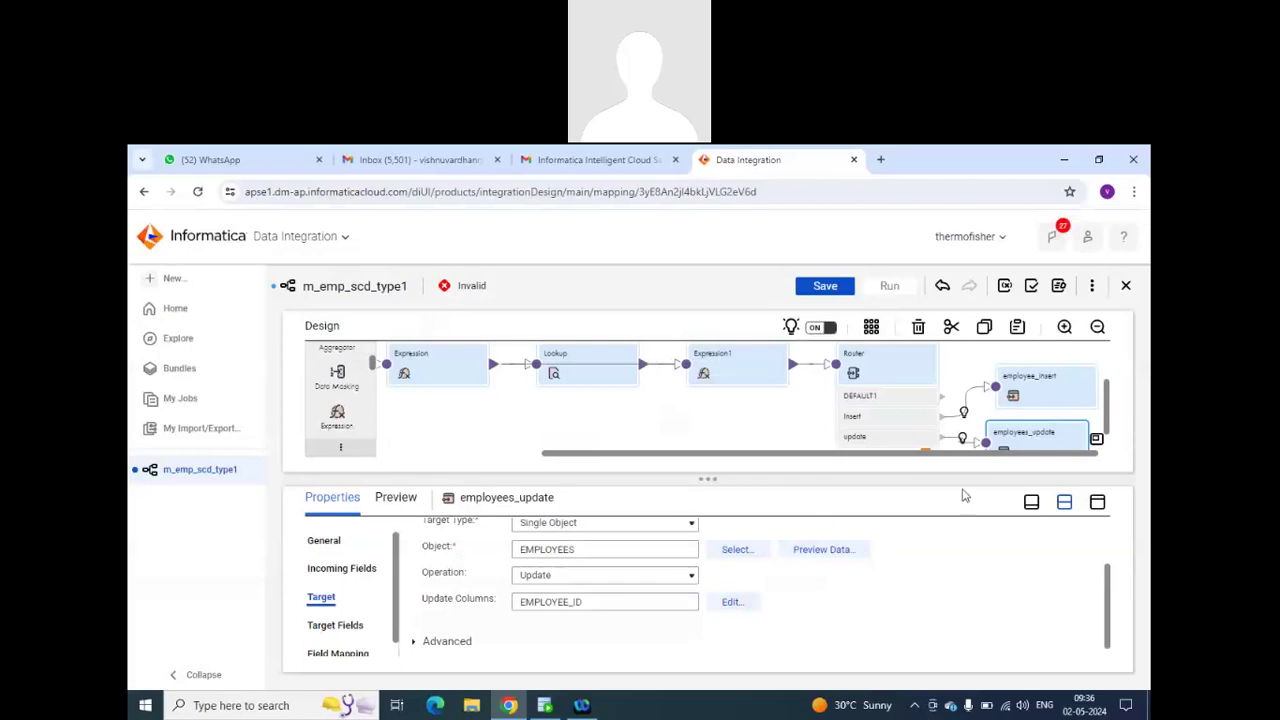
# Automap the incoming fields to the employees_update target fields using Smart Map and review the resulting mappings.
pyautogui.click(350, 652)
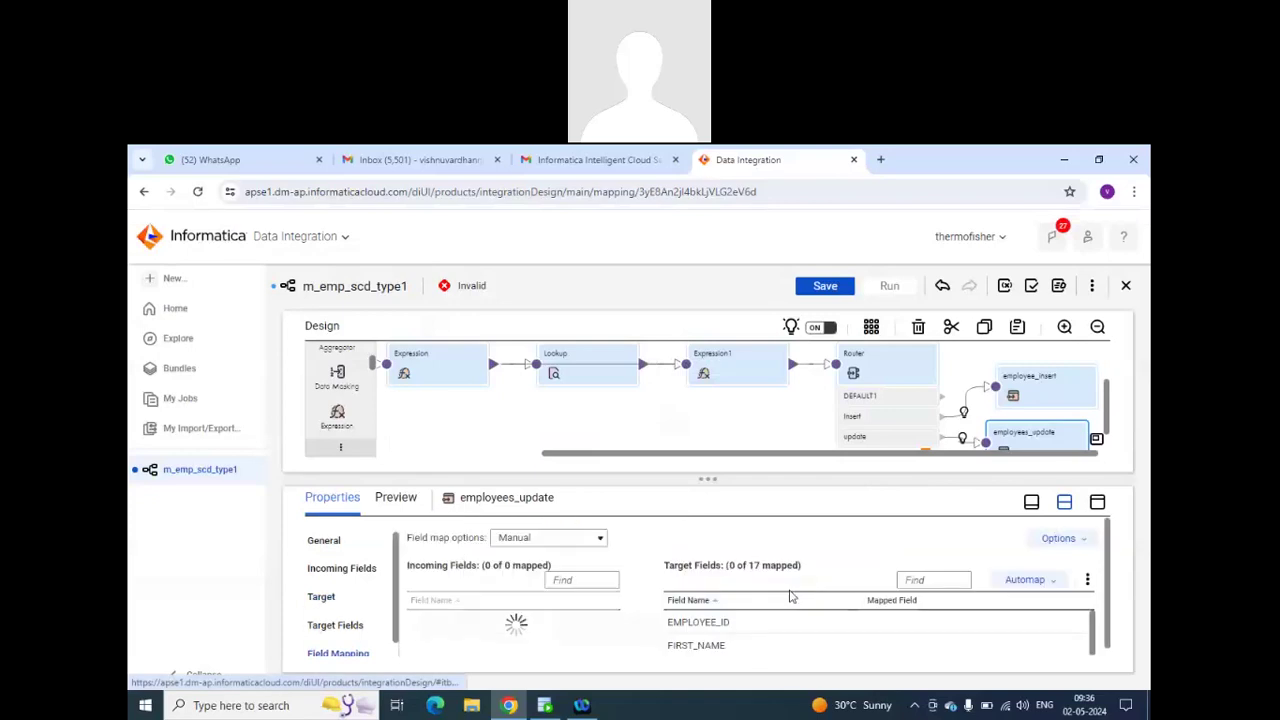
pyautogui.click(1048, 579)
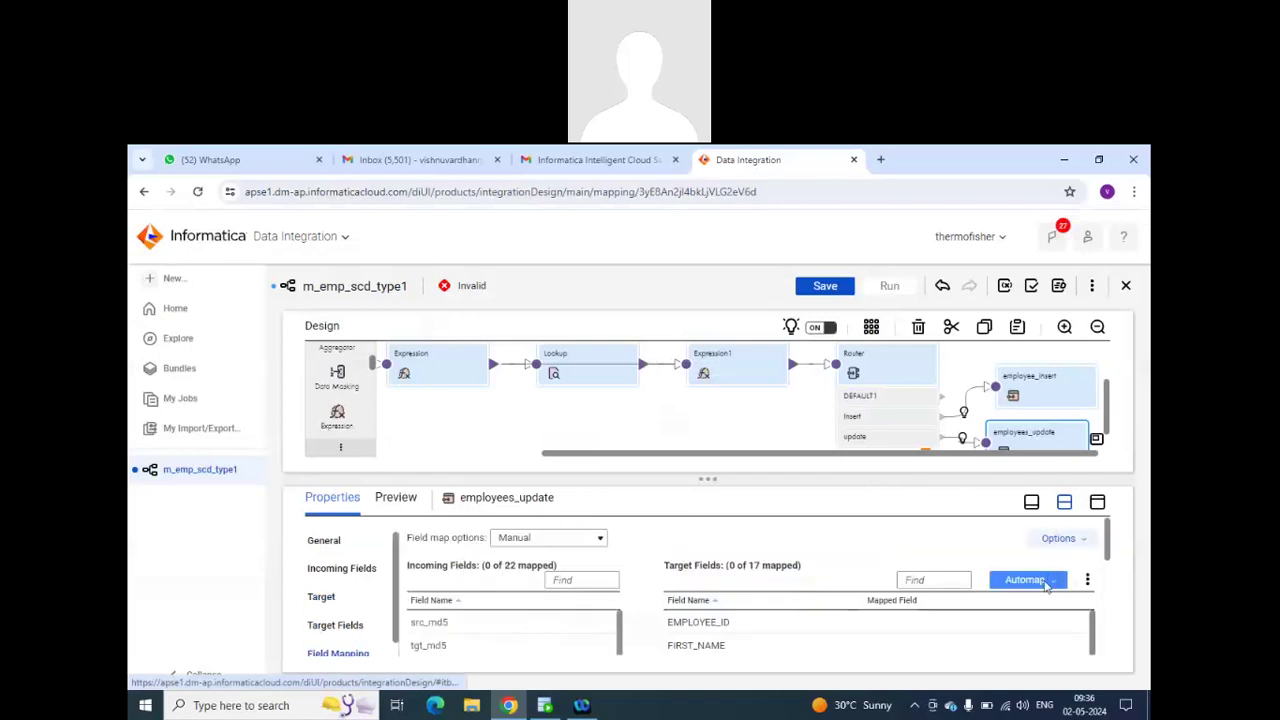
pyautogui.click(1000, 507)
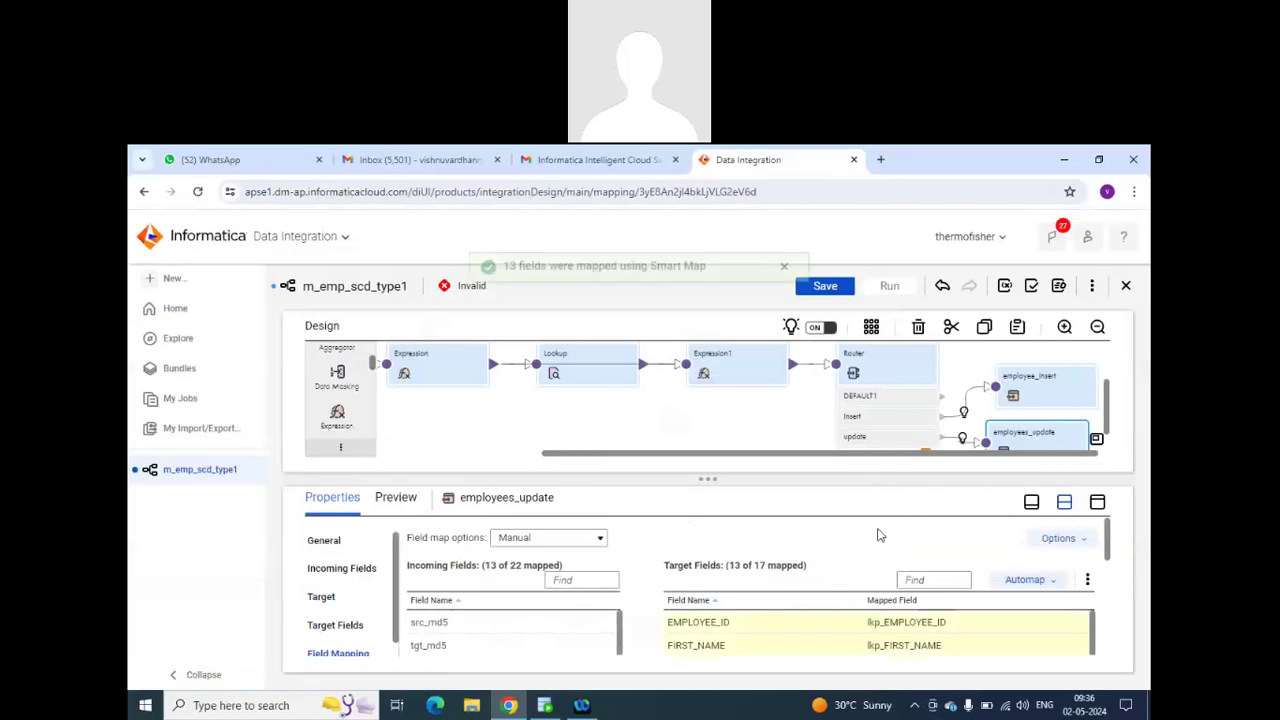
pyautogui.scroll(-3, 880, 540)
pyautogui.scroll(2, 877, 570)
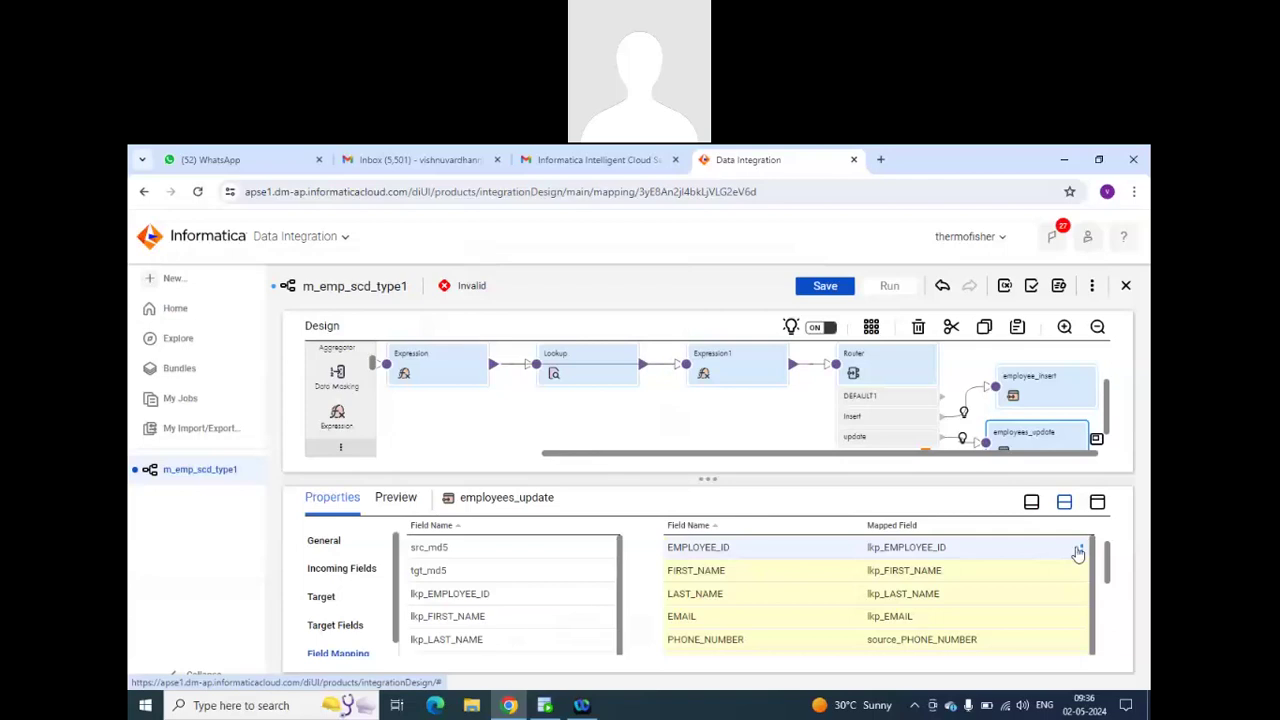
# Unmap the lookup fields from EMPLOYEE_ID, FIRST_NAME, LAST_NAME and EMAIL in the employees_update field mapping.
pyautogui.click(1079, 550)
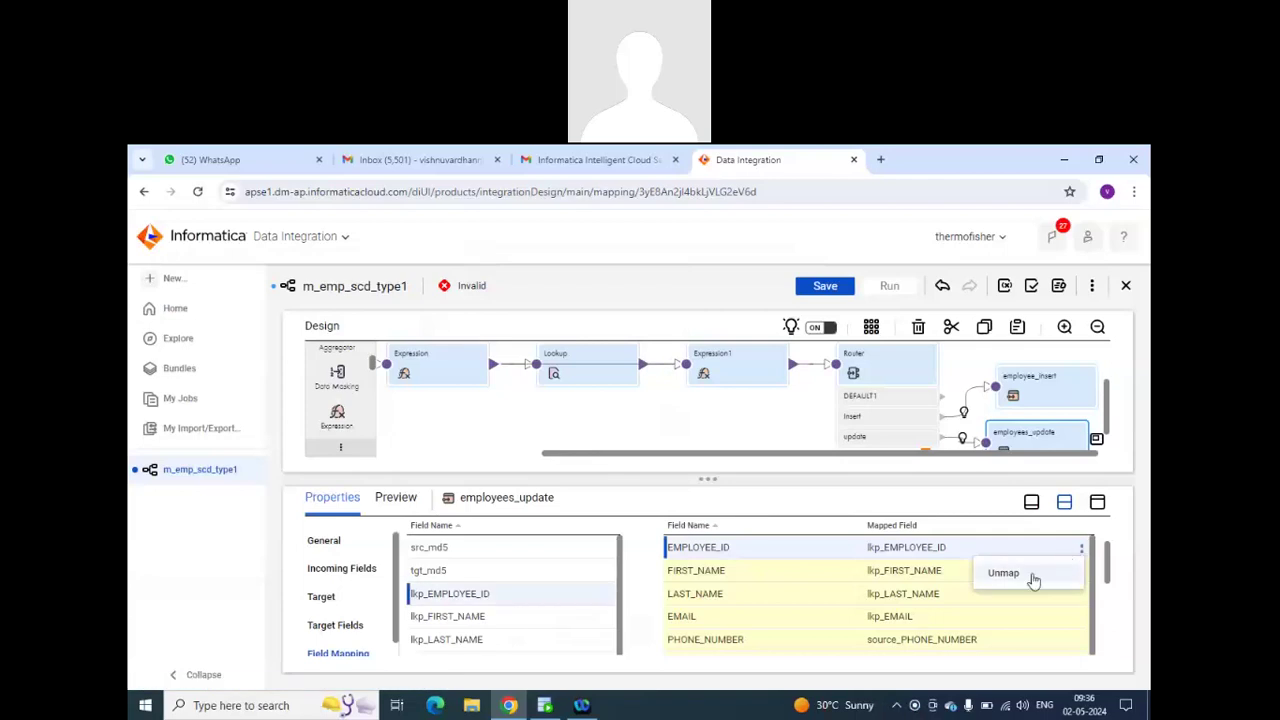
pyautogui.click(1030, 574)
pyautogui.click(1081, 572)
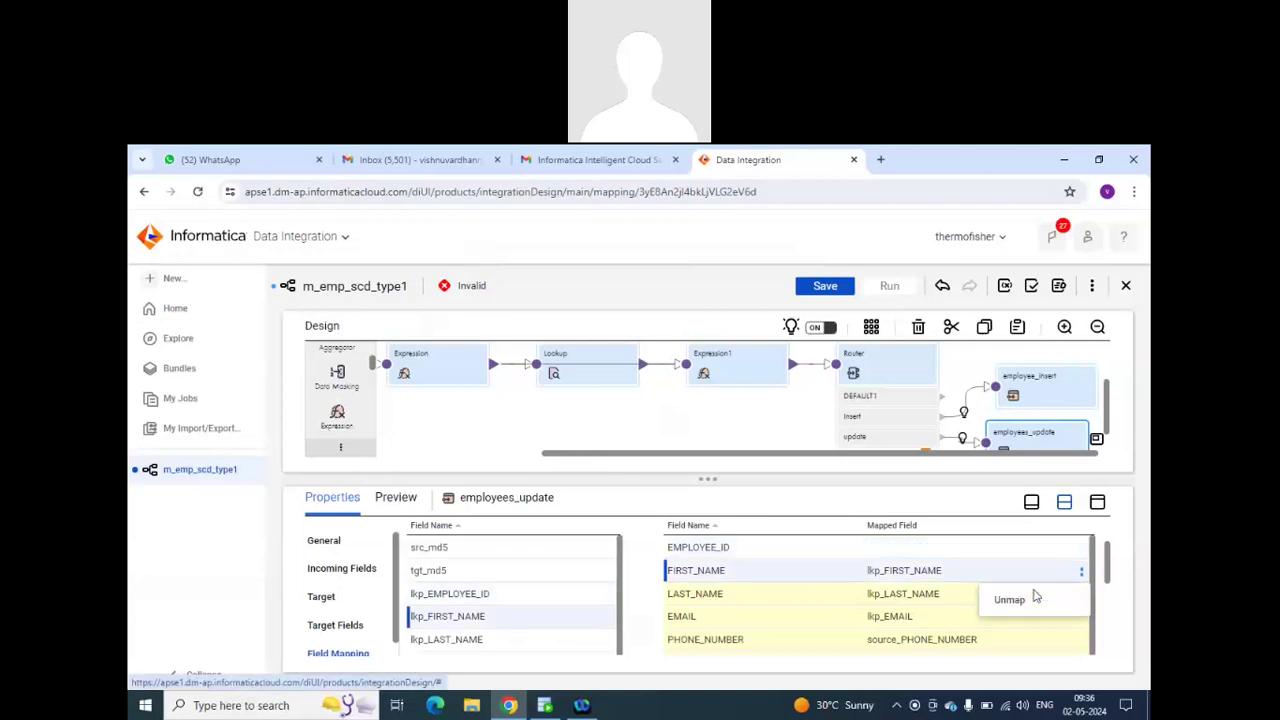
pyautogui.click(1030, 600)
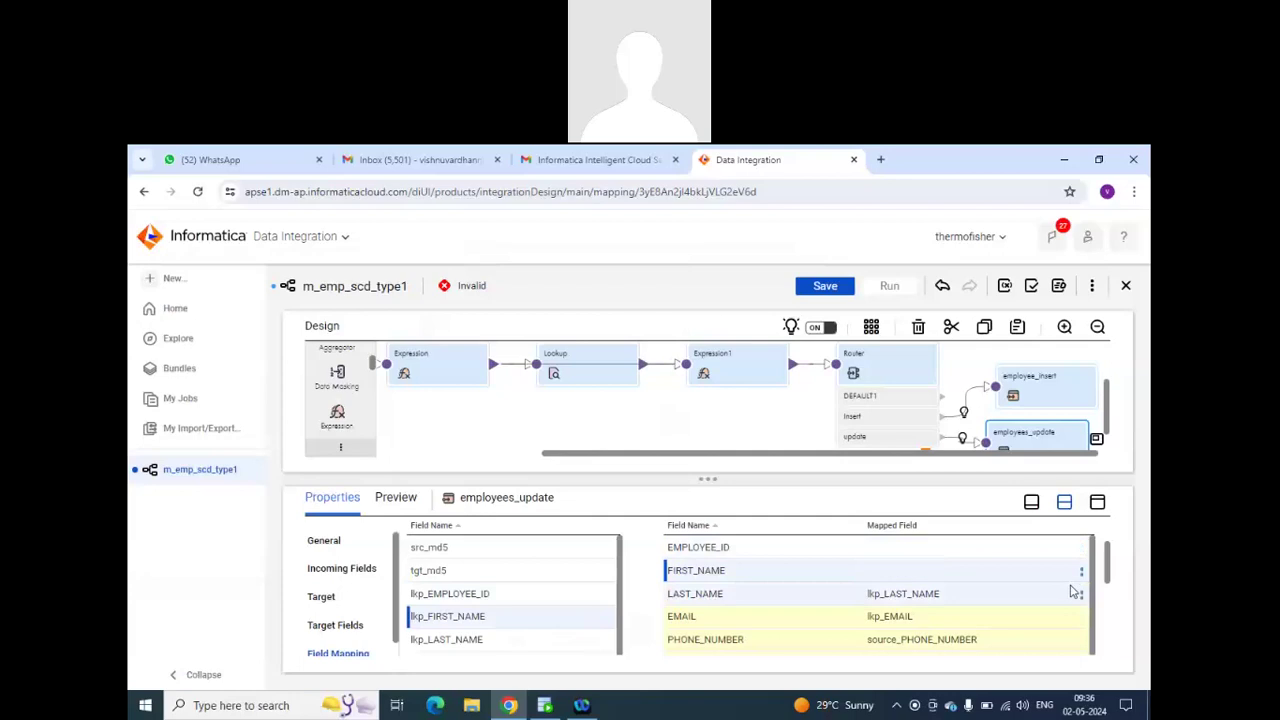
pyautogui.click(1072, 595)
pyautogui.click(1081, 596)
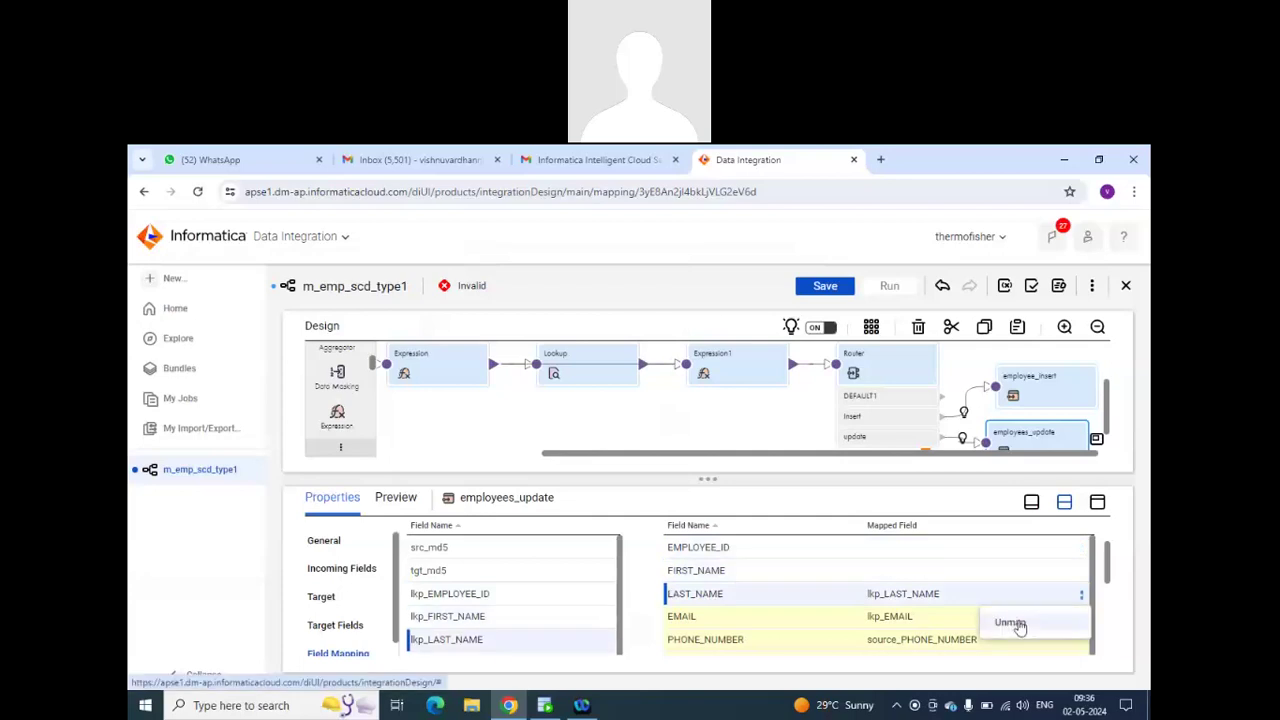
pyautogui.click(1022, 622)
pyautogui.click(1081, 618)
pyautogui.click(1014, 645)
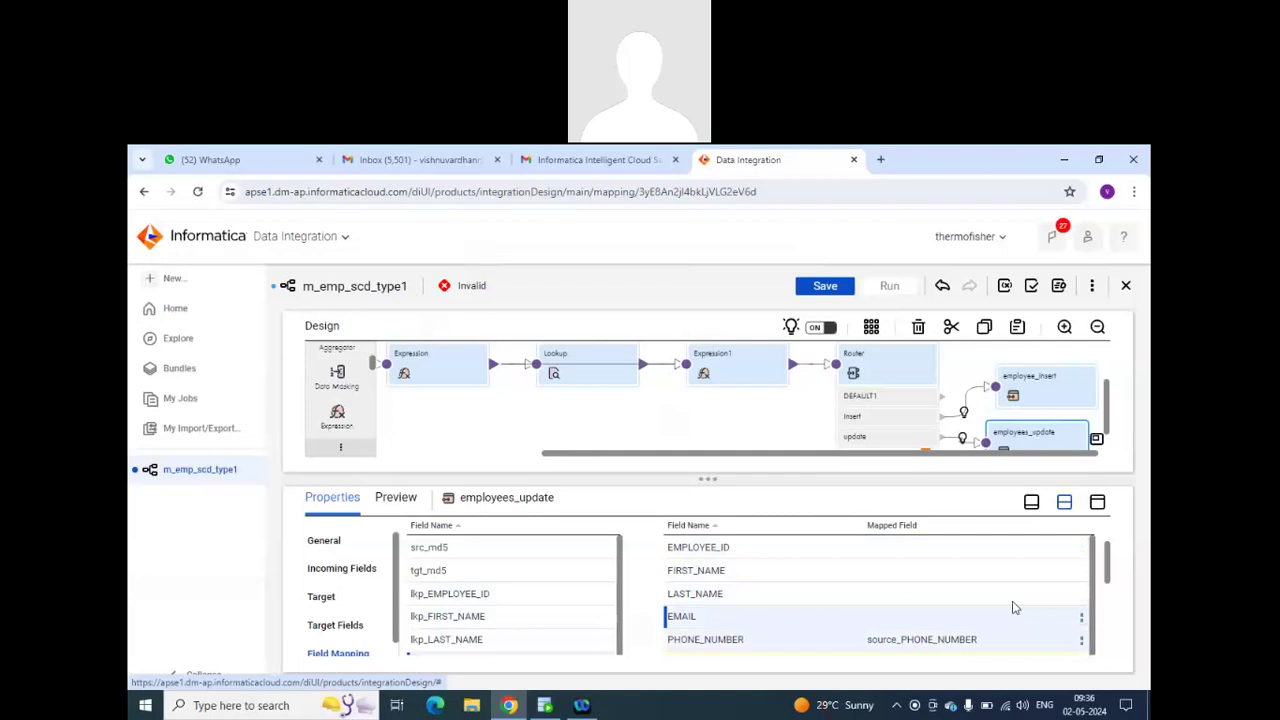
# Map source_crt_ts to CR_TIMESTAMP and source_upd_ts to UPD_TIMESTAMP in the employees_update target.
pyautogui.scroll(-2, 1012, 607)
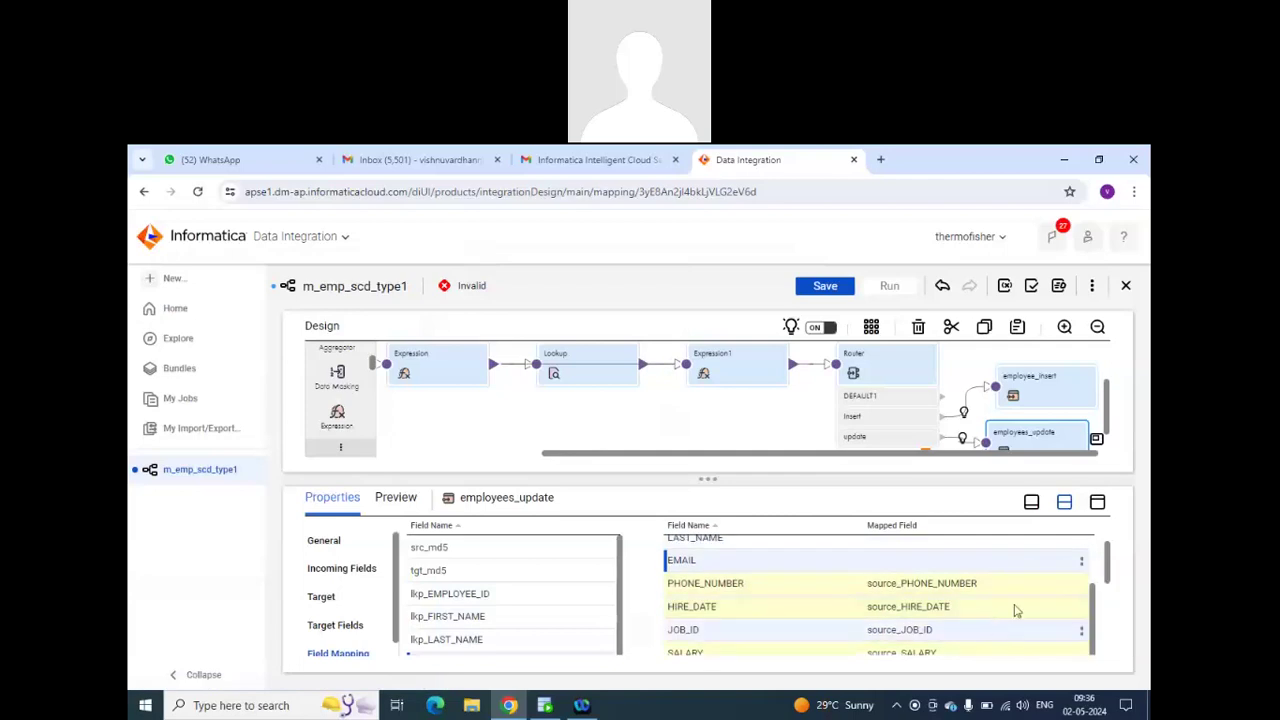
pyautogui.scroll(3, 1016, 606)
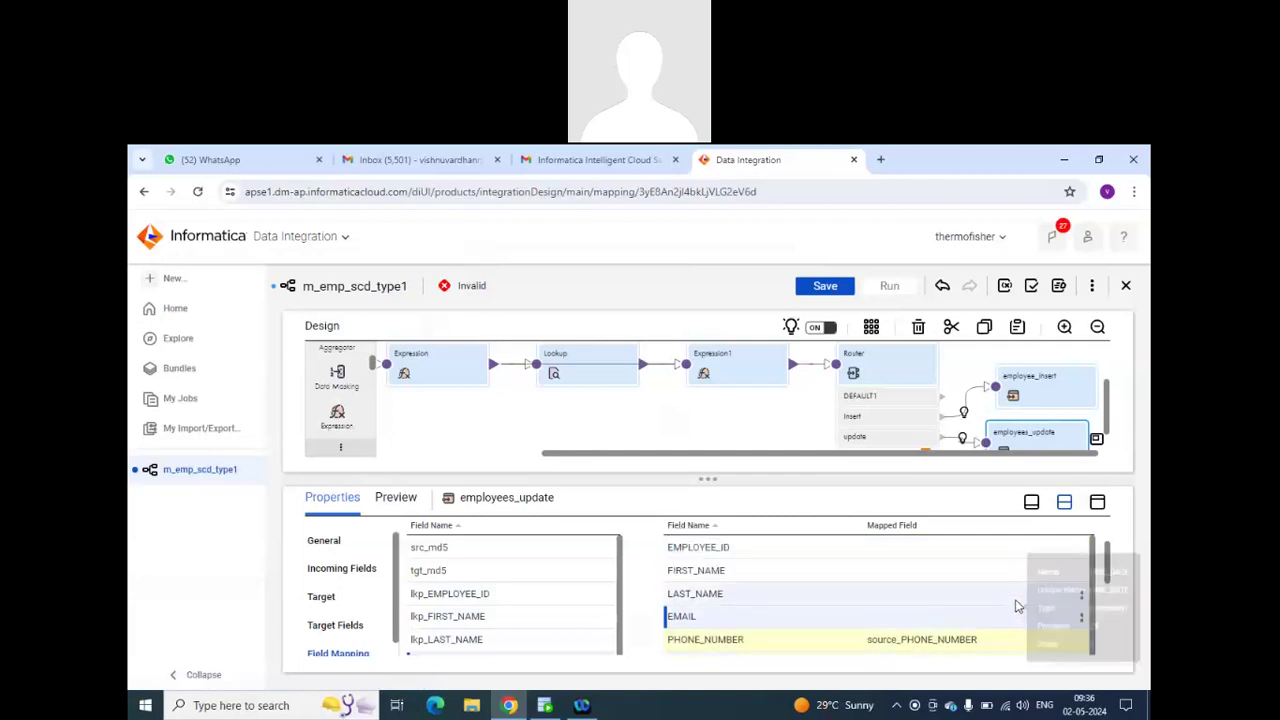
pyautogui.scroll(-3, 1016, 606)
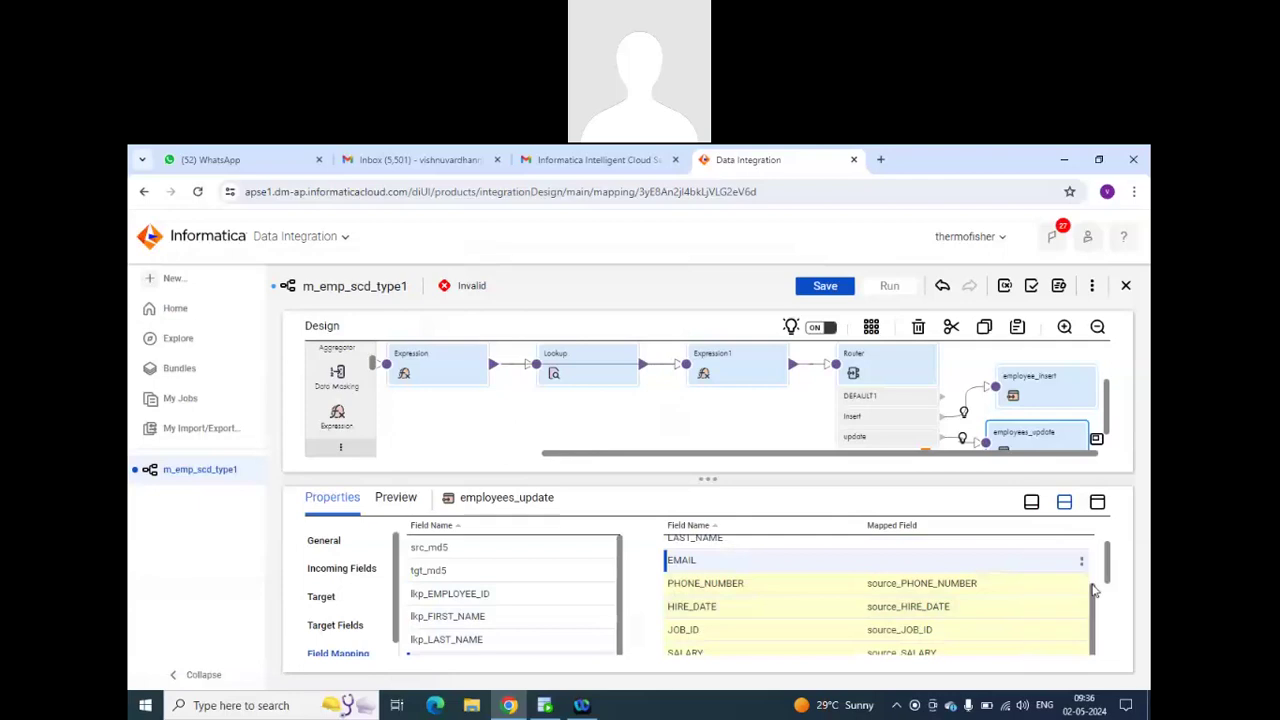
pyautogui.moveTo(1106, 575); pyautogui.dragTo(1117, 648)
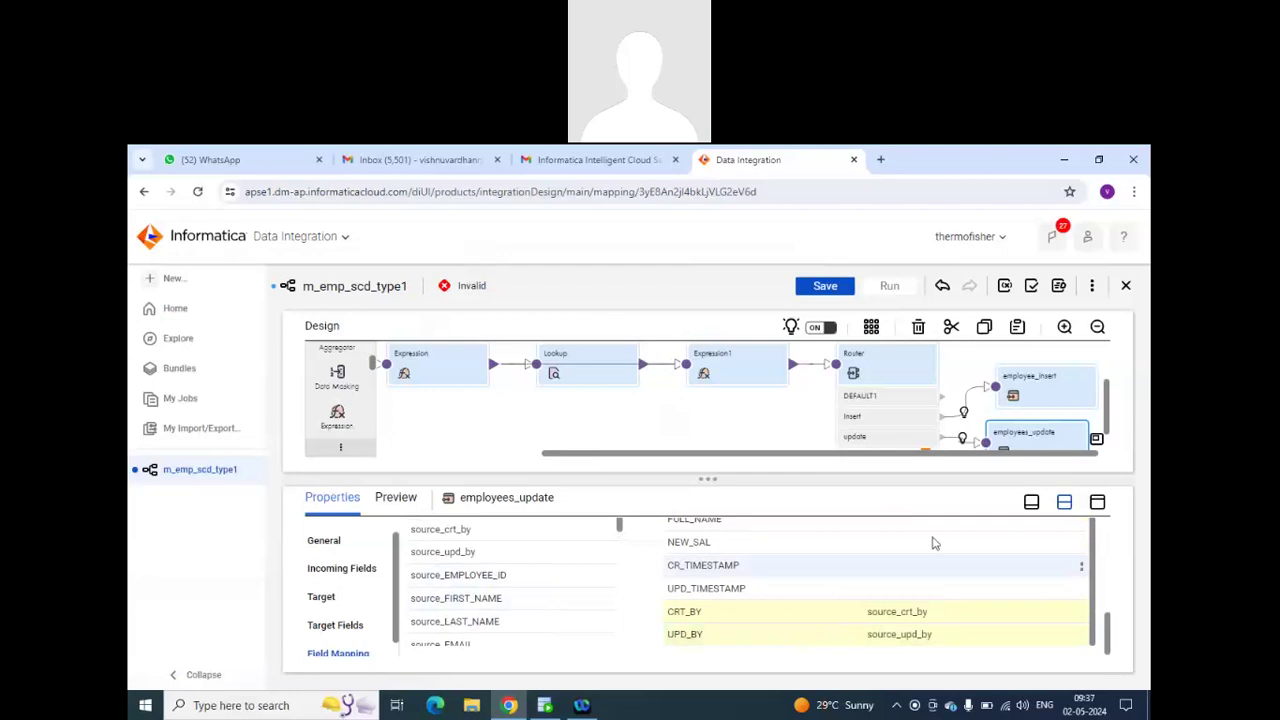
pyautogui.scroll(2, 557, 600)
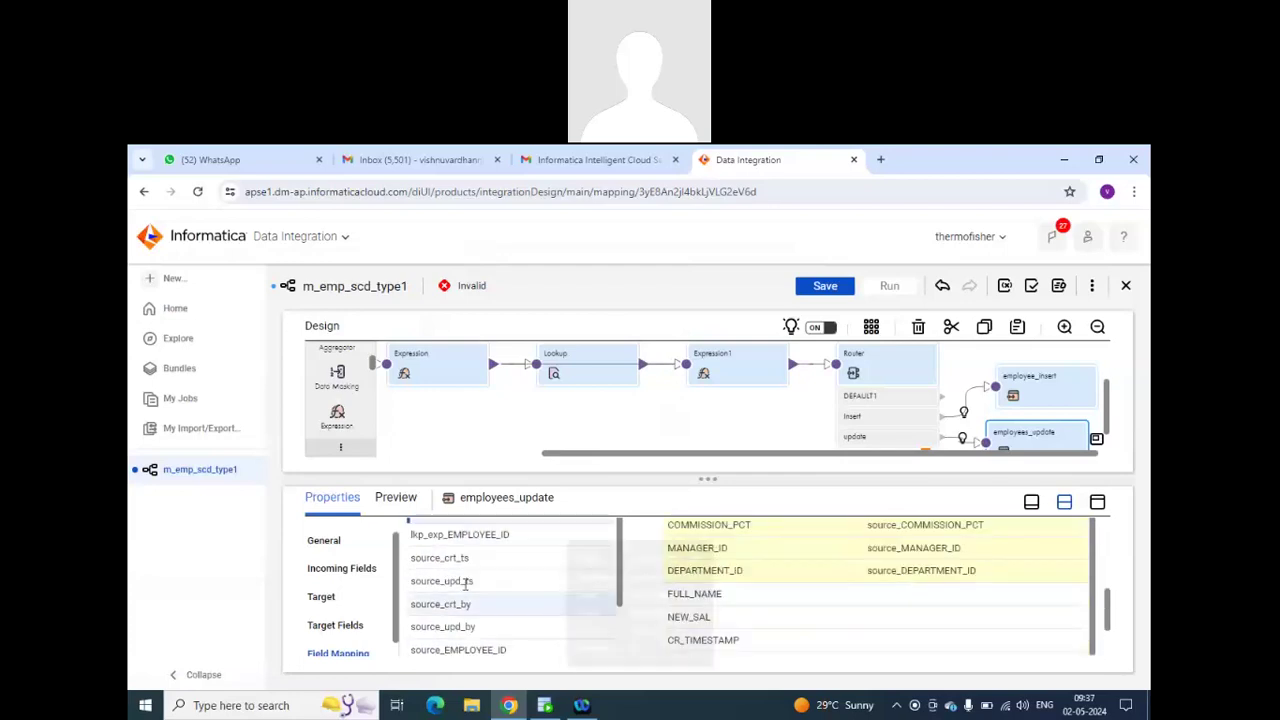
pyautogui.moveTo(440, 558); pyautogui.dragTo(880, 643)
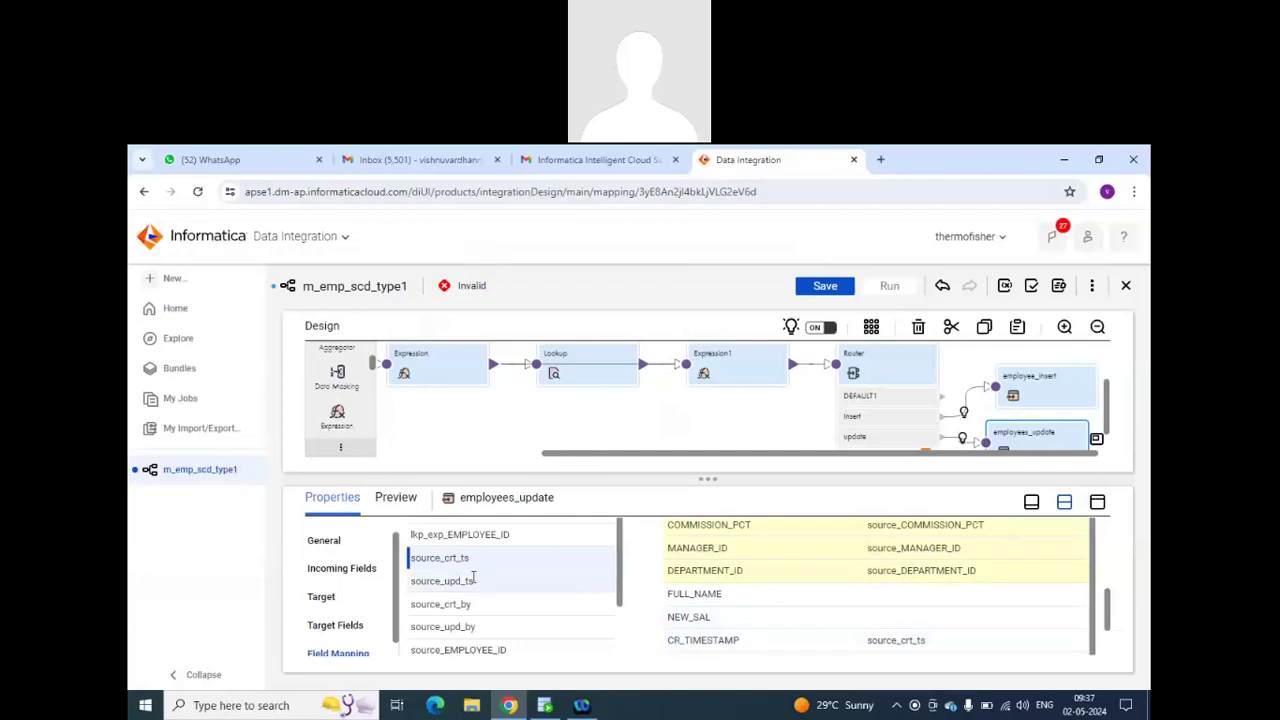
pyautogui.moveTo(457, 583); pyautogui.dragTo(884, 593)
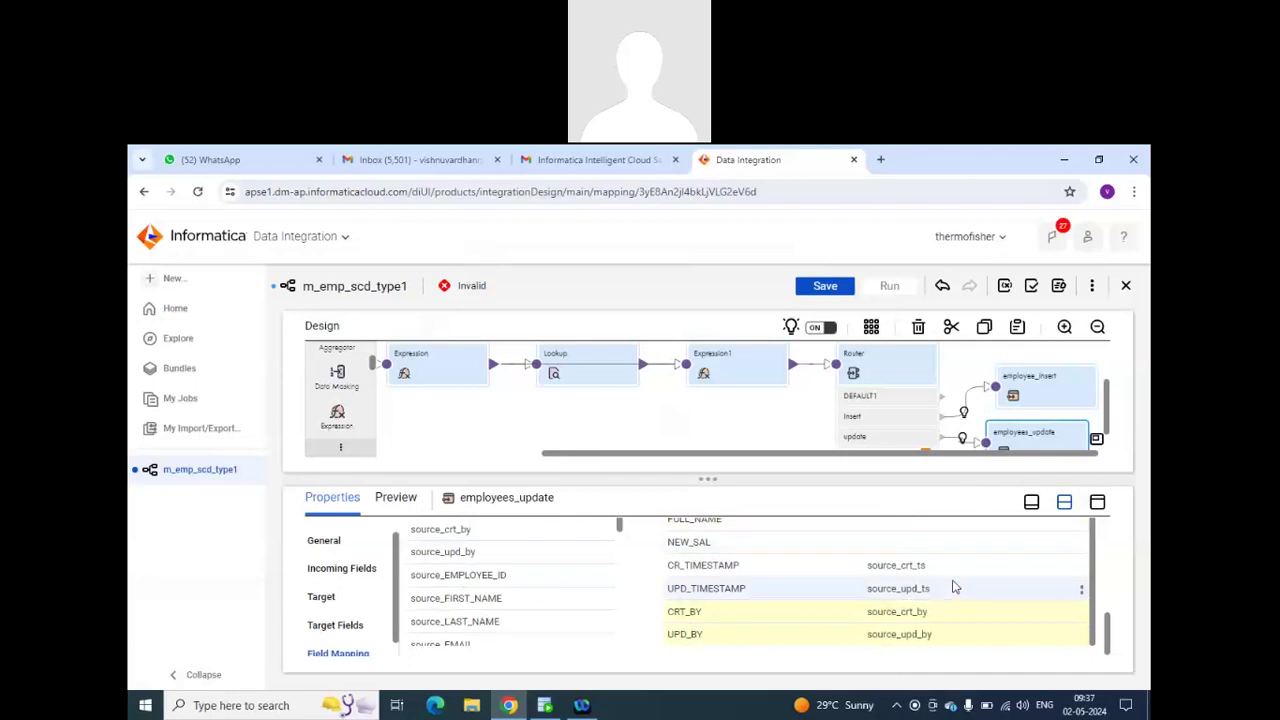
# Unmap source_crt_ts from the CR_TIMESTAMP field of the employees_update target.
pyautogui.click(1082, 572)
pyautogui.click(1035, 594)
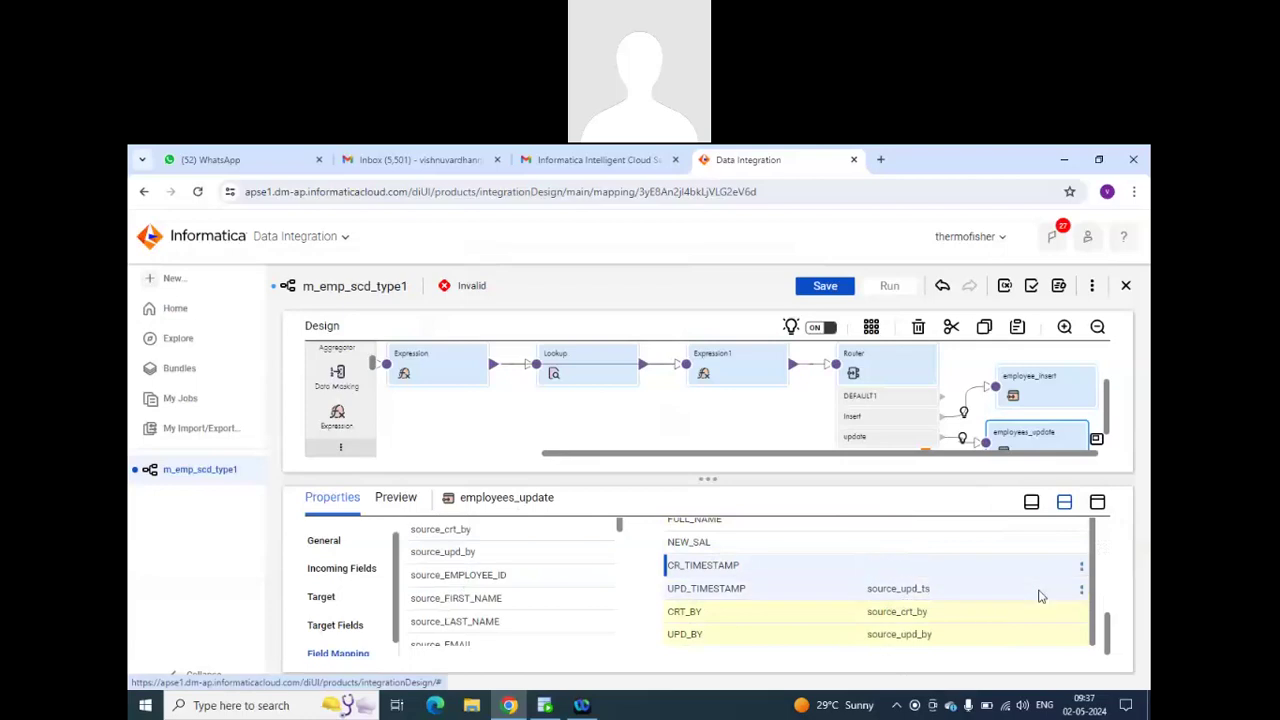
# Unmap source_crt_by from the CRT_BY field of the employees_update target.
pyautogui.click(1081, 613)
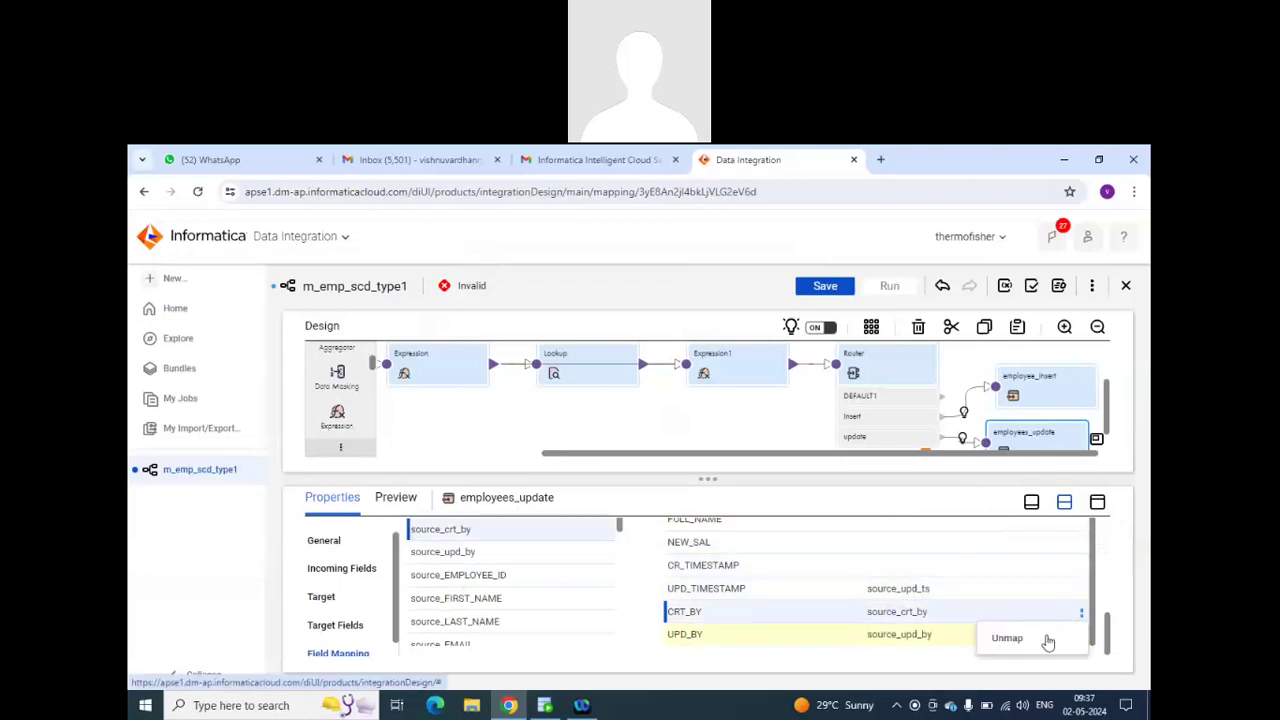
pyautogui.click(1040, 640)
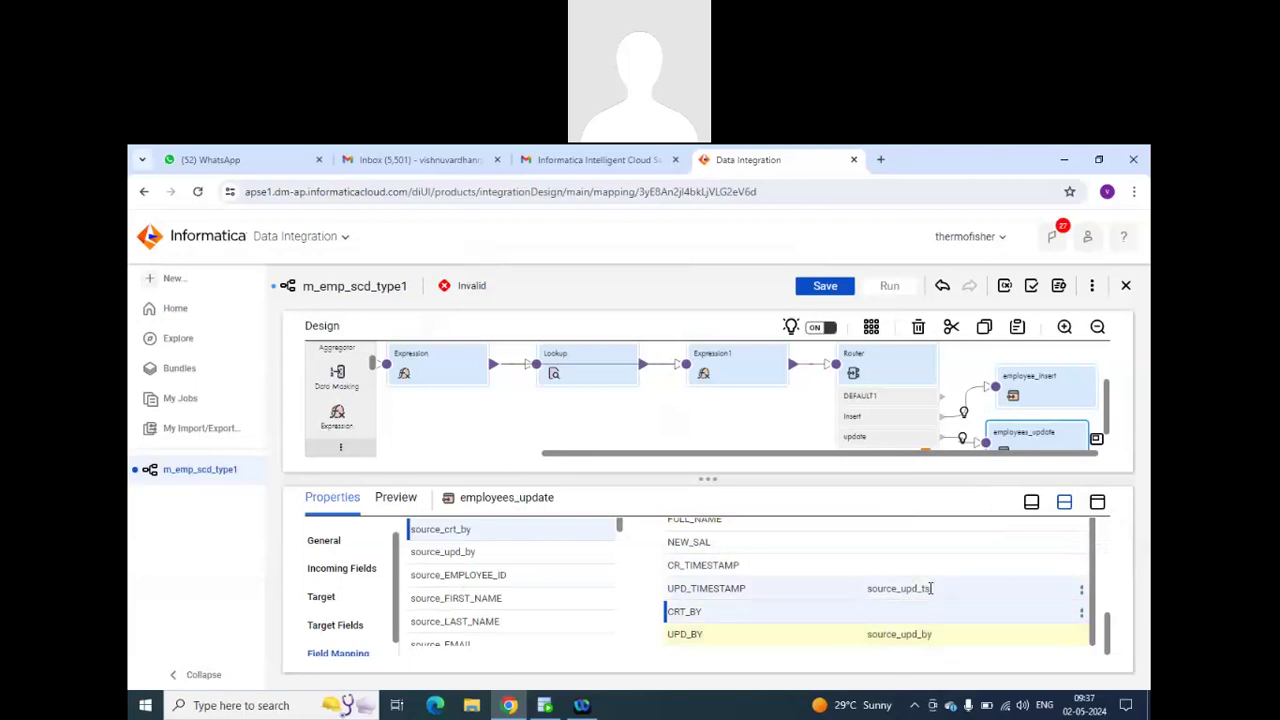
# Map source_EMAIL to the EMAIL field of the employees_update target.
pyautogui.scroll(2, 930, 588)
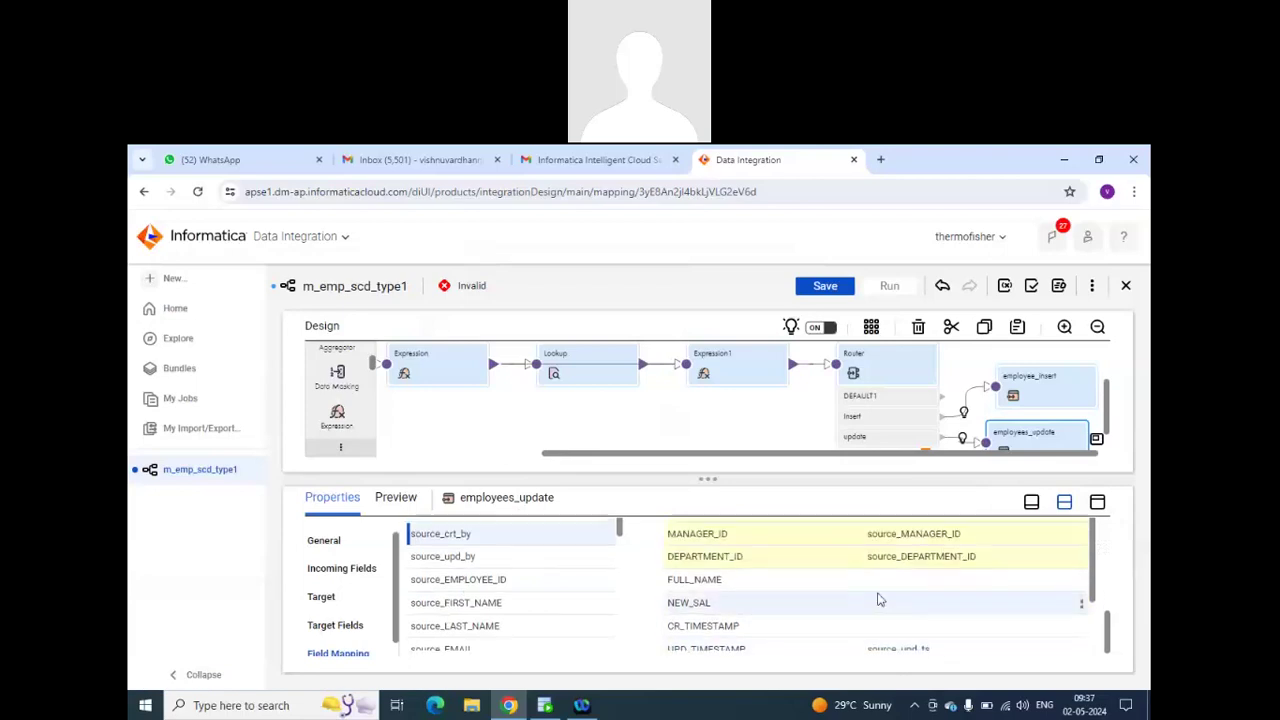
pyautogui.scroll(5, 877, 598)
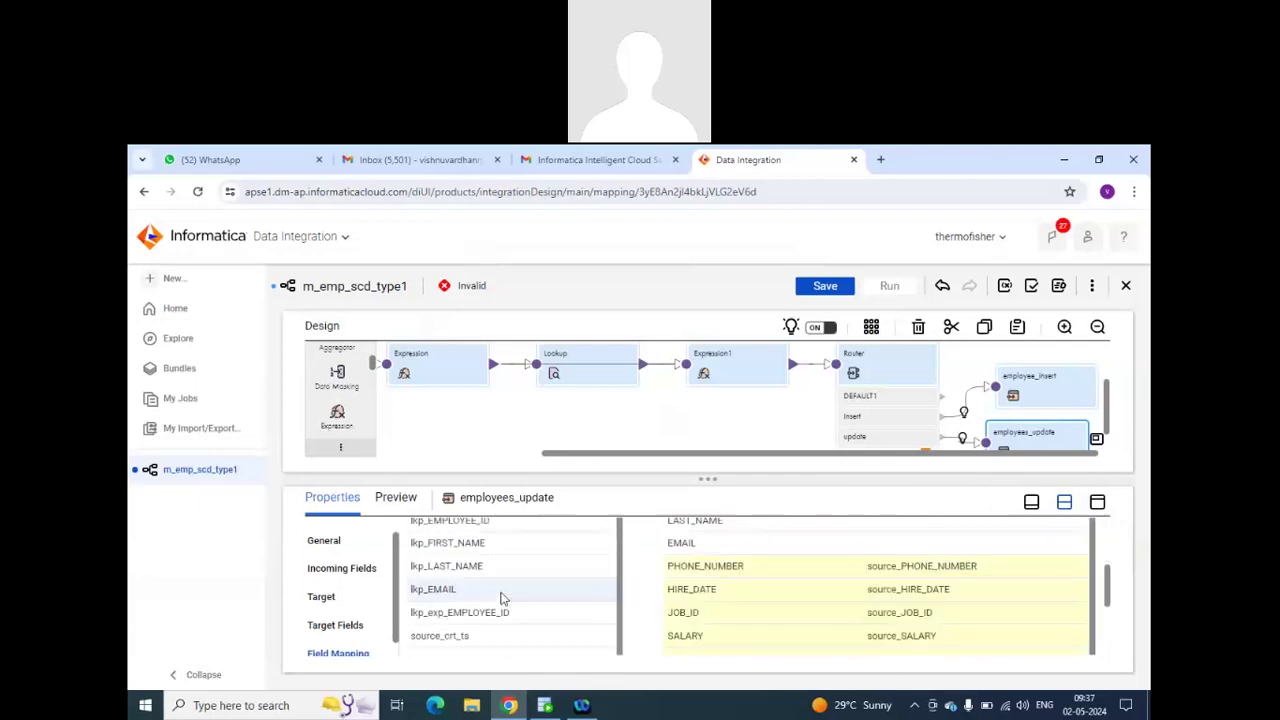
pyautogui.scroll(-3, 503, 598)
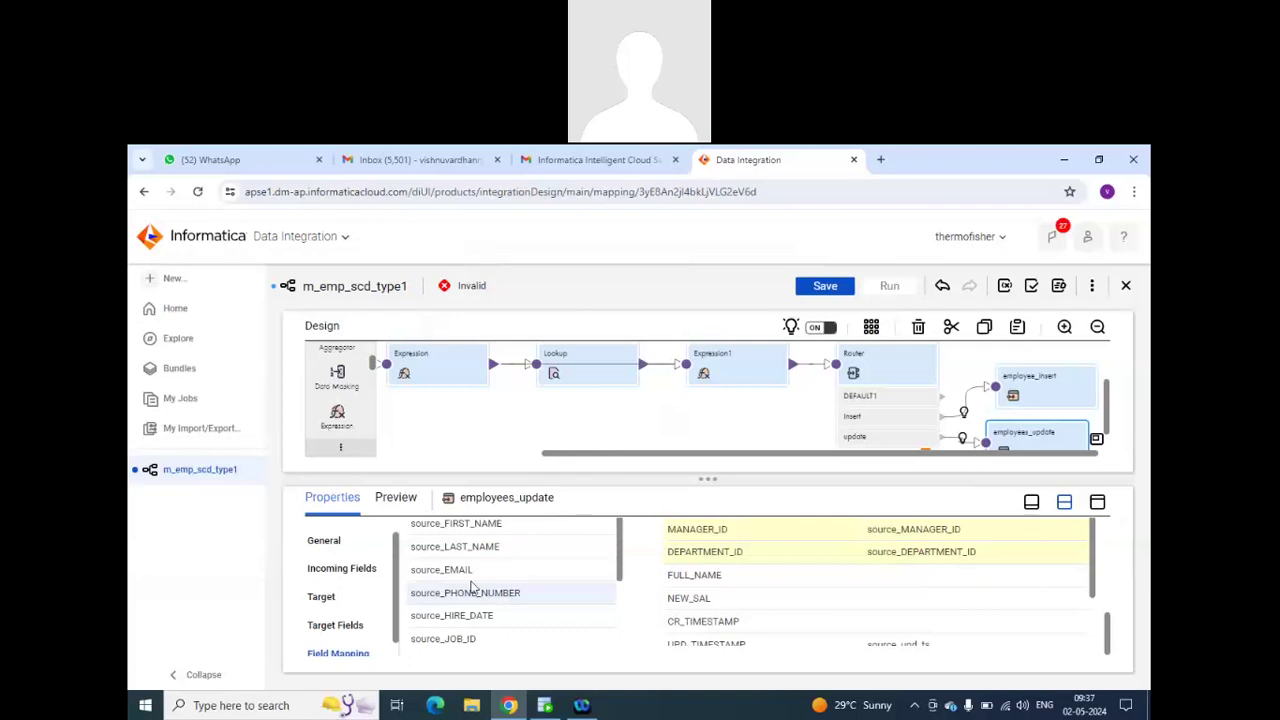
pyautogui.moveTo(472, 580); pyautogui.dragTo(890, 590)
# Map source_LAST_NAME to the LAST_NAME field of the employees_update target.
pyautogui.scroll(-2, 470, 607)
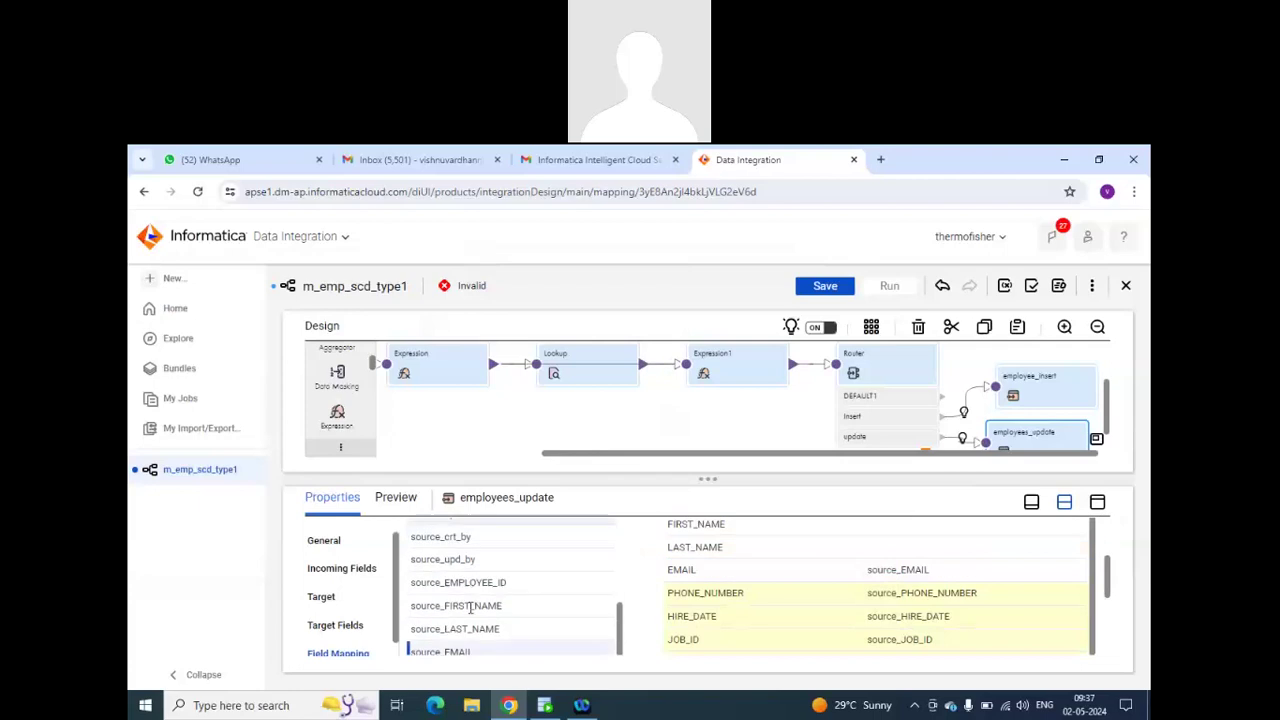
pyautogui.scroll(-2, 470, 607)
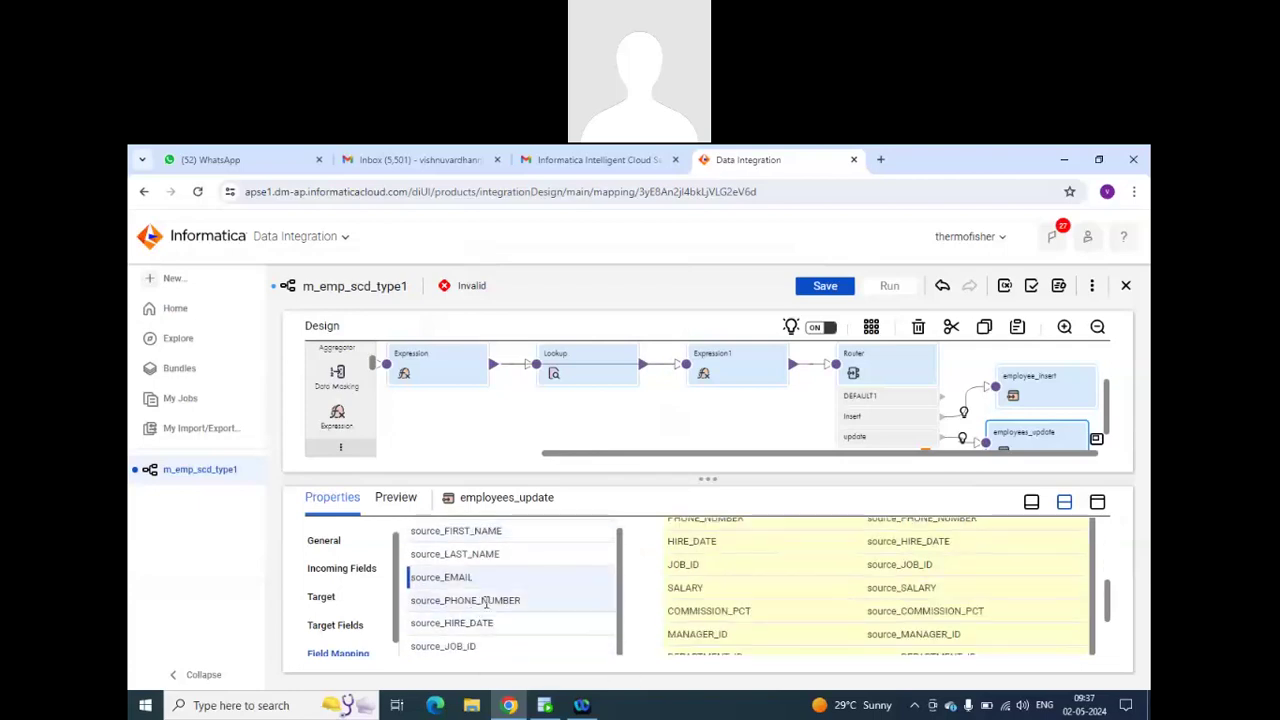
pyautogui.moveTo(486, 601); pyautogui.dragTo(777, 611)
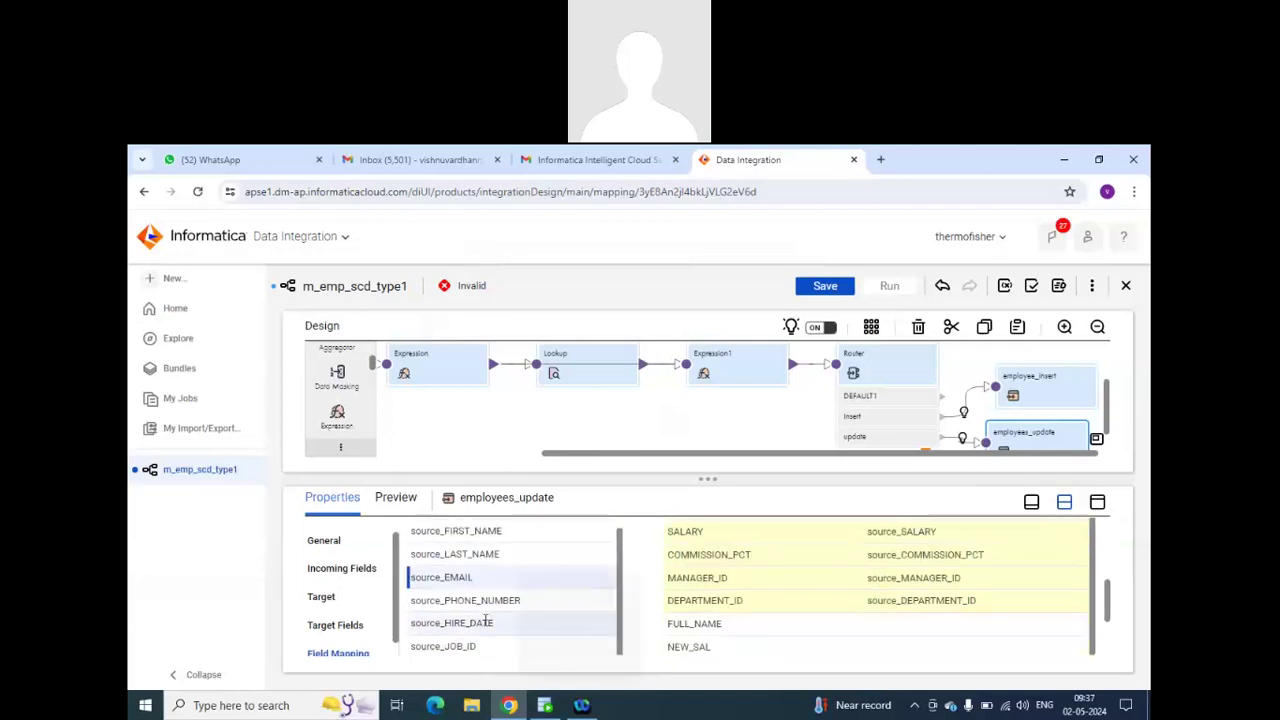
pyautogui.scroll(-3, 505, 628)
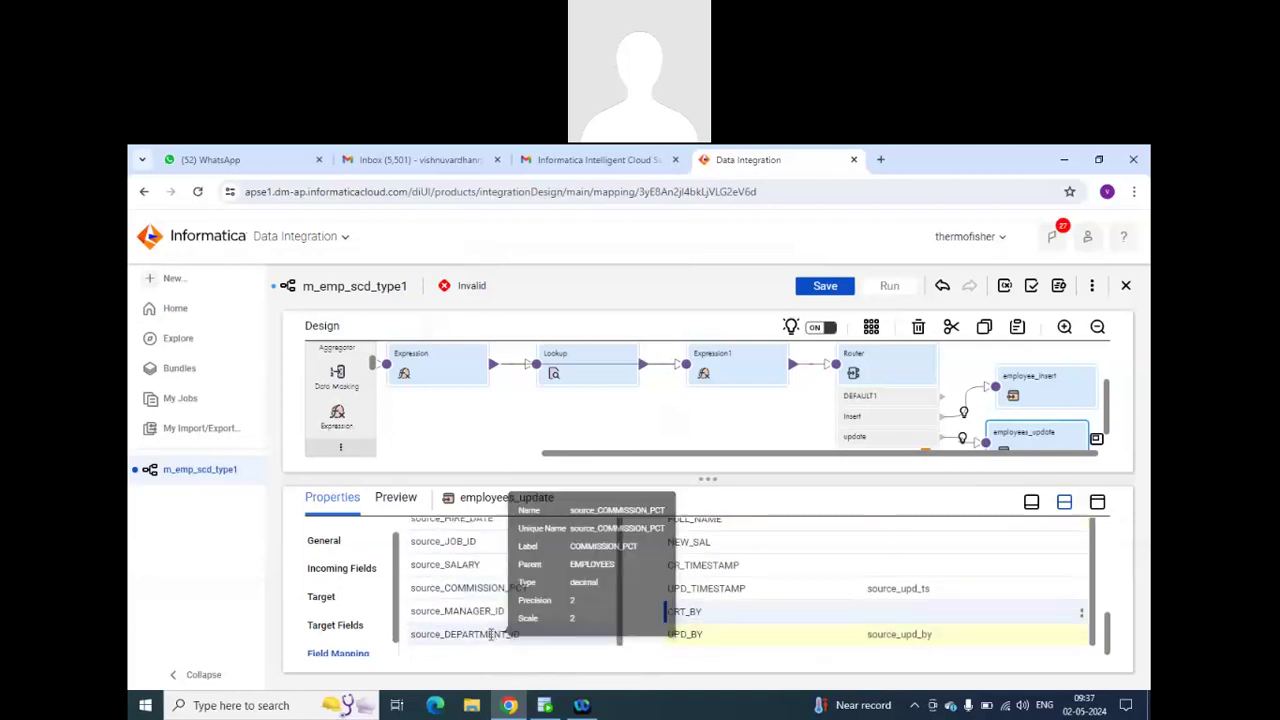
pyautogui.scroll(2, 531, 620)
pyautogui.moveTo(529, 618); pyautogui.dragTo(808, 550)
pyautogui.scroll(1, 500, 596)
pyautogui.scroll(1, 500, 596)
pyautogui.moveTo(826, 619); pyautogui.dragTo(925, 625)
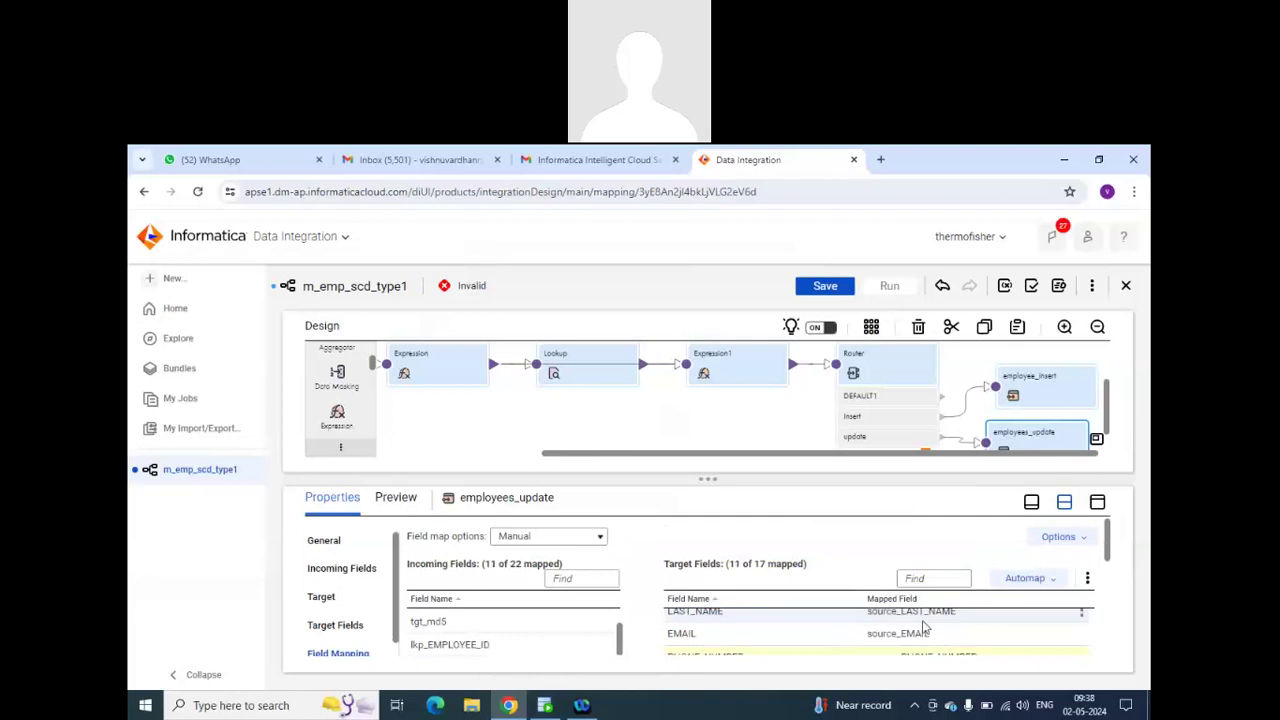
# Map source_EMPLOYEE_ID to EMPLOYEE_ID and source_FIRST_NAME to FIRST_NAME in the employees_update target.
pyautogui.scroll(-3, 811, 546)
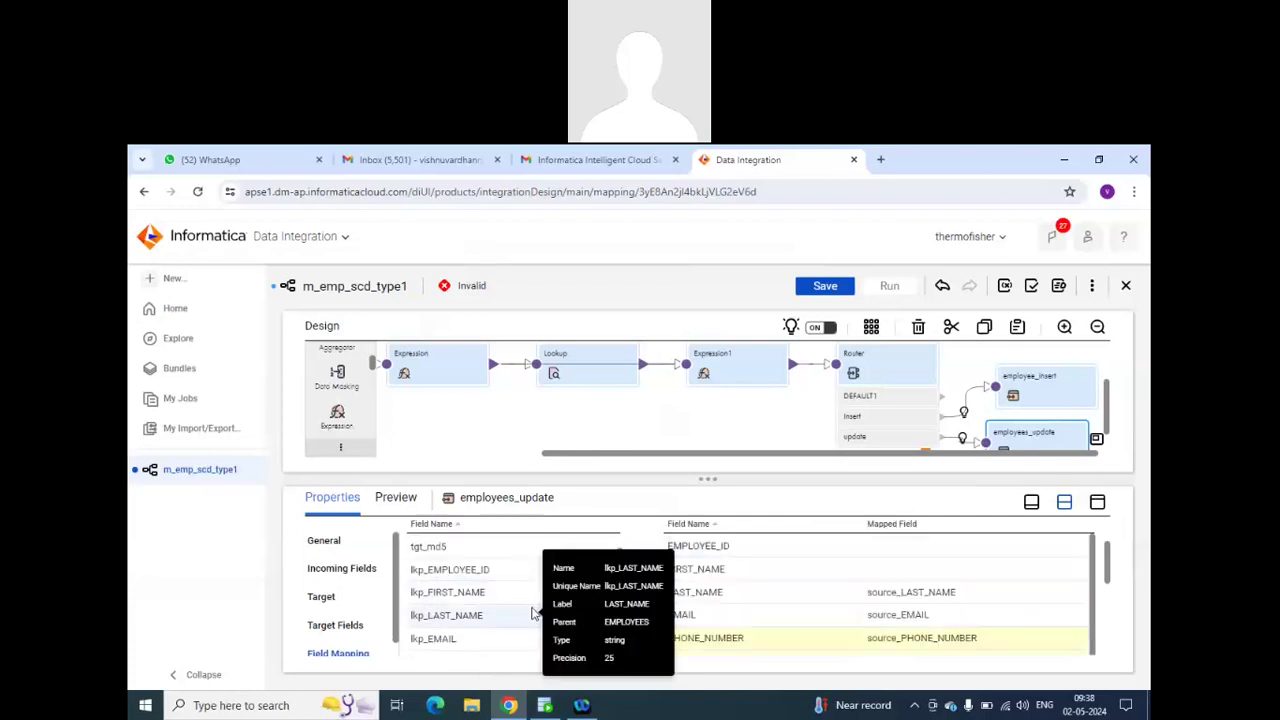
pyautogui.scroll(-1, 532, 610)
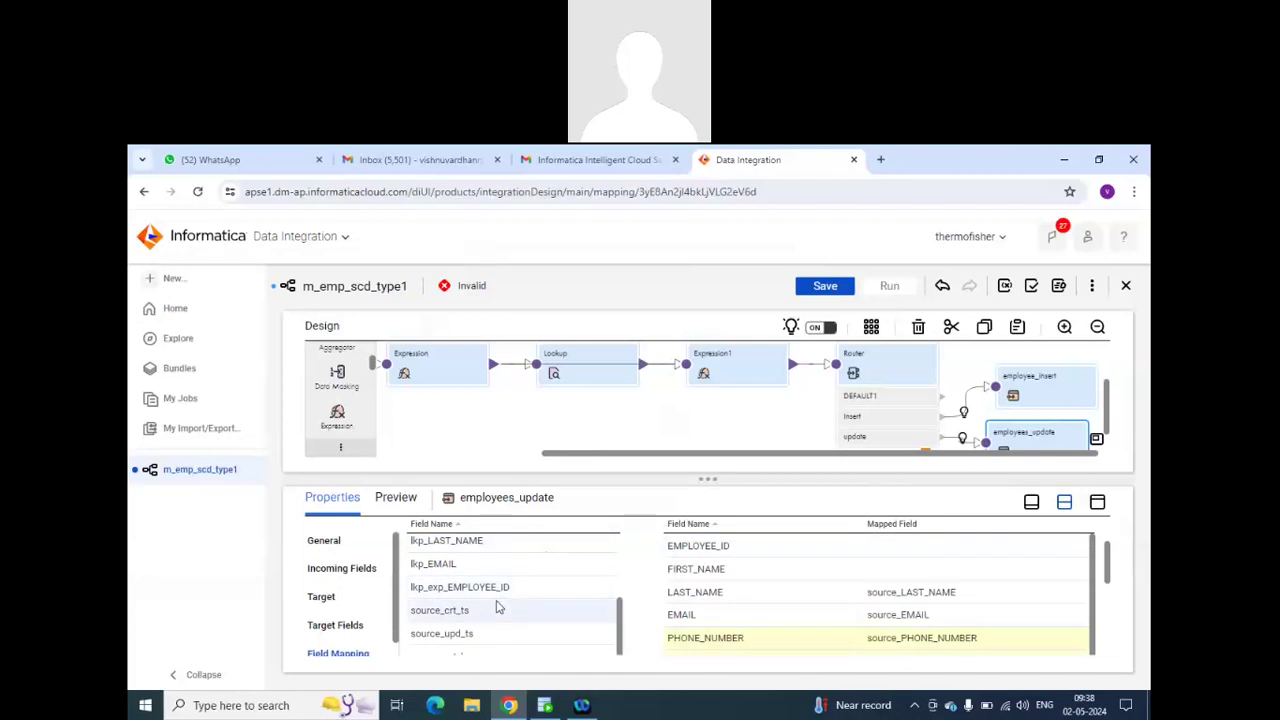
pyautogui.scroll(1, 500, 608)
pyautogui.scroll(-2, 497, 607)
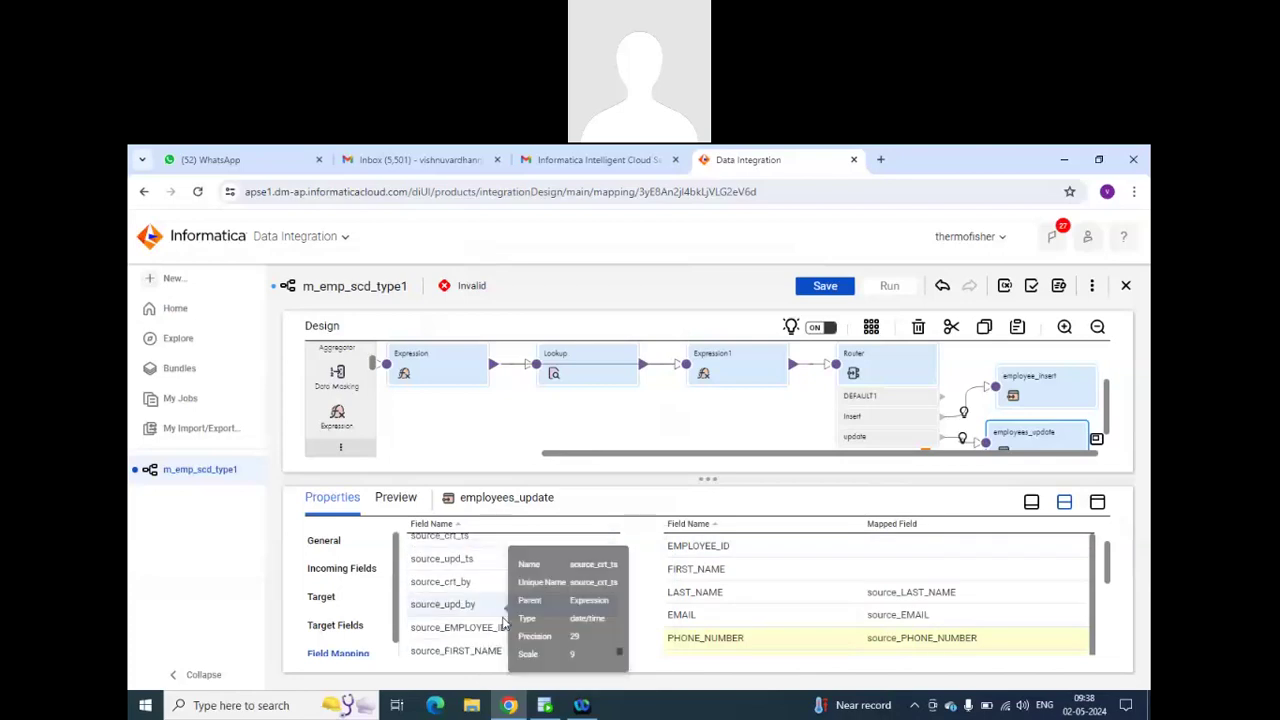
pyautogui.moveTo(543, 627); pyautogui.dragTo(900, 546)
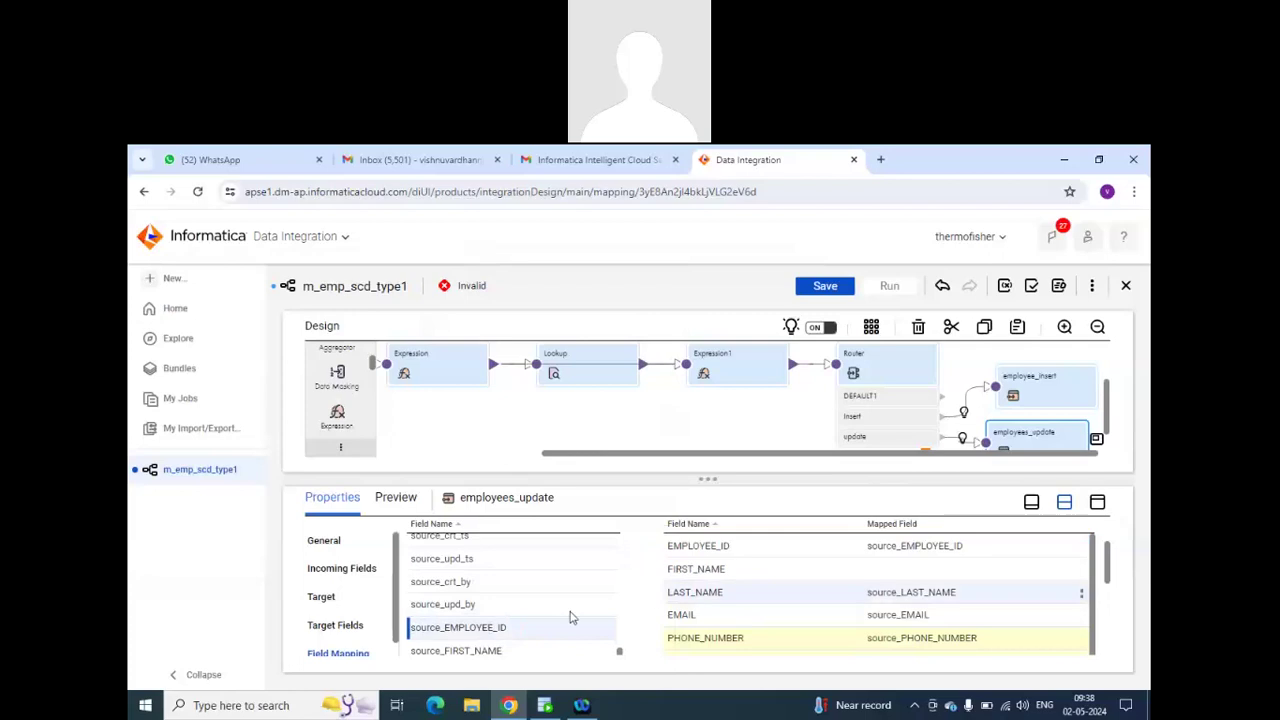
pyautogui.moveTo(505, 651); pyautogui.dragTo(887, 626)
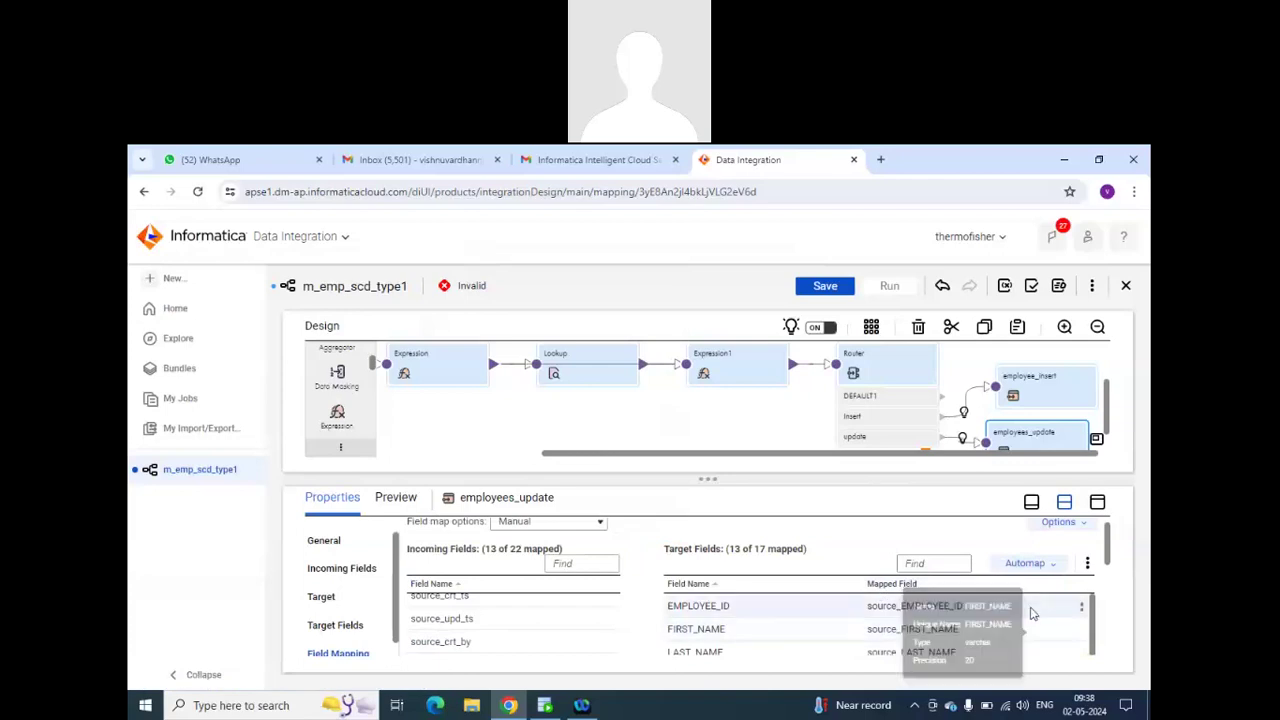
# Automap the incoming fields to the employee_insert target fields using Smart Map.
pyautogui.click(1047, 398)
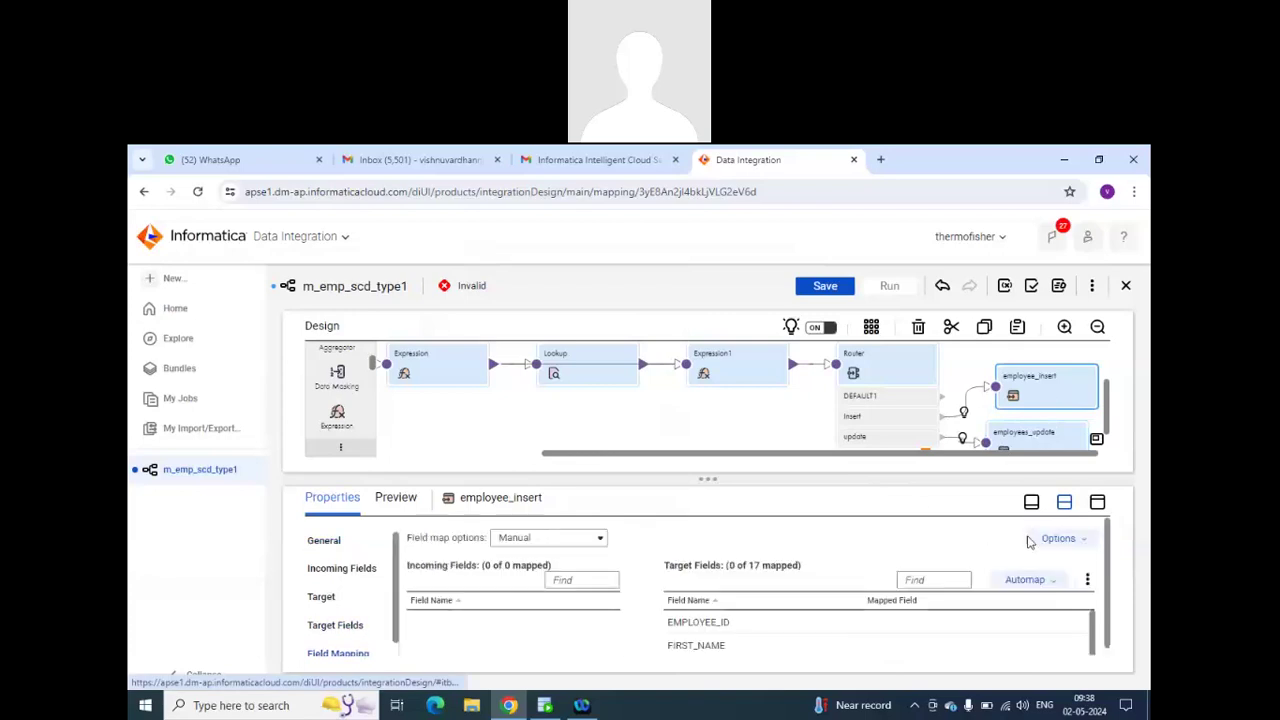
pyautogui.click(1066, 544)
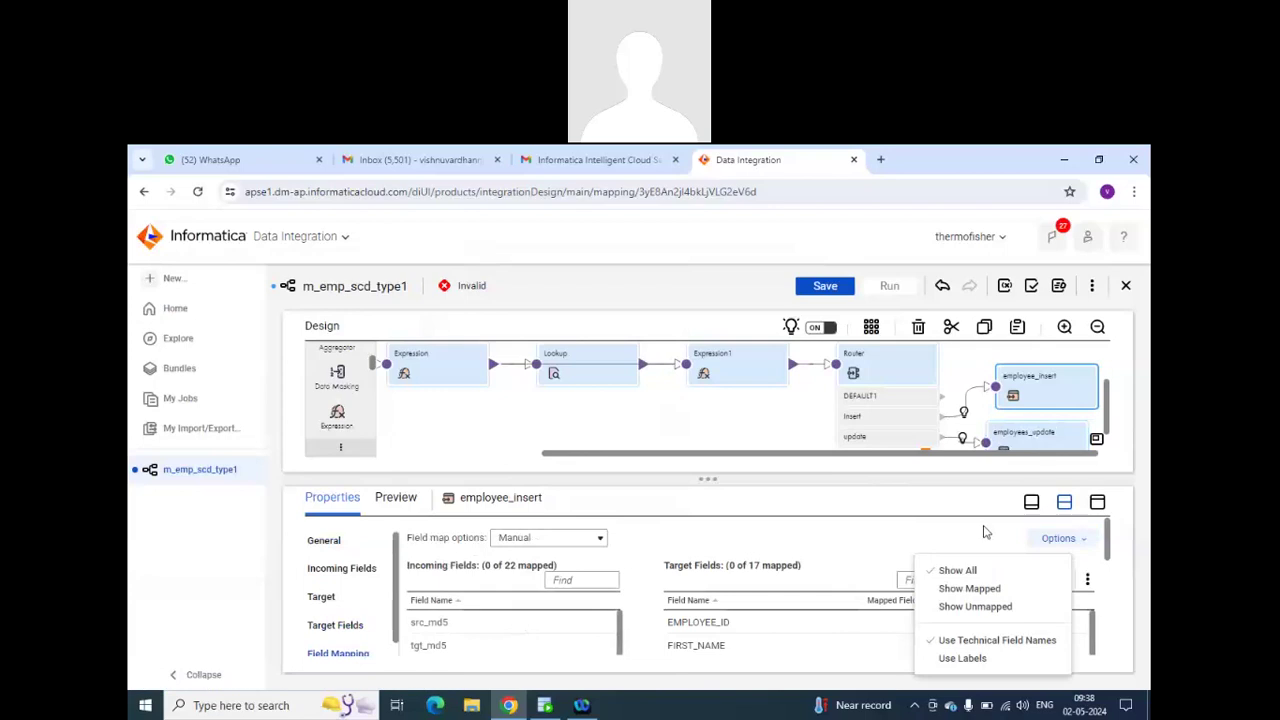
pyautogui.click(1025, 579)
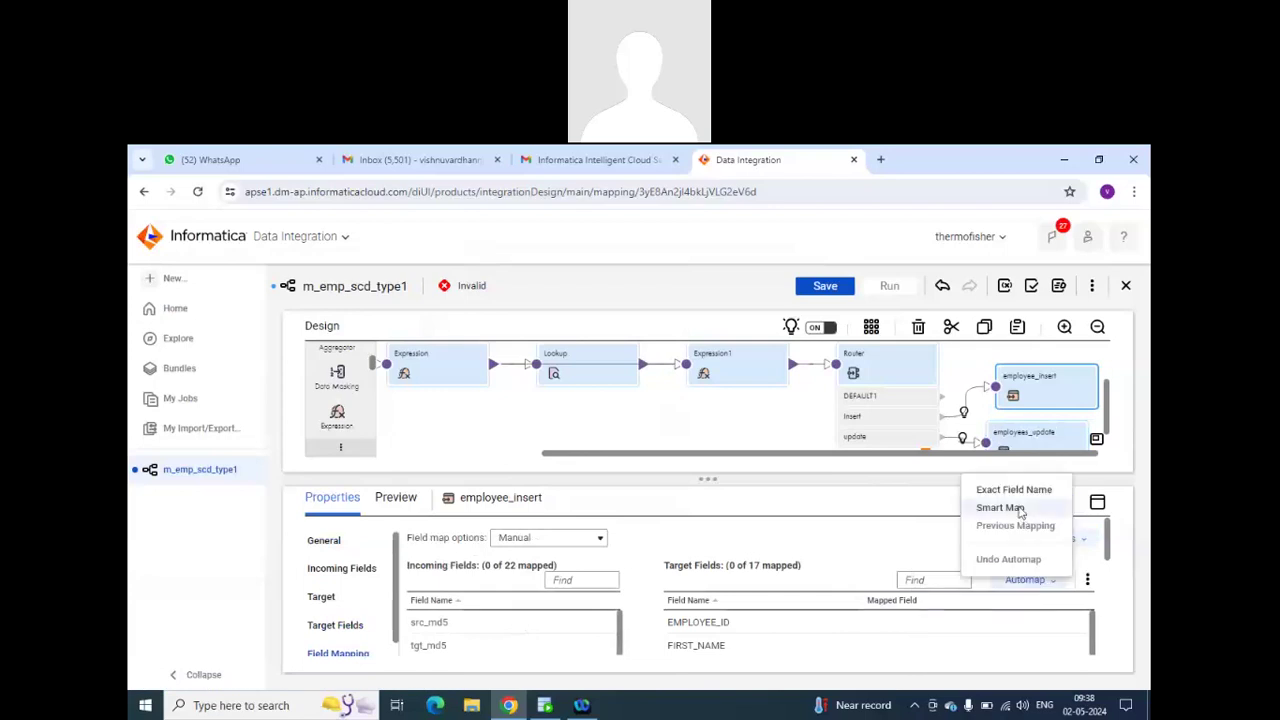
pyautogui.click(1005, 508)
pyautogui.scroll(-3, 870, 565)
pyautogui.scroll(3, 870, 565)
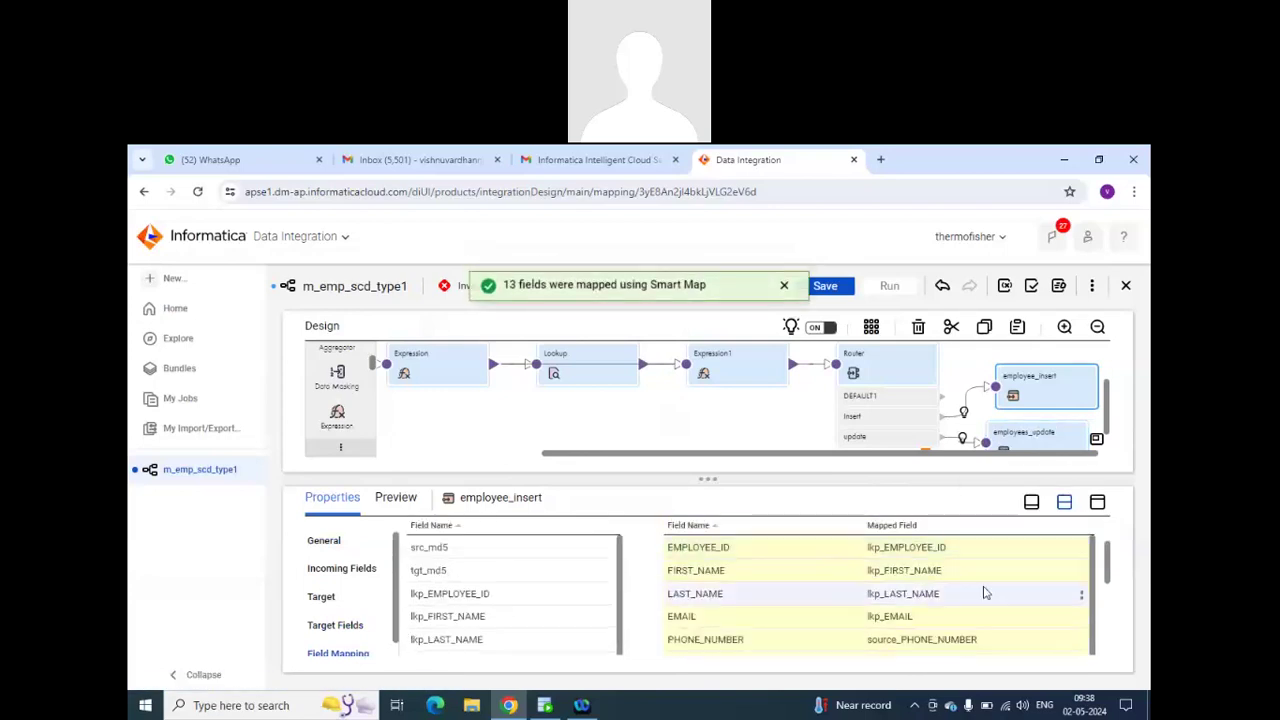
# Unmap the lookup fields from EMPLOYEE_ID, FIRST_NAME, LAST_NAME and EMAIL in the employee_insert field mapping.
pyautogui.click(1081, 548)
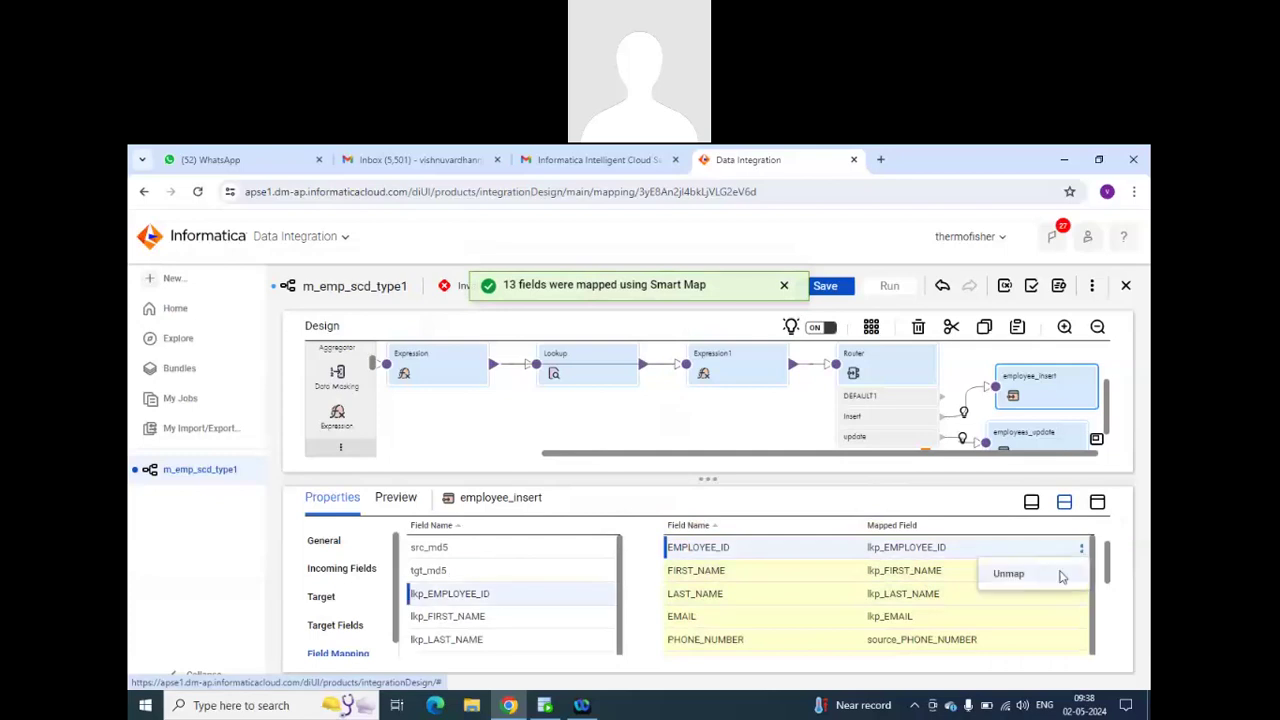
pyautogui.click(1045, 575)
pyautogui.click(1081, 571)
pyautogui.click(1053, 599)
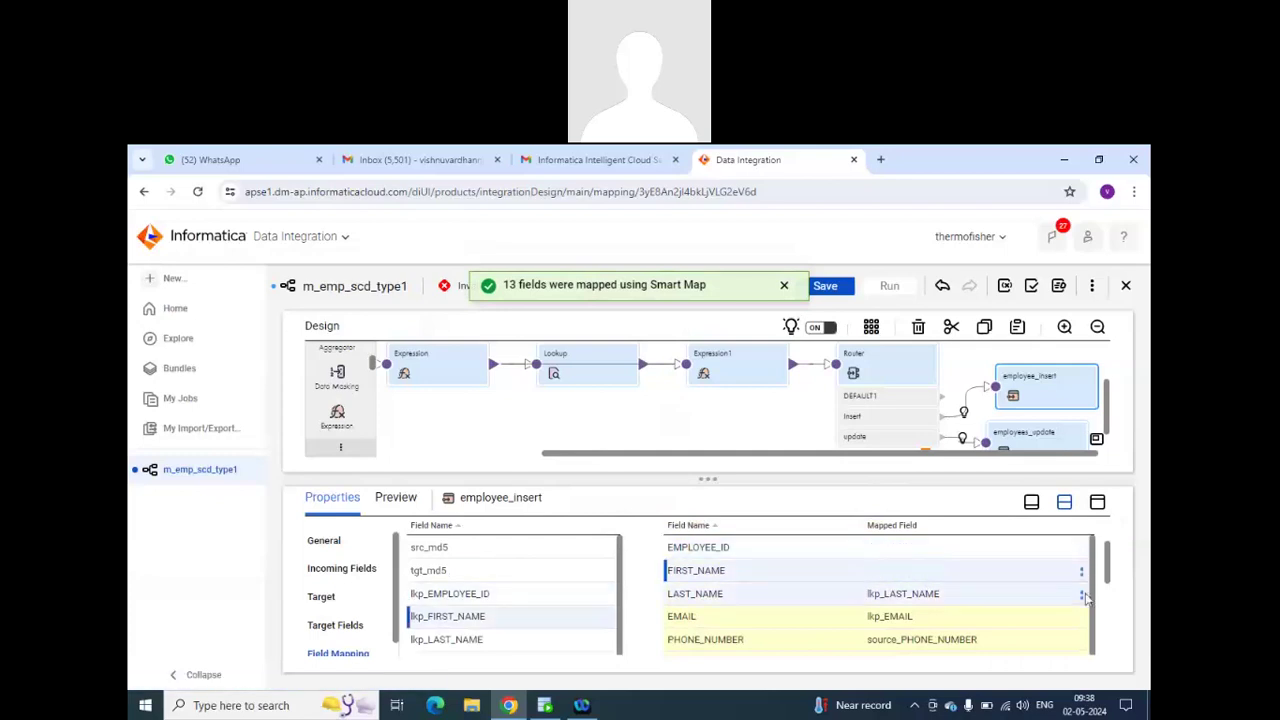
pyautogui.click(1081, 594)
pyautogui.click(1055, 620)
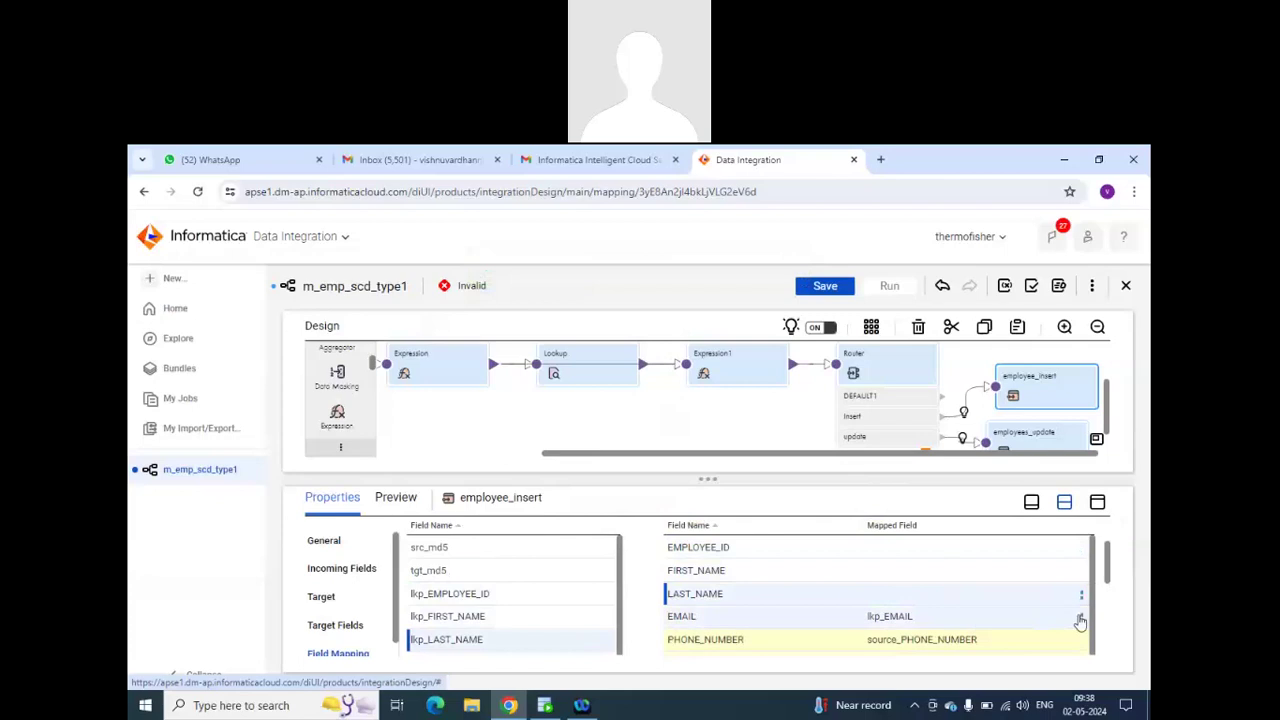
pyautogui.click(1081, 617)
pyautogui.click(1020, 640)
# Map source_crt_ts to CR_TIMESTAMP and source_upd_ts to UPD_TIMESTAMP in the employee_insert target.
pyautogui.scroll(-1, 1003, 610)
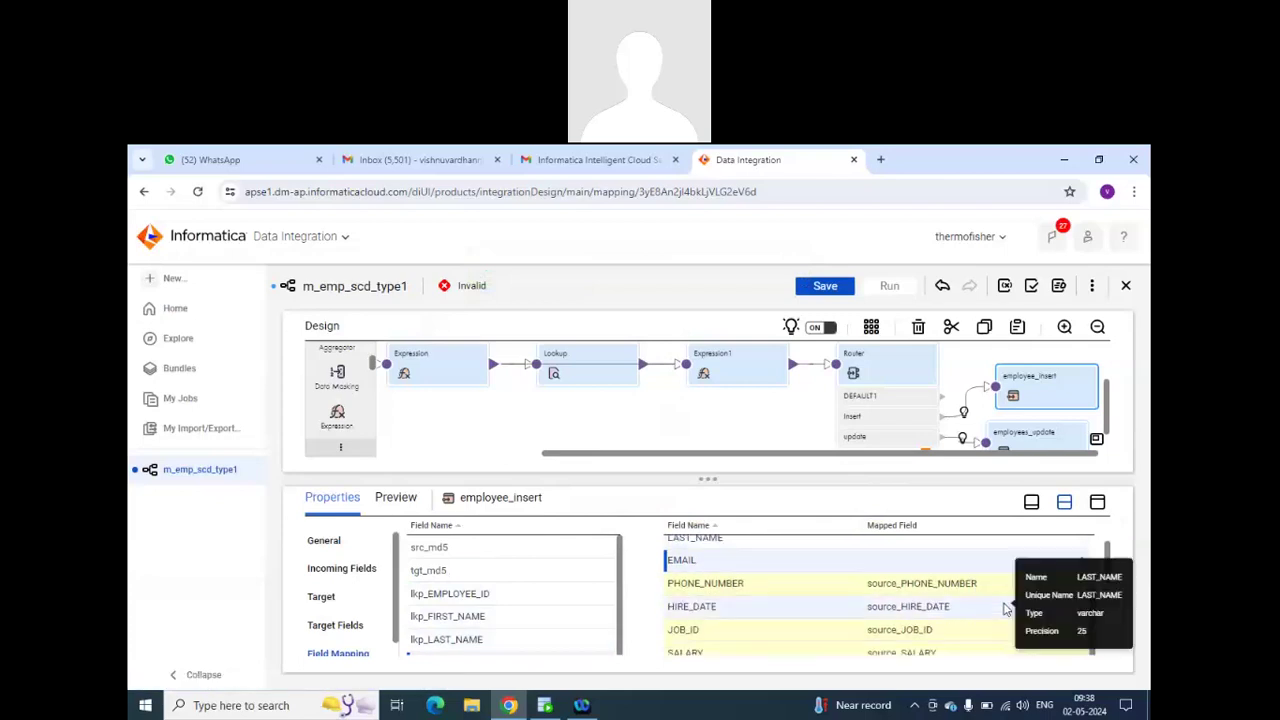
pyautogui.scroll(-3, 1100, 613)
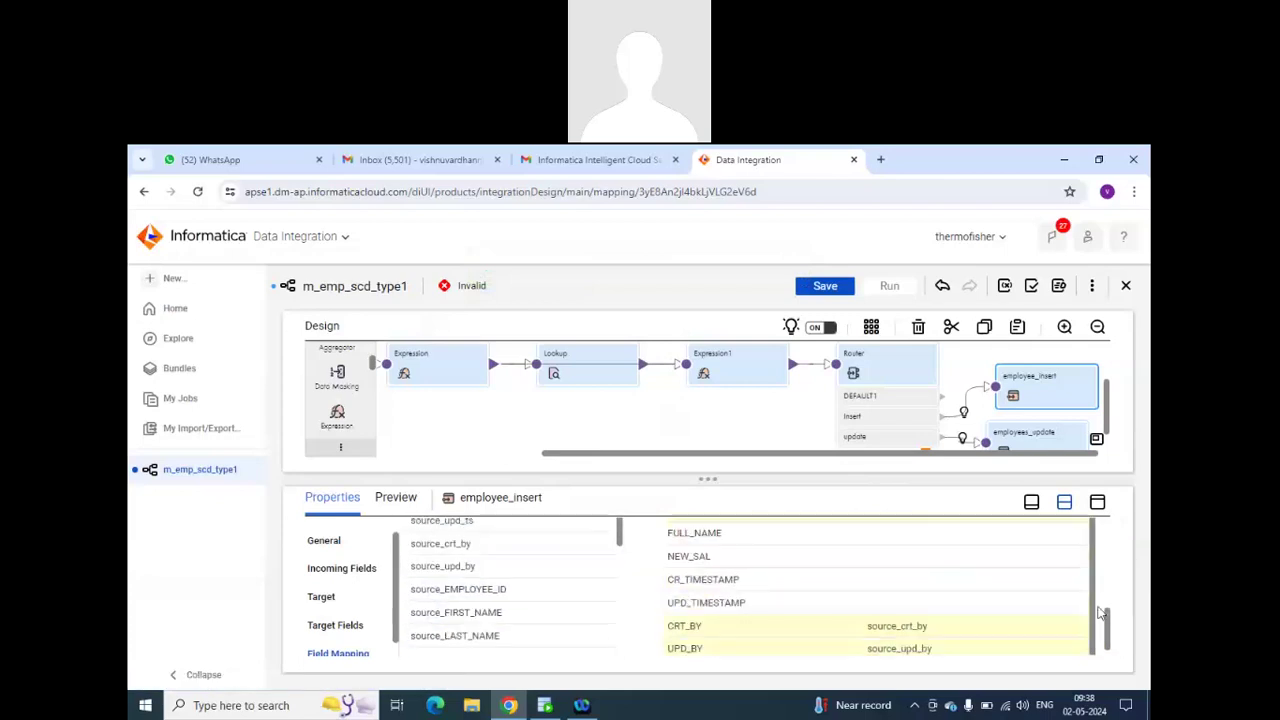
pyautogui.scroll(1, 1100, 613)
pyautogui.scroll(1, 1100, 613)
pyautogui.scroll(-3, 563, 600)
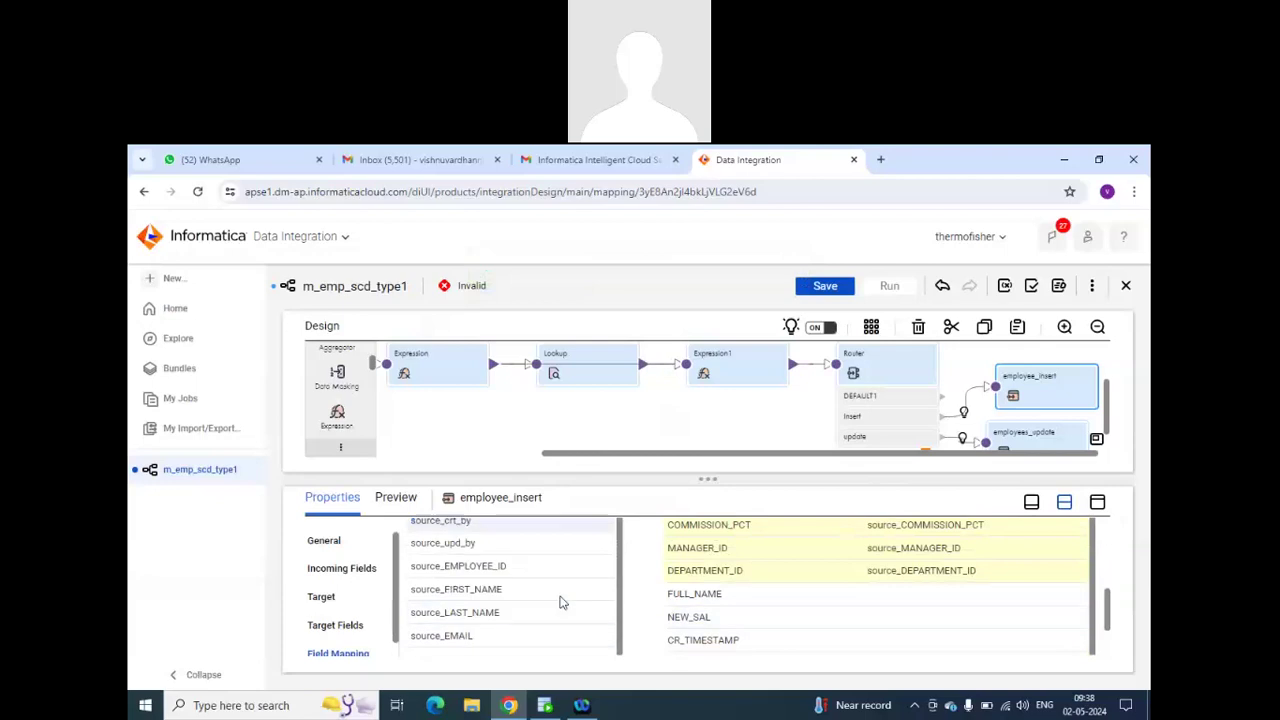
pyautogui.scroll(-1, 563, 600)
pyautogui.scroll(3, 563, 600)
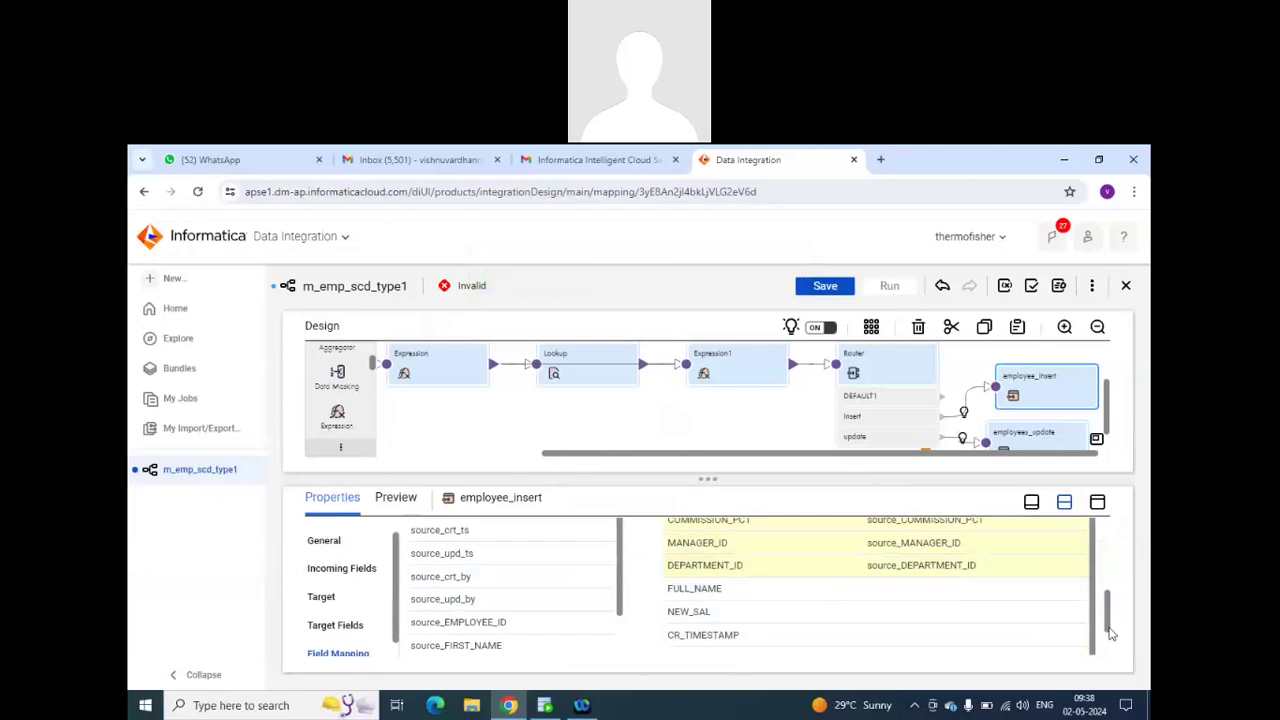
pyautogui.moveTo(1110, 620); pyautogui.dragTo(1110, 634)
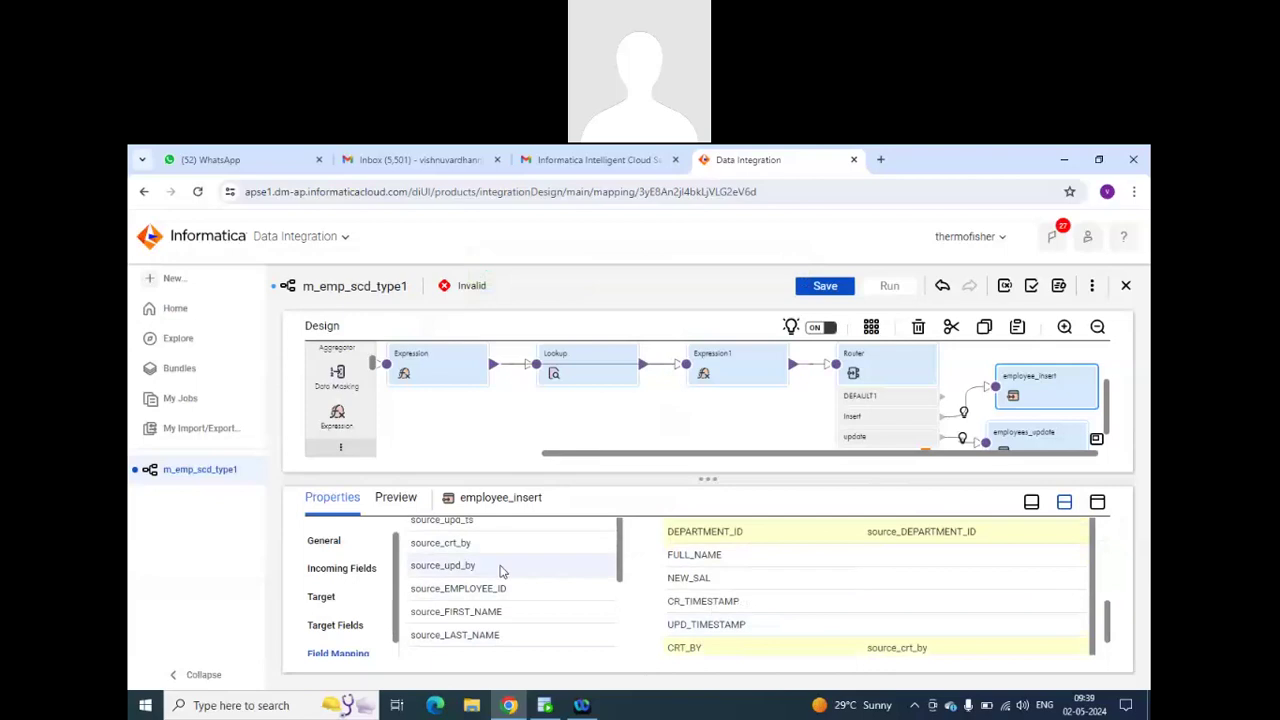
pyautogui.scroll(2, 500, 565)
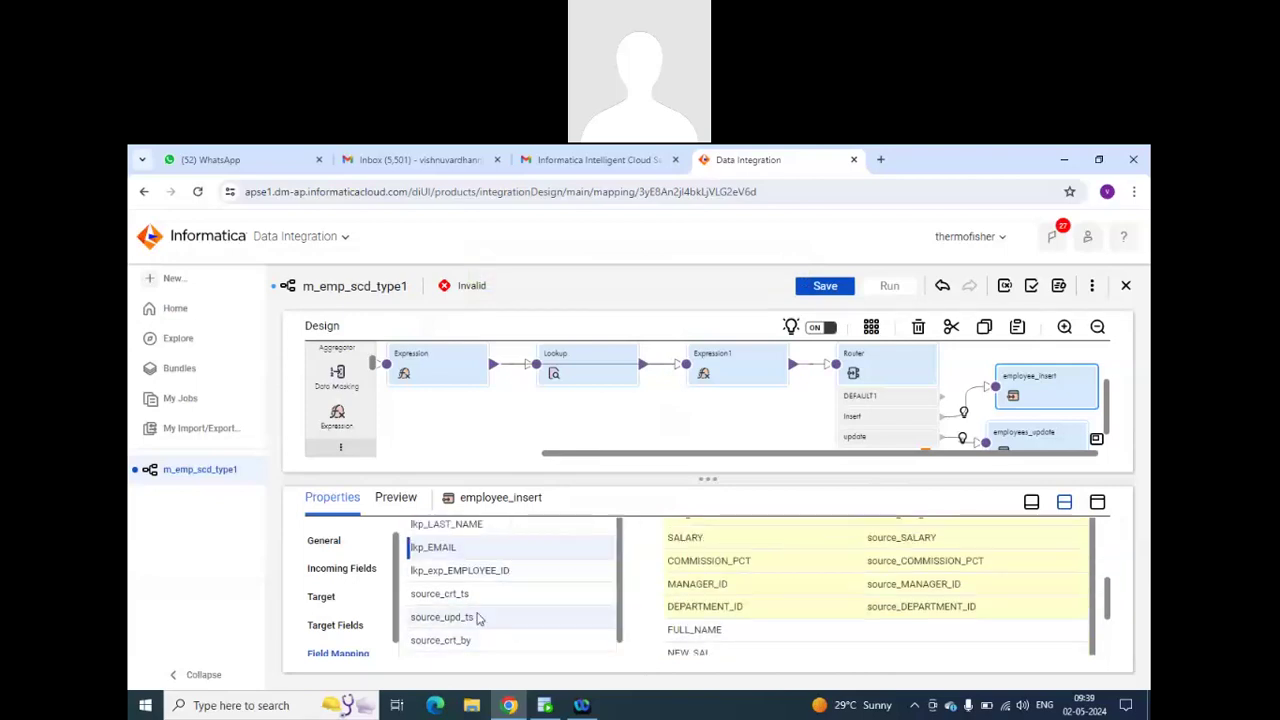
pyautogui.moveTo(440, 594); pyautogui.dragTo(870, 562)
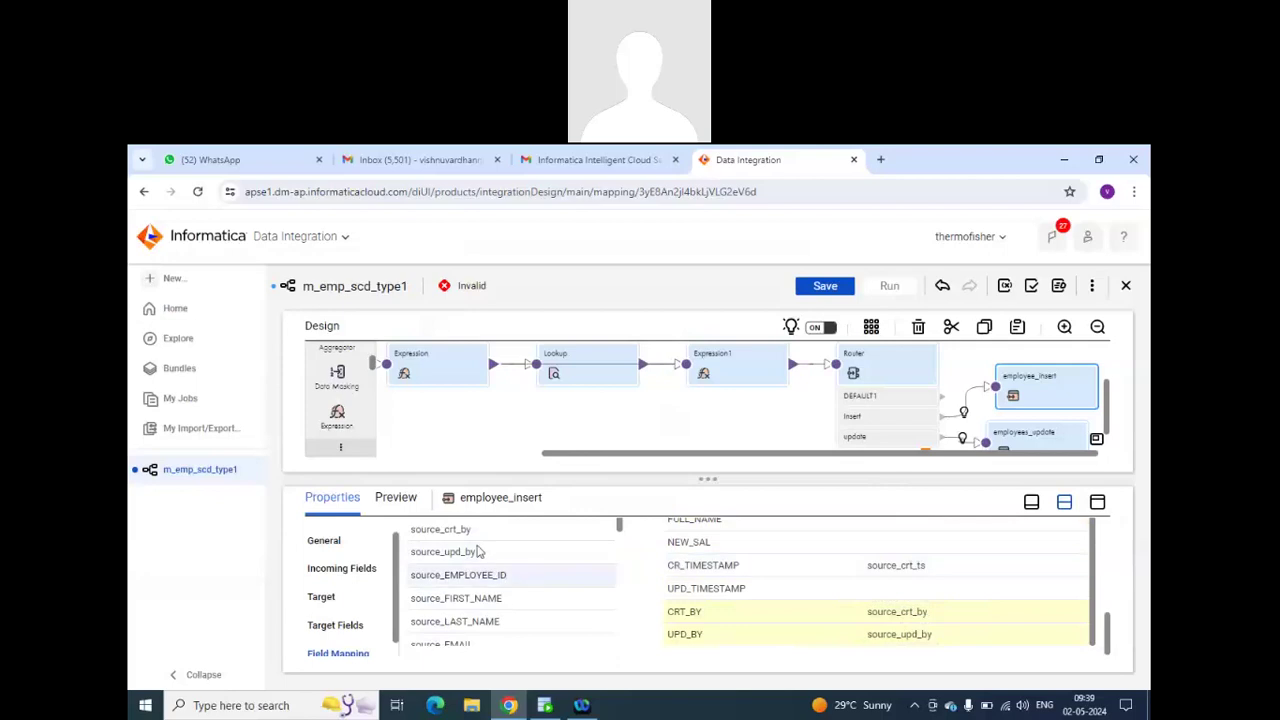
pyautogui.scroll(3, 478, 560)
pyautogui.moveTo(455, 580); pyautogui.dragTo(811, 606)
# Map source_EMPLOYEE_ID to the EMPLOYEE_ID field of the employee_insert target.
pyautogui.scroll(1, 815, 606)
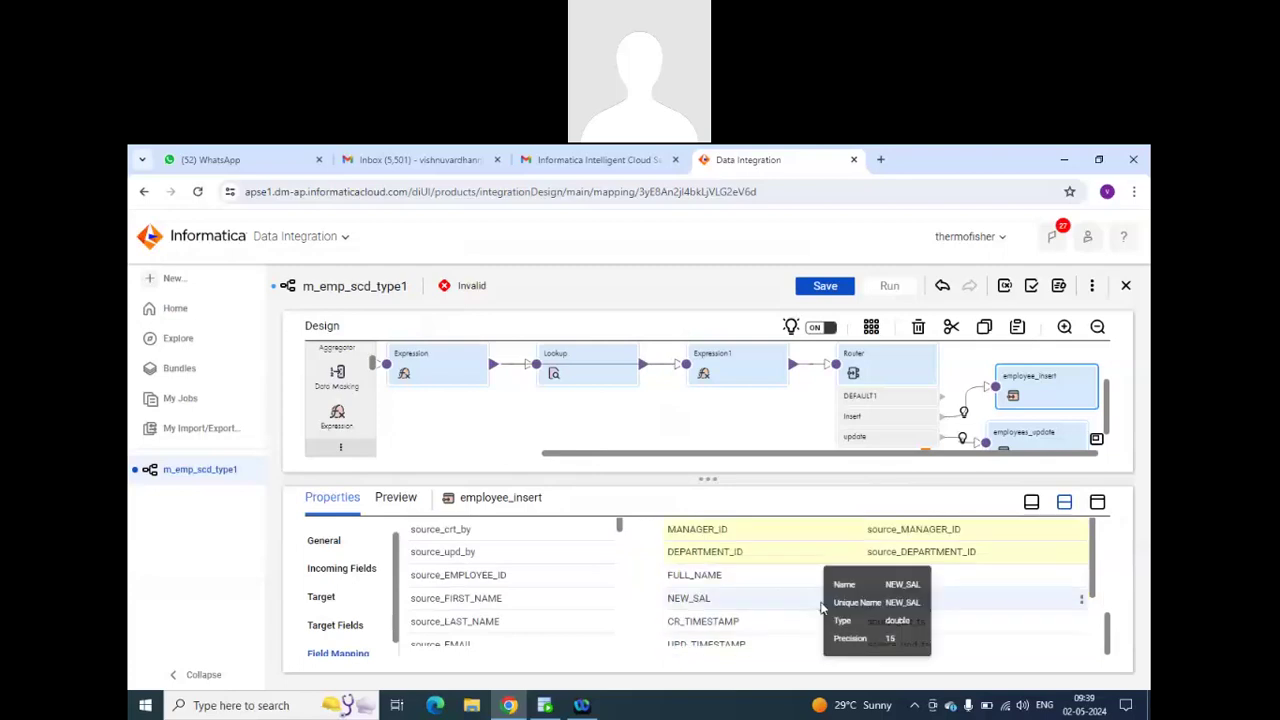
pyautogui.scroll(2, 1069, 589)
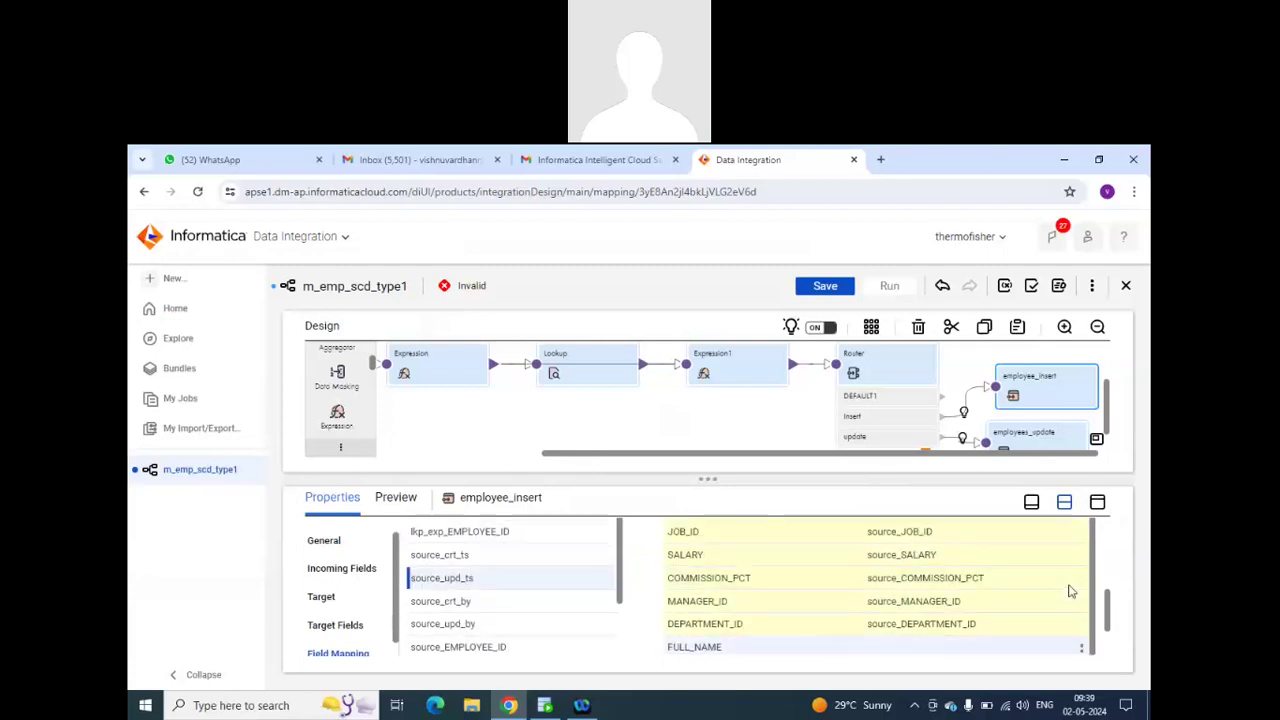
pyautogui.moveTo(480, 650); pyautogui.dragTo(829, 624)
pyautogui.scroll(-5, 543, 642)
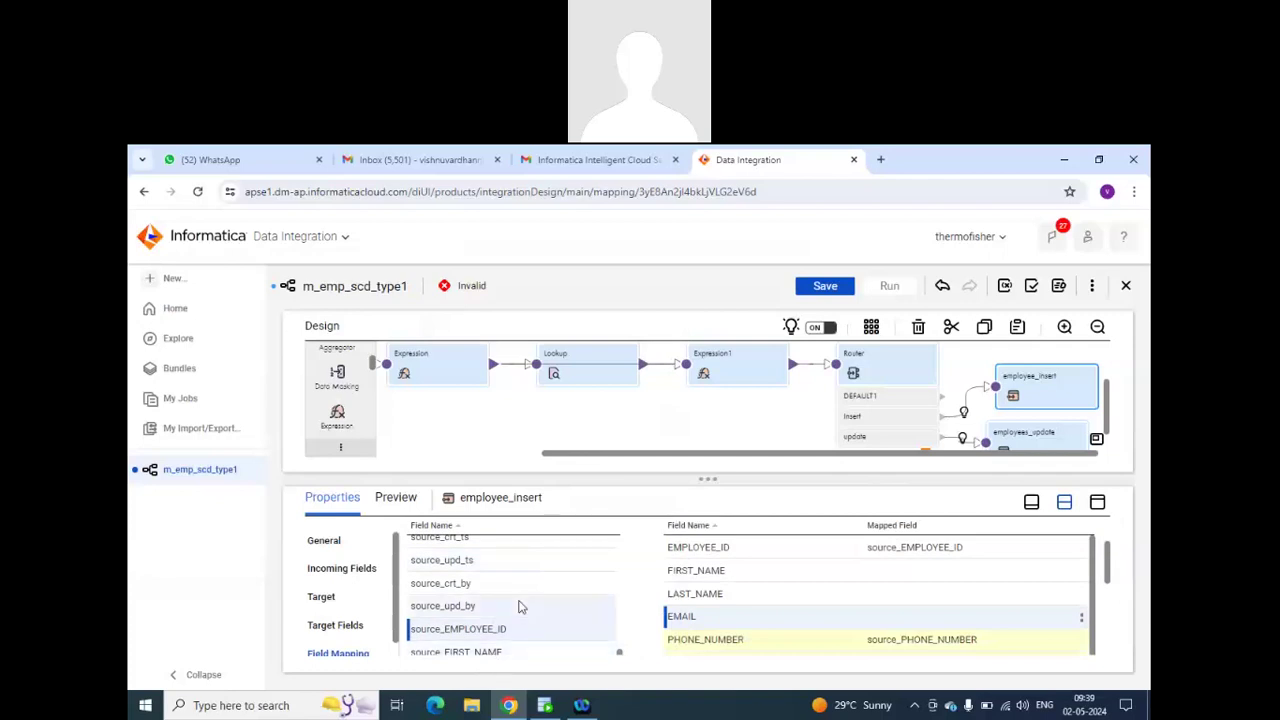
# Map source_EMAIL, source_LAST_NAME and source_FIRST_NAME to the EMAIL, LAST_NAME and FIRST_NAME fields of the employee_insert target.
pyautogui.scroll(-1, 522, 606)
pyautogui.scroll(1, 550, 604)
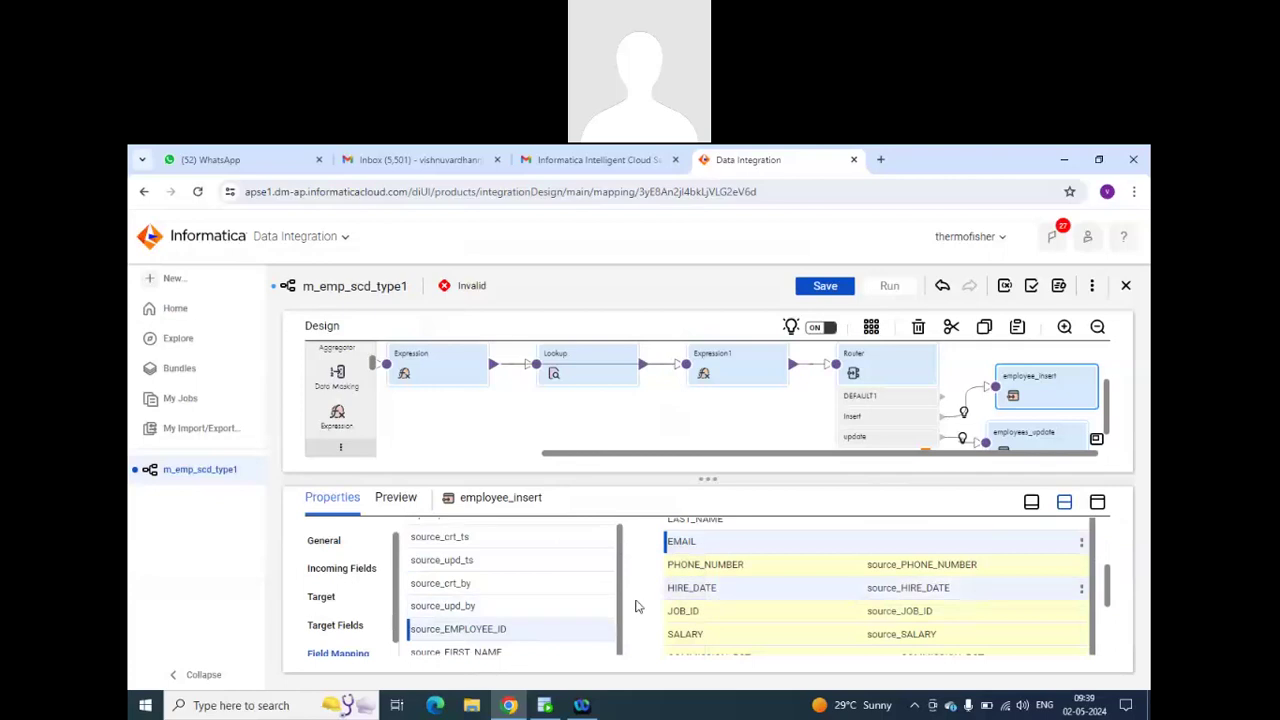
pyautogui.scroll(-3, 618, 606)
pyautogui.scroll(1, 955, 567)
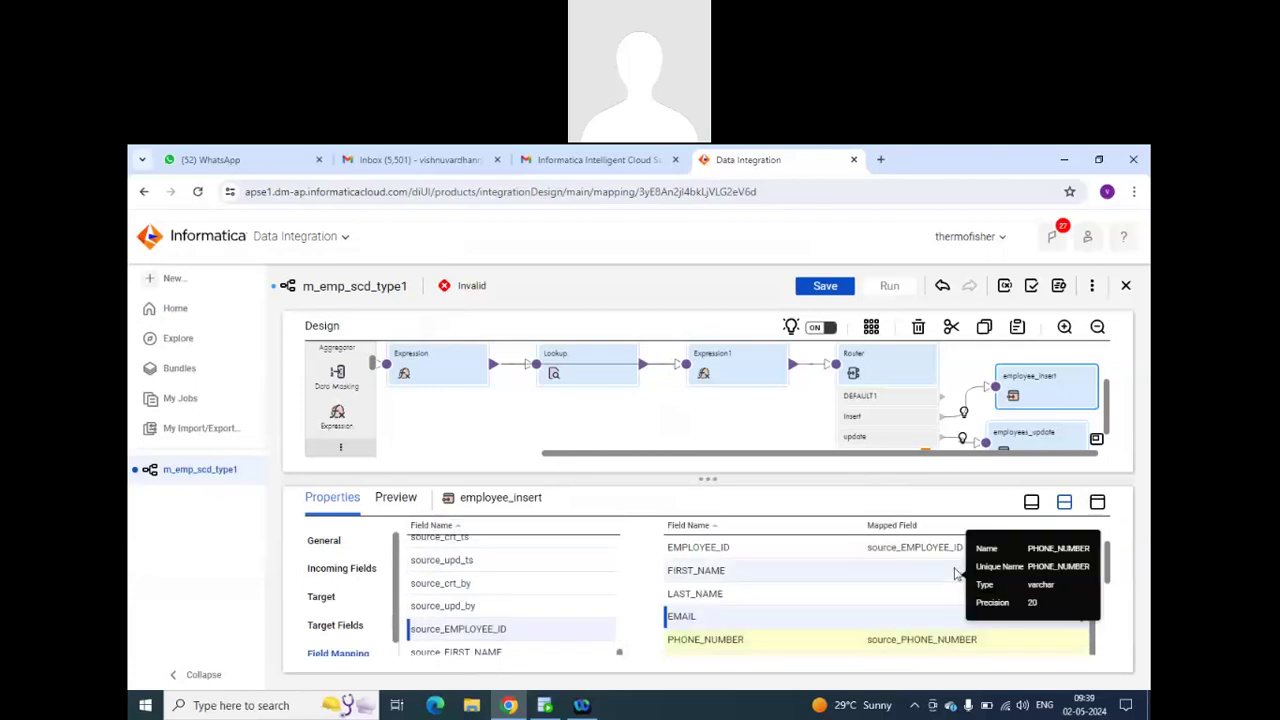
pyautogui.scroll(-2, 590, 609)
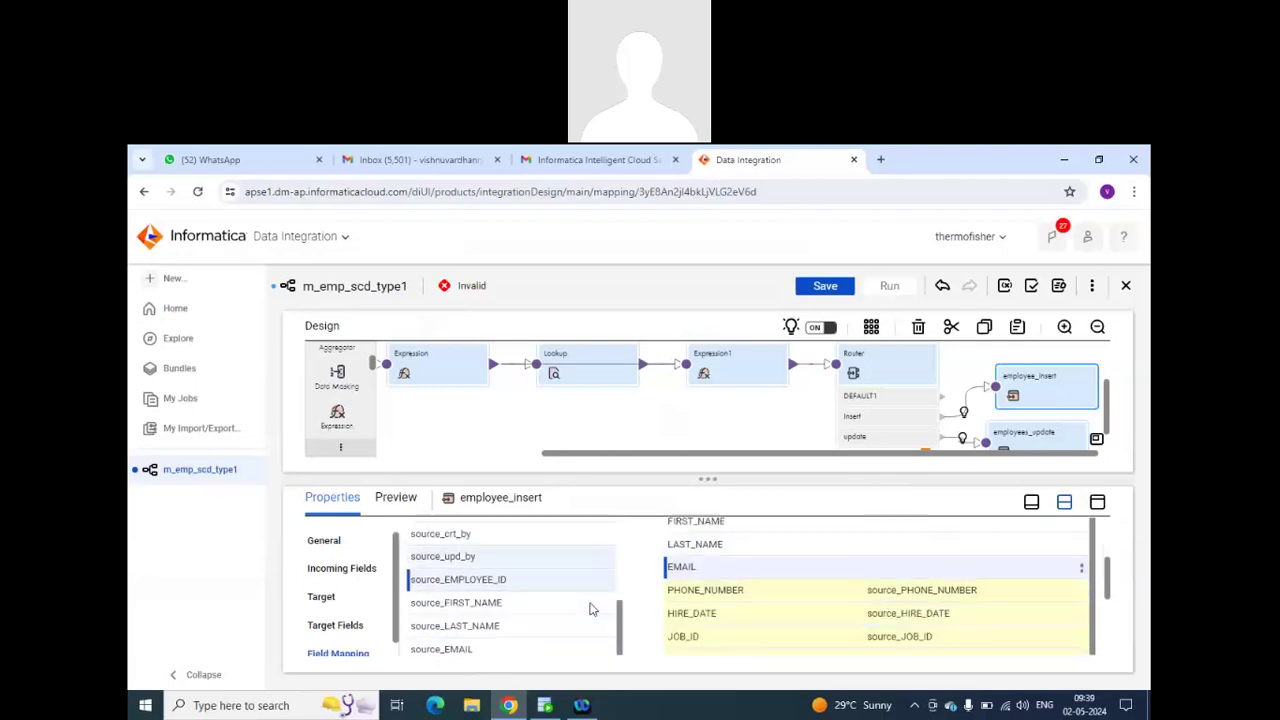
pyautogui.moveTo(480, 627); pyautogui.dragTo(879, 540)
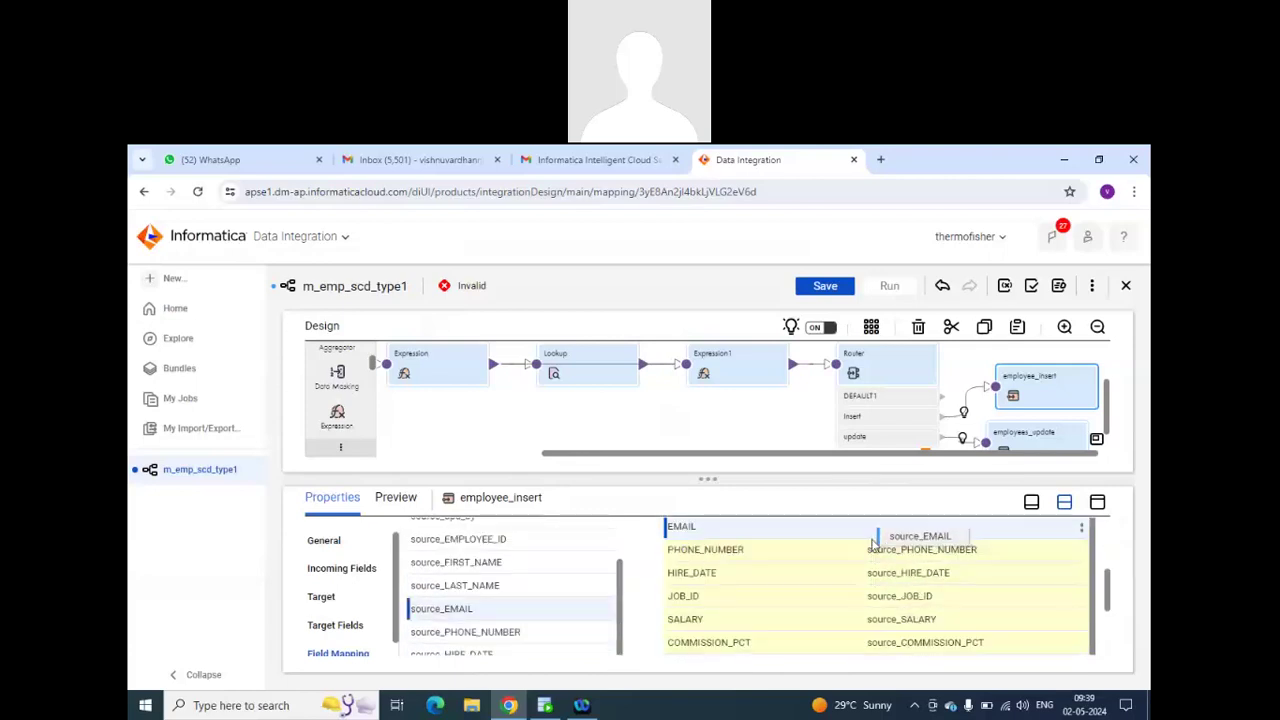
pyautogui.moveTo(455, 585); pyautogui.dragTo(858, 563)
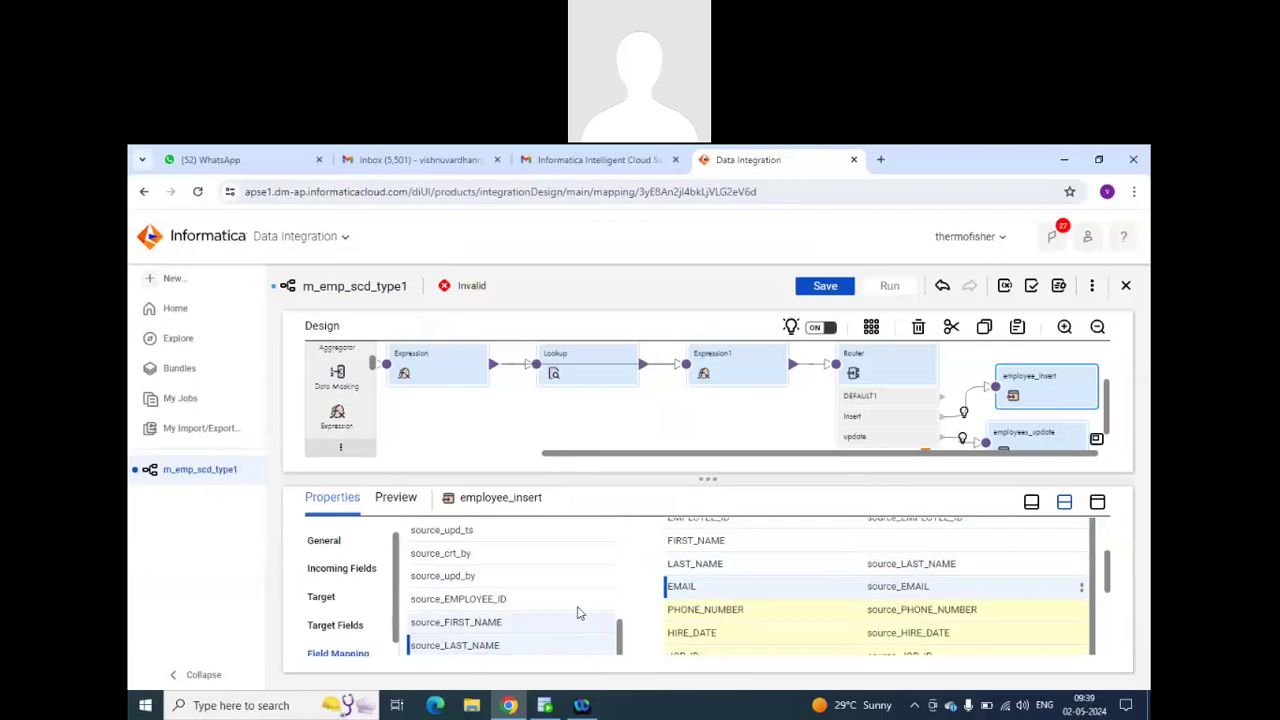
pyautogui.moveTo(577, 614); pyautogui.dragTo(900, 543)
pyautogui.scroll(-1, 843, 596)
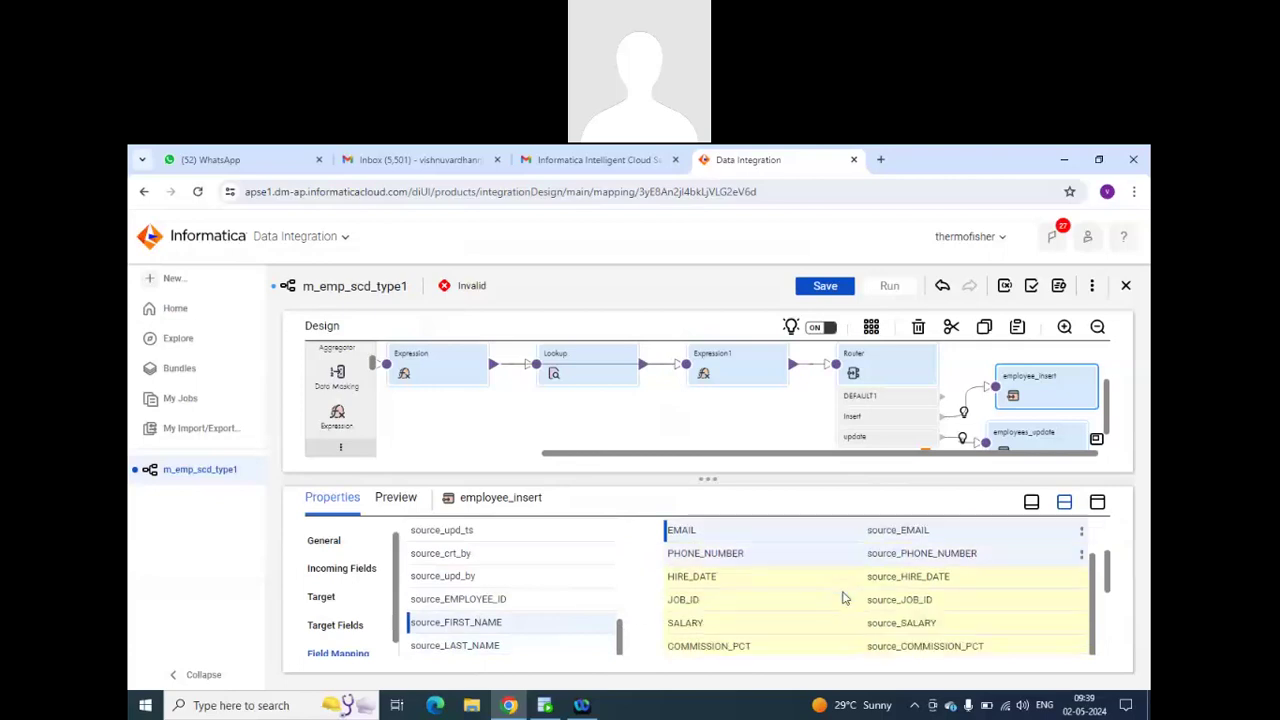
# Validate the m_emp_scd_type1 mapping and save it.
pyautogui.scroll(-3, 690, 605)
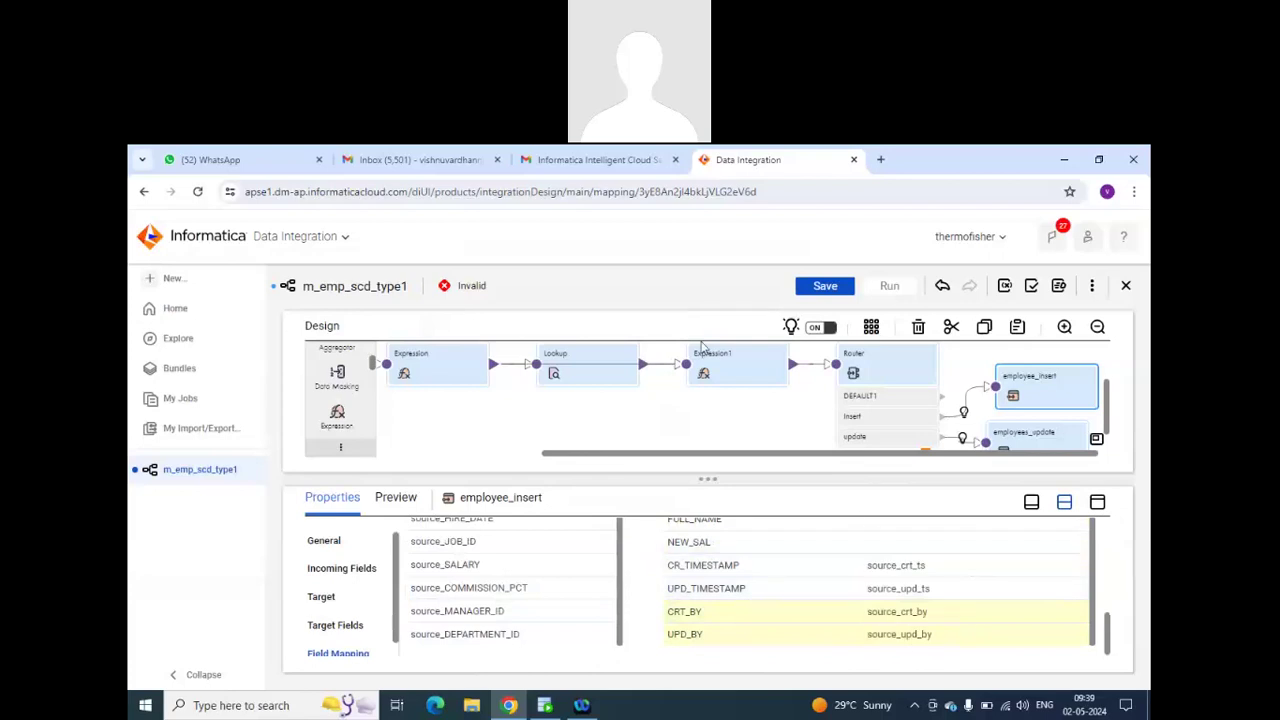
pyautogui.click(1031, 287)
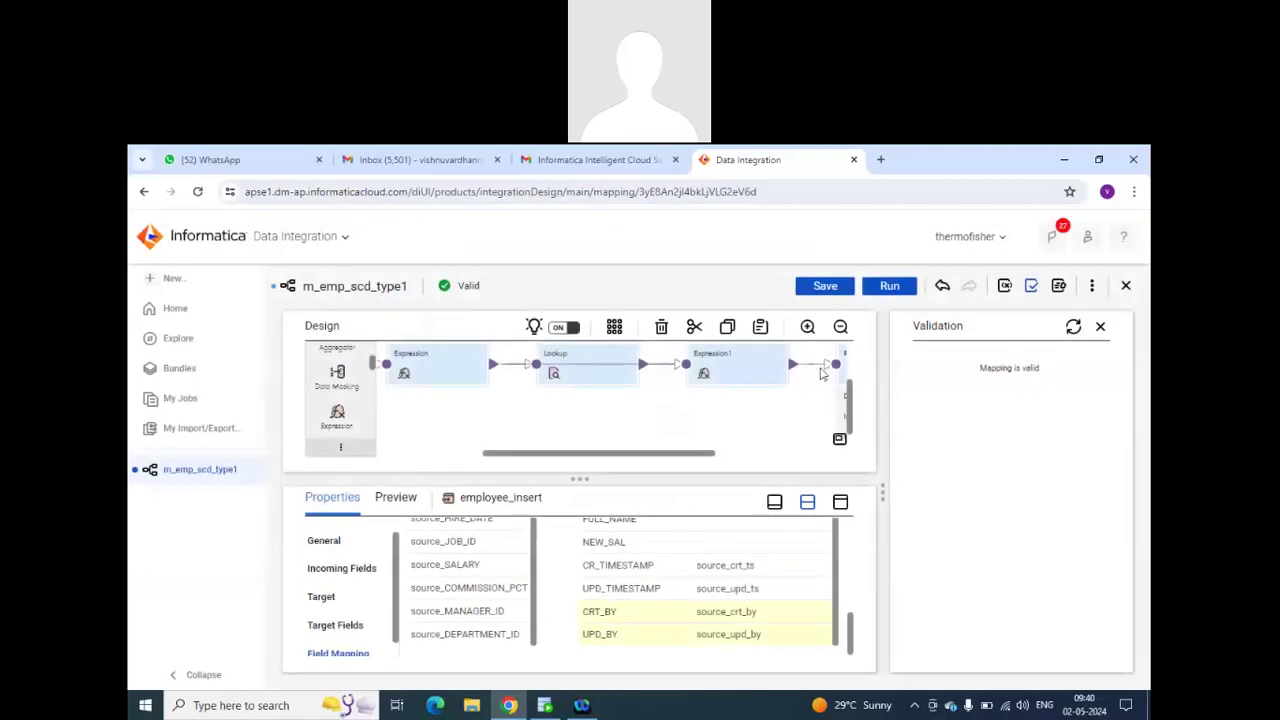
pyautogui.click(832, 291)
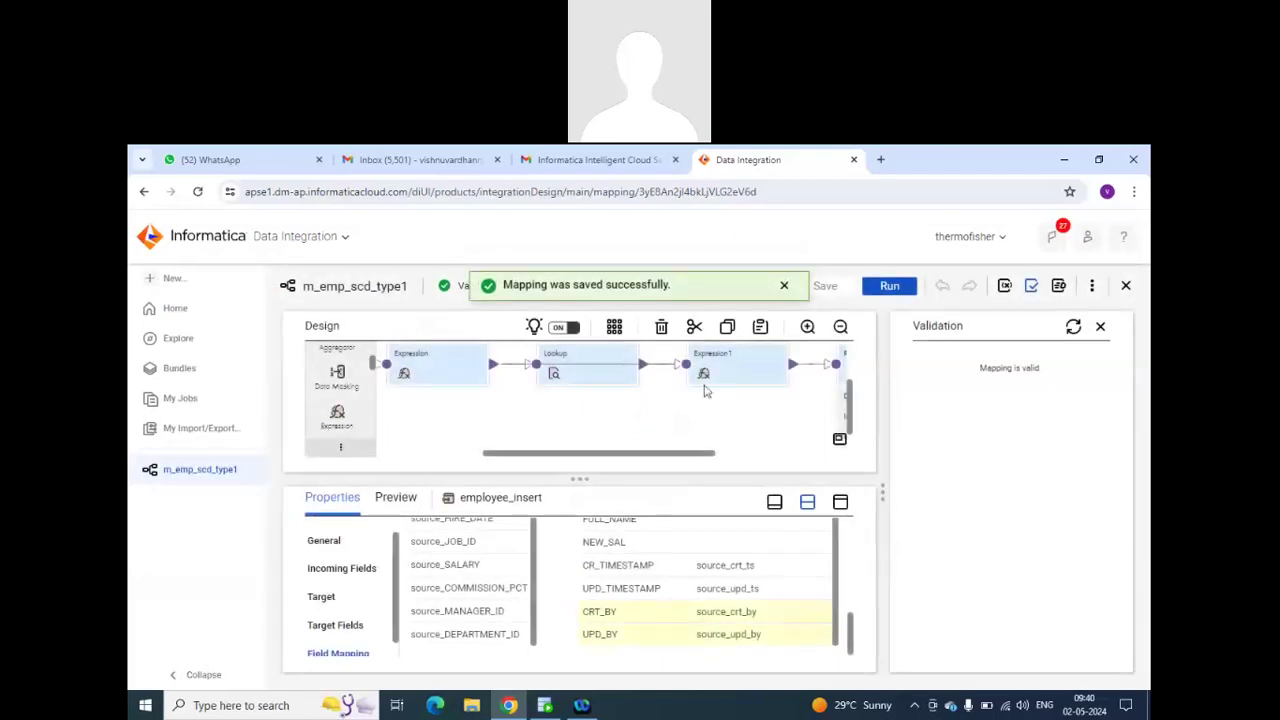
# Run a data preview of 100 rows for the Expression1 transformation.
pyautogui.click(734, 362)
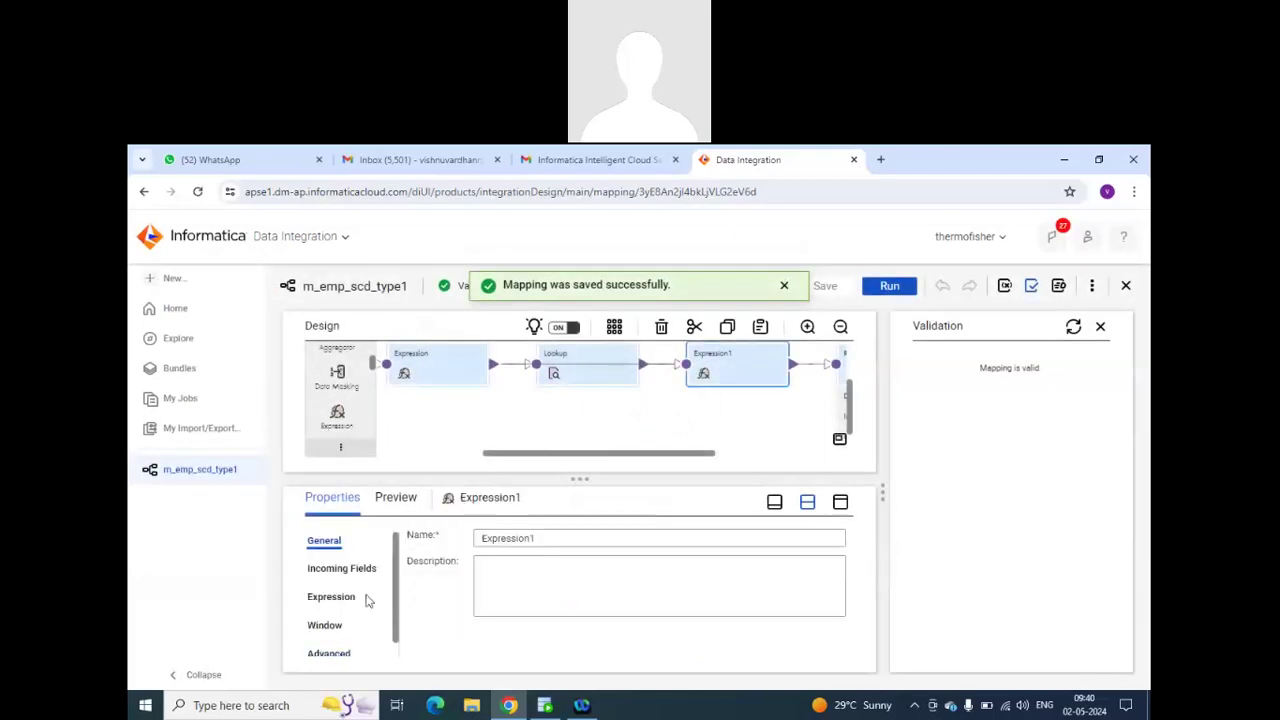
pyautogui.scroll(-1, 366, 600)
pyautogui.click(405, 492)
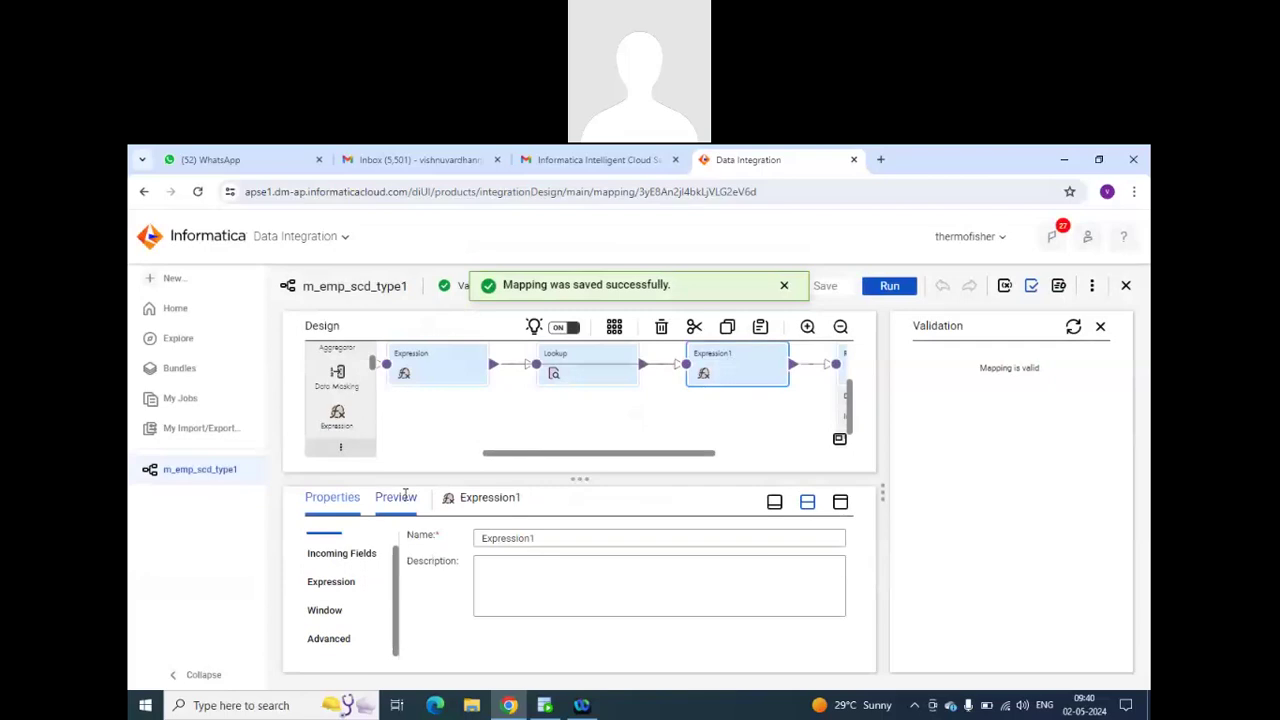
pyautogui.click(752, 532)
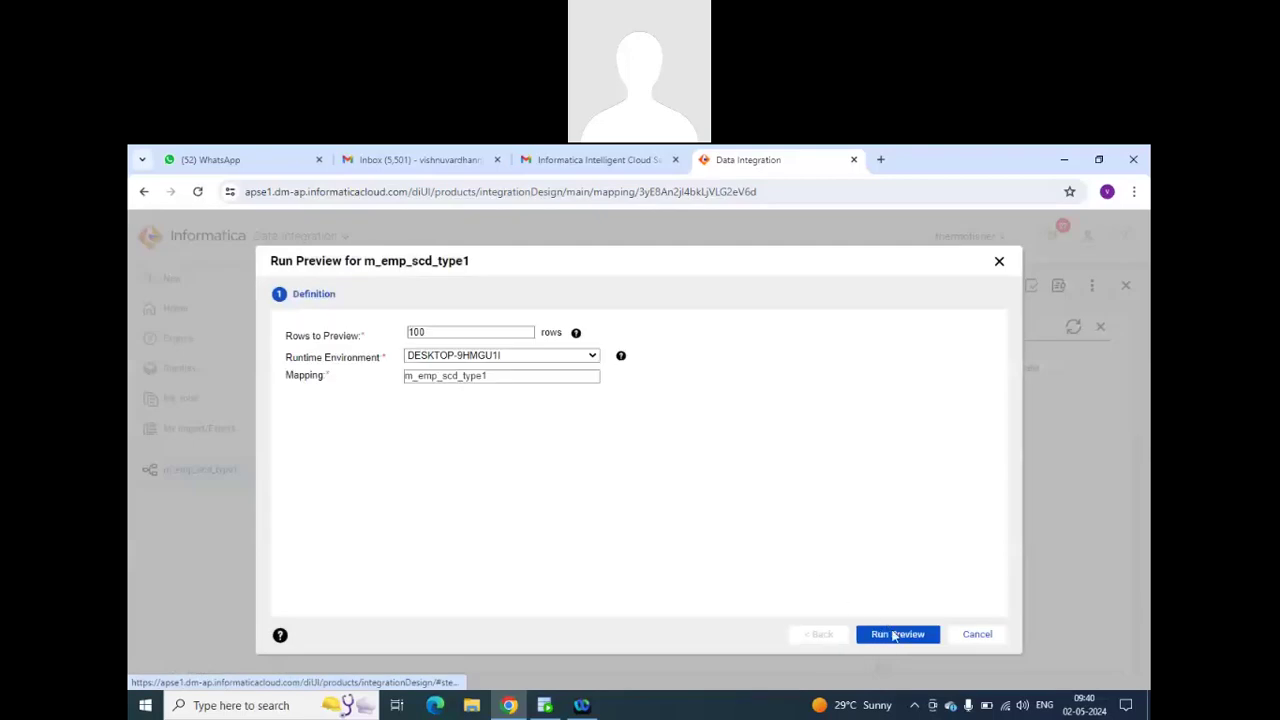
pyautogui.click(895, 634)
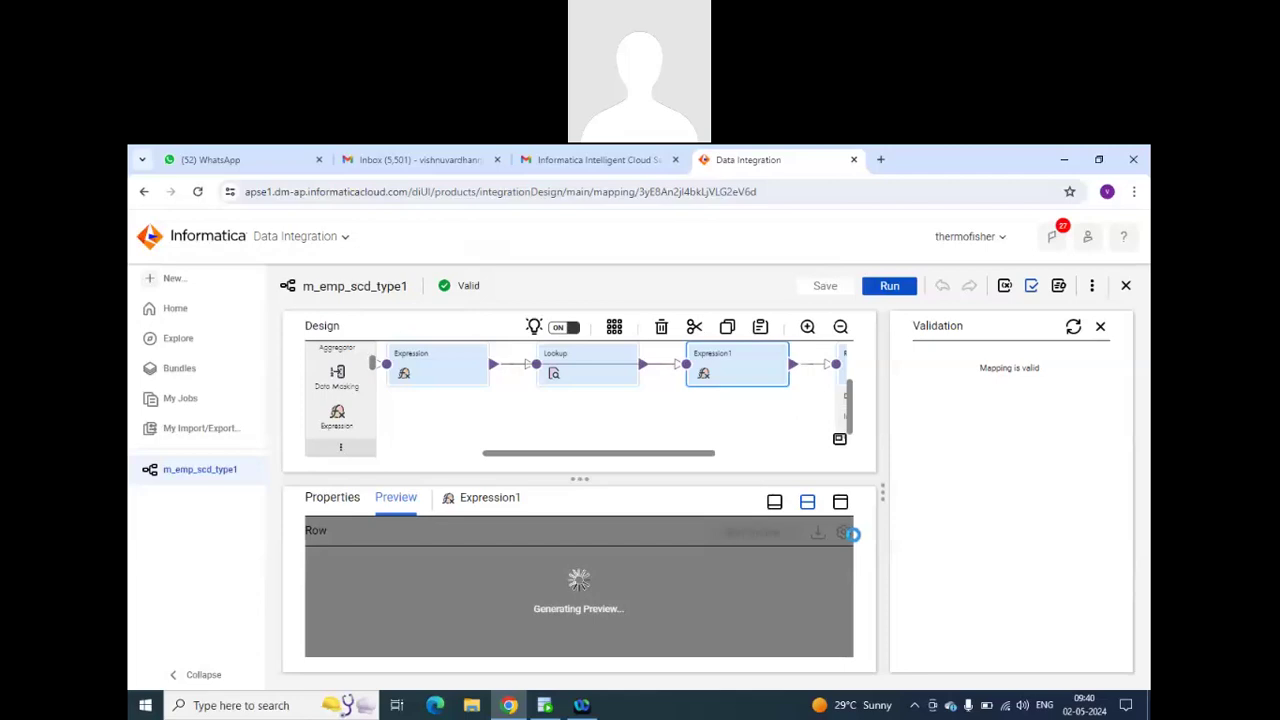
# Search Google for "md5 value in informatica" in a new browser tab and read the MD5 function's description.
pyautogui.click(880, 160)
pyautogui.write('m')
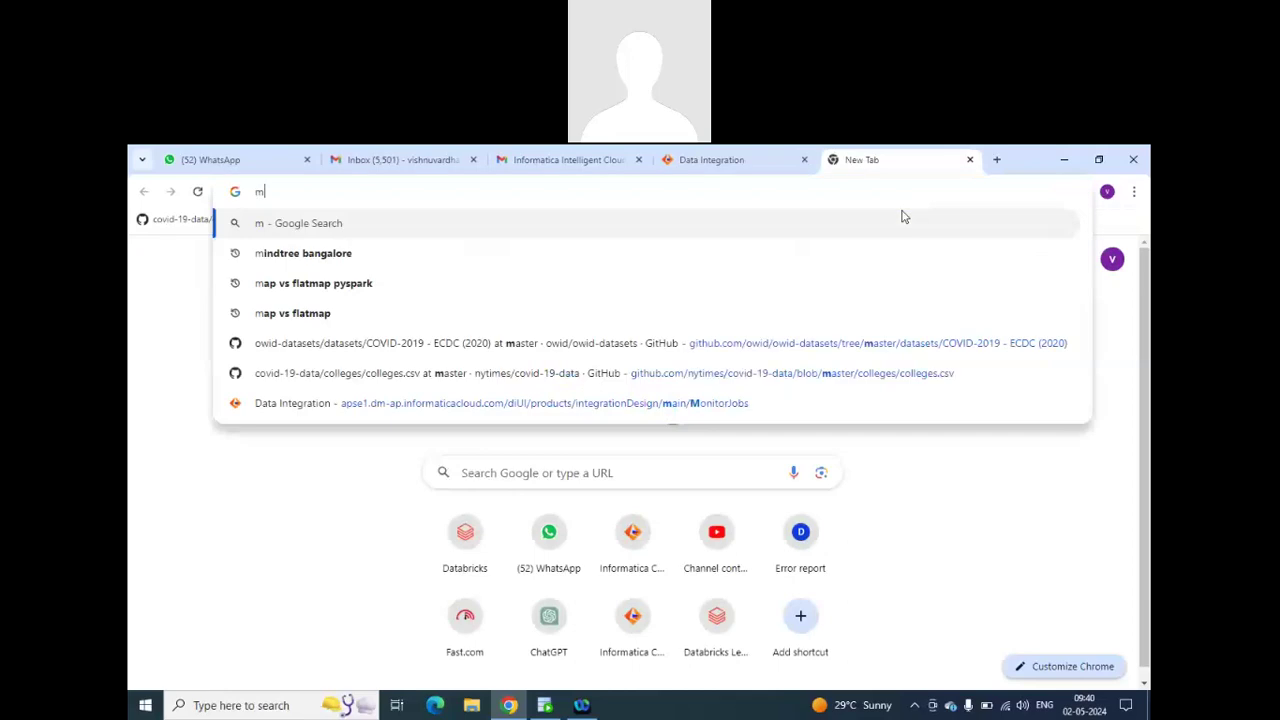
pyautogui.write('d5 ')
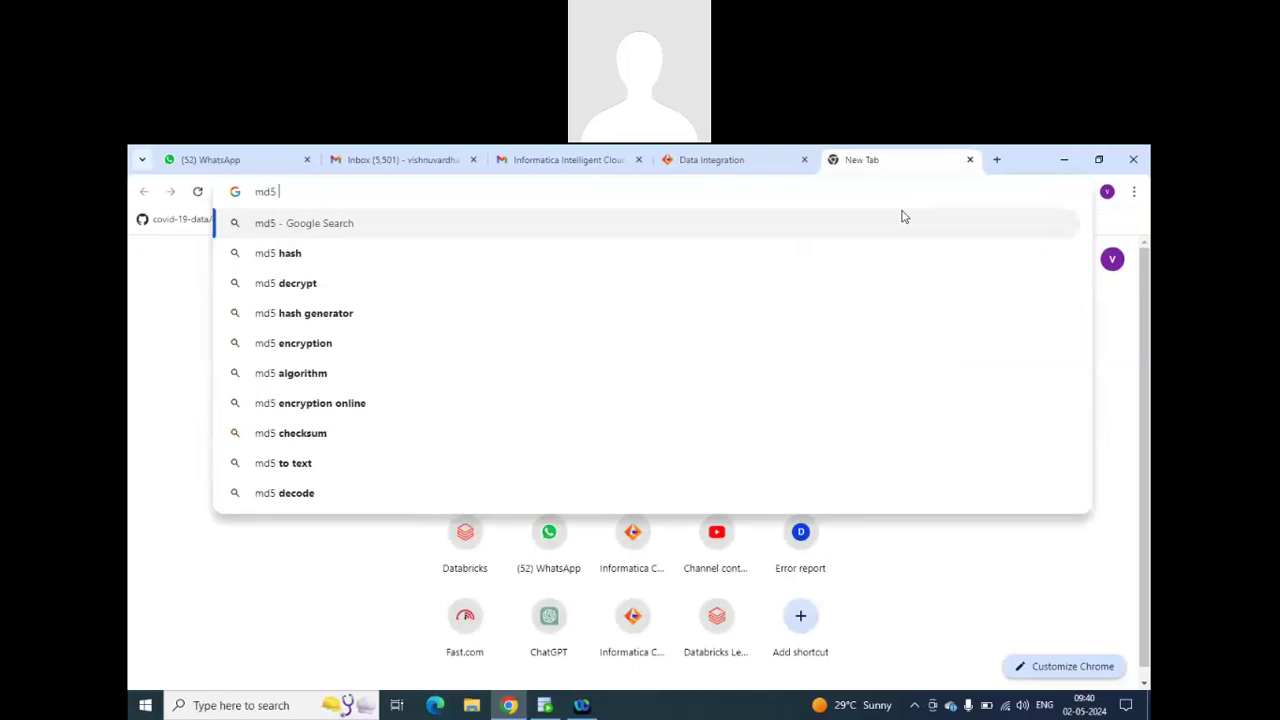
pyautogui.write('values om')
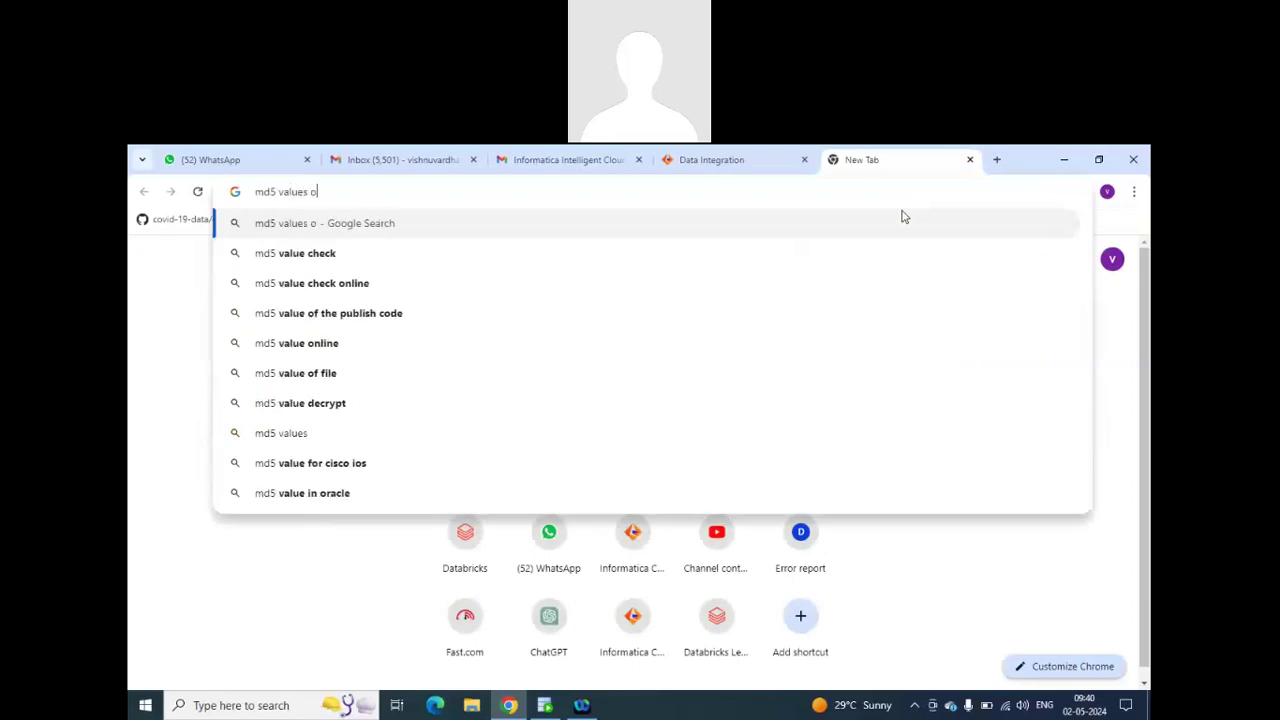
pyautogui.press('BackSpace')
pyautogui.press('BackSpace')
pyautogui.write('infr')
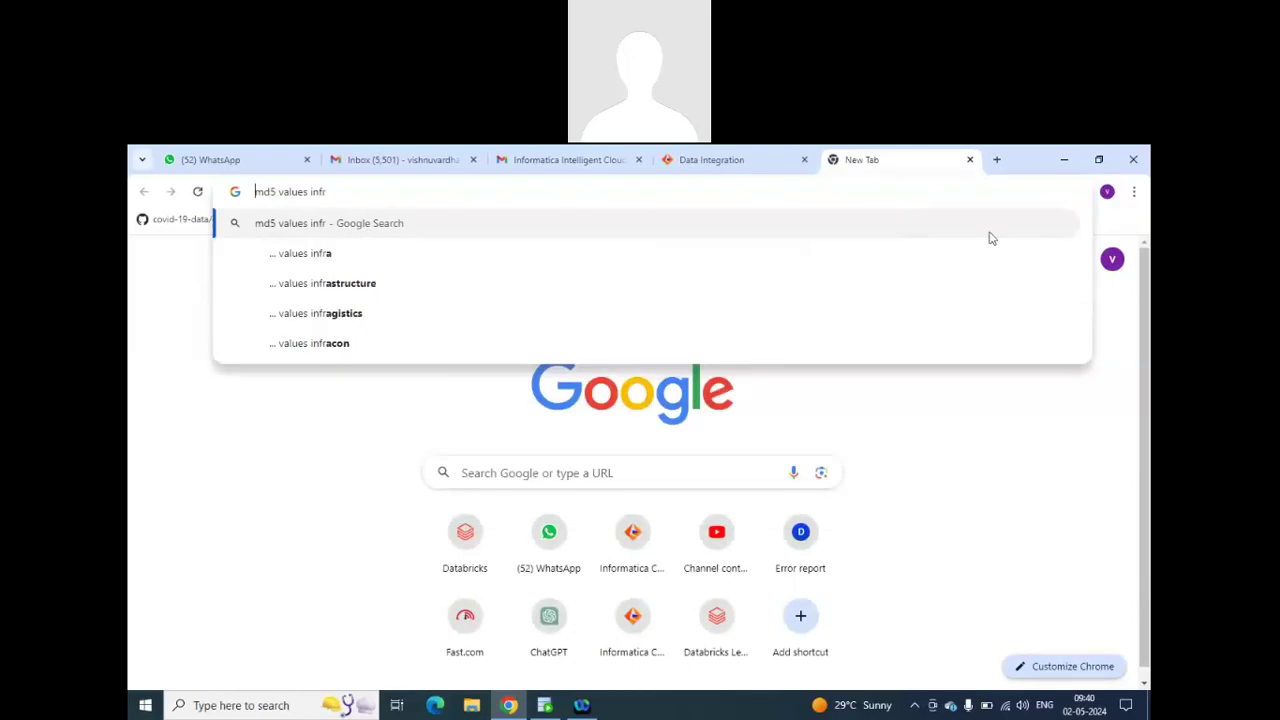
pyautogui.press('BackSpace')
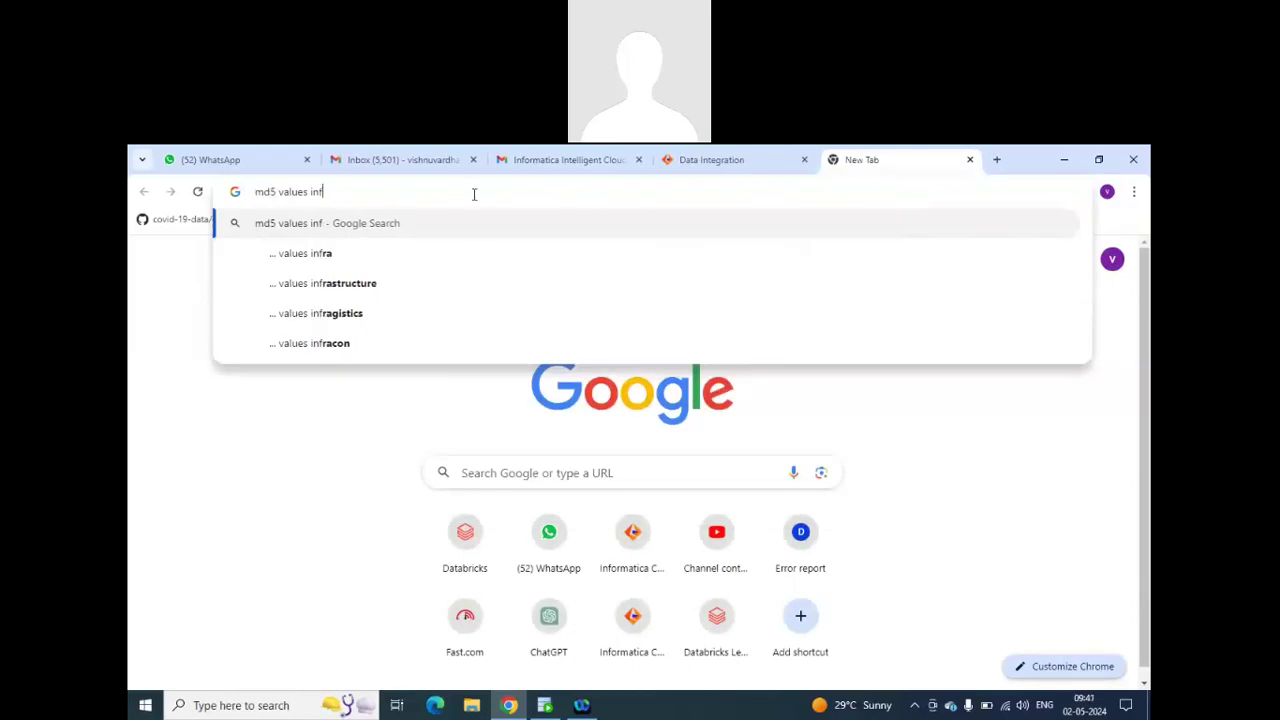
pyautogui.press('Down')
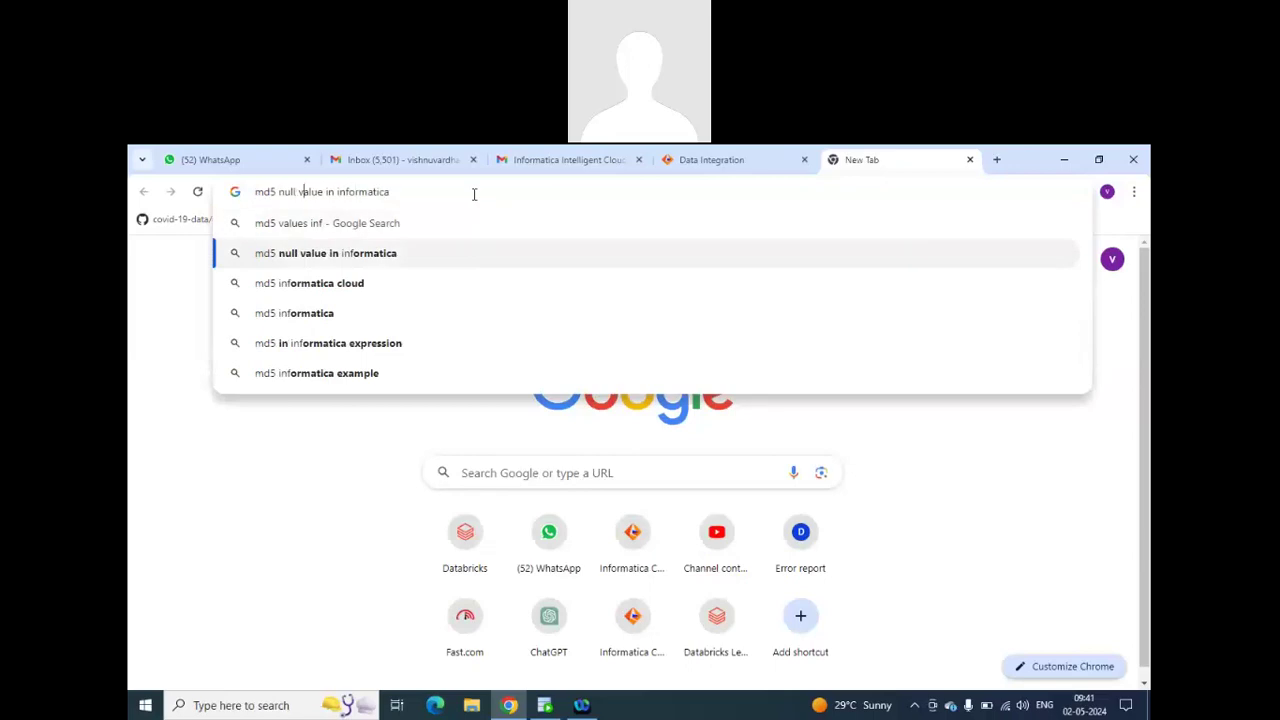
pyautogui.press('BackSpace')
pyautogui.press('BackSpace')
pyautogui.press('BackSpace')
pyautogui.press('BackSpace')
pyautogui.press('BackSpace')
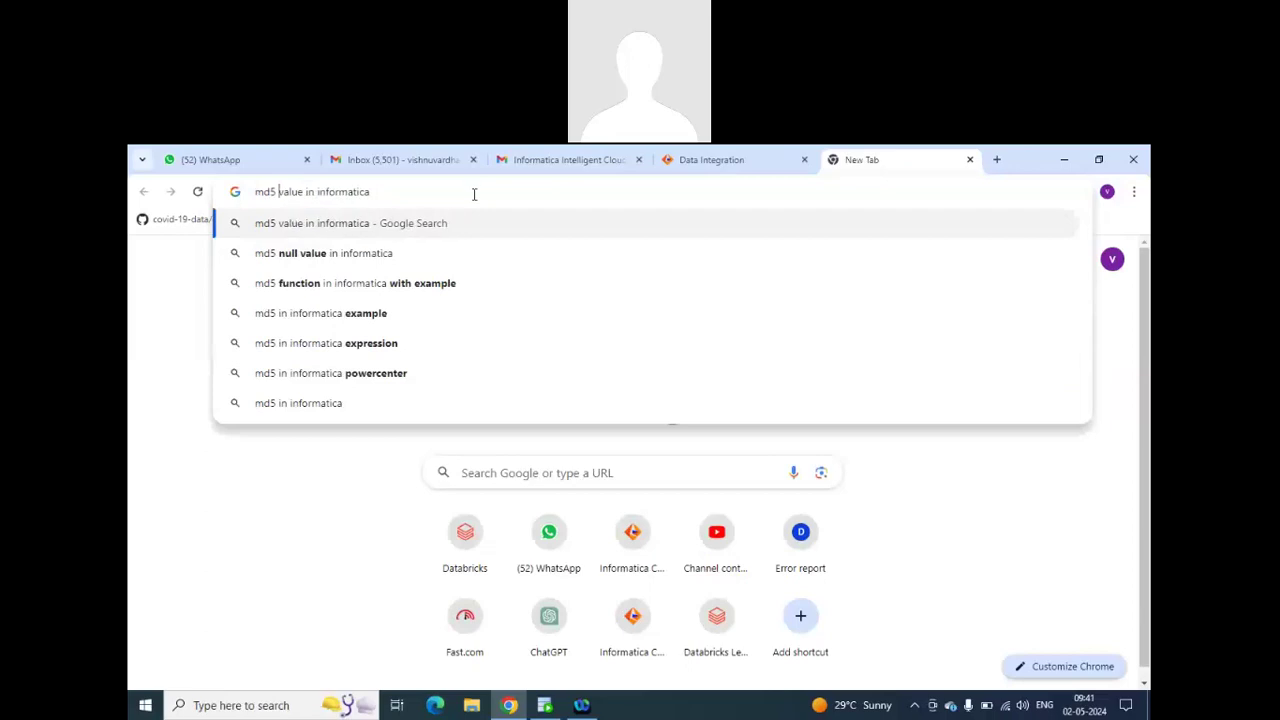
pyautogui.press('Return')
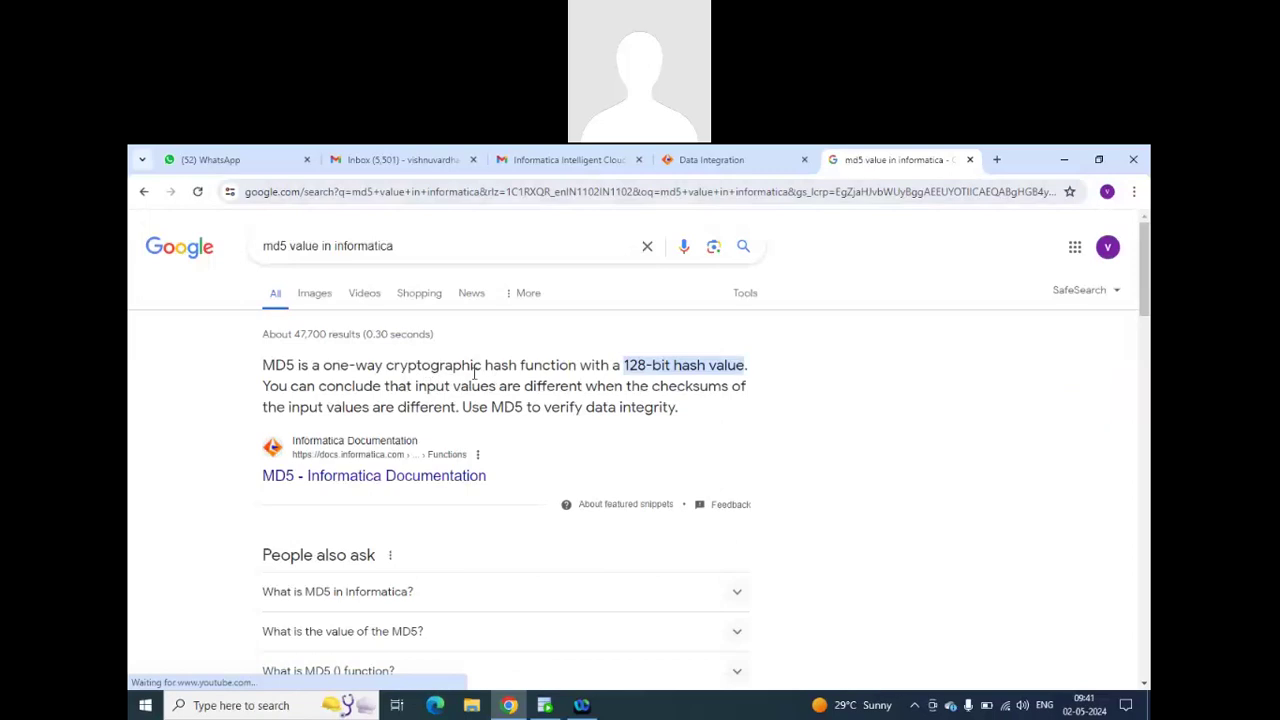
pyautogui.moveTo(485, 366); pyautogui.dragTo(760, 368)
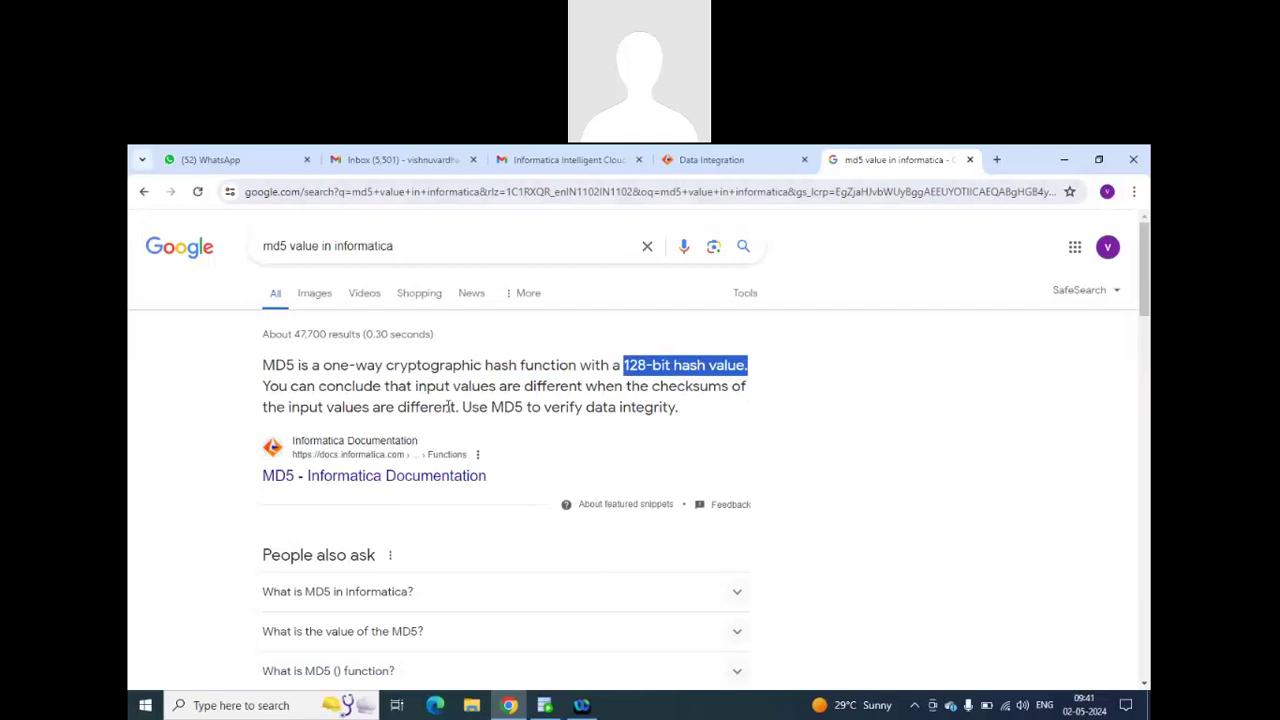
pyautogui.moveTo(459, 407); pyautogui.dragTo(262, 387)
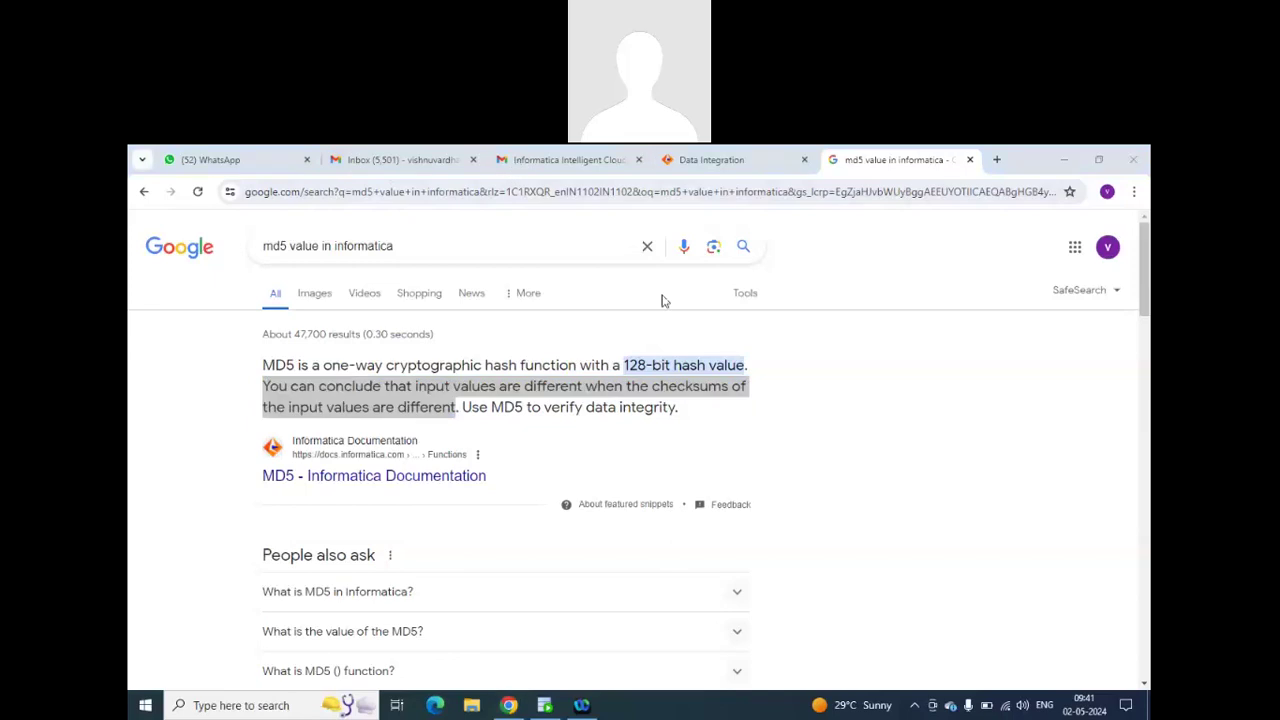
# Return to Data Integration and compare the src_md5 and tgt_md5 values in the Expression1 preview rows.
pyautogui.click(729, 168)
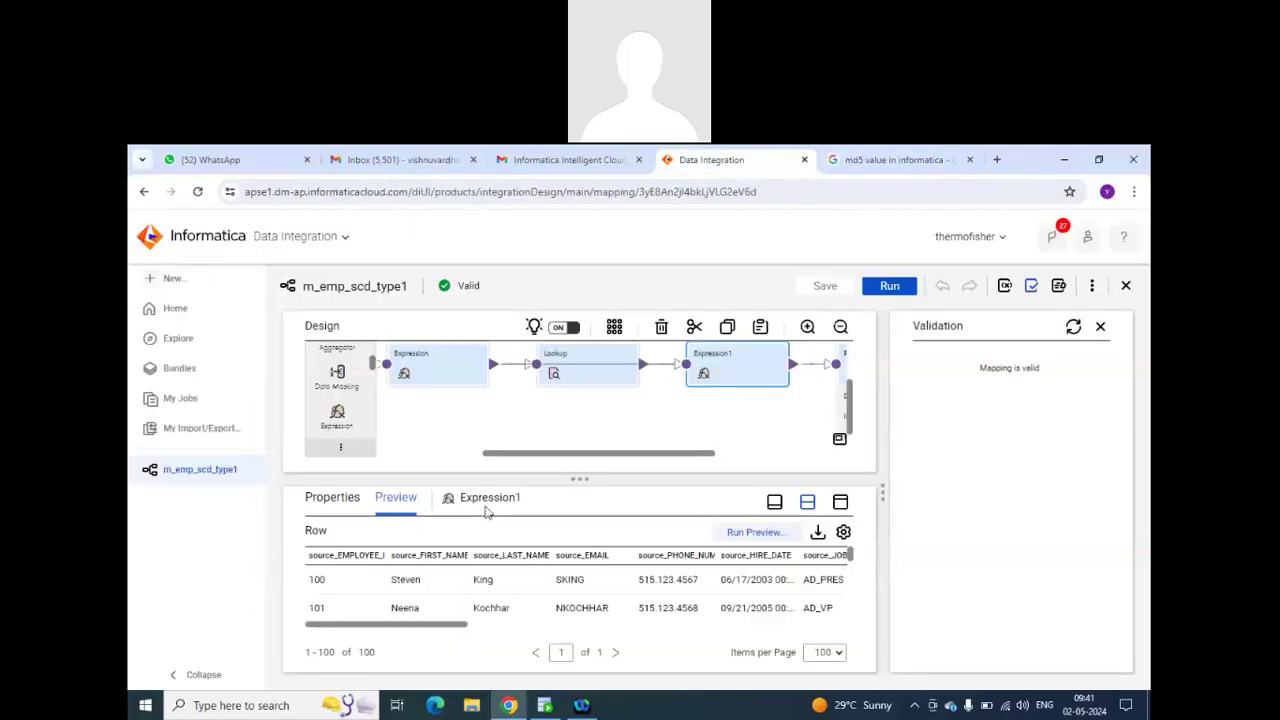
pyautogui.moveTo(457, 629); pyautogui.dragTo(717, 638)
pyautogui.hscroll(5, 750, 638)
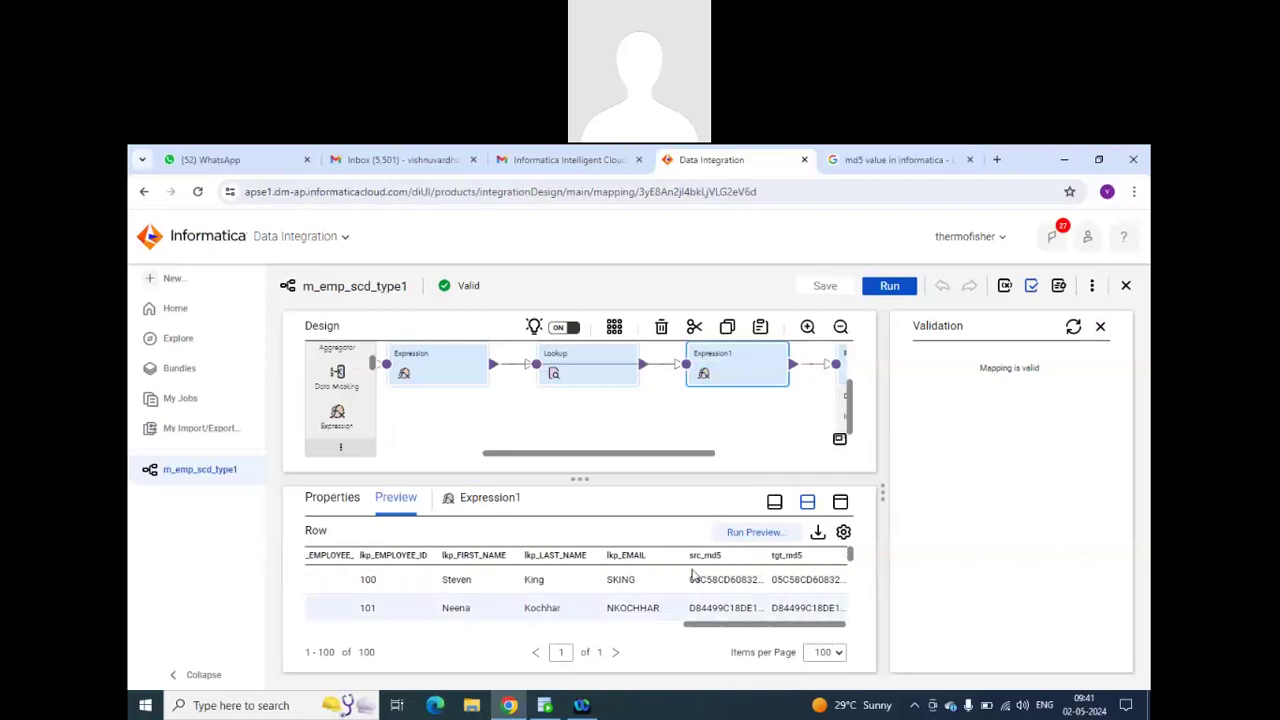
pyautogui.doubleClick(723, 584)
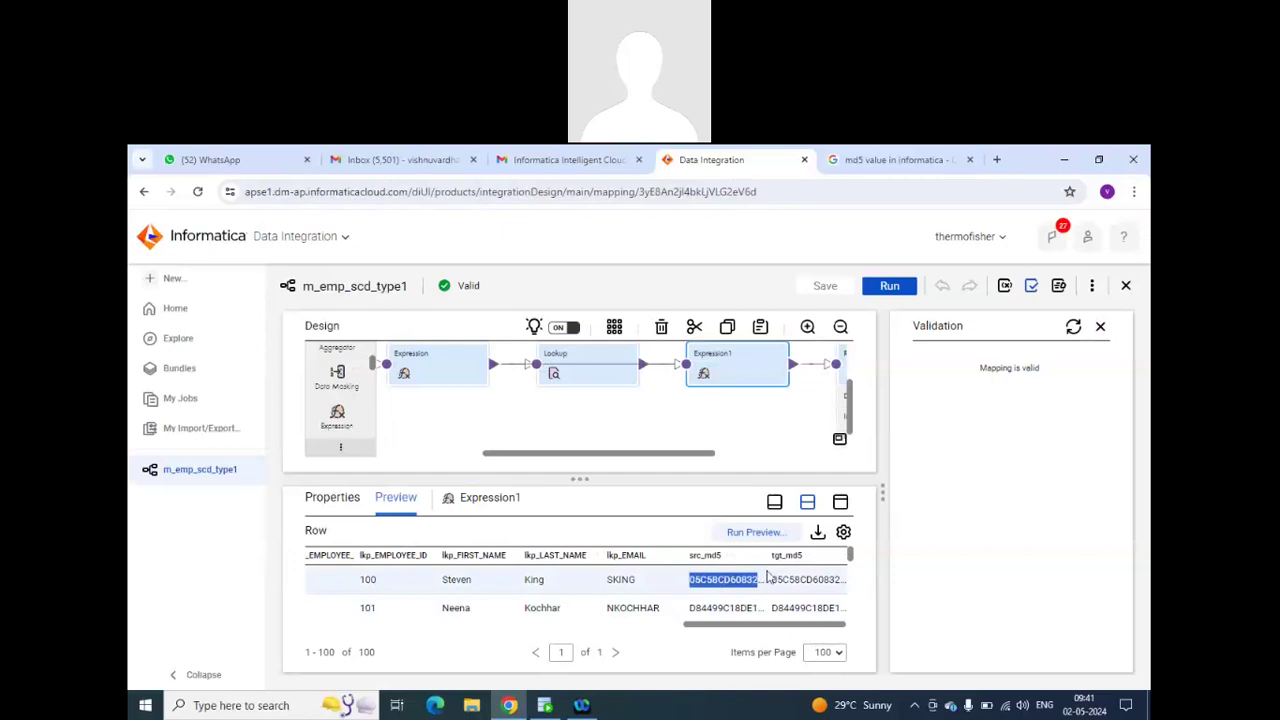
pyautogui.moveTo(770, 626); pyautogui.dragTo(823, 624)
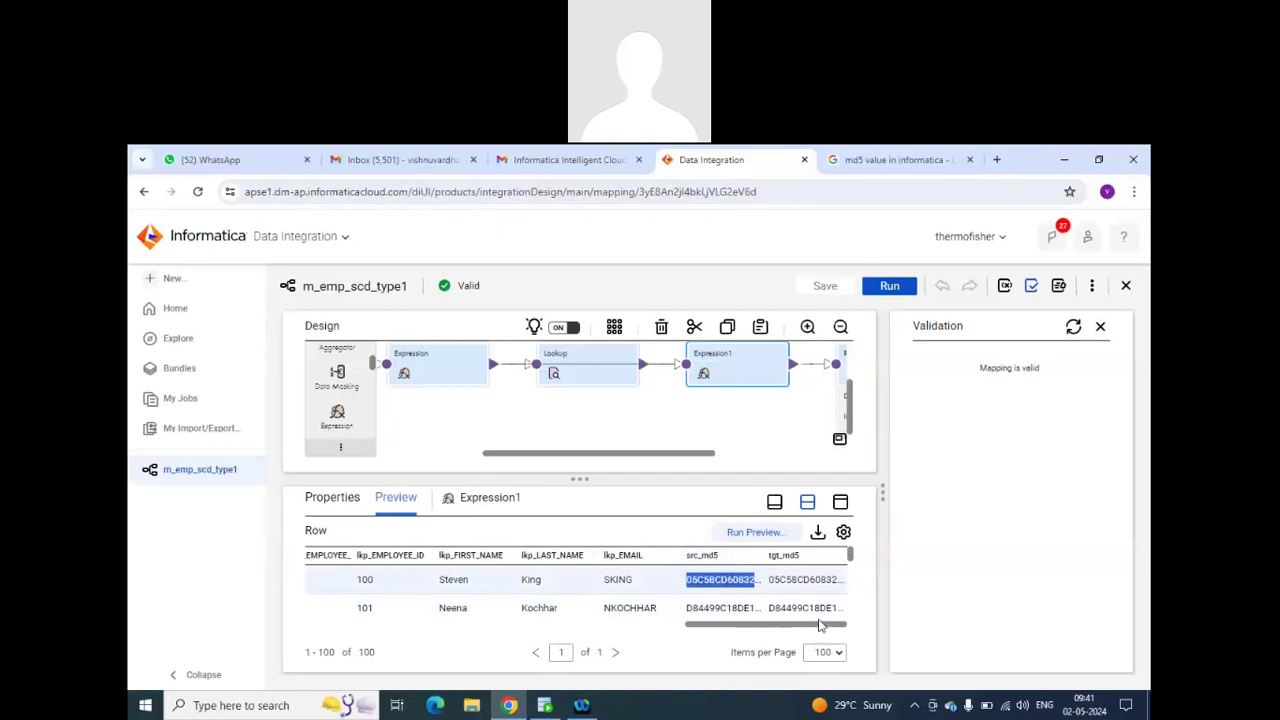
pyautogui.click(758, 580)
pyautogui.doubleClick(758, 580)
pyautogui.doubleClick(758, 607)
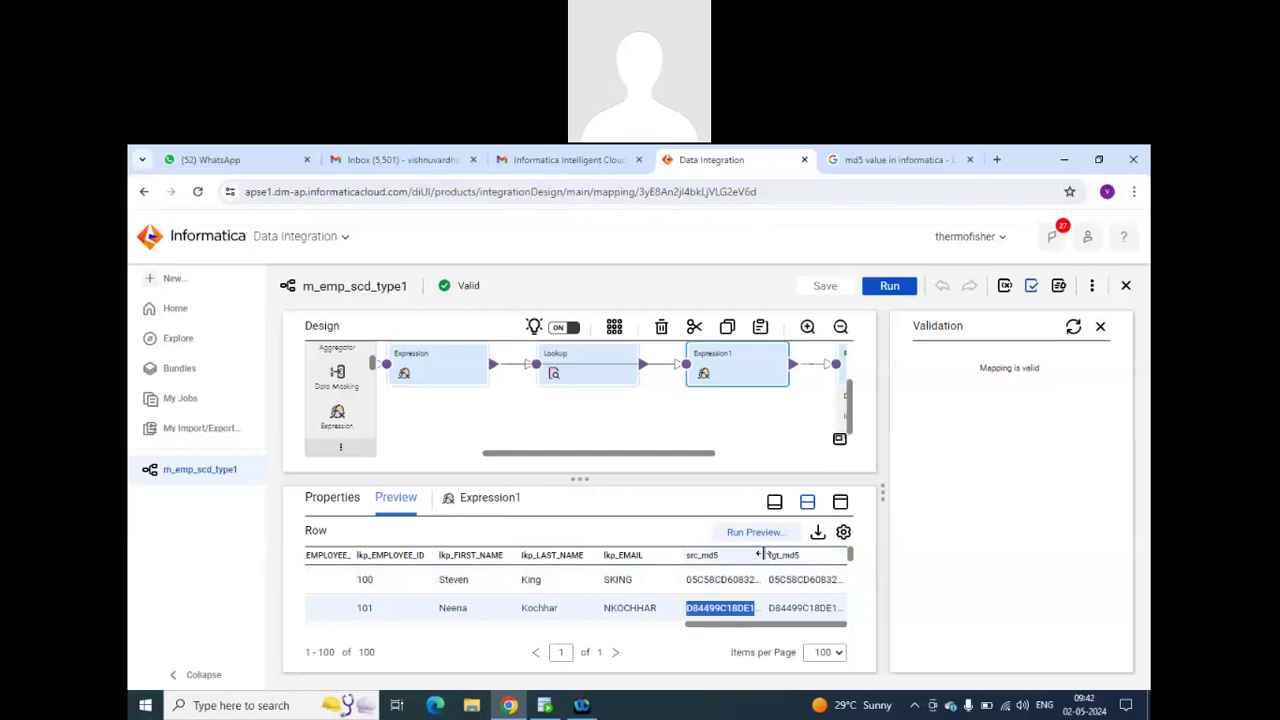
# Widen the src_md5 column of the preview and examine its hash values.
pyautogui.moveTo(762, 554); pyautogui.dragTo(840, 558)
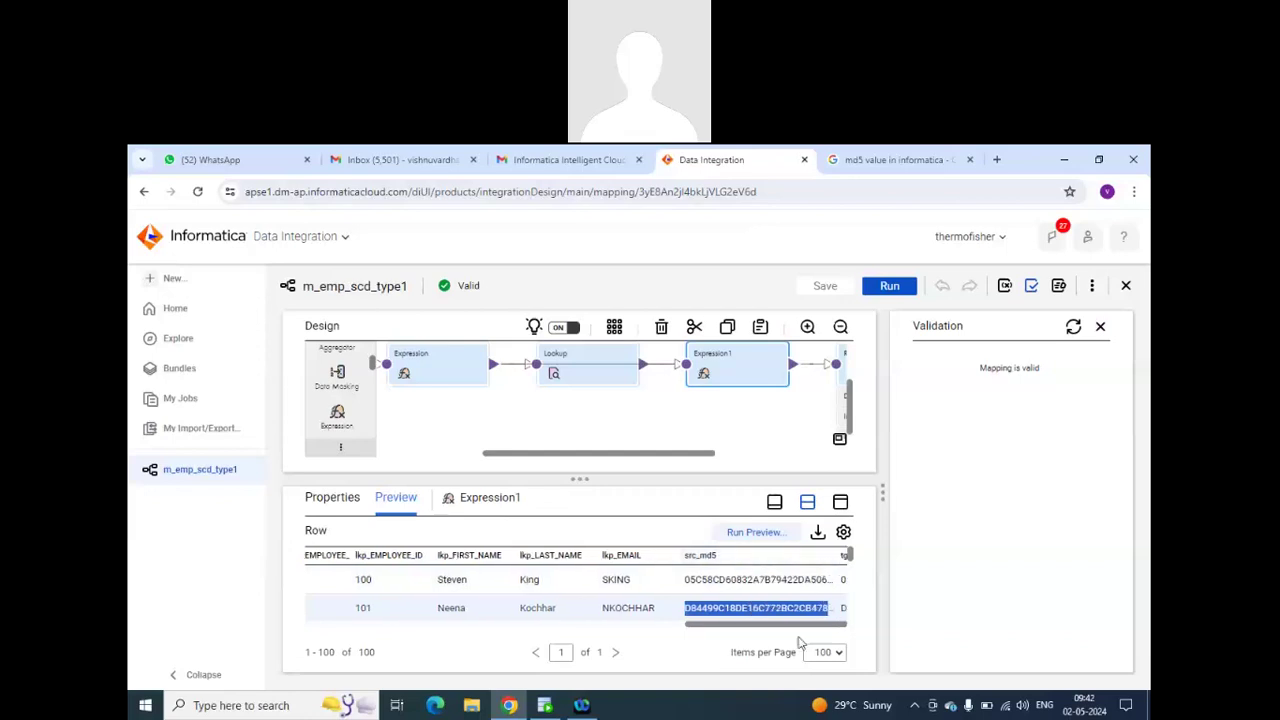
pyautogui.click(855, 628)
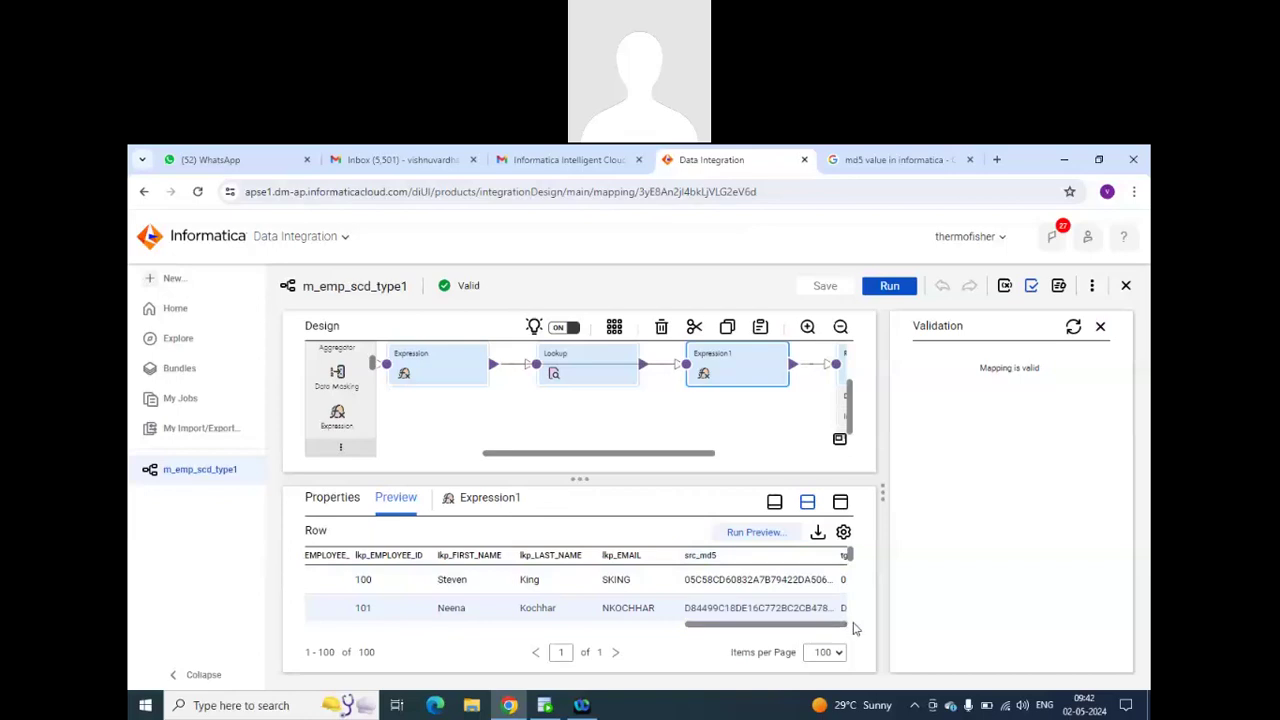
pyautogui.moveTo(855, 628); pyautogui.dragTo(856, 608)
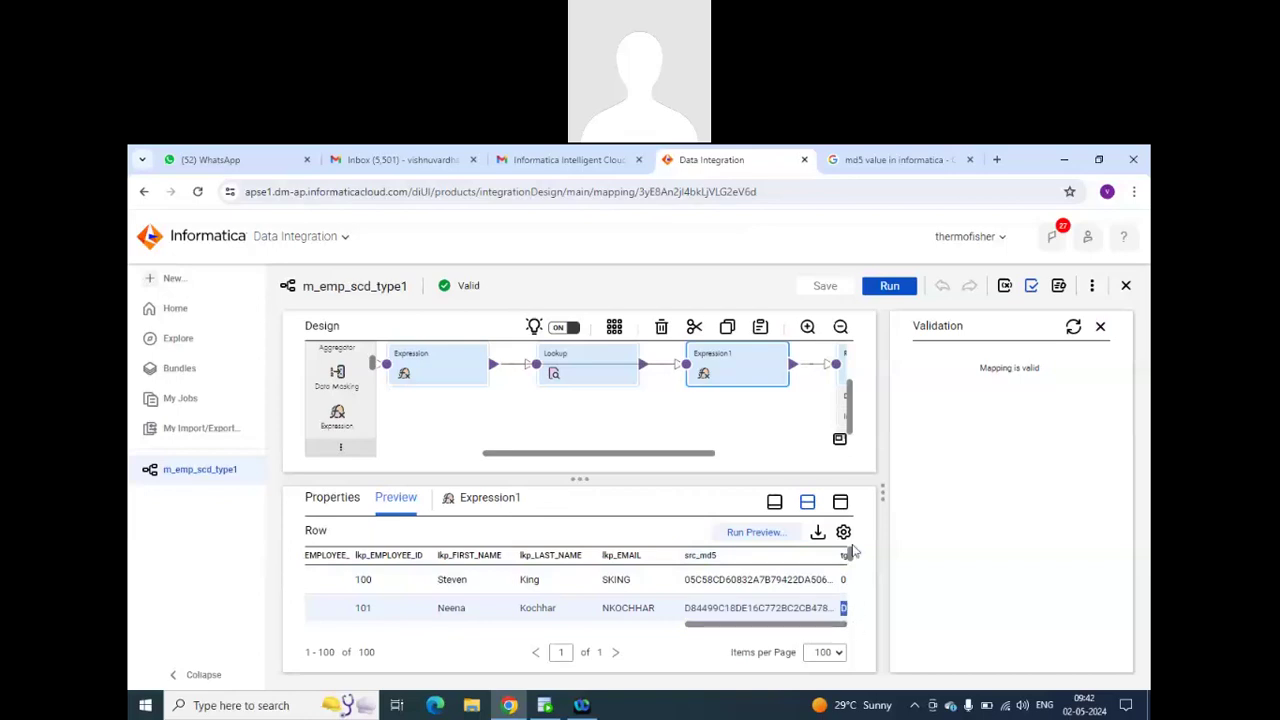
pyautogui.doubleClick(812, 579)
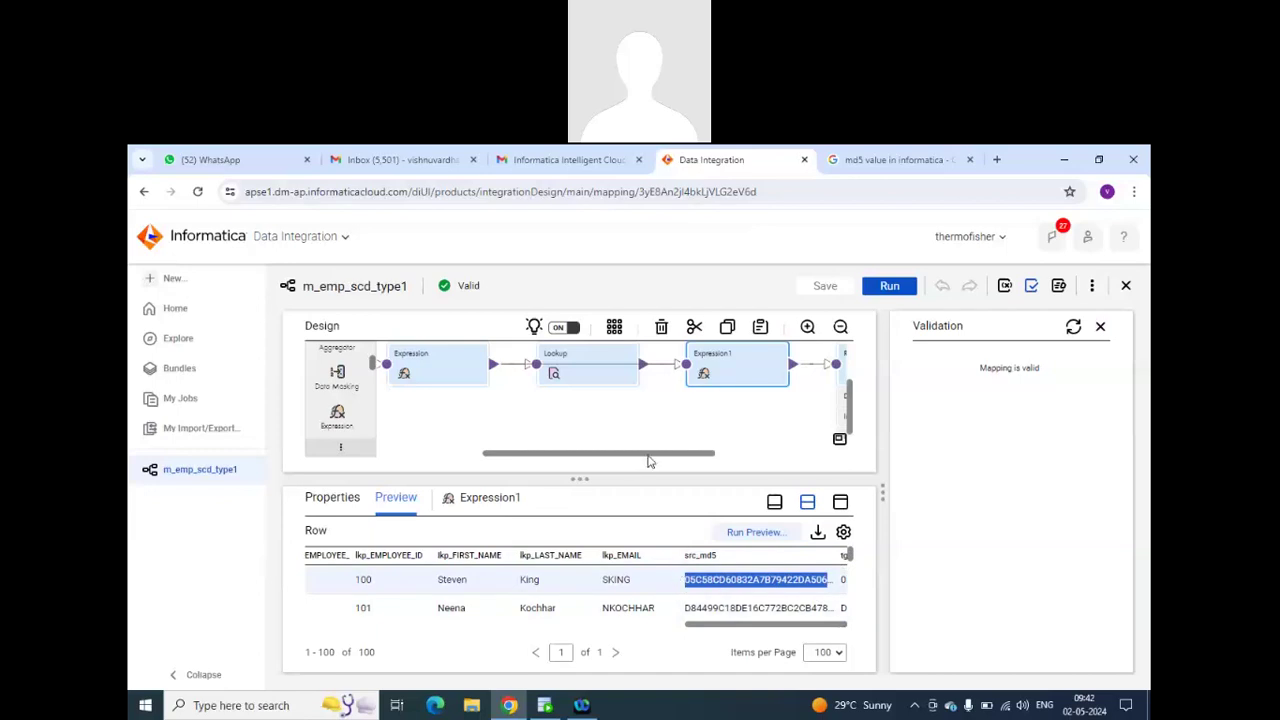
# Arrange the transformations on the mapping canvas and save the mapping.
pyautogui.moveTo(648, 455); pyautogui.dragTo(592, 457)
pyautogui.click(614, 328)
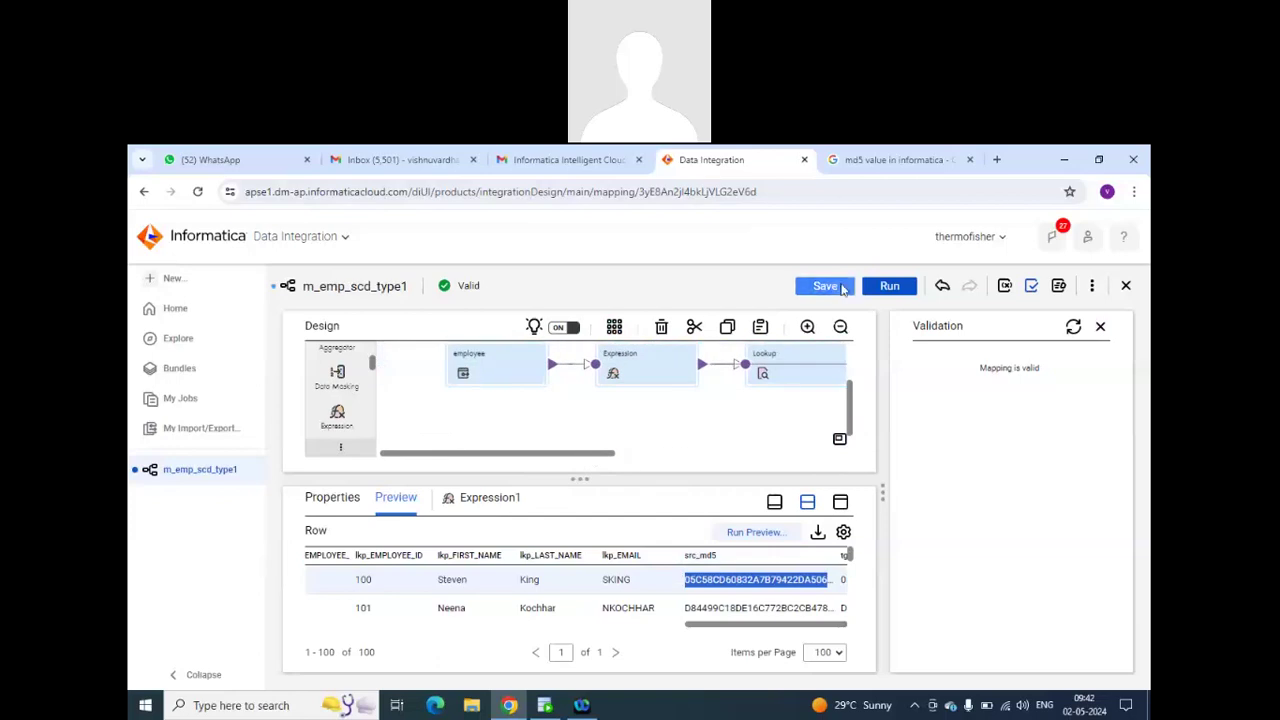
pyautogui.click(825, 287)
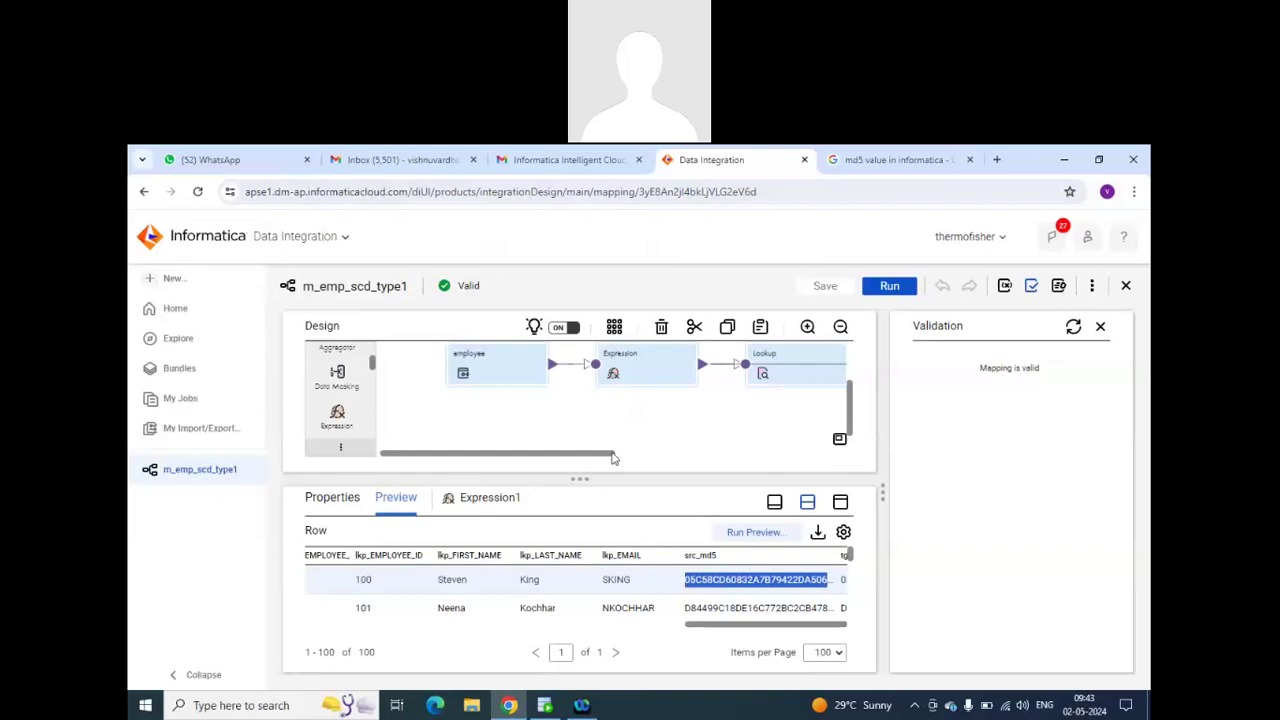
pyautogui.moveTo(604, 458)
pyautogui.mouseDown()
pyautogui.moveTo(846, 457)
pyautogui.moveTo(610, 455)
pyautogui.mouseUp()
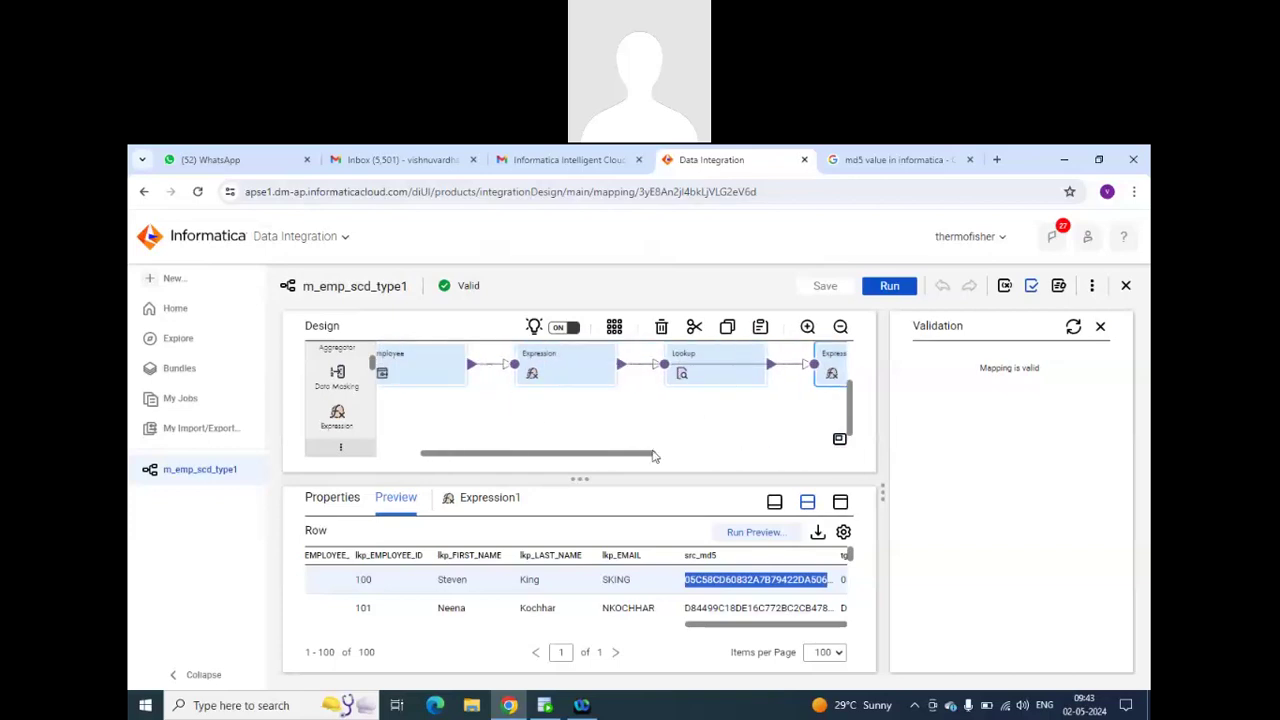
# Follow the mapping flow from Lookup to the targets and narrow the preview's src_md5 column to compare it with tgt_md5.
pyautogui.moveTo(652, 456); pyautogui.dragTo(751, 452)
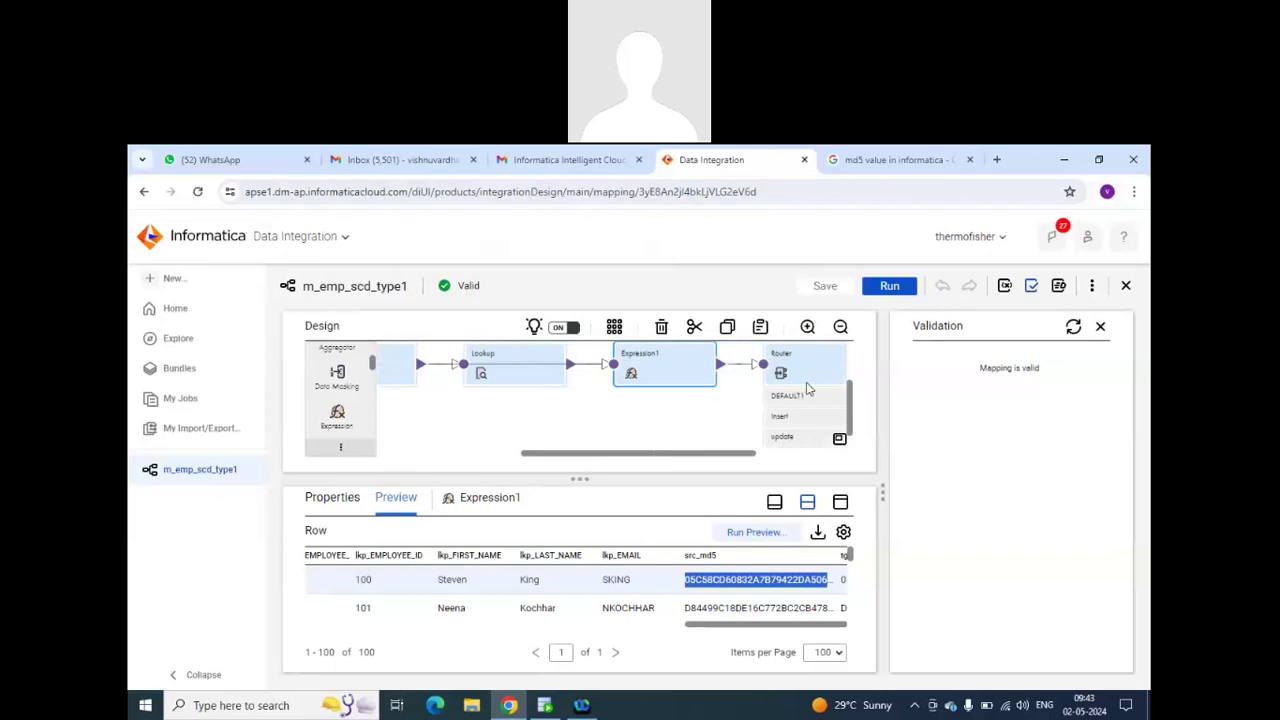
pyautogui.moveTo(749, 458); pyautogui.dragTo(801, 457)
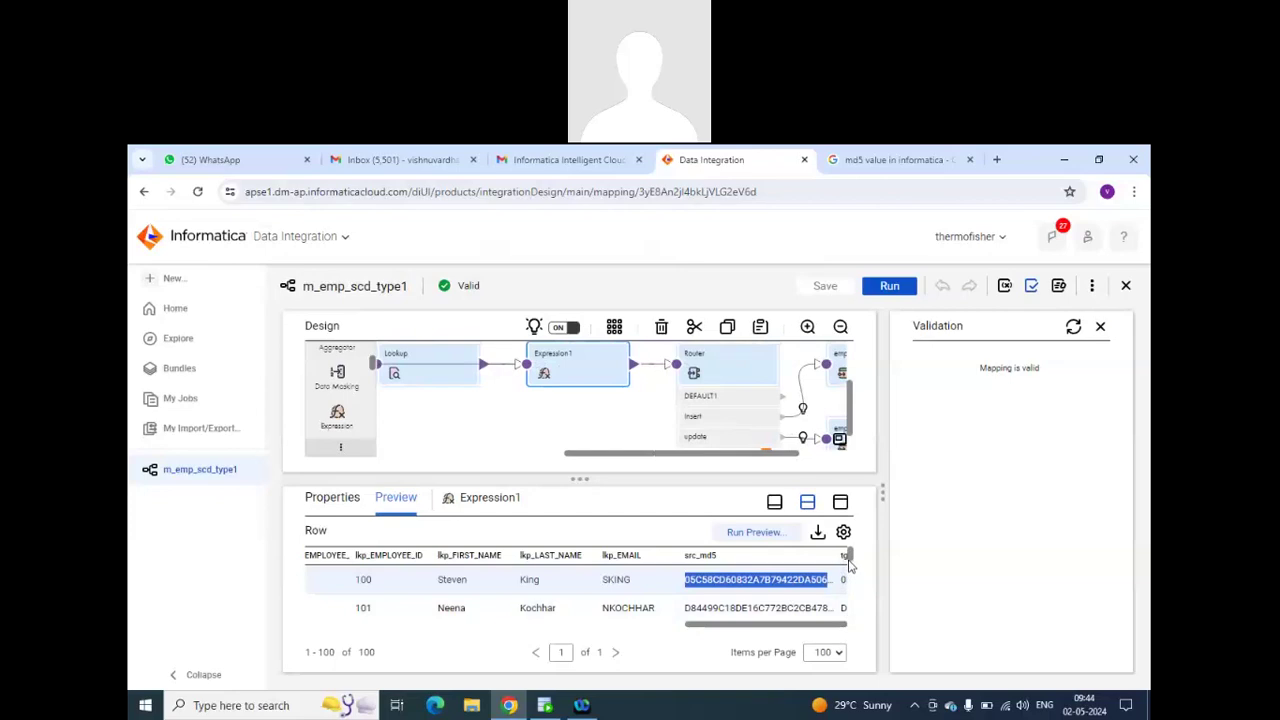
pyautogui.moveTo(840, 556); pyautogui.dragTo(718, 556)
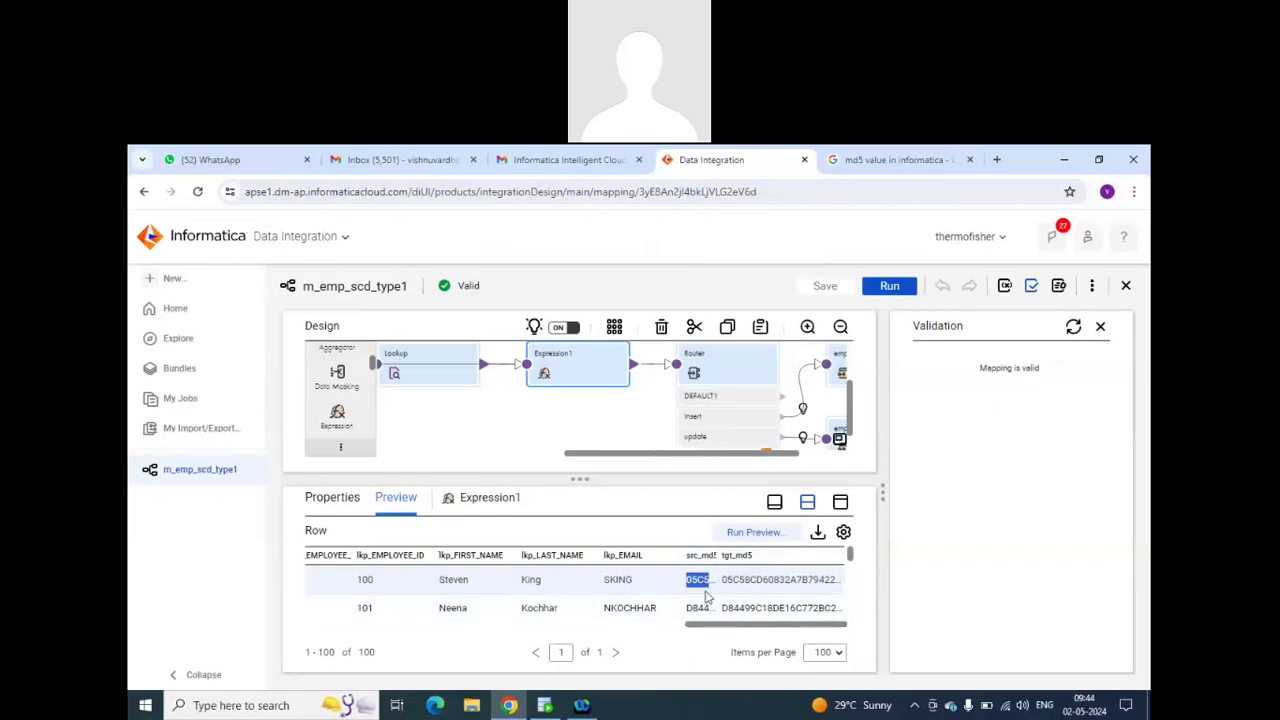
pyautogui.moveTo(717, 556); pyautogui.dragTo(746, 562)
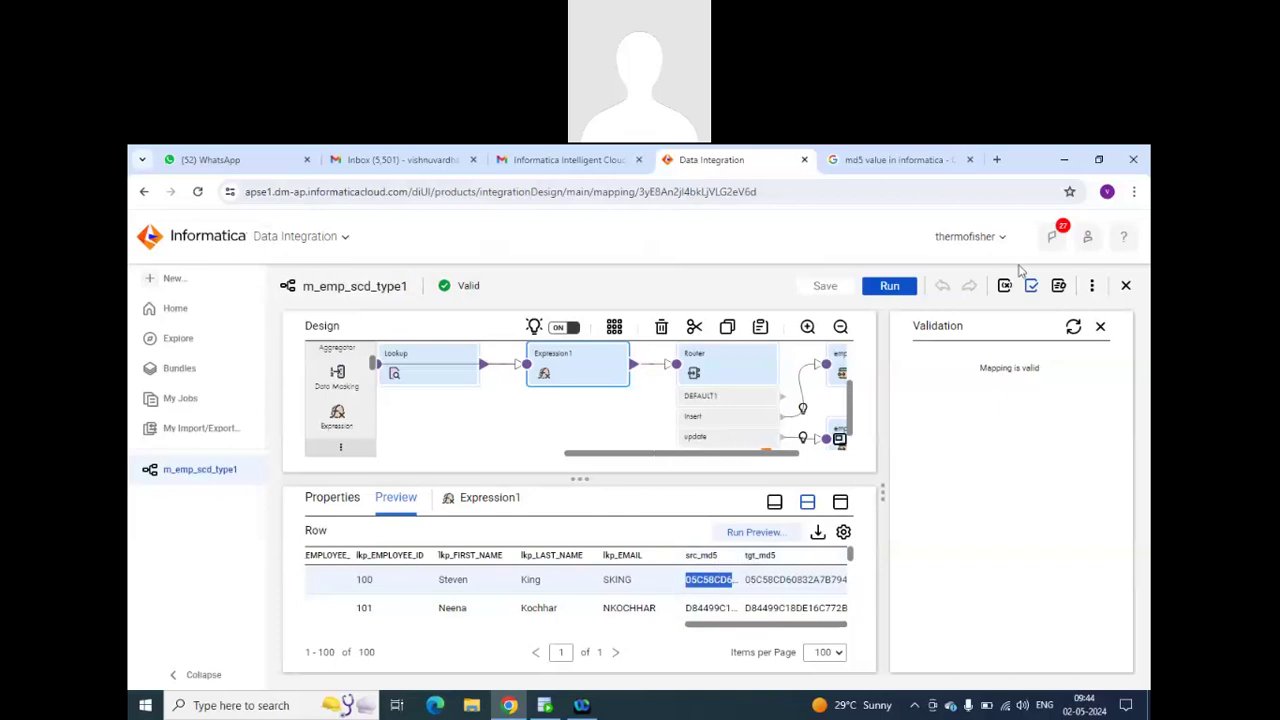
pyautogui.click(649, 478)
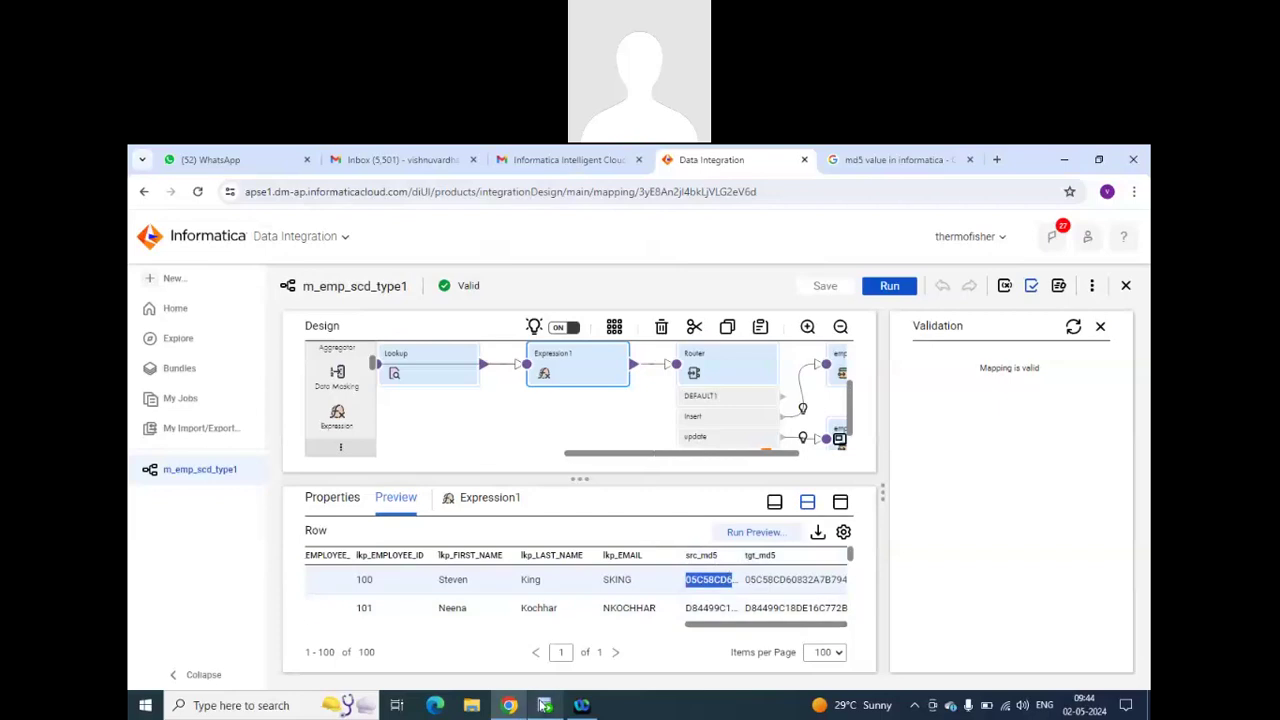
# Switch to Oracle SQL Developer, delete every row of the mar2024_tgt EMPLOYEES table and commit the deletion.
pyautogui.click(544, 705)
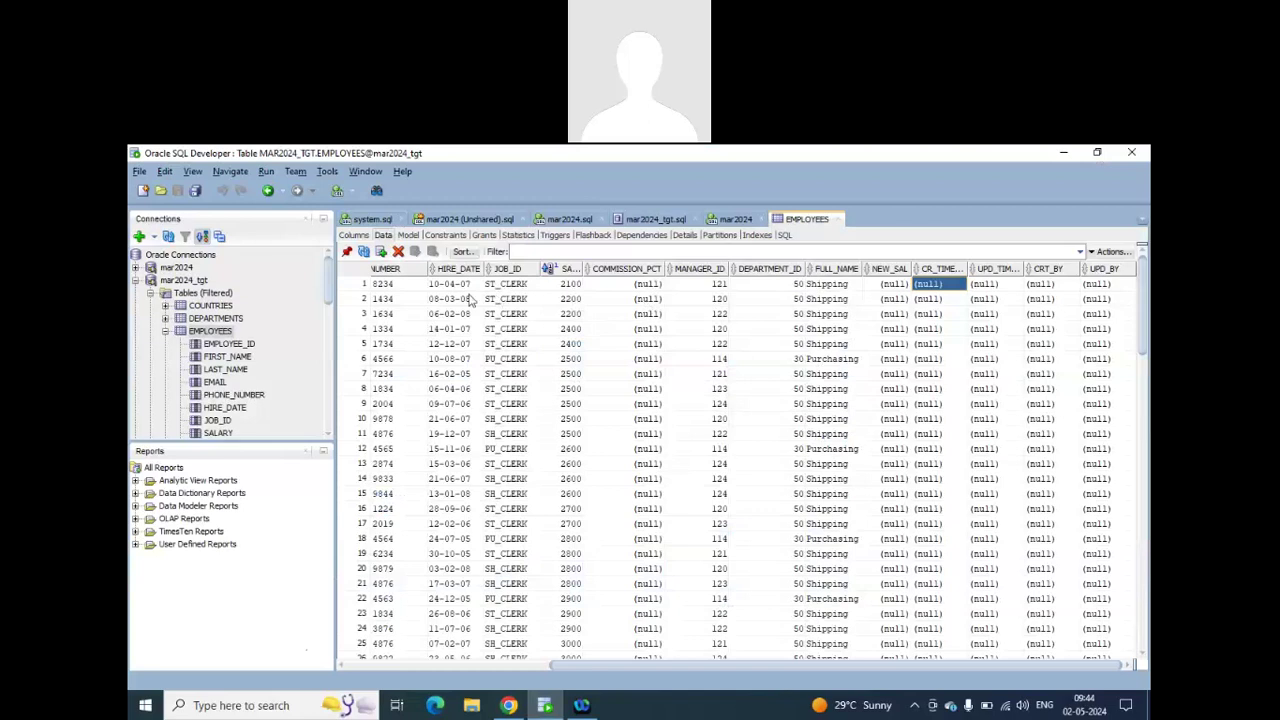
pyautogui.click(400, 254)
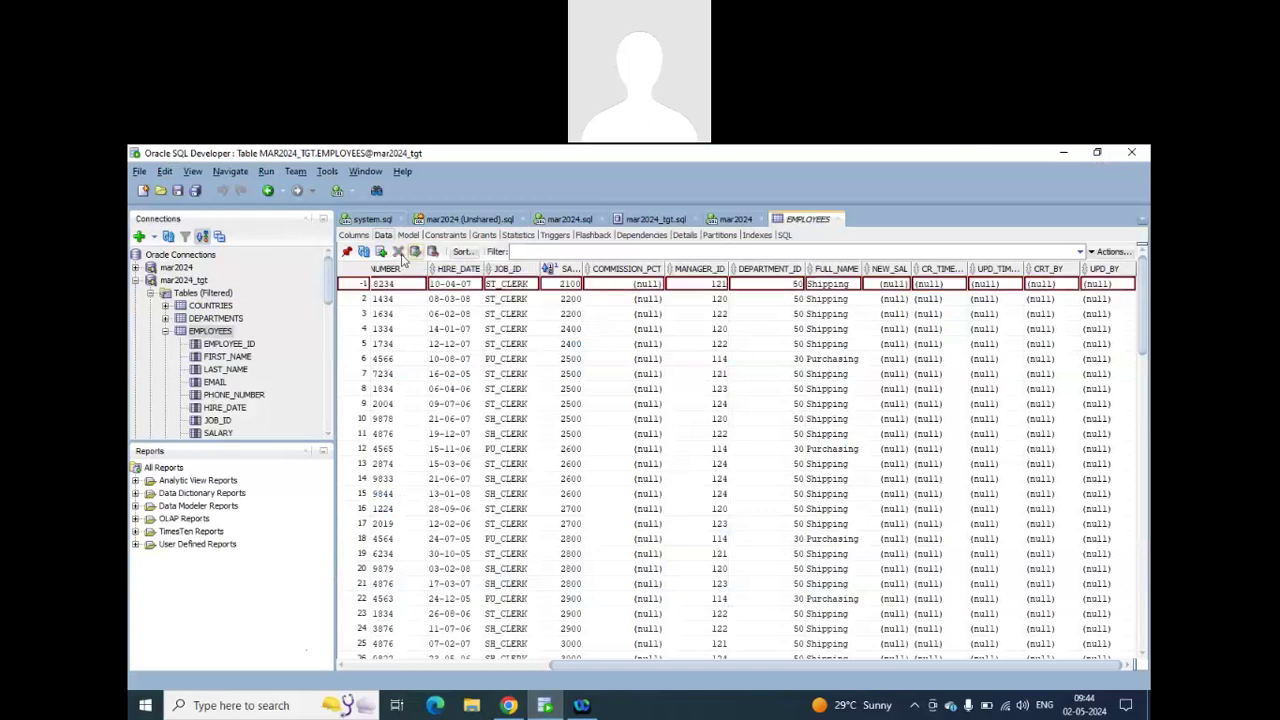
pyautogui.click(368, 300)
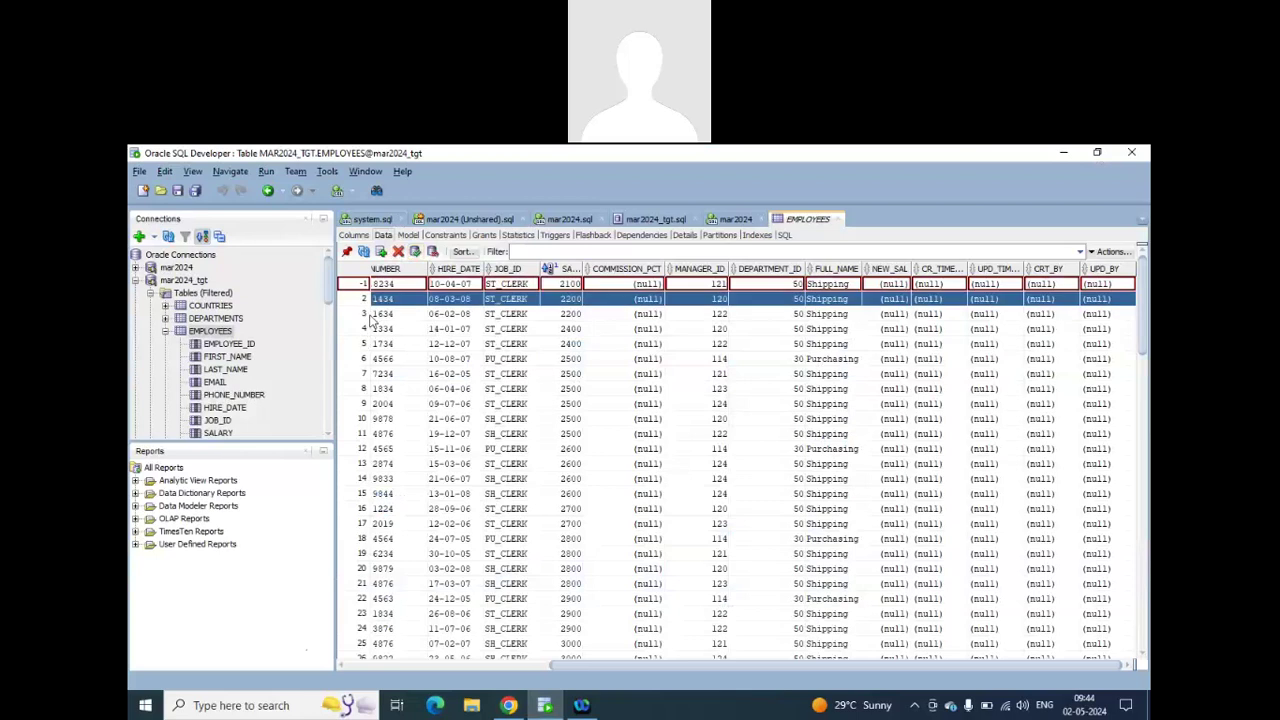
pyautogui.hotkey('shift', 'Down')
pyautogui.hotkey('shift', 'Down')
pyautogui.hotkey('shift', 'Down')
pyautogui.hotkey('shift', 'Down')
pyautogui.hotkey('shift', 'Down')
pyautogui.hotkey('shift', 'Down')
pyautogui.hotkey('shift', 'Down')
pyautogui.hotkey('shift', 'Down')
pyautogui.hotkey('shift', 'Down')
pyautogui.hotkey('shift', 'Down')
pyautogui.hotkey('shift', 'Down')
pyautogui.hotkey('shift', 'Down')
pyautogui.hotkey('shift', 'Down')
pyautogui.hotkey('shift', 'Down')
pyautogui.hotkey('shift', 'Down')
pyautogui.hotkey('shift', 'Down')
pyautogui.hotkey('shift', 'Down')
pyautogui.hotkey('shift', 'Down')
pyautogui.hotkey('shift', 'Down')
pyautogui.hotkey('shift', 'Down')
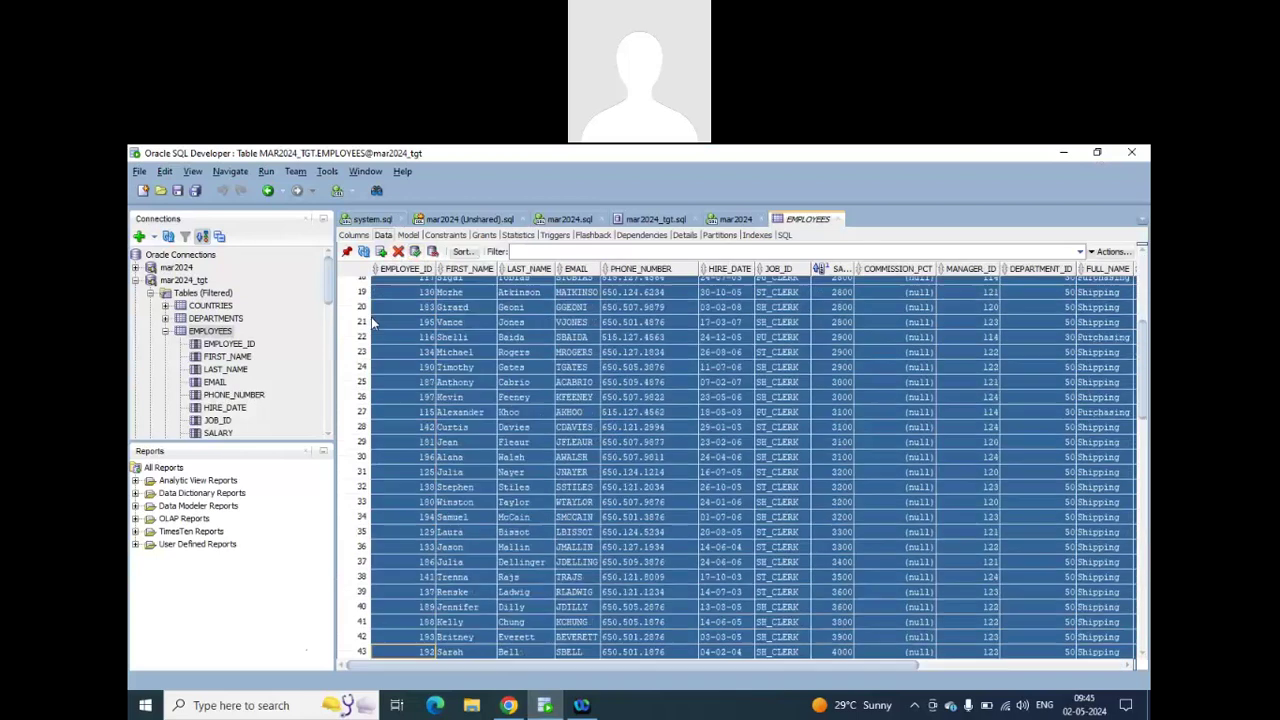
pyautogui.hotkey('shift', 'Down')
pyautogui.hotkey('shift', 'Down')
pyautogui.hotkey('shift', 'Down')
pyautogui.hotkey('shift', 'Down')
pyautogui.hotkey('shift', 'Down')
pyautogui.hotkey('shift', 'Down')
pyautogui.hotkey('shift', 'Down')
pyautogui.hotkey('shift', 'Down')
pyautogui.hotkey('shift', 'Down')
pyautogui.hotkey('shift', 'Down')
pyautogui.hotkey('shift', 'Down')
pyautogui.hotkey('shift', 'Down')
pyautogui.hotkey('shift', 'Down')
pyautogui.hotkey('shift', 'Down')
pyautogui.hotkey('shift', 'Down')
pyautogui.hotkey('shift', 'Down')
pyautogui.hotkey('shift', 'Down')
pyautogui.hotkey('shift', 'Down')
pyautogui.hotkey('shift', 'Down')
pyautogui.hotkey('shift', 'Down')
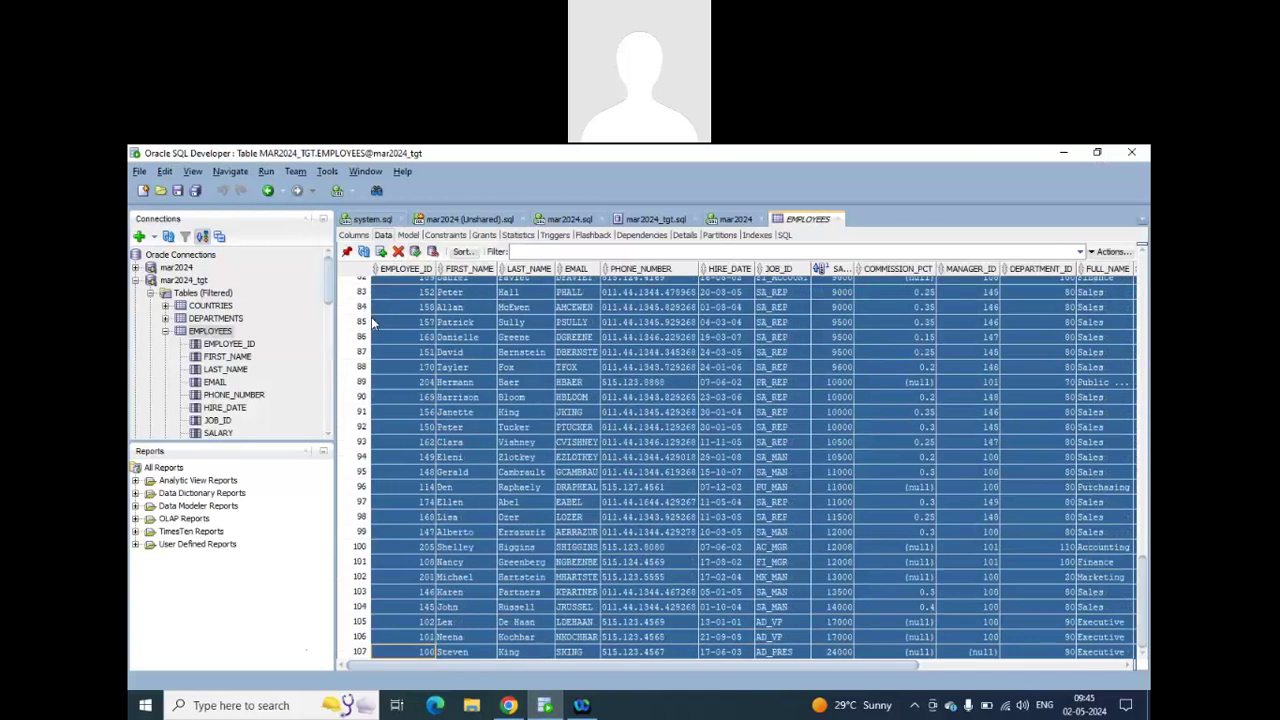
pyautogui.click(399, 252)
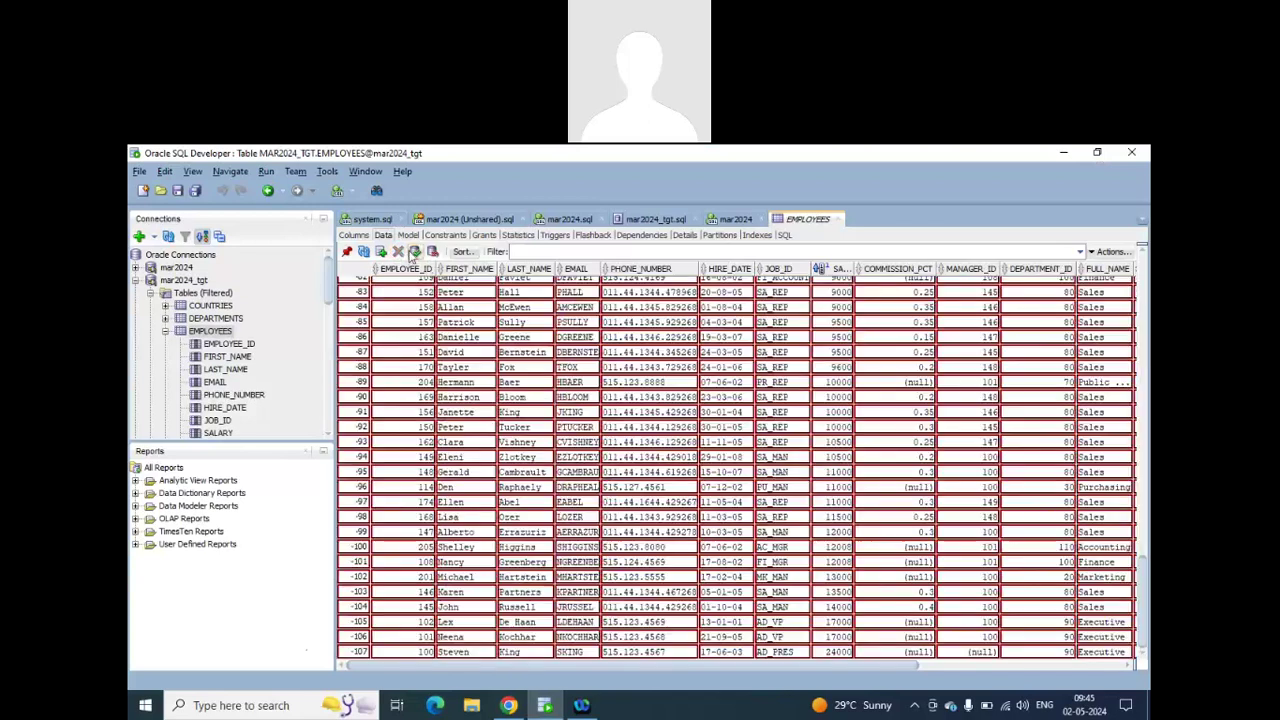
pyautogui.click(424, 256)
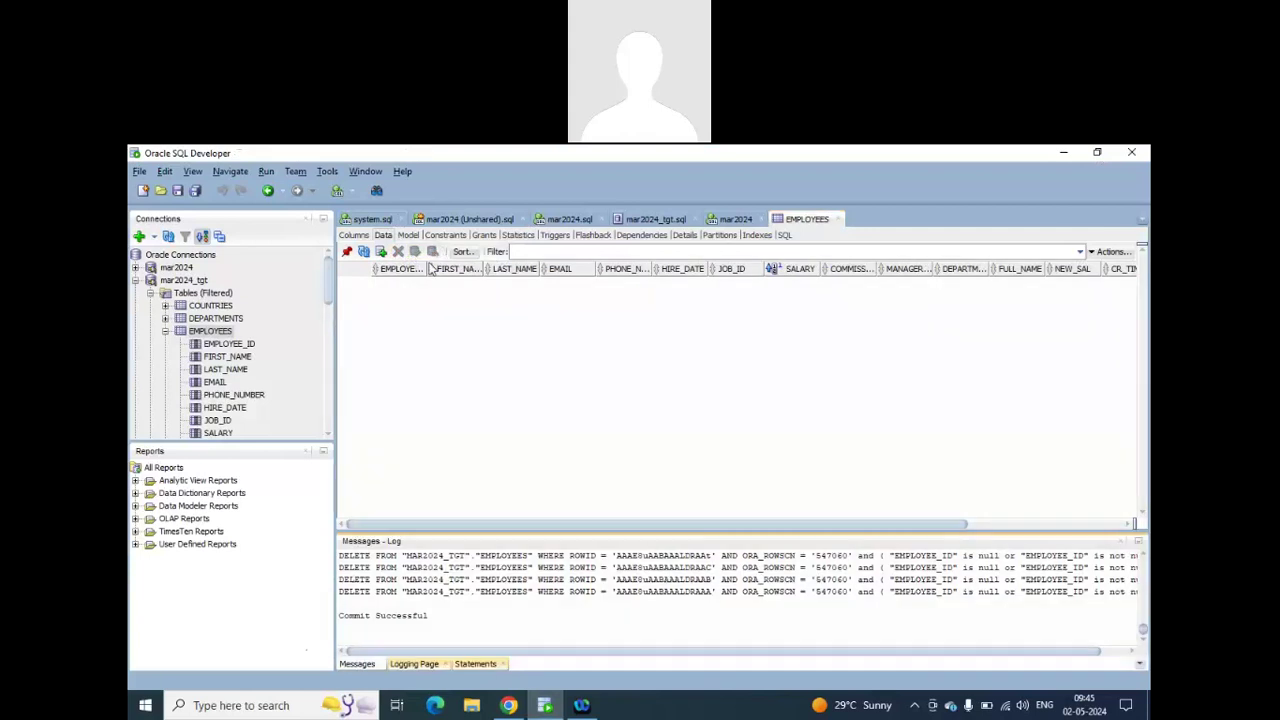
# Return to Data Integration in the browser and run the m_emp_scd_type1 mapping.
pyautogui.click(508, 705)
pyautogui.click(880, 286)
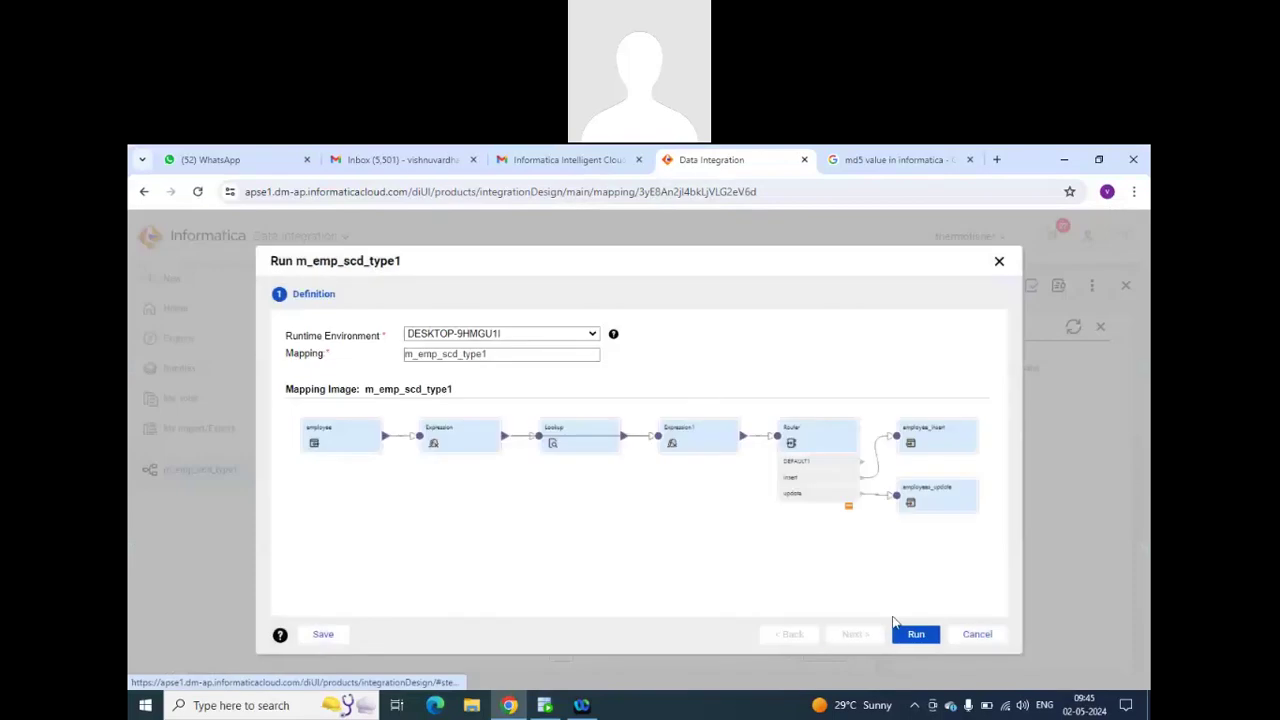
pyautogui.click(914, 632)
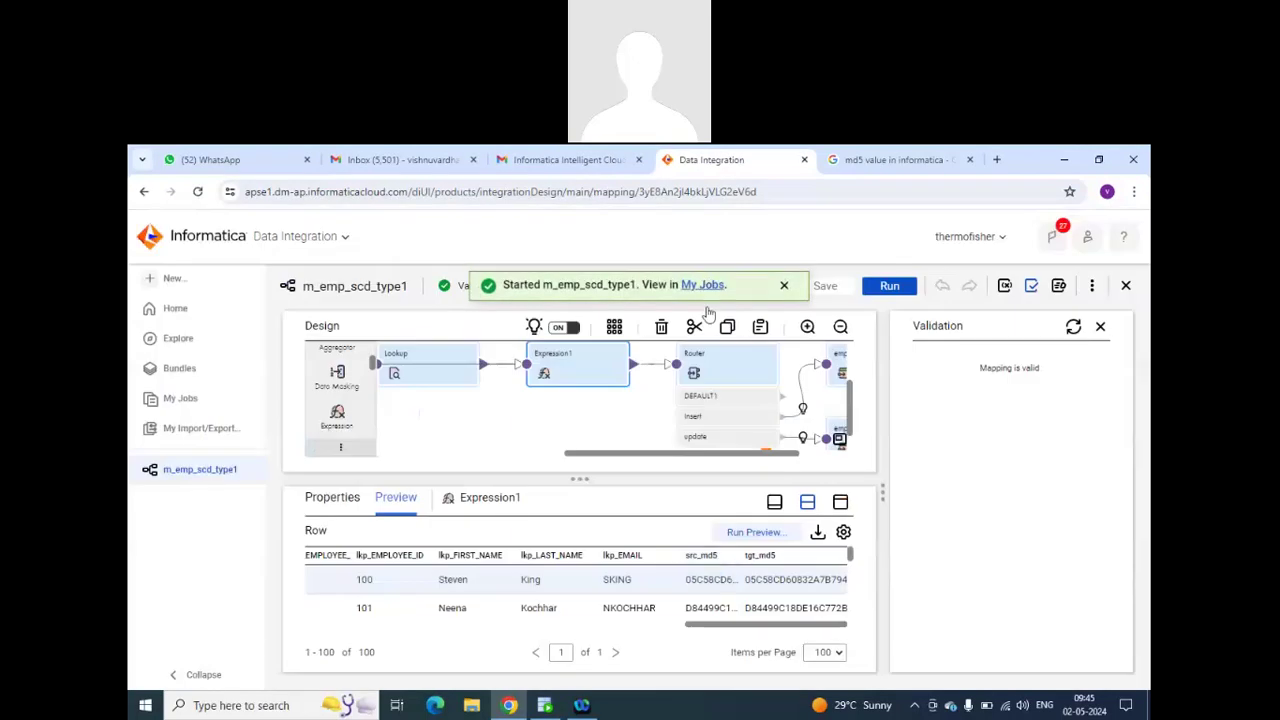
# Open the My Jobs view for the started run and refresh it until the job finishes.
pyautogui.click(704, 287)
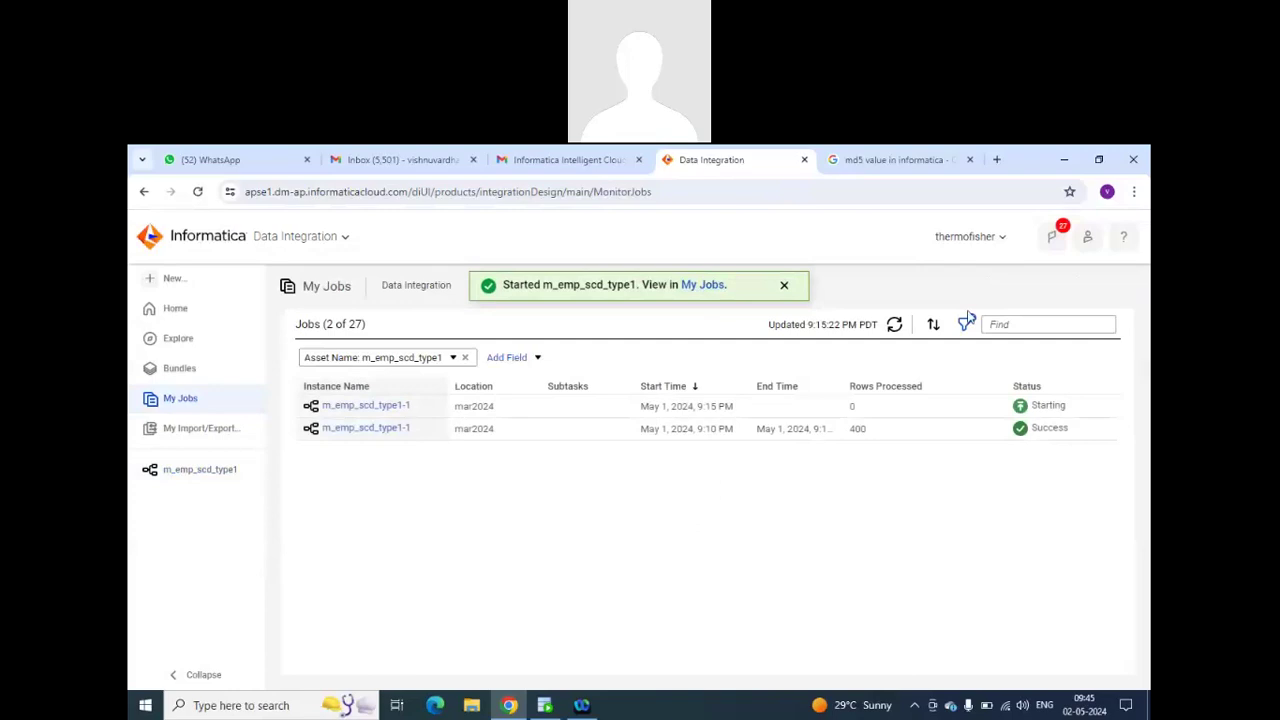
pyautogui.click(893, 327)
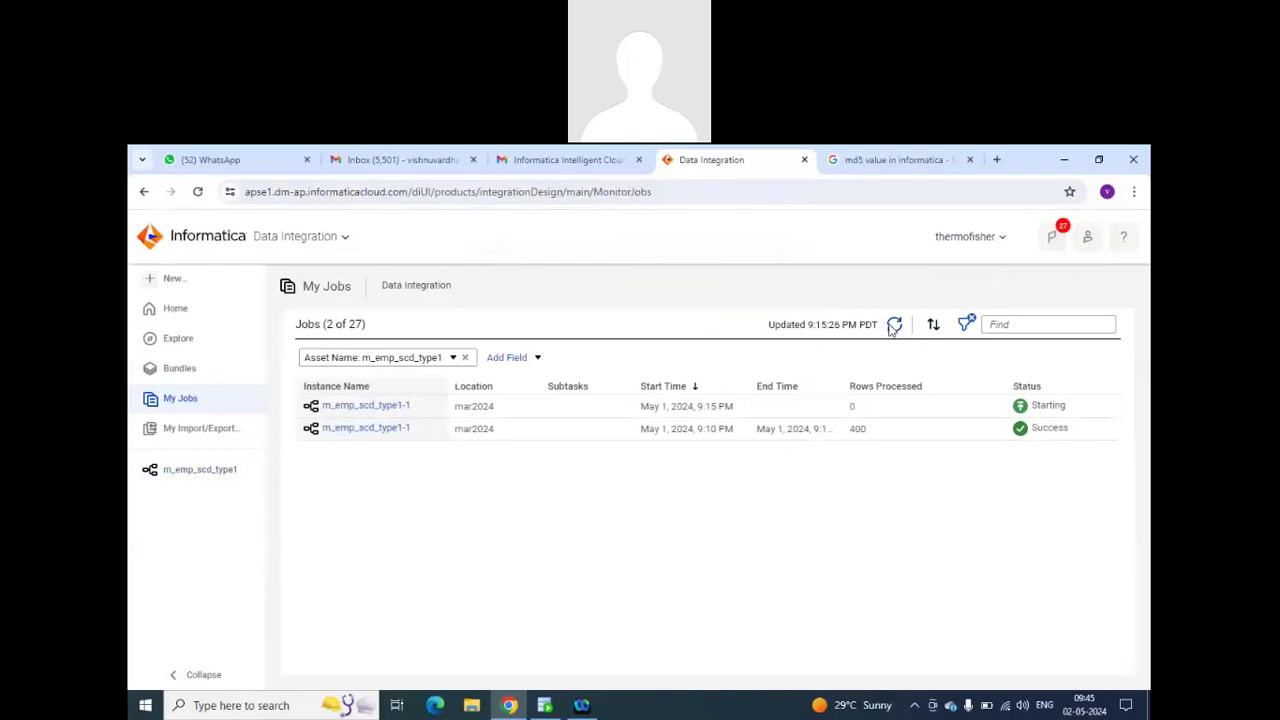
pyautogui.click(893, 327)
pyautogui.click(893, 327)
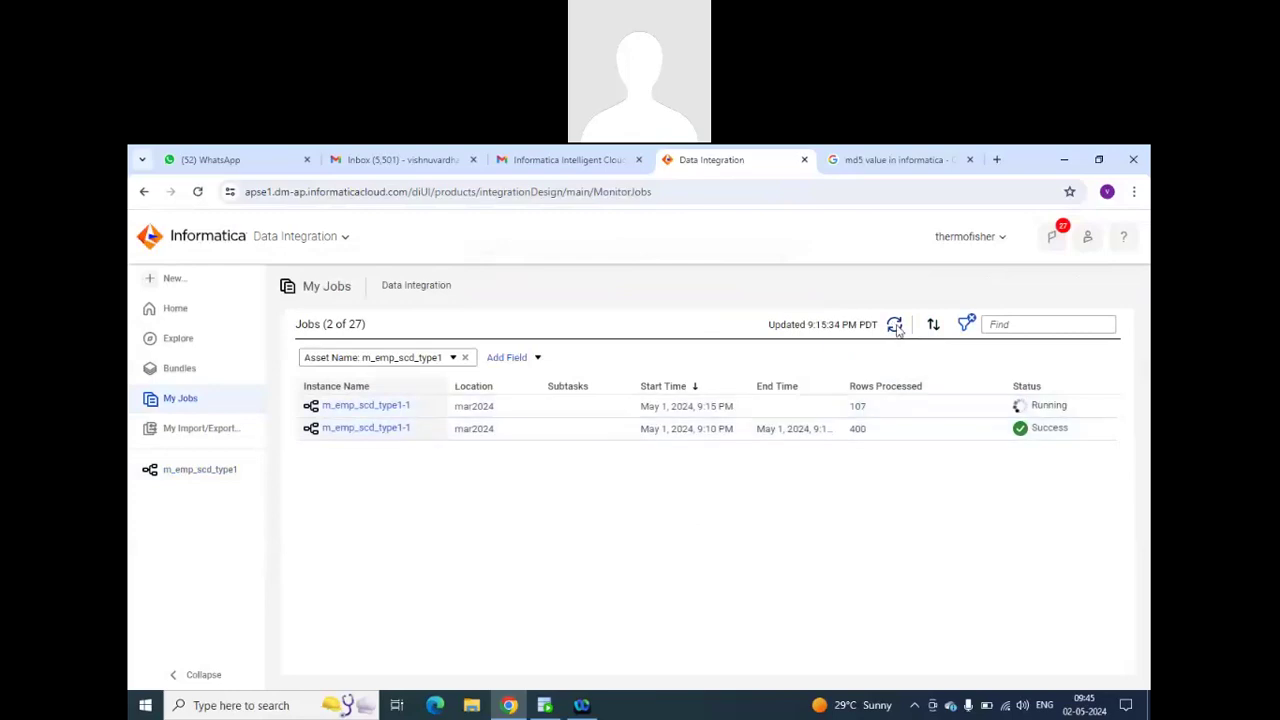
pyautogui.click(895, 326)
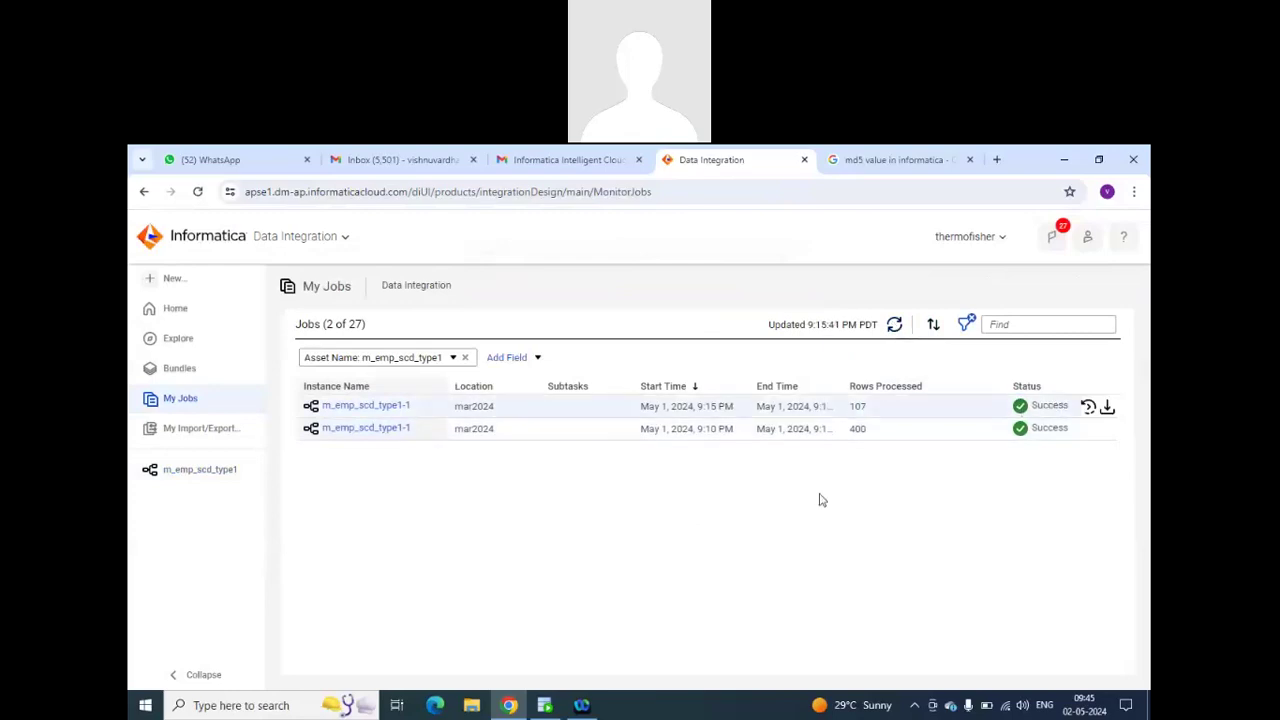
# Switch to Oracle SQL Developer, reload the target EMPLOYEES data, and count and review the loaded rows.
pyautogui.click(566, 708)
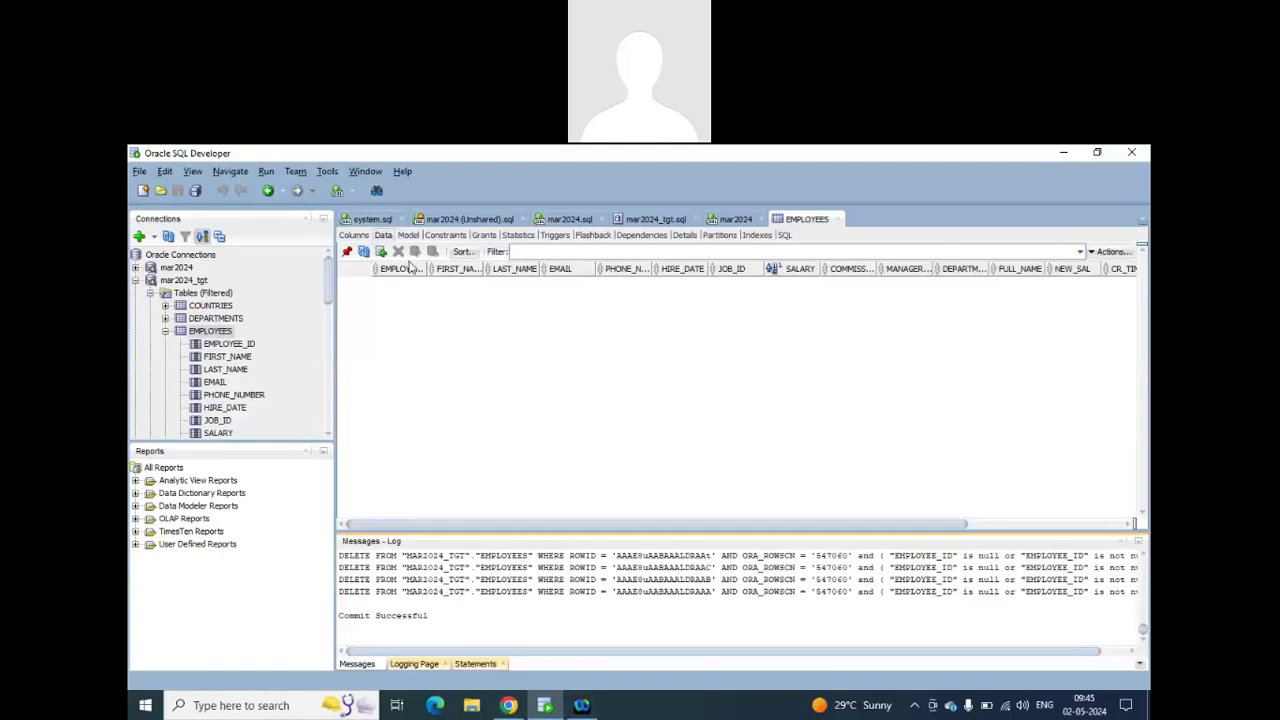
pyautogui.click(366, 253)
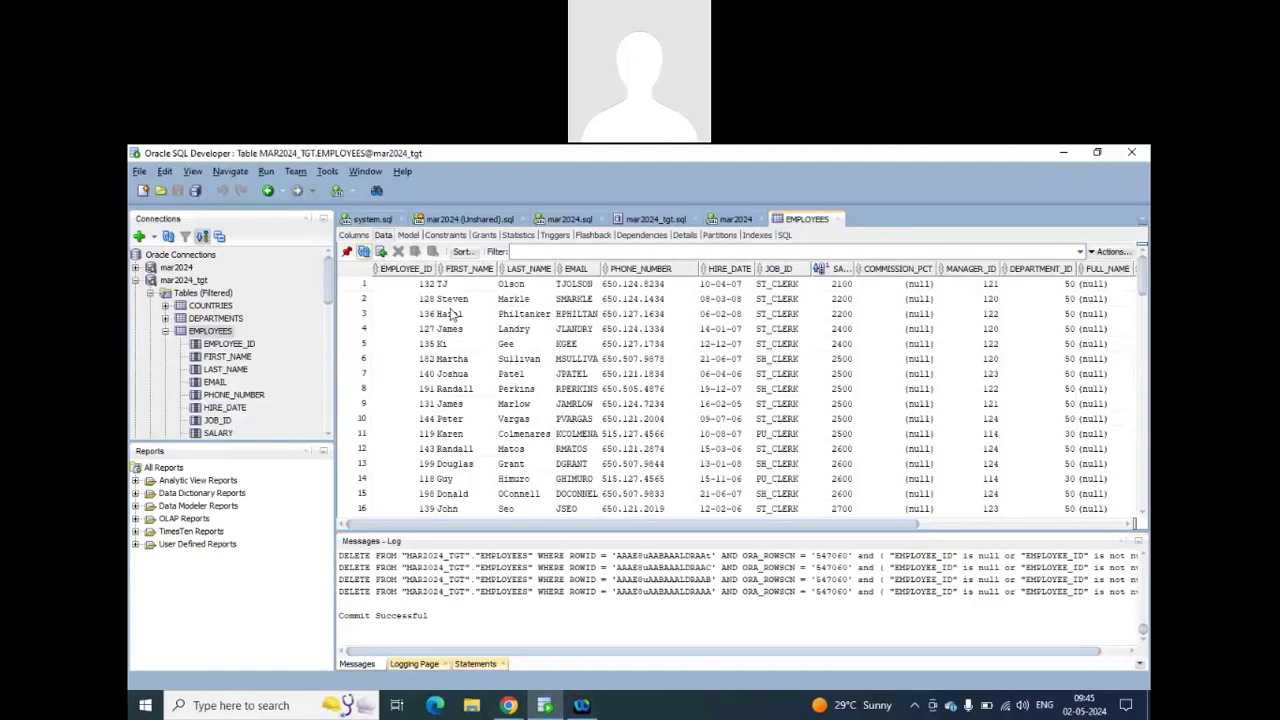
pyautogui.scroll(-12, 488, 331)
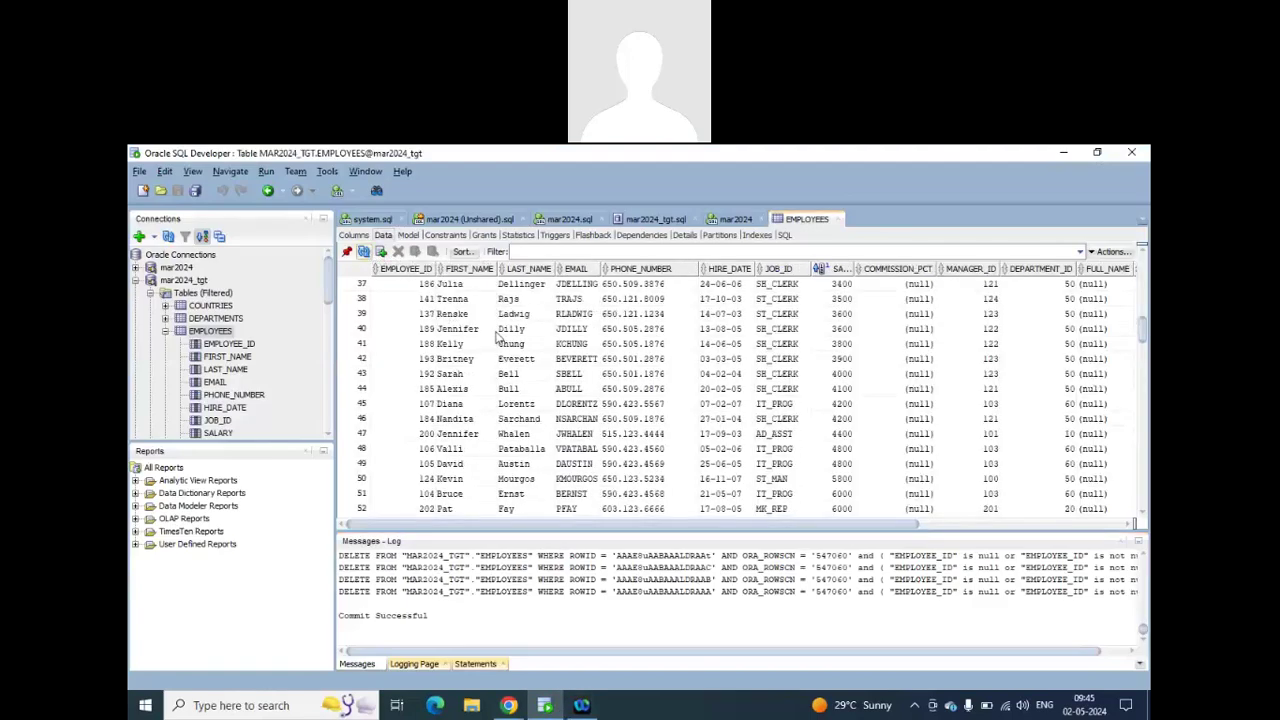
pyautogui.rightClick(497, 335)
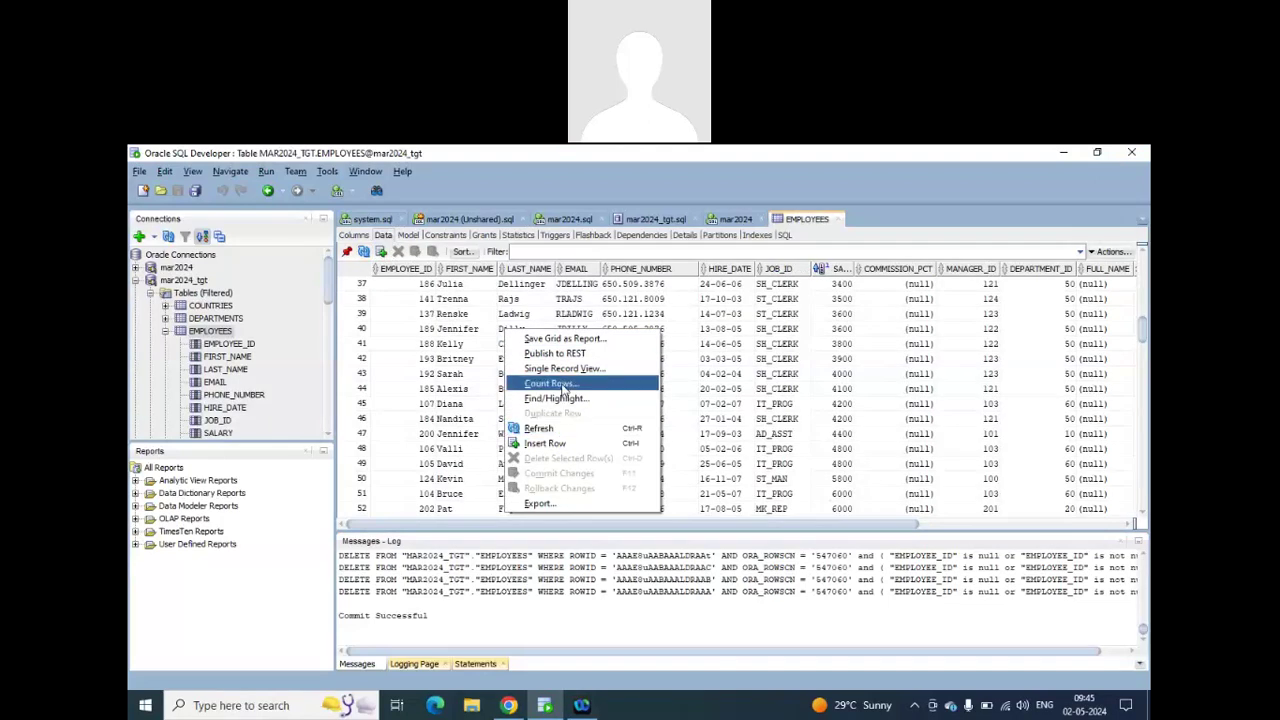
pyautogui.click(548, 385)
pyautogui.click(666, 450)
pyautogui.scroll(4, 532, 415)
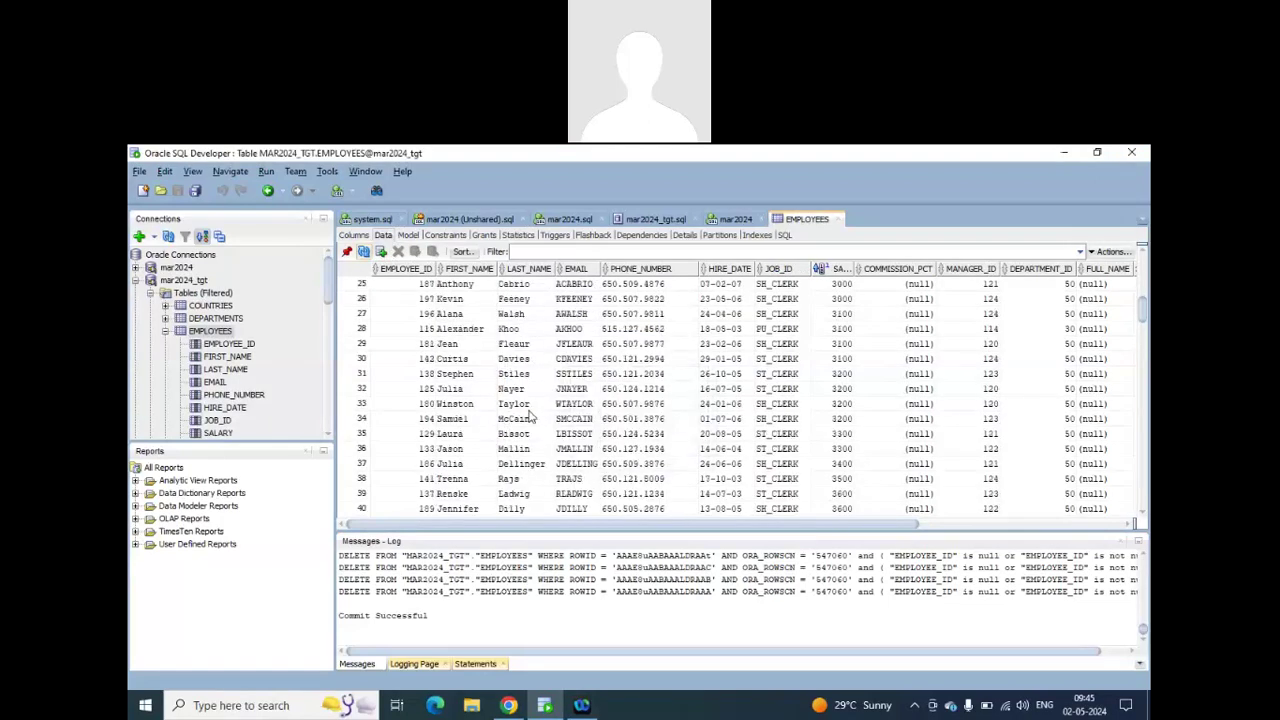
pyautogui.scroll(8, 532, 415)
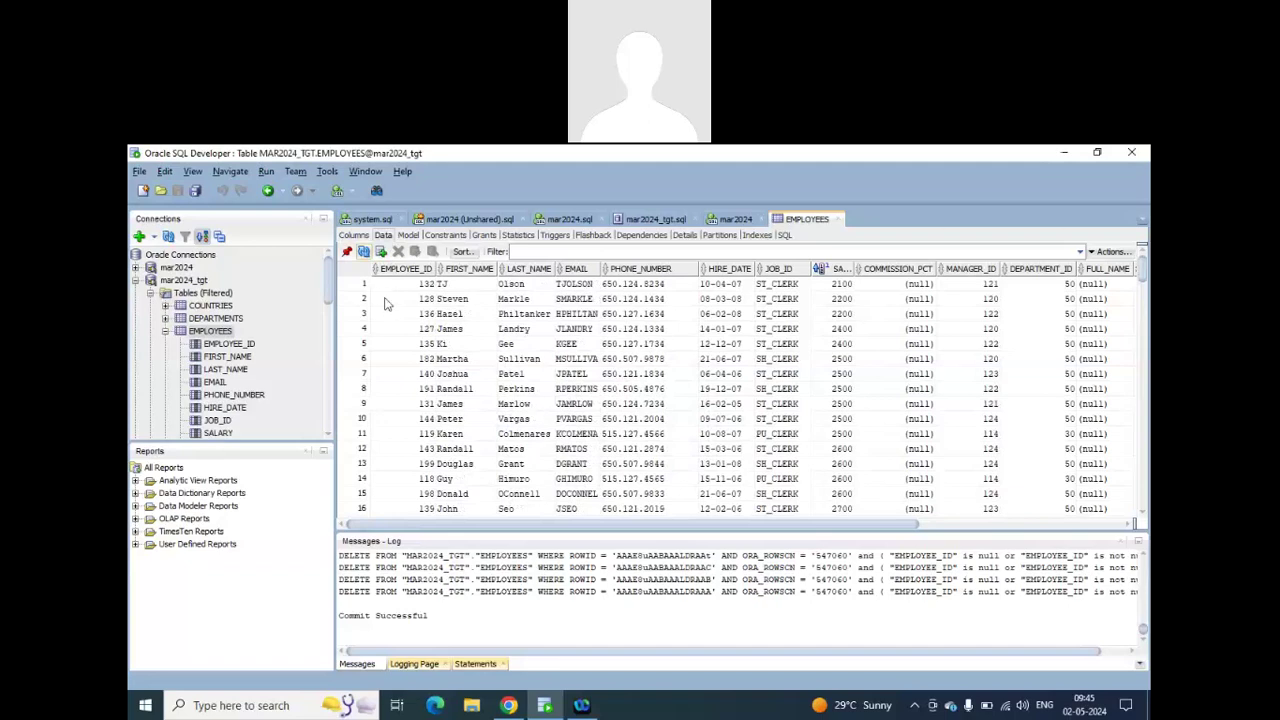
# Mark the first six rows of the target EMPLOYEES table for deletion.
pyautogui.moveTo(390, 285); pyautogui.dragTo(505, 358)
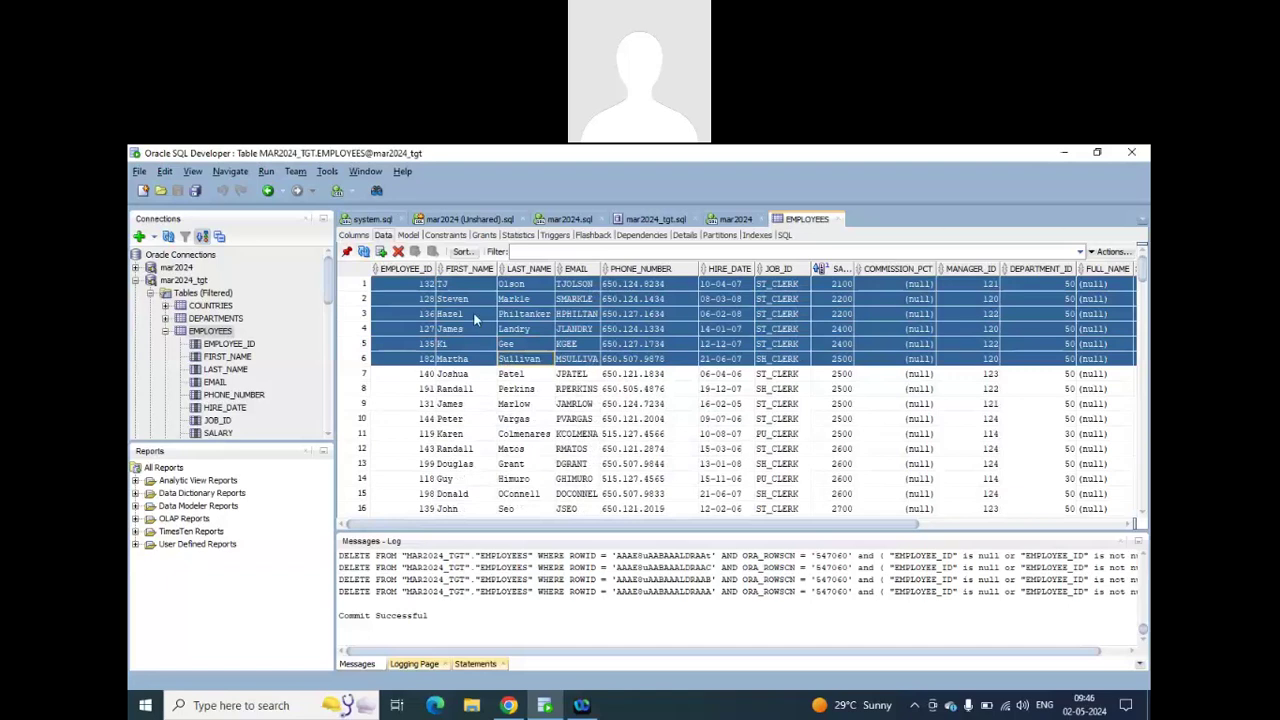
pyautogui.click(398, 251)
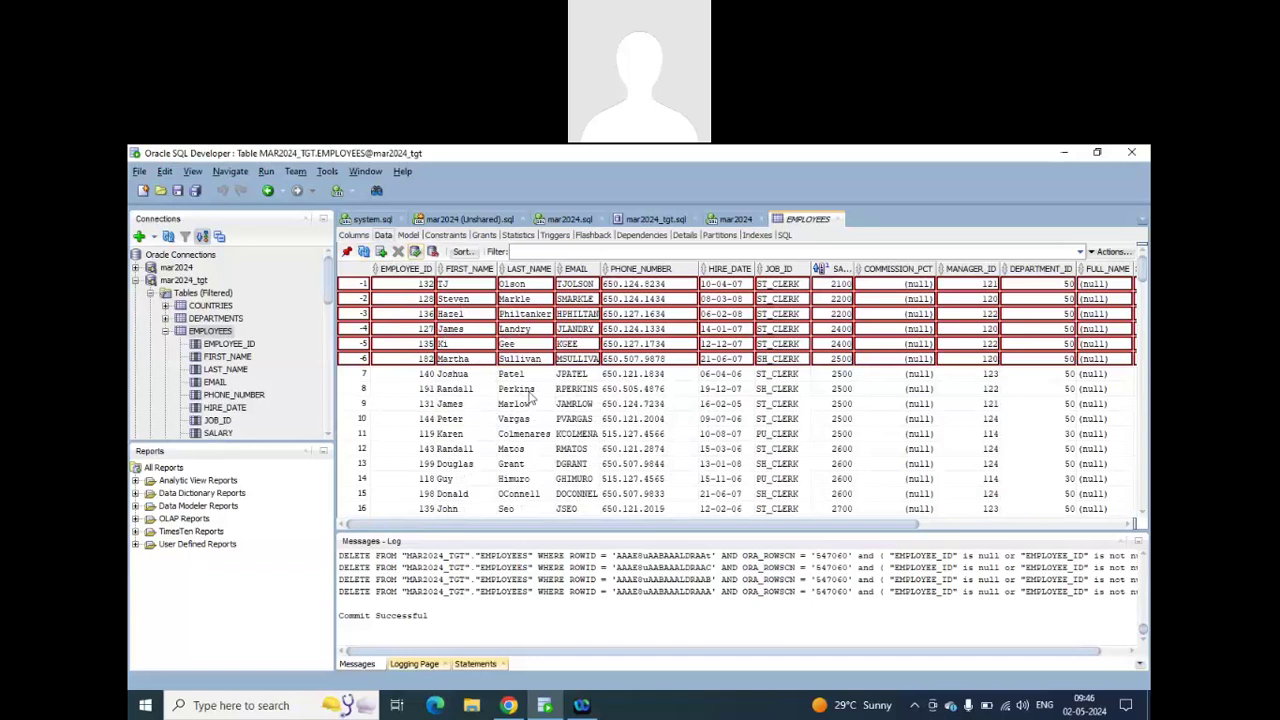
# Shorten the FIRST_NAME in row 7, the LAST_NAME in row 8 and the EMAIL in row 9, and commit all pending table changes.
pyautogui.doubleClick(478, 373)
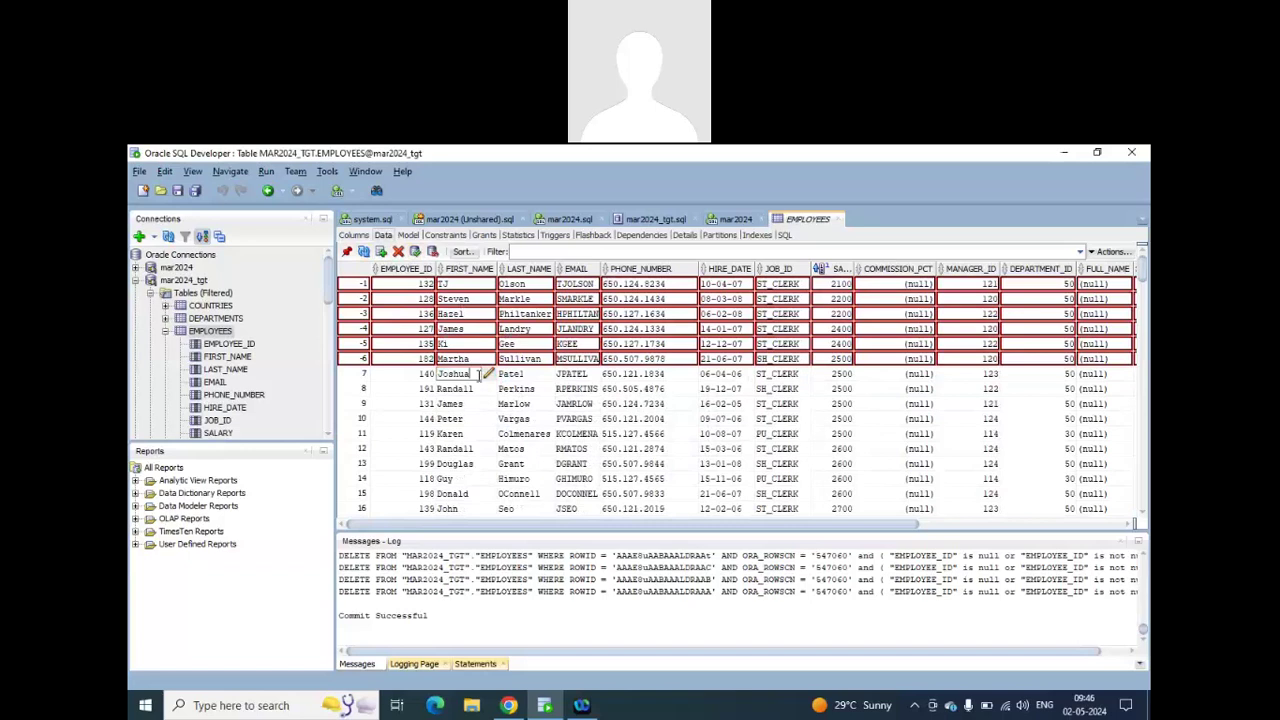
pyautogui.press('BackSpace')
pyautogui.doubleClick(530, 388)
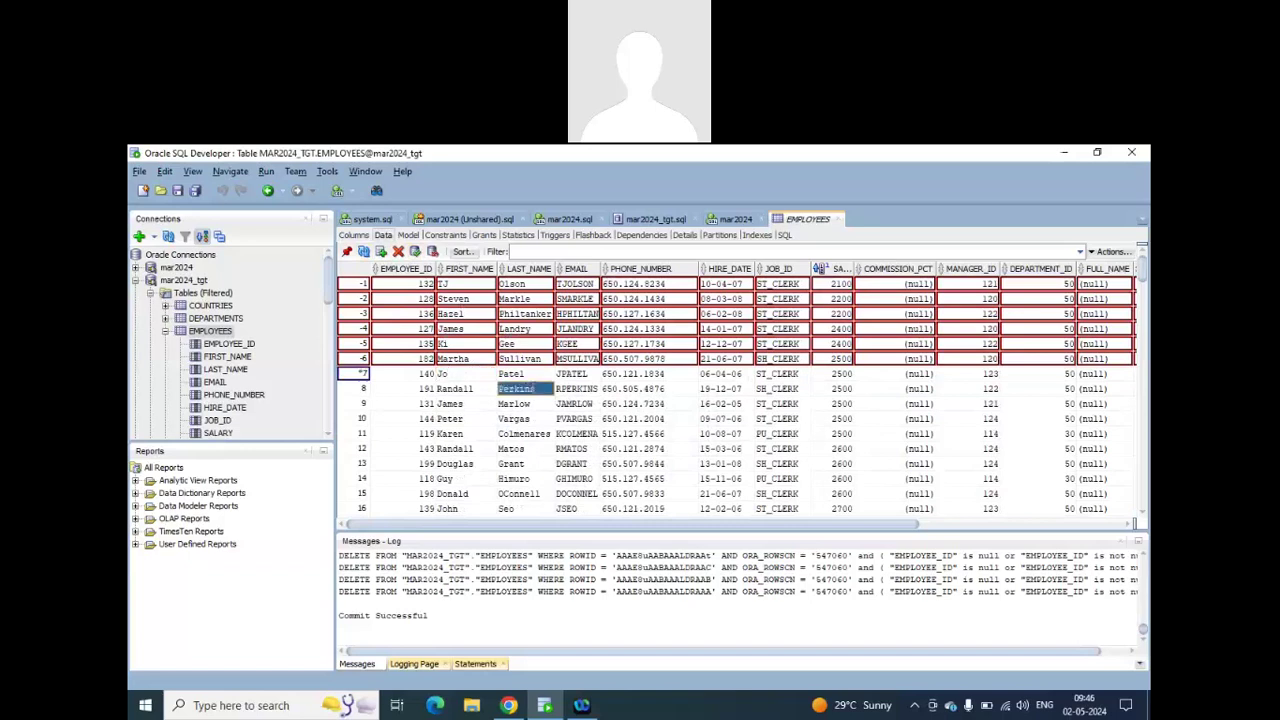
pyautogui.doubleClick(588, 404)
pyautogui.press('BackSpace')
pyautogui.press('BackSpace')
pyautogui.press('BackSpace')
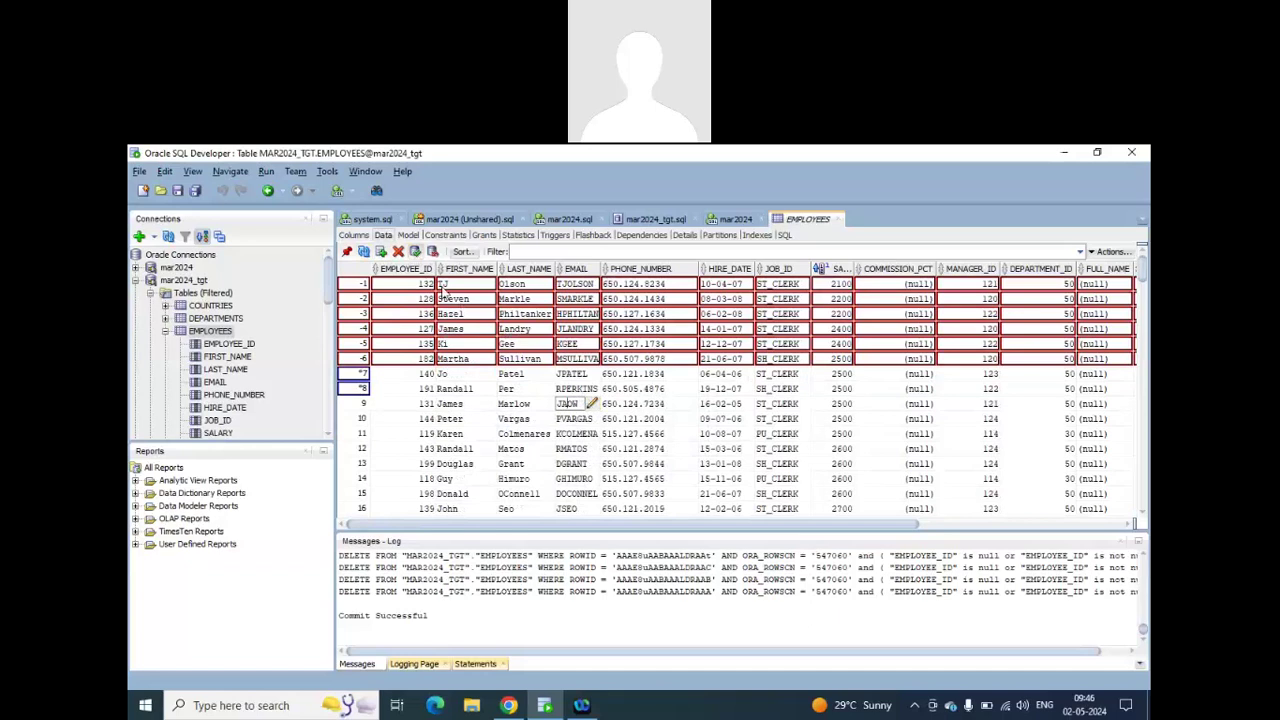
pyautogui.press('Return')
pyautogui.press('F11')
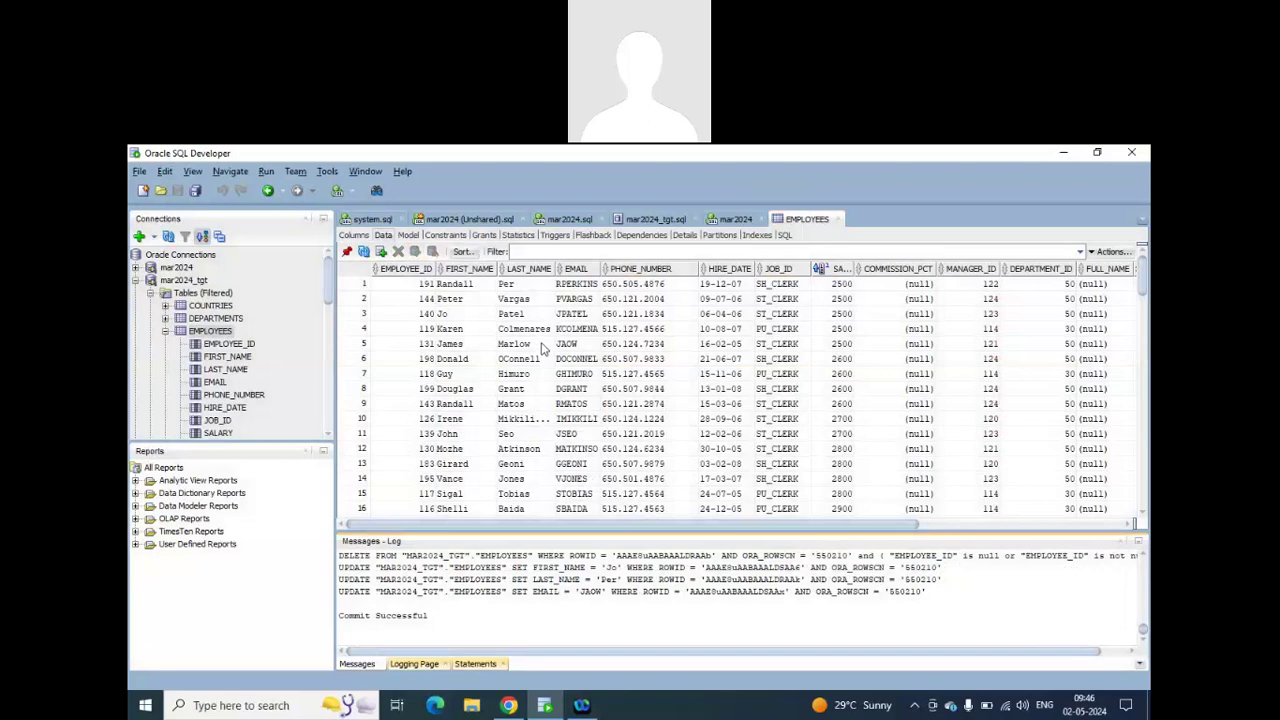
# Return to Data Integration, review the latest m_emp_scd_type1-1 job's source and target results, and restart the job.
pyautogui.click(508, 705)
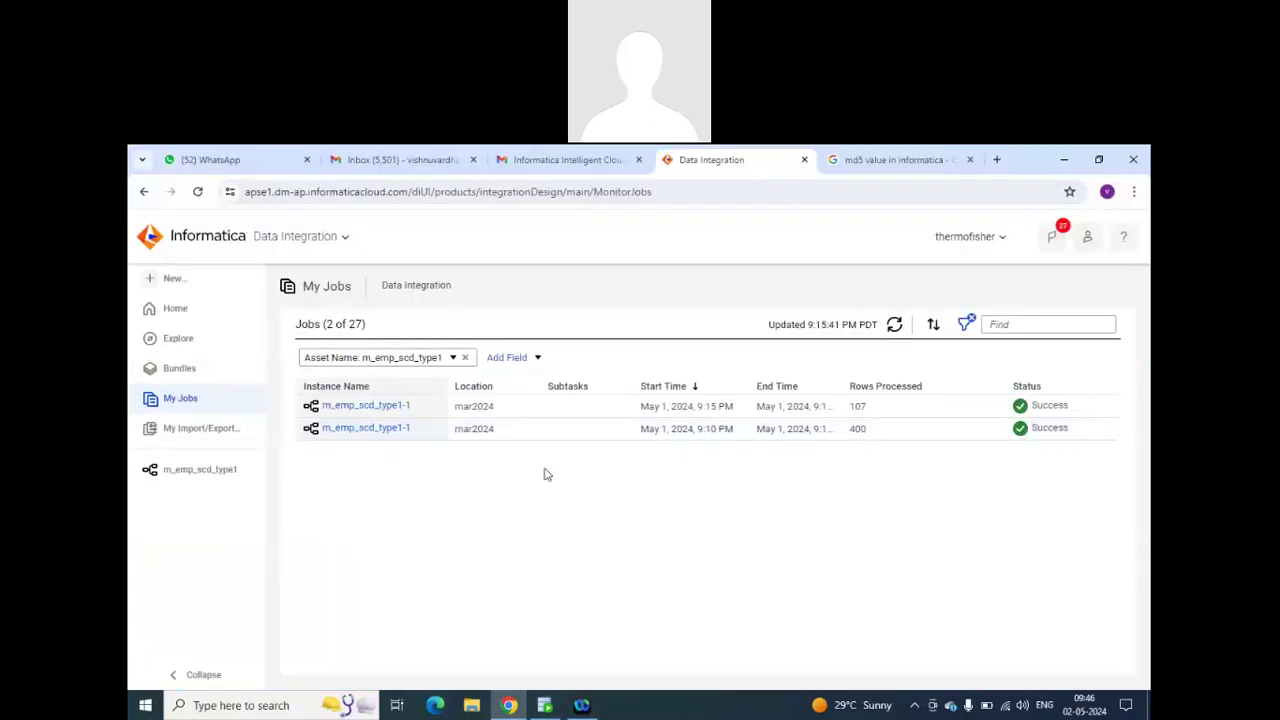
pyautogui.click(366, 406)
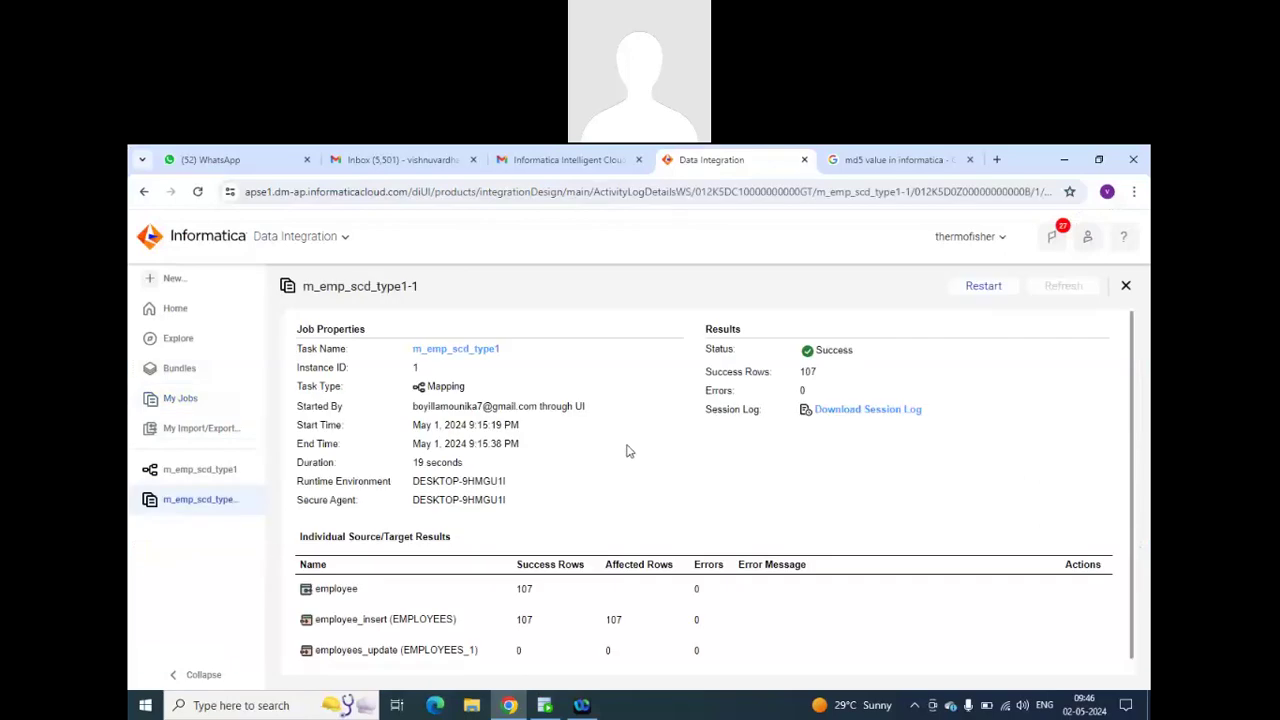
pyautogui.scroll(-1, 560, 550)
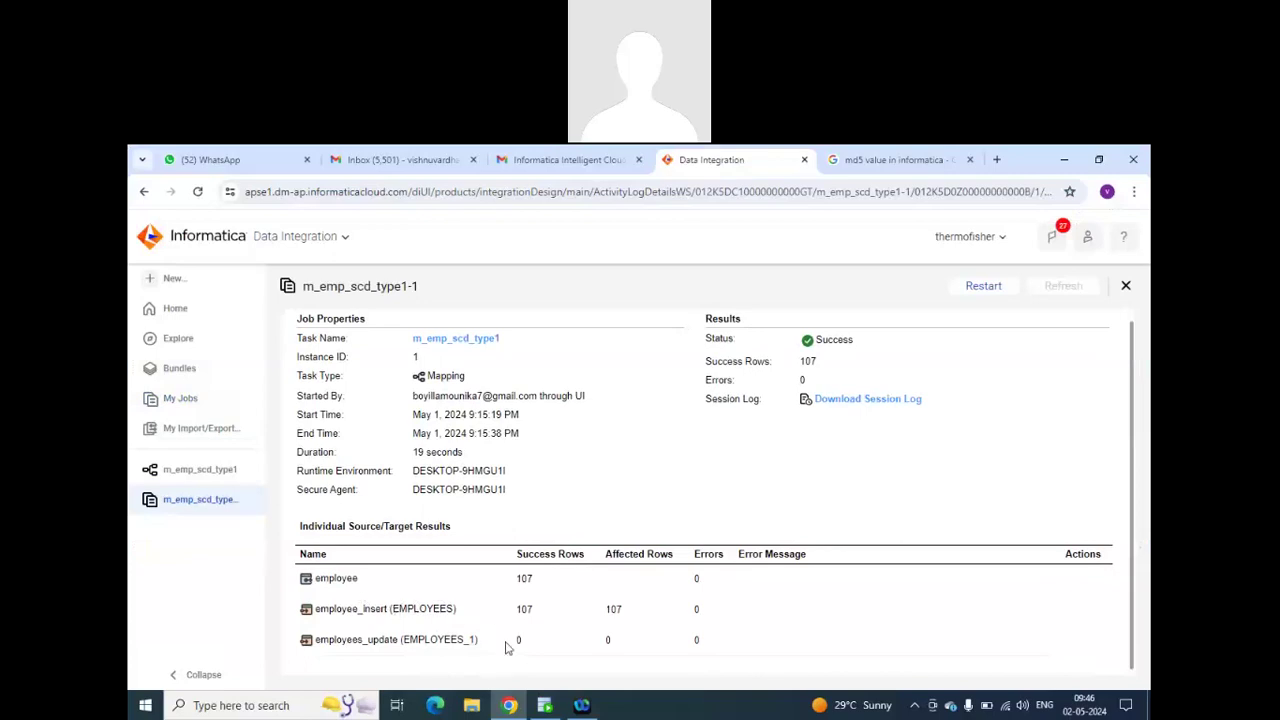
pyautogui.click(980, 290)
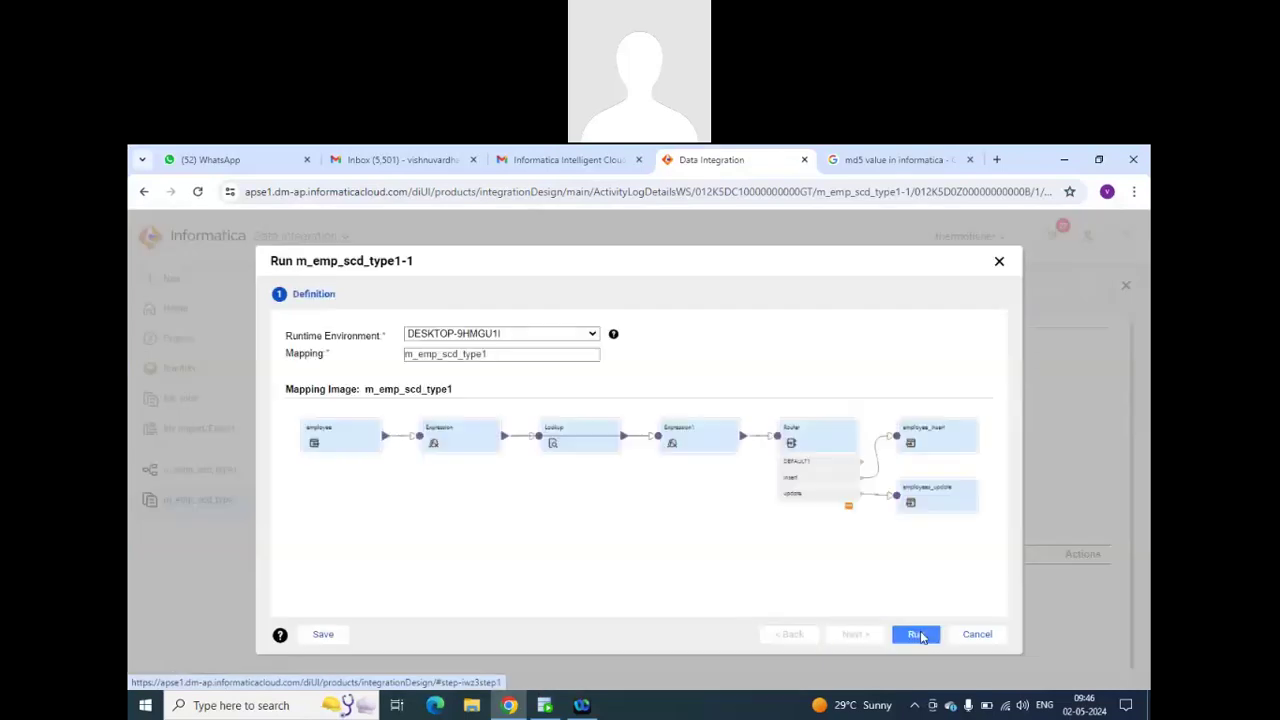
pyautogui.click(917, 634)
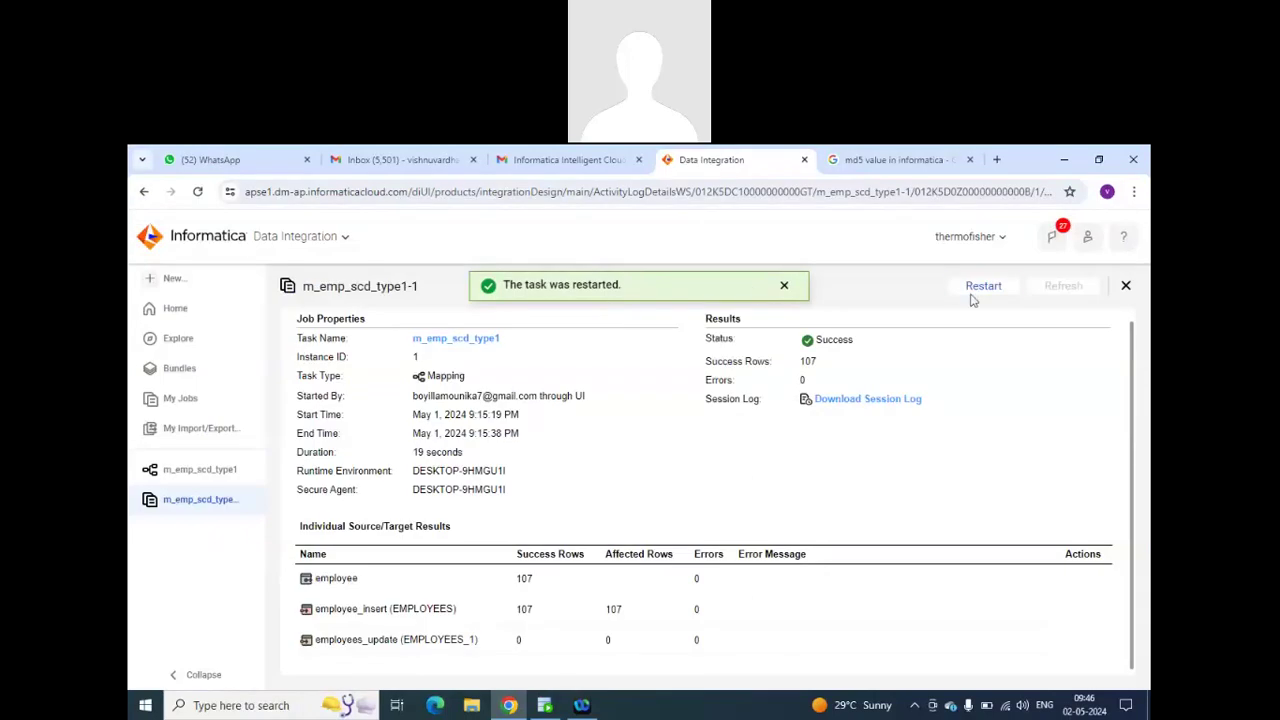
# Open the job list and refresh it until the restarted m_emp_scd_type1 job finishes.
pyautogui.click(181, 401)
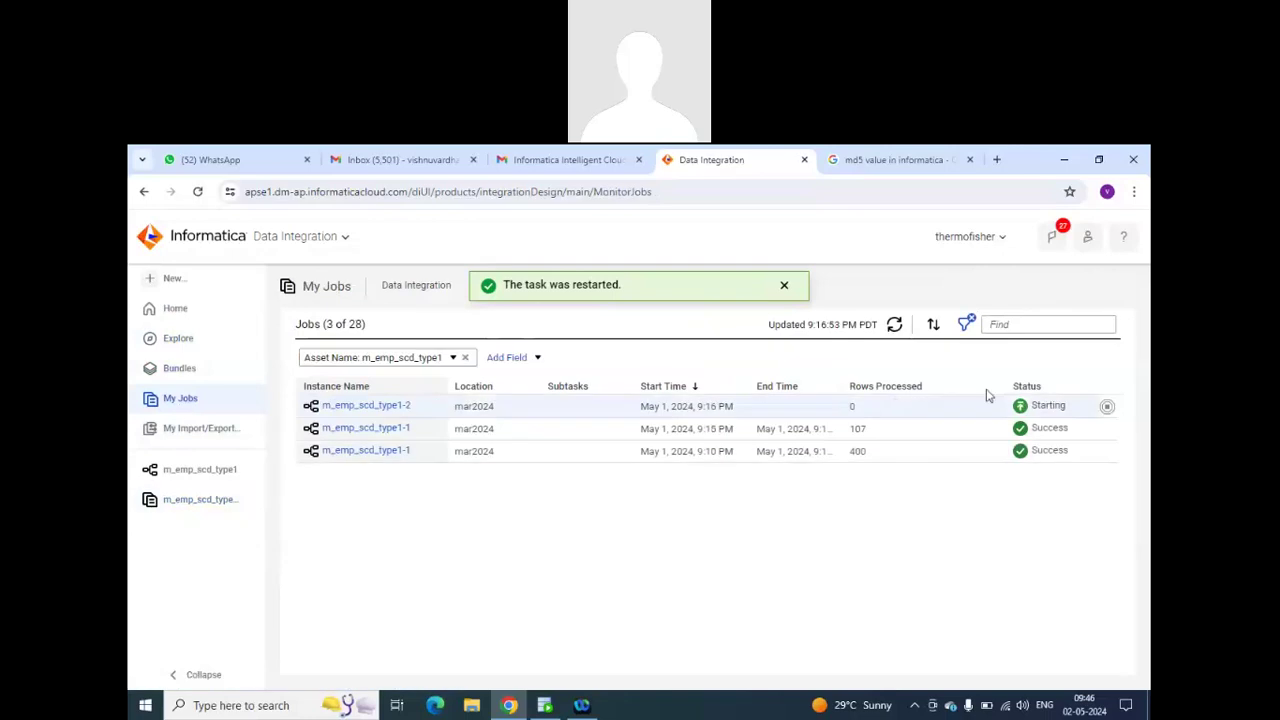
pyautogui.click(894, 326)
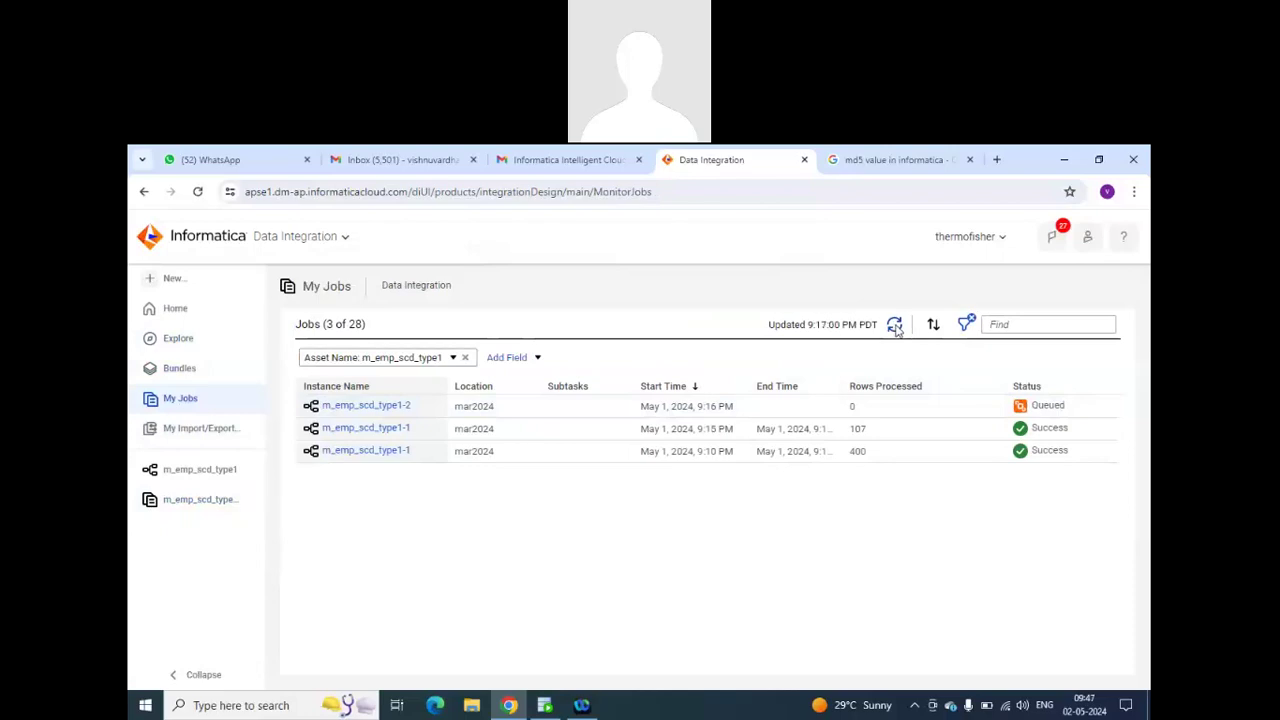
pyautogui.click(895, 327)
pyautogui.click(895, 326)
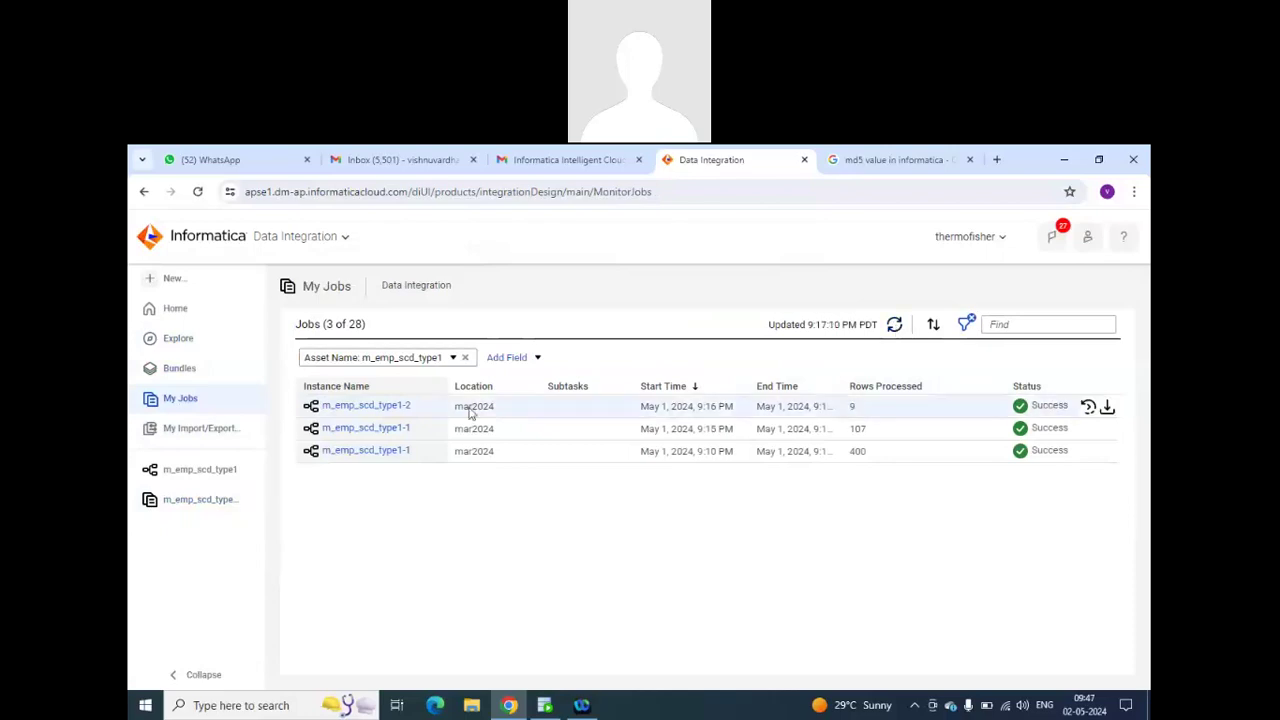
# Review the m_emp_scd_type1-2 job's insert and update target rows and compare them with the m_emp_scd_type1-1 job.
pyautogui.click(400, 406)
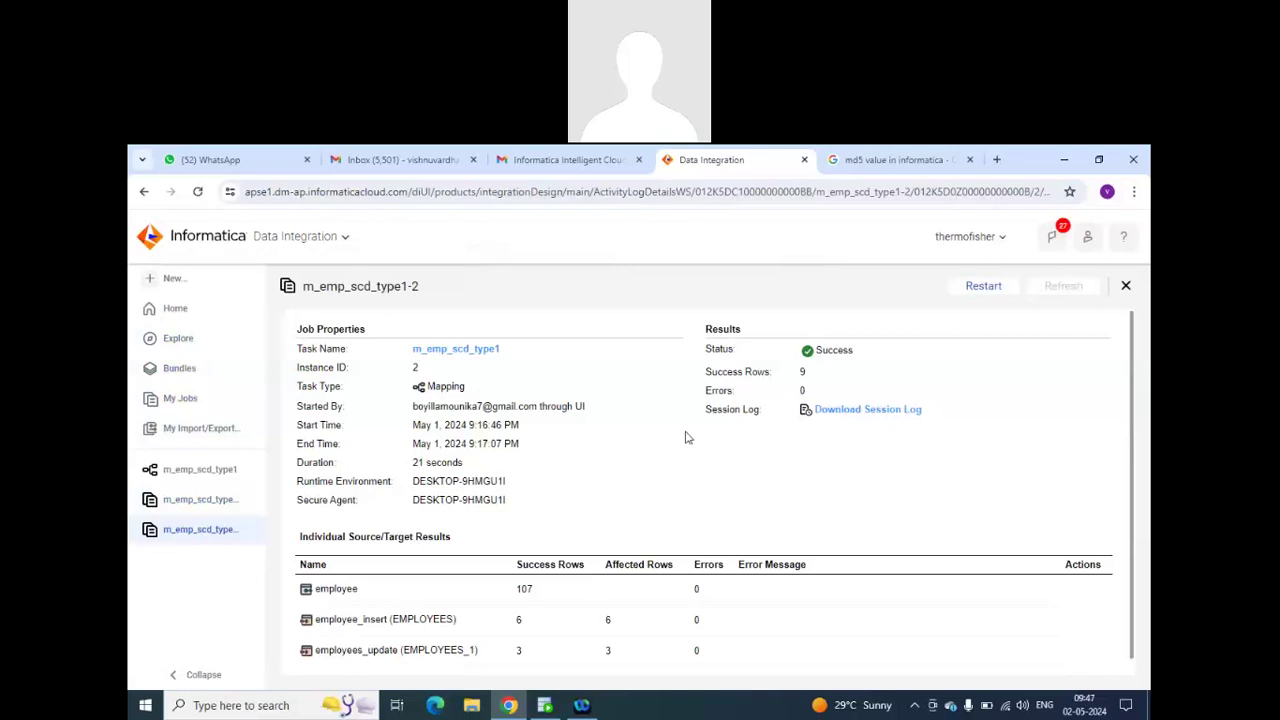
pyautogui.scroll(-1, 600, 540)
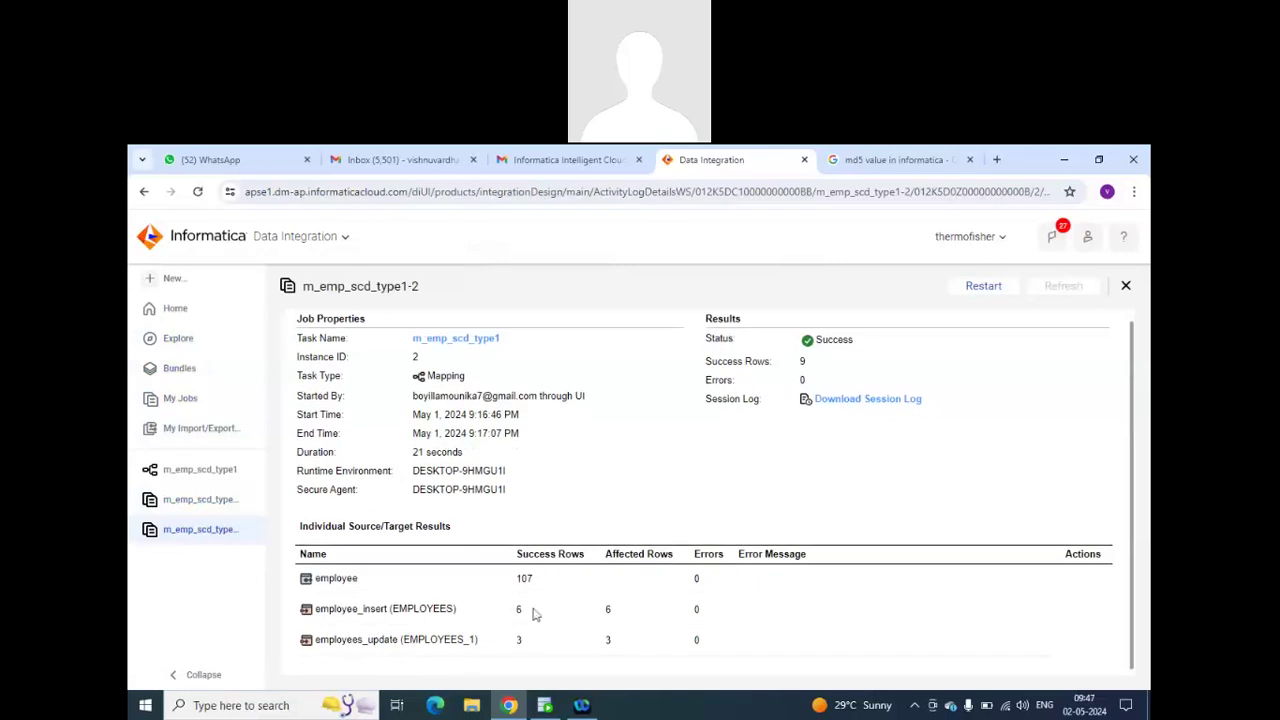
pyautogui.moveTo(518, 610); pyautogui.dragTo(621, 608)
pyautogui.moveTo(516, 641); pyautogui.dragTo(613, 637)
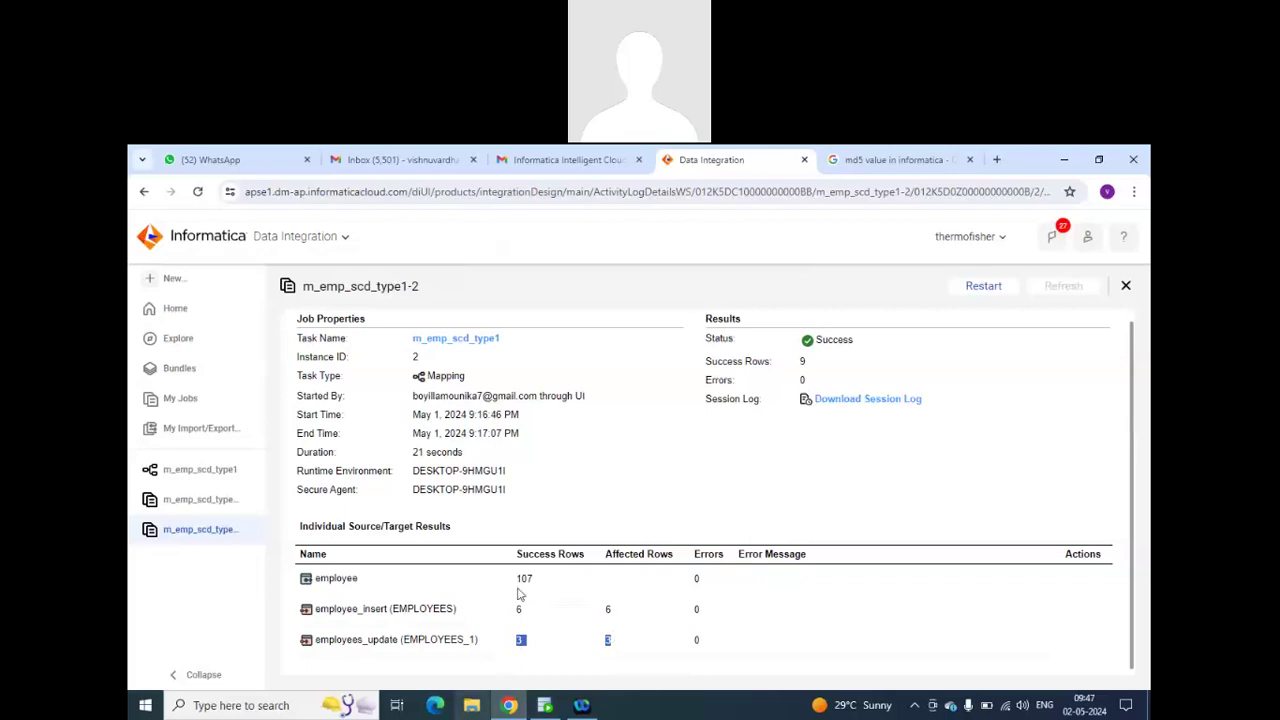
pyautogui.click(224, 499)
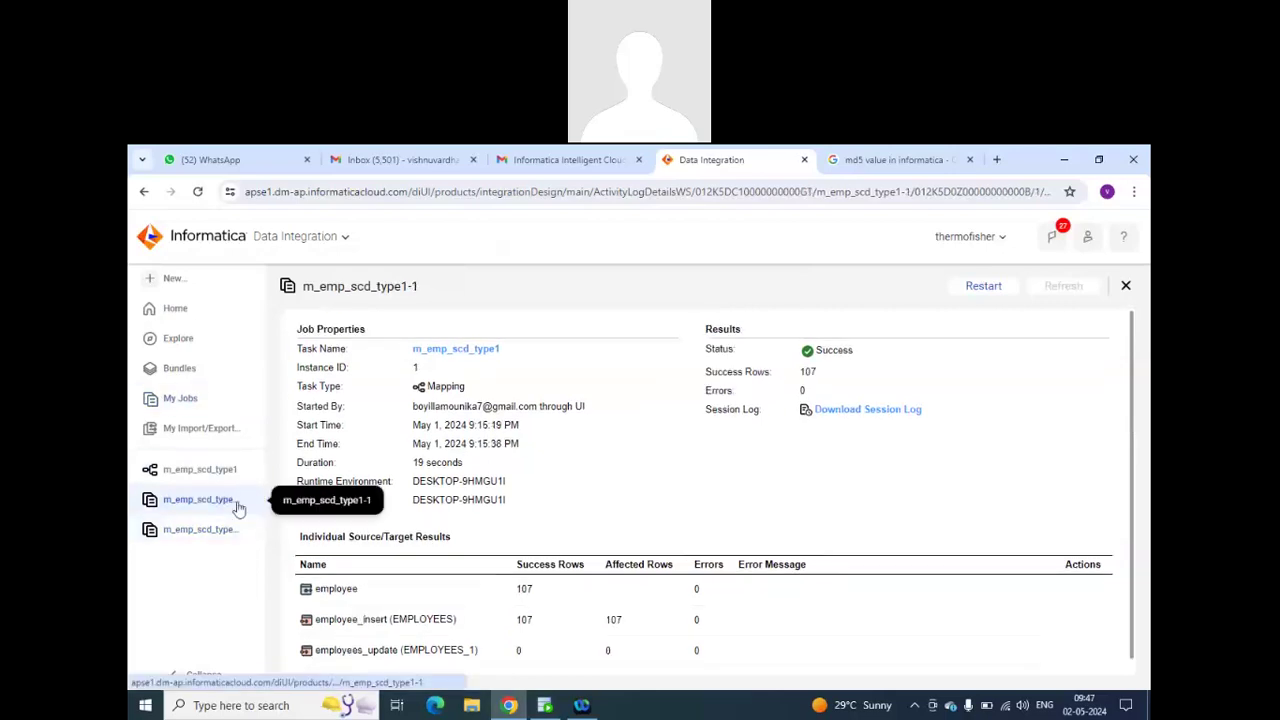
# In the m_emp_scd_type1 mapping, reduce the Router's update group condition to not isnull(lkp_EMPLOYEE_ID), copying the removed md5 comparison, and save.
pyautogui.click(215, 470)
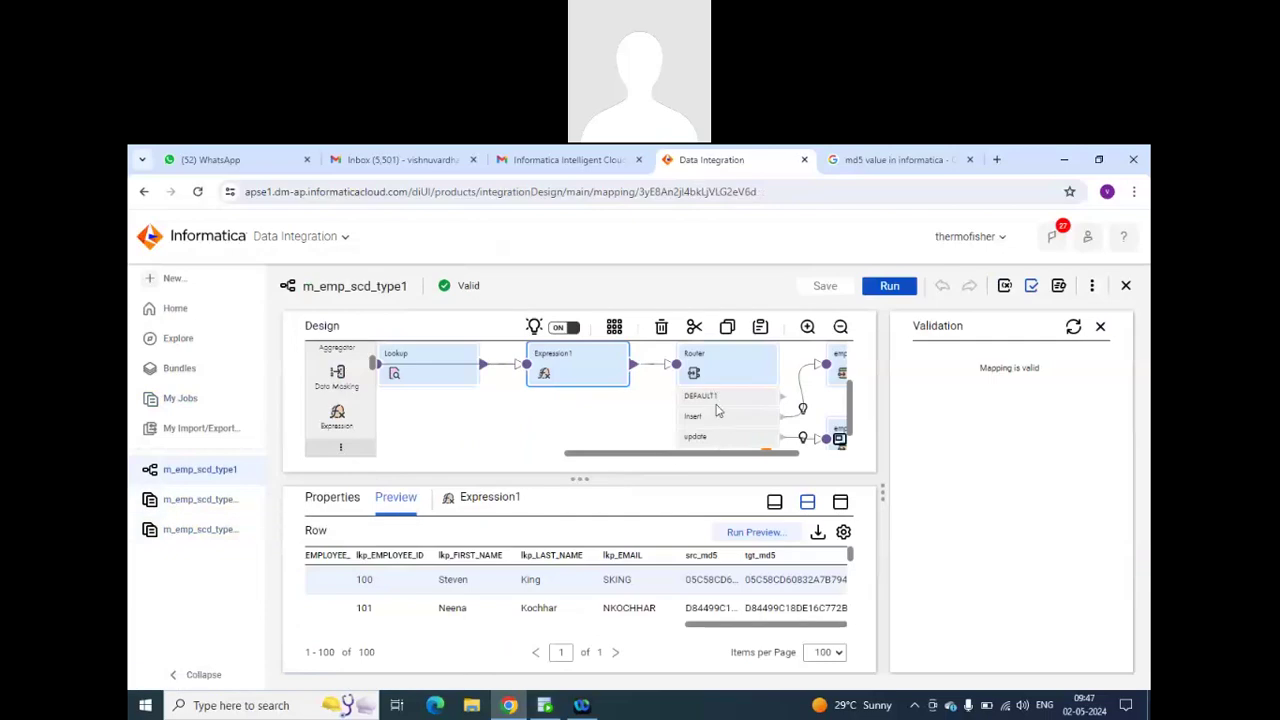
pyautogui.scroll(-1, 700, 444)
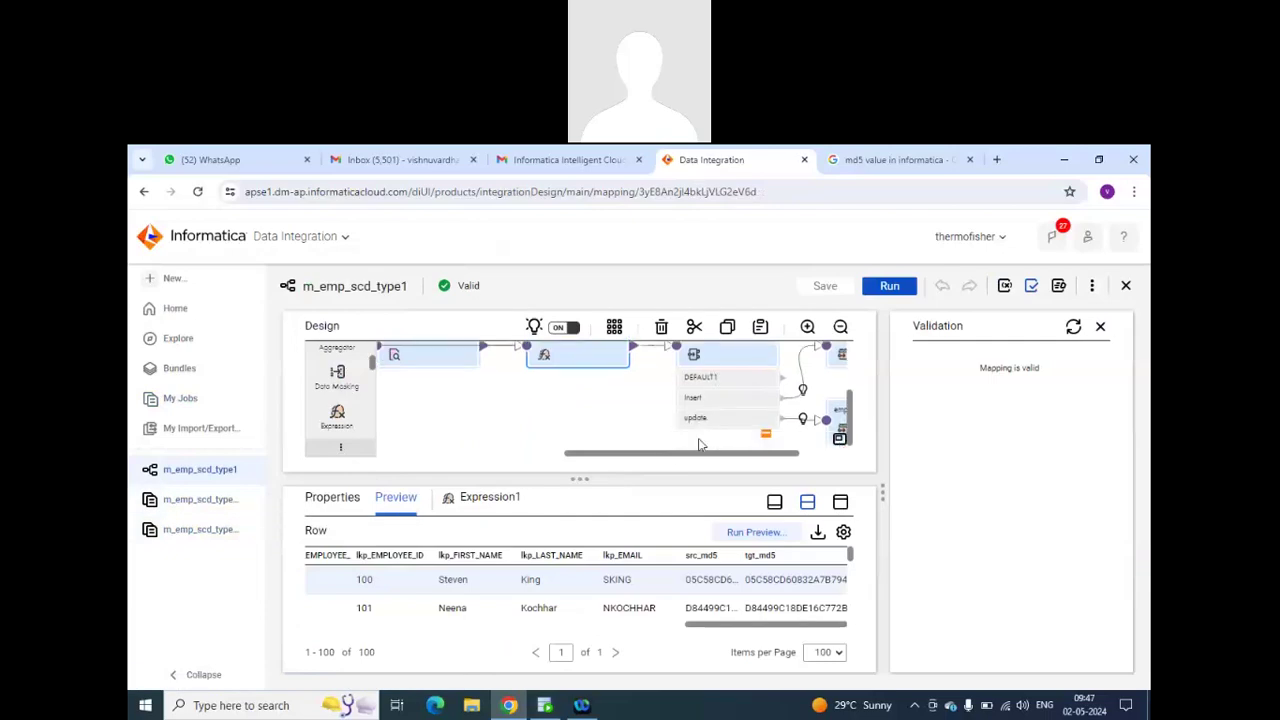
pyautogui.click(722, 376)
pyautogui.click(329, 500)
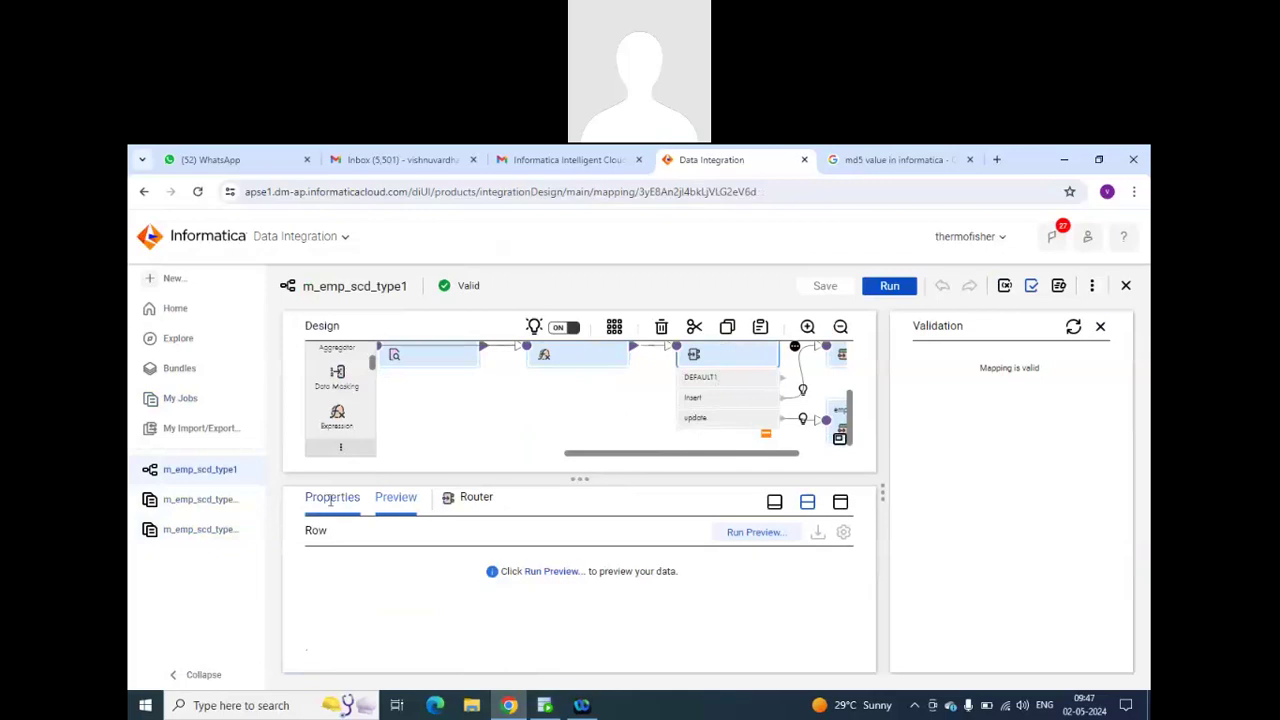
pyautogui.click(352, 604)
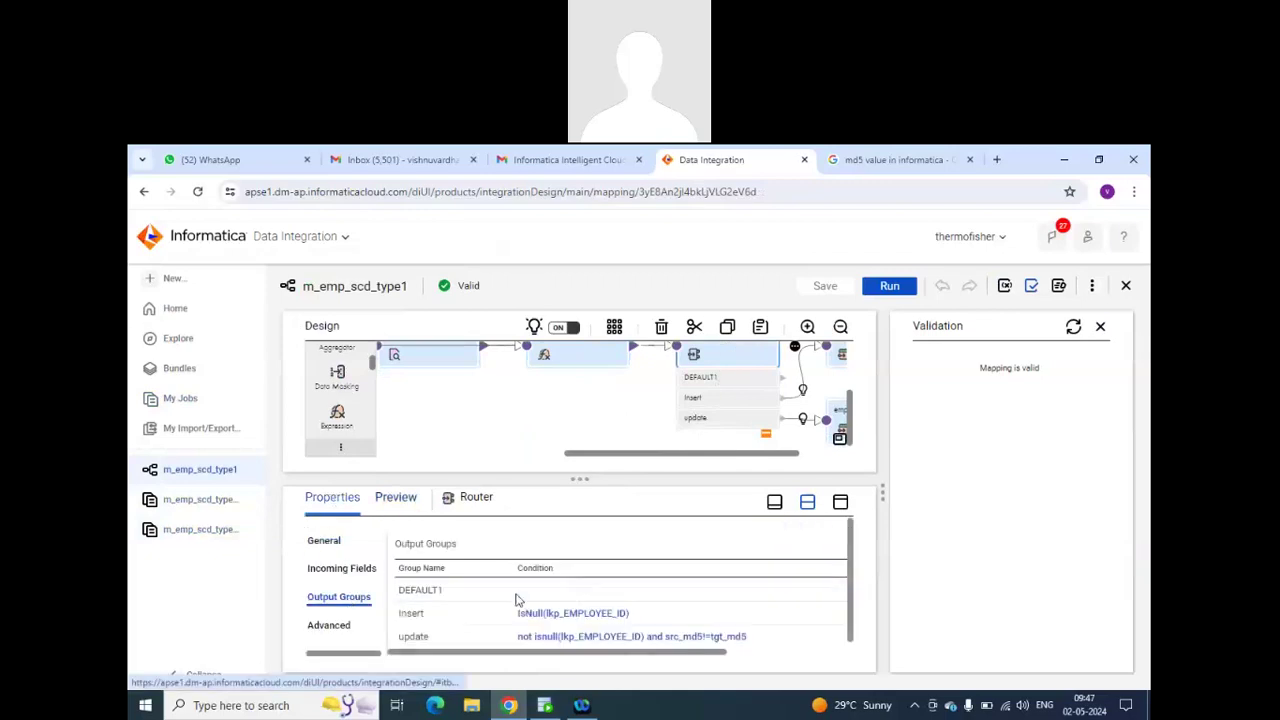
pyautogui.click(716, 631)
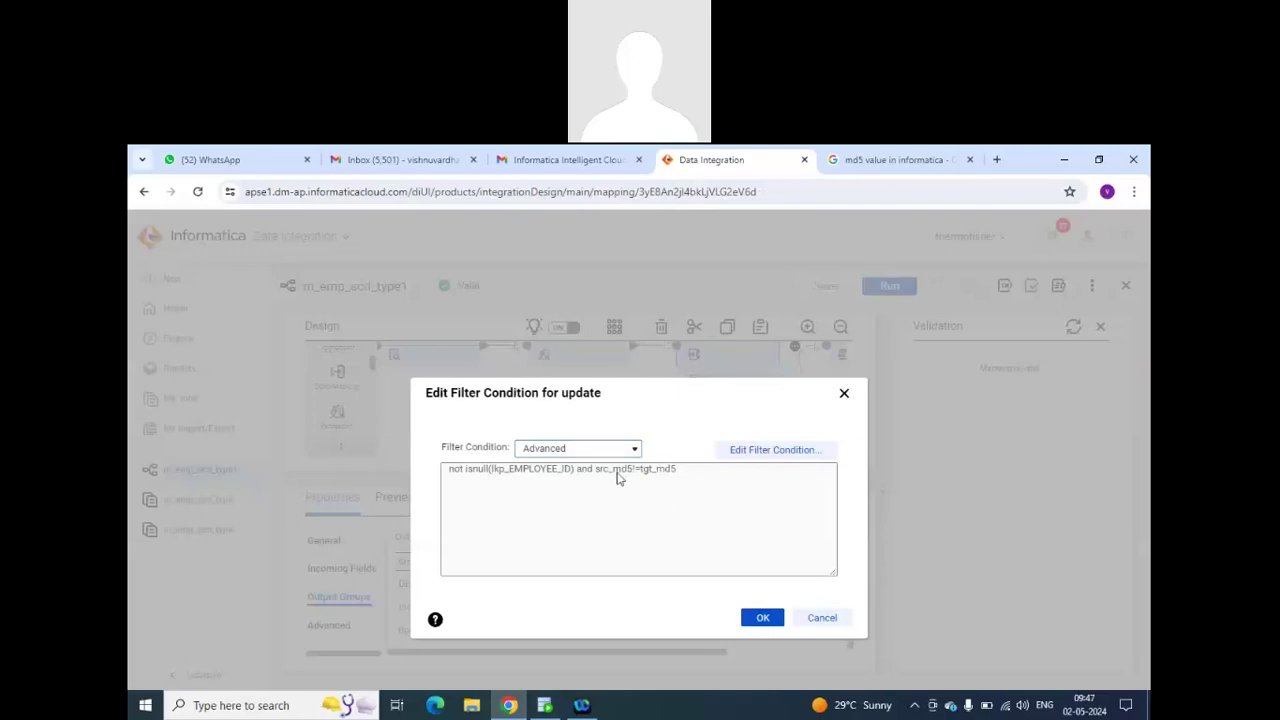
pyautogui.click(768, 450)
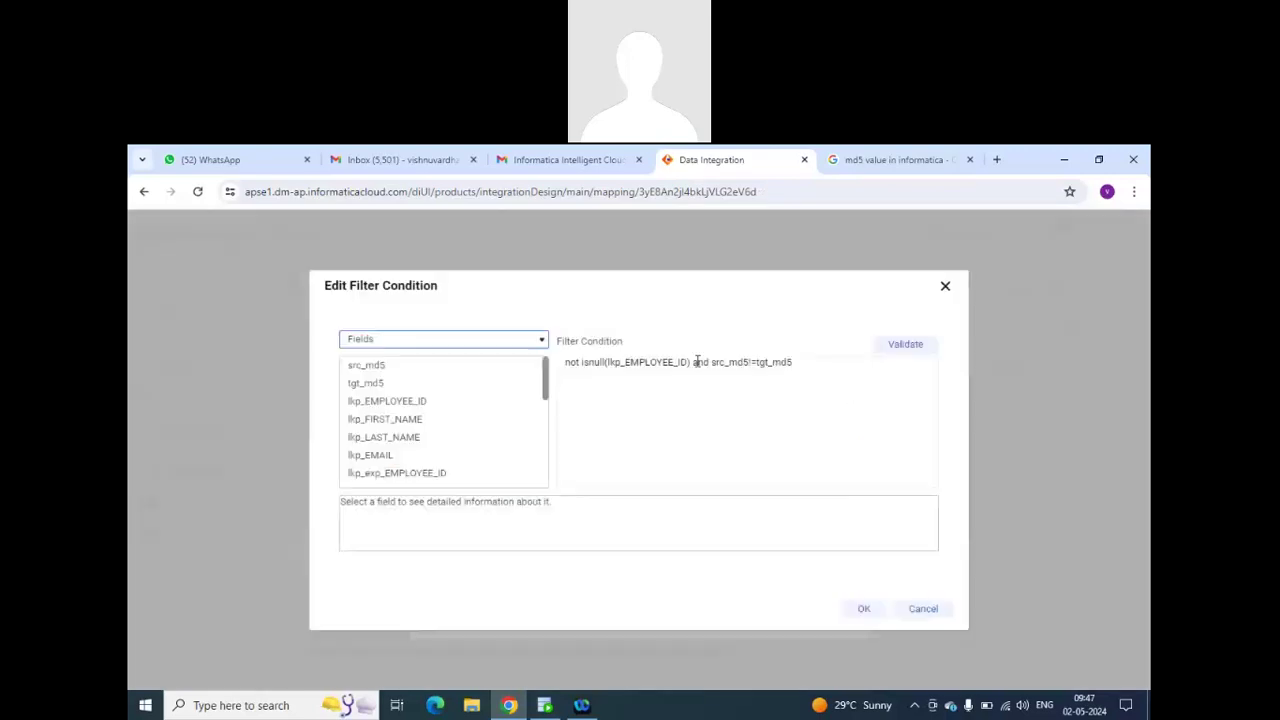
pyautogui.moveTo(694, 363); pyautogui.dragTo(839, 365)
pyautogui.hotkey('ctrl', 'c')
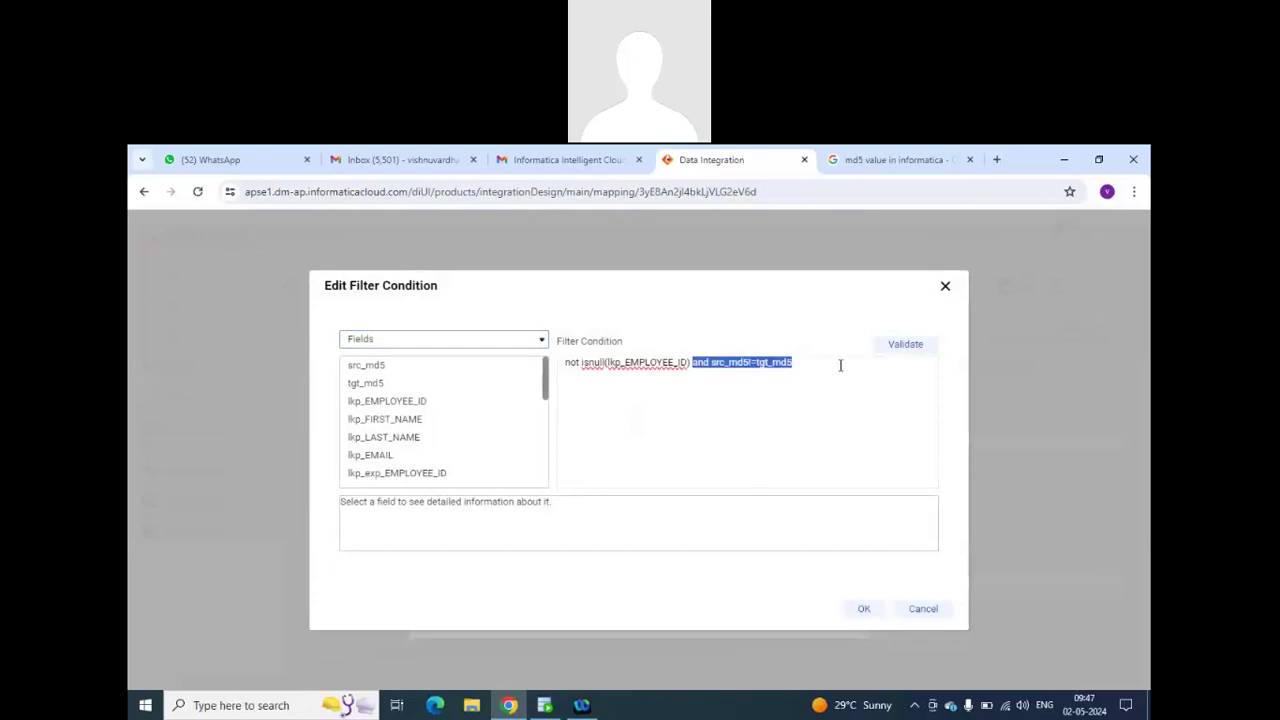
pyautogui.press('BackSpace')
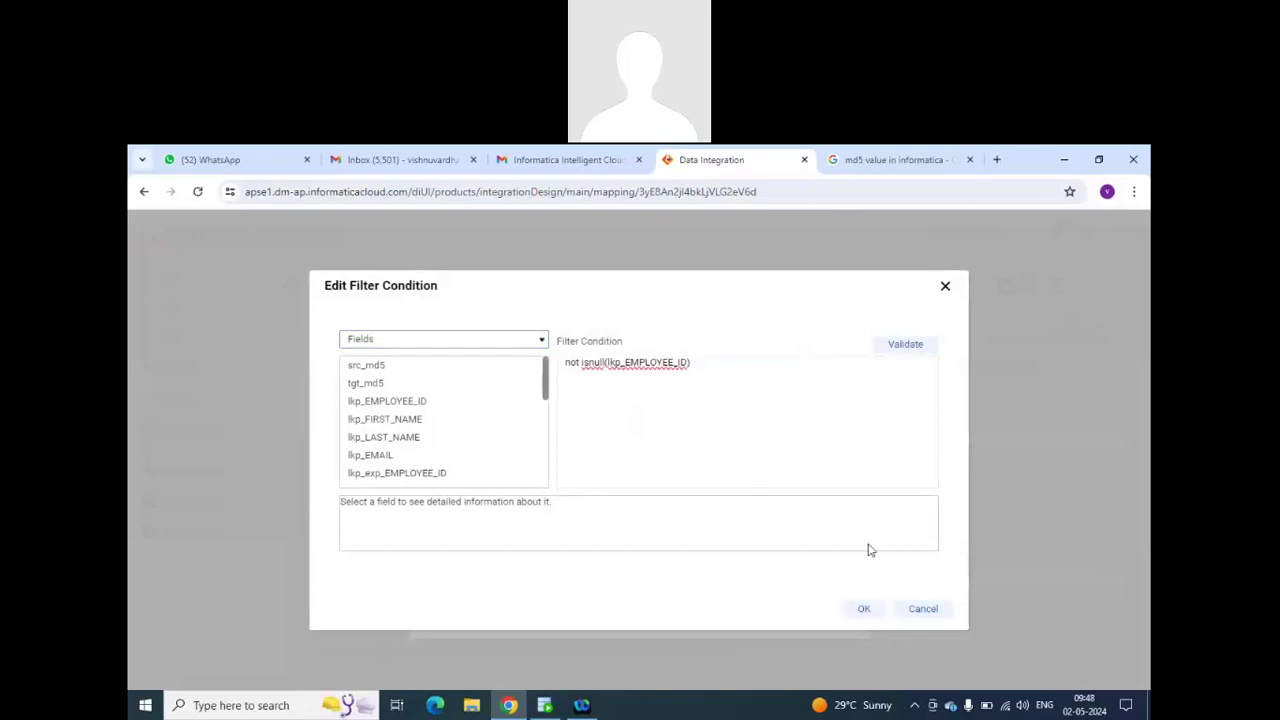
pyautogui.click(861, 607)
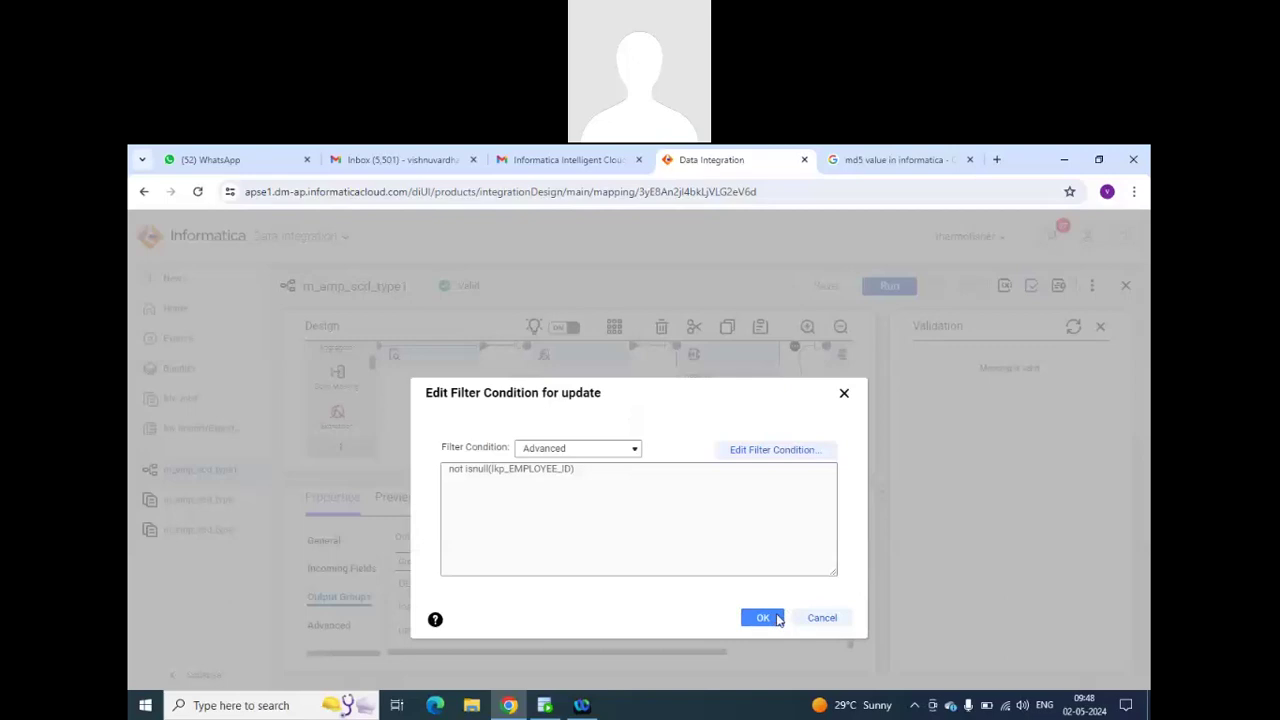
pyautogui.click(776, 618)
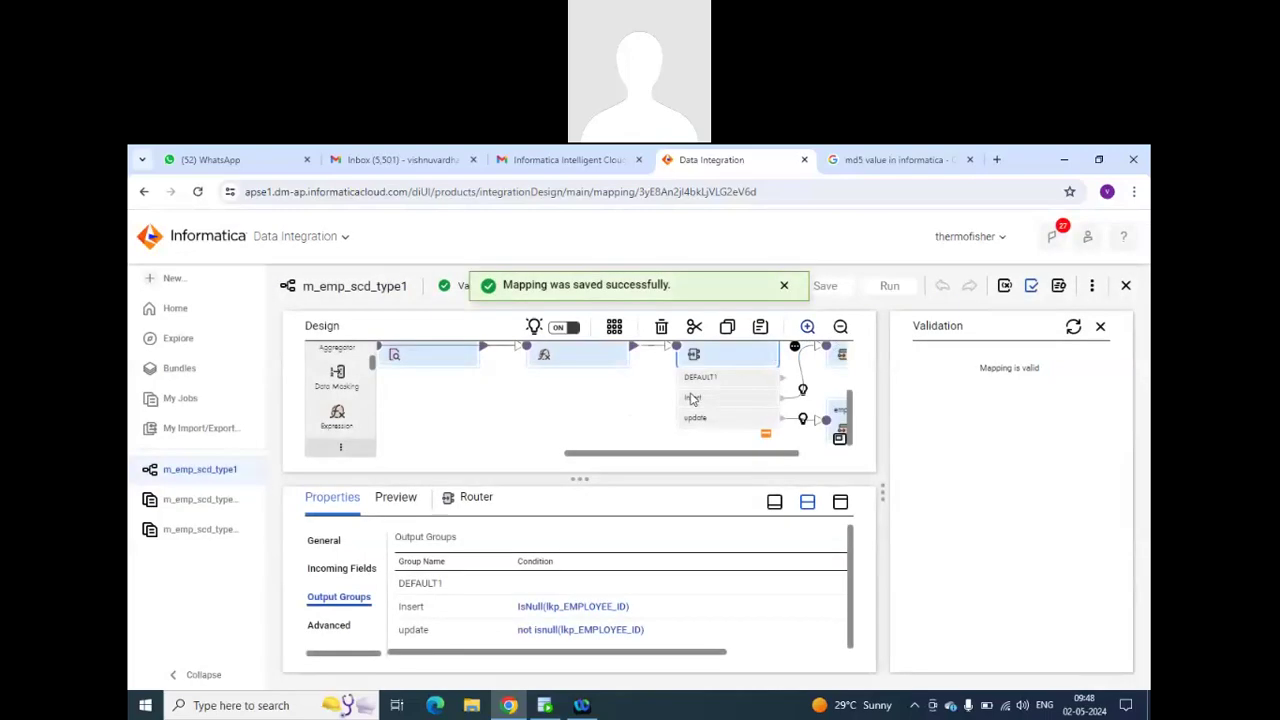
# Run m_emp_scd_type1 on DESKTOP-9HMGU1I without the md5 comparison and refresh the job list until the run finishes.
pyautogui.click(889, 285)
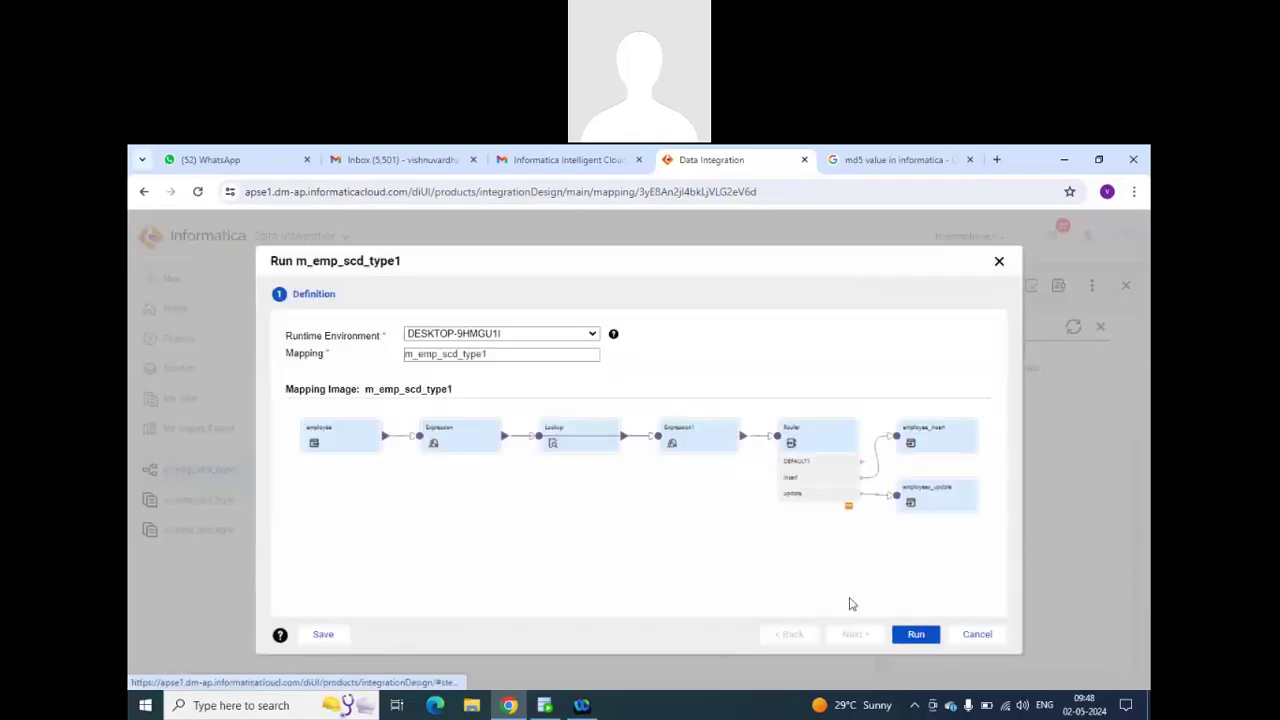
pyautogui.click(910, 634)
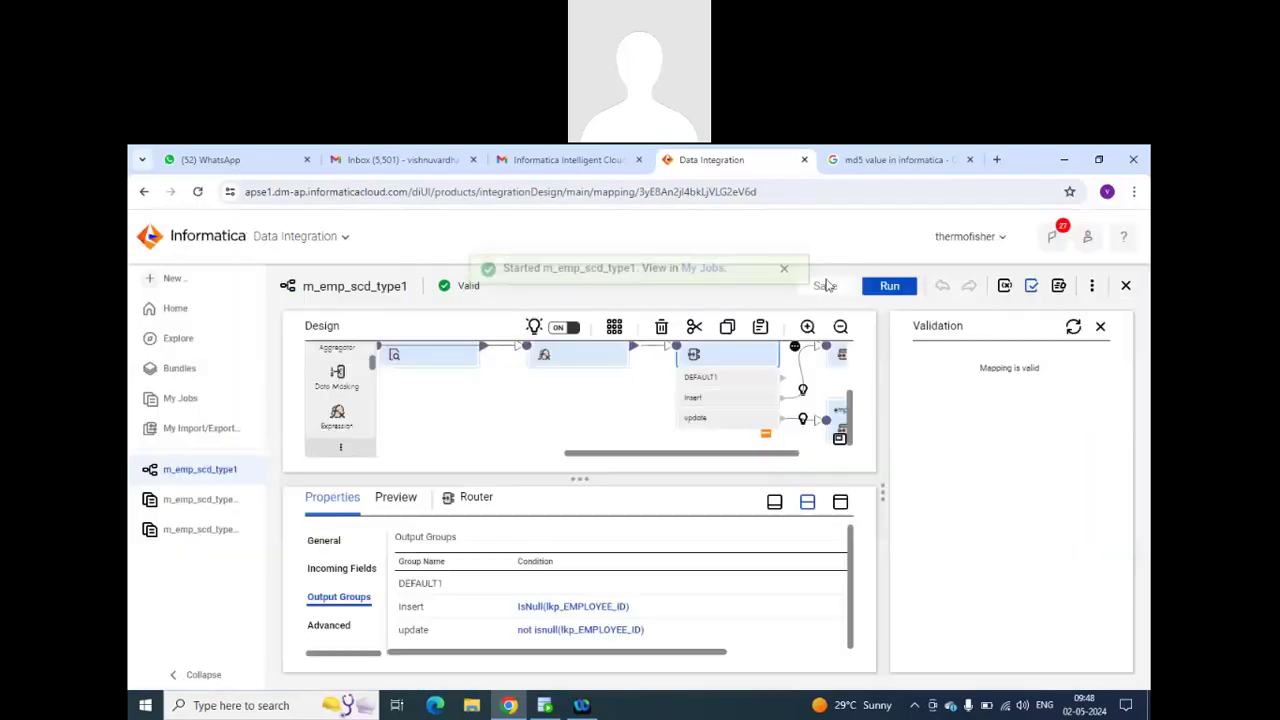
pyautogui.click(706, 286)
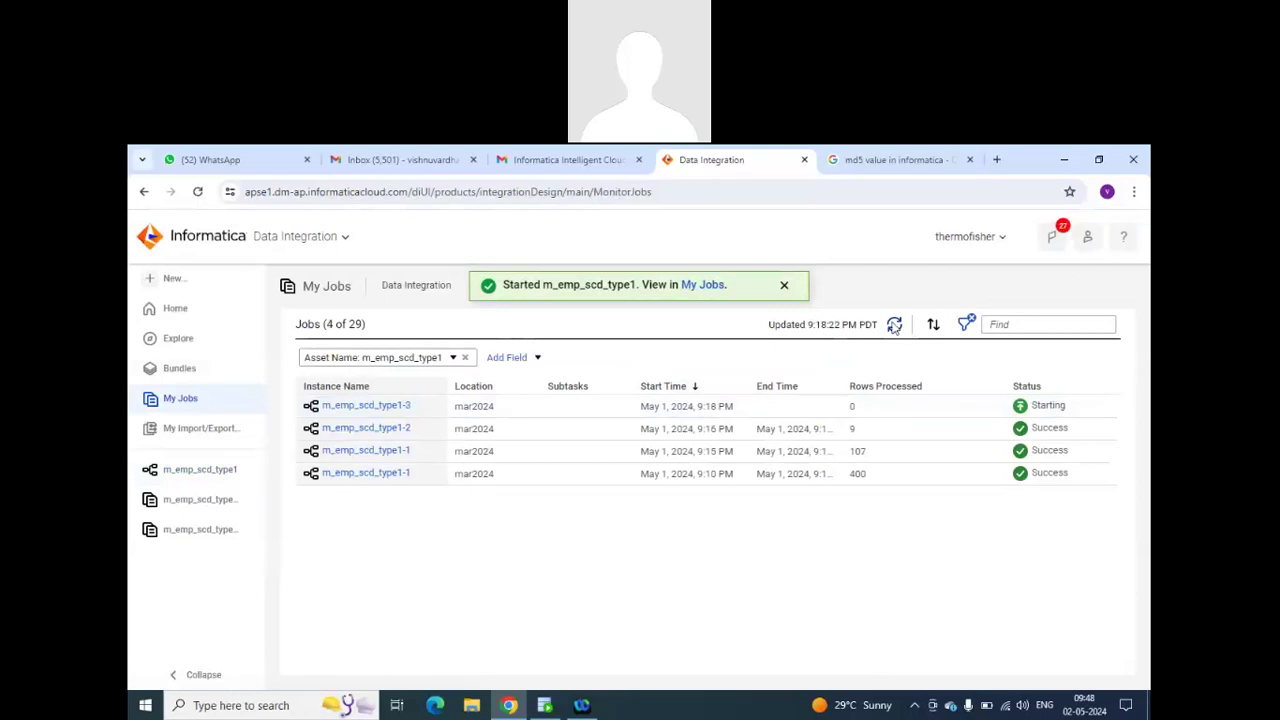
pyautogui.click(895, 326)
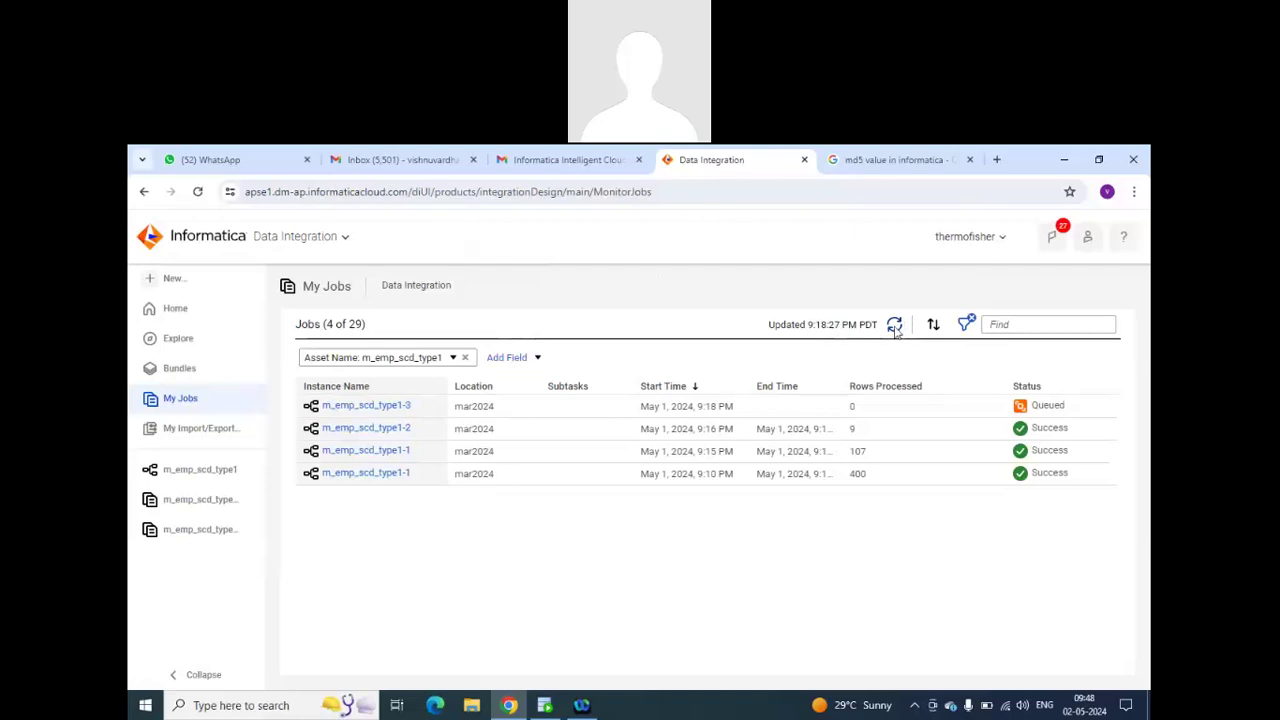
pyautogui.click(895, 326)
pyautogui.click(895, 328)
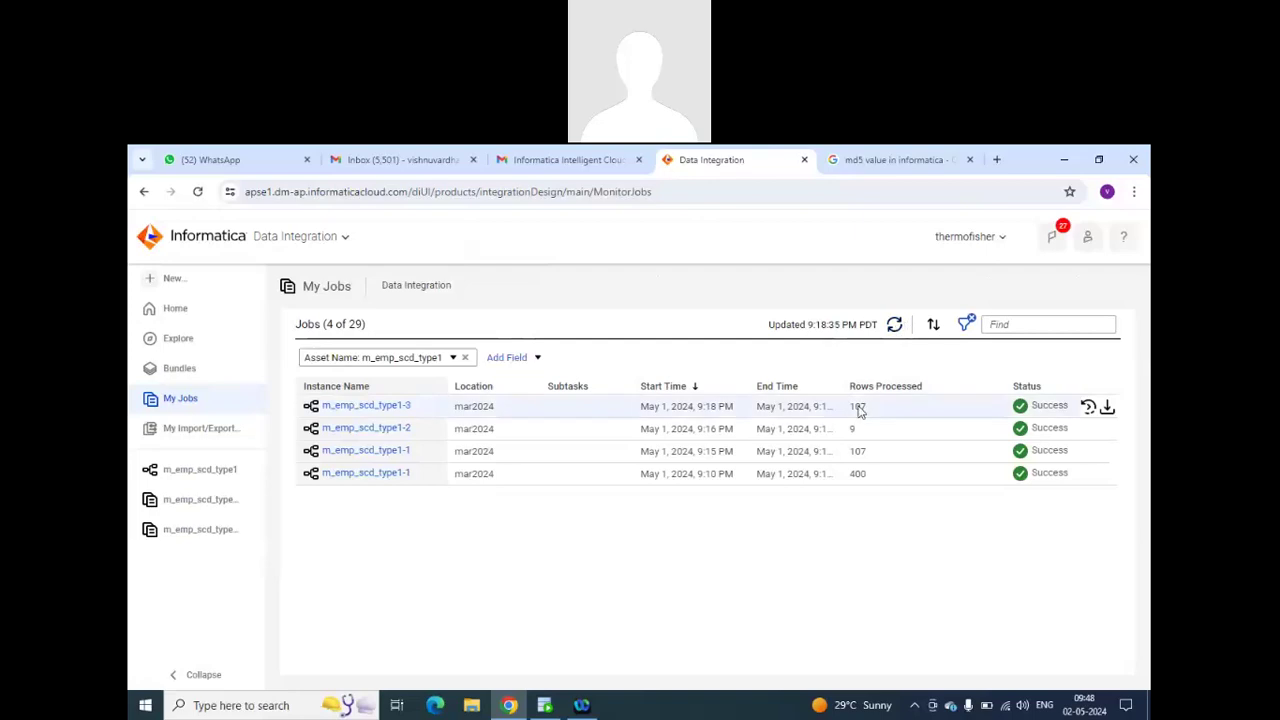
# Review the m_emp_scd_type1-3 job's individual source and target results, checking the rows in the update target.
pyautogui.click(375, 407)
pyautogui.scroll(-1, 591, 481)
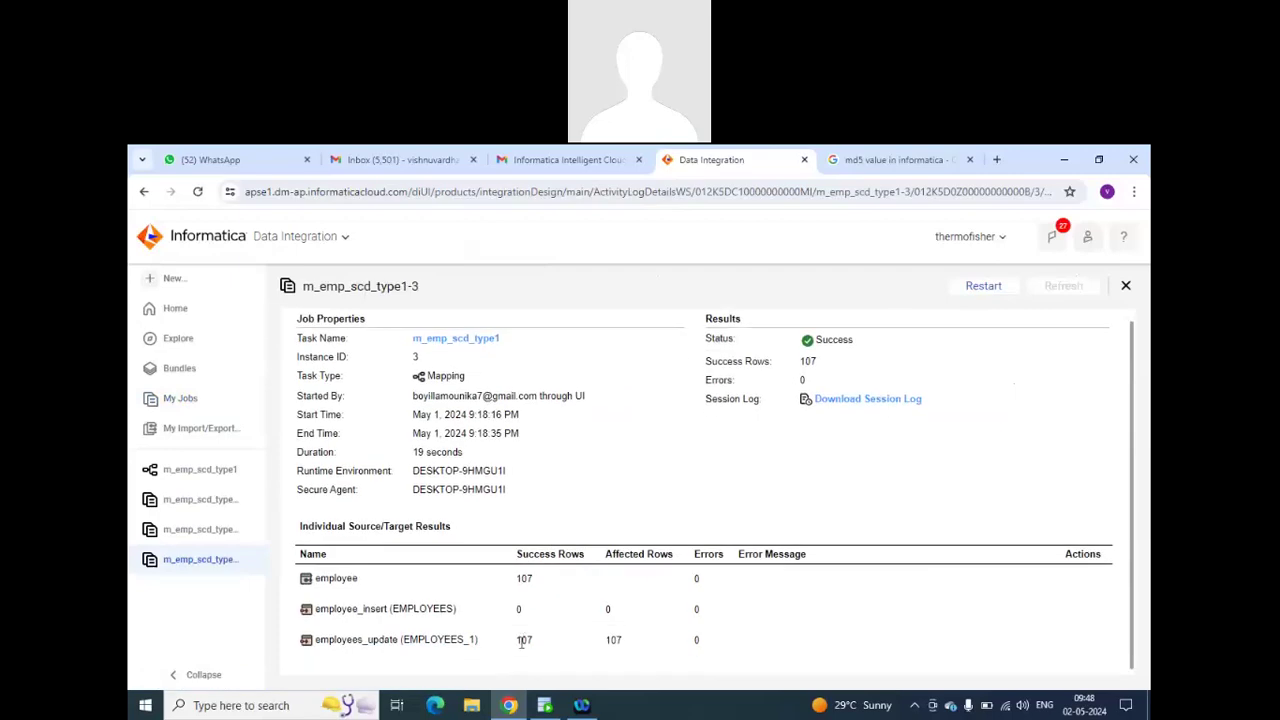
pyautogui.moveTo(516, 642); pyautogui.dragTo(638, 643)
# Restore the Router's update group condition to not isnull(lkp_EMPLOYEE_ID) and src_md5!=tgt_md5, validate it, and save the mapping.
pyautogui.click(232, 474)
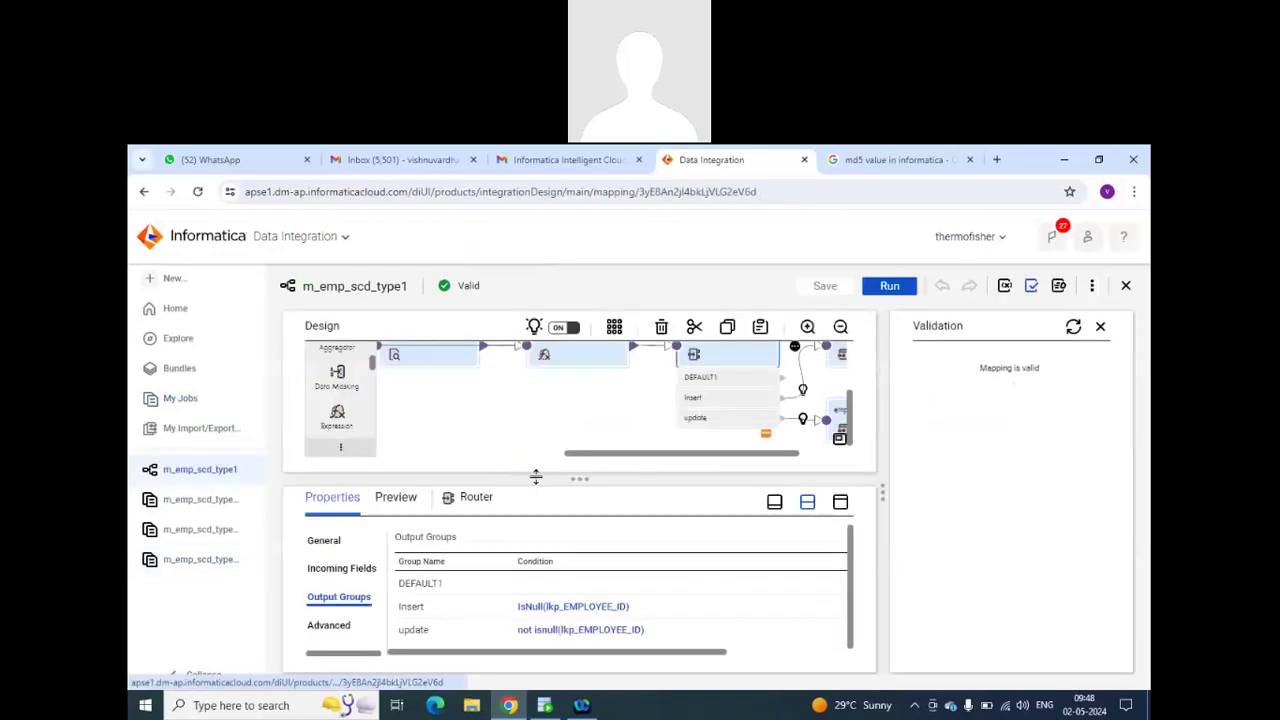
pyautogui.click(592, 630)
pyautogui.click(760, 452)
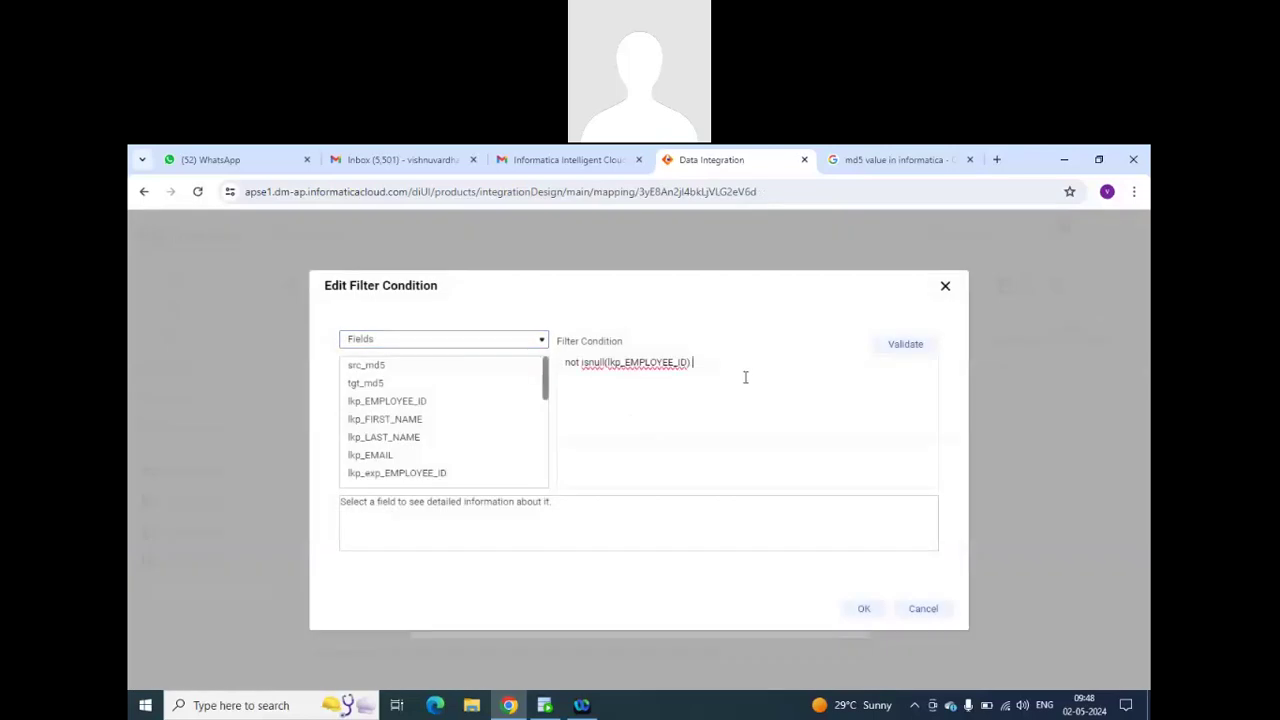
pyautogui.hotkey('ctrl', 'v')
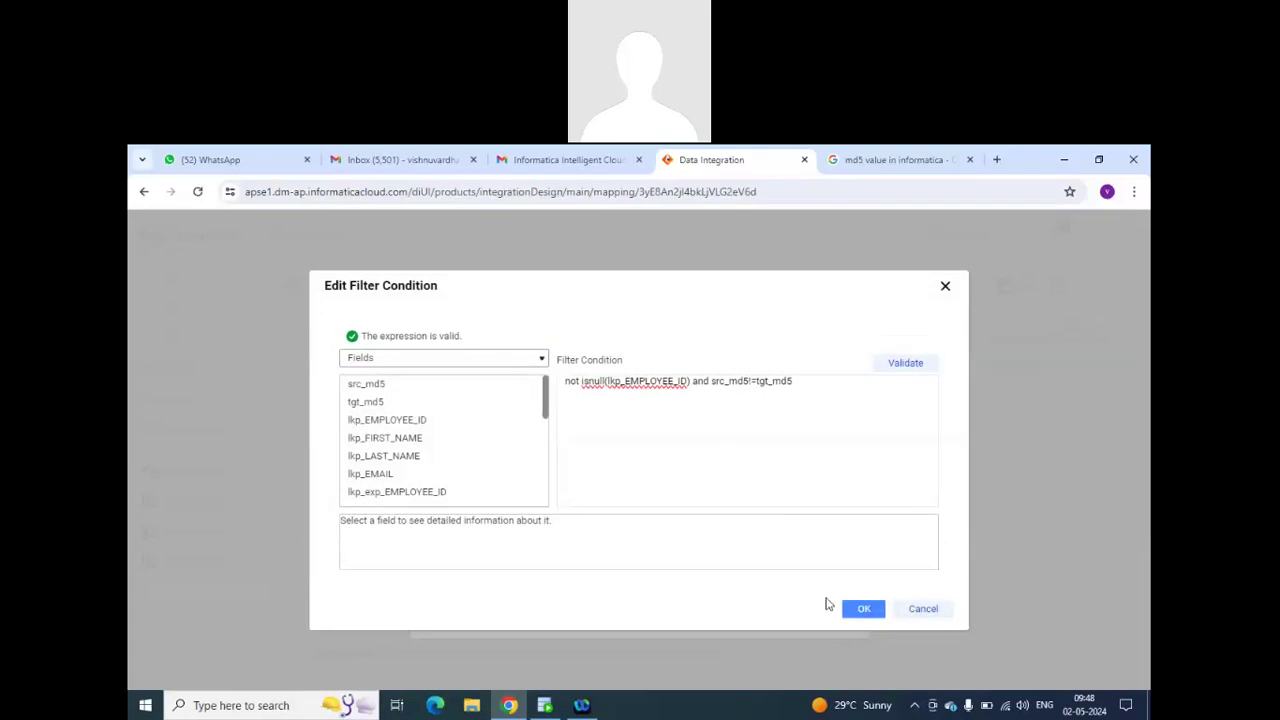
pyautogui.click(858, 608)
pyautogui.click(763, 618)
pyautogui.click(838, 289)
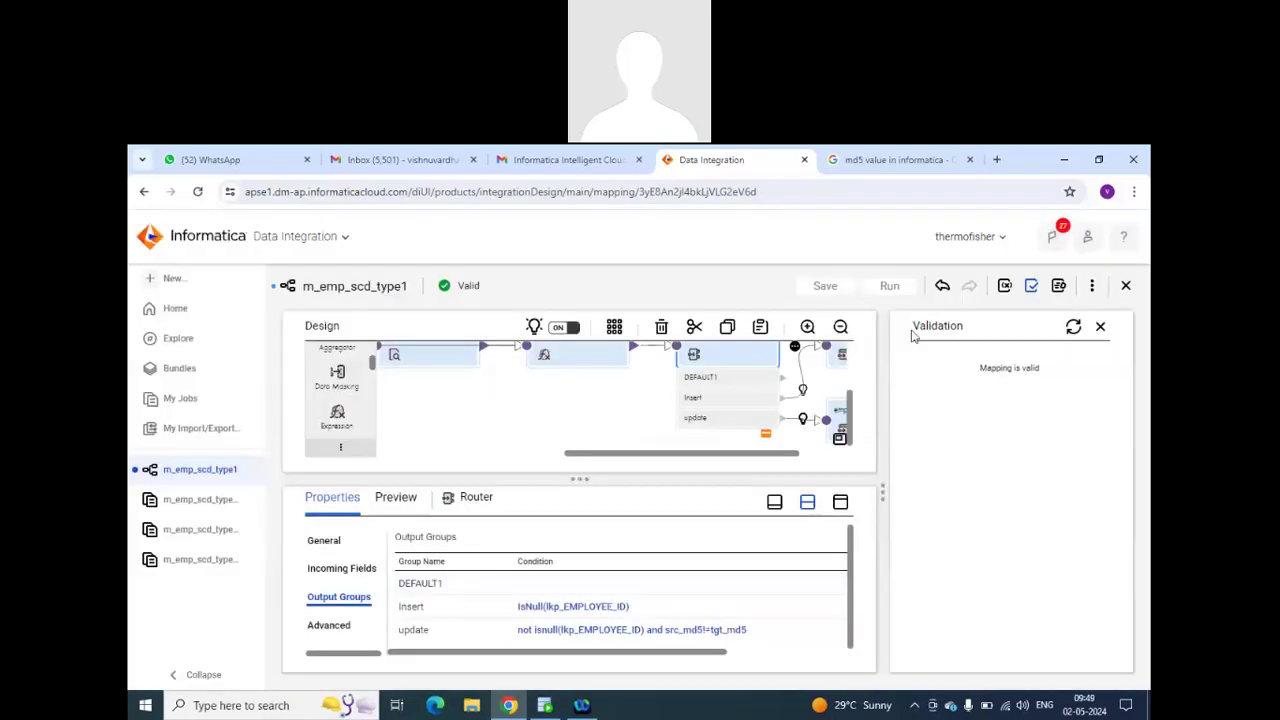
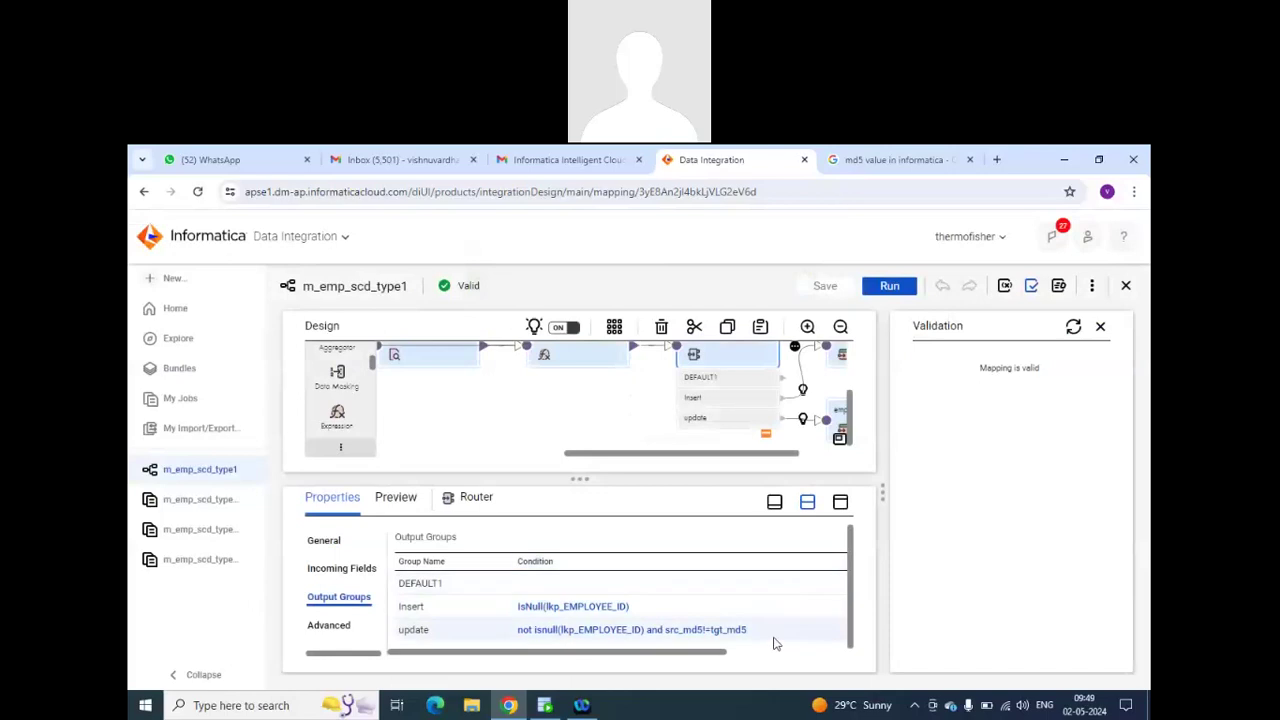
# Run m_emp_scd_type1 with the restored md5 comparison, check the finished job's processed rows in the job list, and return to the mapping.
pyautogui.click(889, 286)
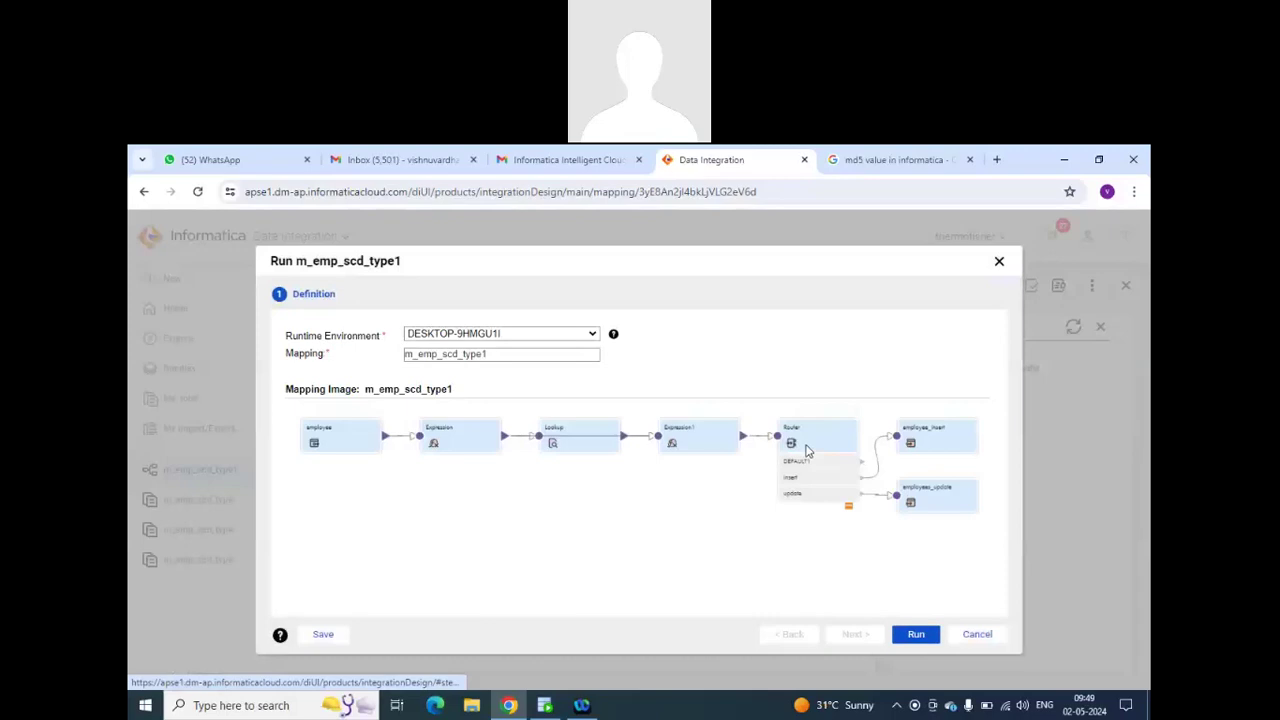
pyautogui.click(915, 634)
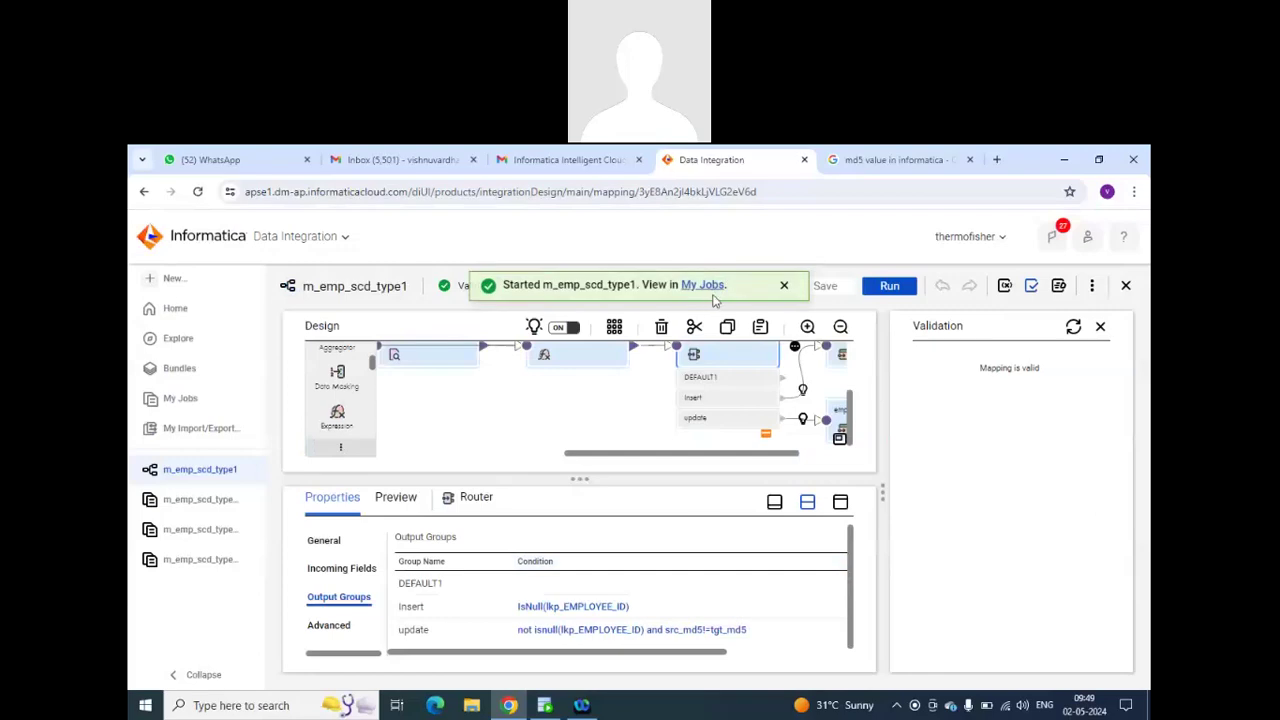
pyautogui.click(711, 290)
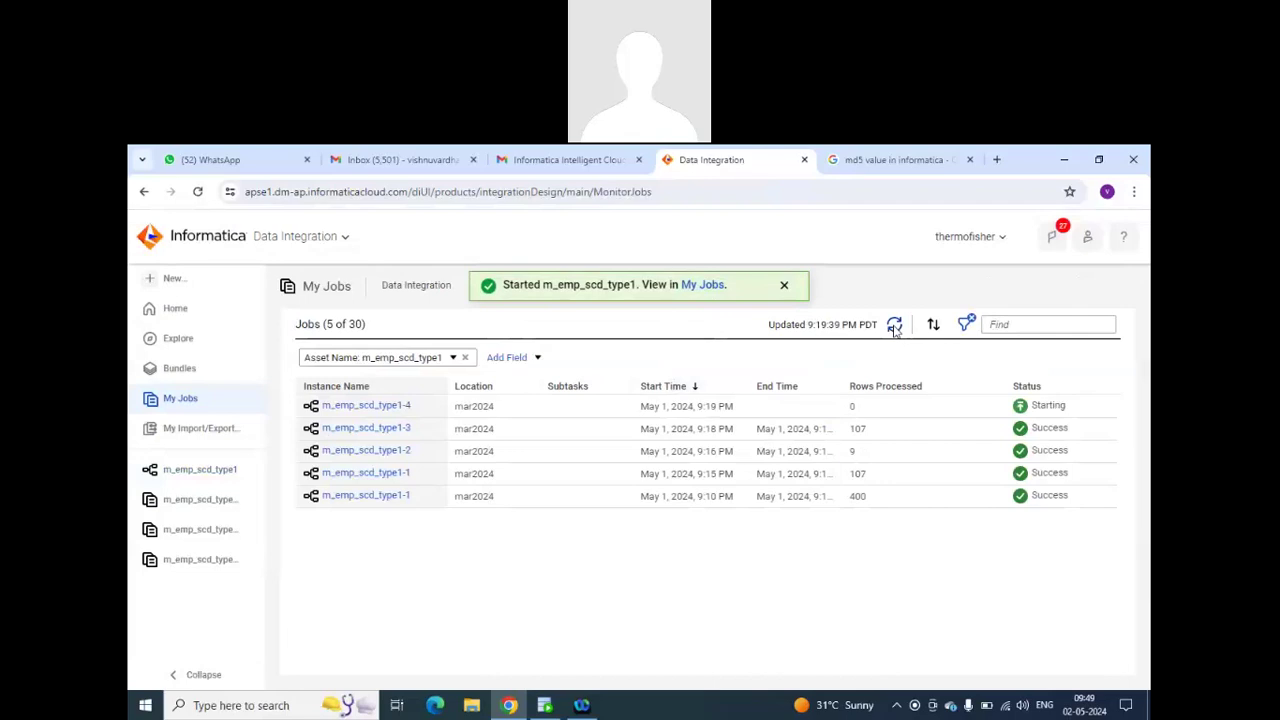
pyautogui.click(895, 326)
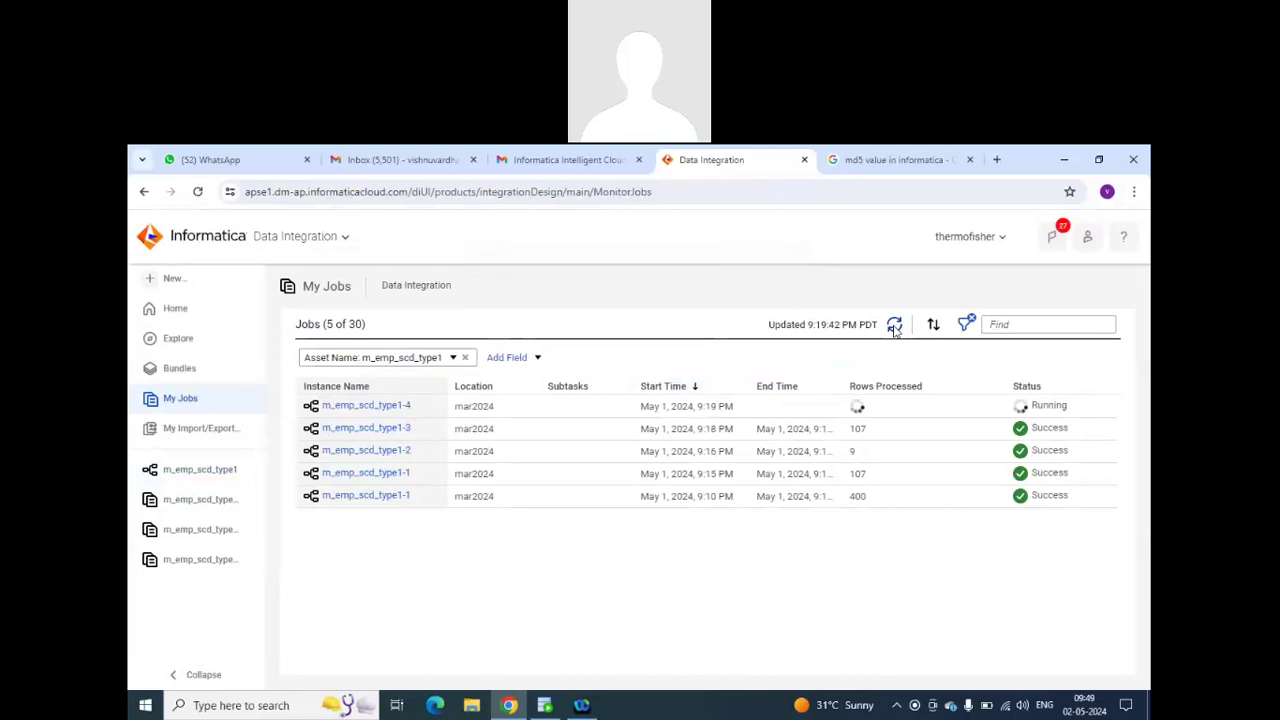
pyautogui.click(895, 328)
pyautogui.click(895, 328)
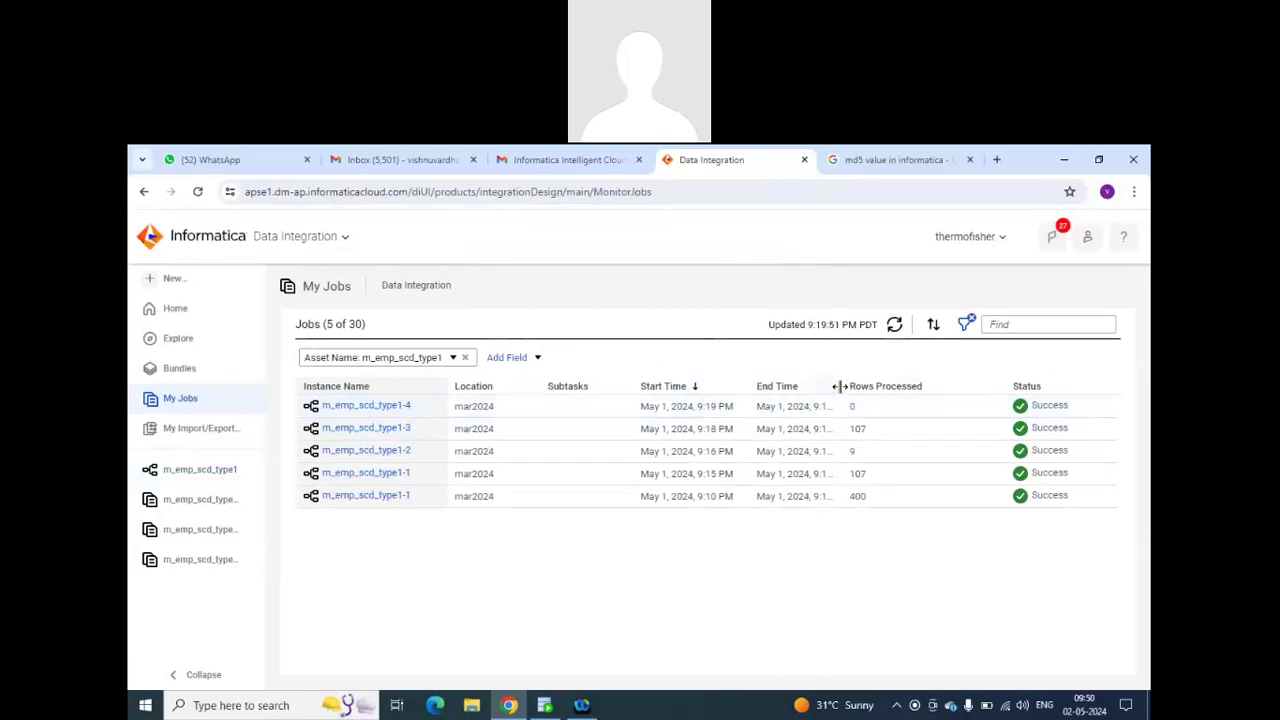
pyautogui.moveTo(838, 388); pyautogui.dragTo(889, 388)
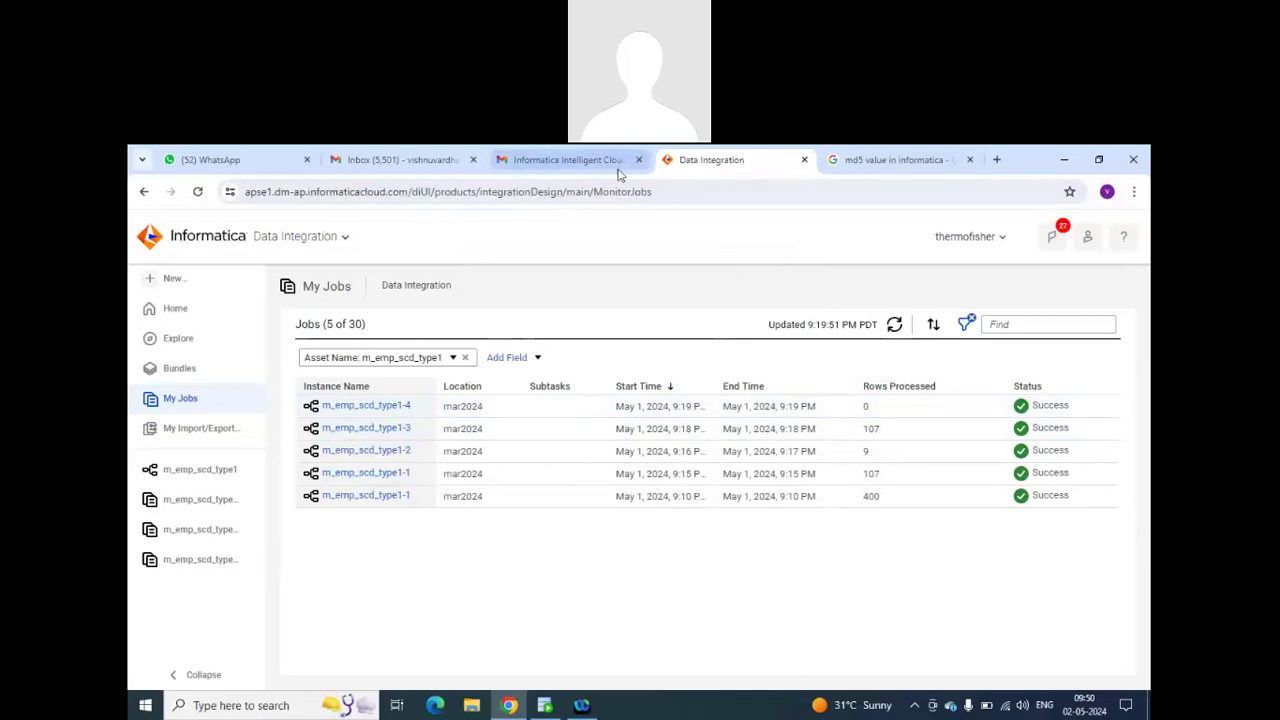
pyautogui.click(258, 474)
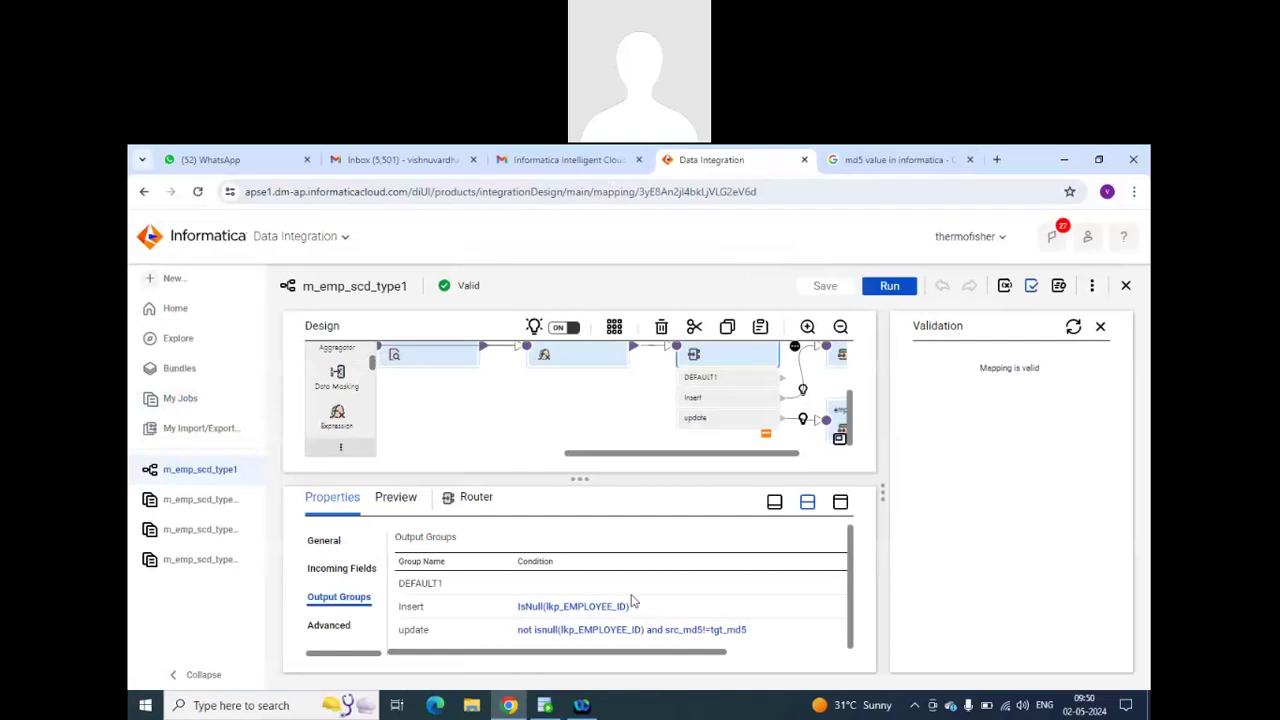
# Review the src_md5 field expression in Expression1 and close it without changes.
pyautogui.click(604, 364)
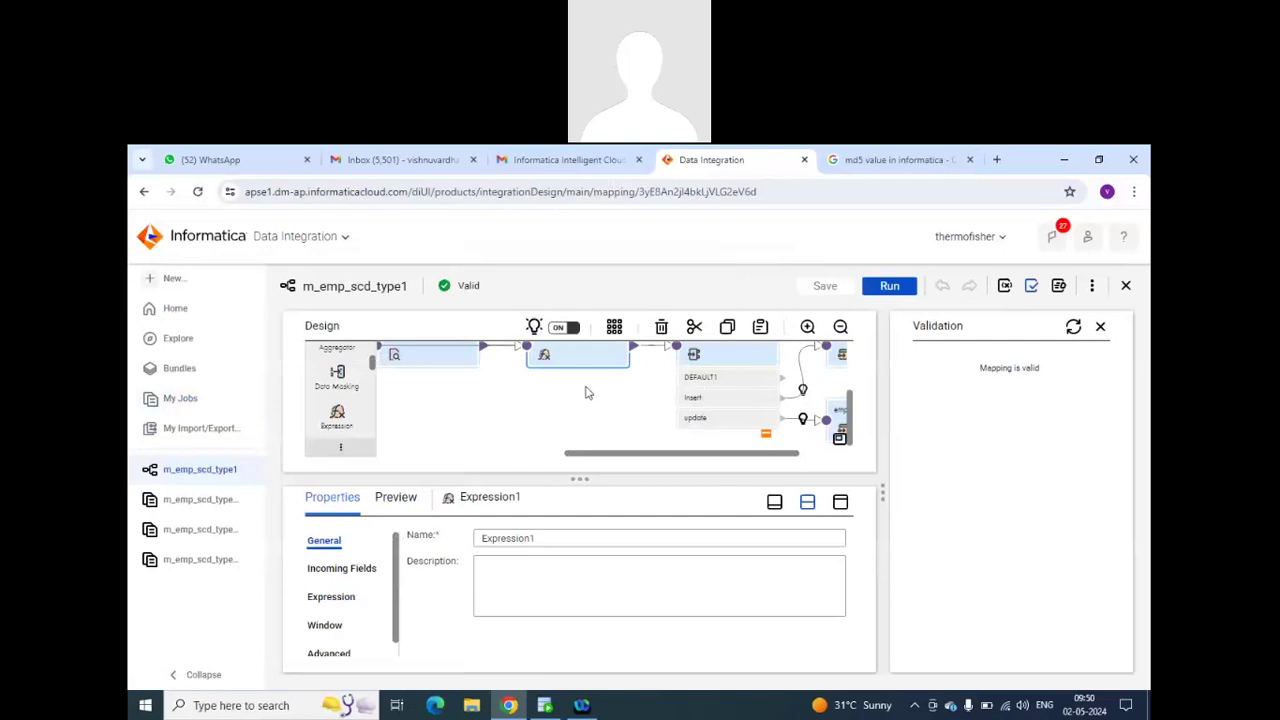
pyautogui.click(340, 598)
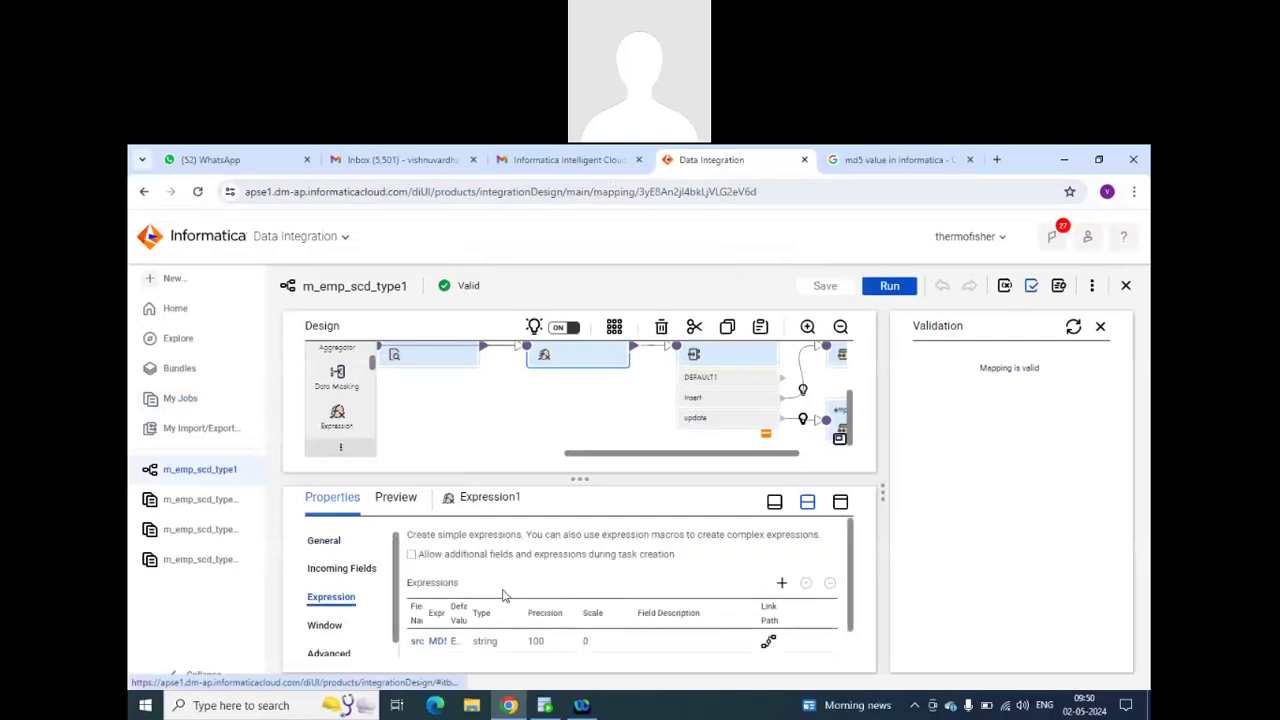
pyautogui.scroll(-1, 450, 610)
pyautogui.click(438, 614)
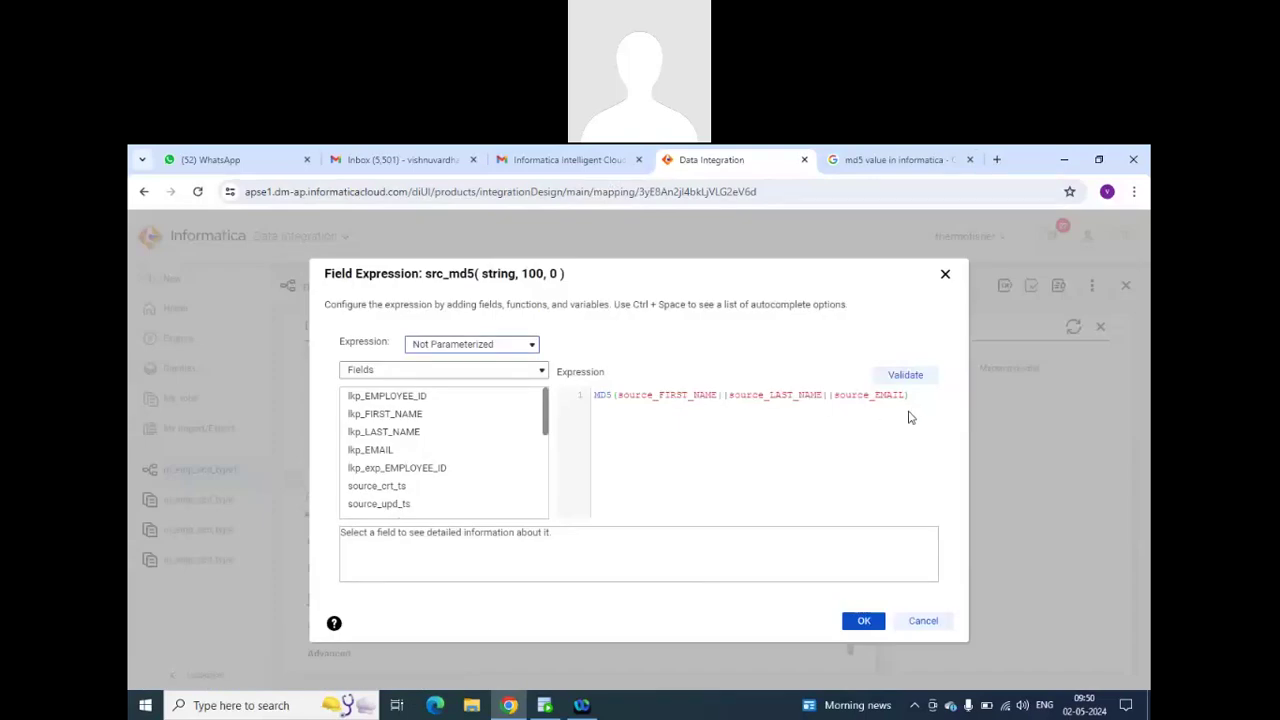
pyautogui.click(932, 620)
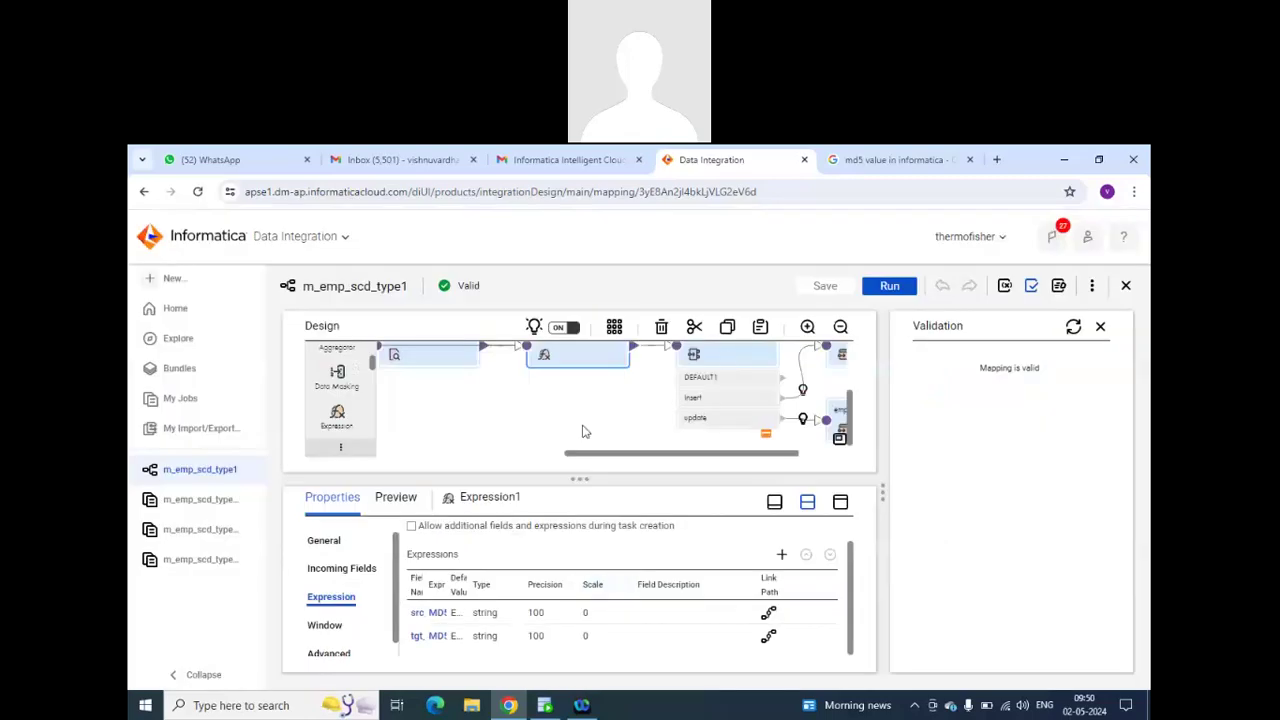
# Review the Router's update group filter condition, highlighting the src_md5!=tgt_md5 comparison and looking through the available fields.
pyautogui.click(724, 364)
pyautogui.click(338, 596)
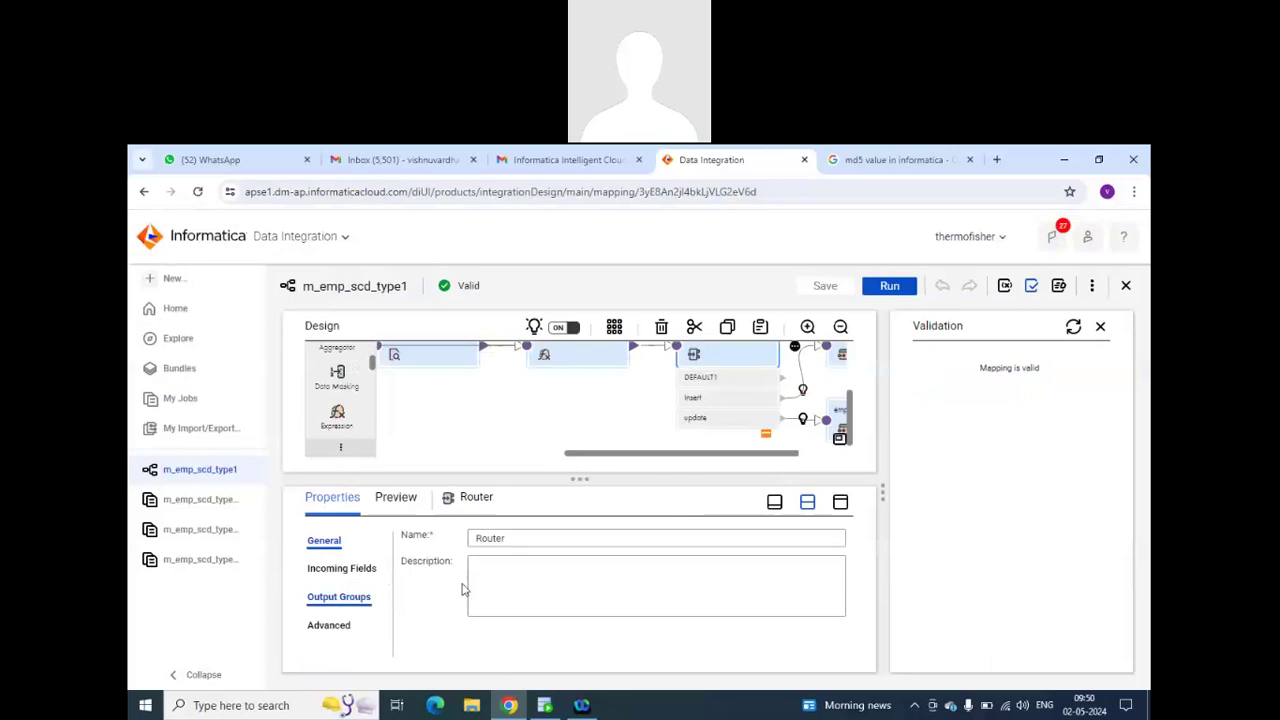
pyautogui.click(643, 636)
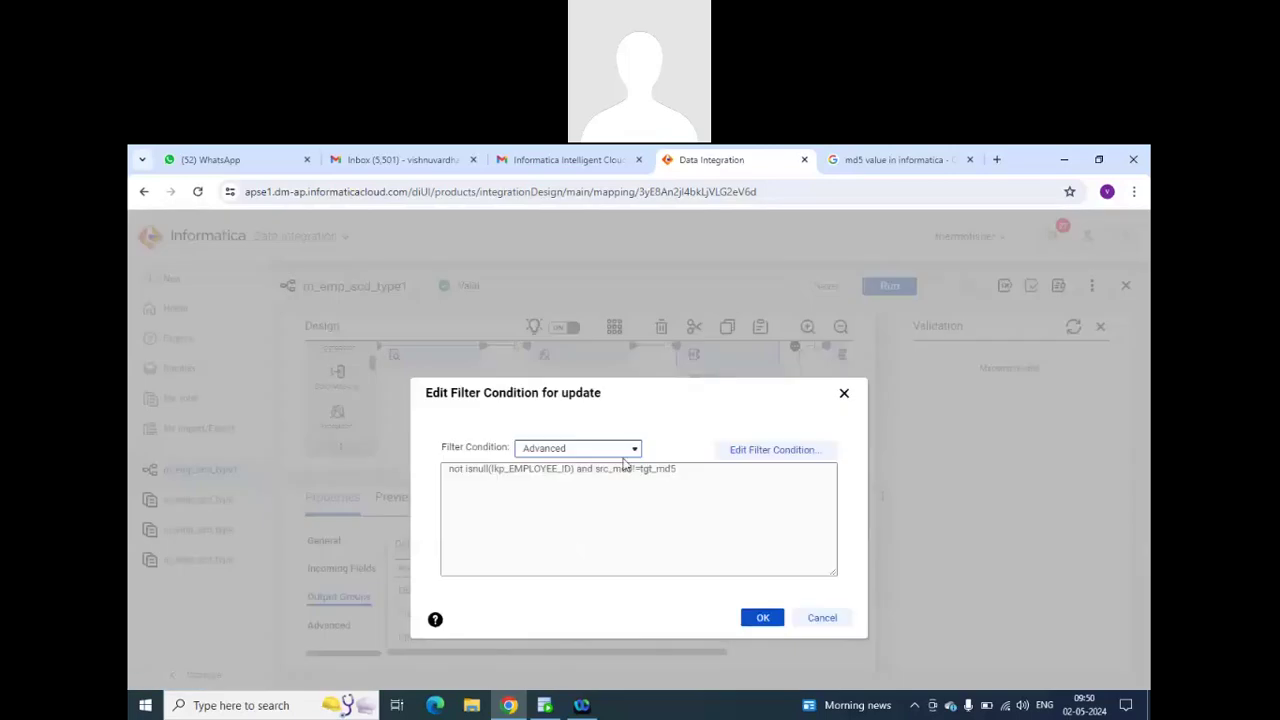
pyautogui.click(772, 451)
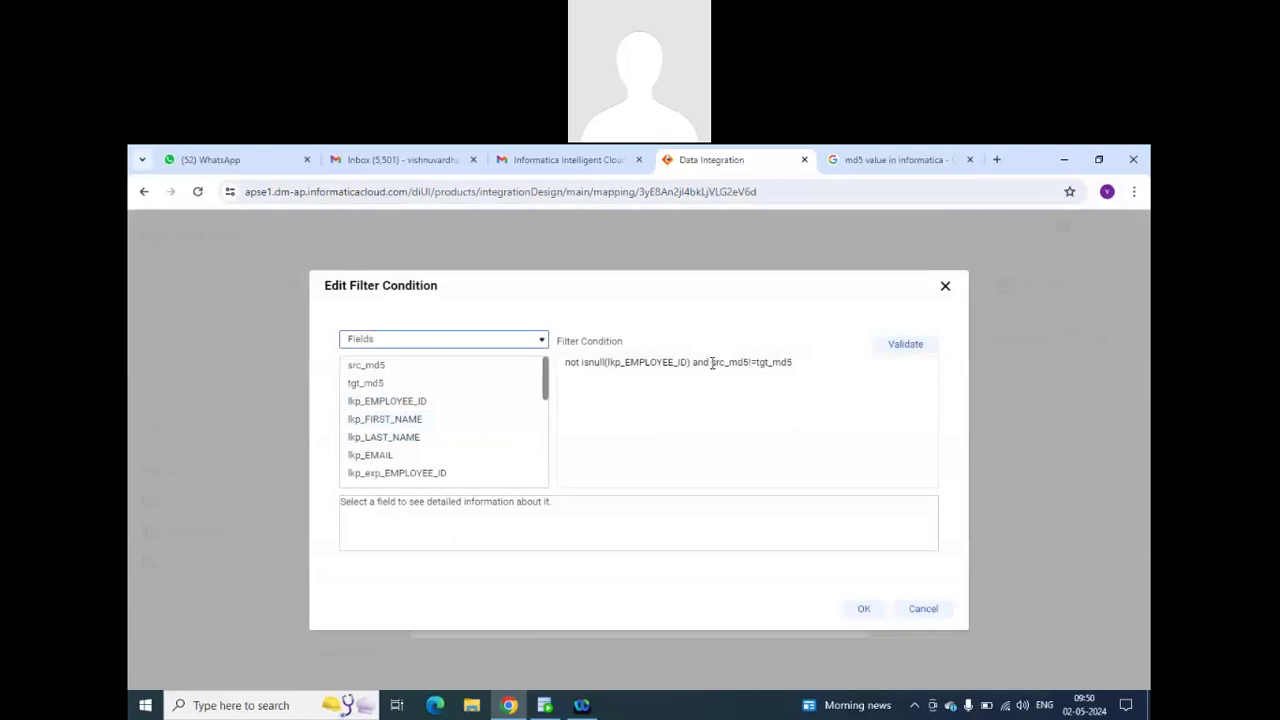
pyautogui.moveTo(711, 364); pyautogui.dragTo(745, 364)
pyautogui.moveTo(852, 362); pyautogui.dragTo(852, 362)
pyautogui.moveTo(494, 463)
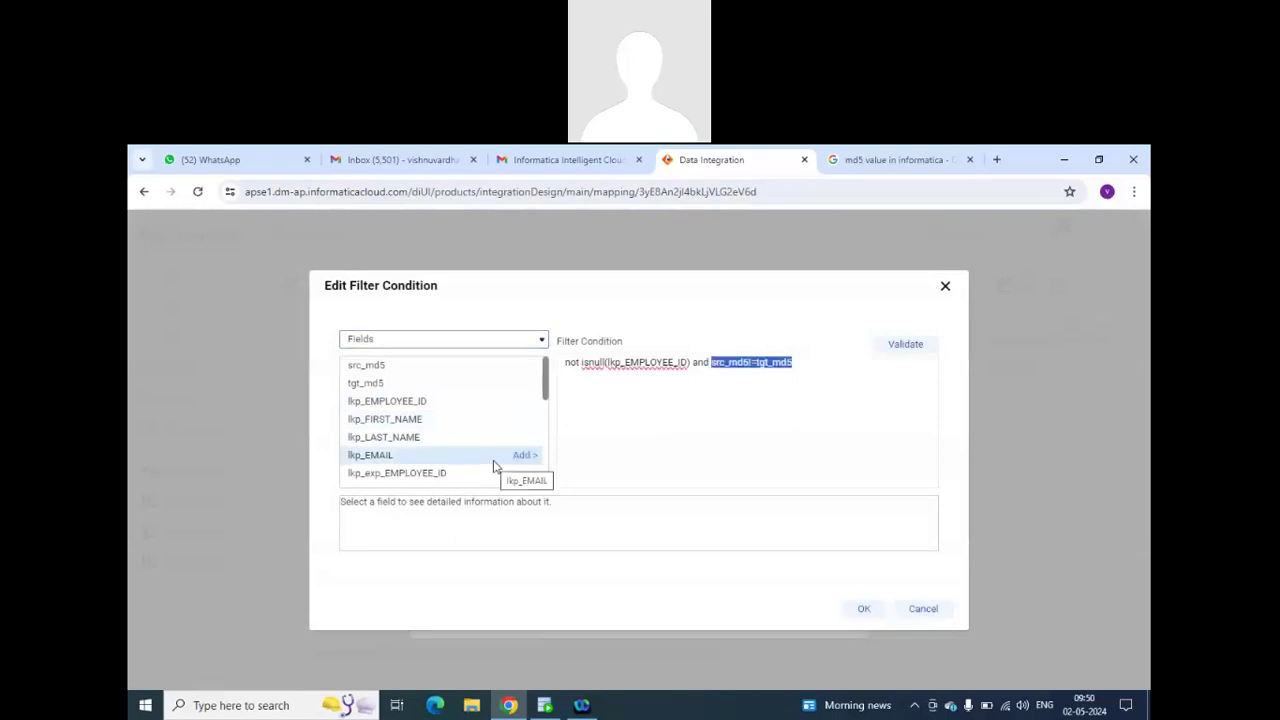
pyautogui.scroll(-5, 480, 410)
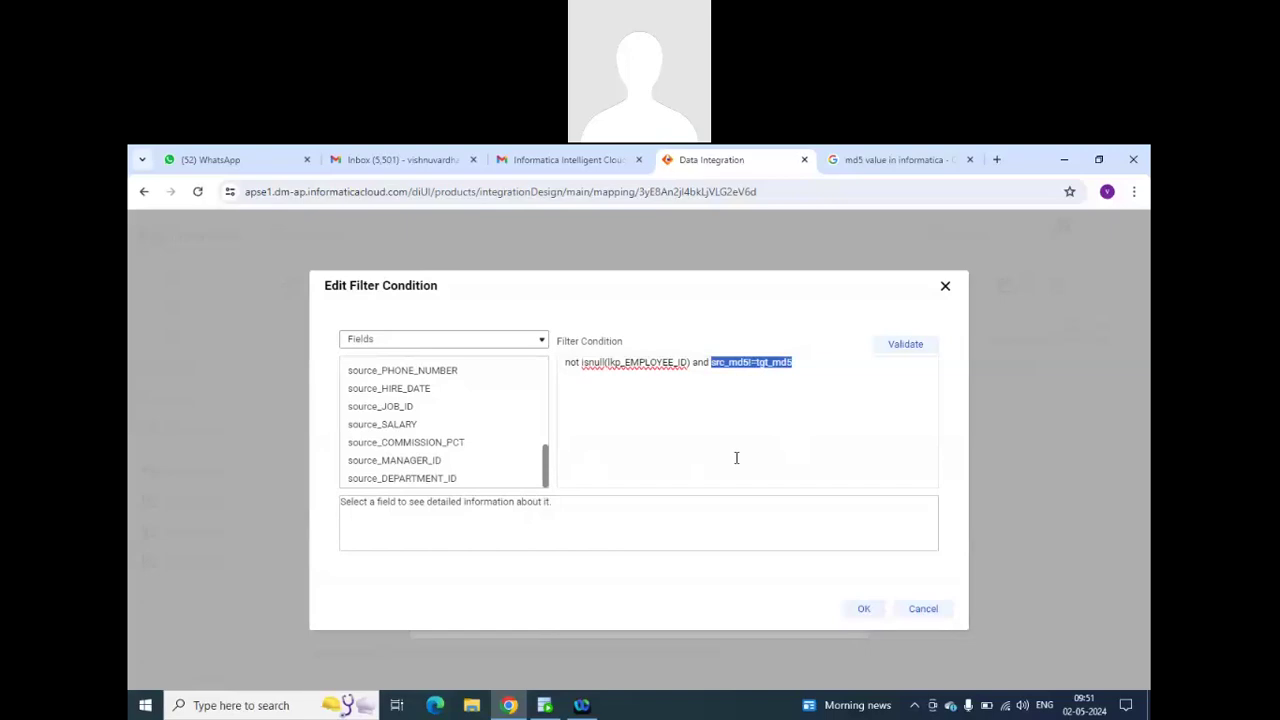
pyautogui.click(875, 609)
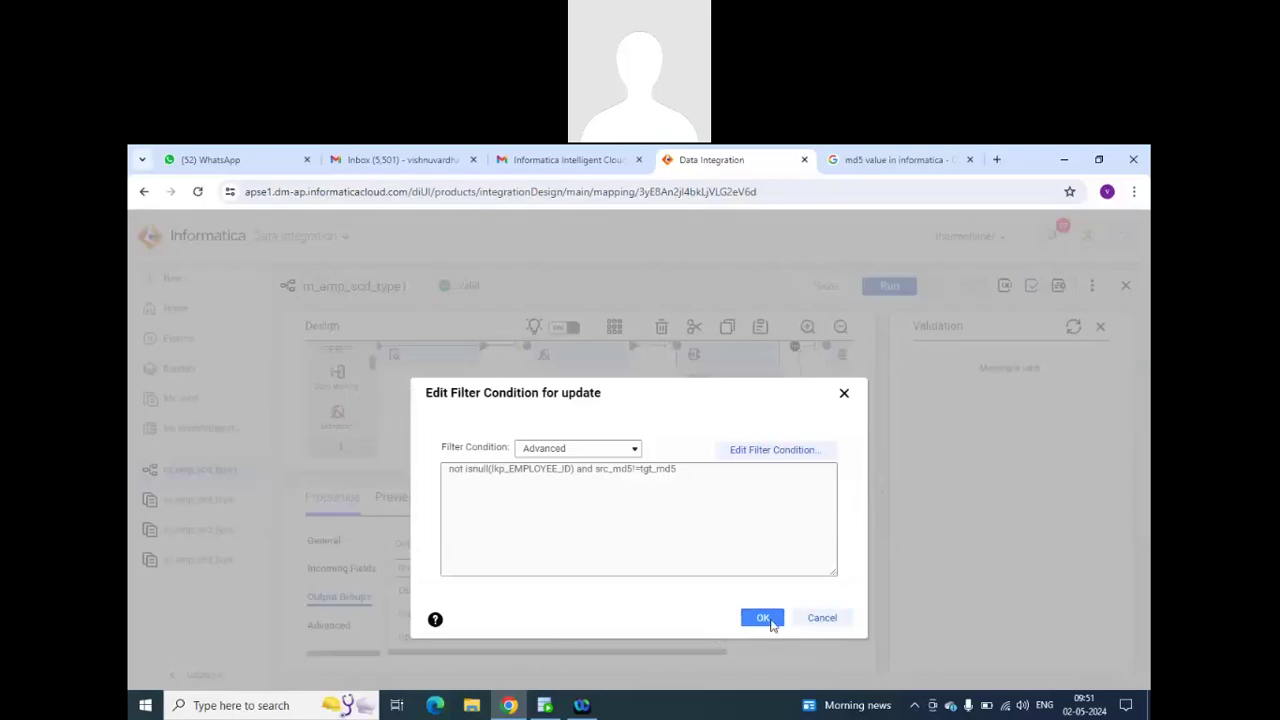
pyautogui.click(763, 618)
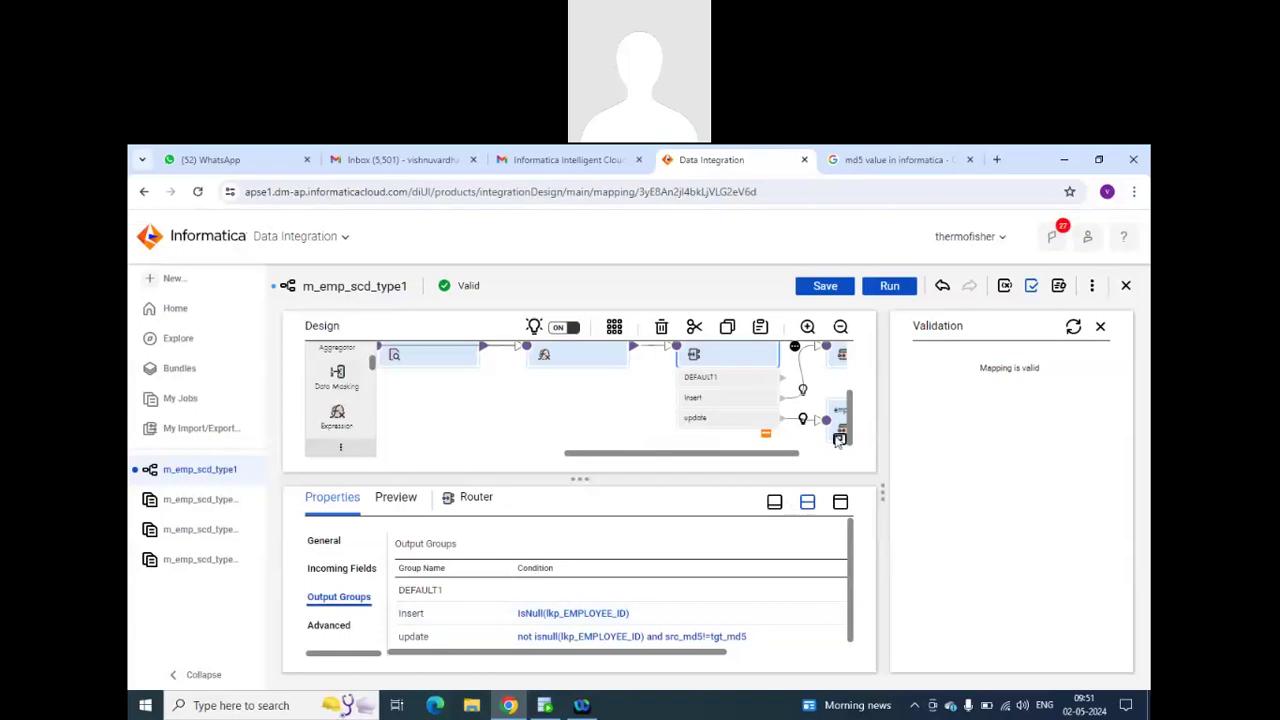
# Close the validation results, enlarge the mapping canvas, and move the Lookup above the line between Expression and Expression1.
pyautogui.click(1100, 327)
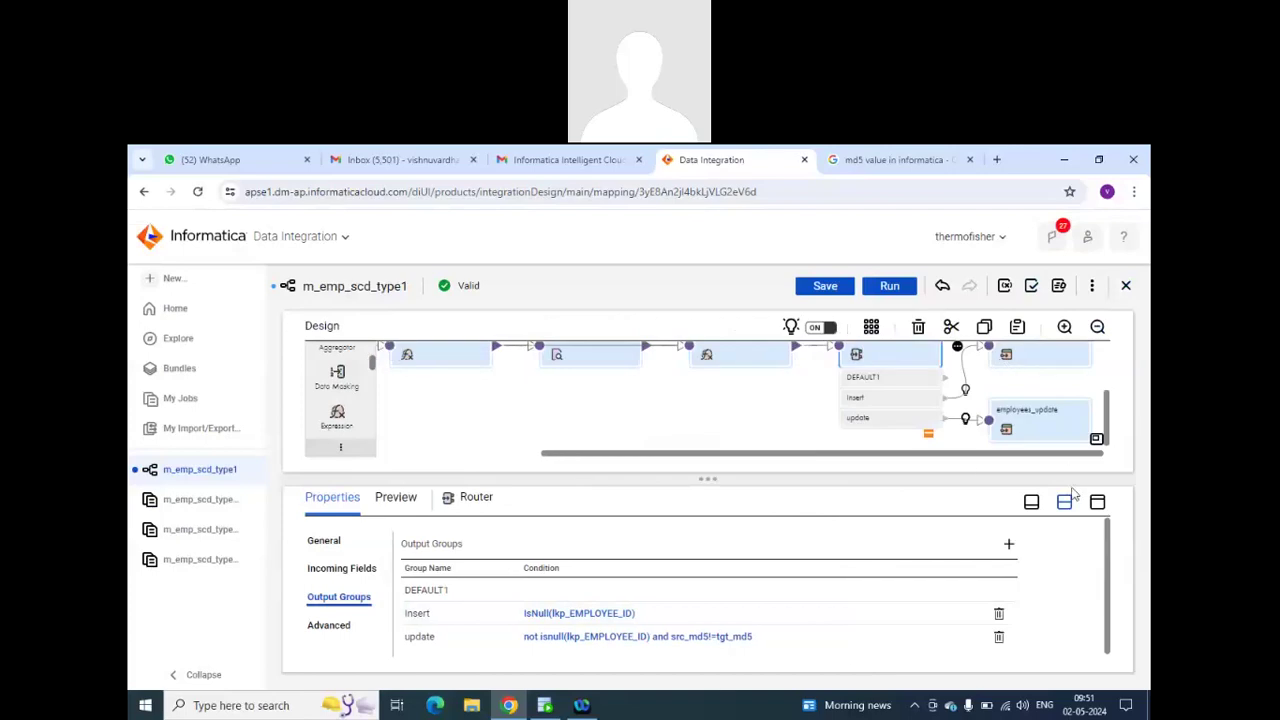
pyautogui.click(1033, 503)
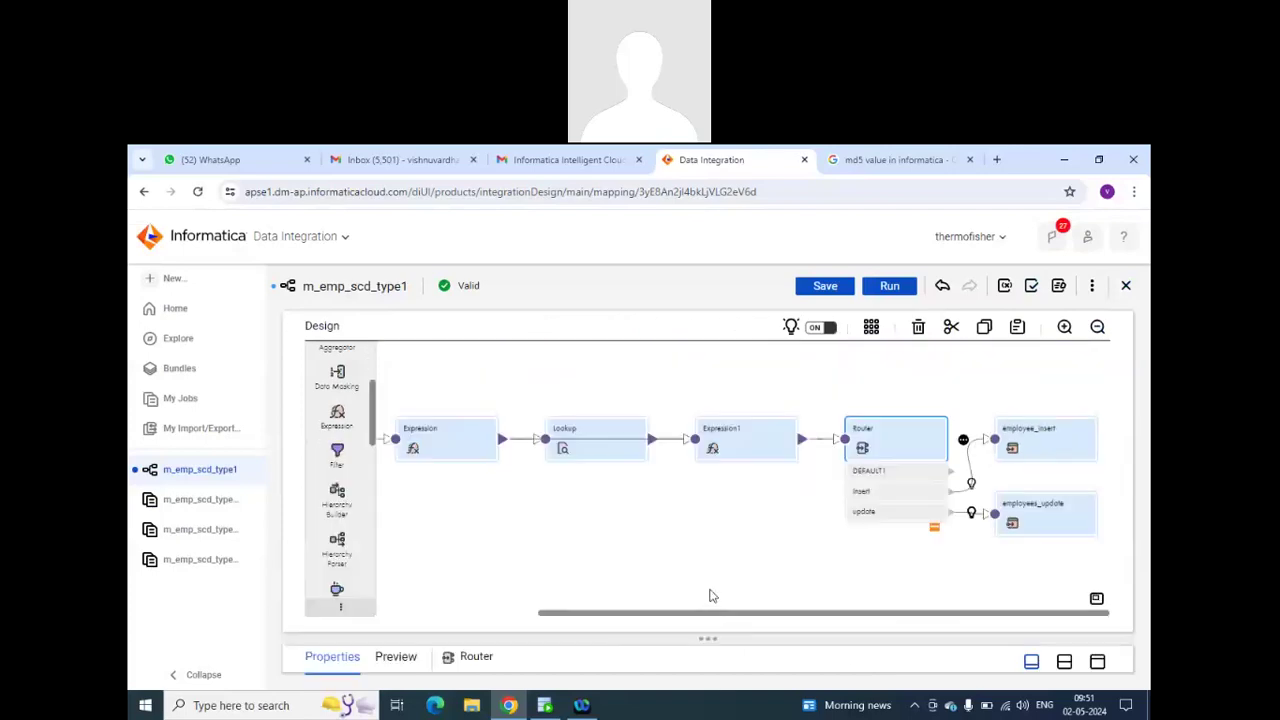
pyautogui.moveTo(637, 614); pyautogui.dragTo(564, 614)
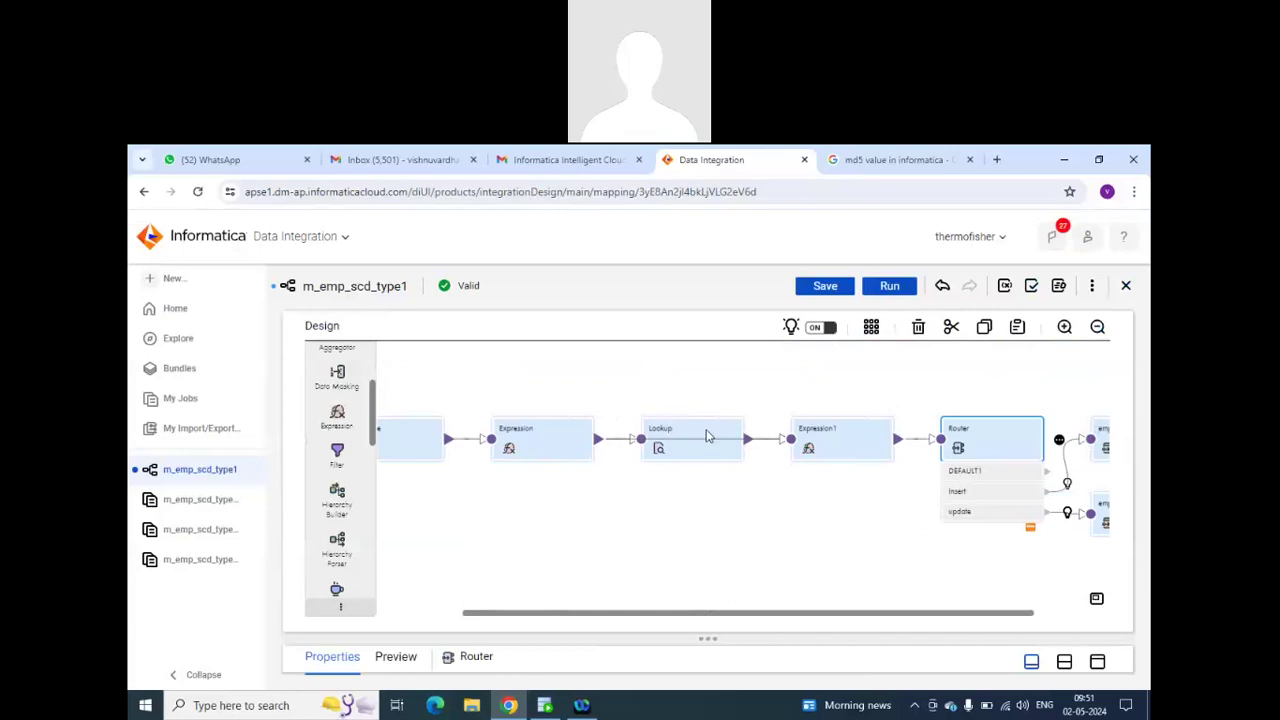
pyautogui.moveTo(707, 435); pyautogui.dragTo(704, 384)
pyautogui.moveTo(728, 612); pyautogui.dragTo(662, 612)
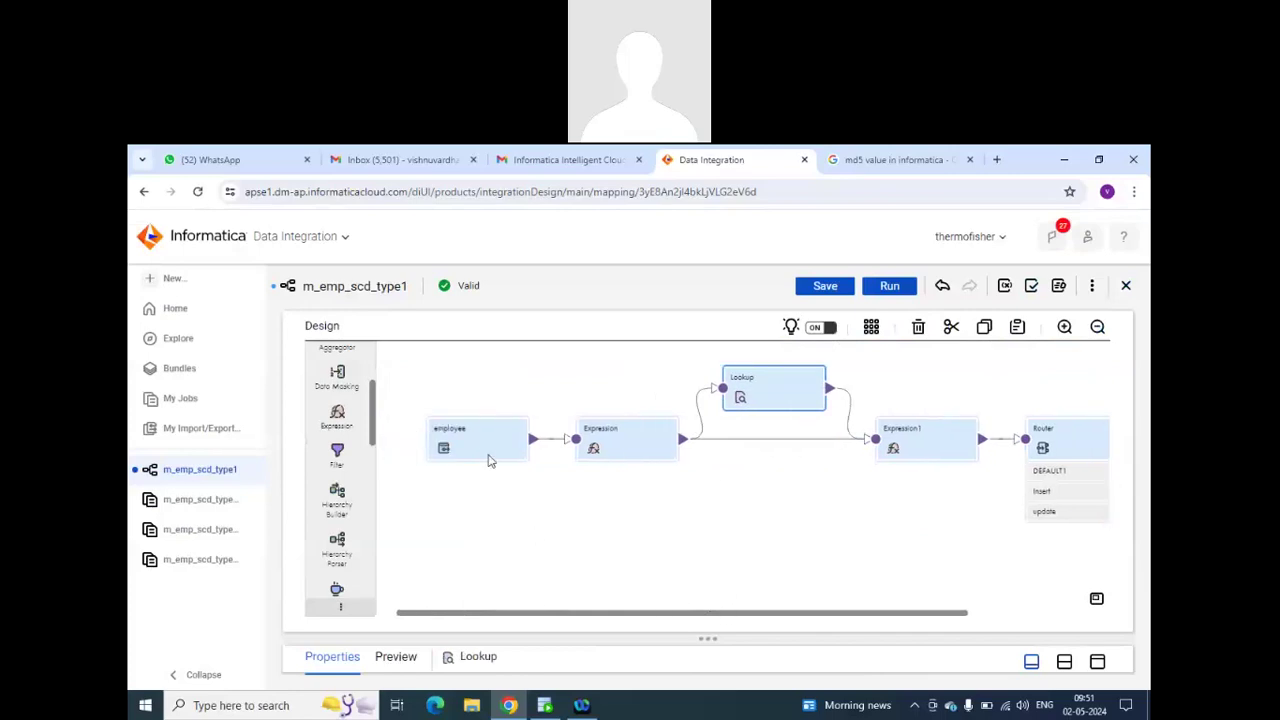
# Show the output field expressions of the first Expression transformation, which follows the employee source.
pyautogui.click(627, 447)
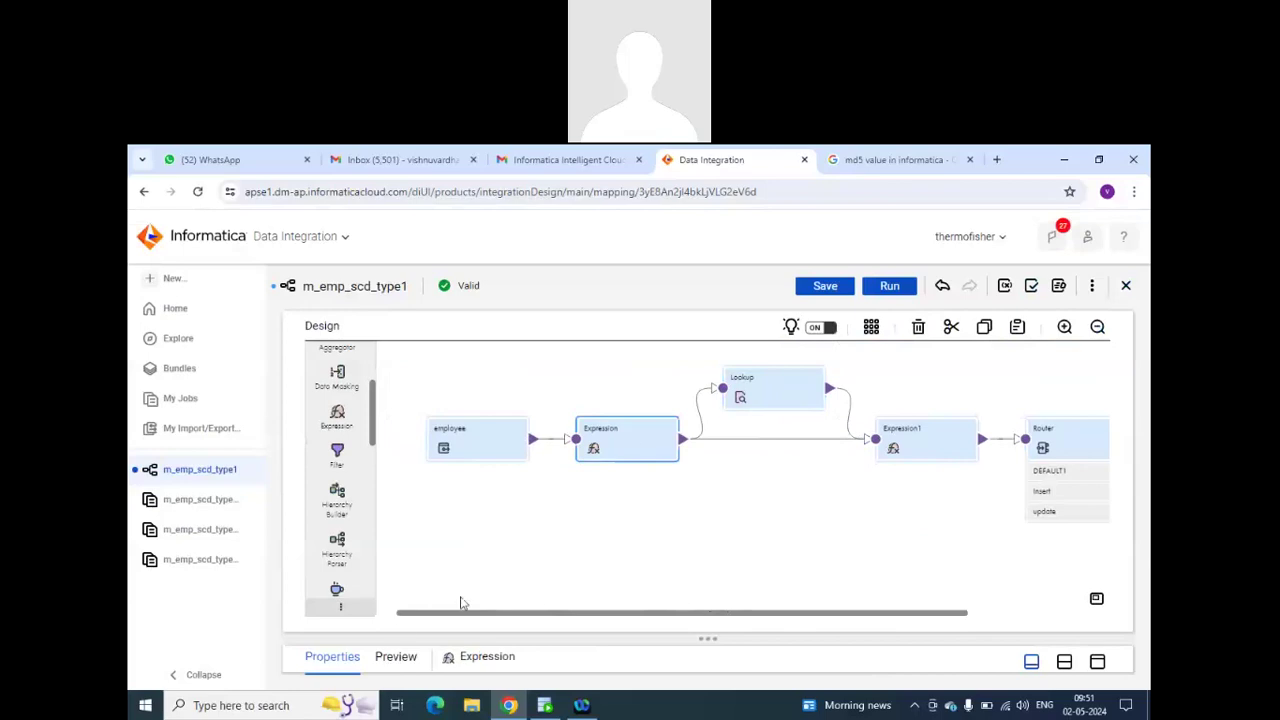
pyautogui.click(1064, 661)
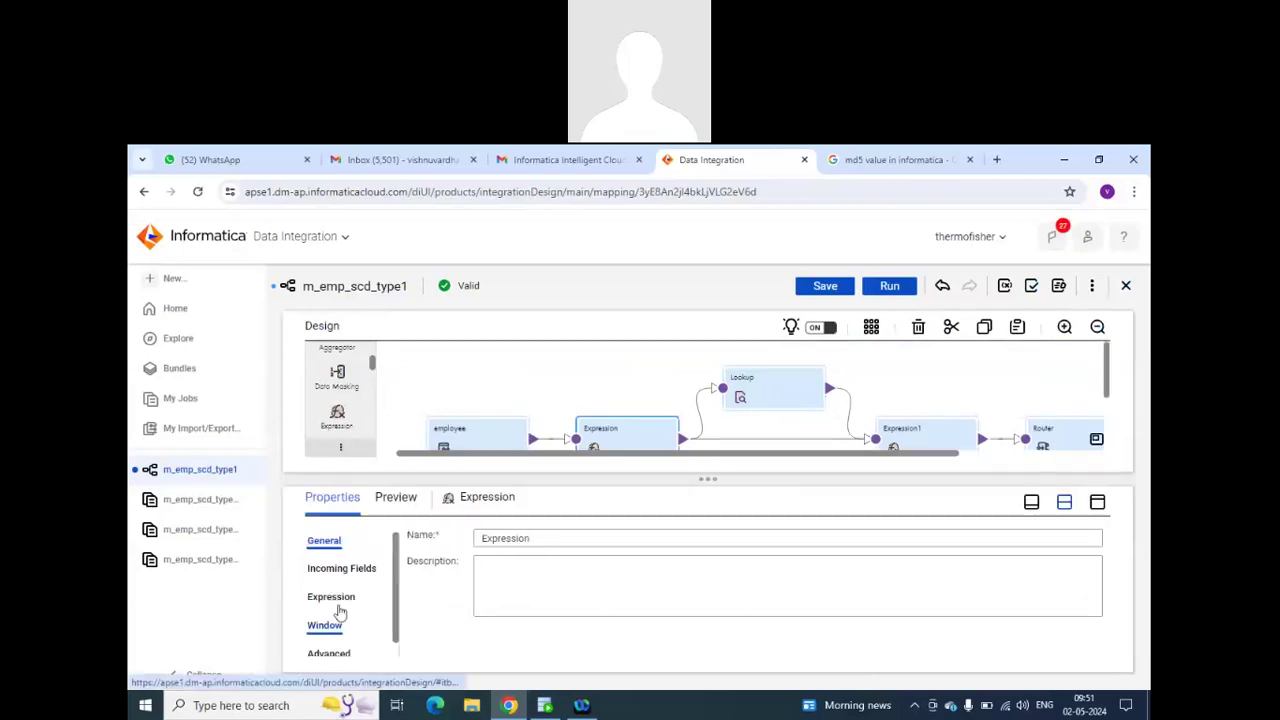
pyautogui.click(340, 598)
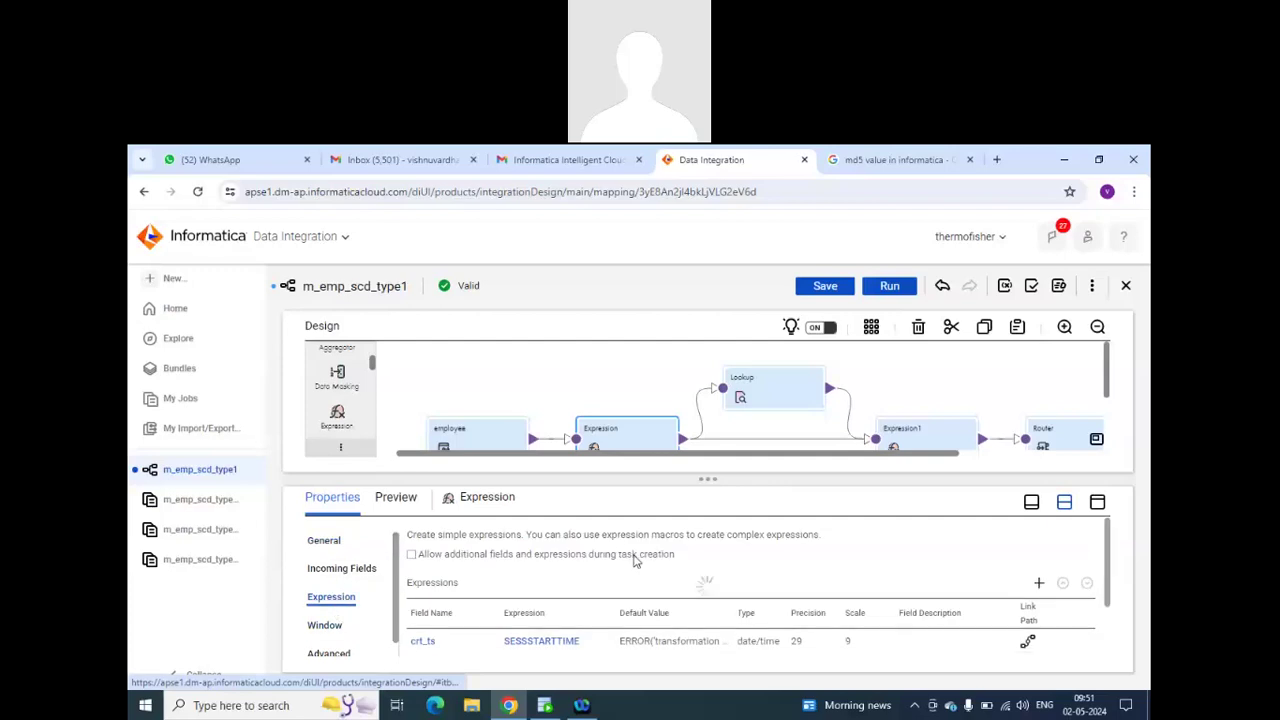
# Switch to Oracle SQL Developer and widen the CR_TIMESTAMP column in the target EMPLOYEES data.
pyautogui.click(550, 708)
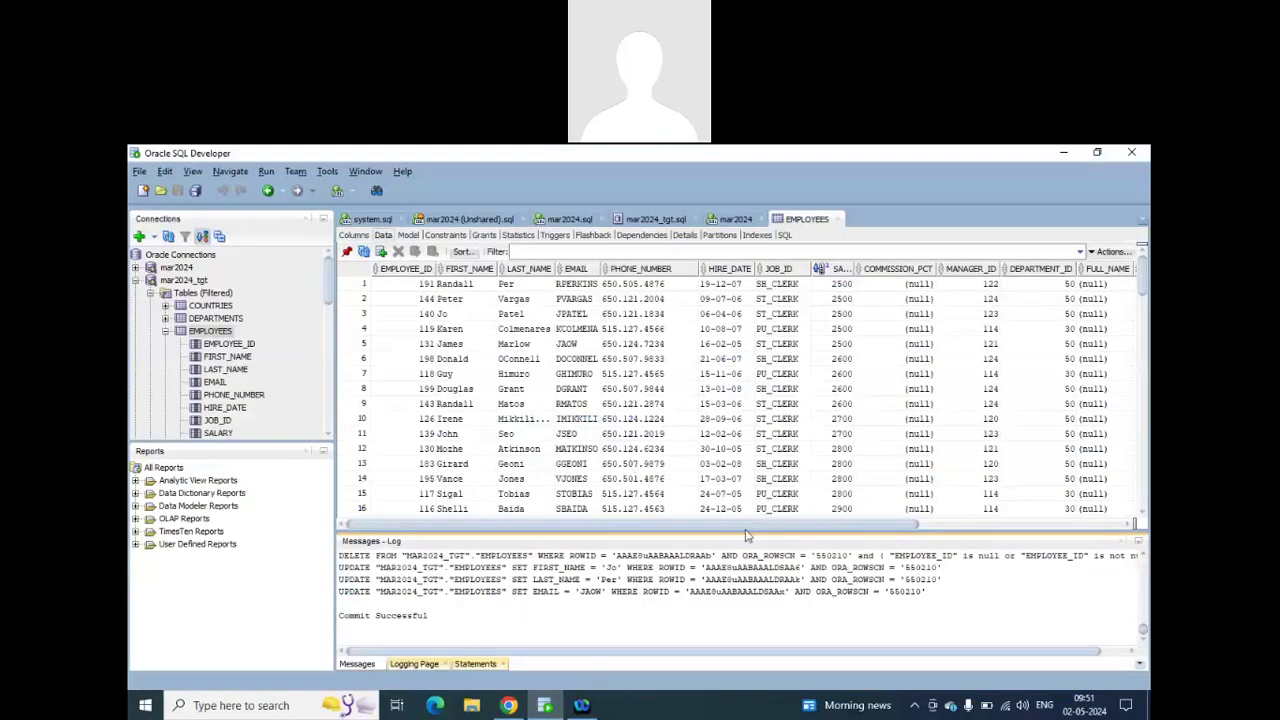
pyautogui.moveTo(748, 527); pyautogui.dragTo(1034, 527)
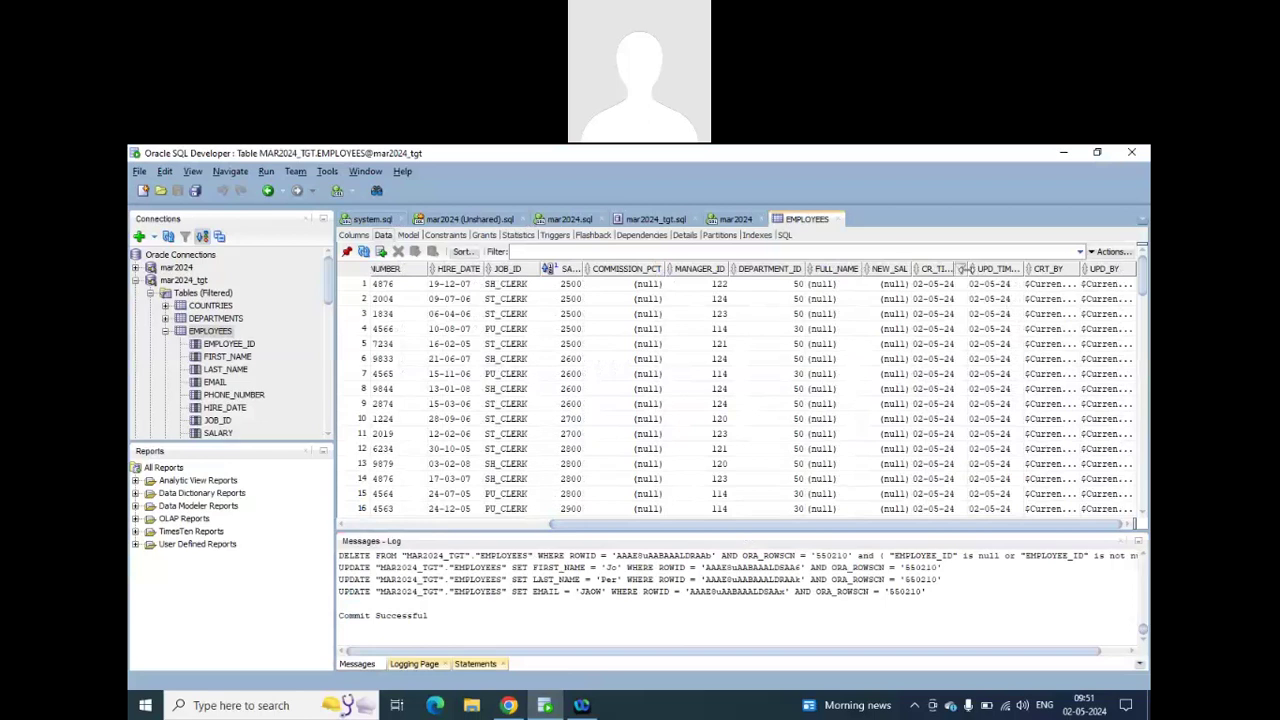
pyautogui.moveTo(962, 268); pyautogui.dragTo(998, 270)
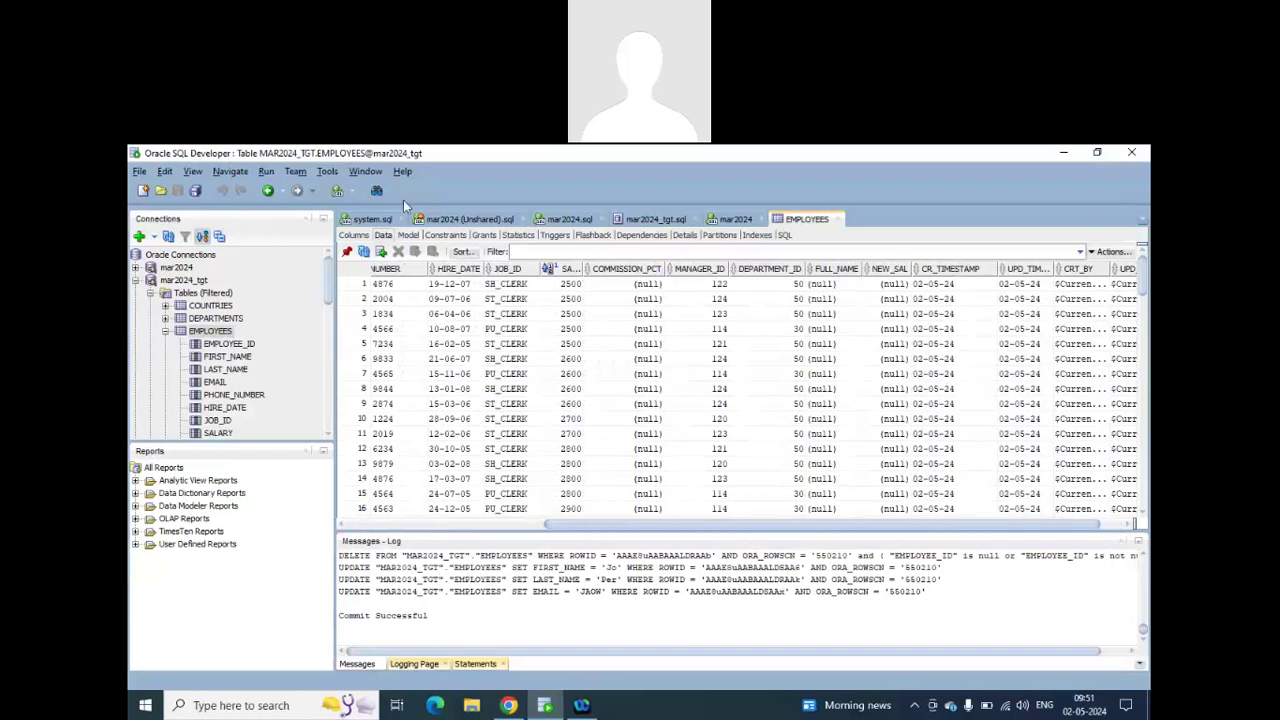
# Change the database NLS date format to a four-digit year with hours, minutes and seconds, and refresh the EMPLOYEES data.
pyautogui.click(370, 175)
pyautogui.moveTo(328, 172)
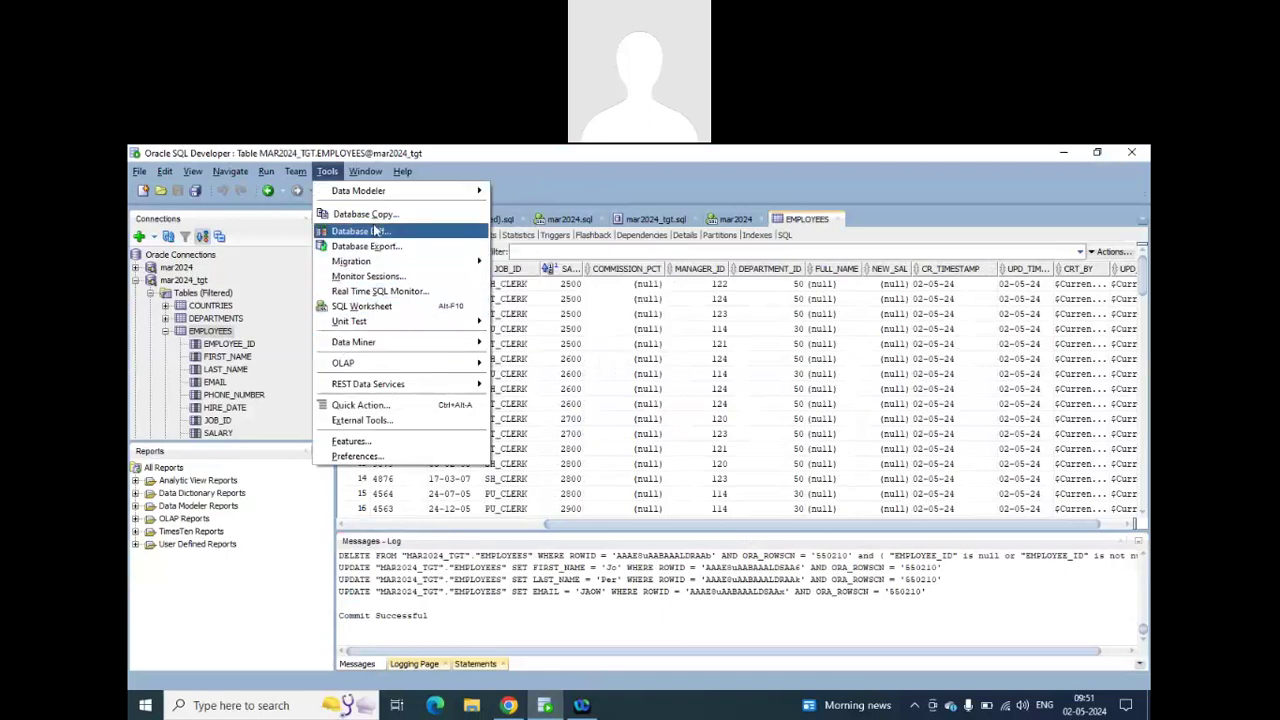
pyautogui.moveTo(379, 199)
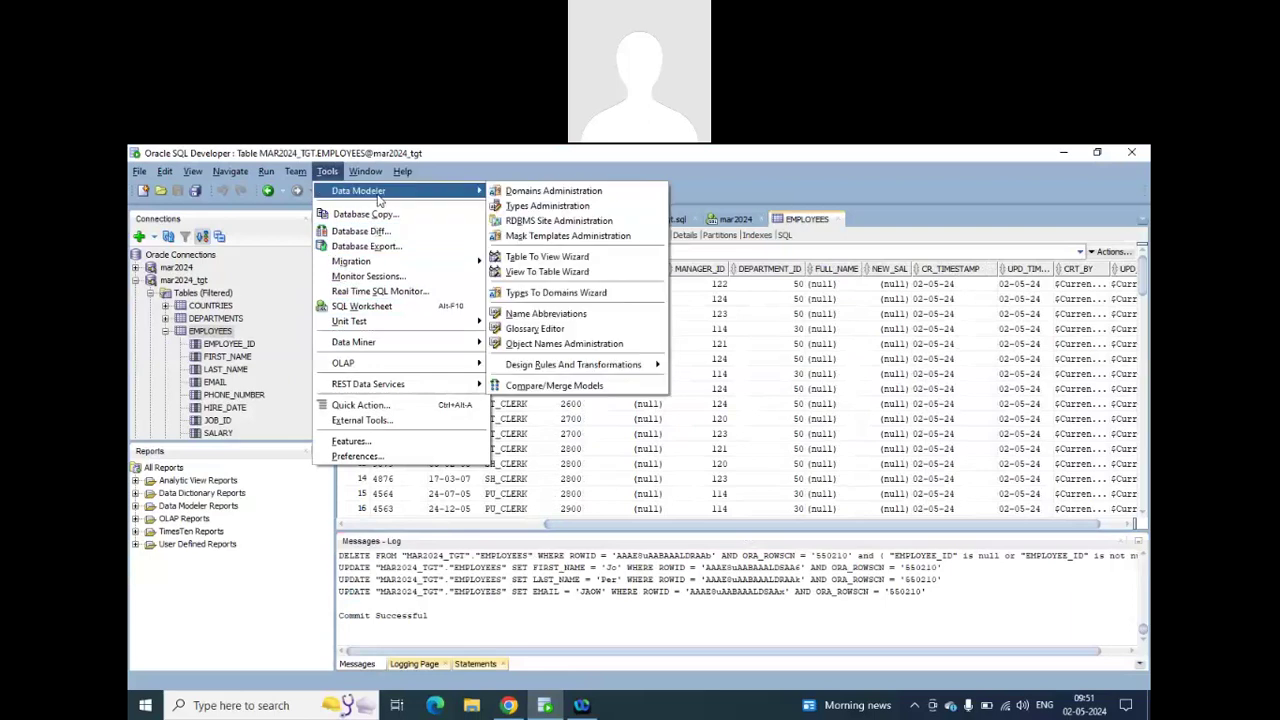
pyautogui.click(356, 456)
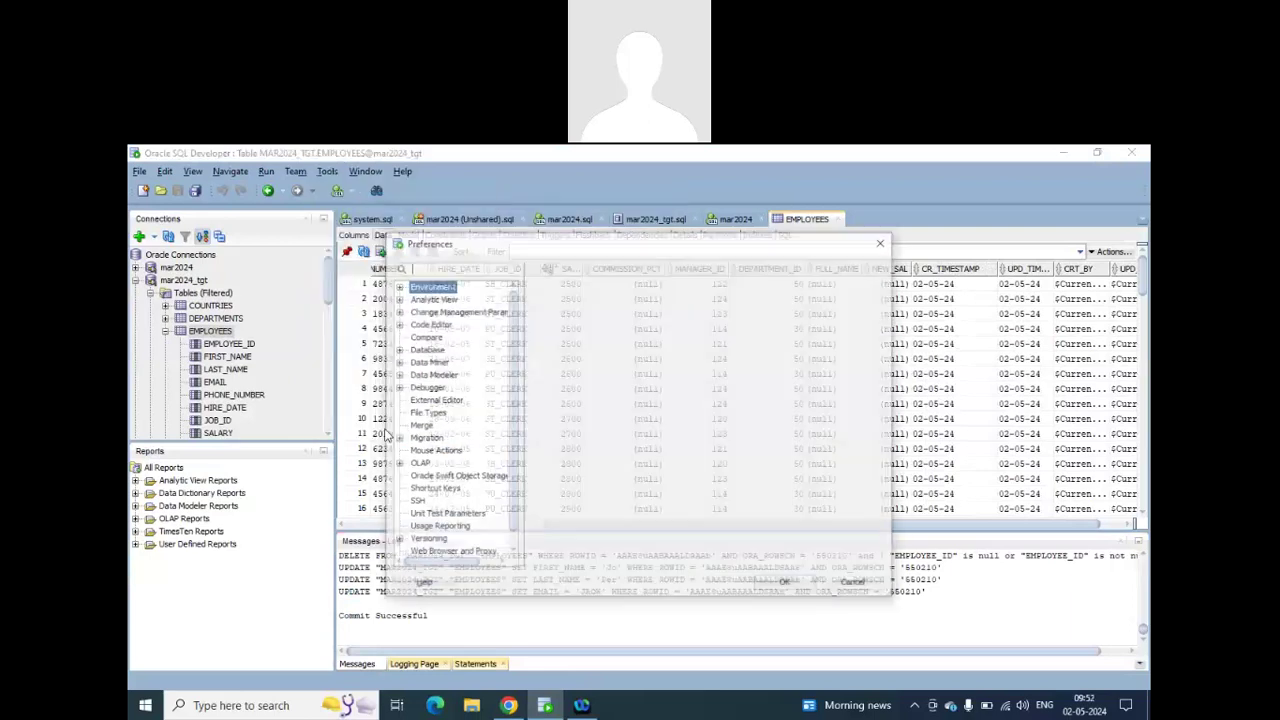
pyautogui.click(424, 349)
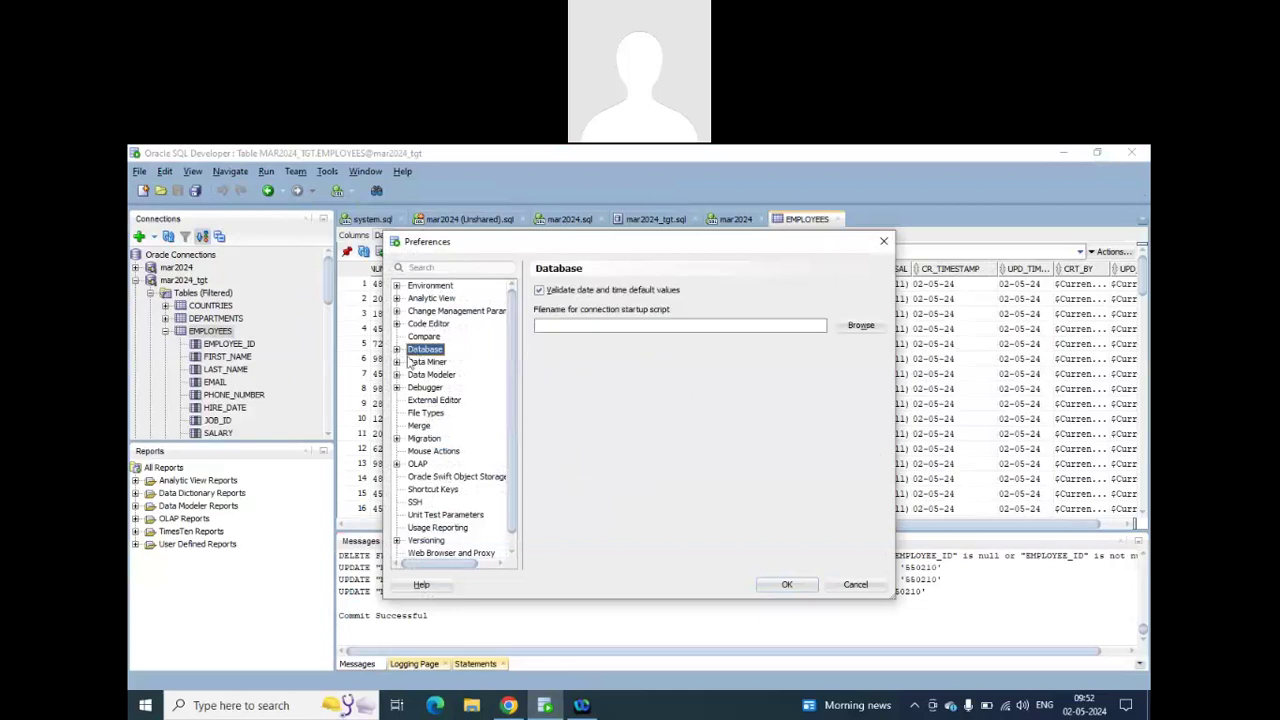
pyautogui.click(397, 349)
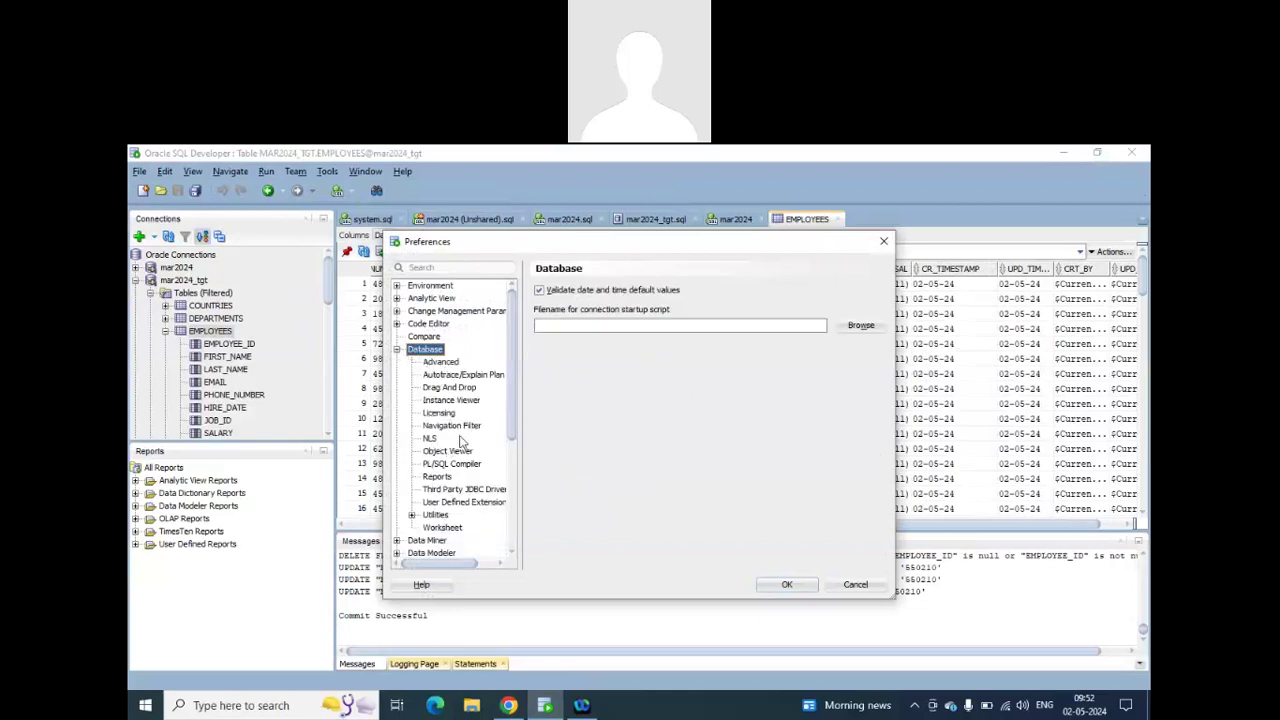
pyautogui.click(429, 438)
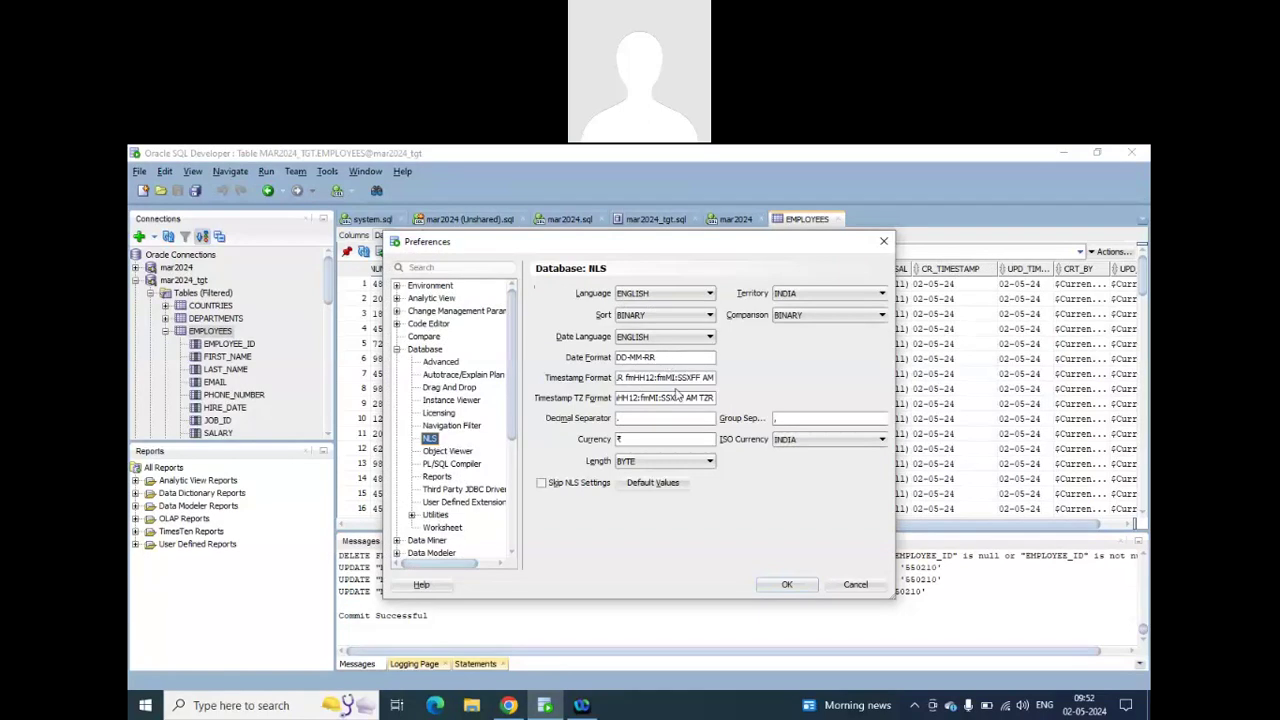
pyautogui.moveTo(669, 356); pyautogui.dragTo(617, 380)
pyautogui.write('D')
pyautogui.click(784, 585)
pyautogui.click(380, 251)
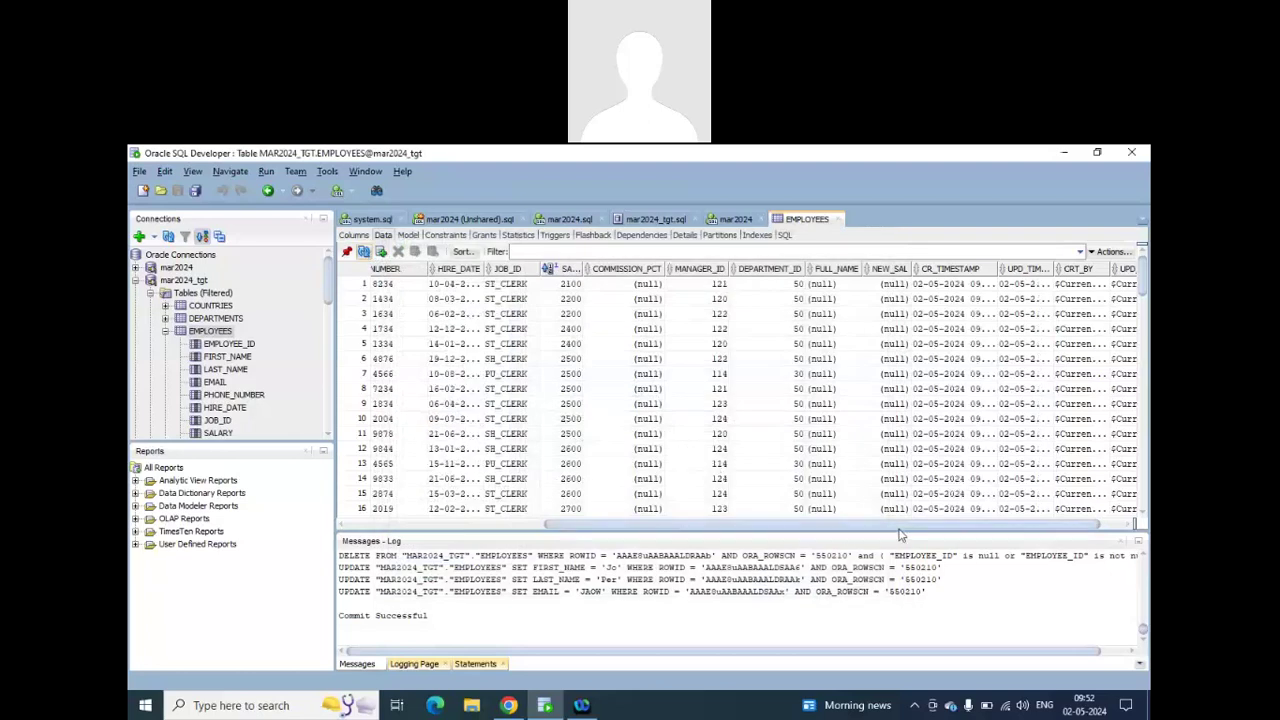
# Fit the CR_TIMESTAMP and UPD_TIMESTAMP column widths to their full date and time values, dismissing the column filter.
pyautogui.moveTo(850, 525); pyautogui.dragTo(1030, 512)
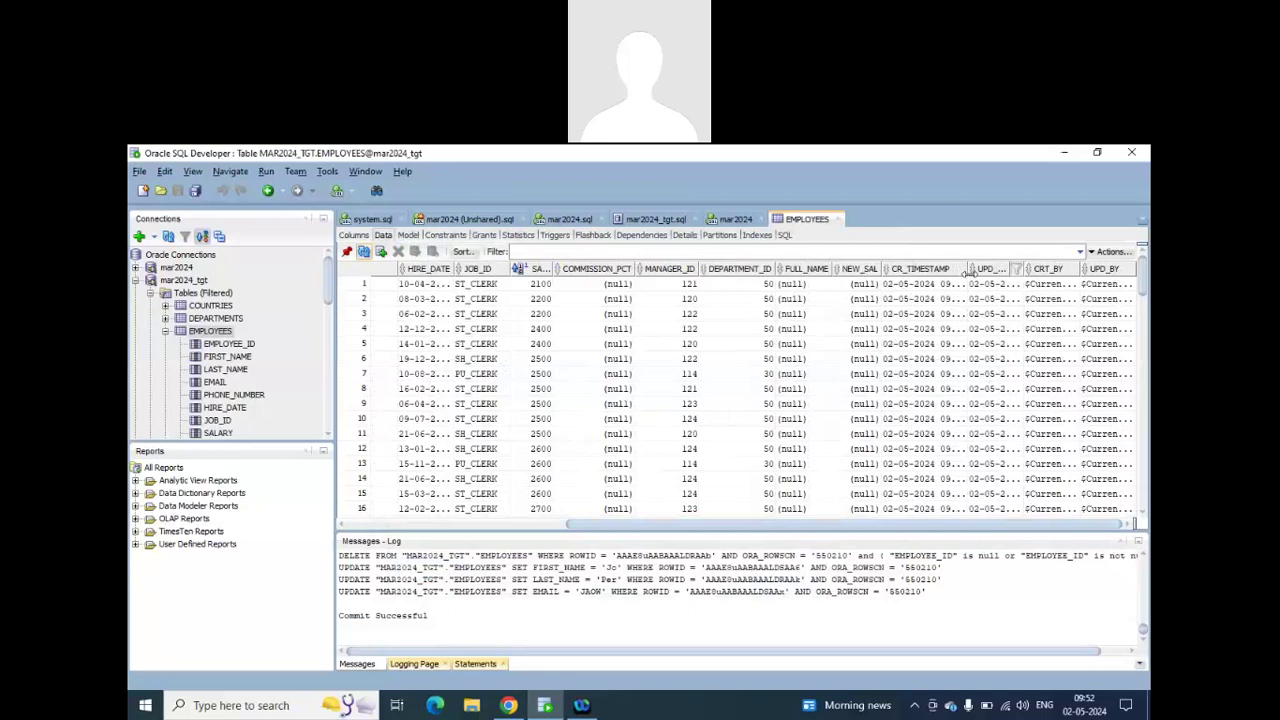
pyautogui.doubleClick(968, 269)
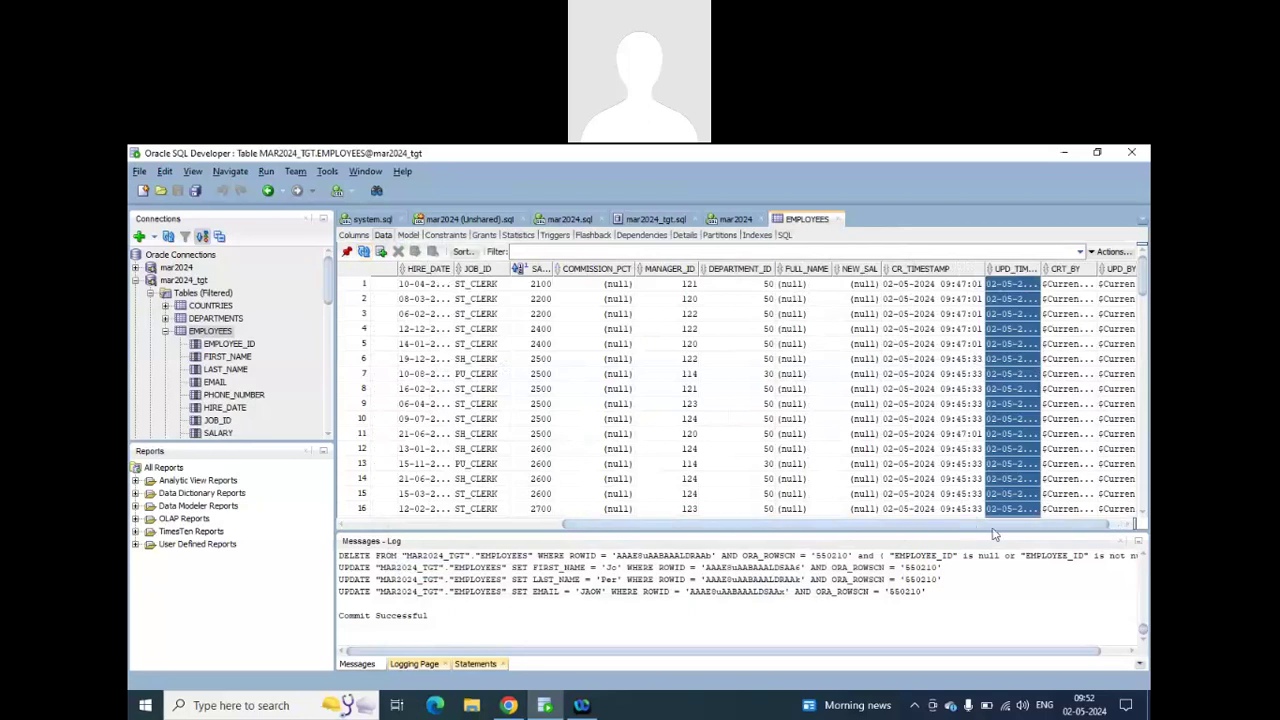
pyautogui.moveTo(996, 525); pyautogui.dragTo(1086, 525)
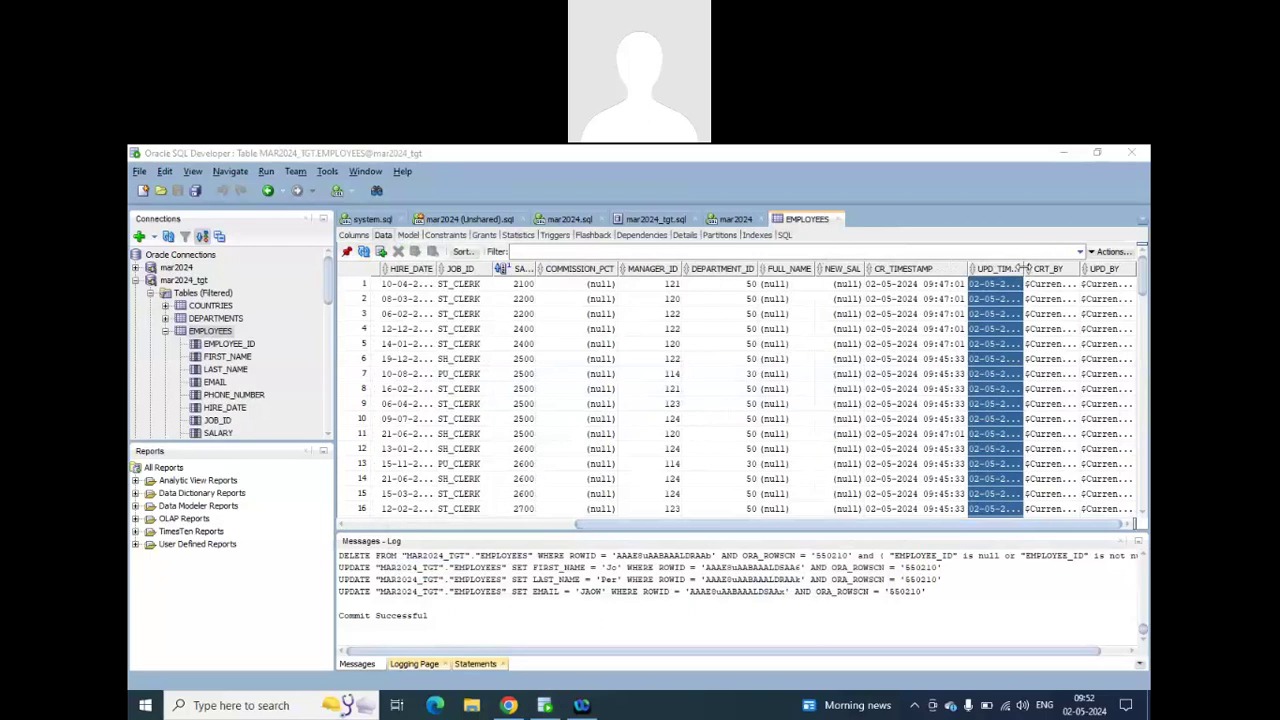
pyautogui.doubleClick(1023, 268)
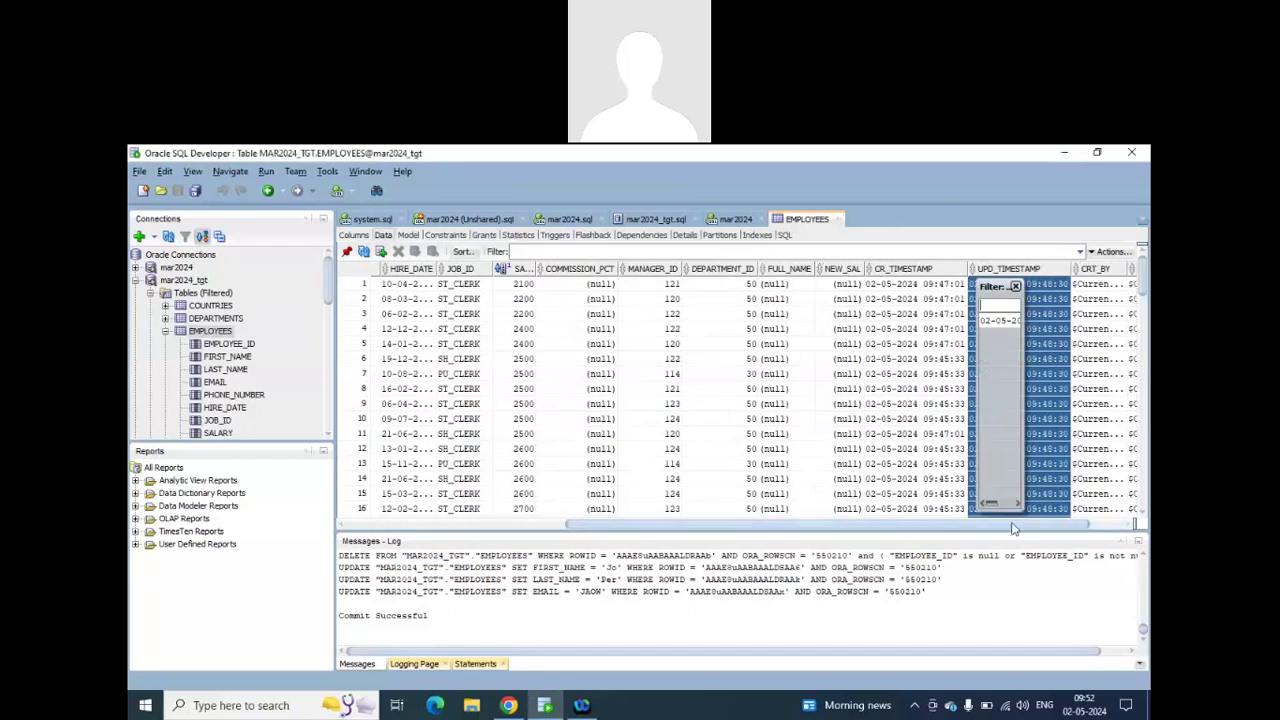
pyautogui.click(1090, 422)
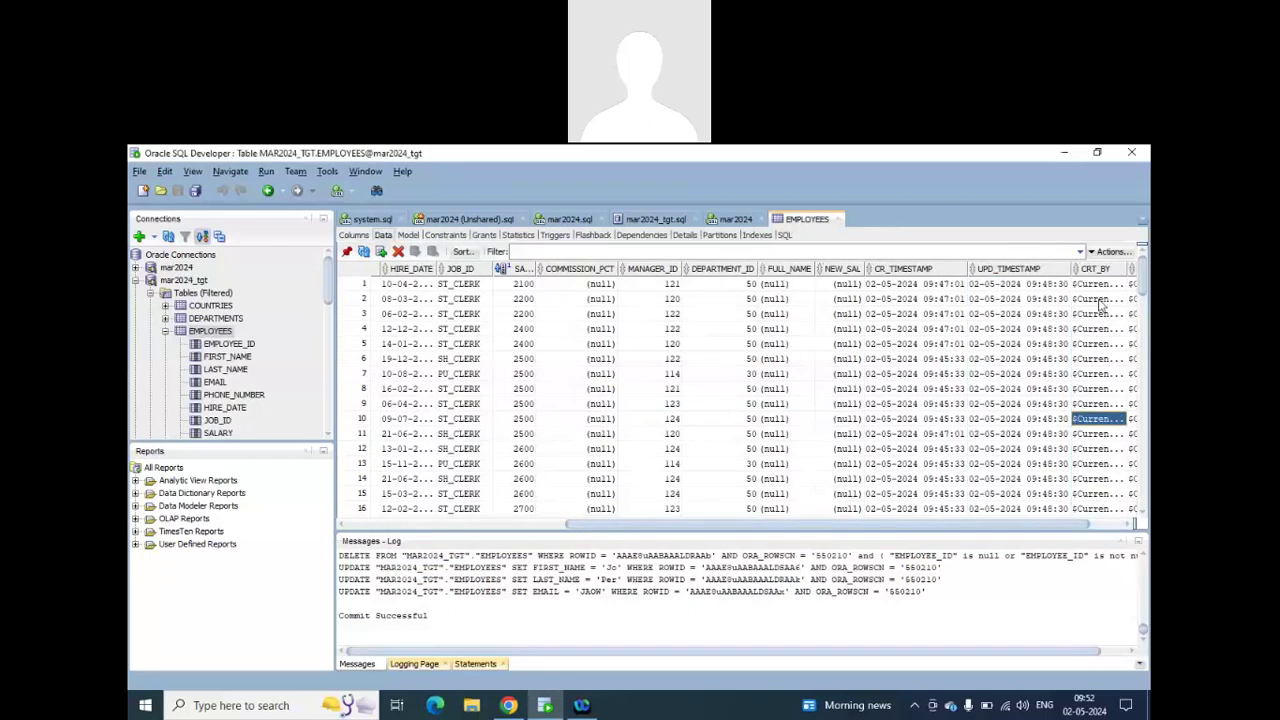
# Compare the first five rows' CR_TIMESTAMP values with their UPD_TIMESTAMP values in the target EMPLOYEES table.
pyautogui.hscroll(2, 1089, 532)
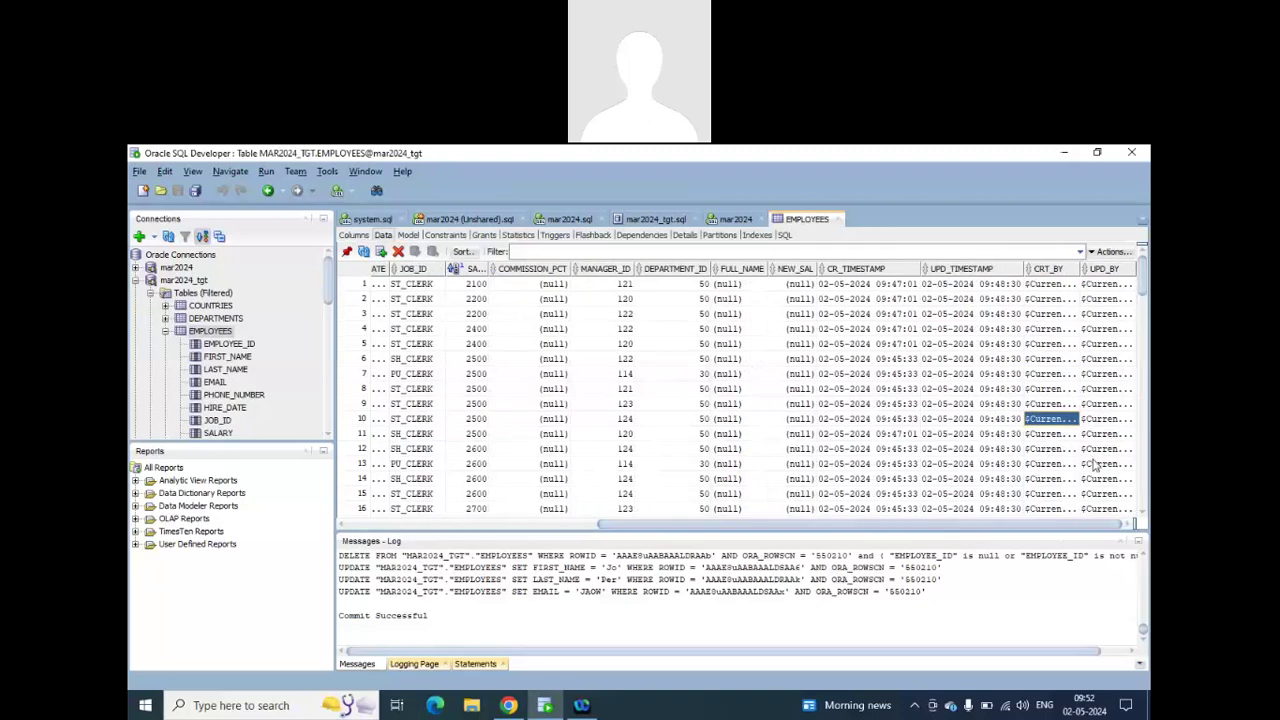
pyautogui.click(1058, 422)
pyautogui.moveTo(904, 290); pyautogui.dragTo(907, 344)
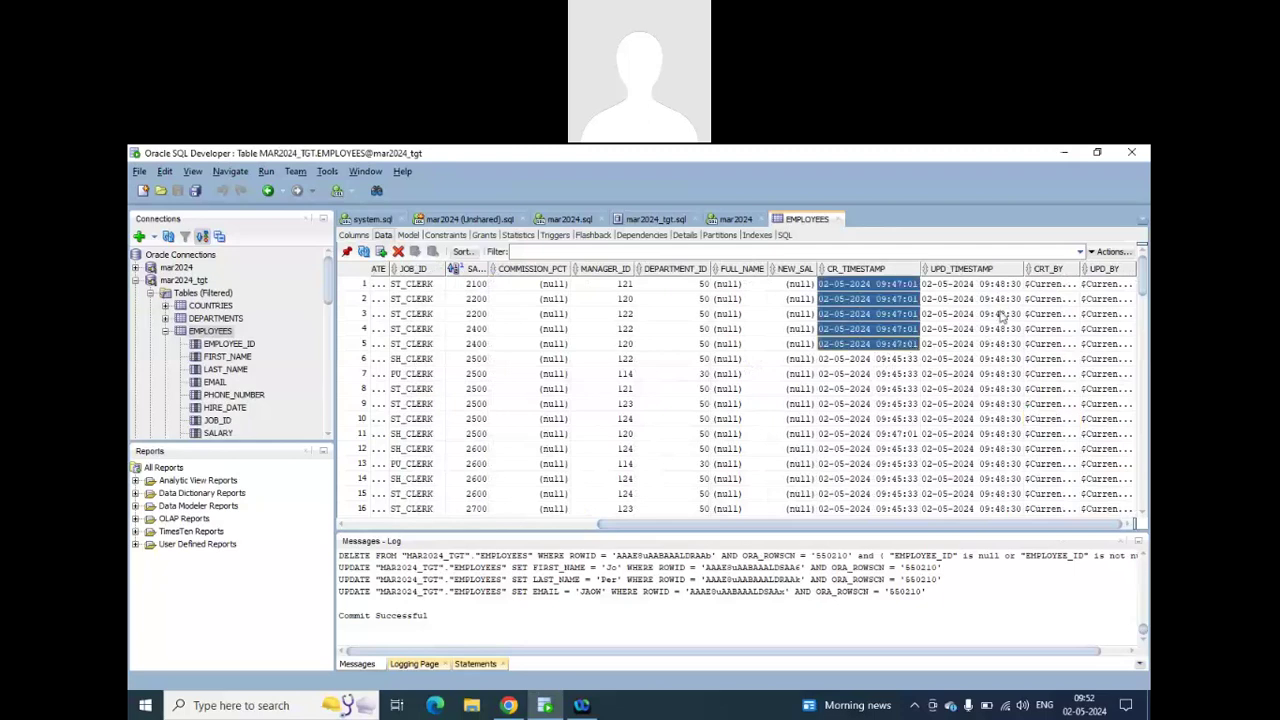
# Highlight the UPD_TIMESTAMP values of the first six rows in the target EMPLOYEES data.
pyautogui.moveTo(1004, 298); pyautogui.dragTo(1008, 362)
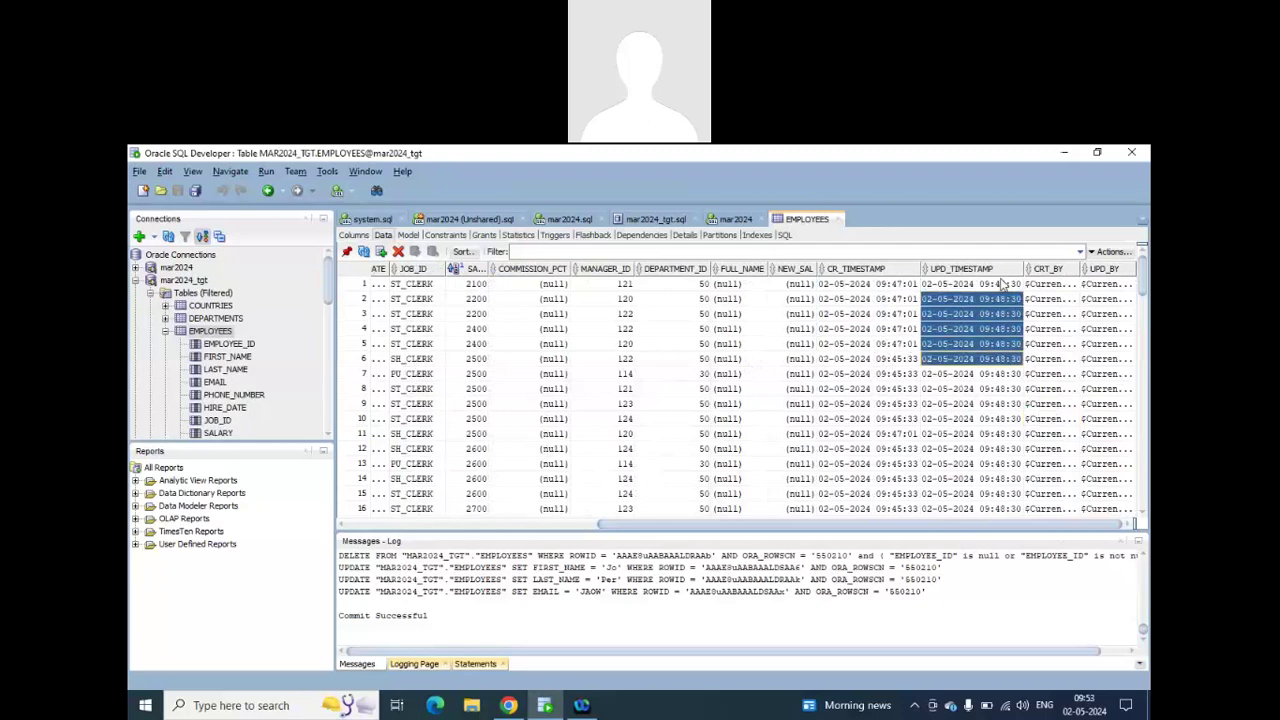
pyautogui.moveTo(1002, 285); pyautogui.dragTo(1008, 365)
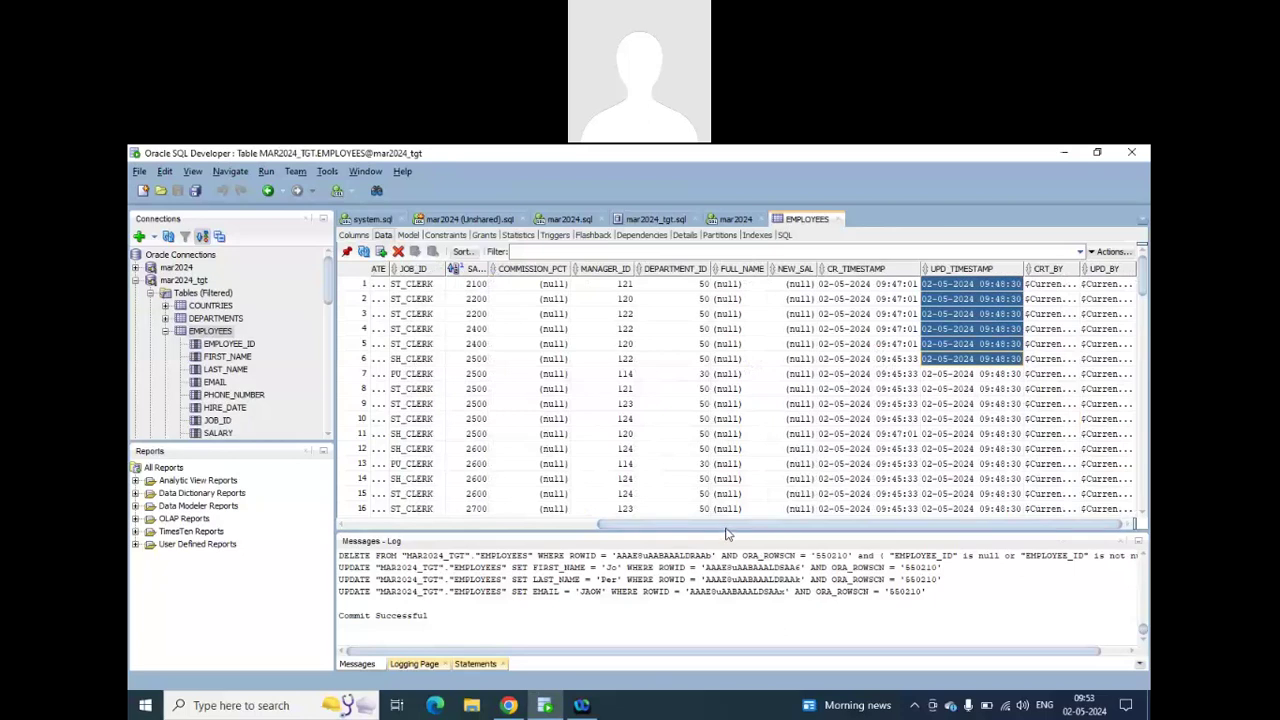
# Remove three letters from the middle of the first row's EMAIL value in the target EMPLOYEES table and commit the change.
pyautogui.click(511, 525)
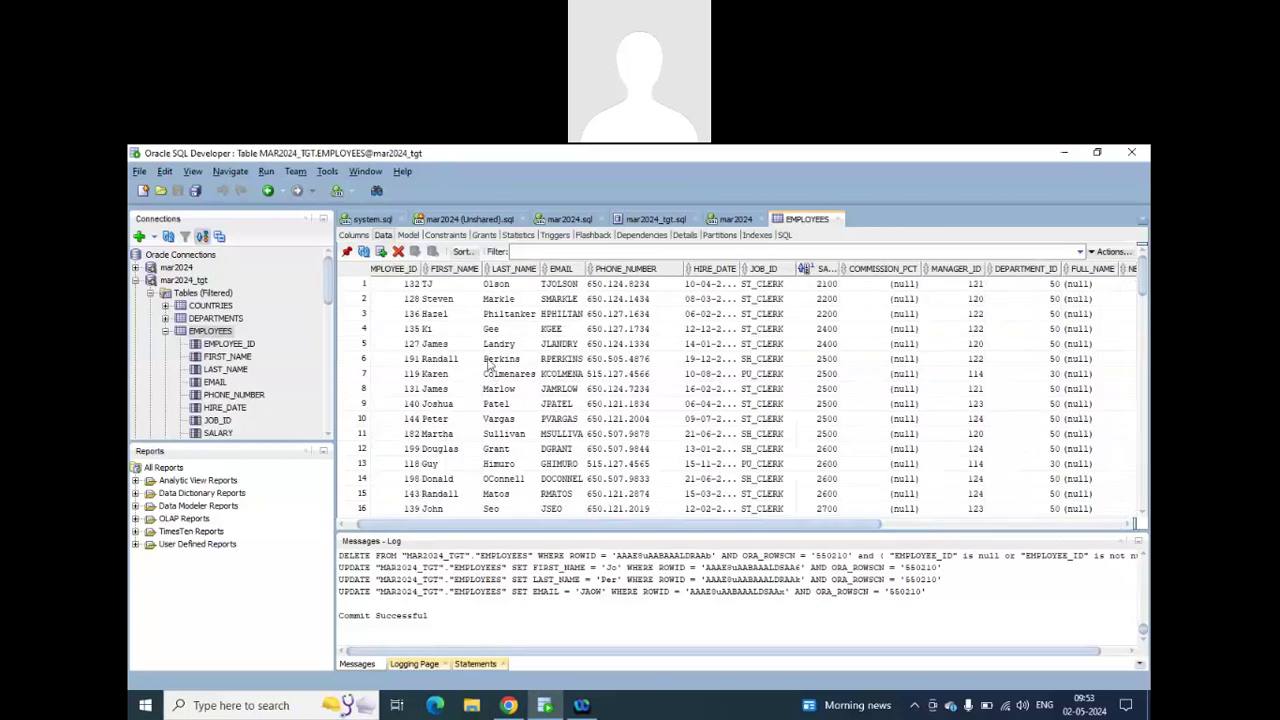
pyautogui.click(580, 314)
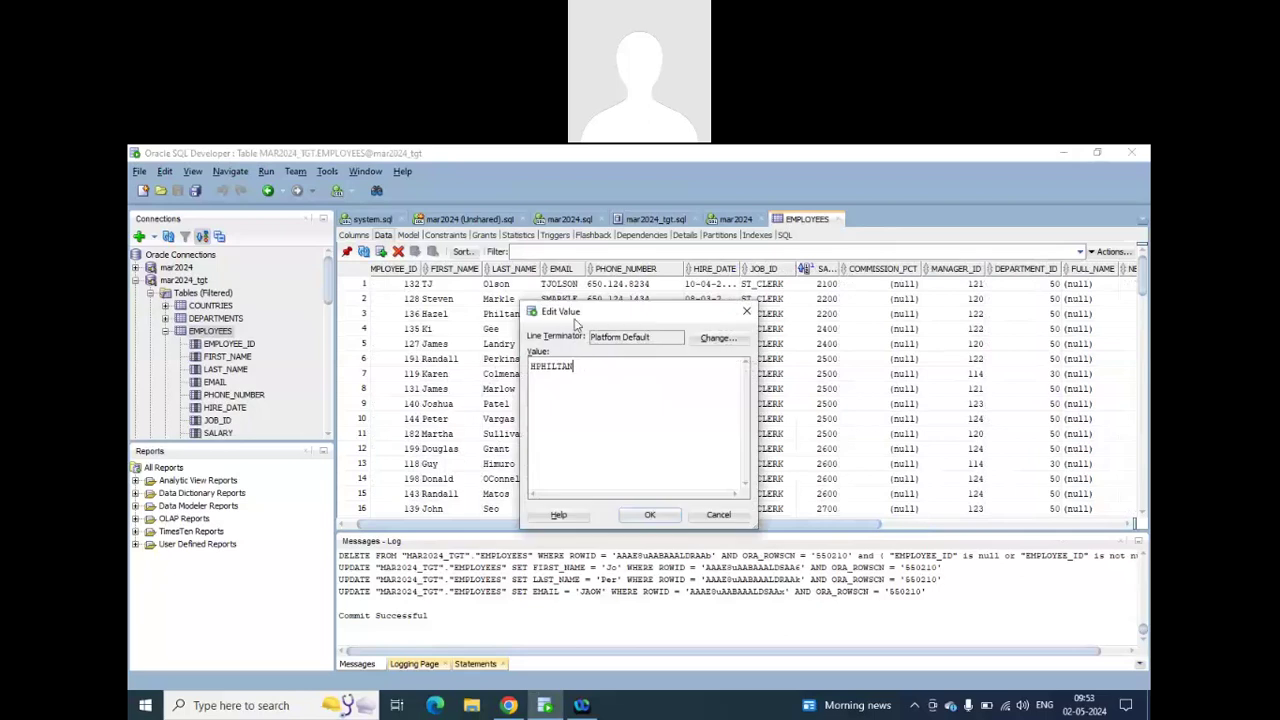
pyautogui.click(746, 311)
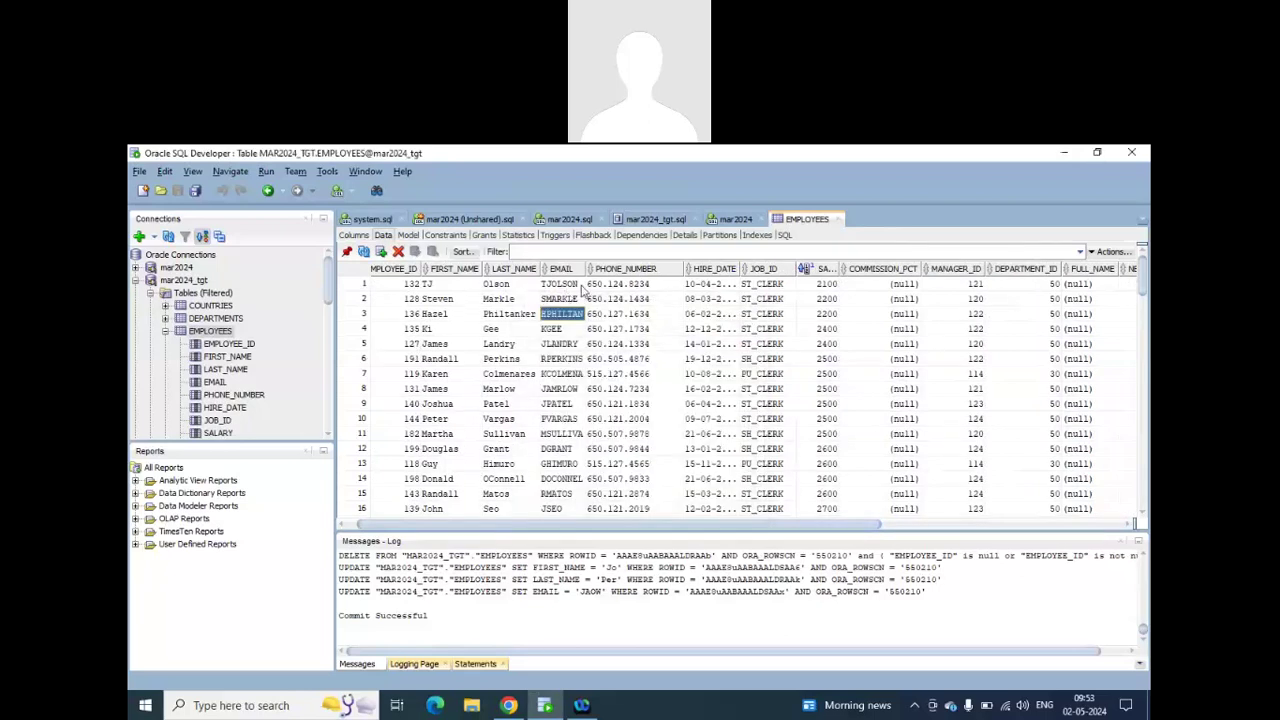
pyautogui.click(580, 285)
pyautogui.click(580, 285)
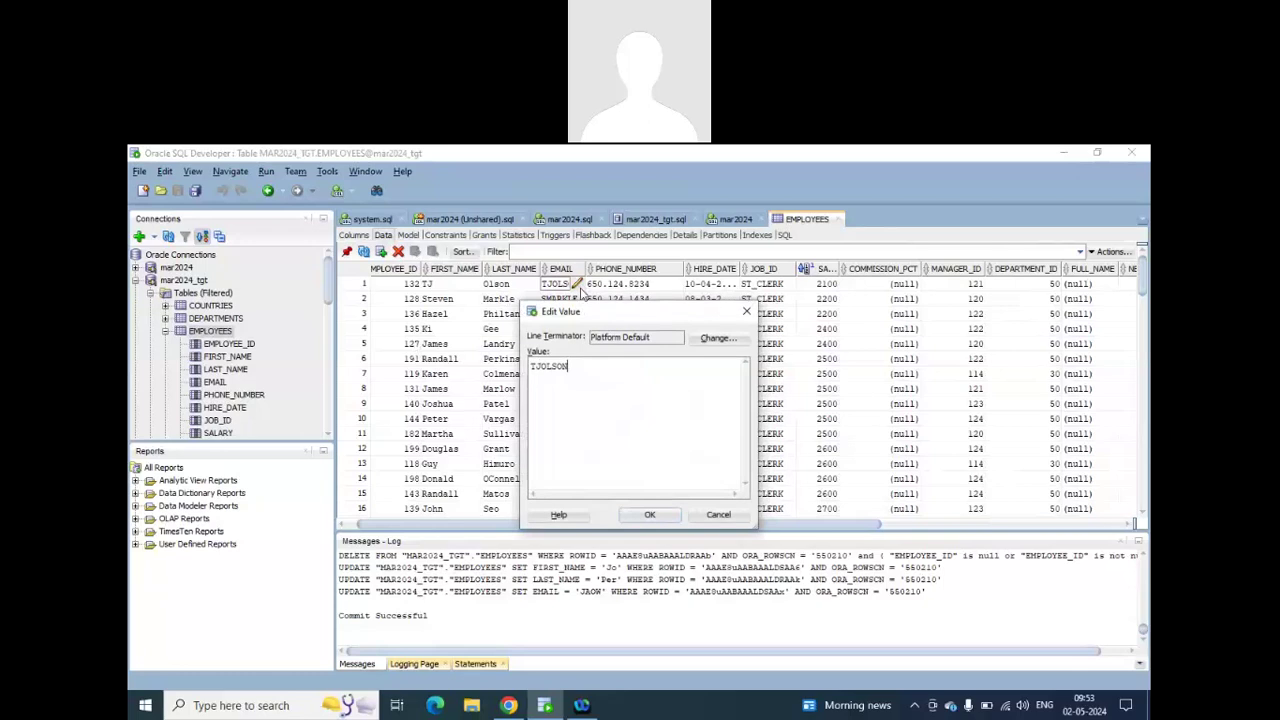
pyautogui.click(746, 311)
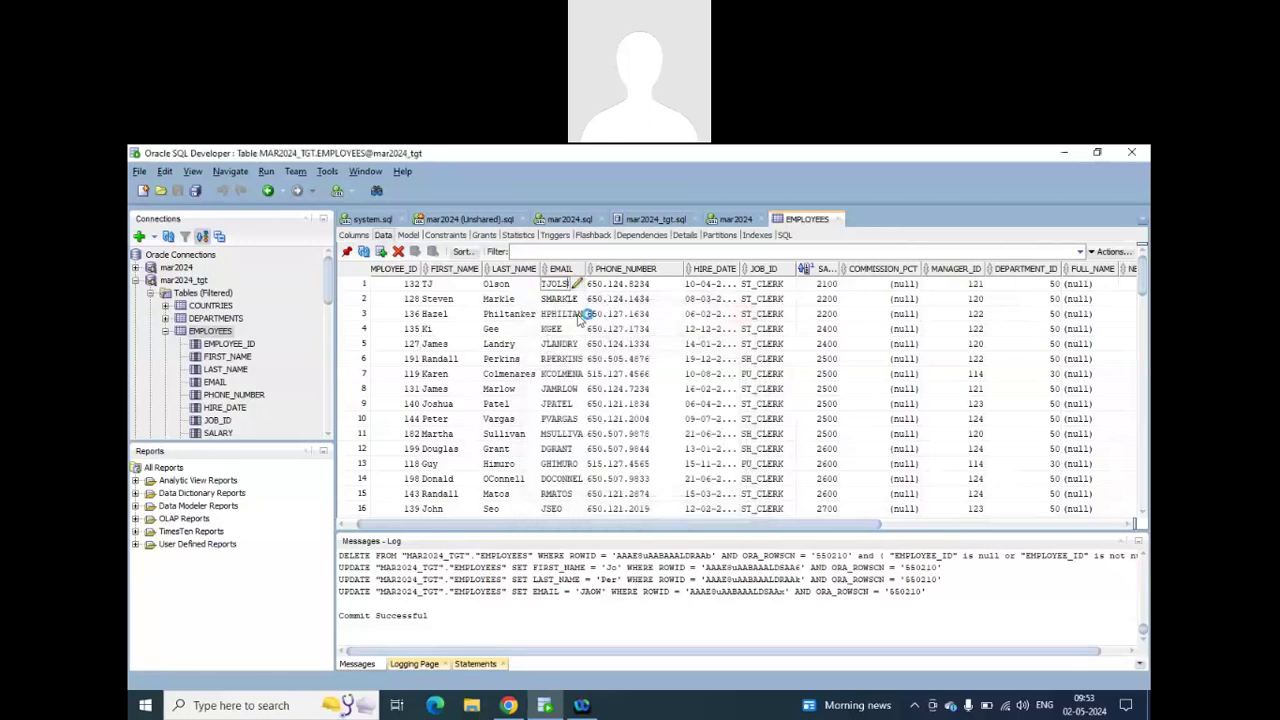
pyautogui.press('BackSpace')
pyautogui.press('BackSpace')
pyautogui.press('BackSpace')
pyautogui.click(390, 285)
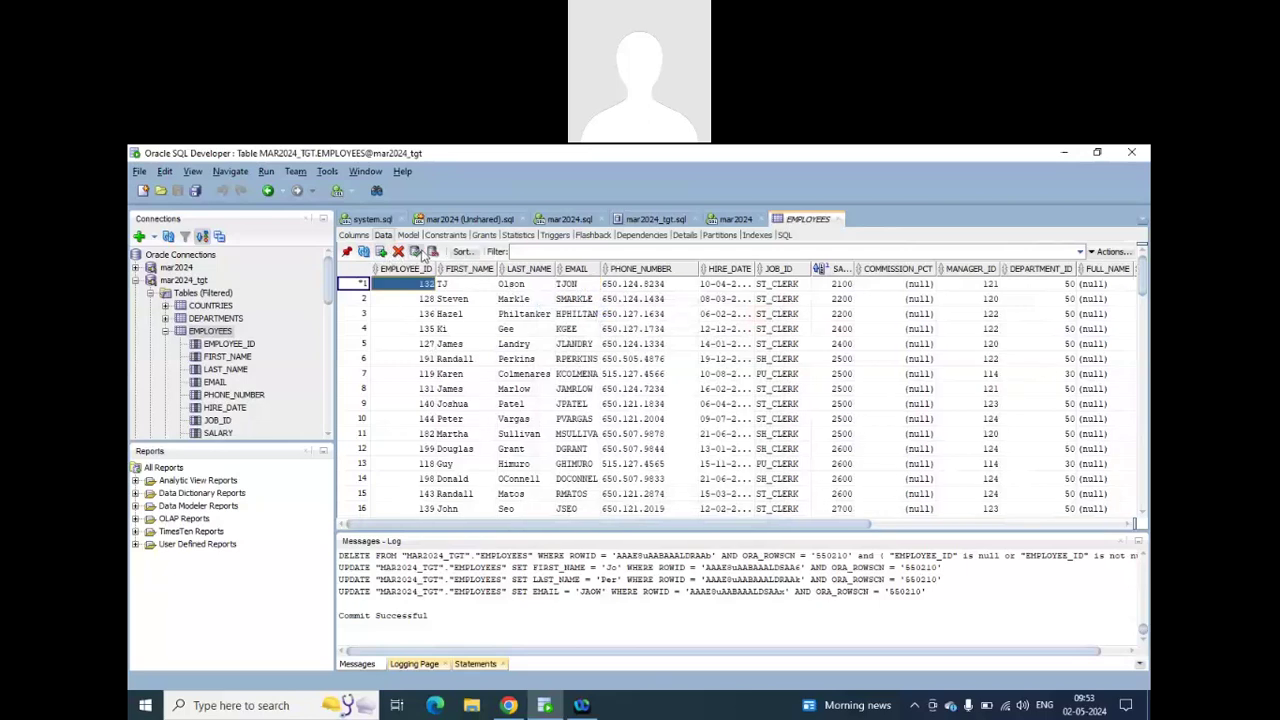
pyautogui.press('F11')
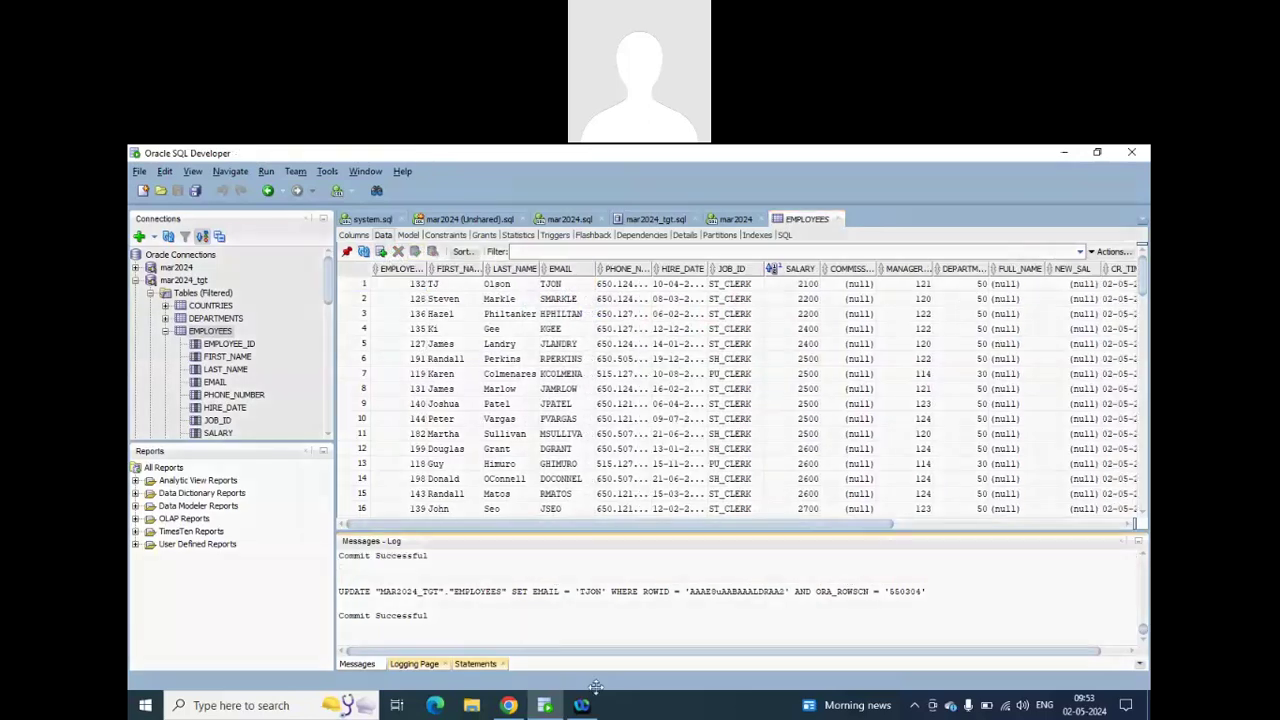
# Switch to Informatica Data Integration, then save and run the m_emp_scd_type1 mapping.
pyautogui.click(509, 705)
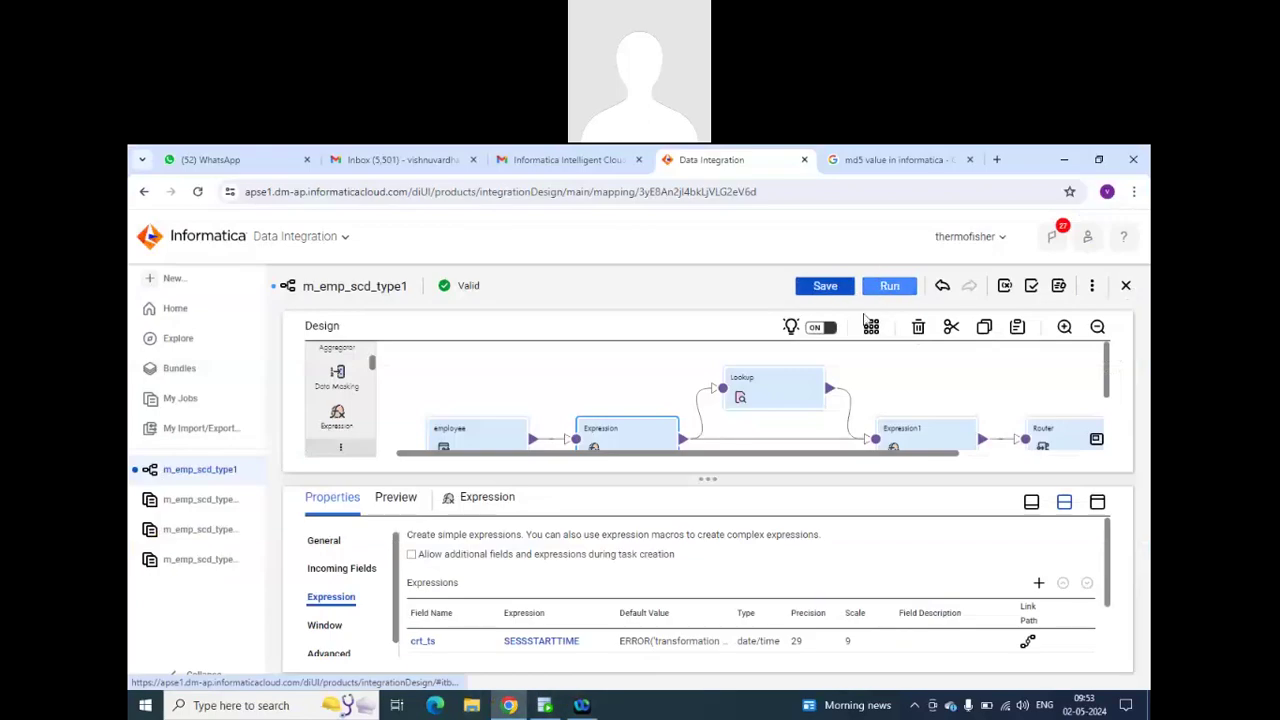
pyautogui.click(885, 290)
pyautogui.click(661, 517)
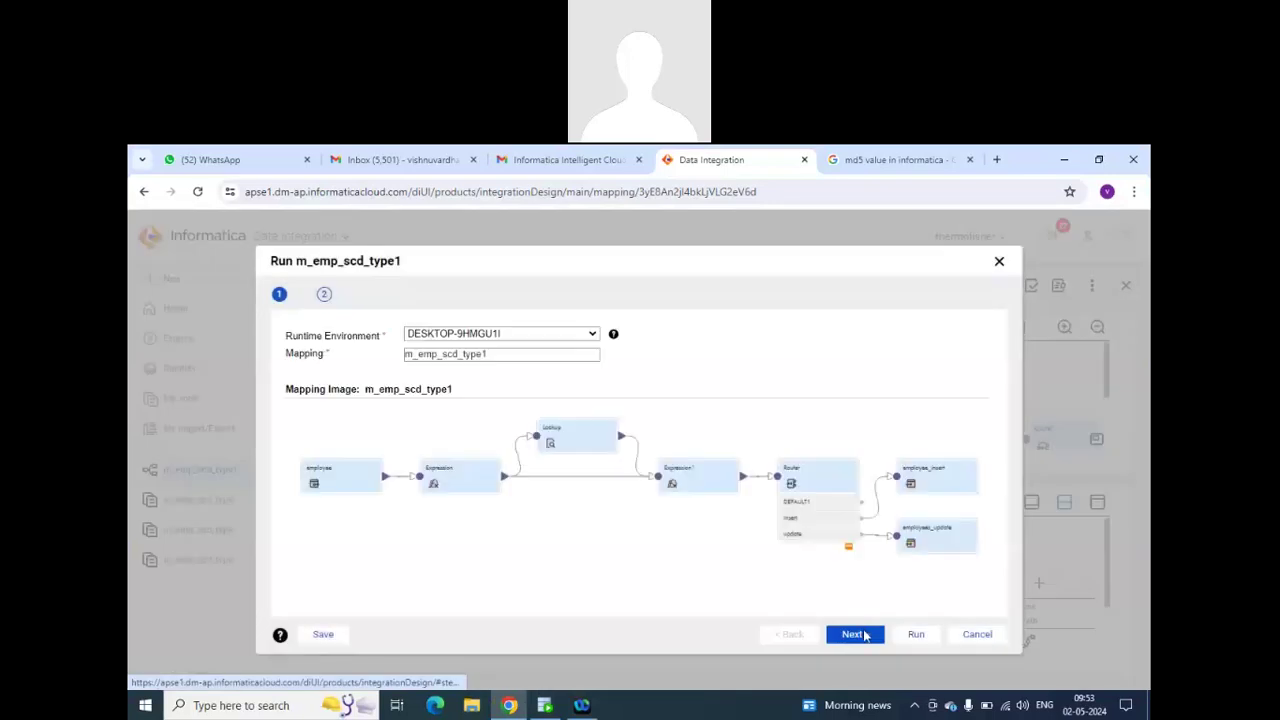
pyautogui.click(860, 634)
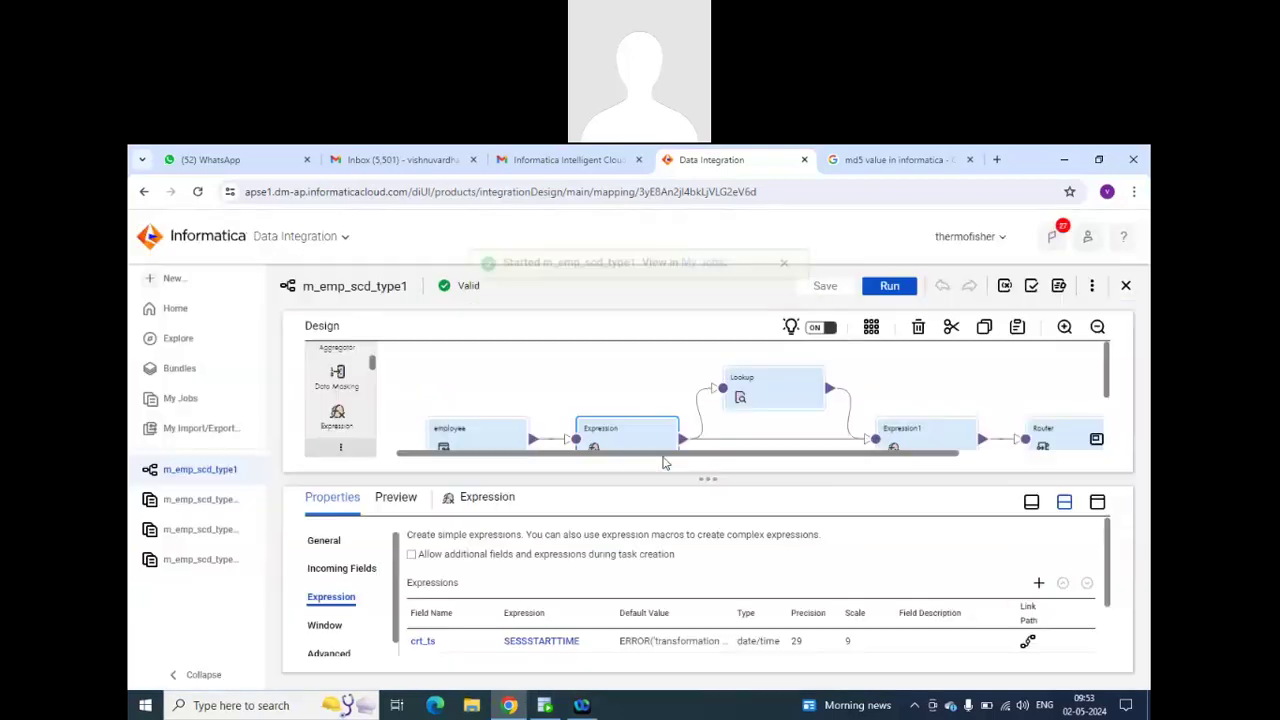
# Open the job list and refresh it to follow the m_emp_scd_type1-5 run.
pyautogui.click(703, 285)
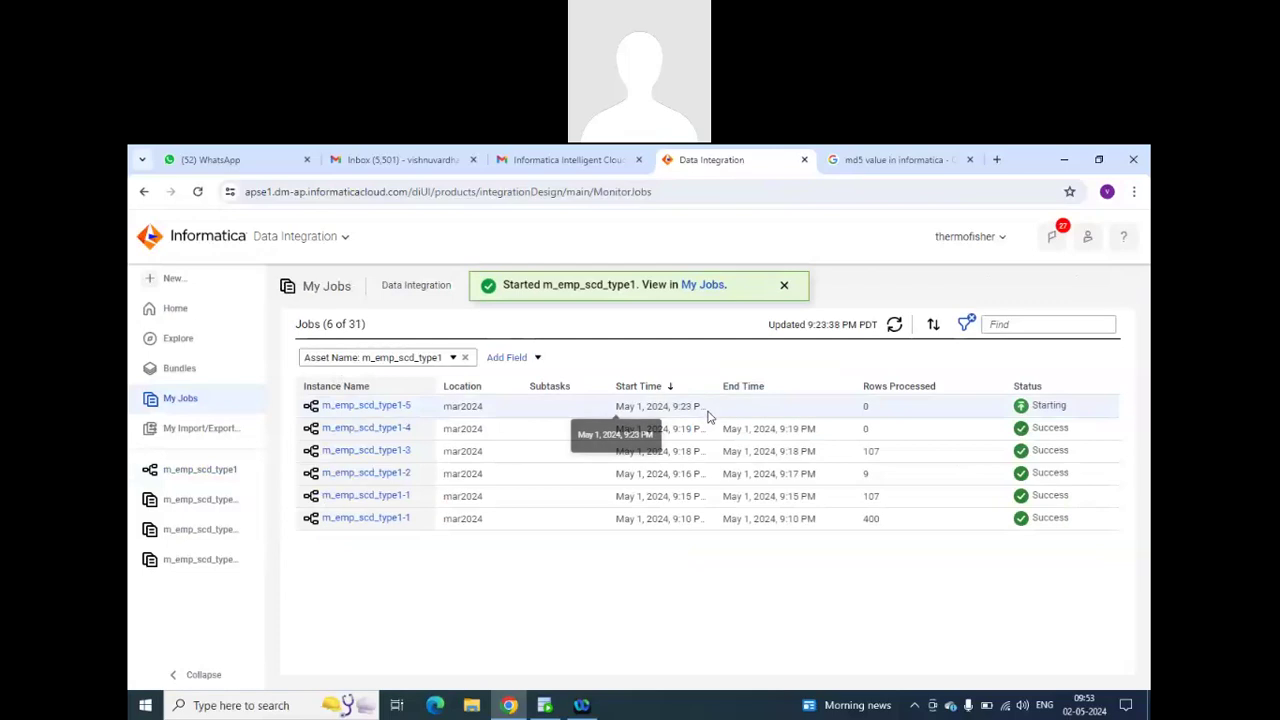
pyautogui.click(895, 326)
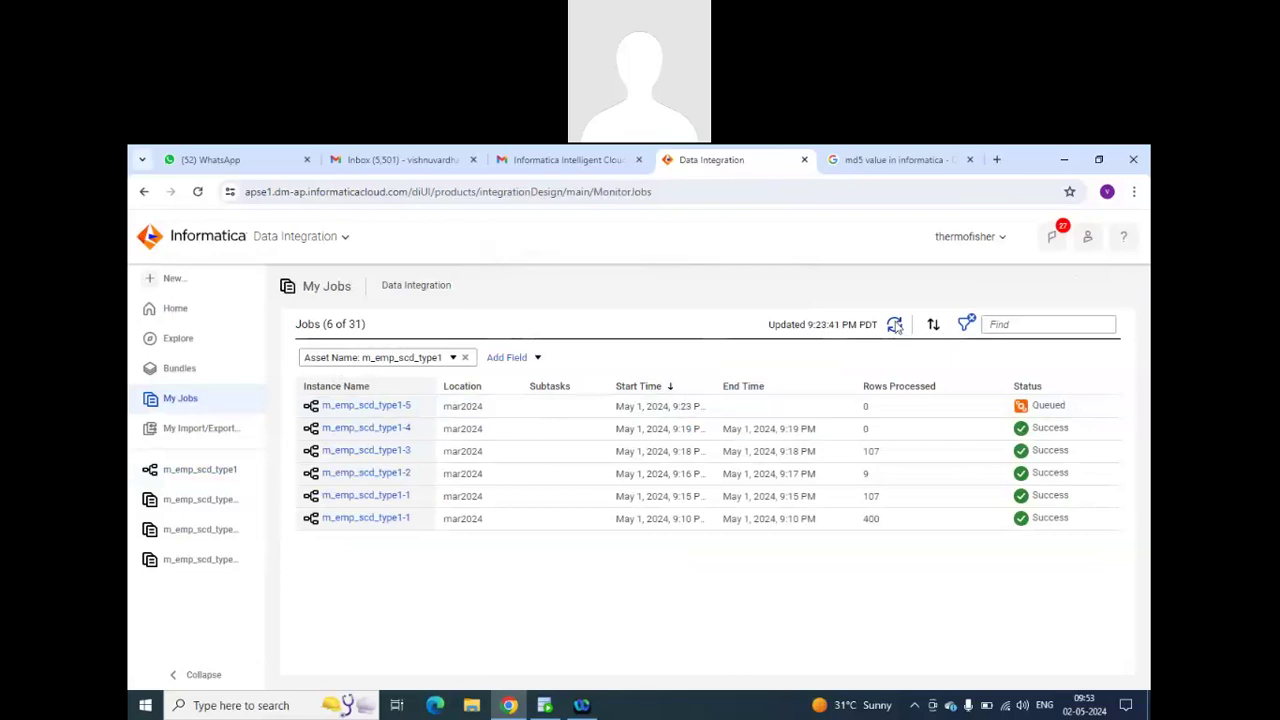
pyautogui.click(895, 326)
pyautogui.click(897, 327)
pyautogui.click(895, 326)
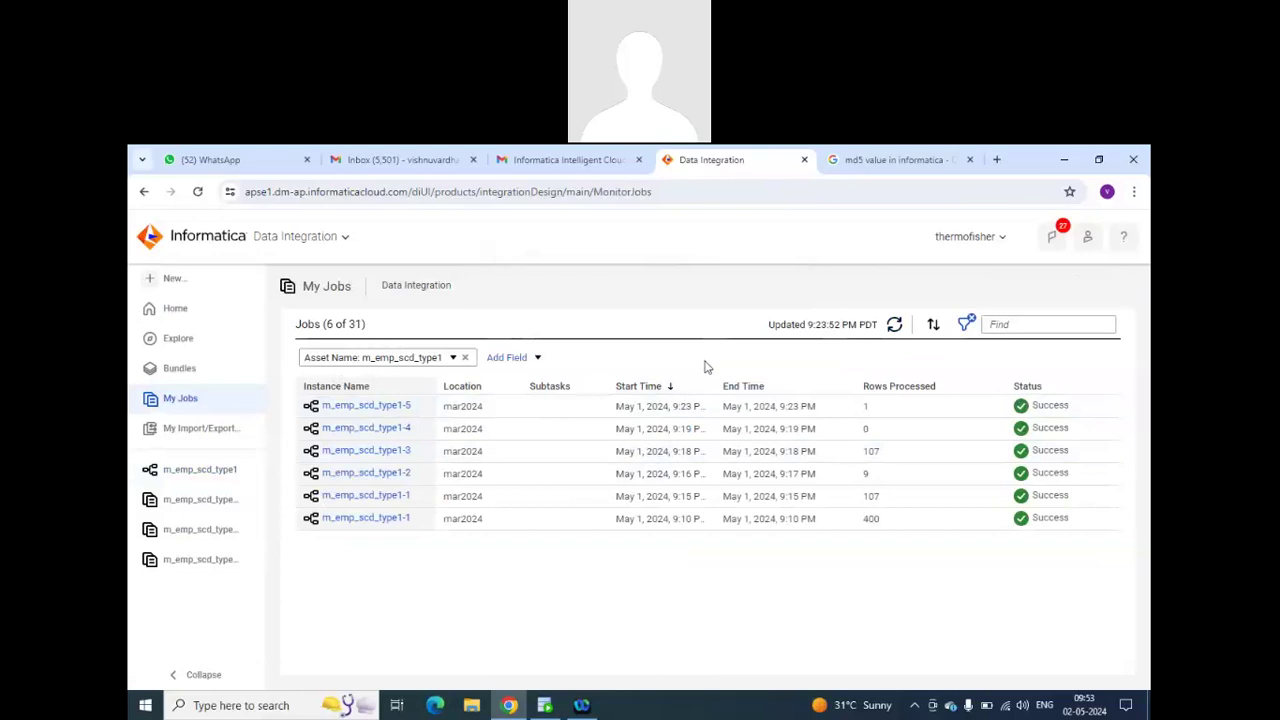
# Switch to Oracle SQL Developer, refresh the target EMPLOYEES data and check the first row's EMAIL value.
pyautogui.click(545, 705)
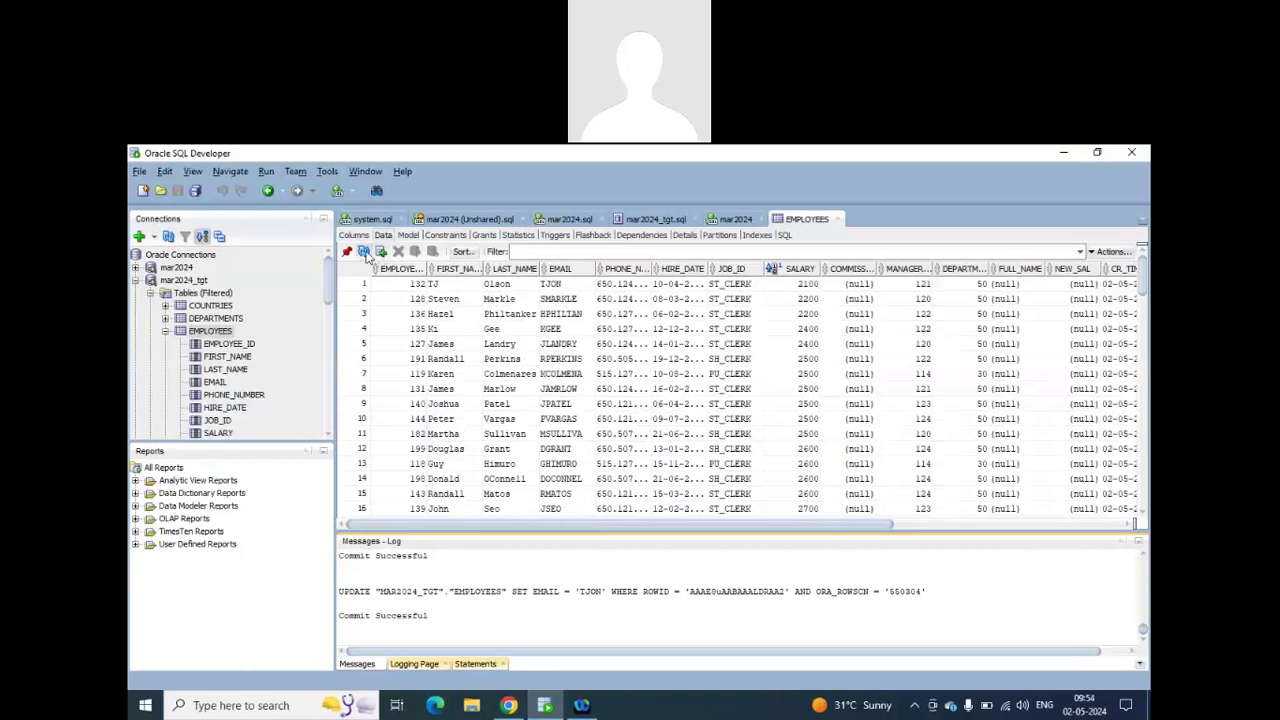
pyautogui.click(364, 252)
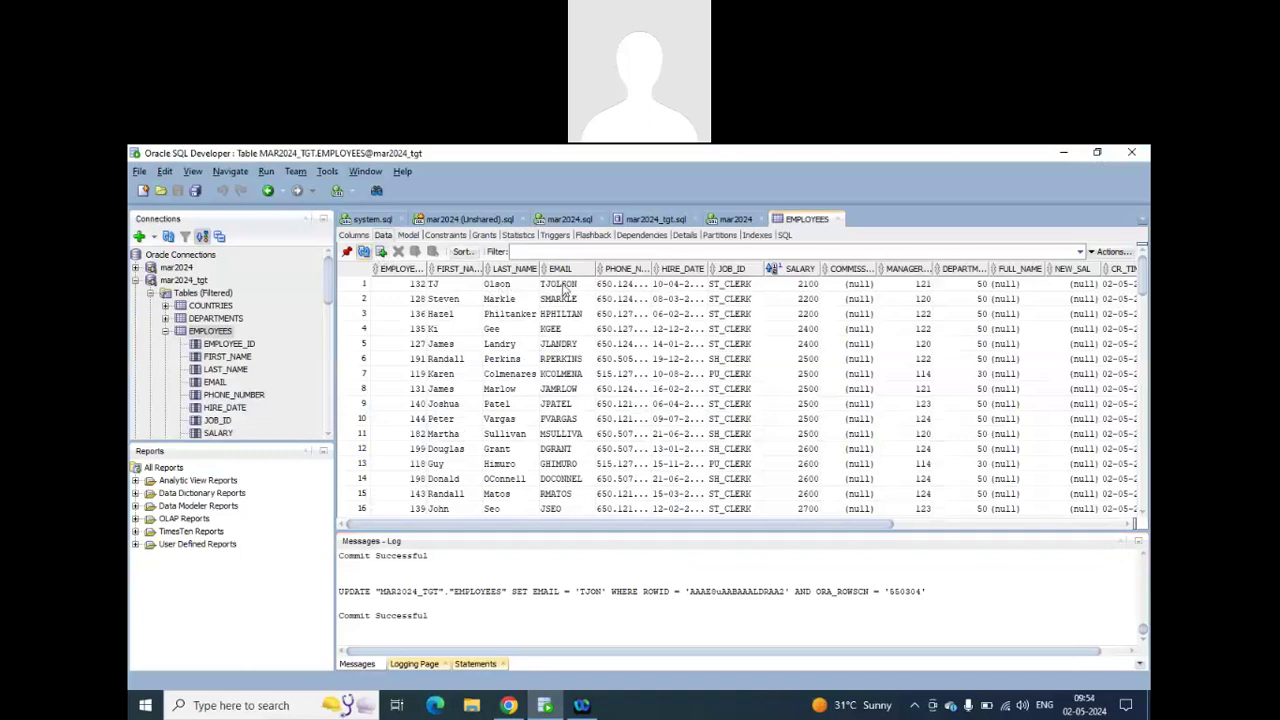
pyautogui.click(563, 286)
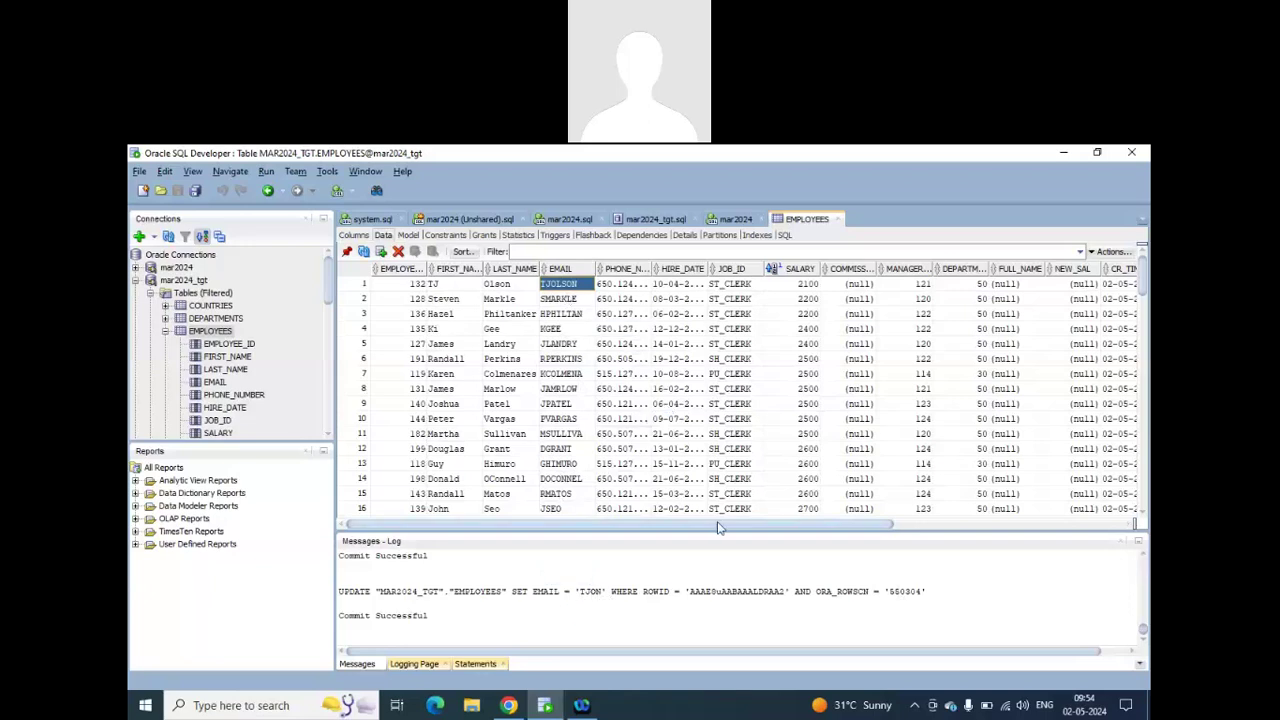
# Resize the CR_TIMESTAMP and UPD_TIMESTAMP columns so their full date and time values fit.
pyautogui.moveTo(762, 522); pyautogui.dragTo(1035, 474)
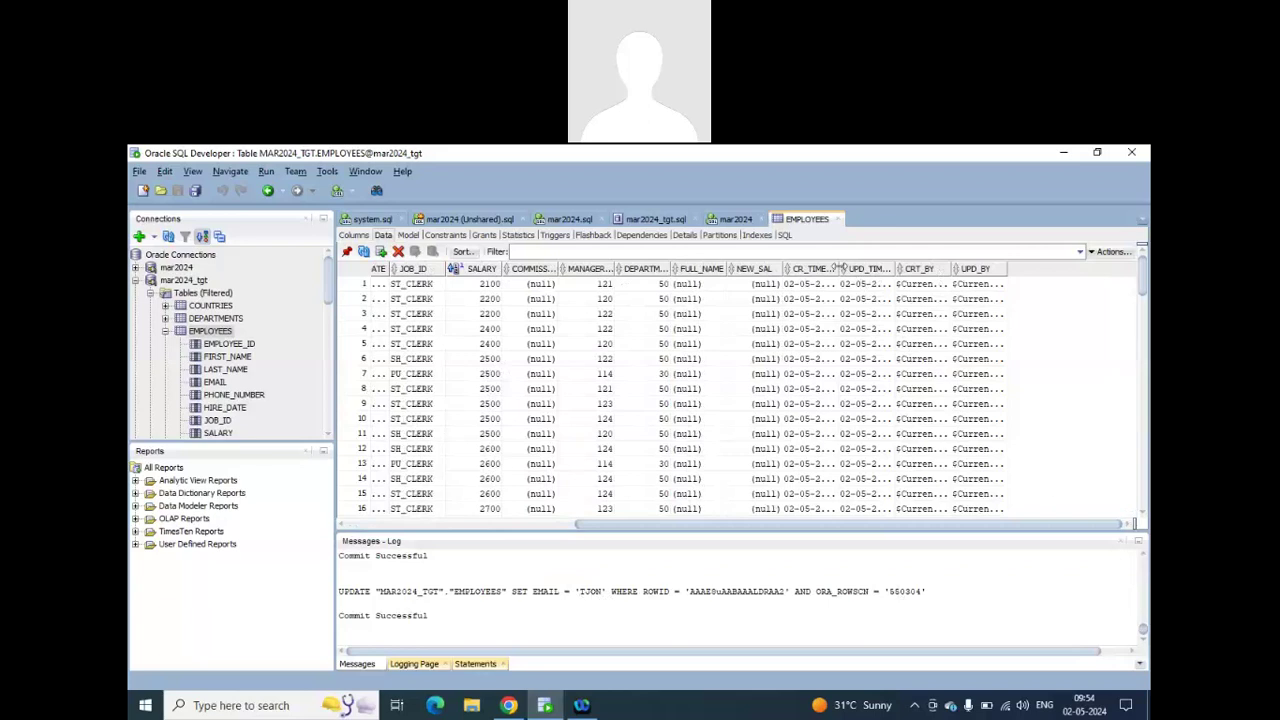
pyautogui.doubleClick(838, 266)
pyautogui.click(847, 347)
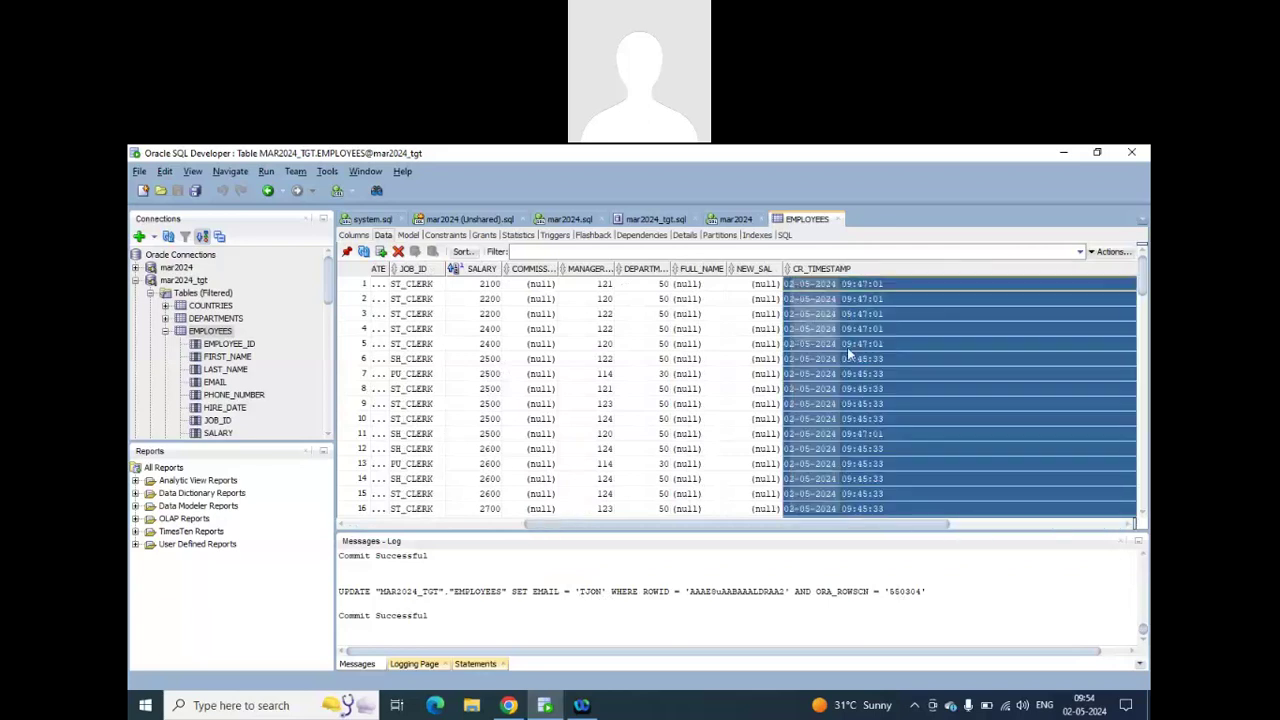
pyautogui.moveTo(875, 524); pyautogui.dragTo(1060, 523)
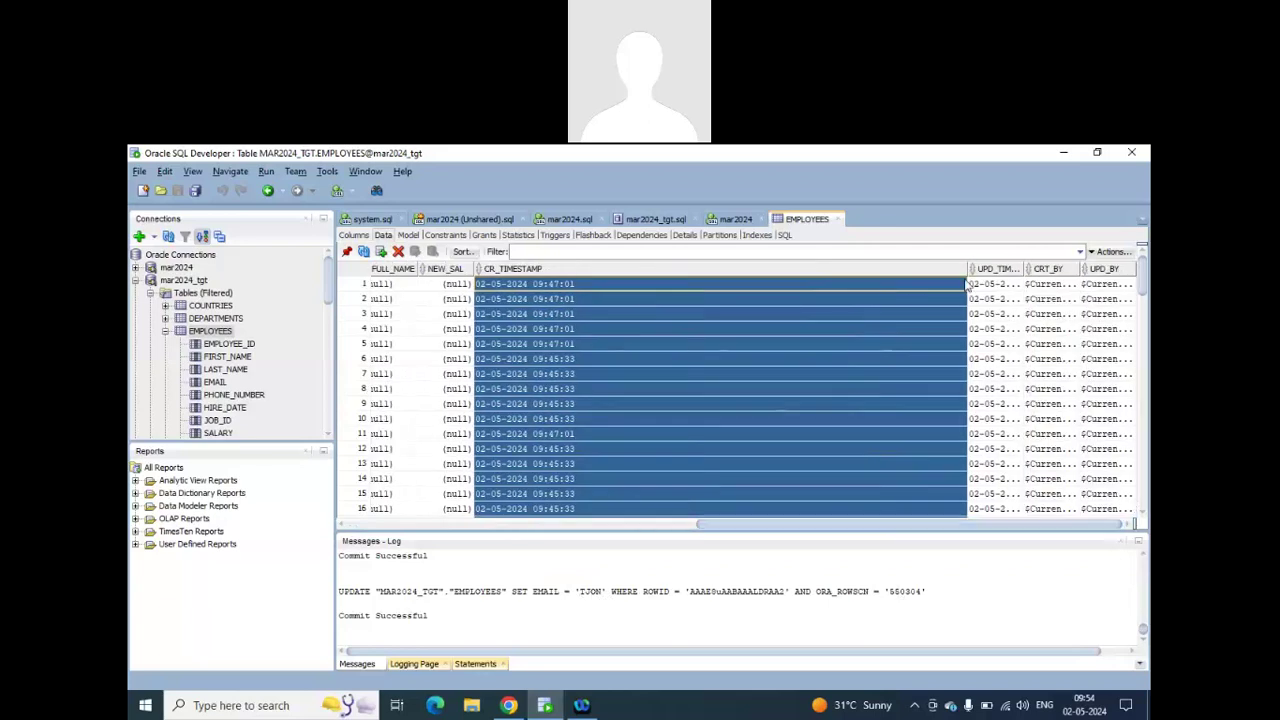
pyautogui.moveTo(919, 277); pyautogui.dragTo(805, 285)
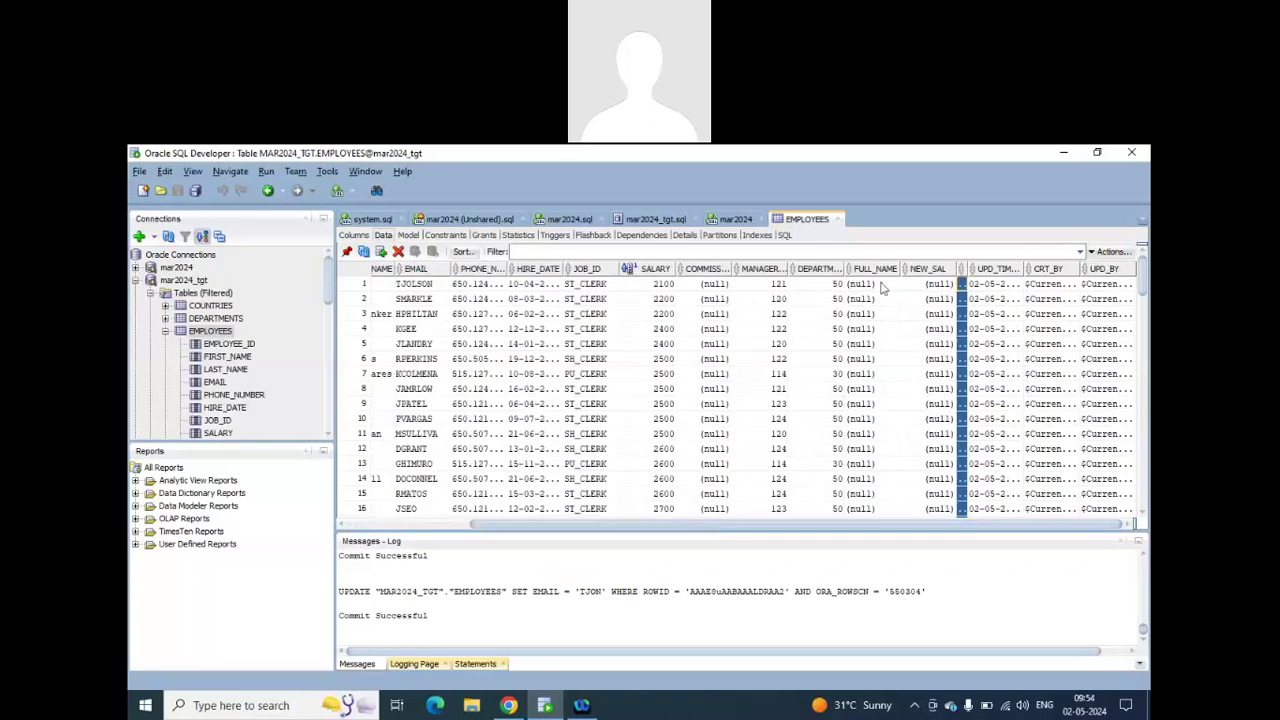
pyautogui.moveTo(1021, 286); pyautogui.dragTo(1071, 284)
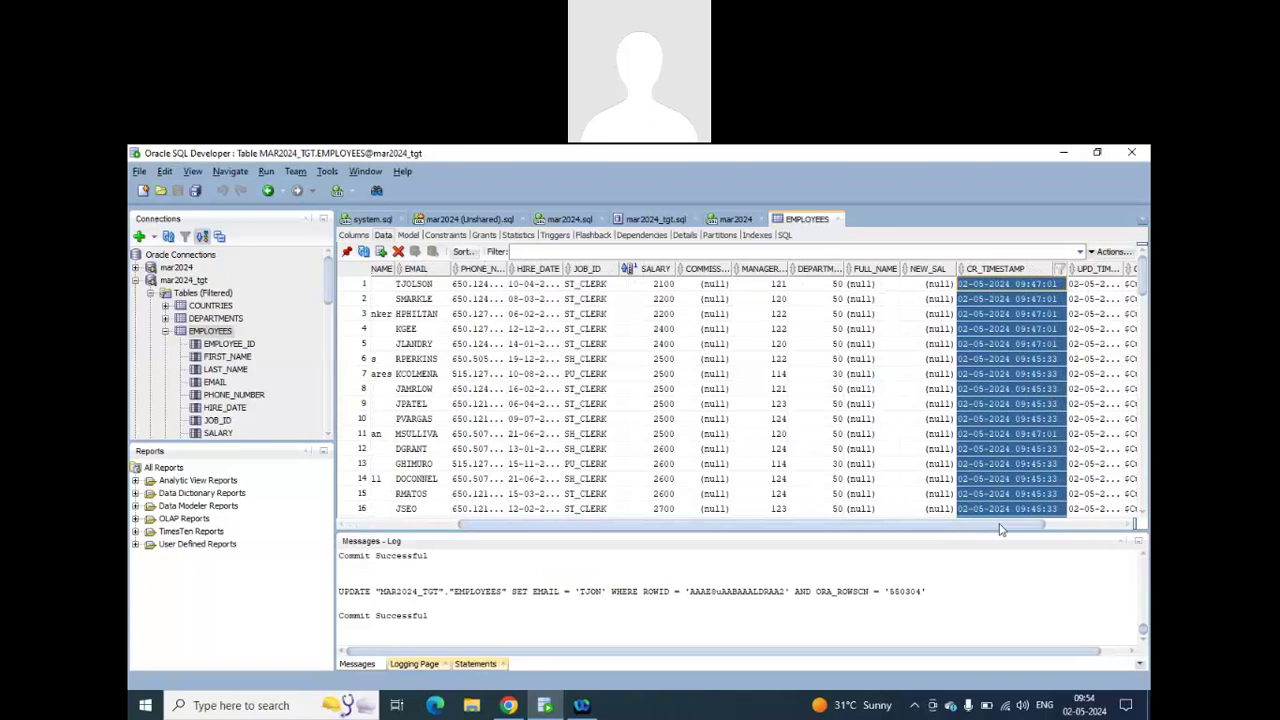
pyautogui.moveTo(1000, 525); pyautogui.dragTo(1075, 525)
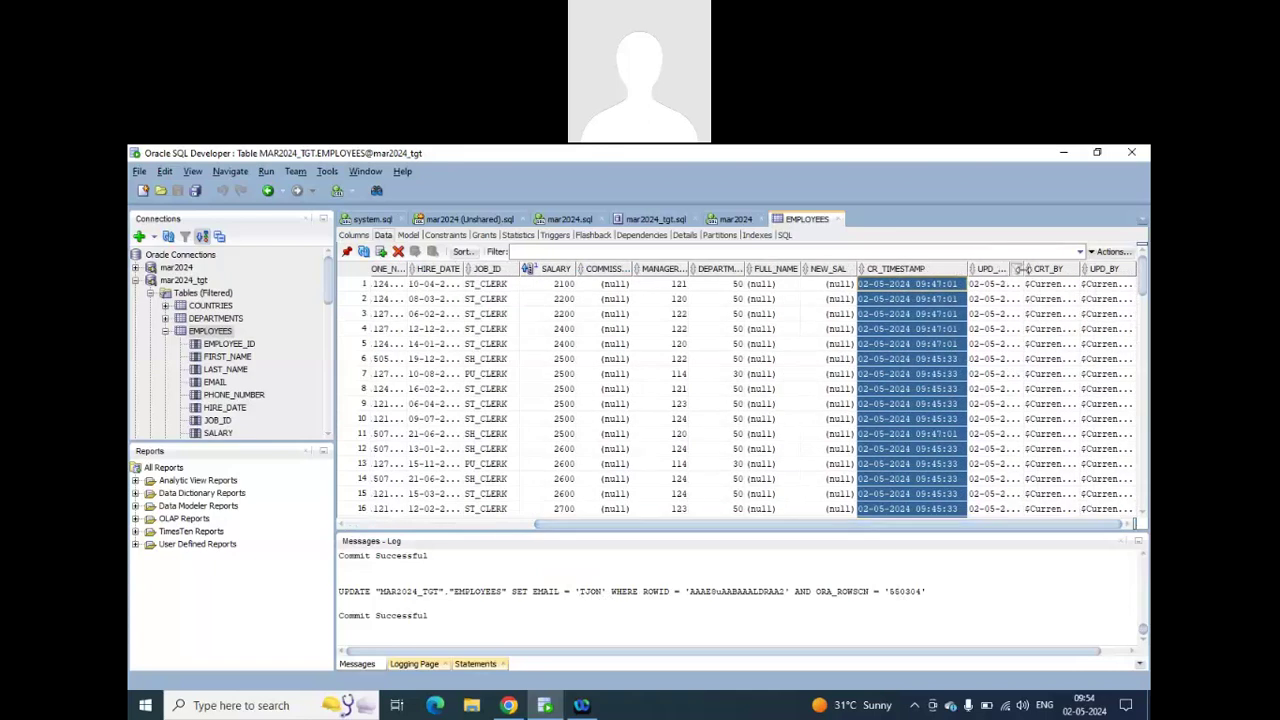
pyautogui.moveTo(1022, 270); pyautogui.dragTo(1086, 272)
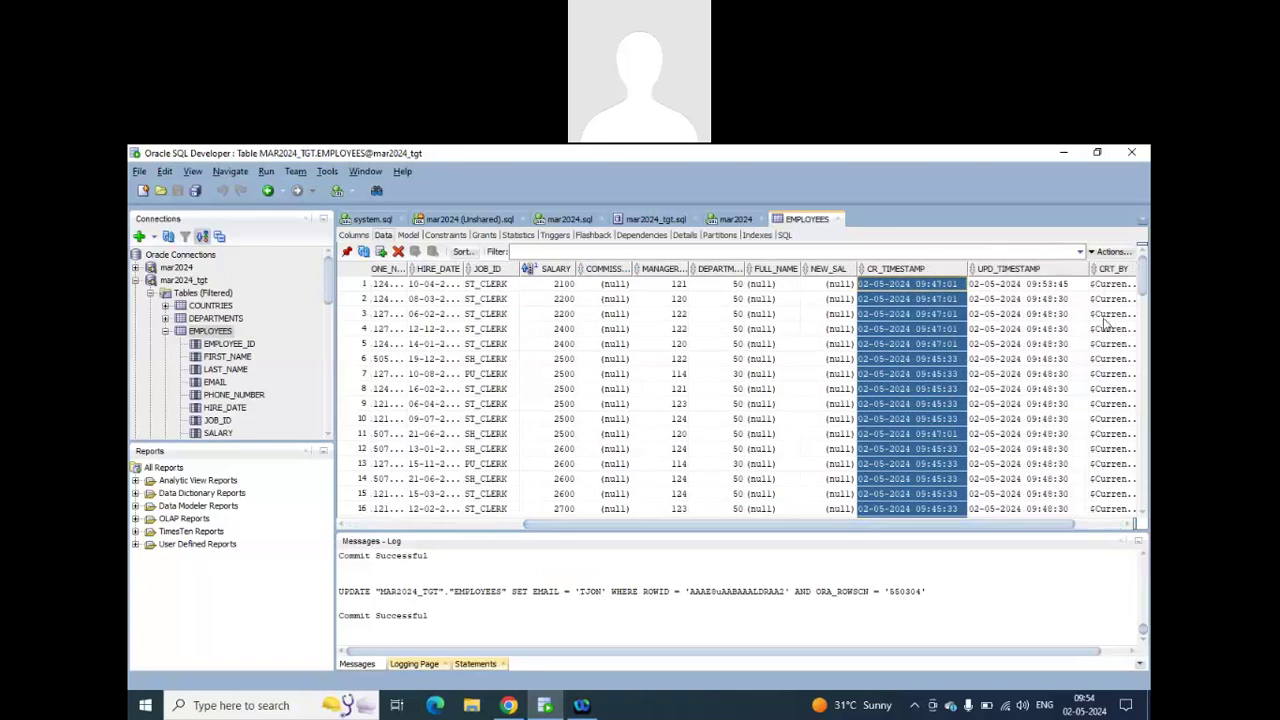
# Compare the first row's UPD_TIMESTAMP with the rows below it and with the CR_TIMESTAMP values.
pyautogui.click(1058, 287)
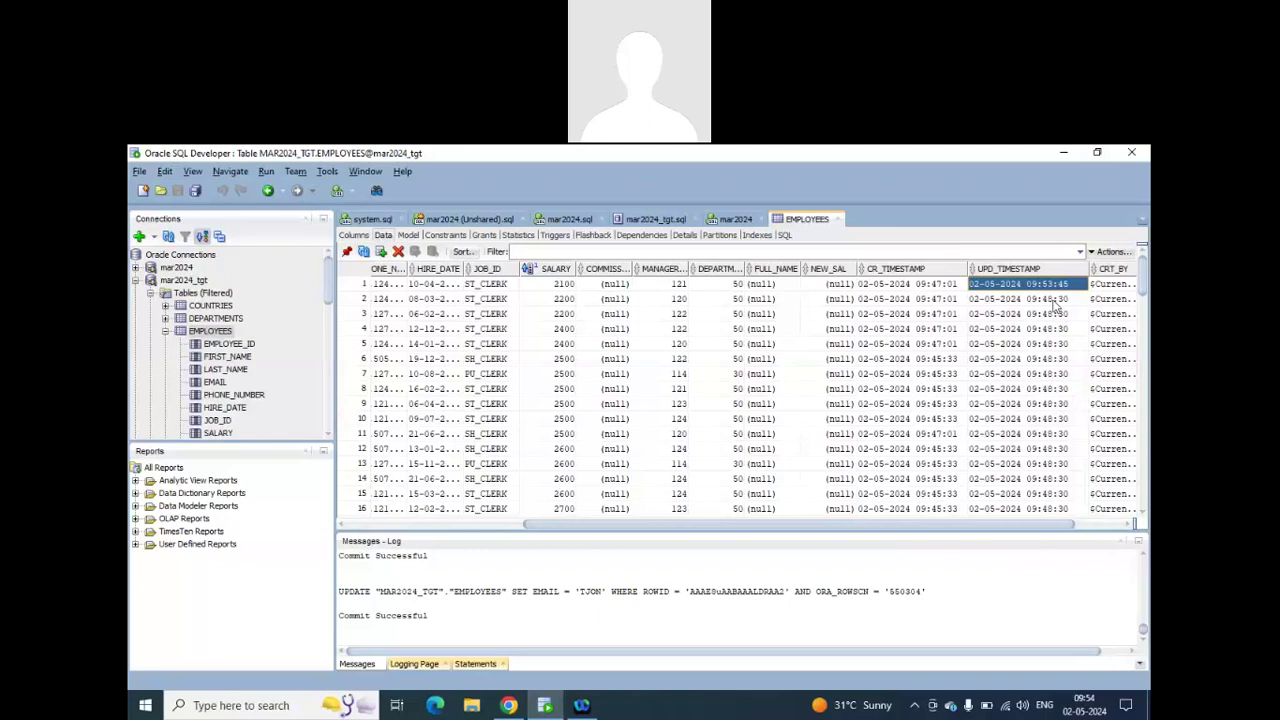
pyautogui.moveTo(1048, 526); pyautogui.dragTo(1098, 526)
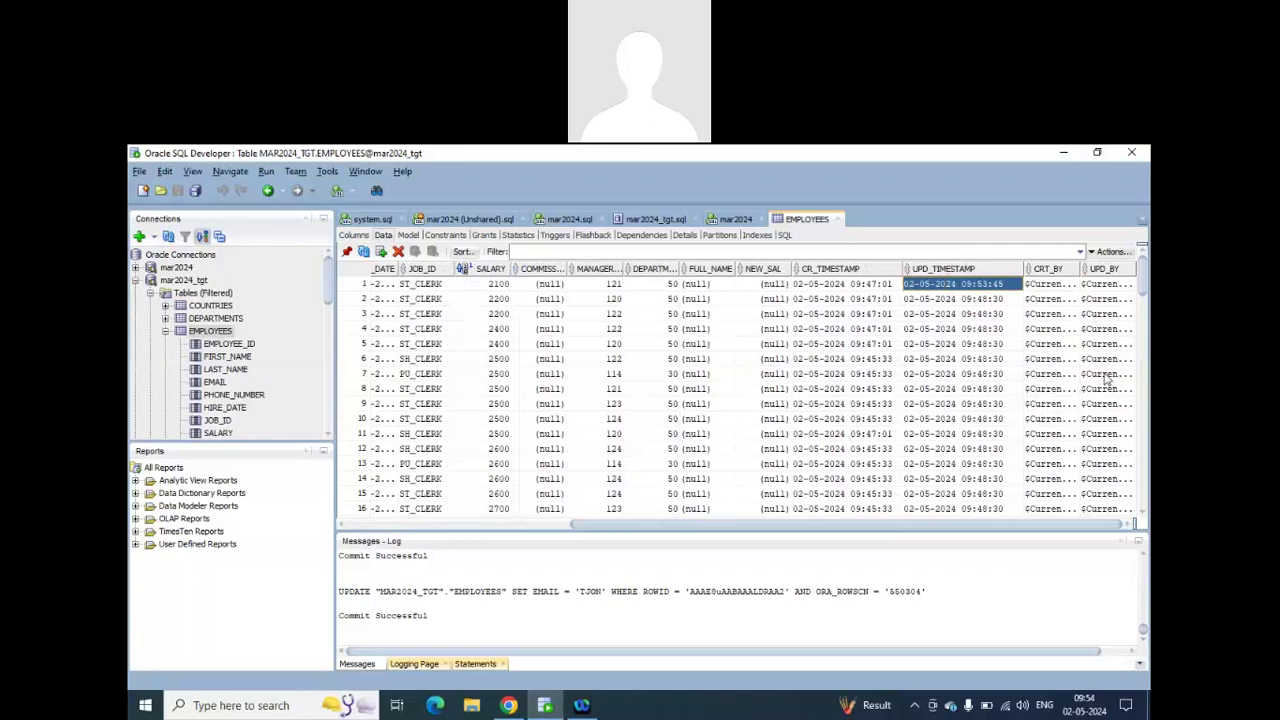
pyautogui.moveTo(842, 286); pyautogui.dragTo(850, 388)
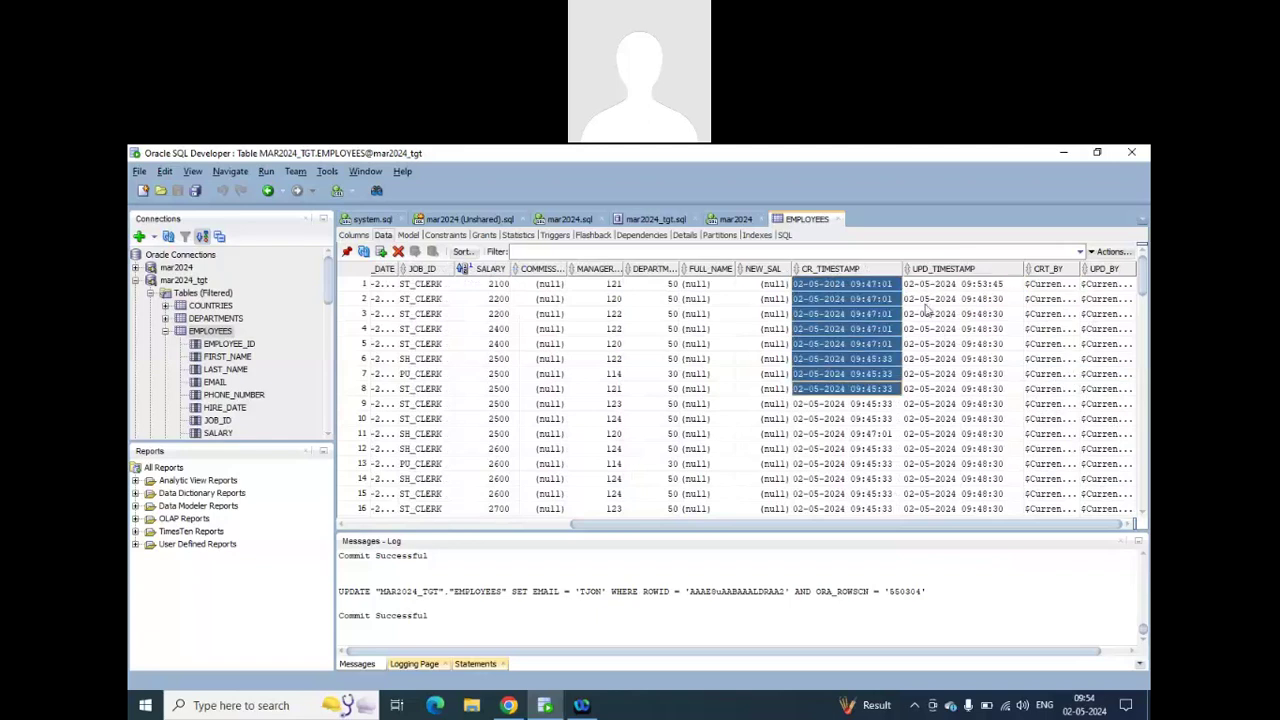
pyautogui.moveTo(935, 287); pyautogui.dragTo(938, 334)
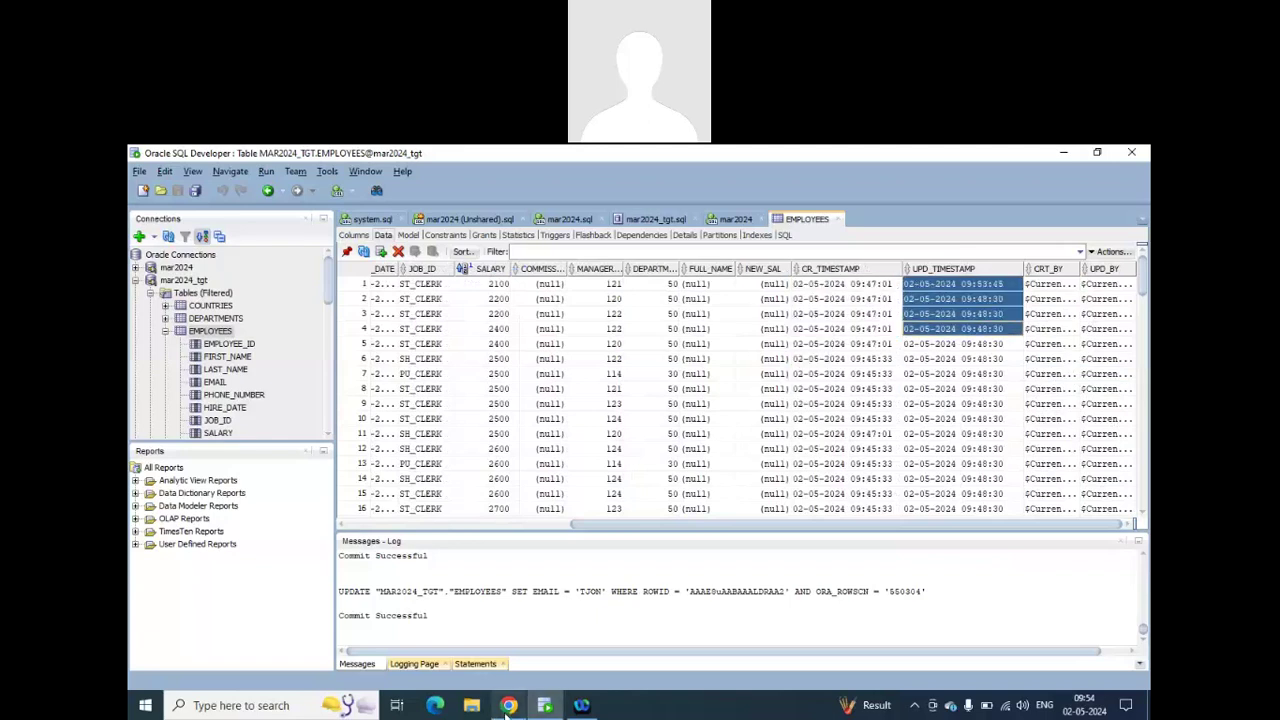
# Switch to the m_emp_scd_type1 mapping in Informatica and review the Lookup transformation's lookup condition and return fields.
pyautogui.click(508, 706)
pyautogui.click(186, 471)
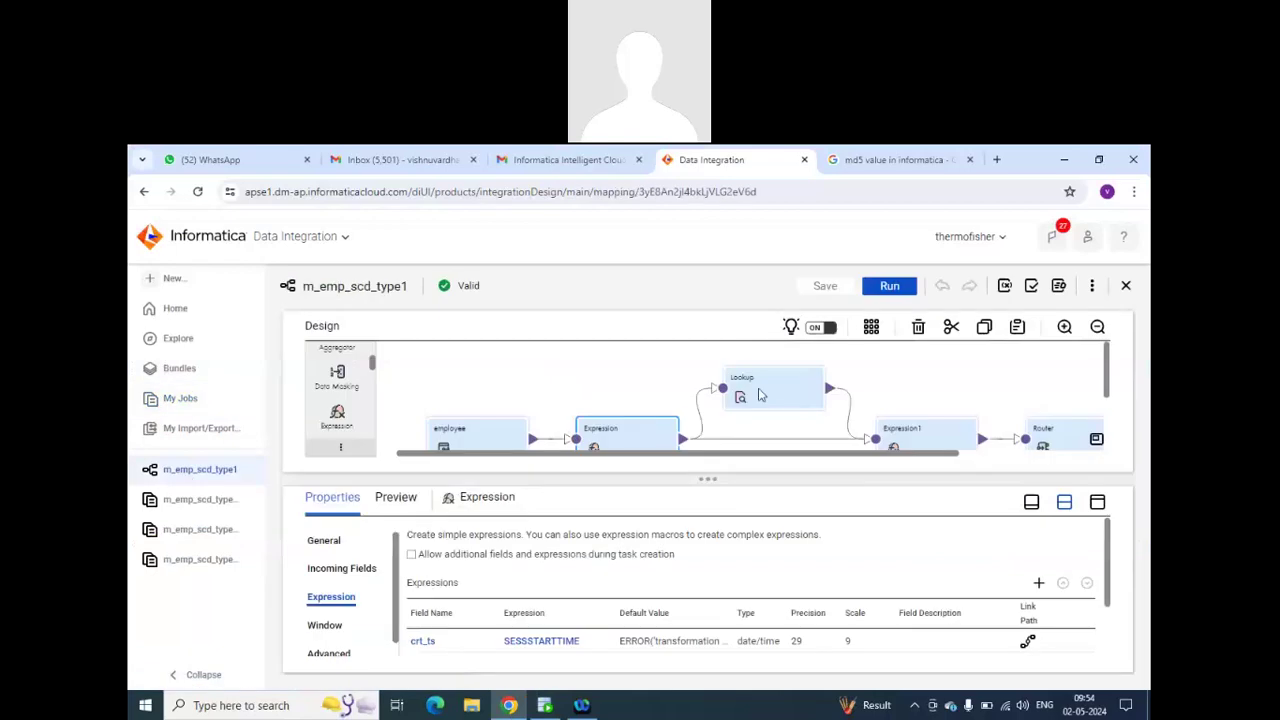
pyautogui.click(787, 377)
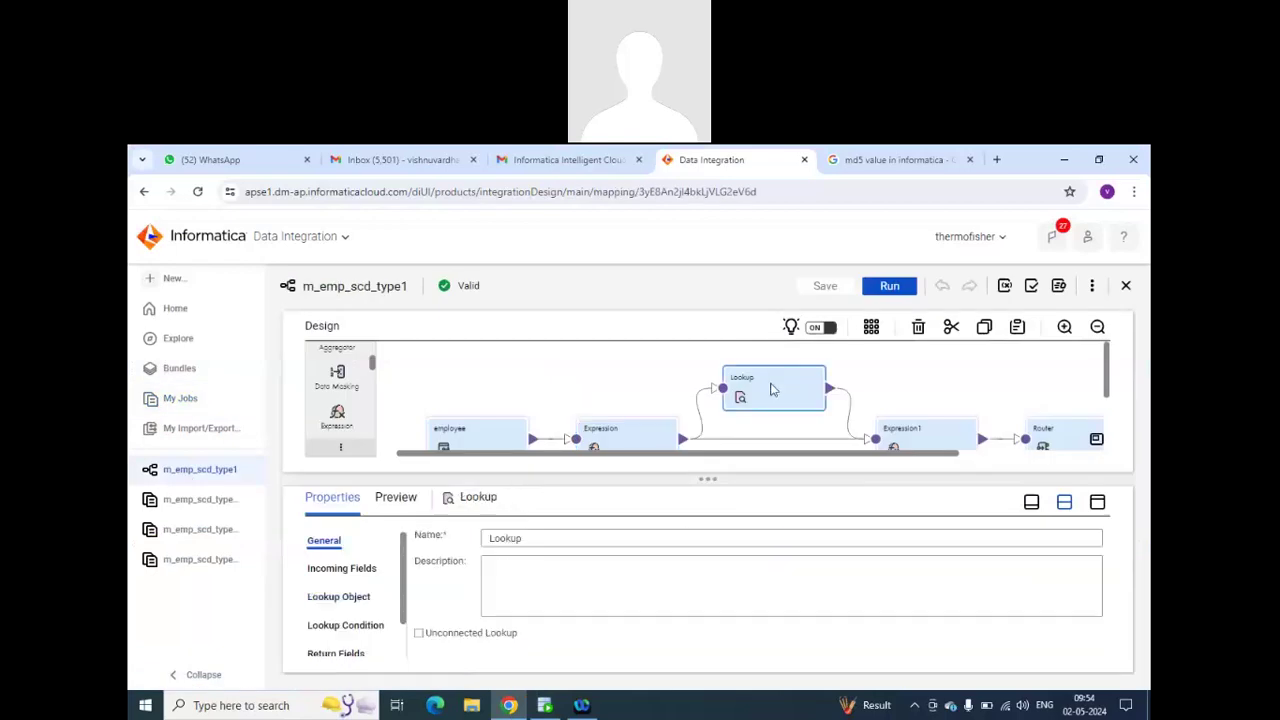
pyautogui.click(344, 627)
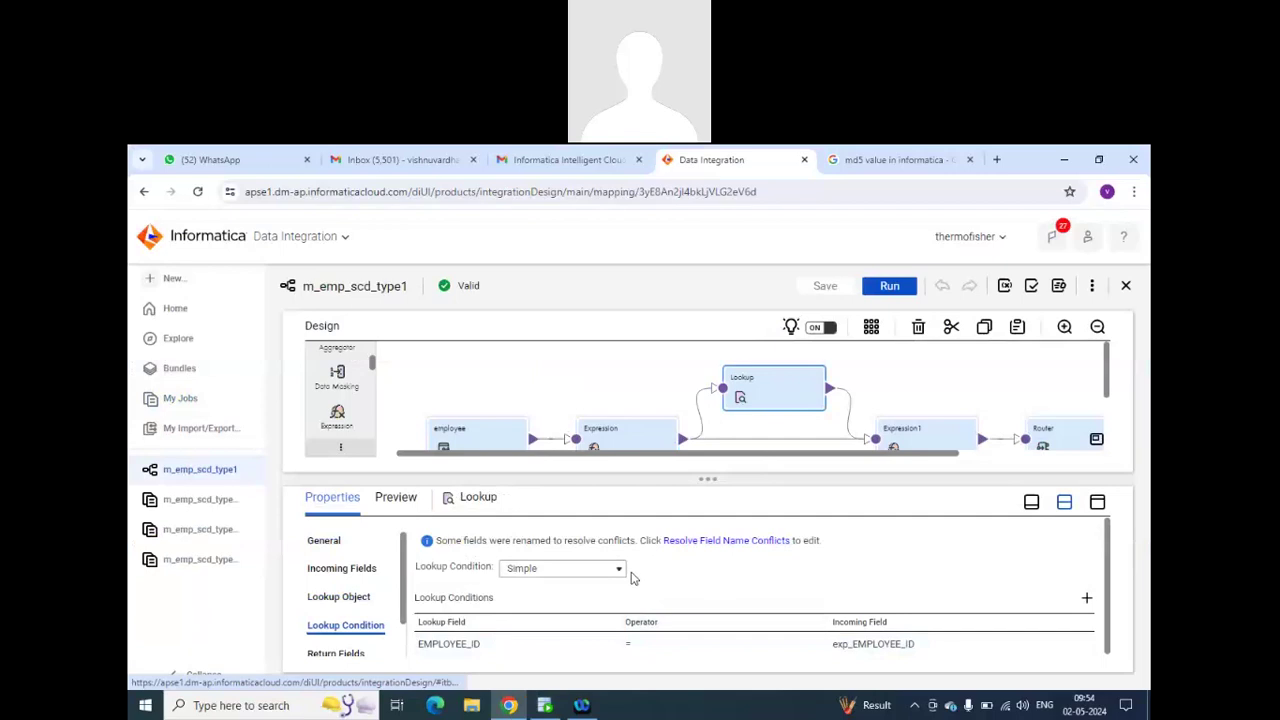
pyautogui.click(340, 654)
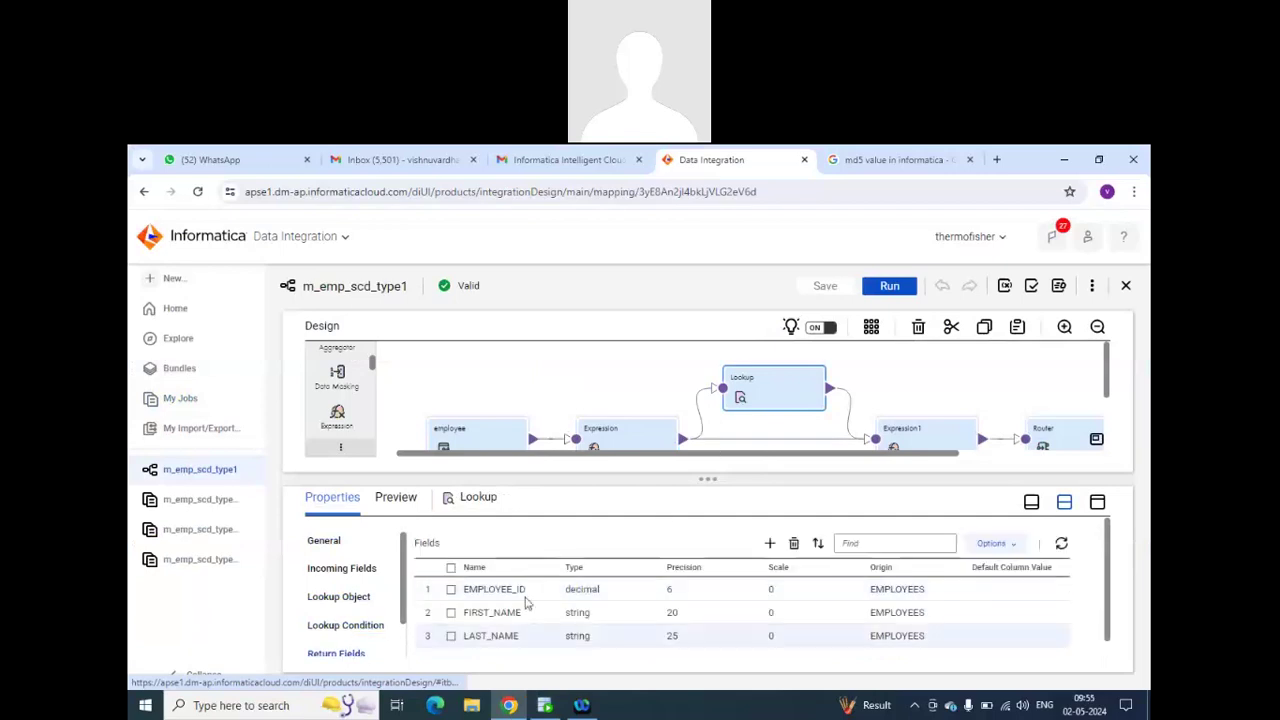
pyautogui.scroll(-1, 505, 632)
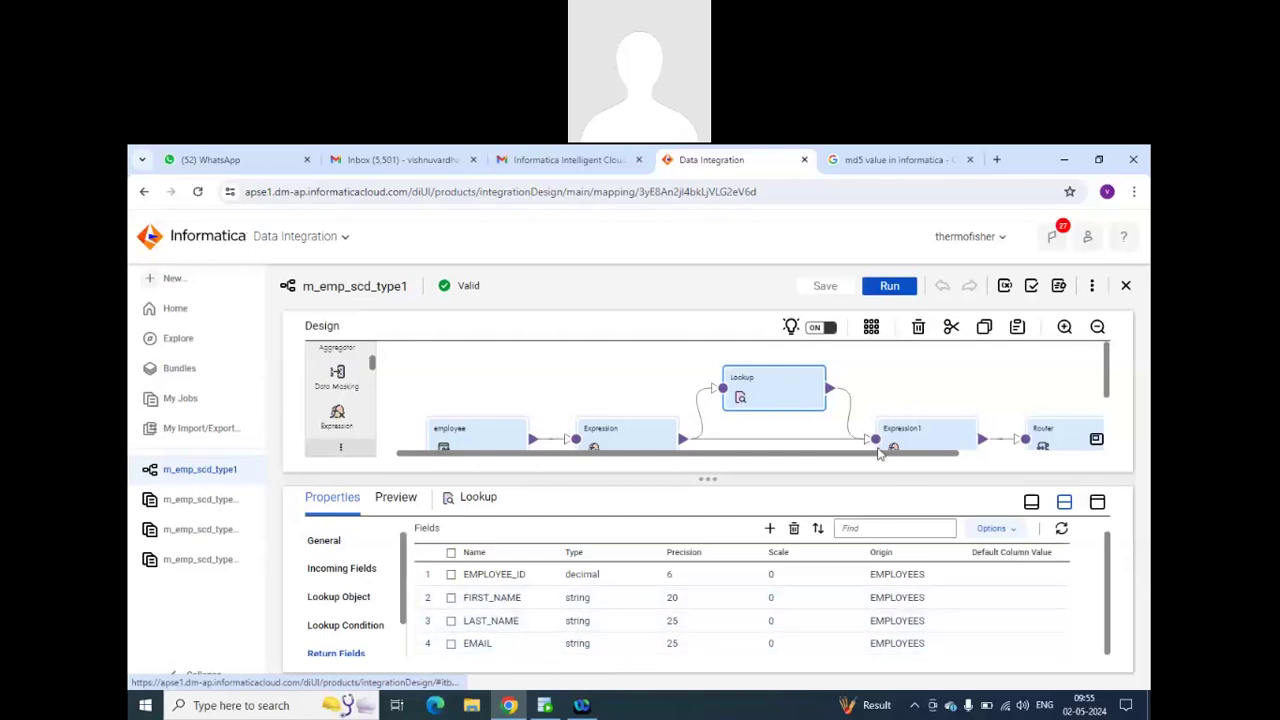
# Review the src_md5 and tgt_md5 expressions in the Expression1 transformation.
pyautogui.click(917, 438)
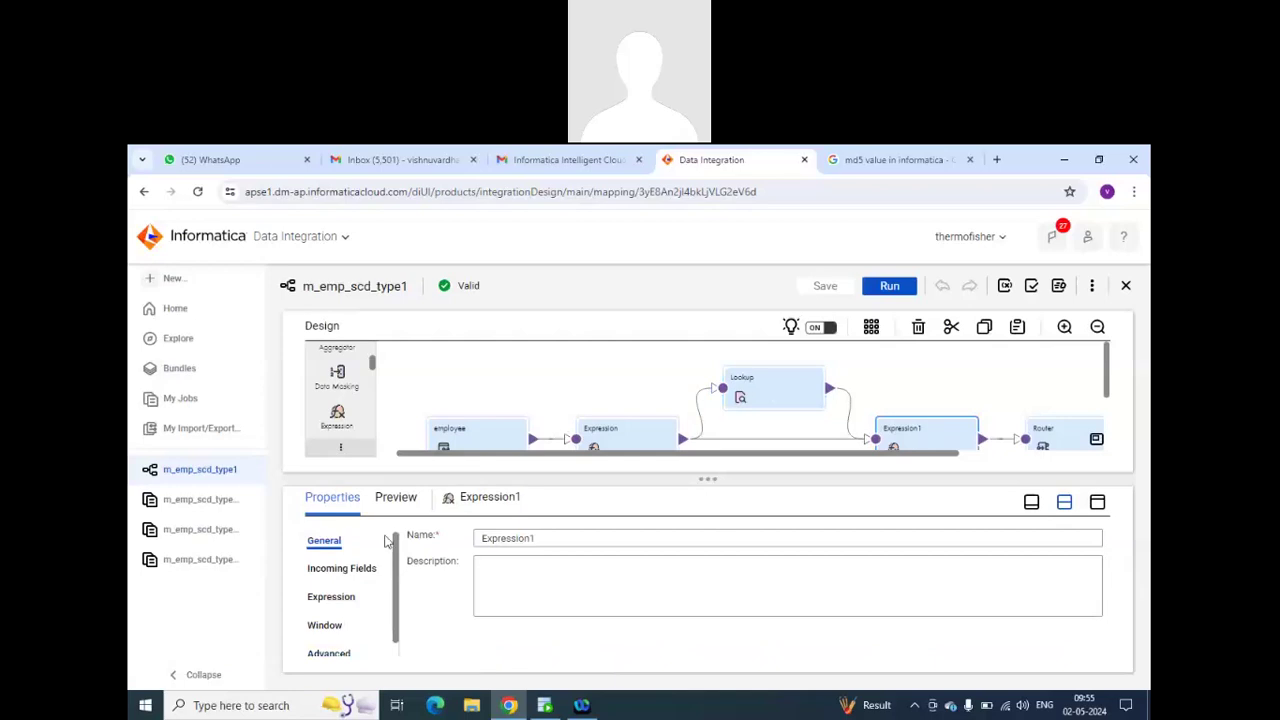
pyautogui.click(331, 598)
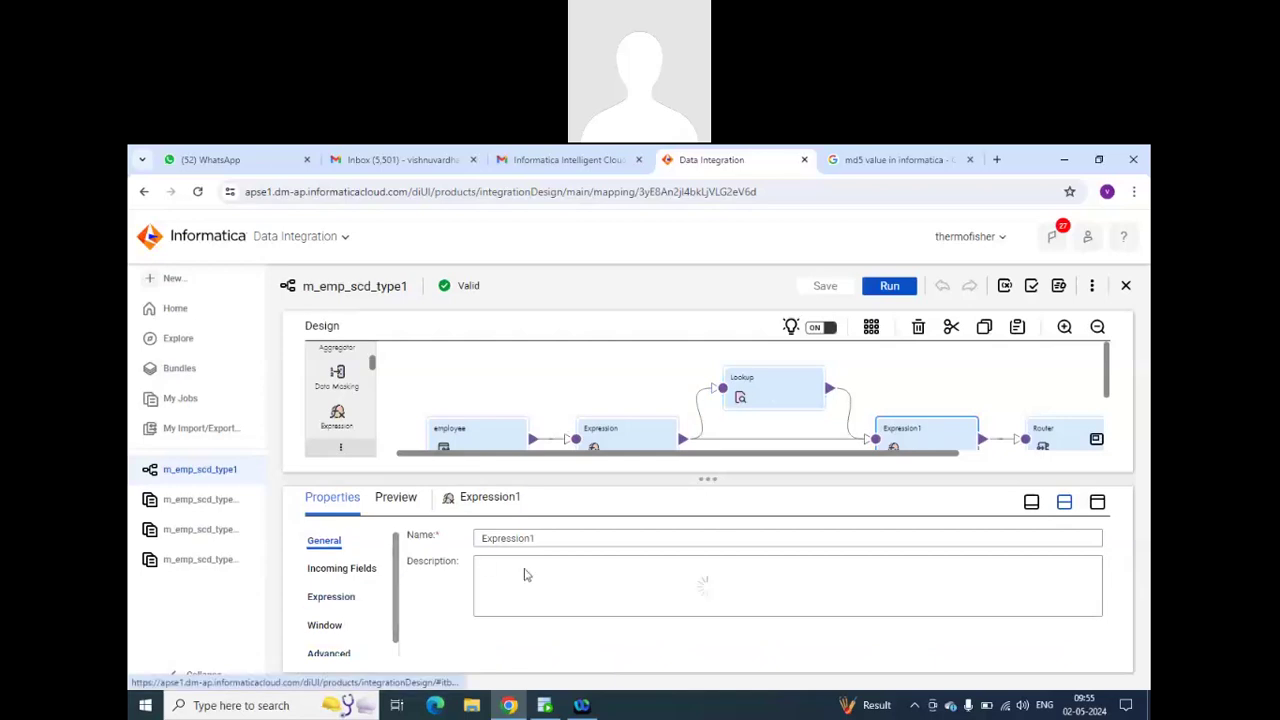
pyautogui.scroll(-1, 565, 595)
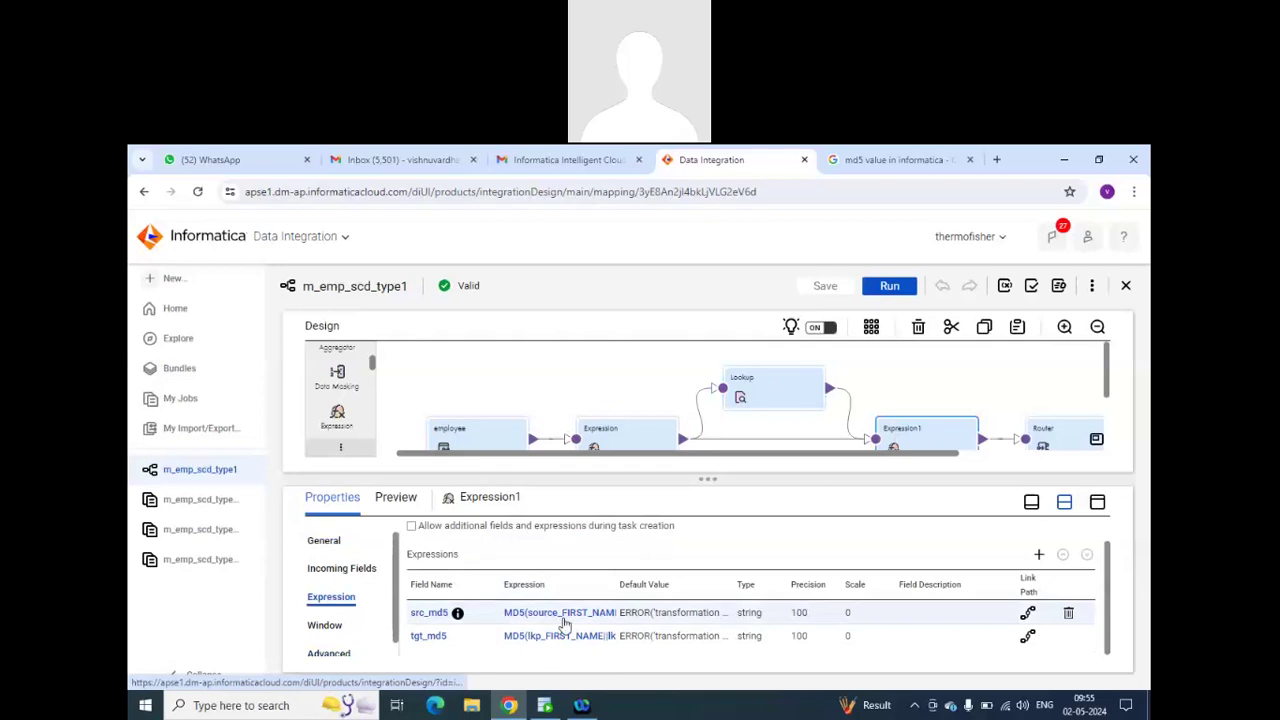
# Review the insert and update conditions of the Router transformation's output groups.
pyautogui.moveTo(883, 455); pyautogui.dragTo(963, 455)
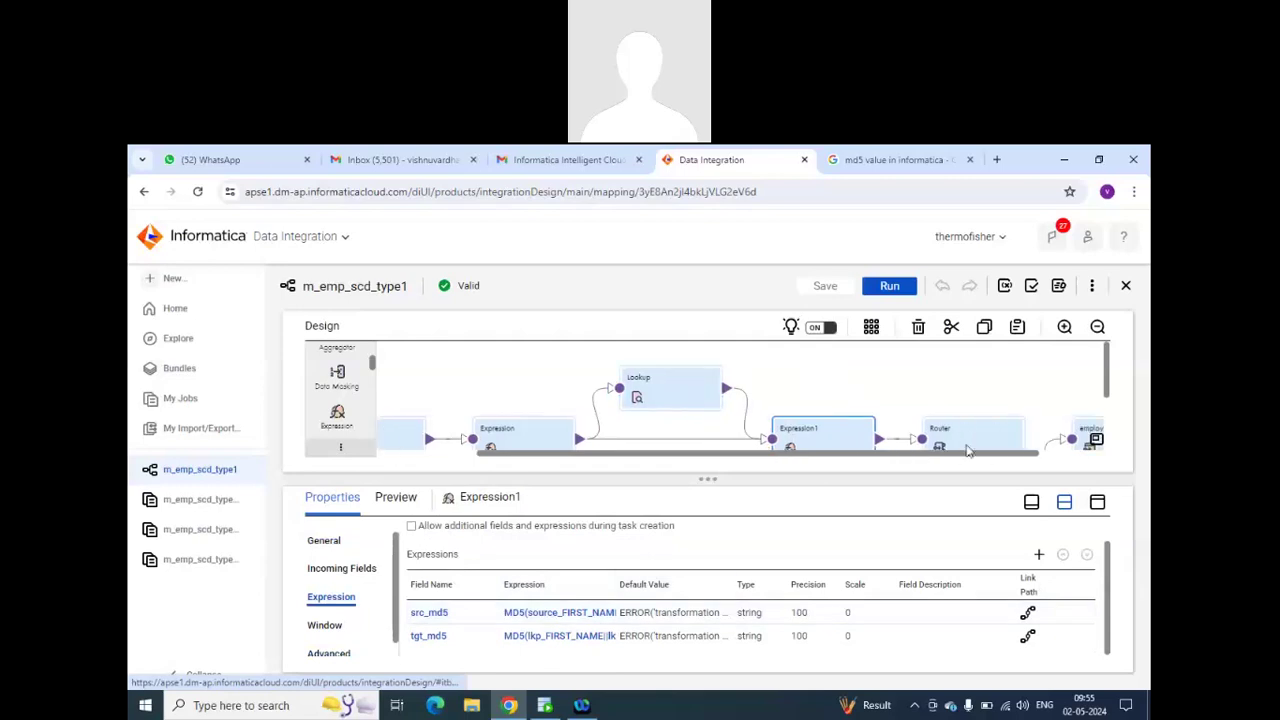
pyautogui.click(968, 436)
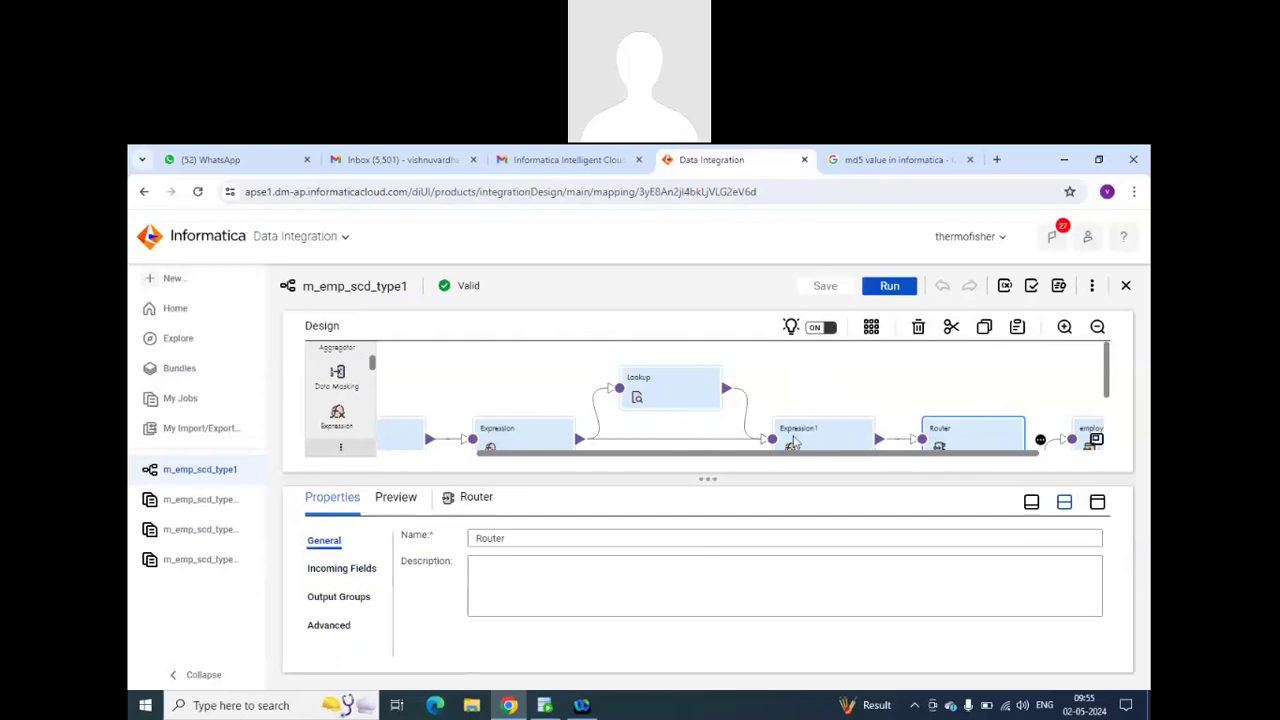
pyautogui.moveTo(1005, 455); pyautogui.dragTo(1072, 458)
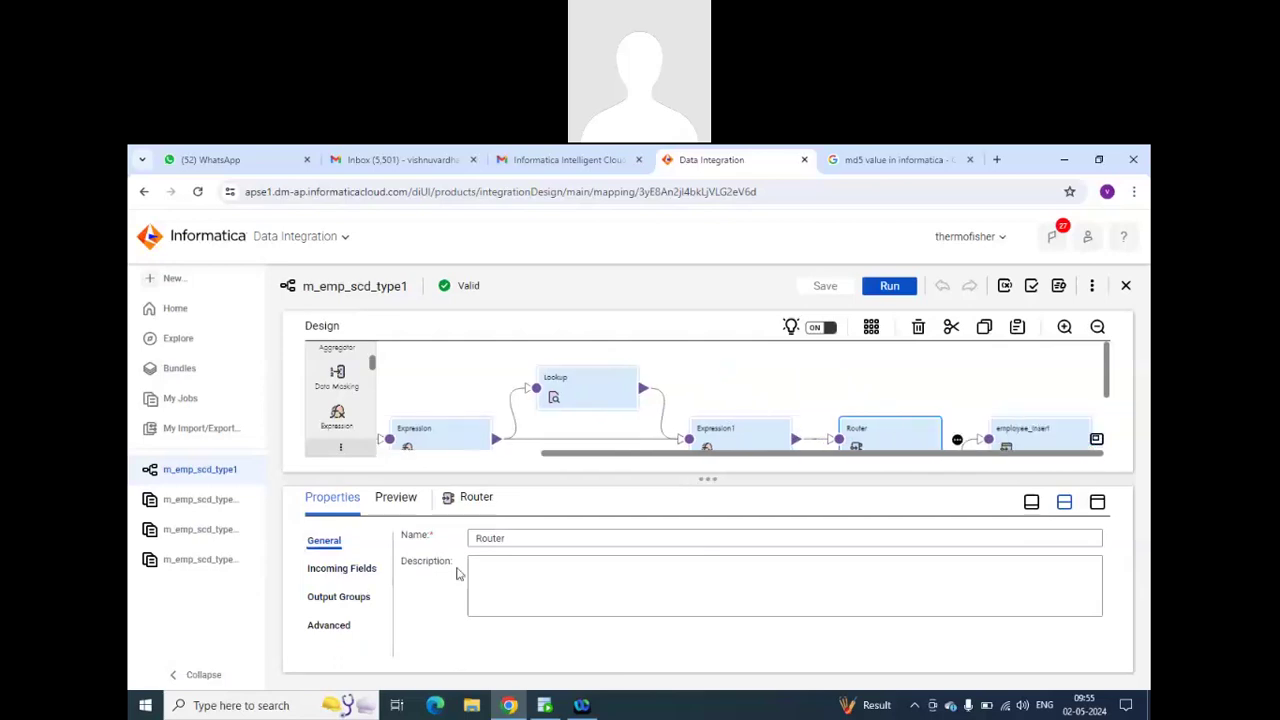
pyautogui.click(362, 598)
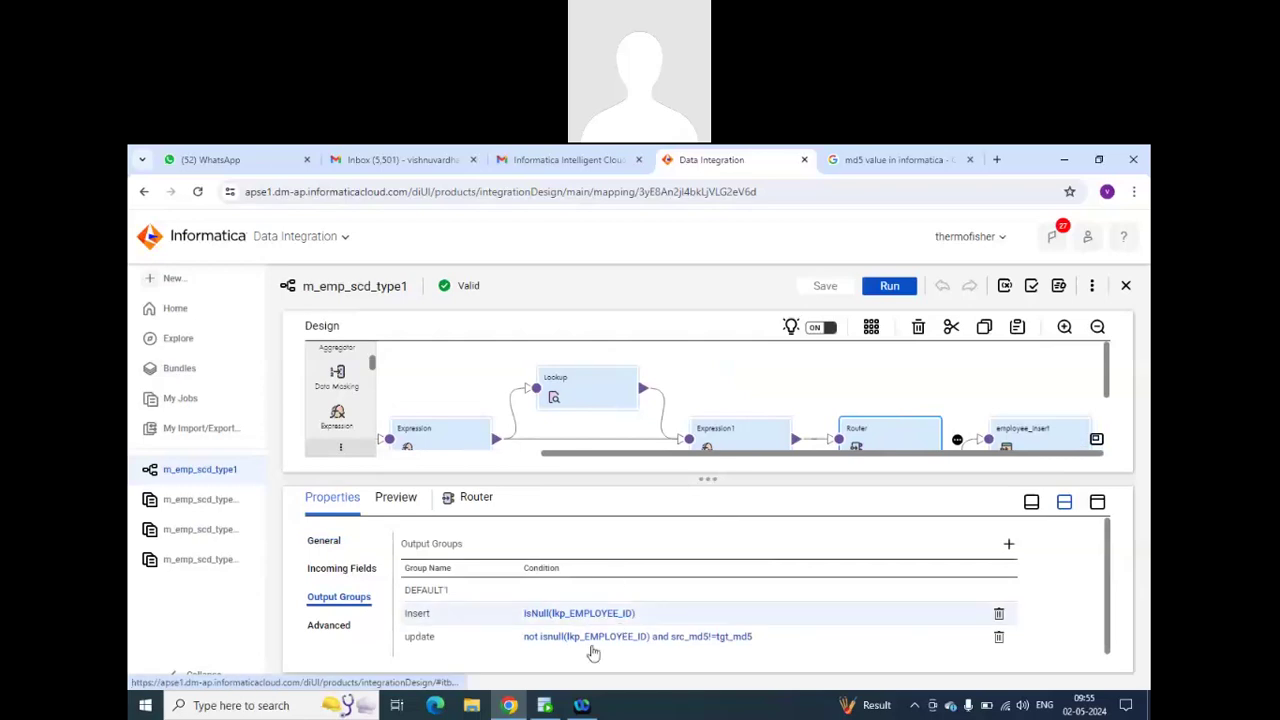
# Switch to Oracle SQL Developer and view the leading columns of the target EMPLOYEES data, from EMPLOYEE_ID onward.
pyautogui.hotkey('alt', 'Tab')
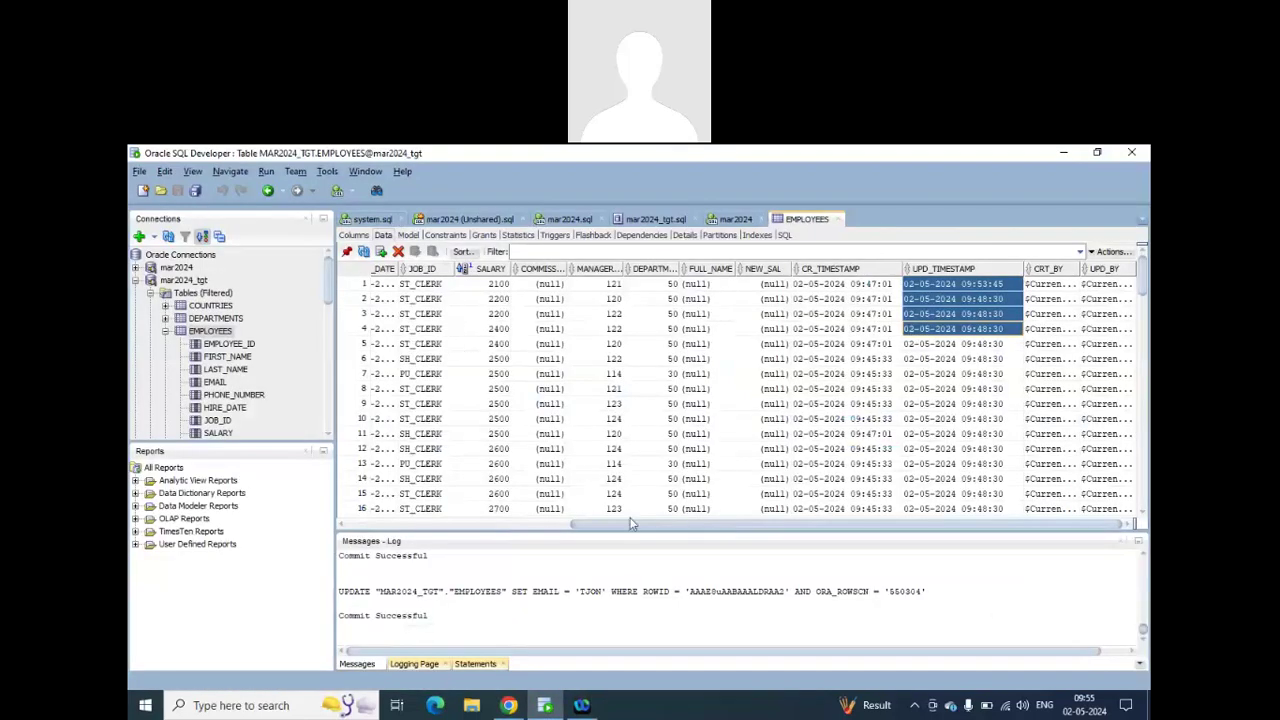
pyautogui.moveTo(497, 514); pyautogui.dragTo(443, 512)
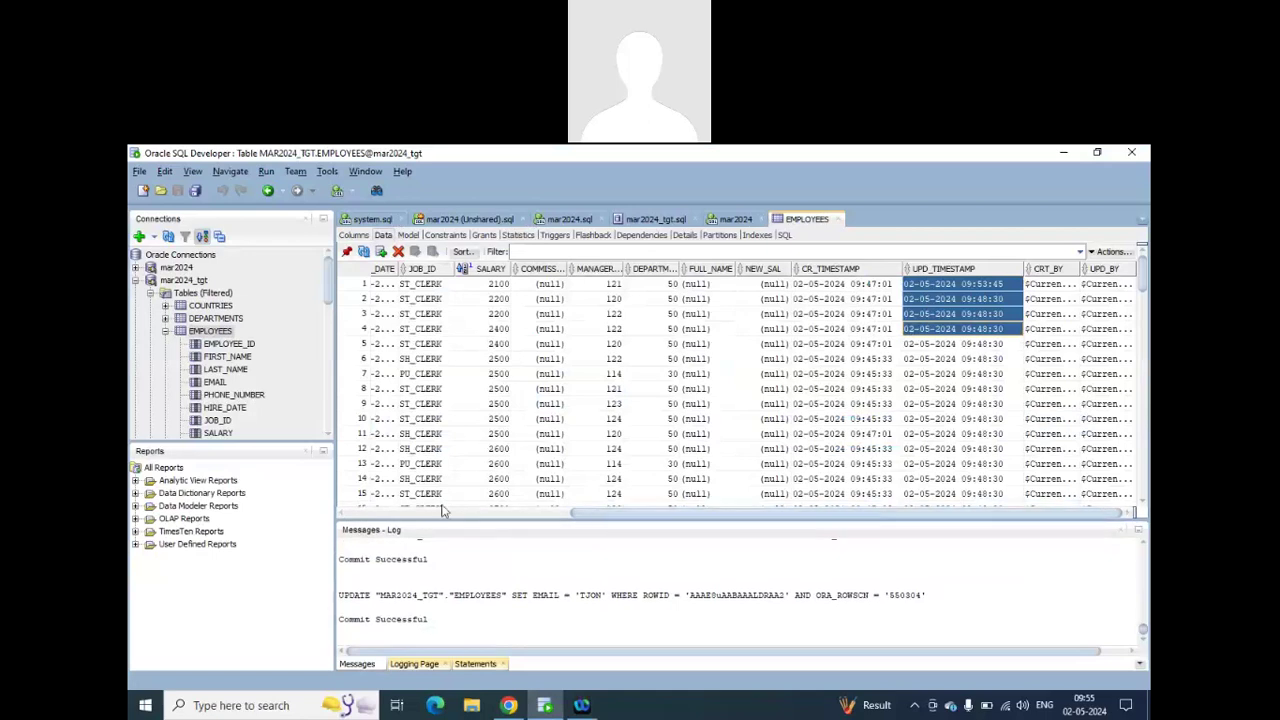
pyautogui.click(443, 512)
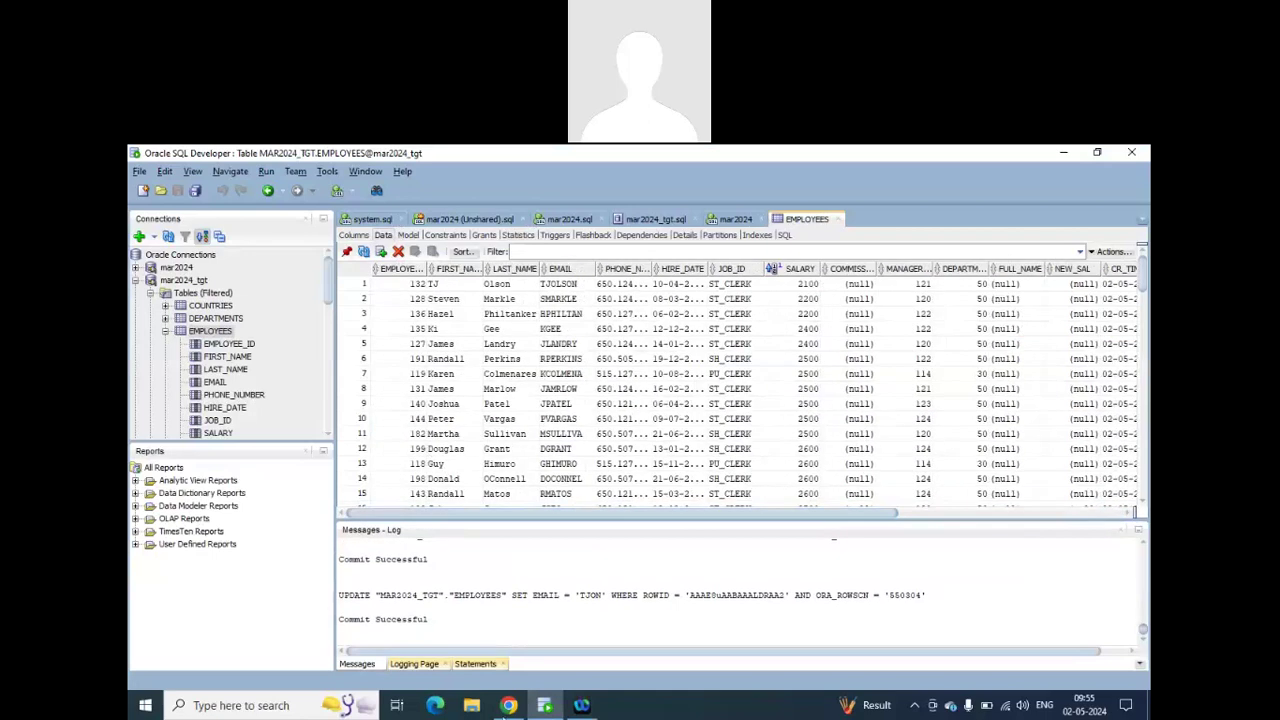
# Switch back to the Informatica mapping and review the employee_insert target's connection, object and operation settings.
pyautogui.click(508, 705)
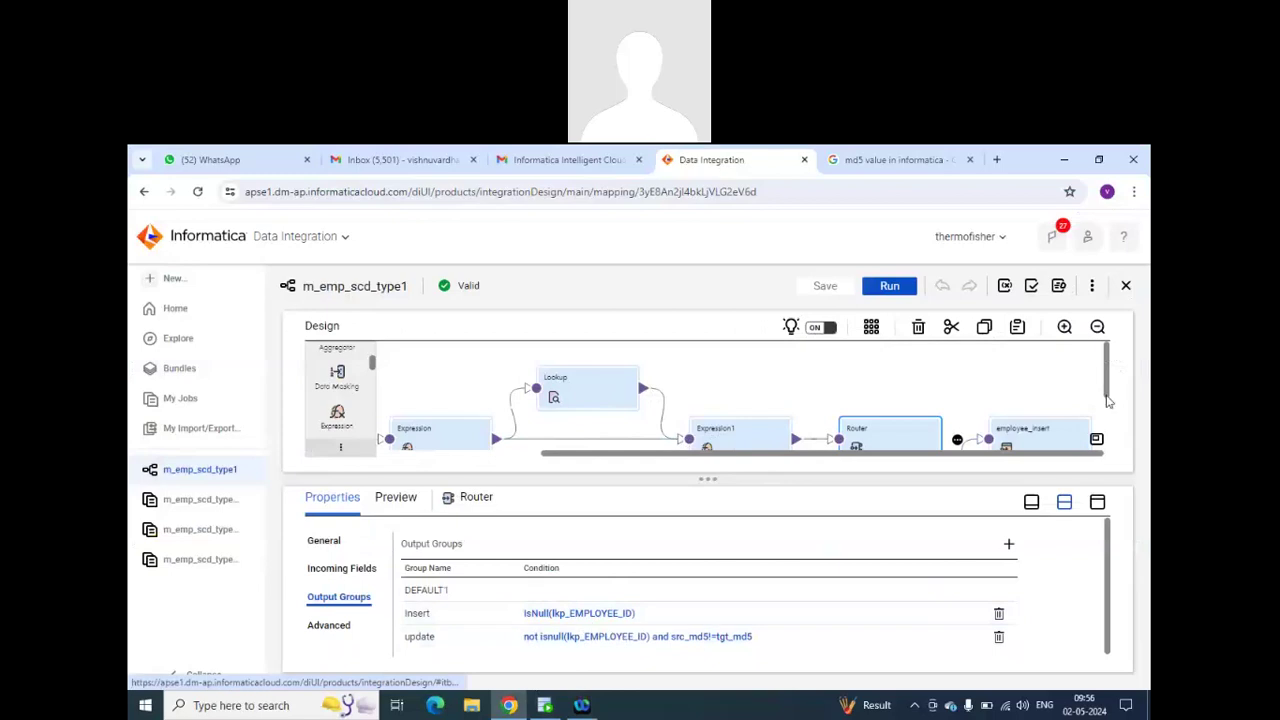
pyautogui.scroll(-2, 1108, 400)
pyautogui.click(1040, 378)
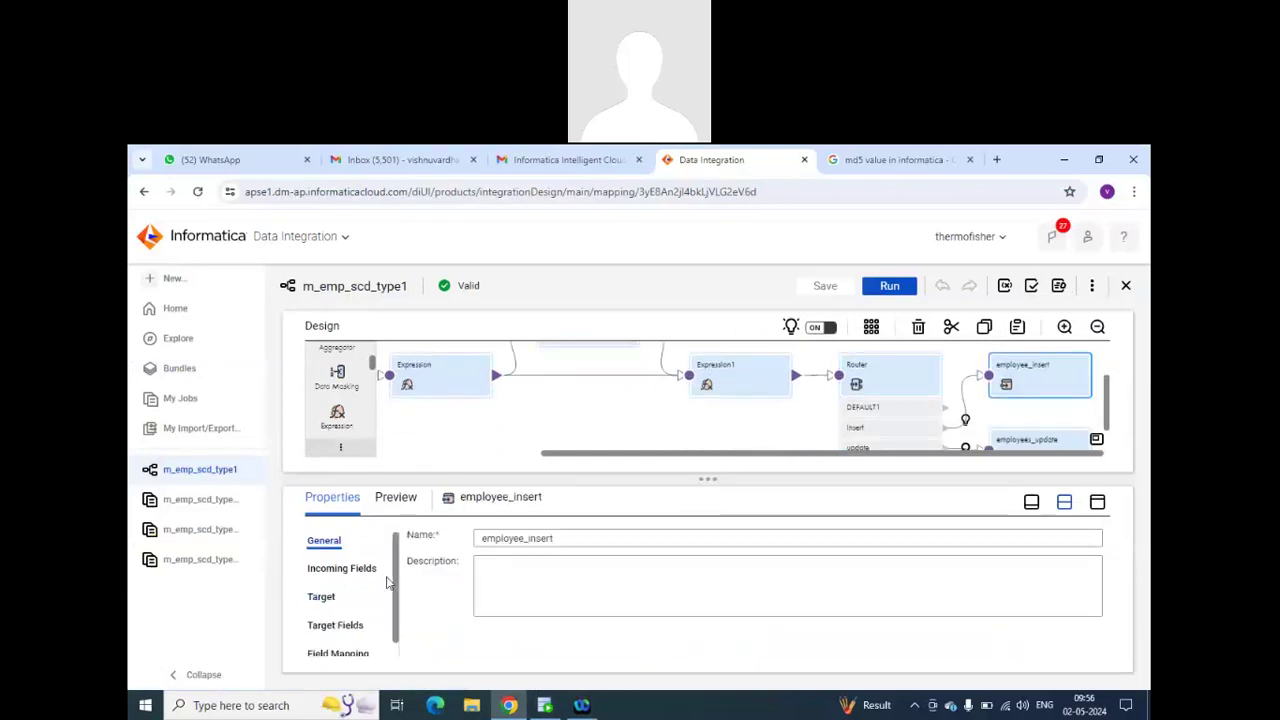
pyautogui.click(323, 597)
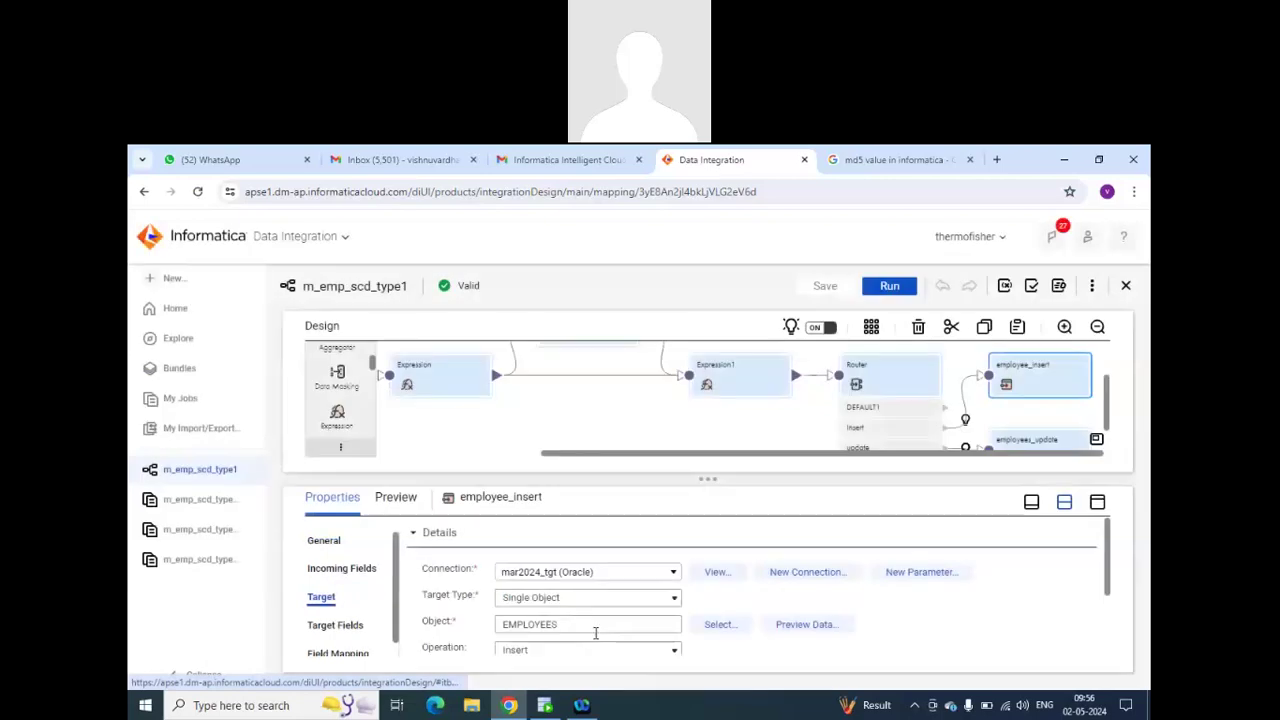
pyautogui.scroll(-2, 597, 626)
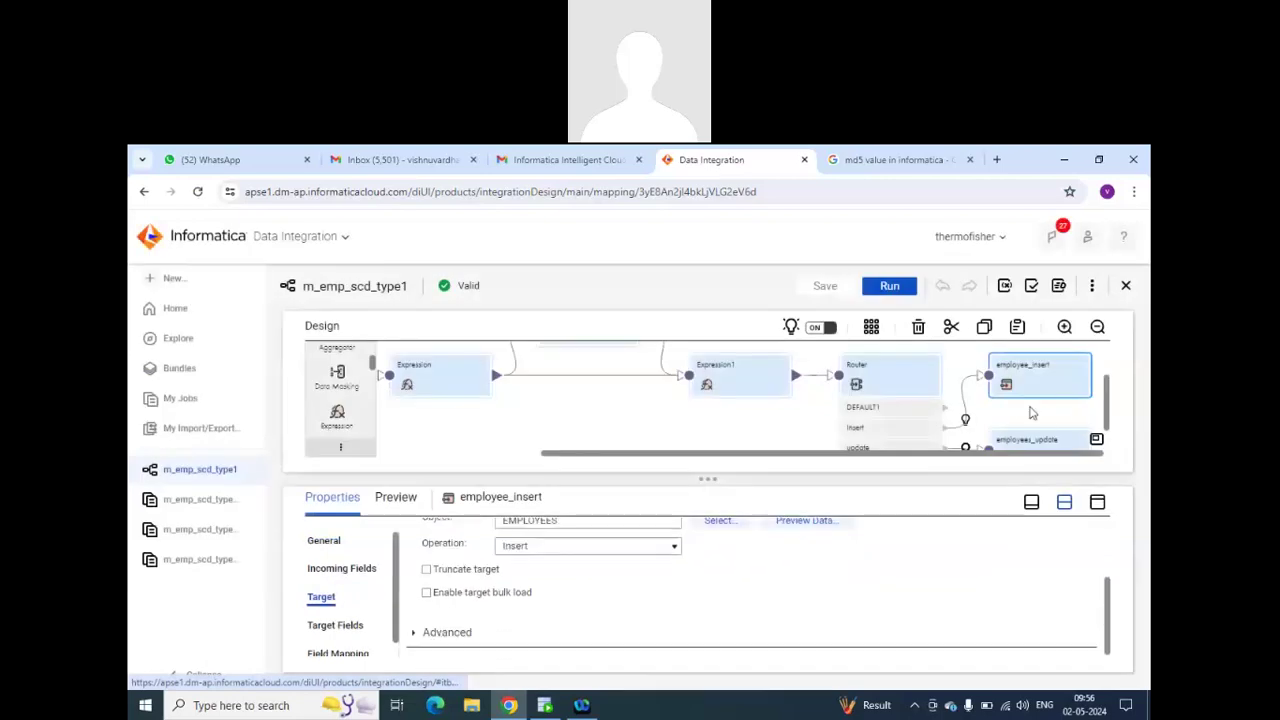
# Review the employees_update target's object, operation and update column settings.
pyautogui.click(1029, 441)
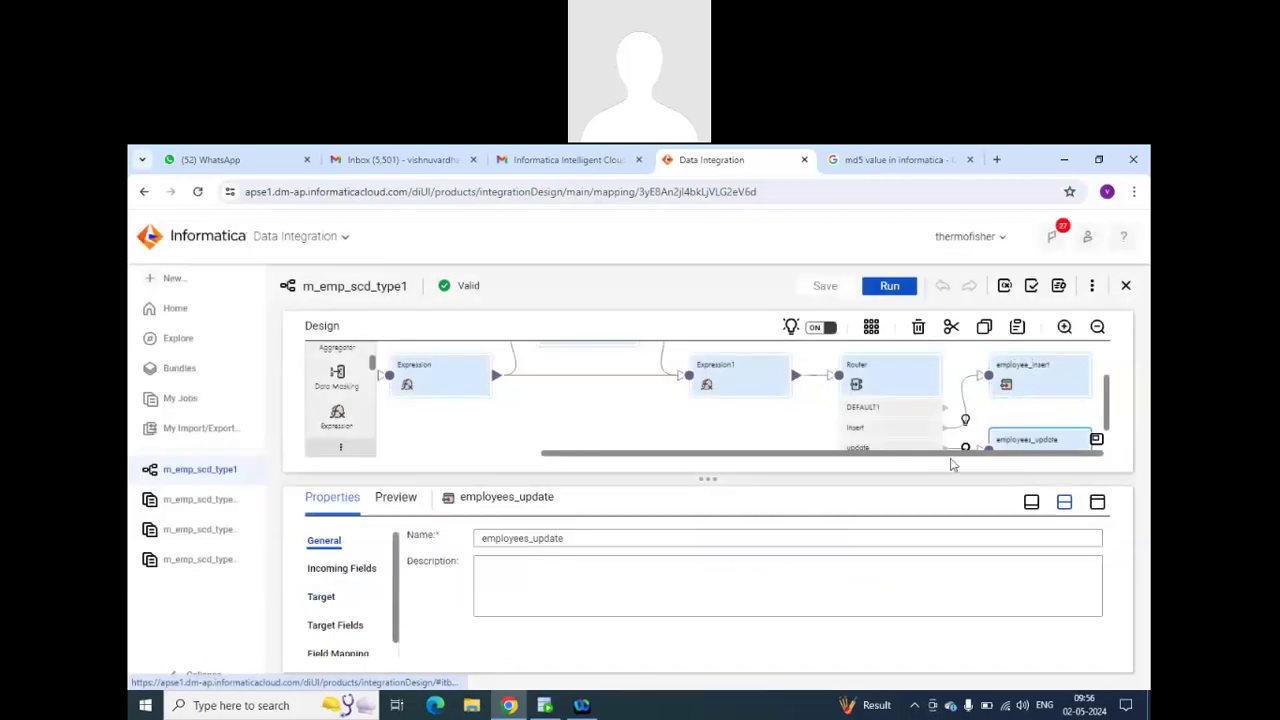
pyautogui.click(322, 598)
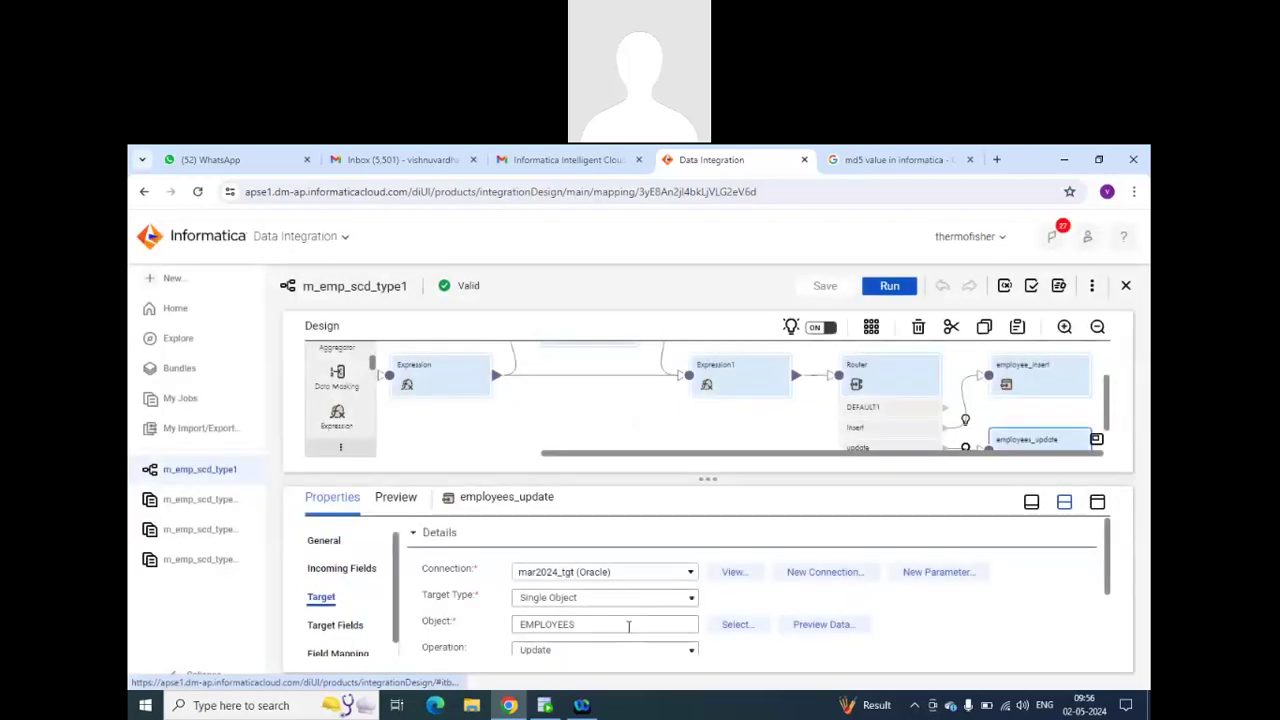
pyautogui.scroll(-2, 628, 625)
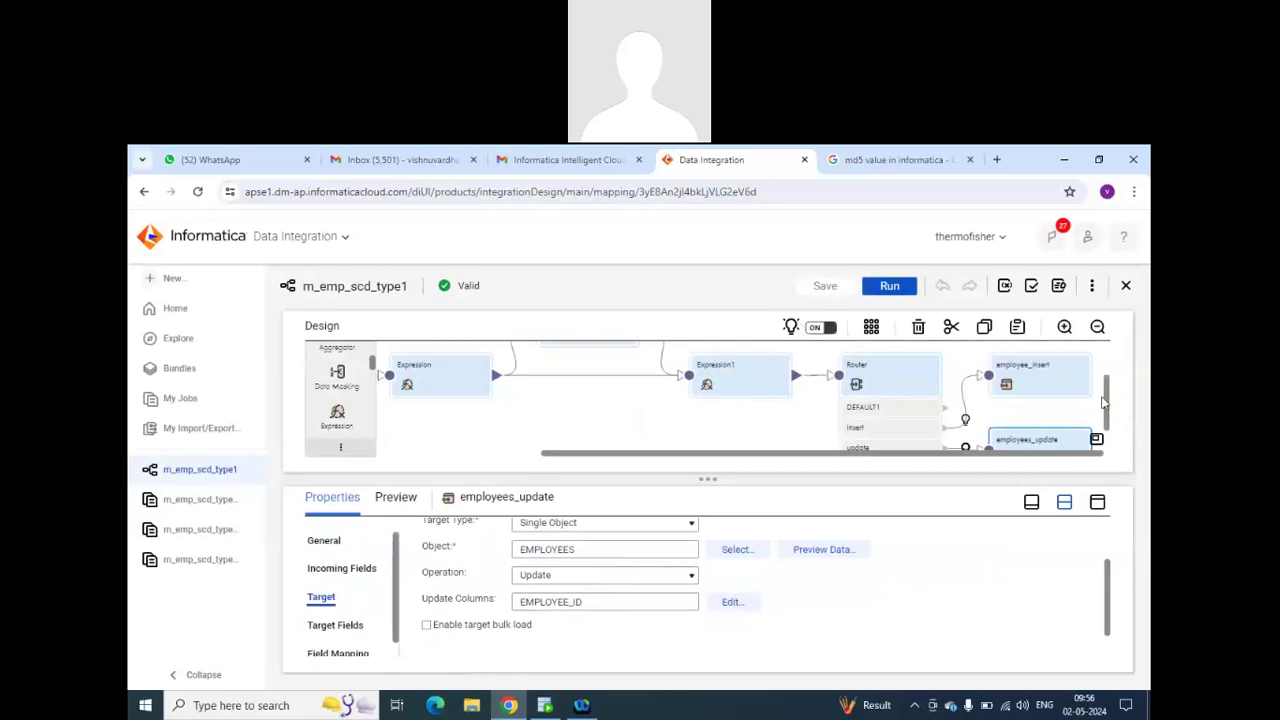
# Return to the Lookup transformation and review its return fields.
pyautogui.moveTo(1107, 403); pyautogui.dragTo(1108, 395)
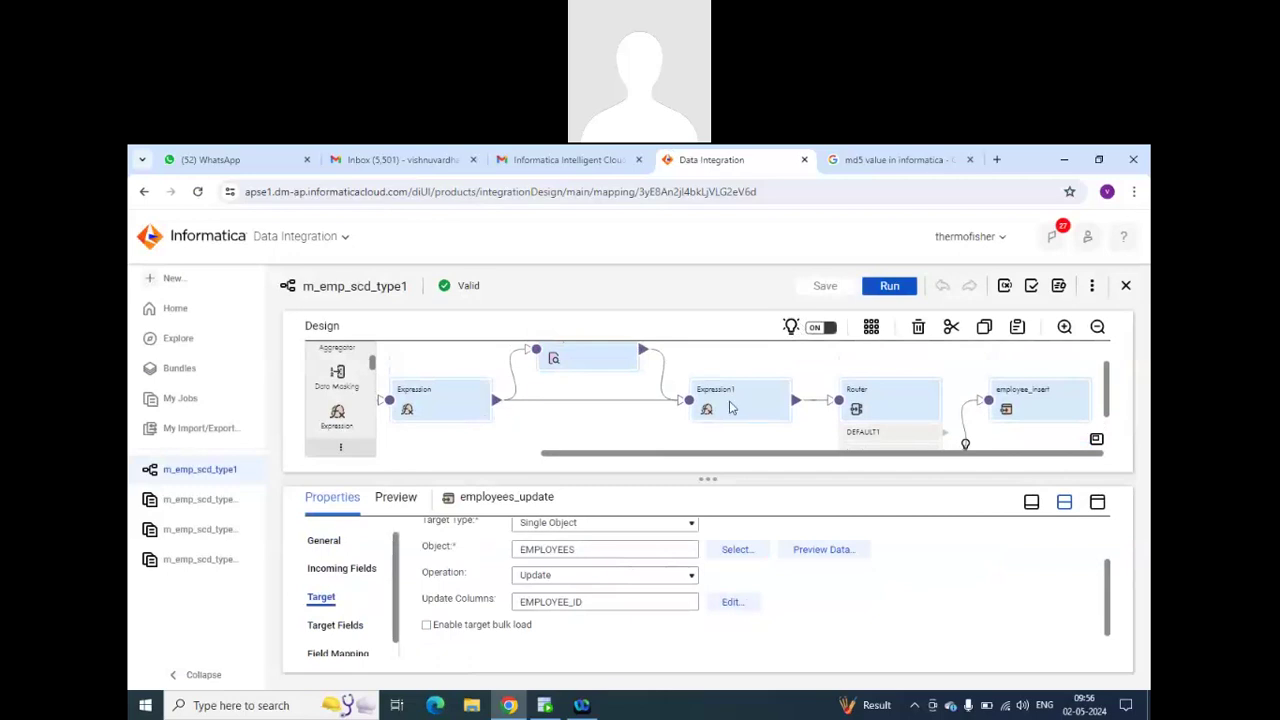
pyautogui.scroll(2, 643, 420)
pyautogui.click(608, 397)
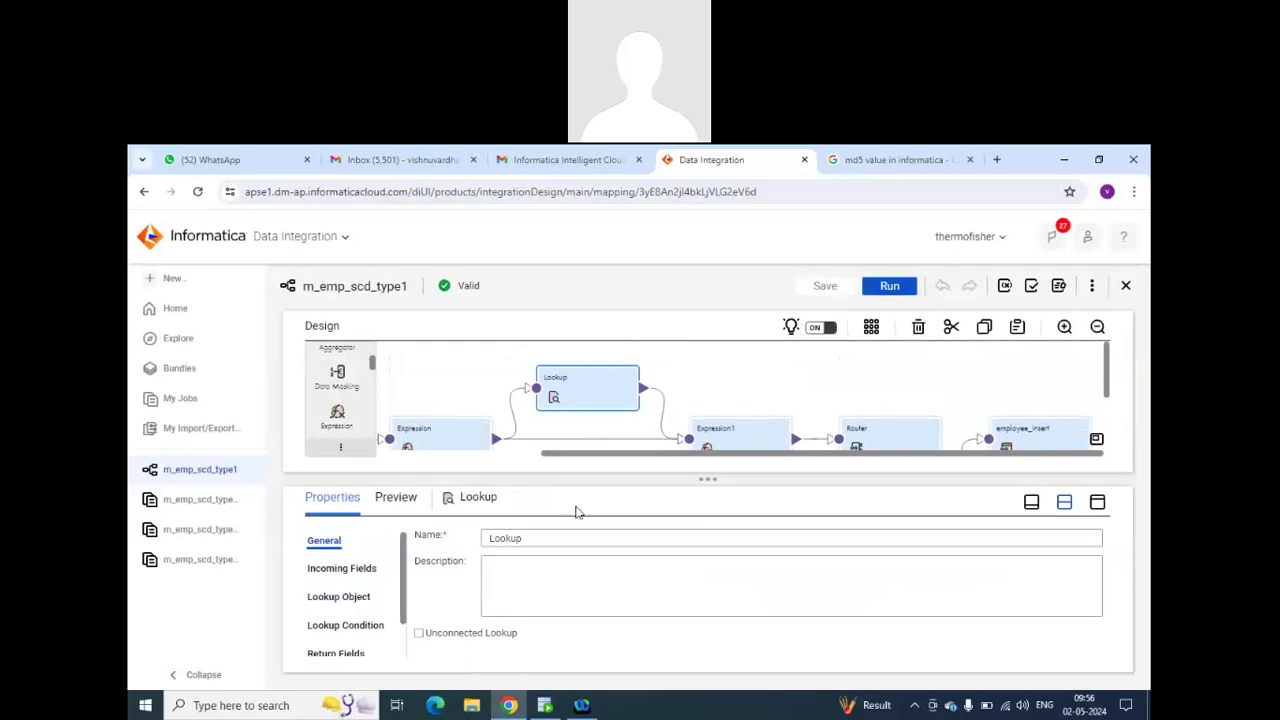
pyautogui.click(338, 653)
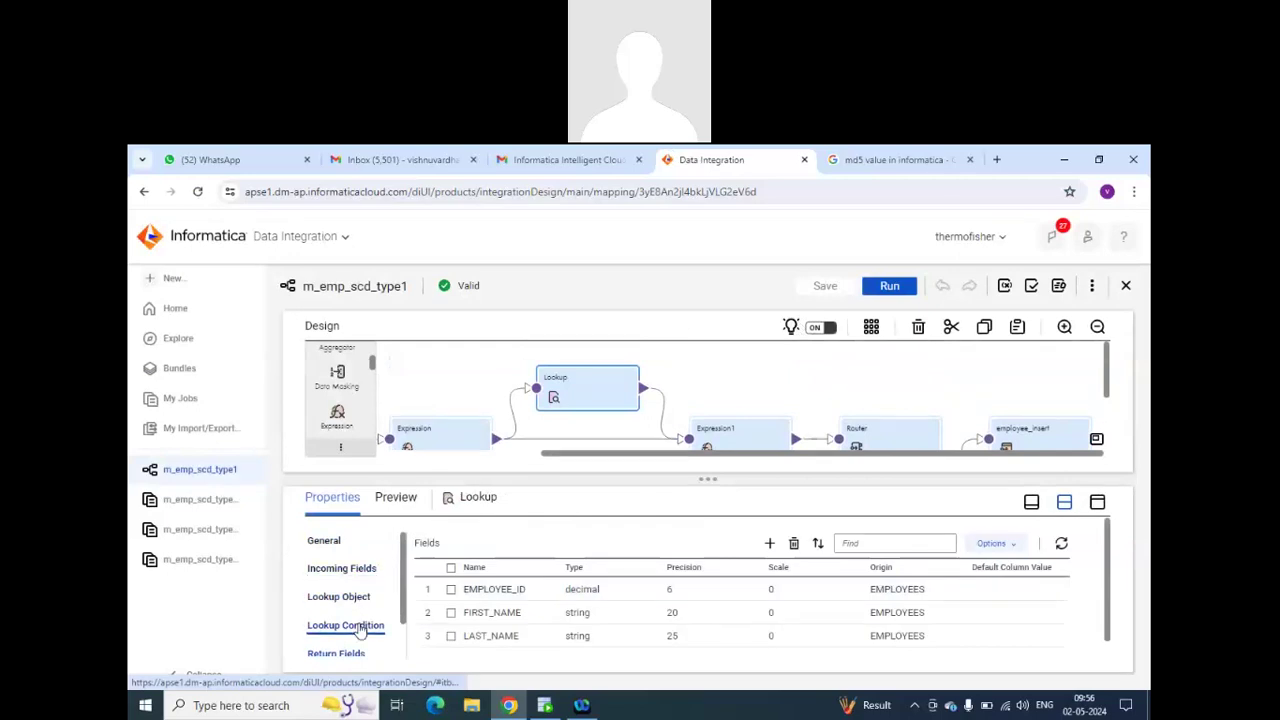
# Examine the Lookup transformation's lookup object settings and the available Multiple Matches options, keeping Return any row.
pyautogui.click(323, 541)
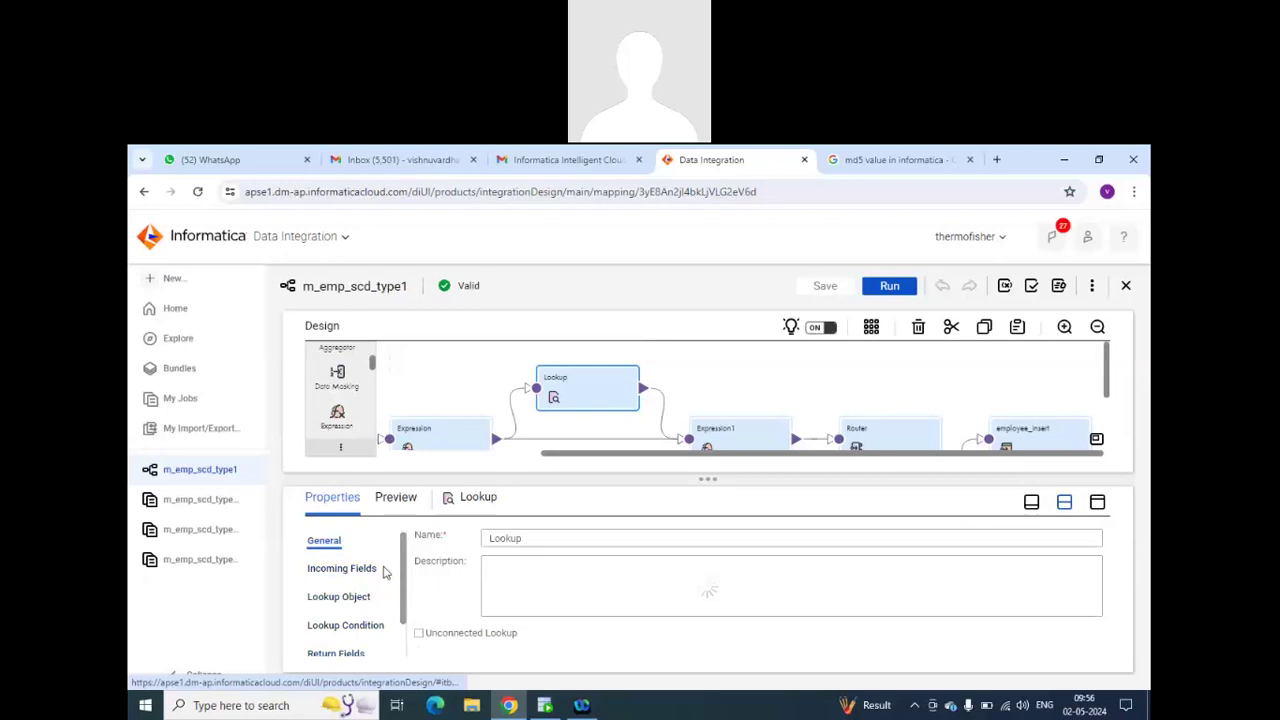
pyautogui.scroll(-2, 370, 580)
pyautogui.scroll(2, 355, 600)
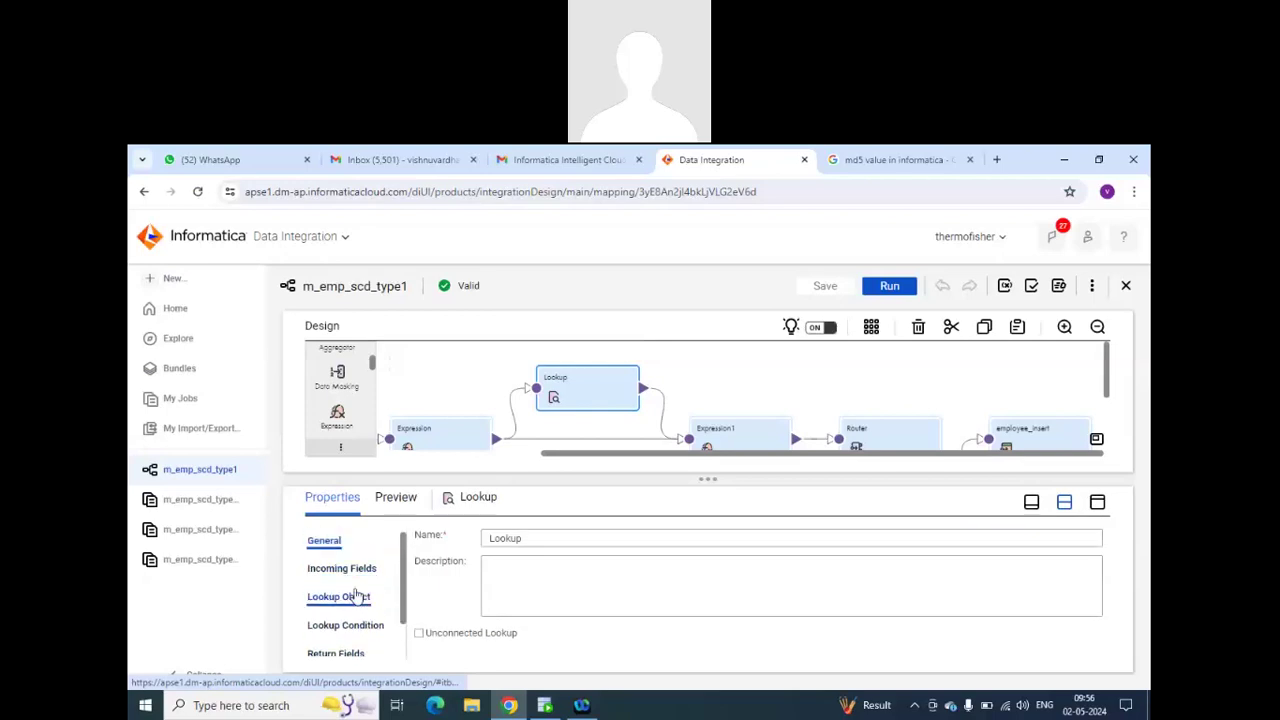
pyautogui.click(357, 596)
pyautogui.scroll(-1, 514, 640)
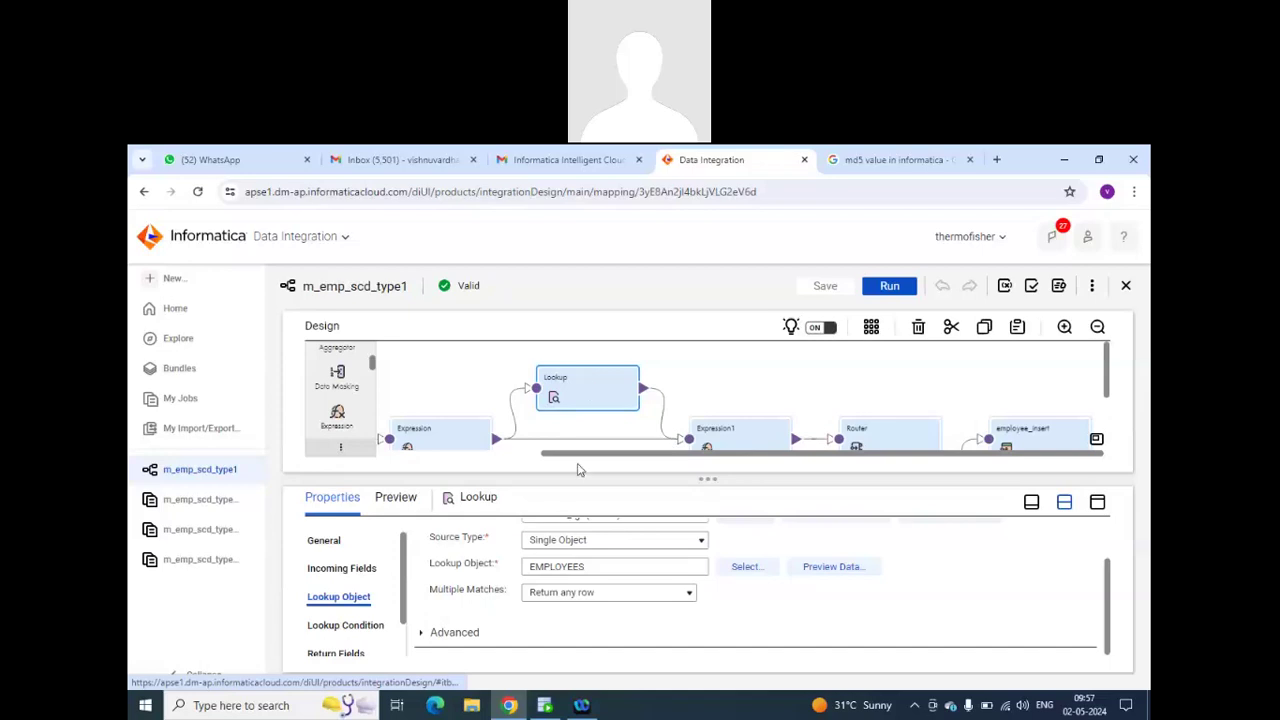
pyautogui.click(612, 596)
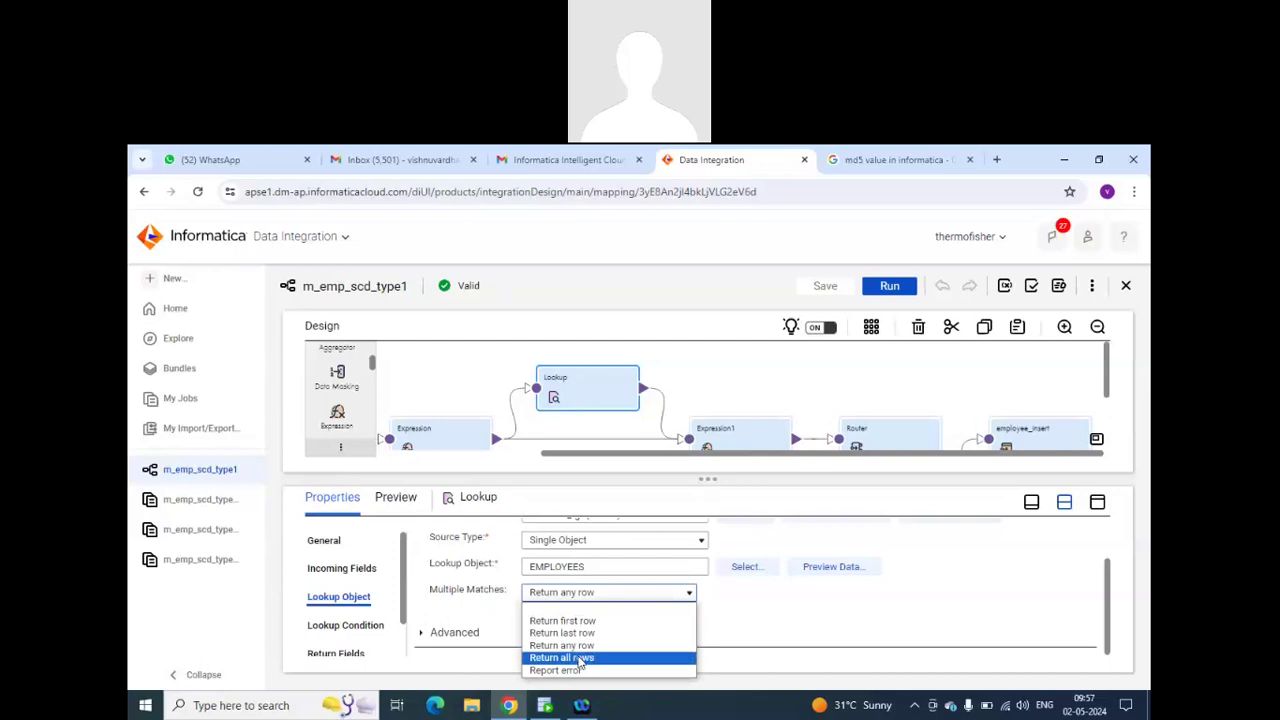
pyautogui.click(806, 598)
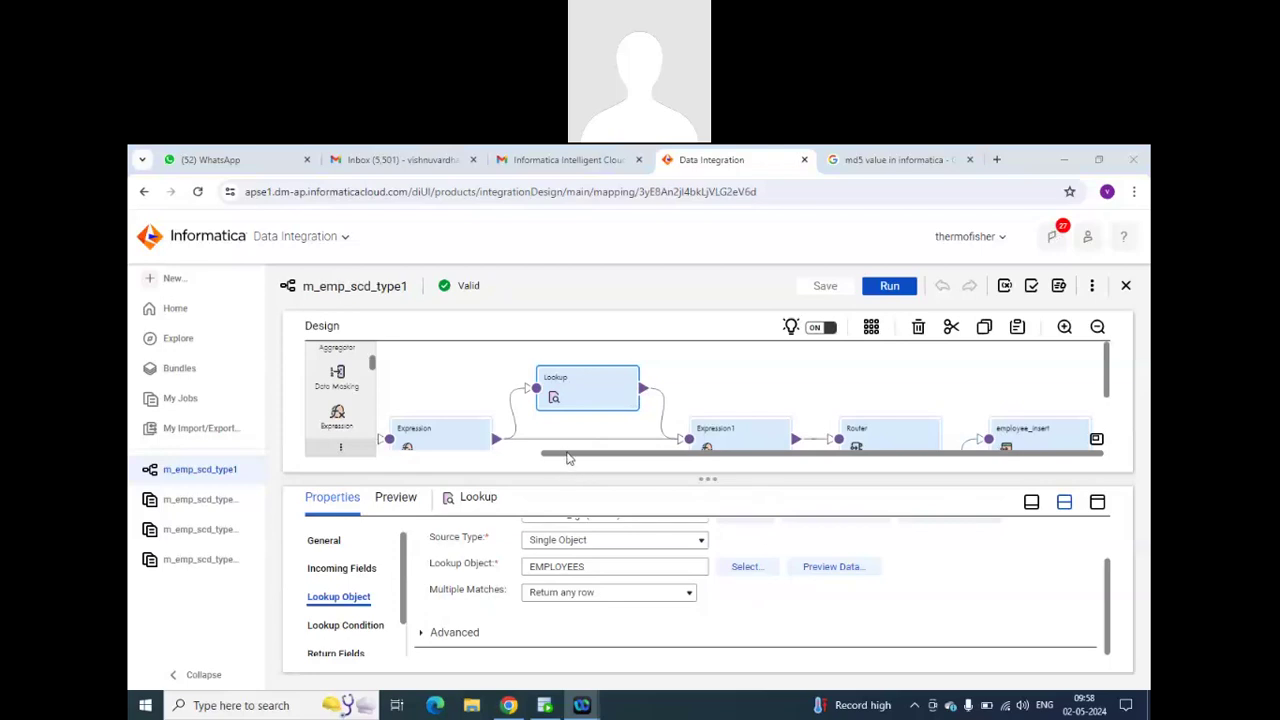
pyautogui.moveTo(566, 454); pyautogui.dragTo(418, 455)
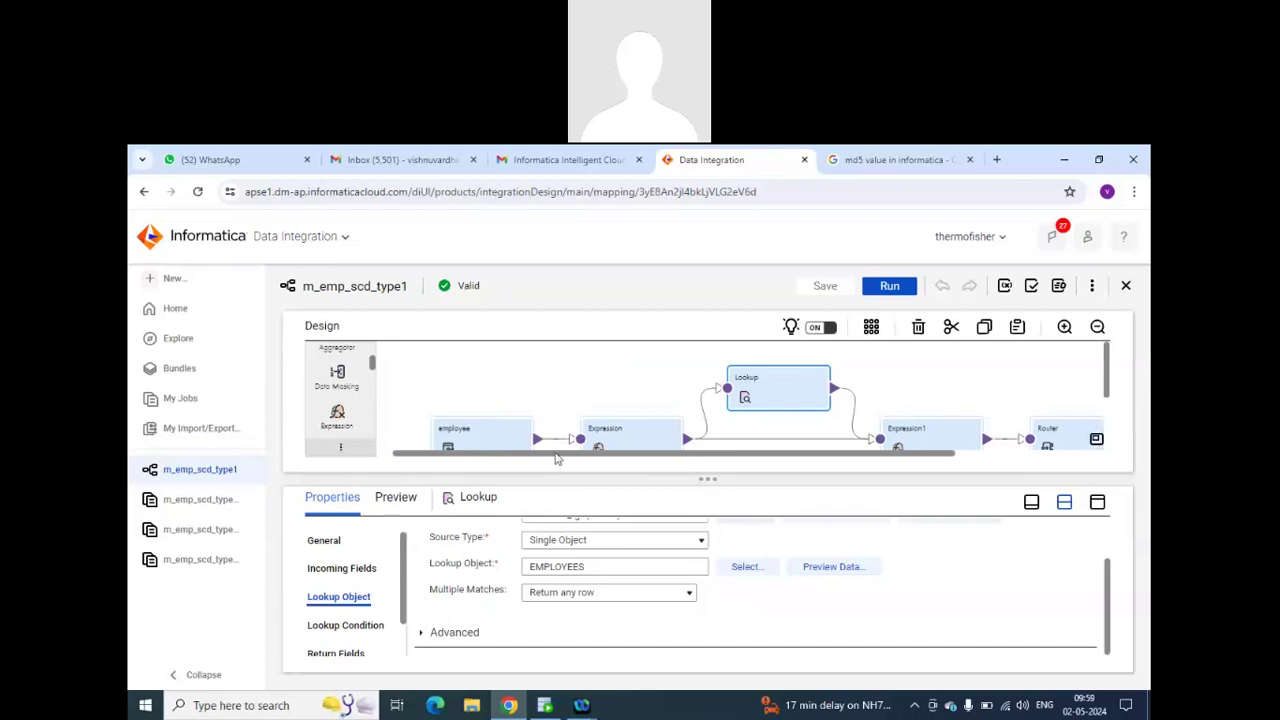
pyautogui.moveTo(666, 457); pyautogui.dragTo(763, 462)
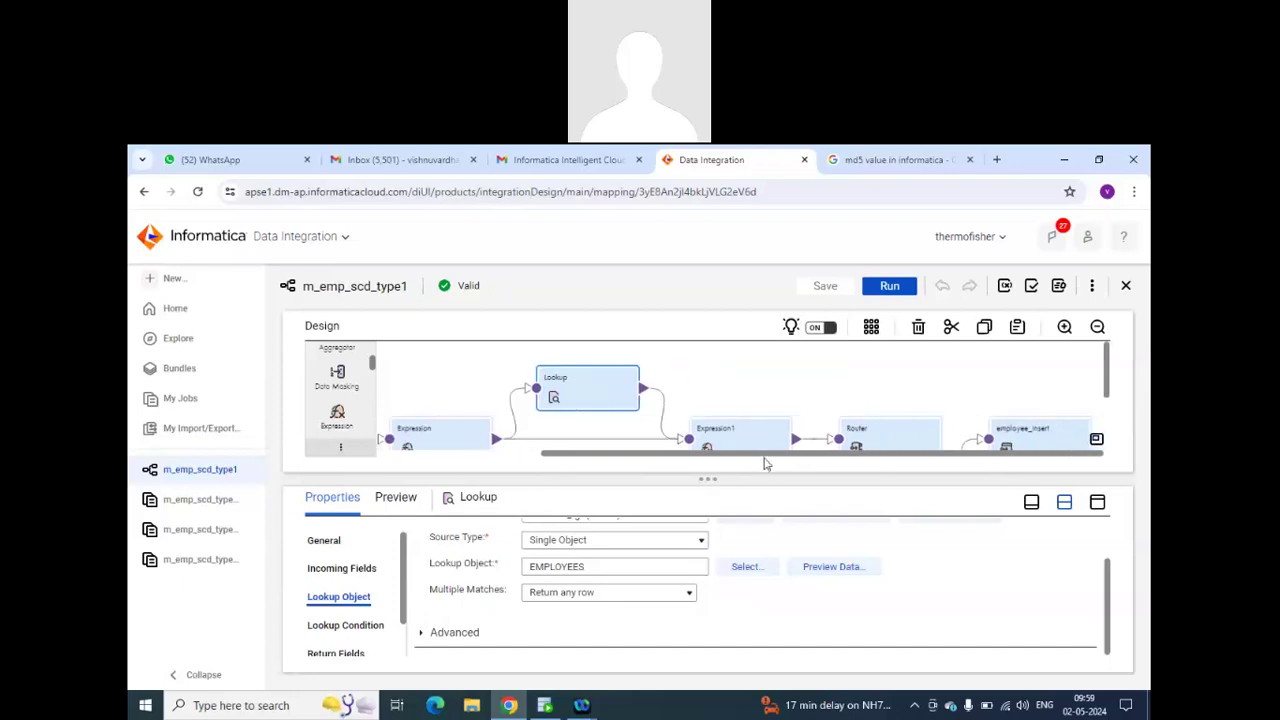
pyautogui.moveTo(680, 459); pyautogui.dragTo(550, 459)
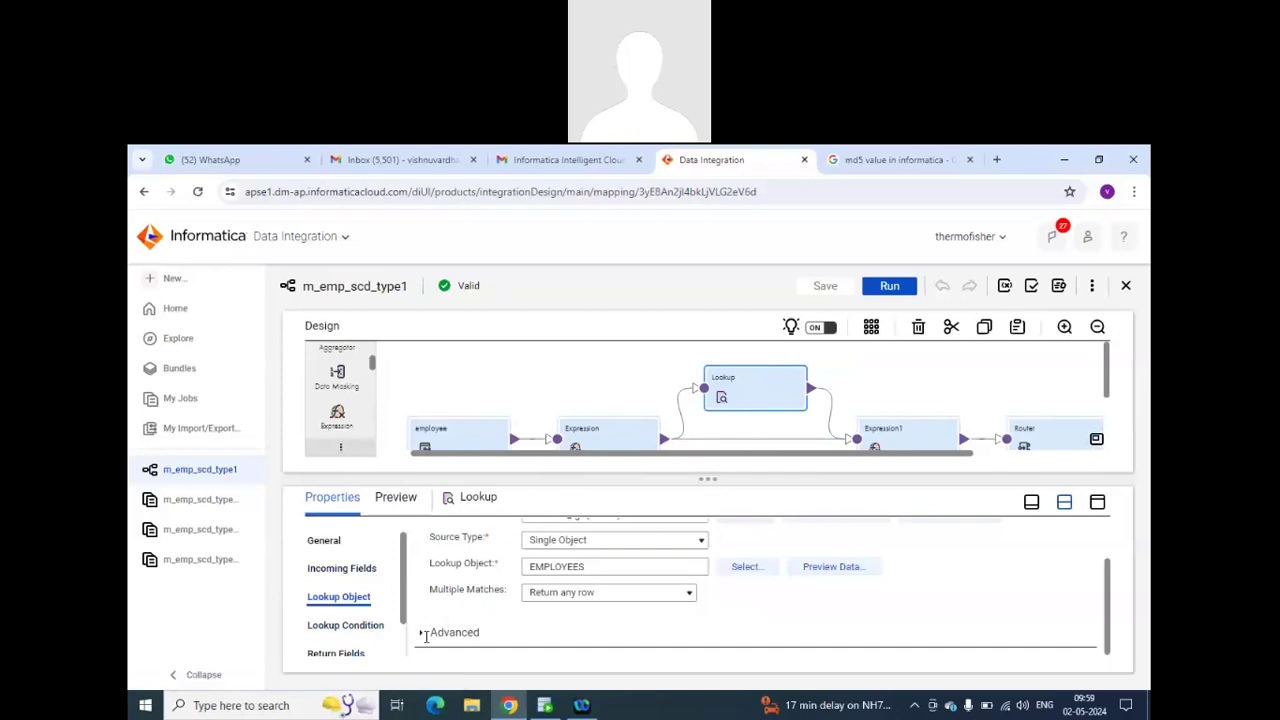
# Examine the Lookup's advanced settings, including the SQL override, lookup caching, cache sizes and Dynamic Lookup Cache options.
pyautogui.scroll(-3, 565, 598)
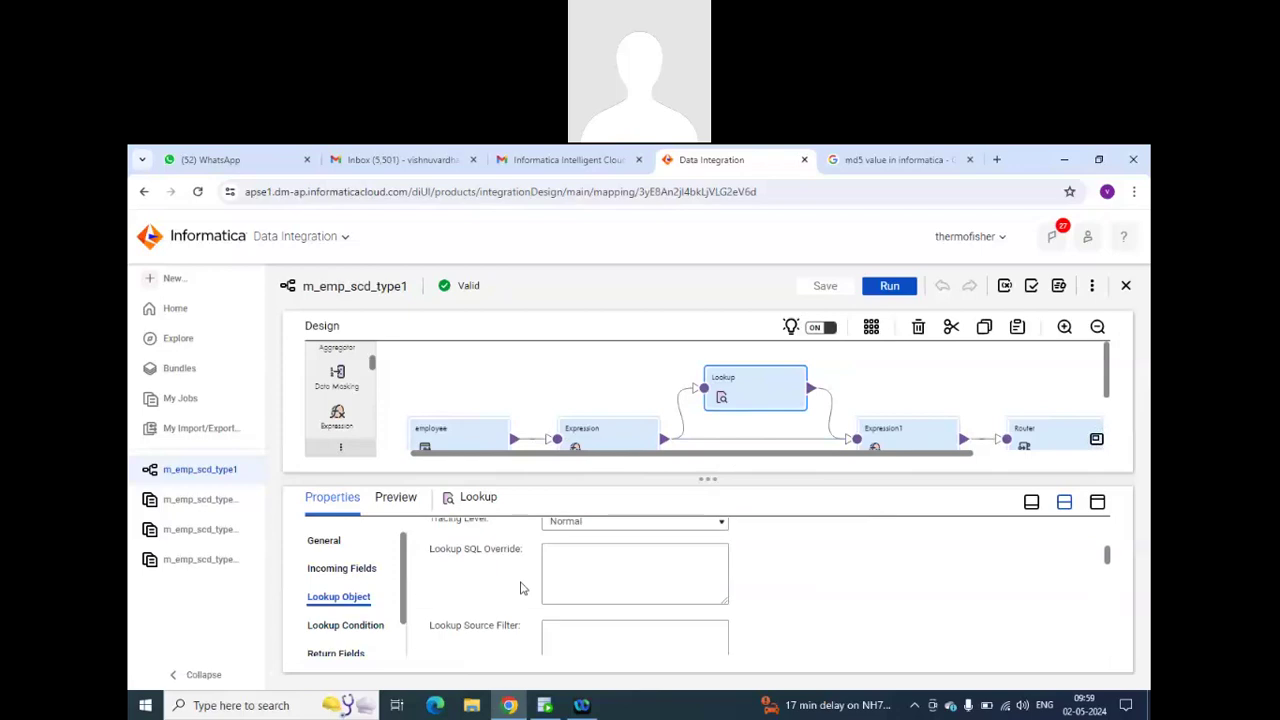
pyautogui.scroll(-3, 520, 588)
pyautogui.scroll(2, 520, 588)
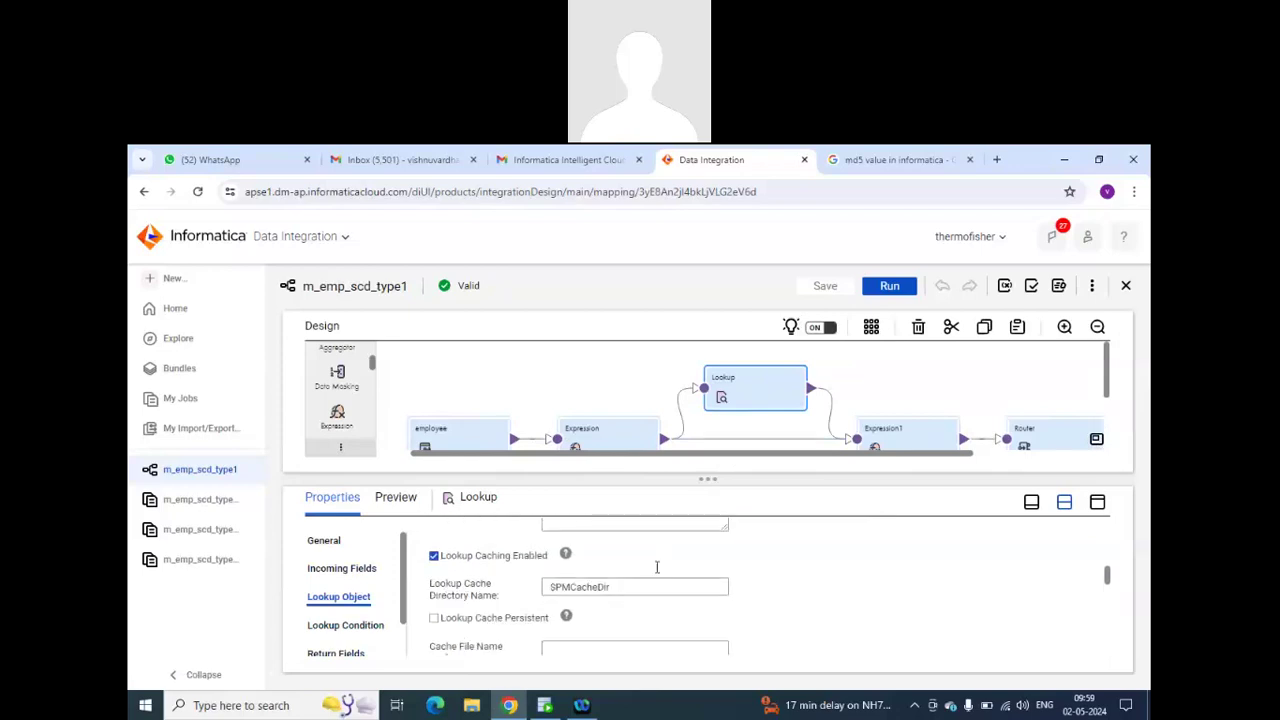
pyautogui.scroll(1, 657, 568)
pyautogui.scroll(-2, 657, 567)
pyautogui.scroll(-2, 657, 567)
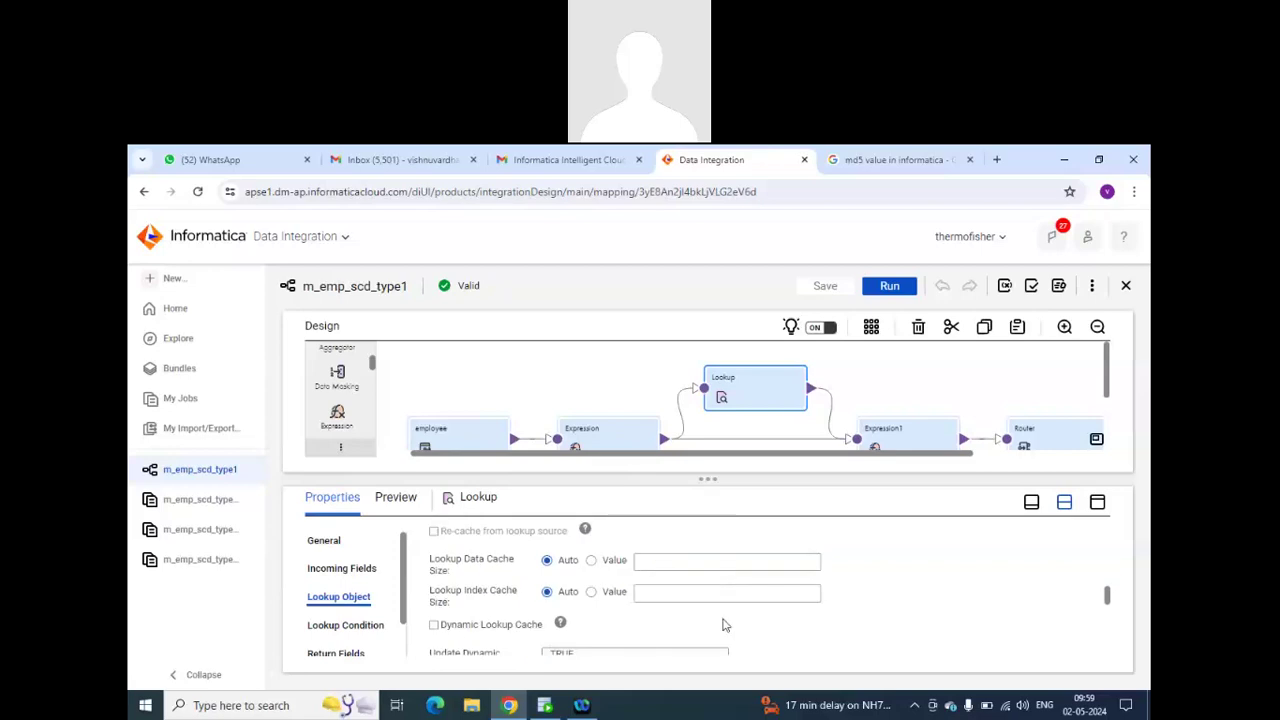
pyautogui.scroll(-1, 725, 625)
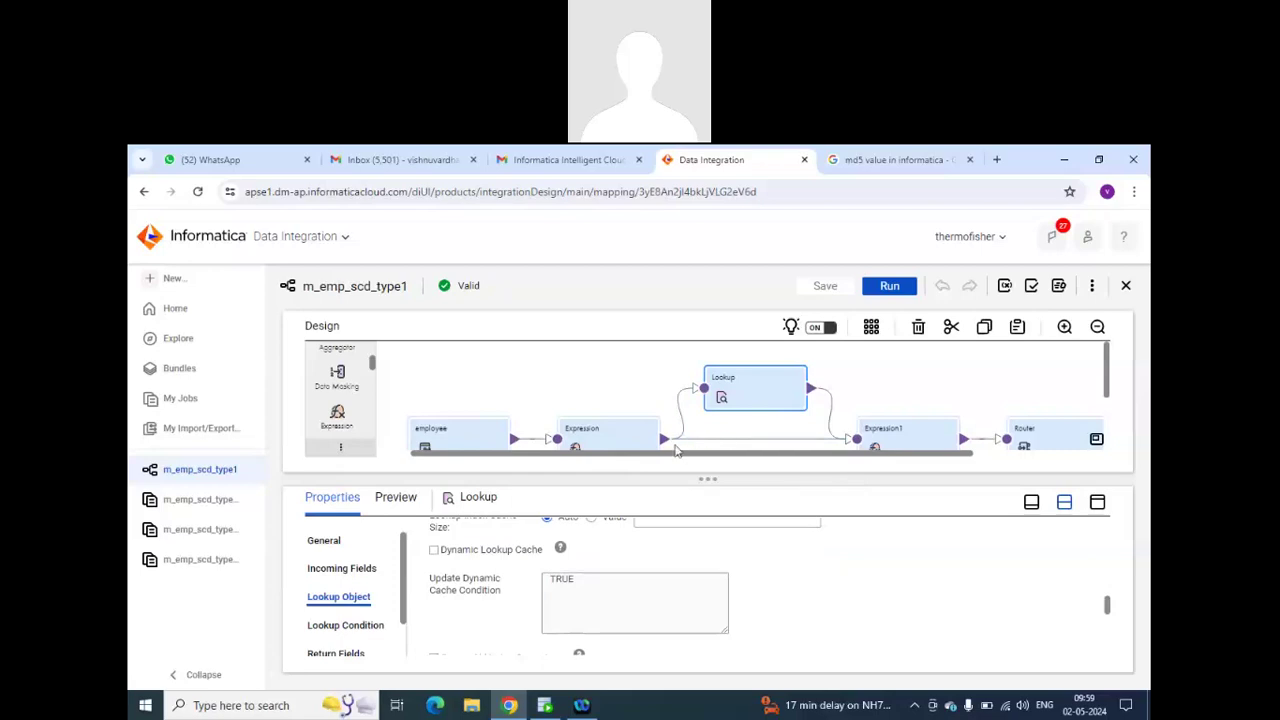
# Recheck the employee_insert target's connection, object and operation settings.
pyautogui.moveTo(714, 454); pyautogui.dragTo(880, 458)
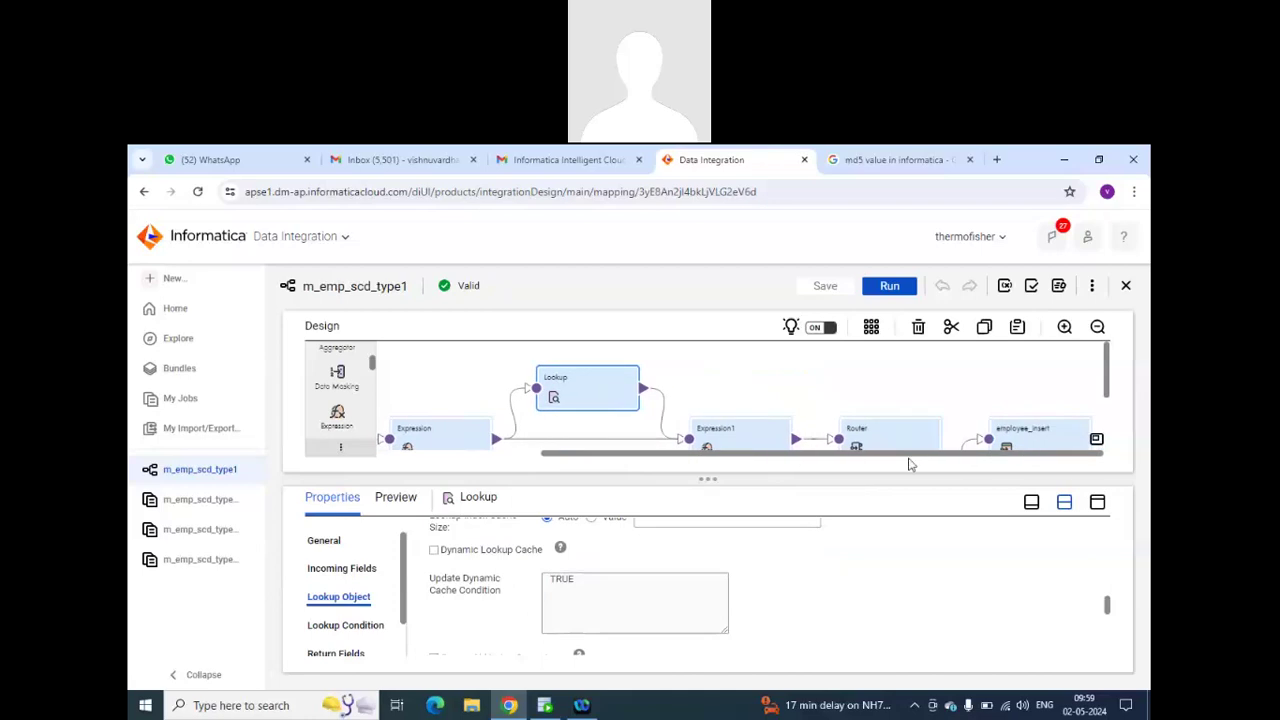
pyautogui.click(1025, 440)
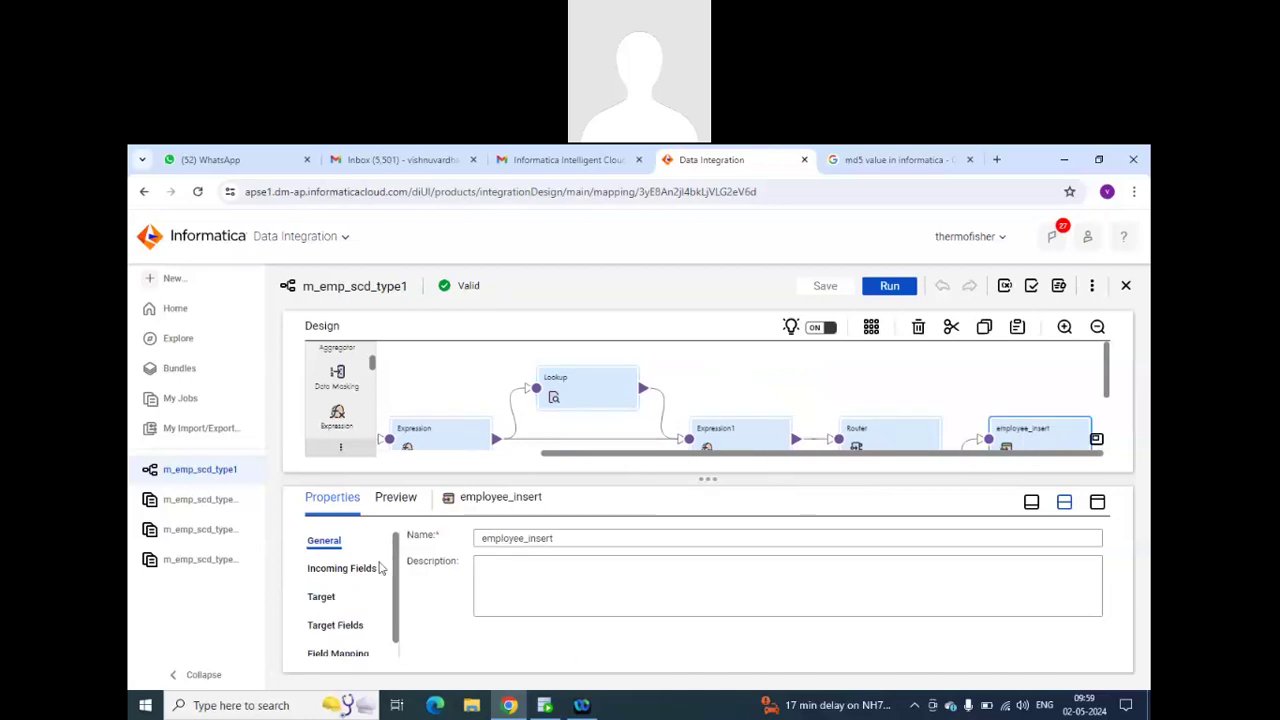
pyautogui.click(321, 597)
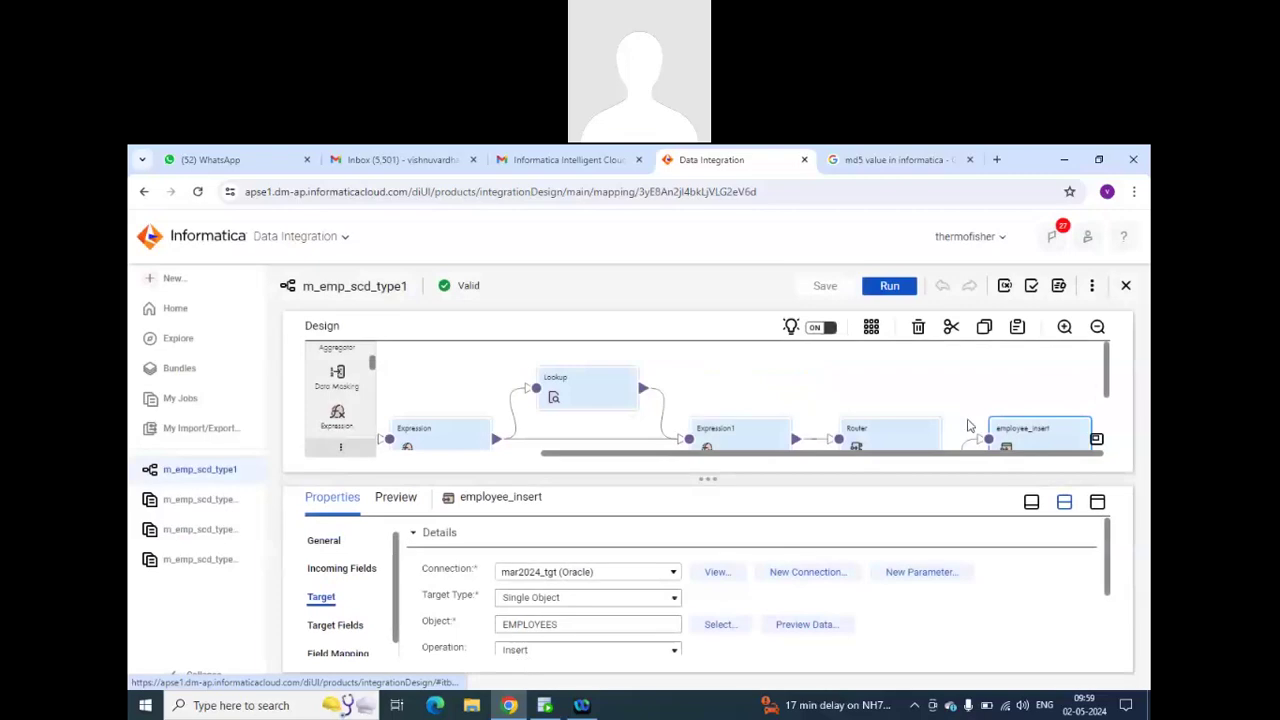
# Recheck the employees_update target's operation and the column it uses to match rows for updating.
pyautogui.scroll(-2, 965, 420)
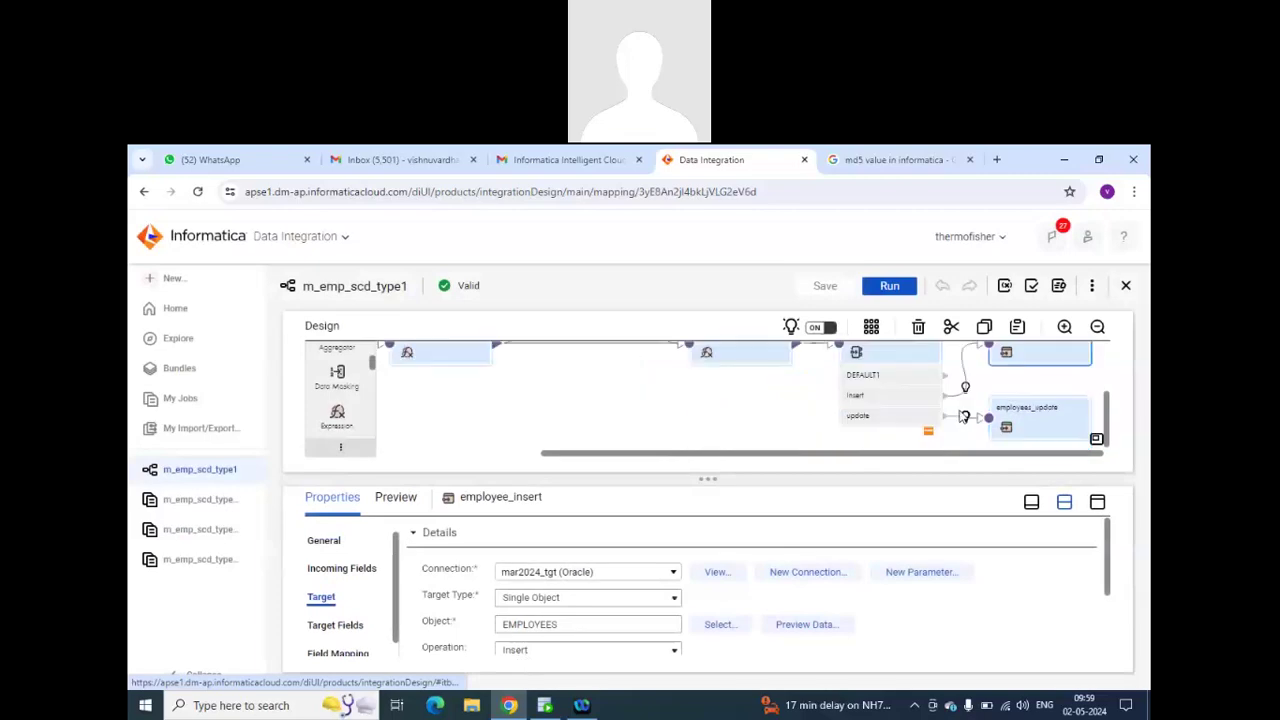
pyautogui.click(1072, 402)
pyautogui.click(321, 597)
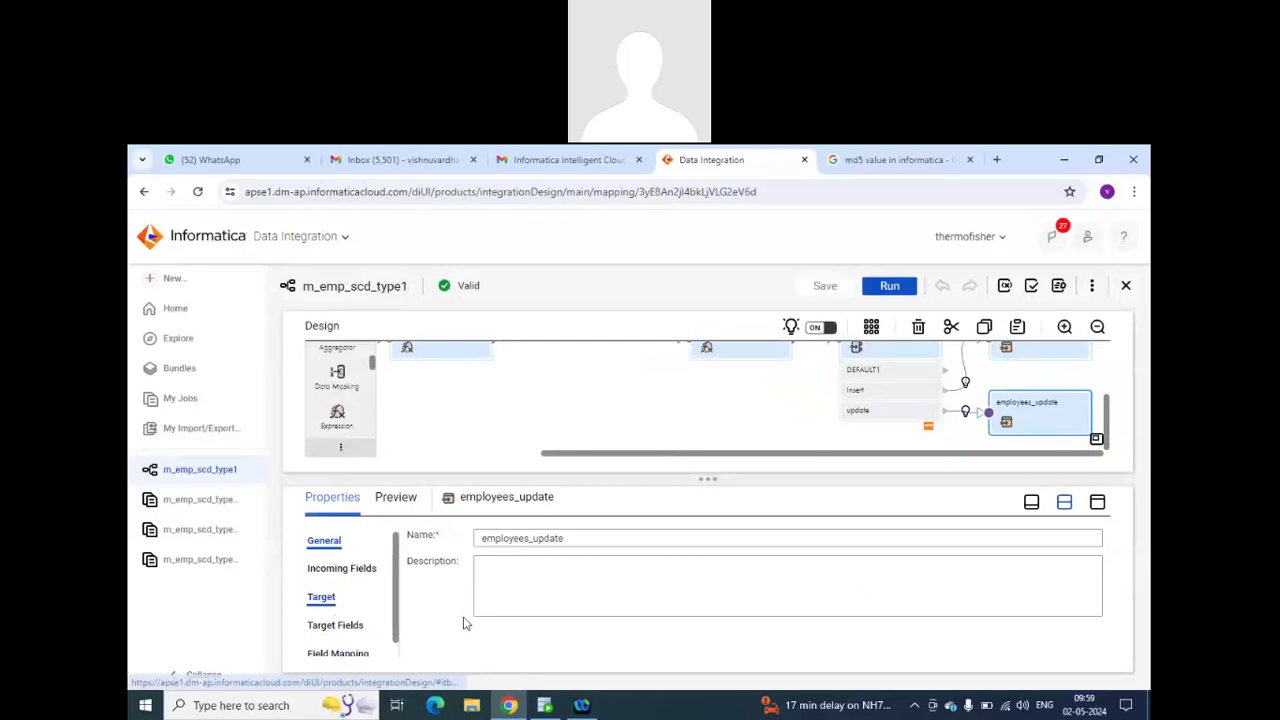
pyautogui.scroll(-2, 540, 645)
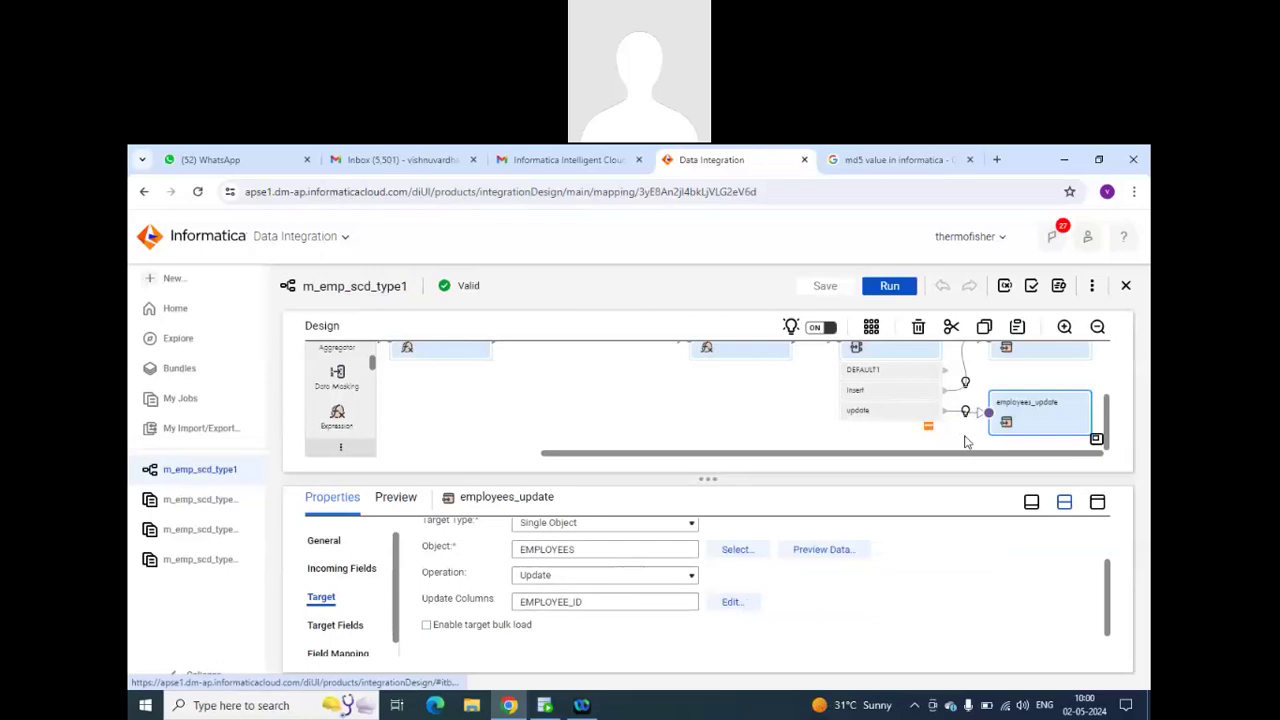
pyautogui.scroll(2, 765, 430)
pyautogui.scroll(-2, 765, 428)
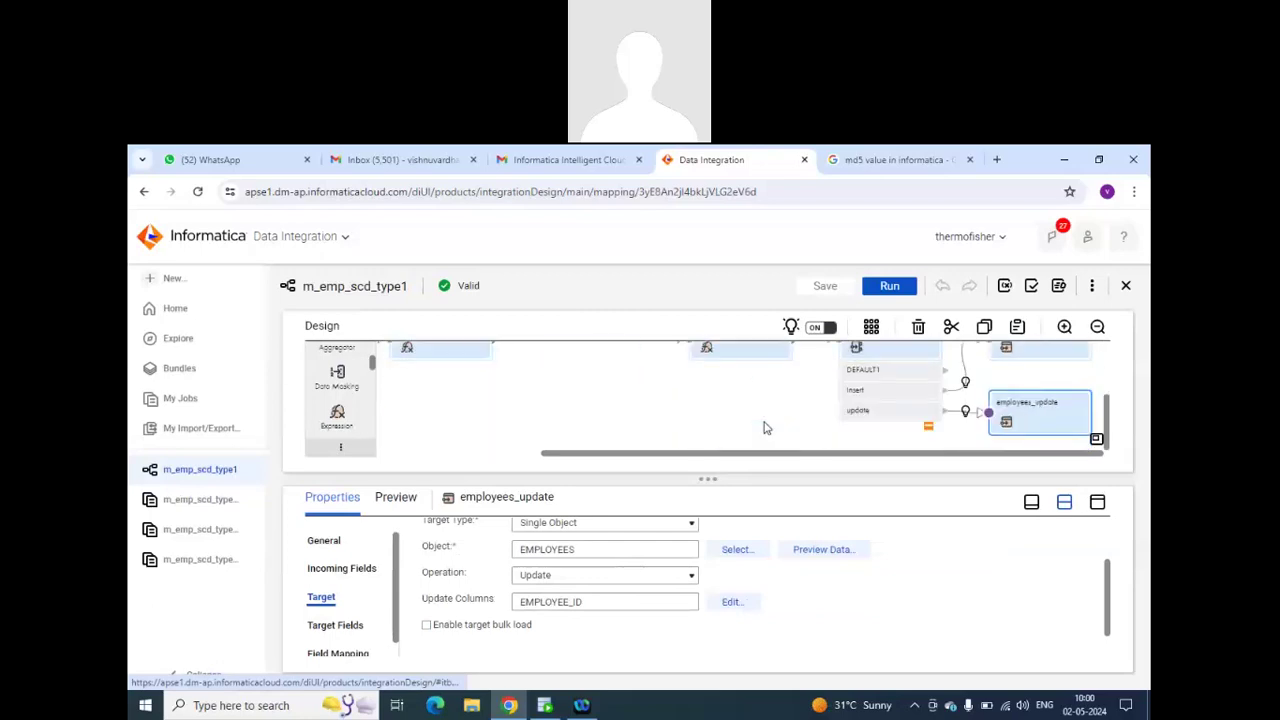